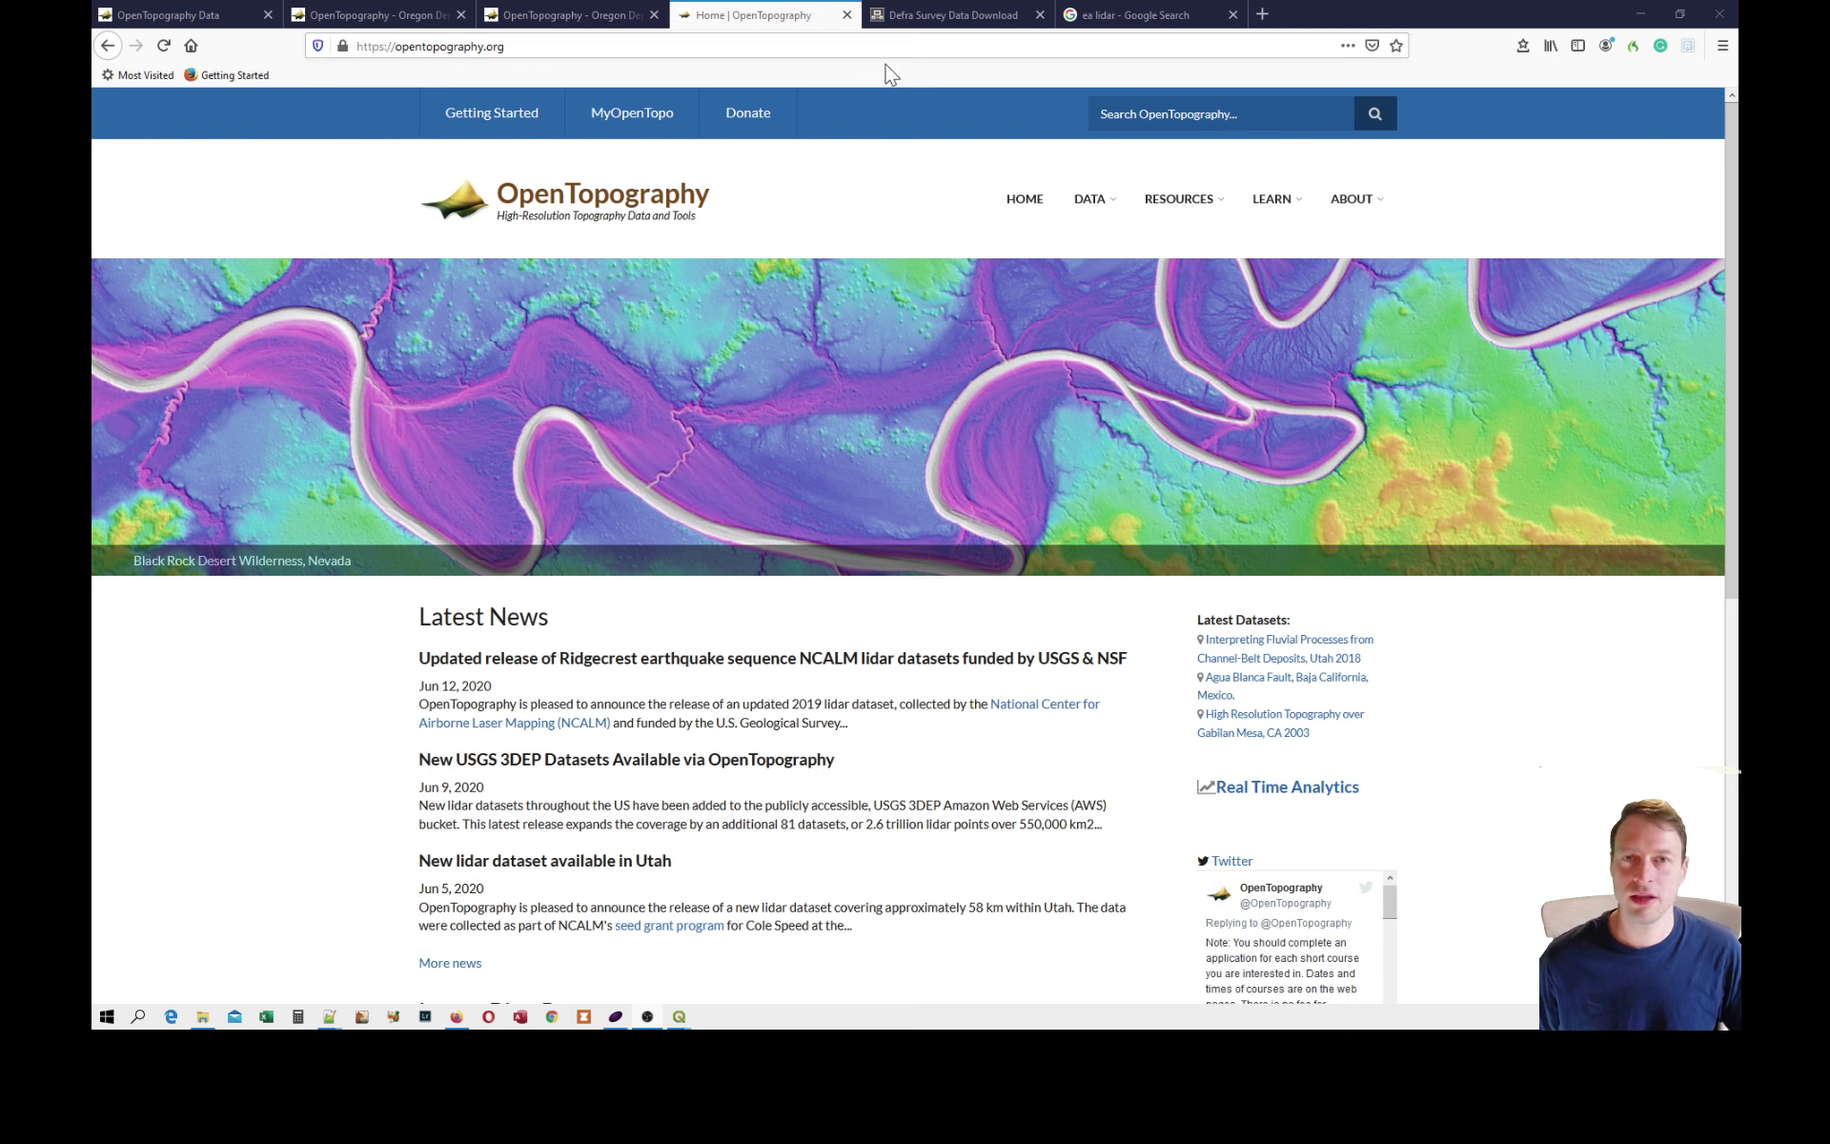
Open the LIDAR Composite DTM 2017 - 1m dataset from the "ea lidar" search results and review its data links.
{"action": "left_click", "coordinate": [1136, 11]}
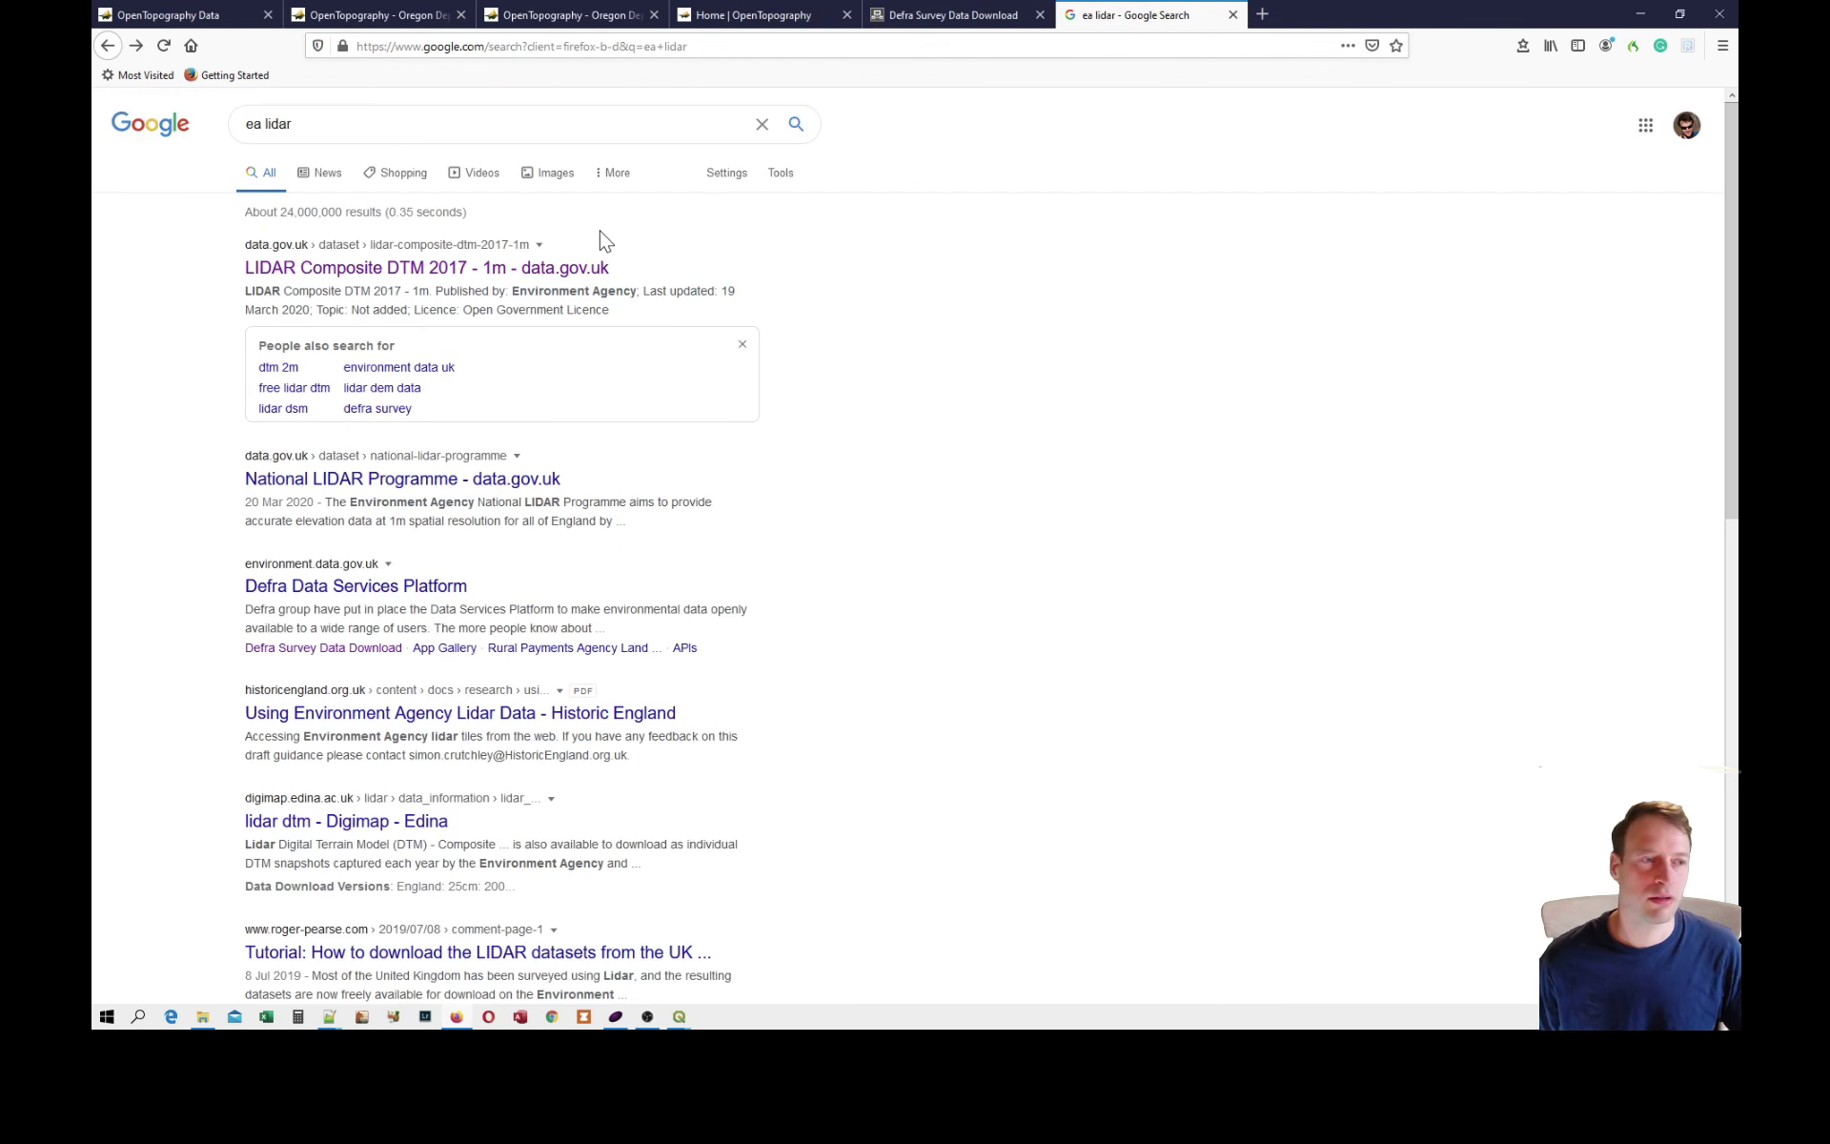
{"action": "left_click", "coordinate": [303, 277]}
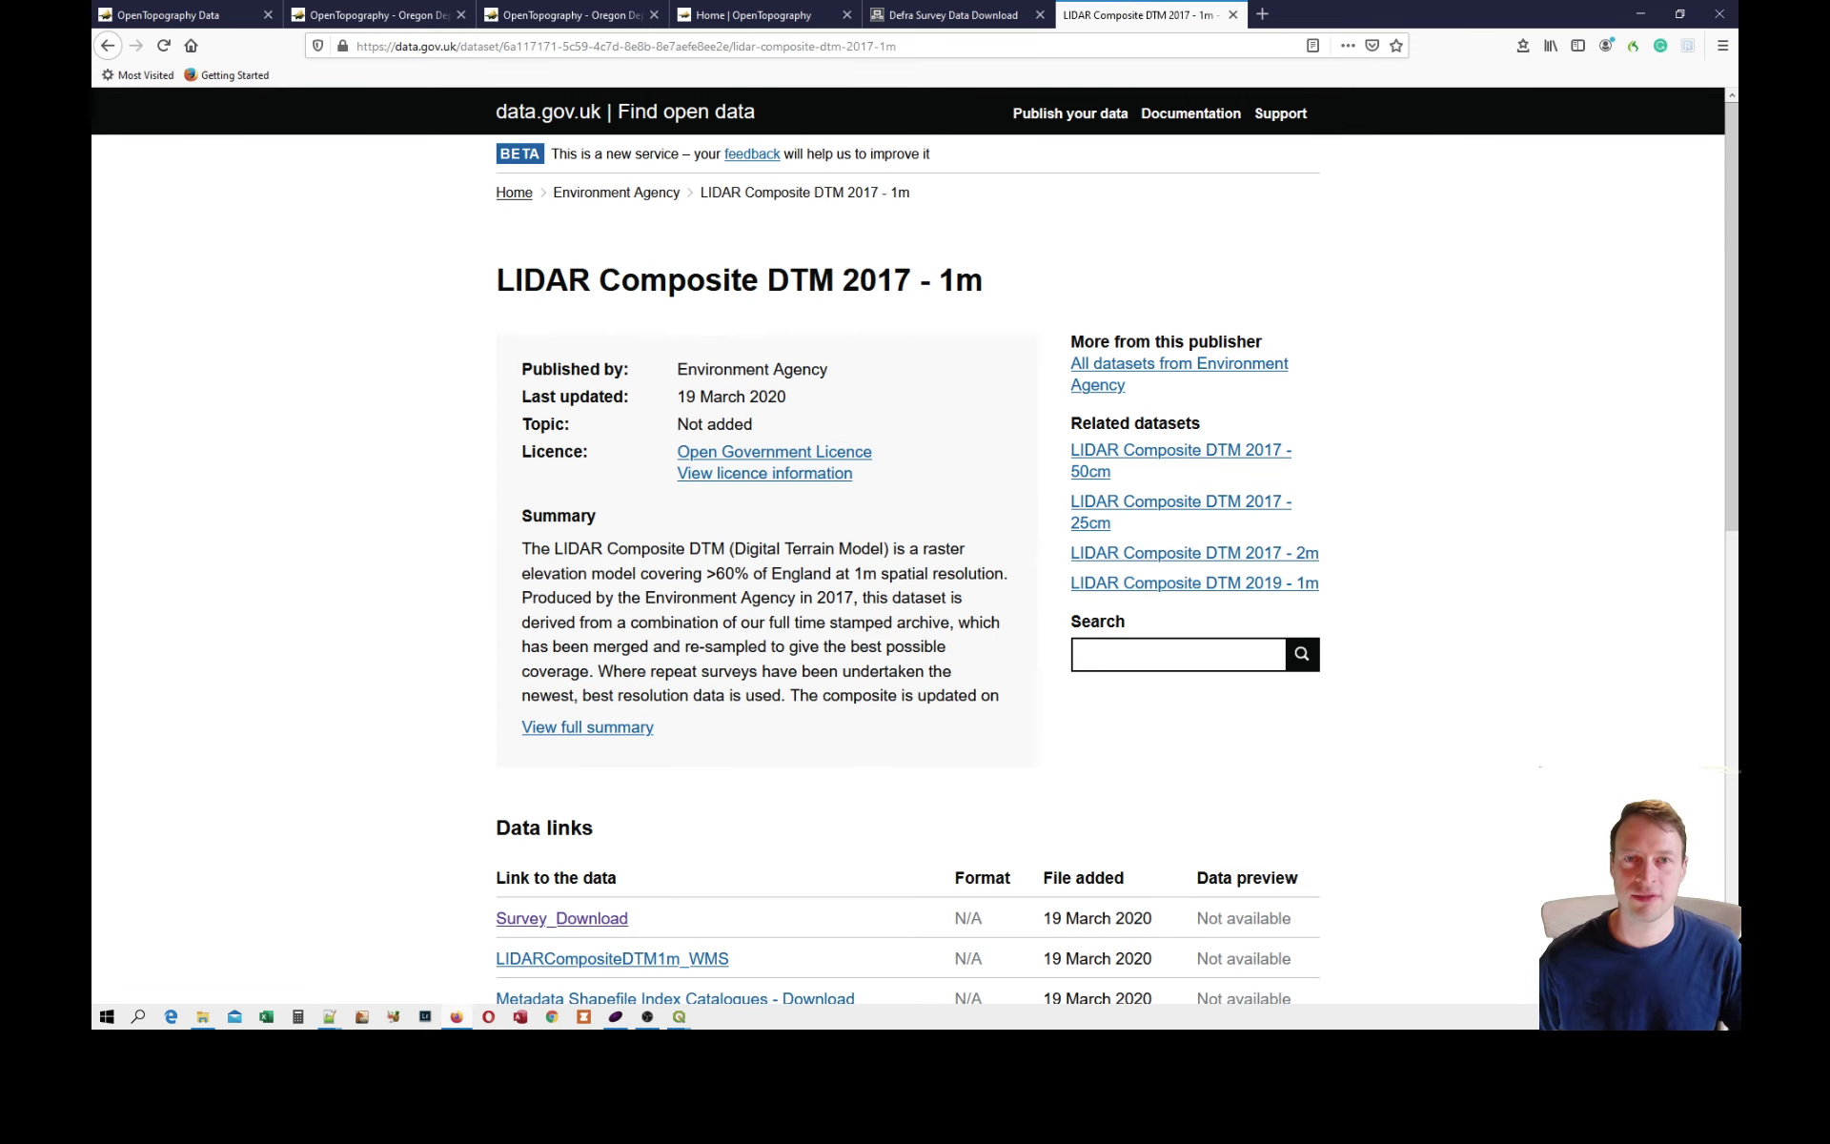
{"action": "scroll", "coordinate": [881, 353], "scroll_direction": "down", "scroll_amount": 3}
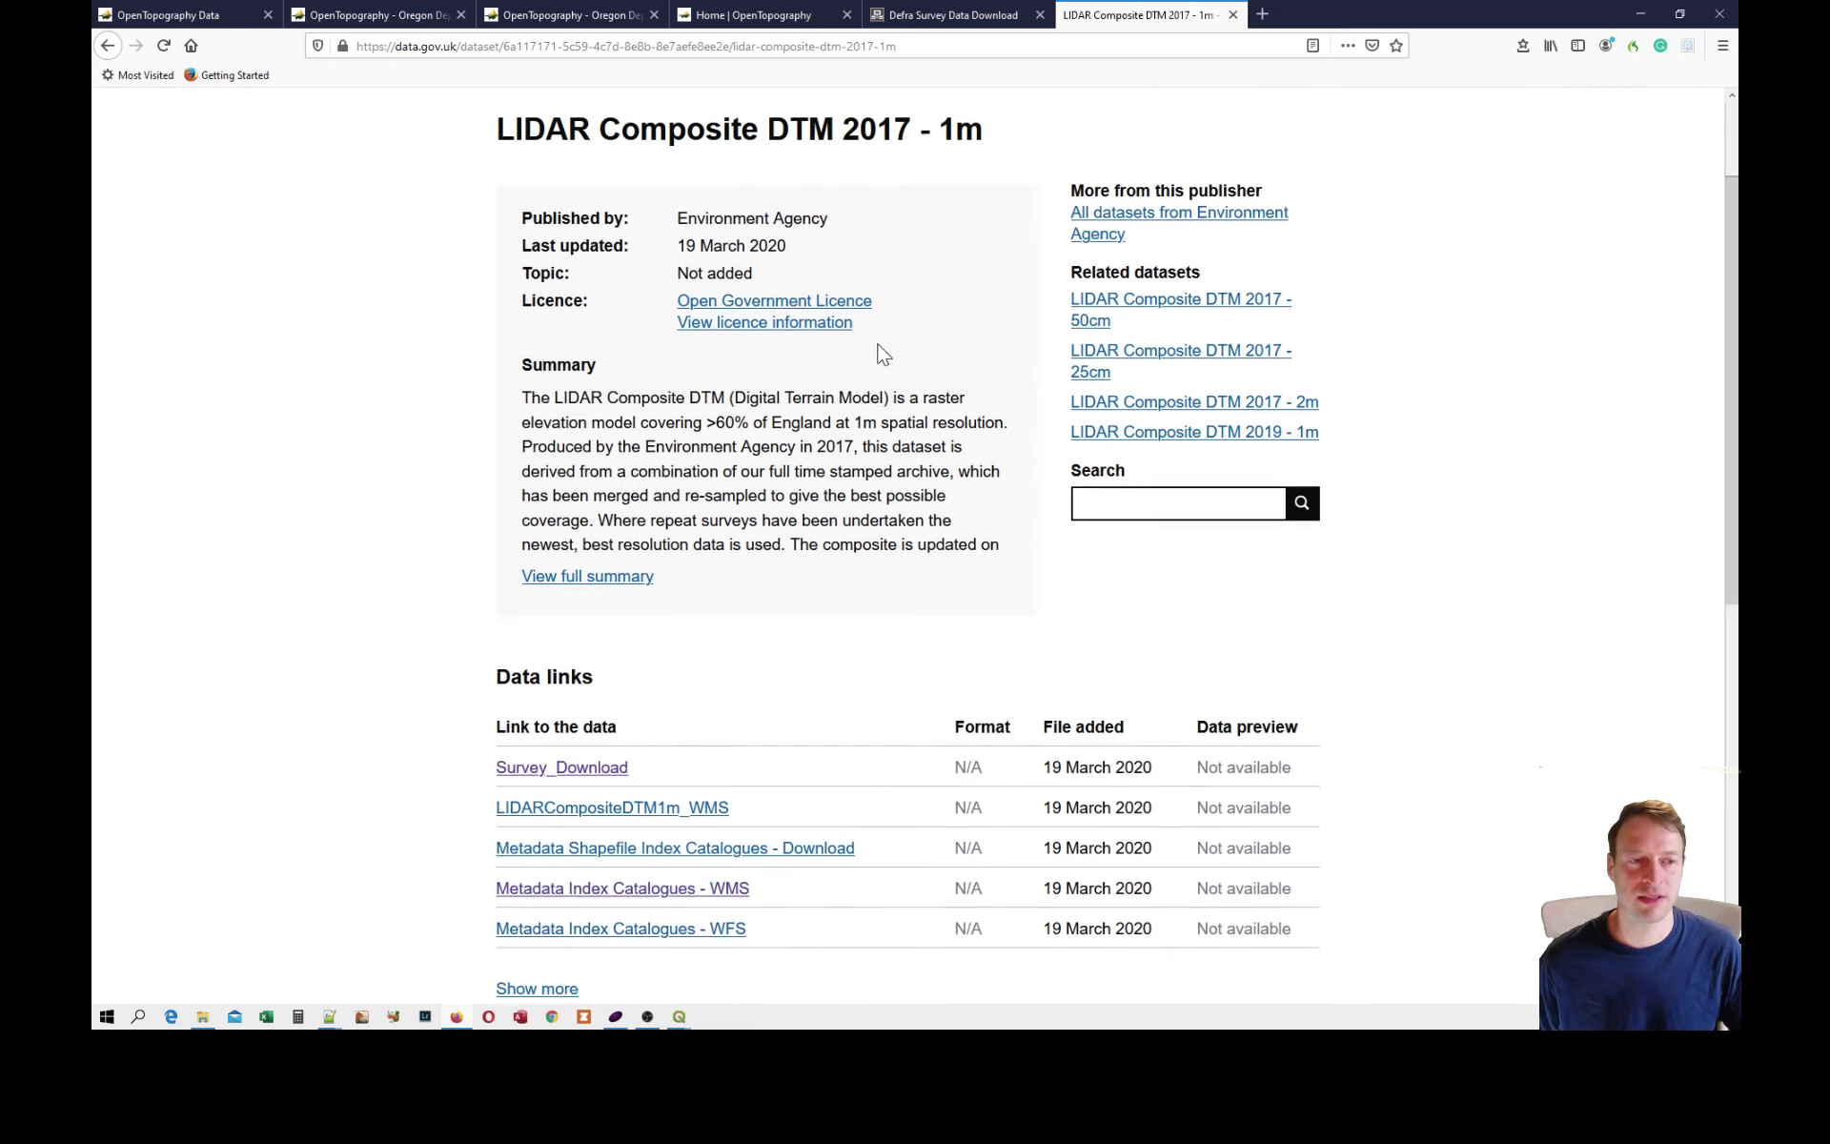
{"action": "scroll", "coordinate": [881, 352], "scroll_direction": "down", "scroll_amount": 2}
{"action": "scroll", "coordinate": [744, 480], "scroll_direction": "down", "scroll_amount": 8}
{"action": "scroll", "coordinate": [730, 471], "scroll_direction": "up", "scroll_amount": 1}
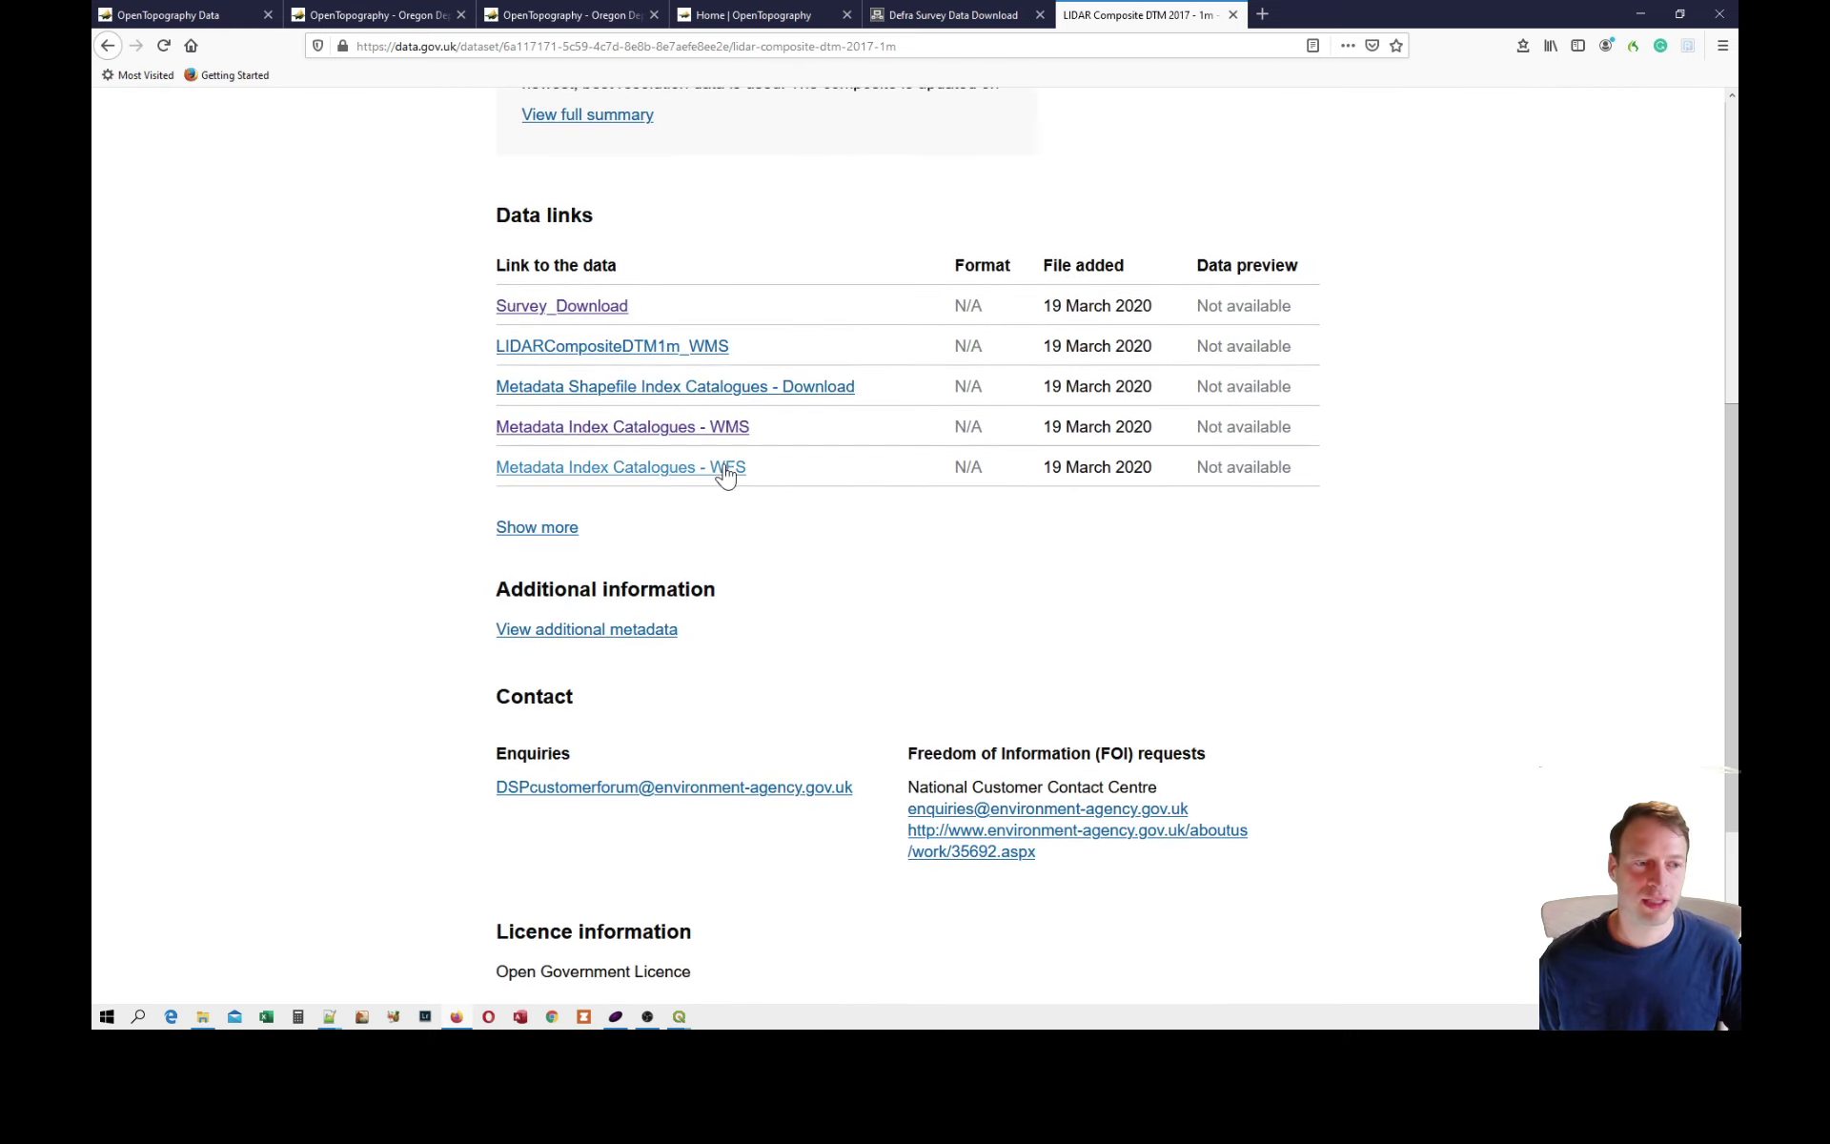
Show the dataset's additional metadata and highlight the spatial reference system entry.
{"action": "left_click", "coordinate": [621, 637]}
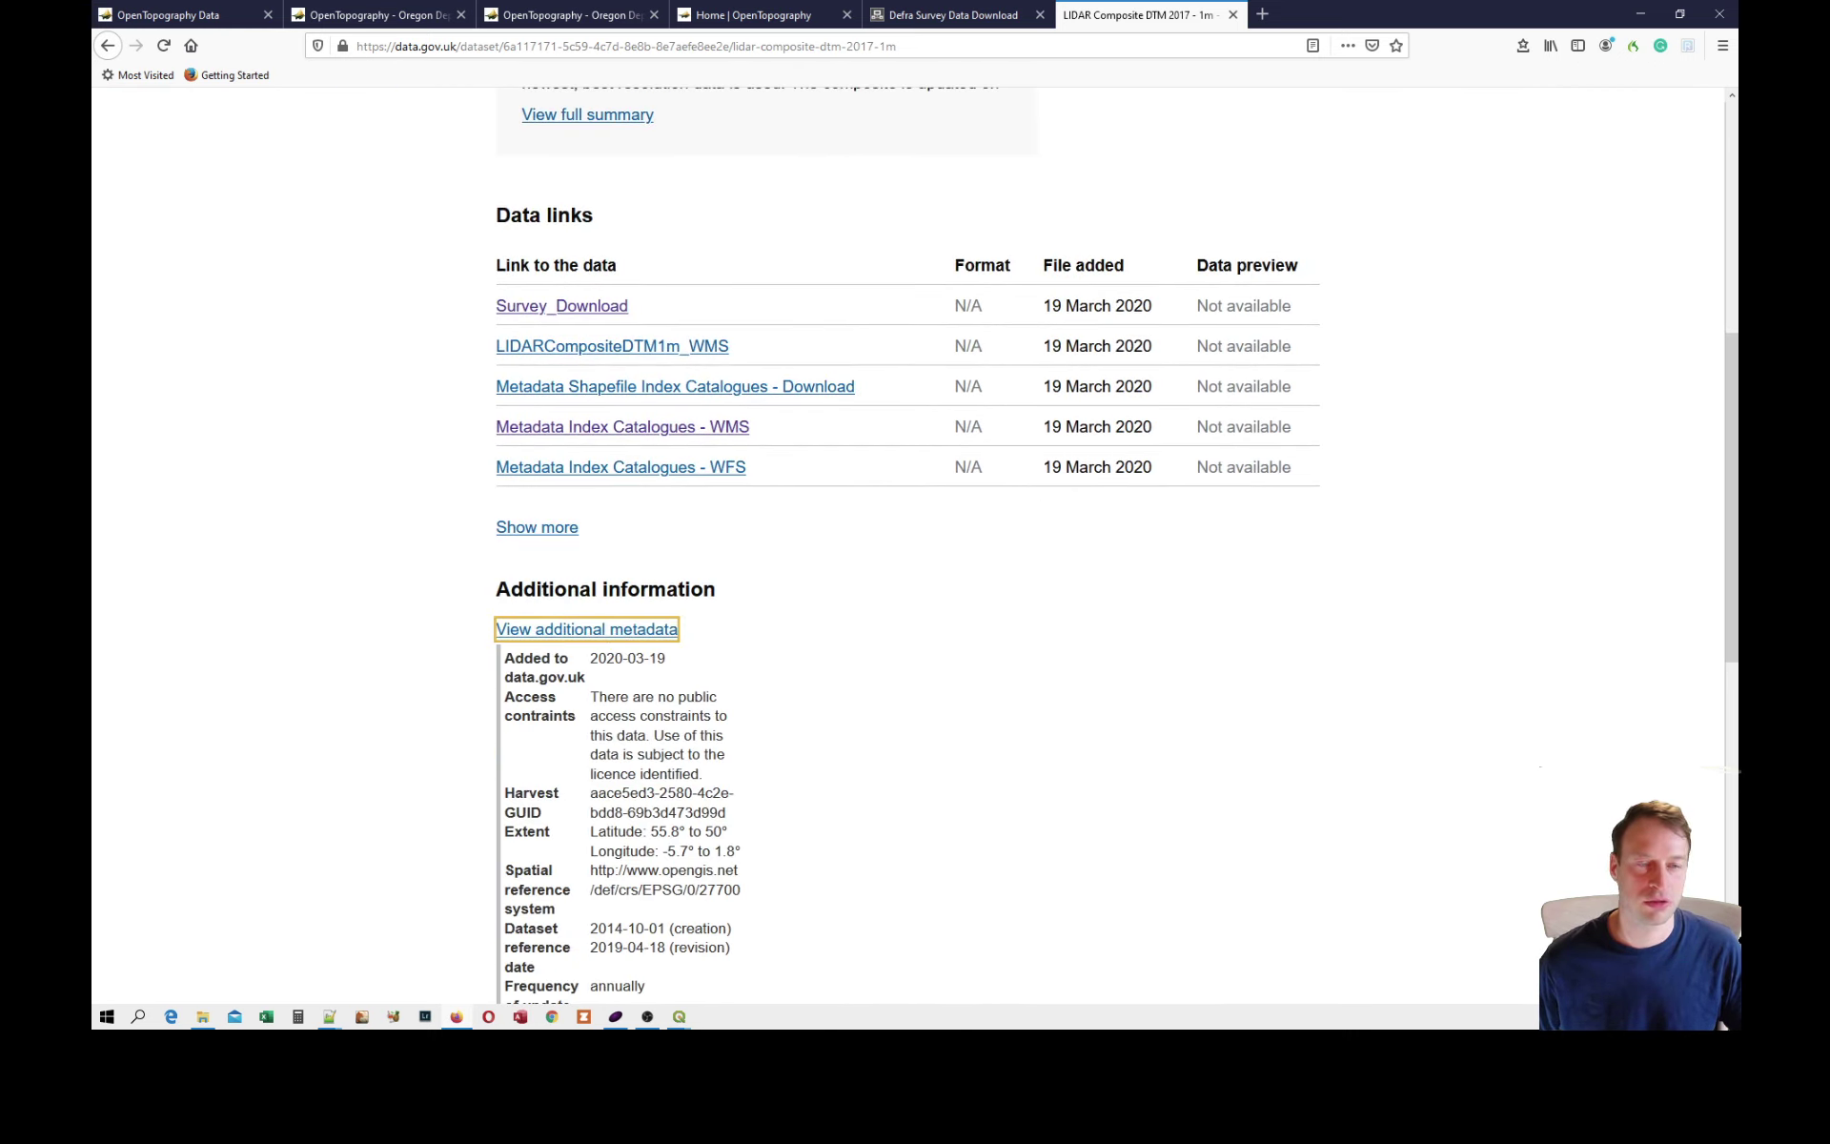
{"action": "scroll", "coordinate": [915, 543], "scroll_direction": "down", "scroll_amount": 4}
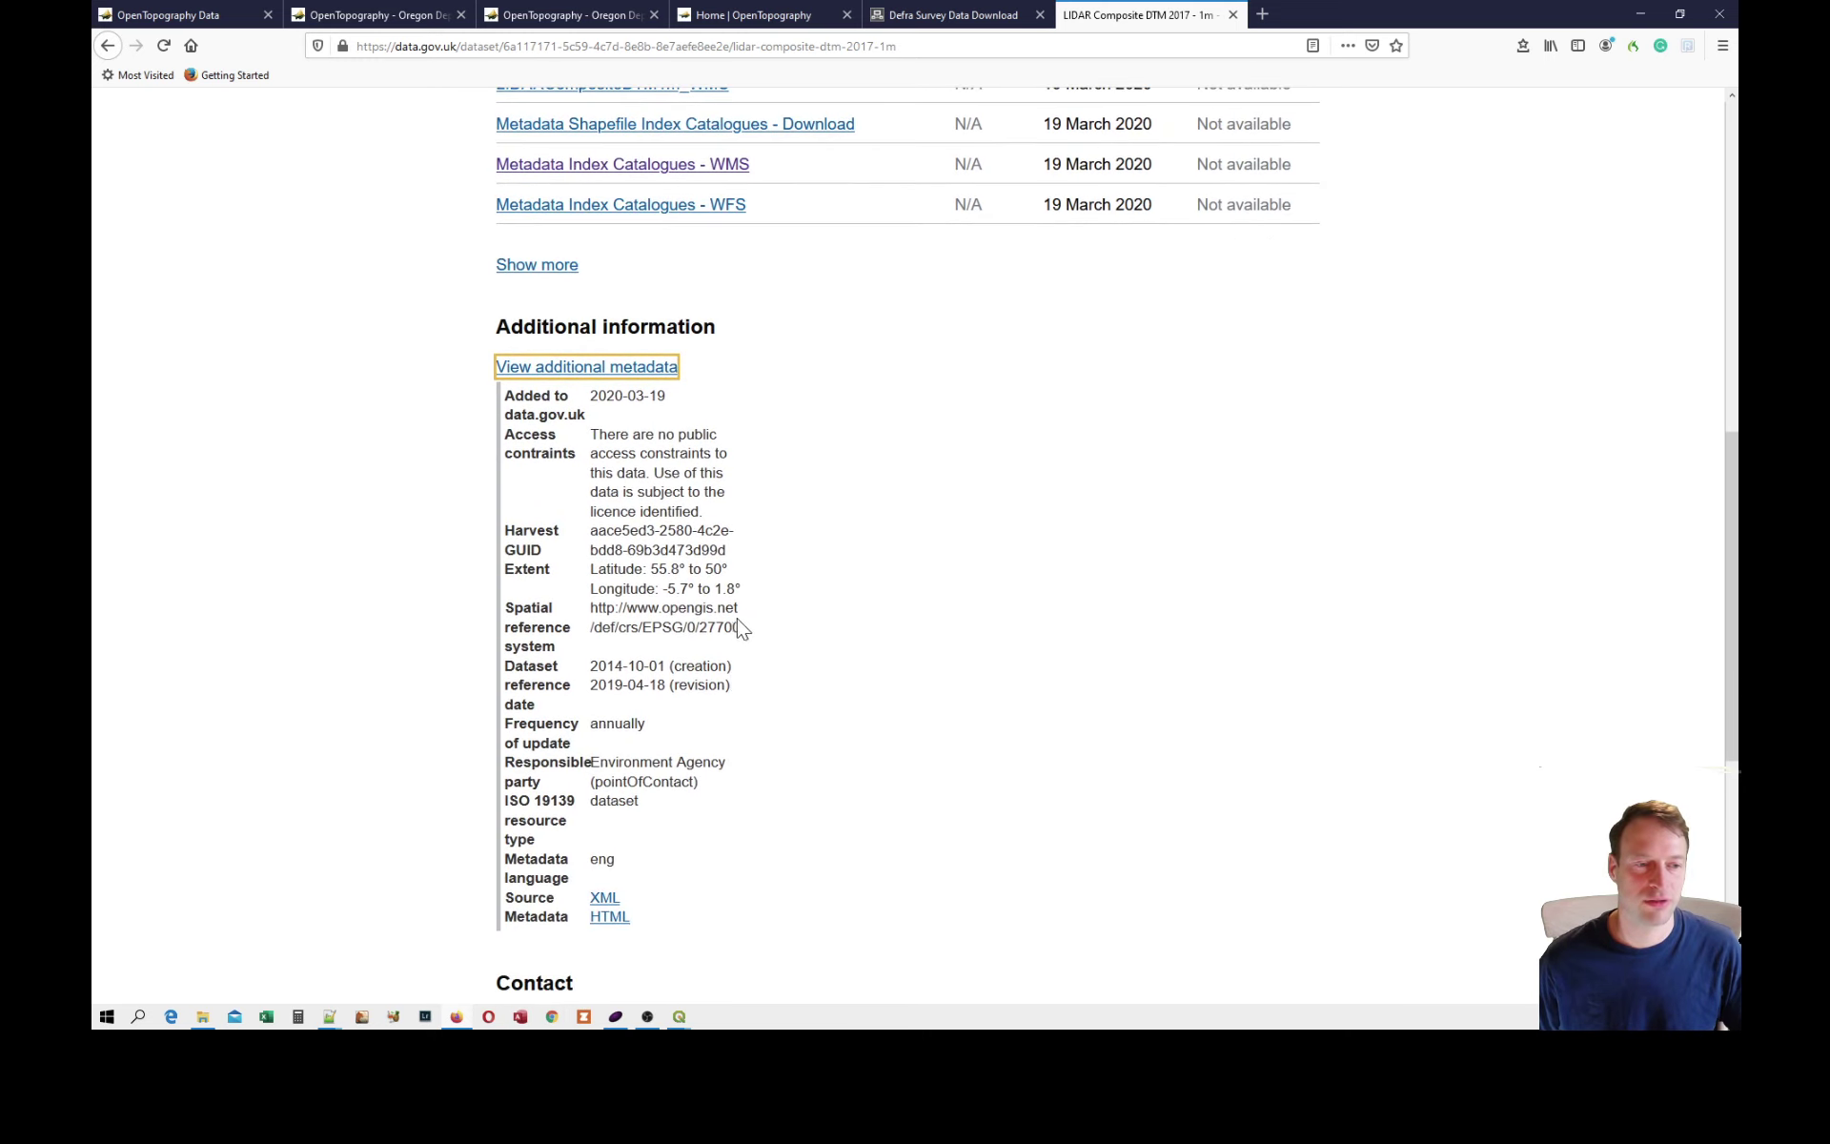
{"action": "left_click_drag", "start_coordinate": [748, 636], "coordinate": [590, 608]}
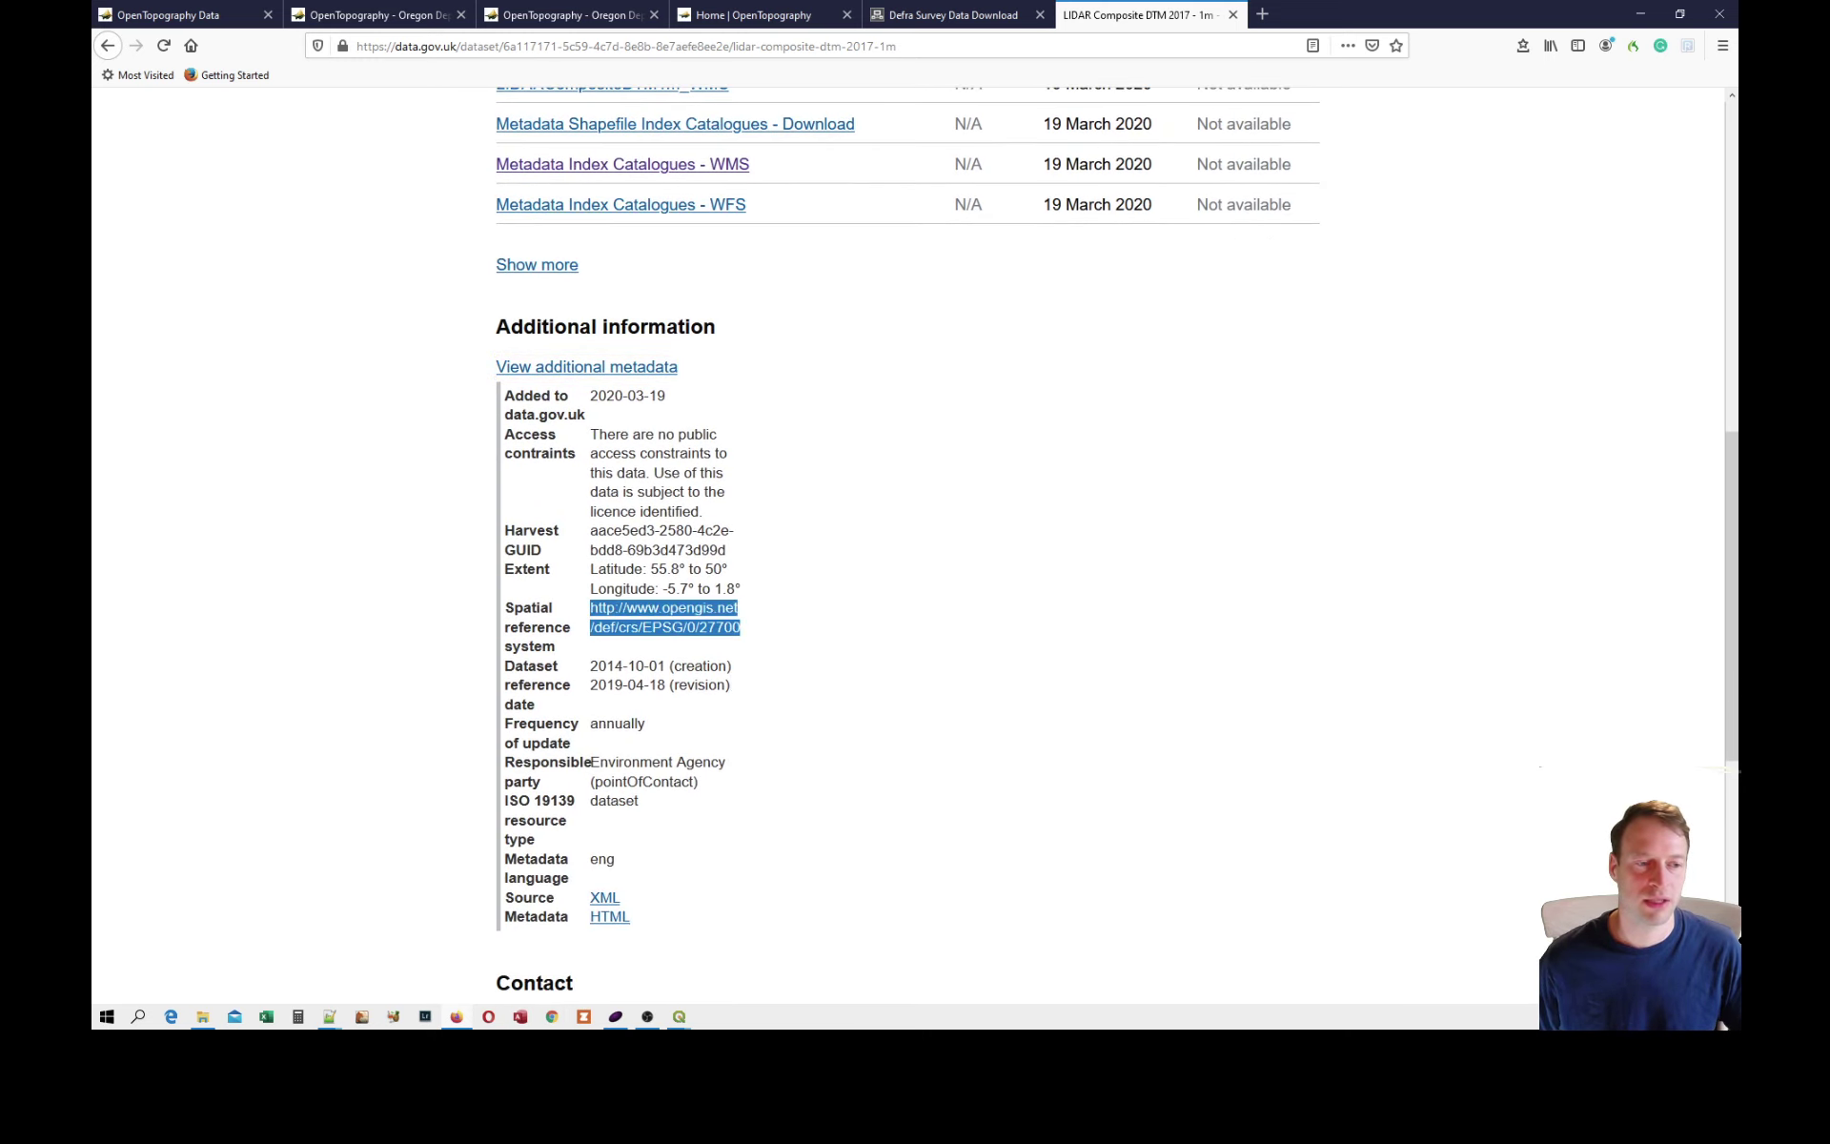
Open the Survey_Download data link and inspect the area already drawn in the other Defra Survey Data Download page.
{"action": "scroll", "coordinate": [931, 654], "scroll_direction": "up", "scroll_amount": 5}
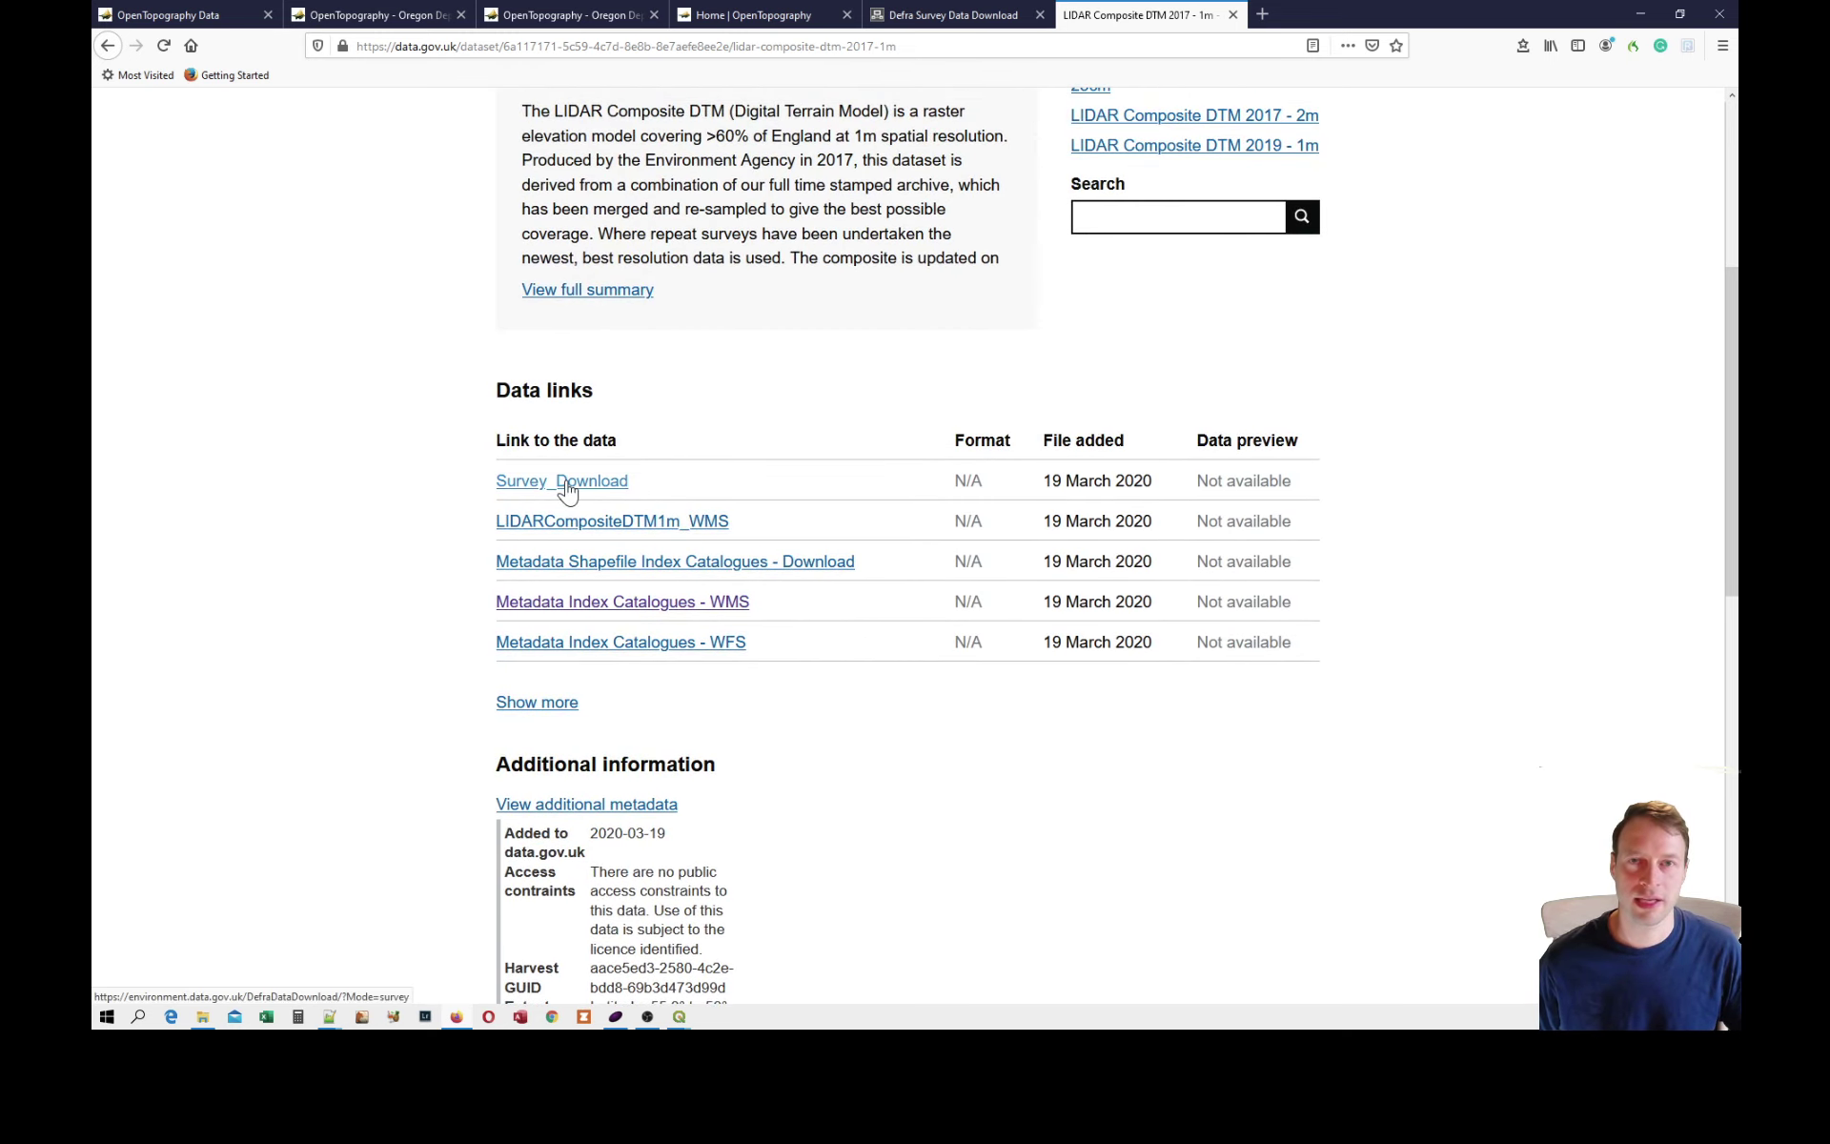
{"action": "left_click", "coordinate": [561, 481]}
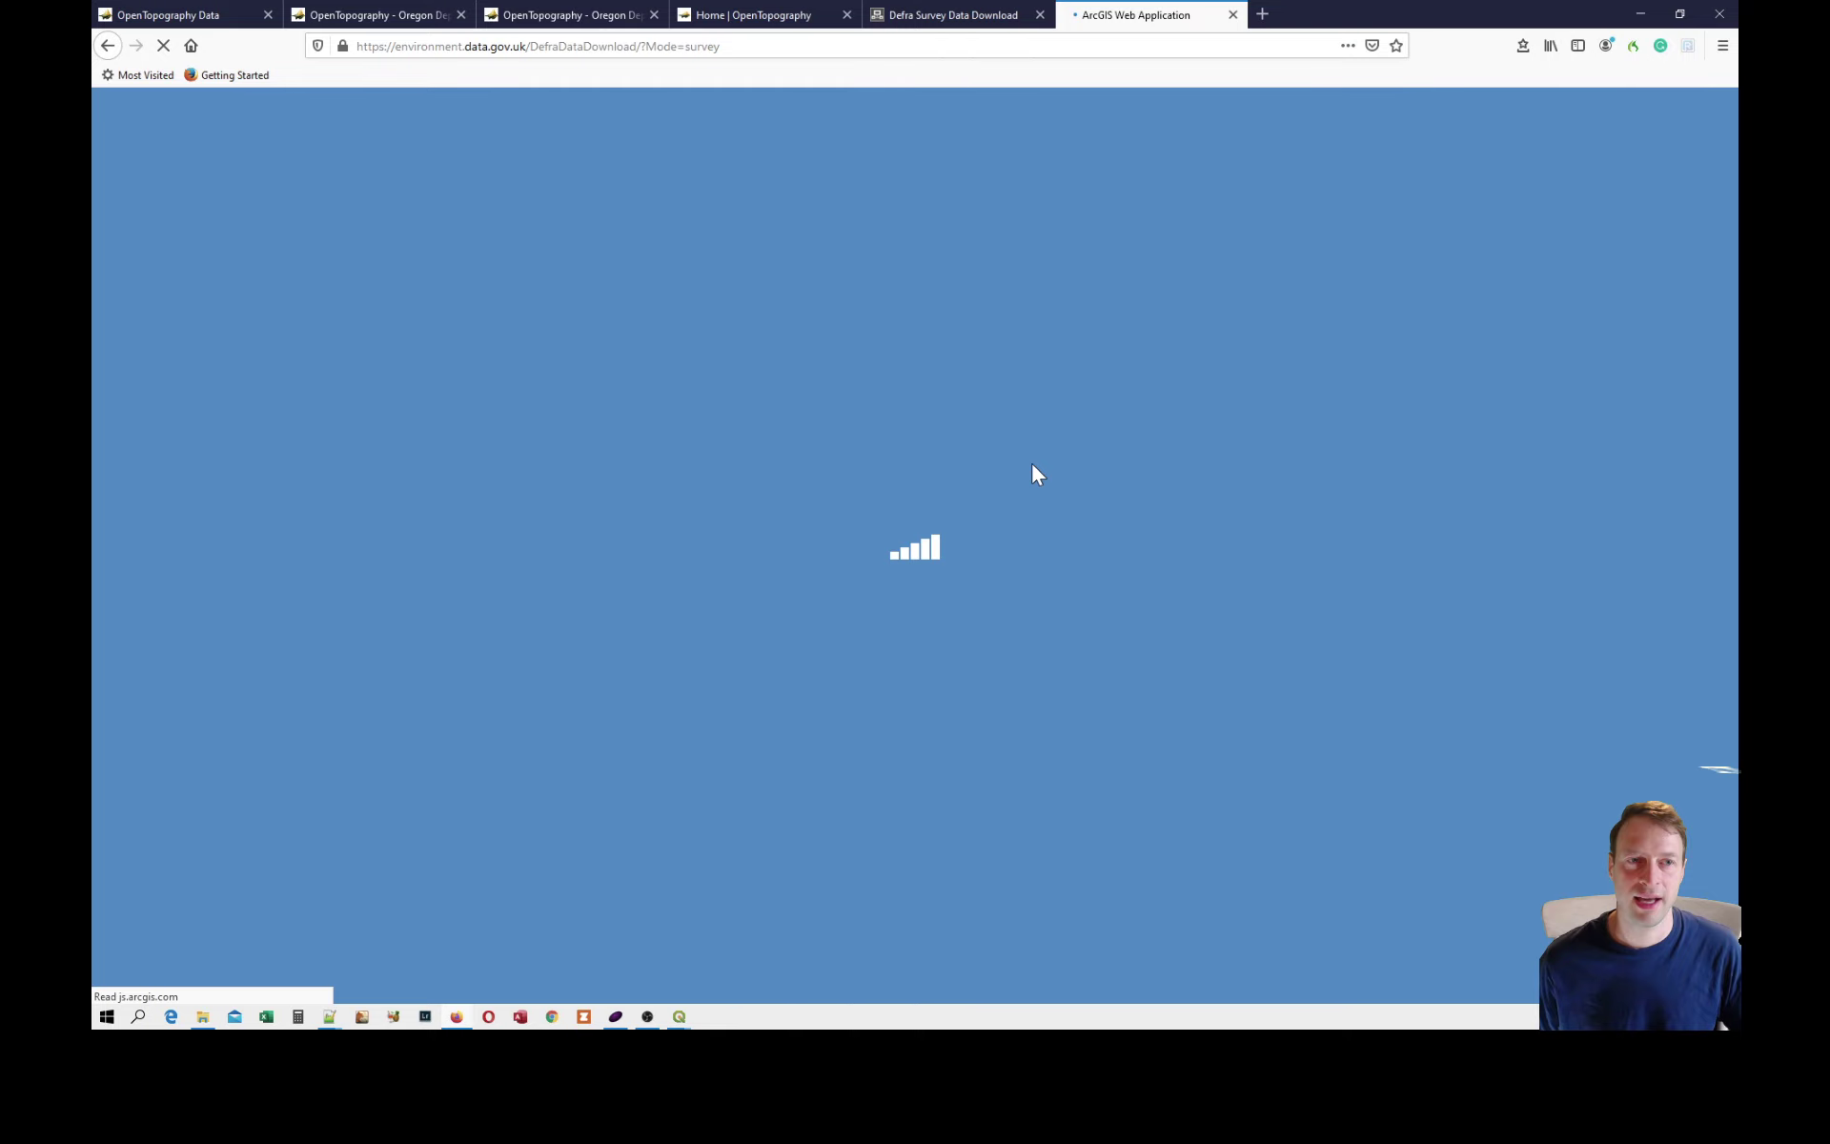
{"action": "left_click", "coordinate": [920, 17]}
{"action": "scroll", "coordinate": [843, 391], "scroll_direction": "down", "scroll_amount": 2}
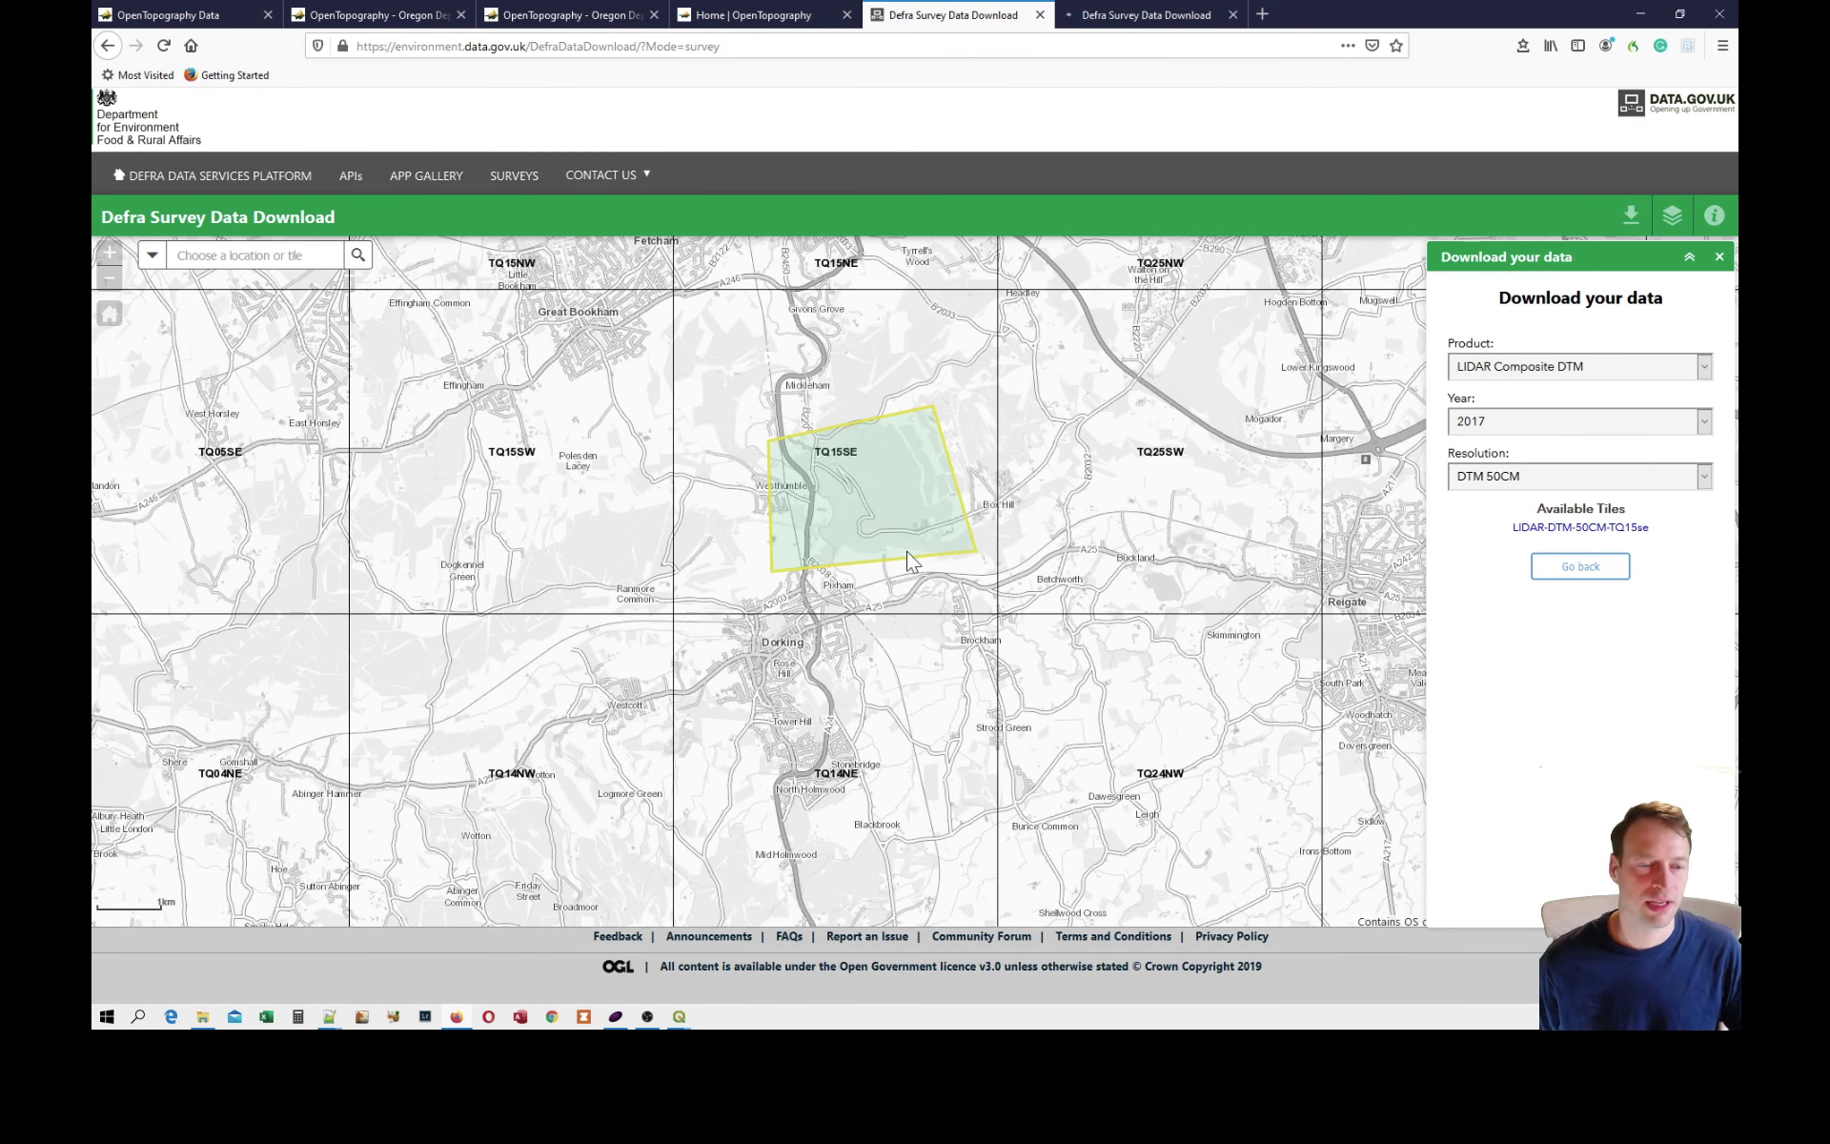
{"action": "scroll", "coordinate": [973, 538], "scroll_direction": "up", "scroll_amount": 2}
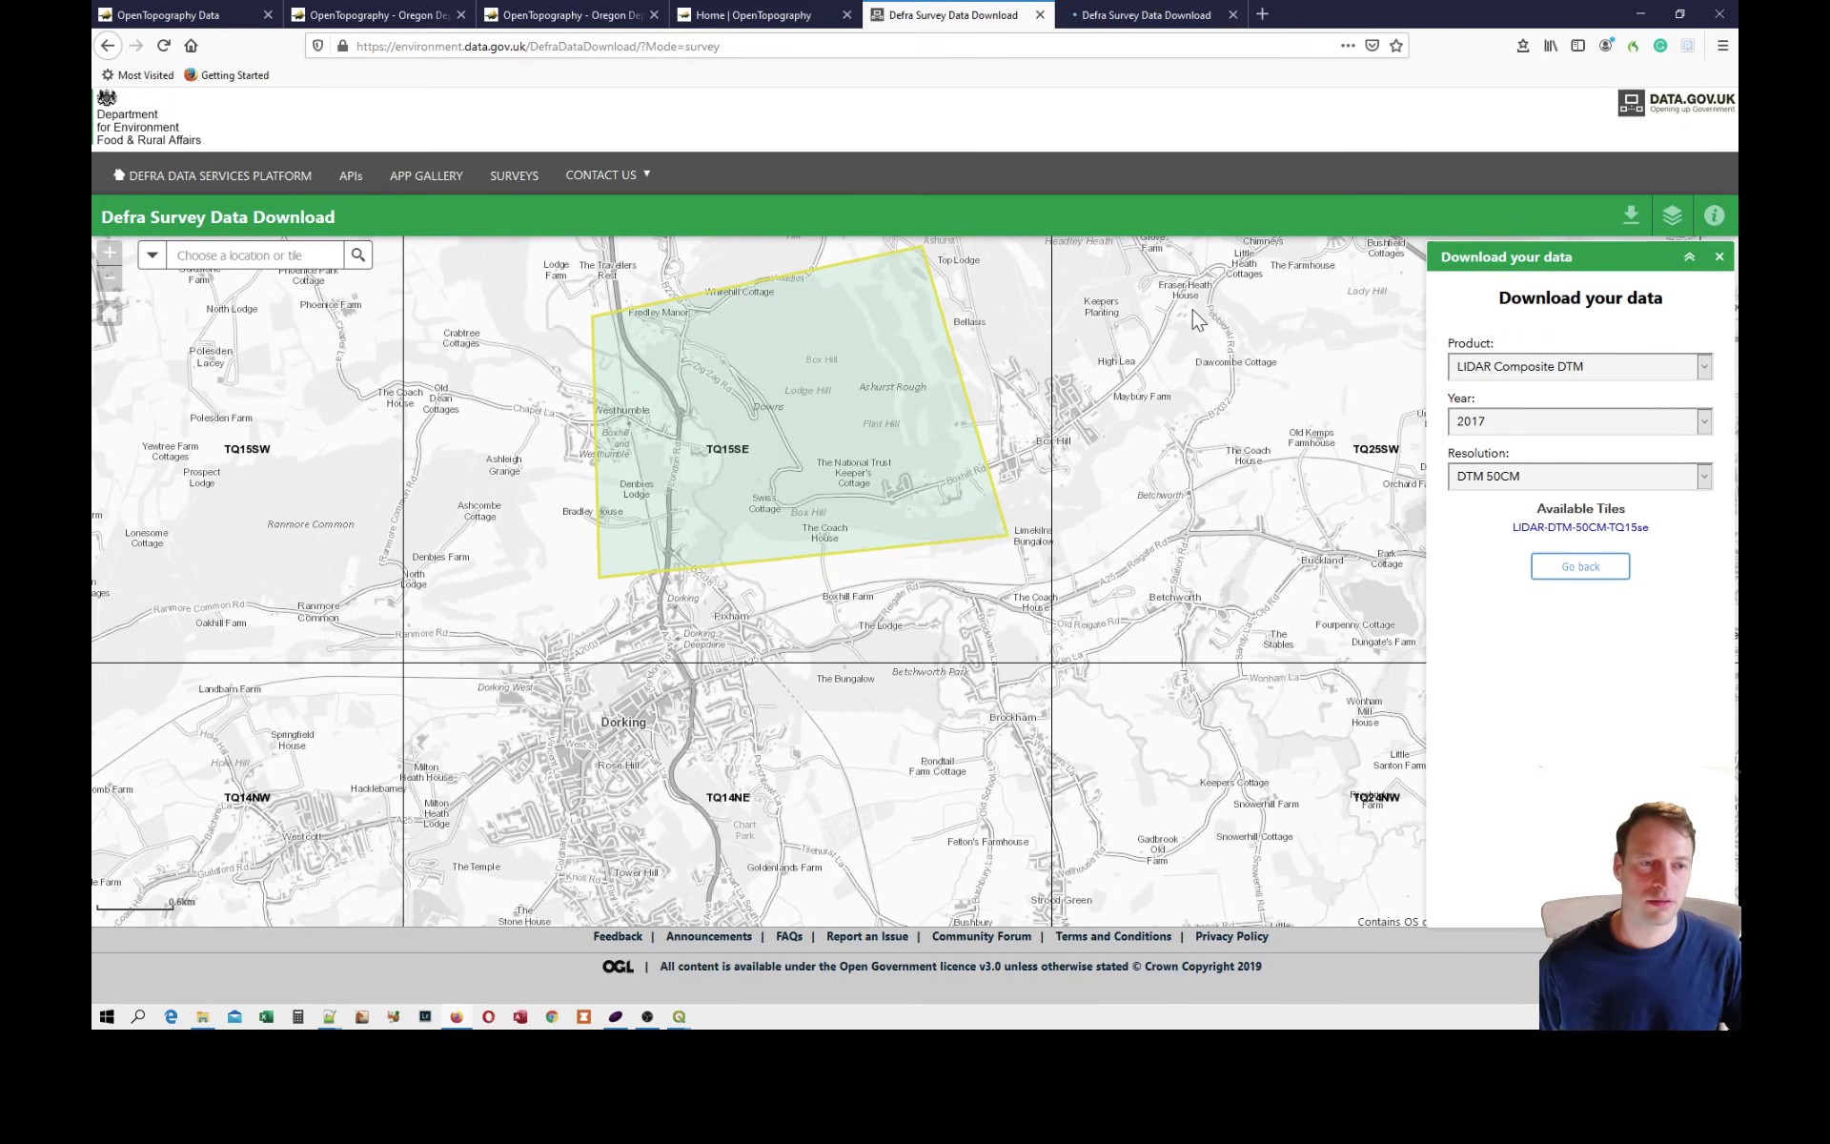
In the newly loaded Defra Survey Data Download page, draw a four-sided polygon north-east of Dorking within tile TQ15SE as the download area.
{"action": "left_click", "coordinate": [1185, 16]}
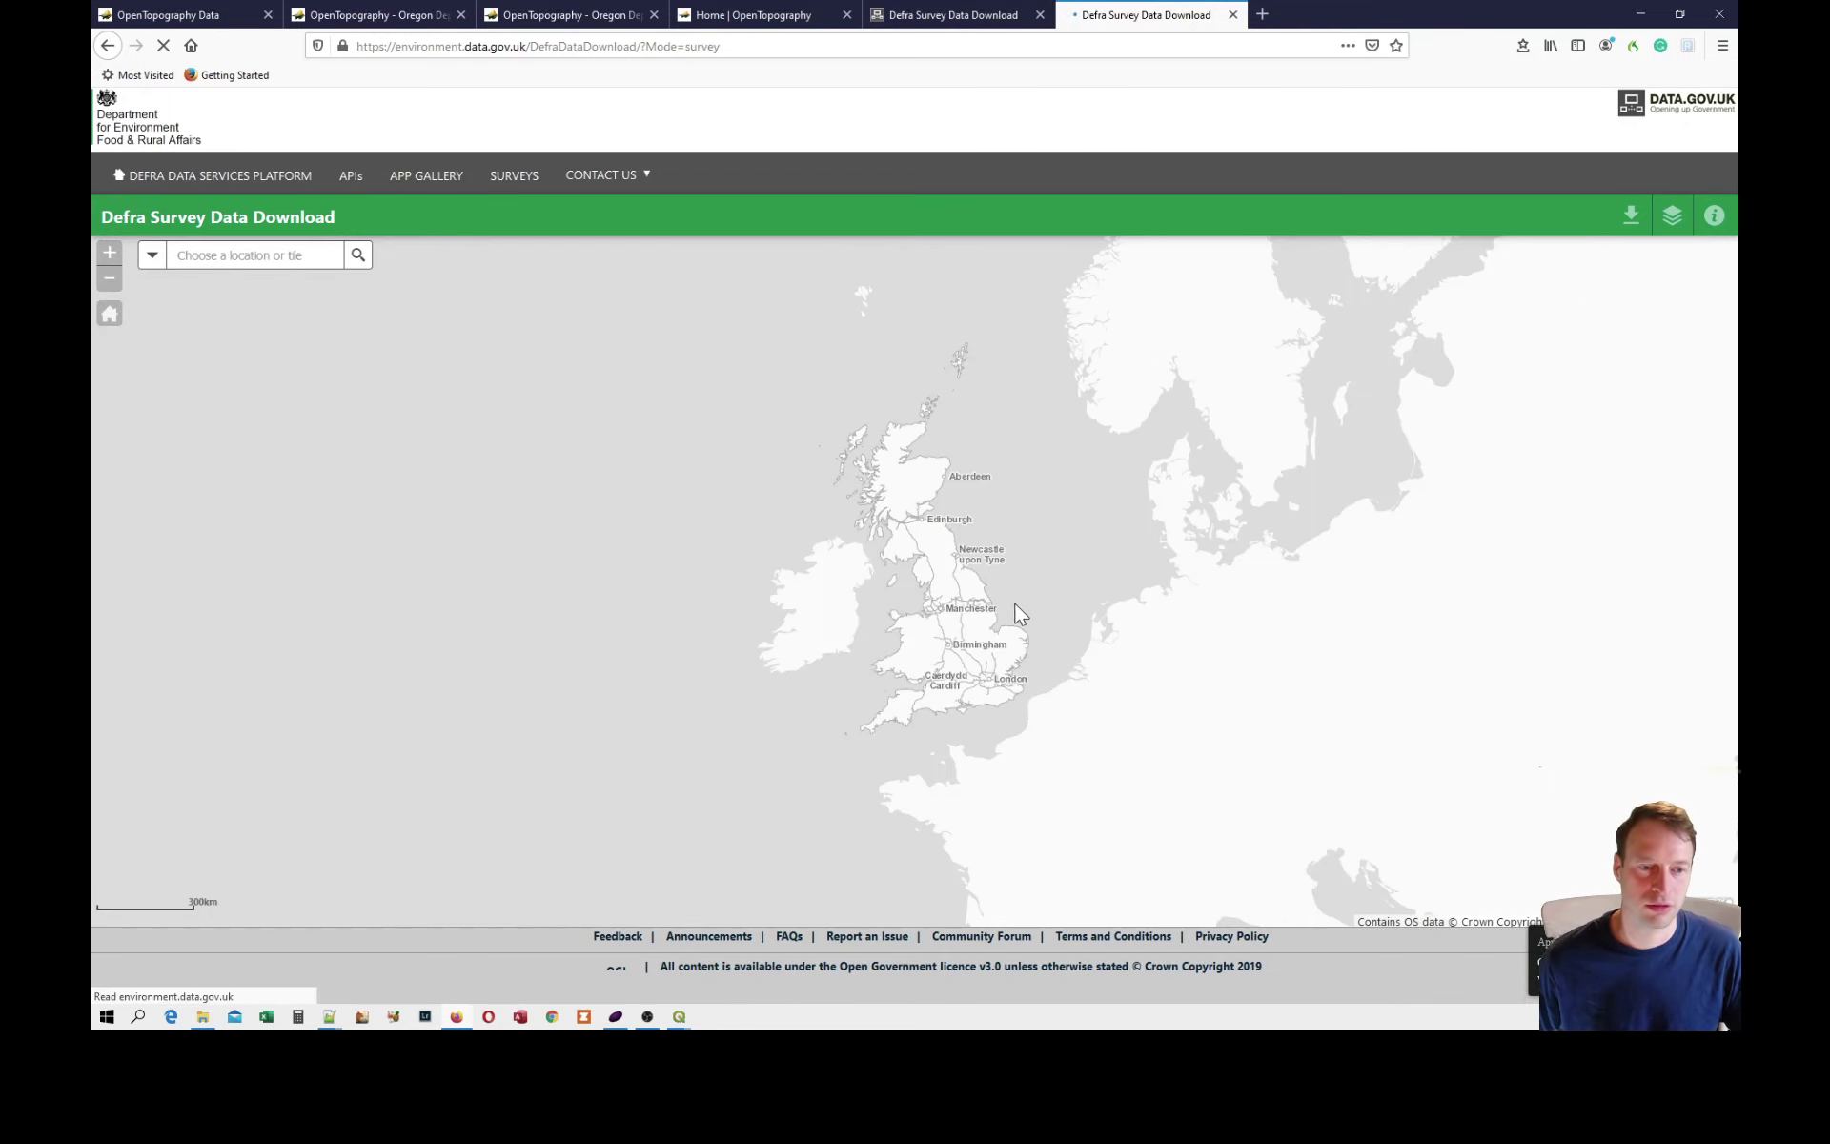
{"action": "scroll", "coordinate": [1010, 615], "scroll_direction": "up", "scroll_amount": 2}
{"action": "left_click_drag", "start_coordinate": [1005, 614], "coordinate": [802, 346]}
{"action": "scroll", "coordinate": [839, 553], "scroll_direction": "up", "scroll_amount": 4}
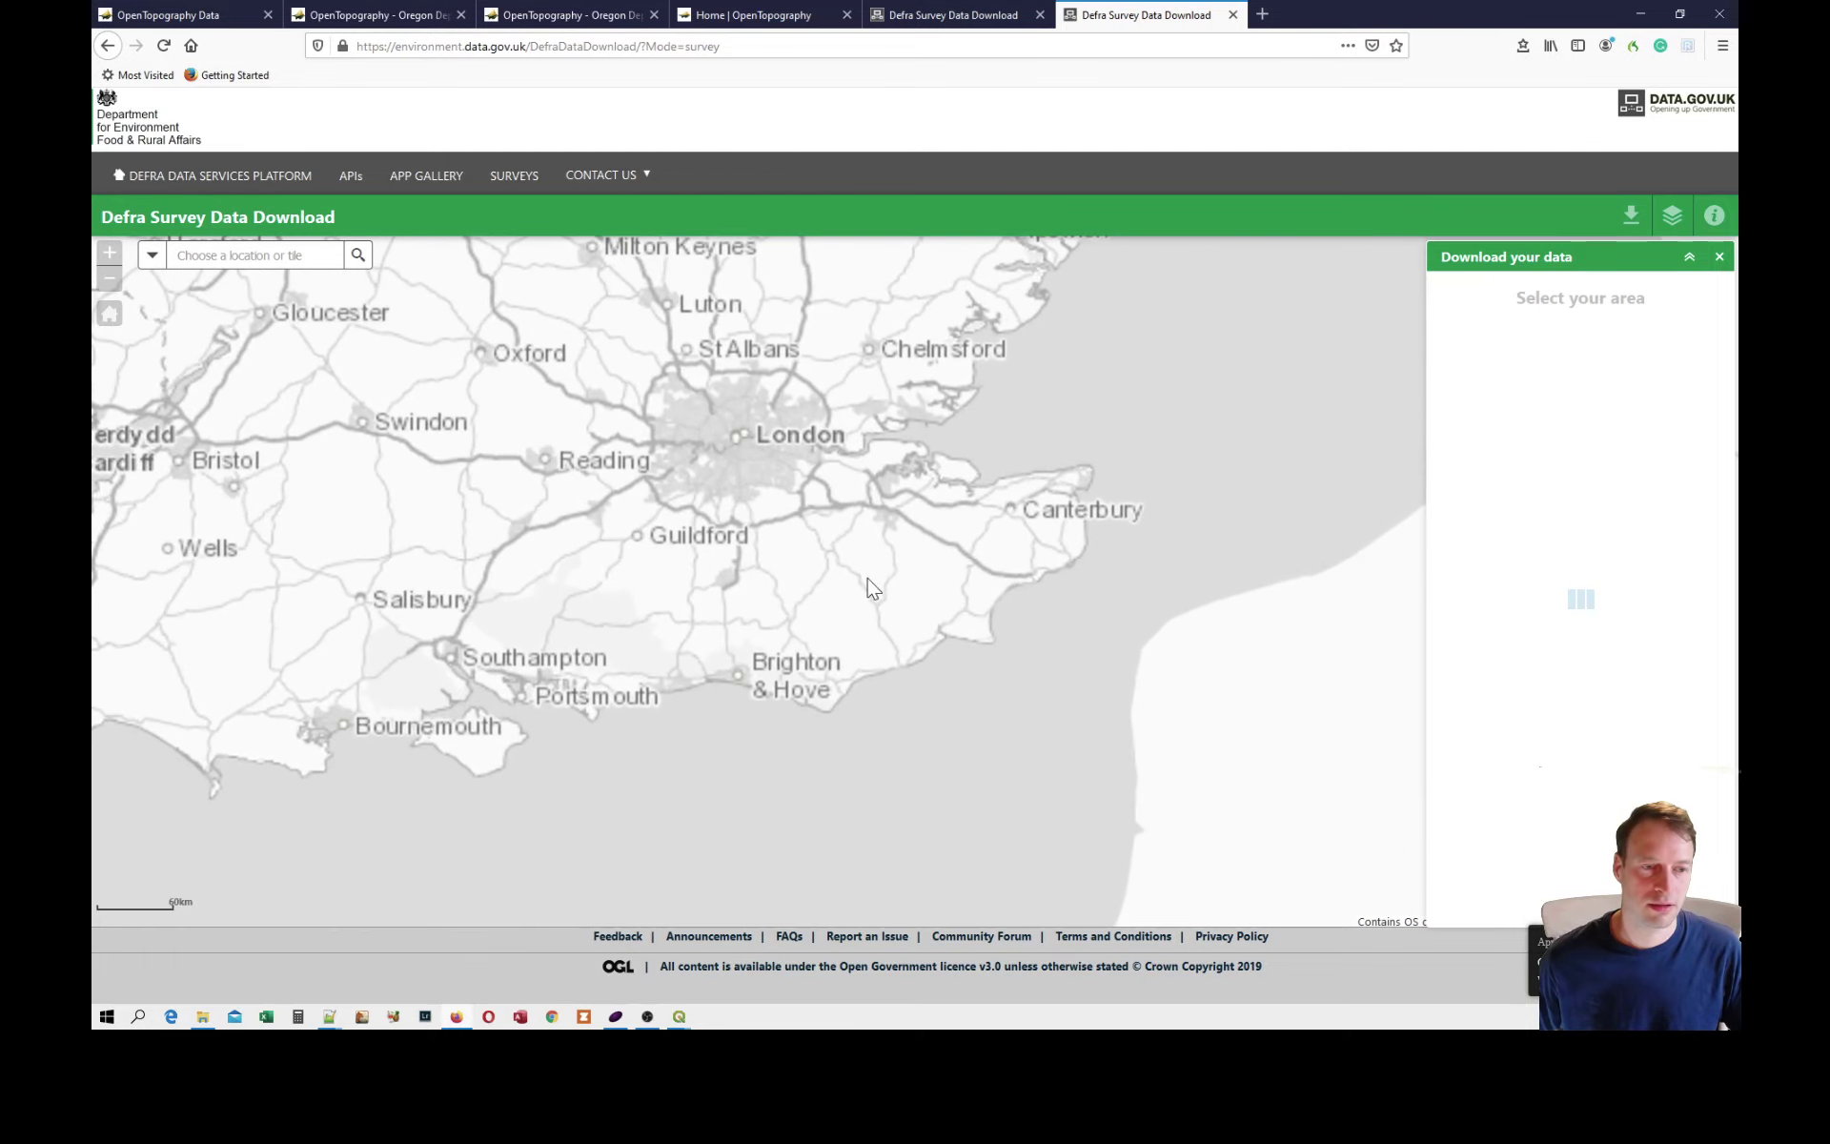
{"action": "left_click_drag", "start_coordinate": [701, 577], "coordinate": [861, 452]}
{"action": "scroll", "coordinate": [772, 484], "scroll_direction": "up", "scroll_amount": 2}
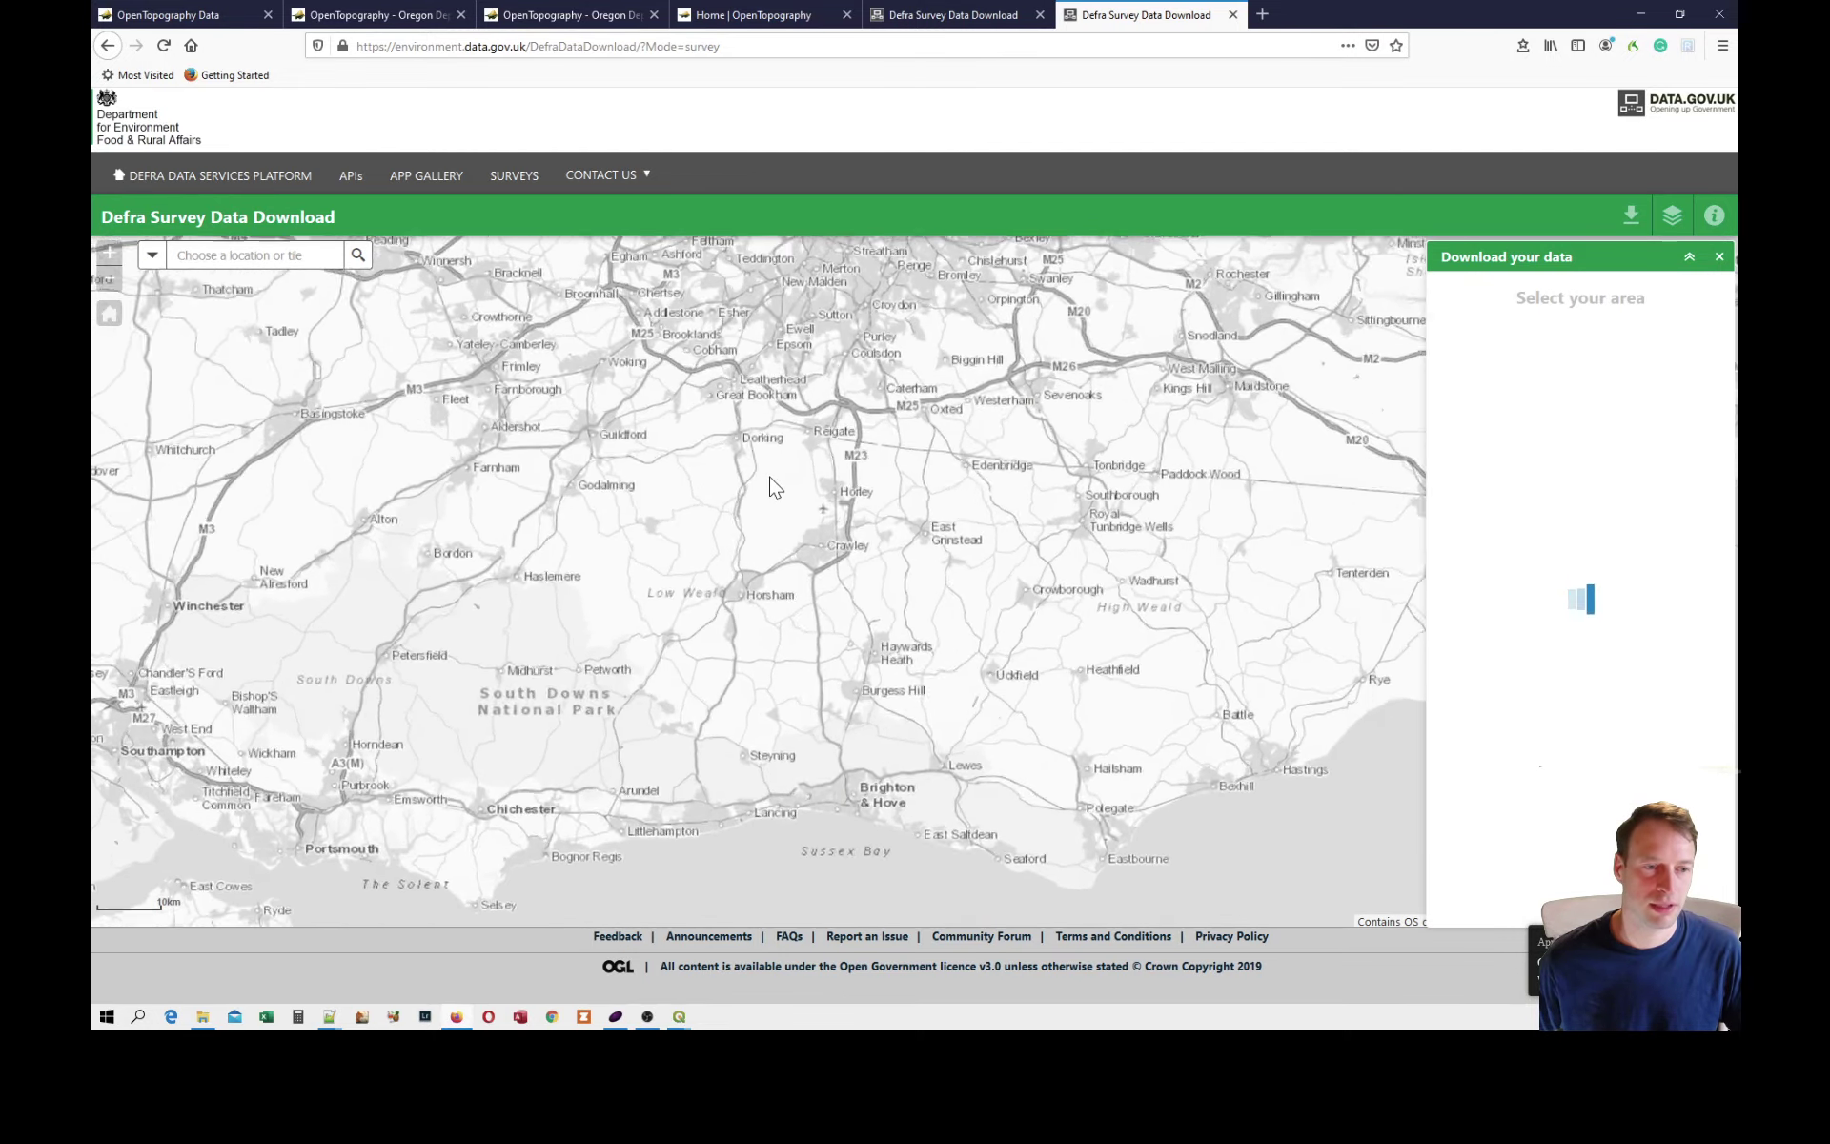
{"action": "left_click_drag", "start_coordinate": [694, 329], "coordinate": [771, 632]}
{"action": "scroll", "coordinate": [772, 639], "scroll_direction": "up", "scroll_amount": 1}
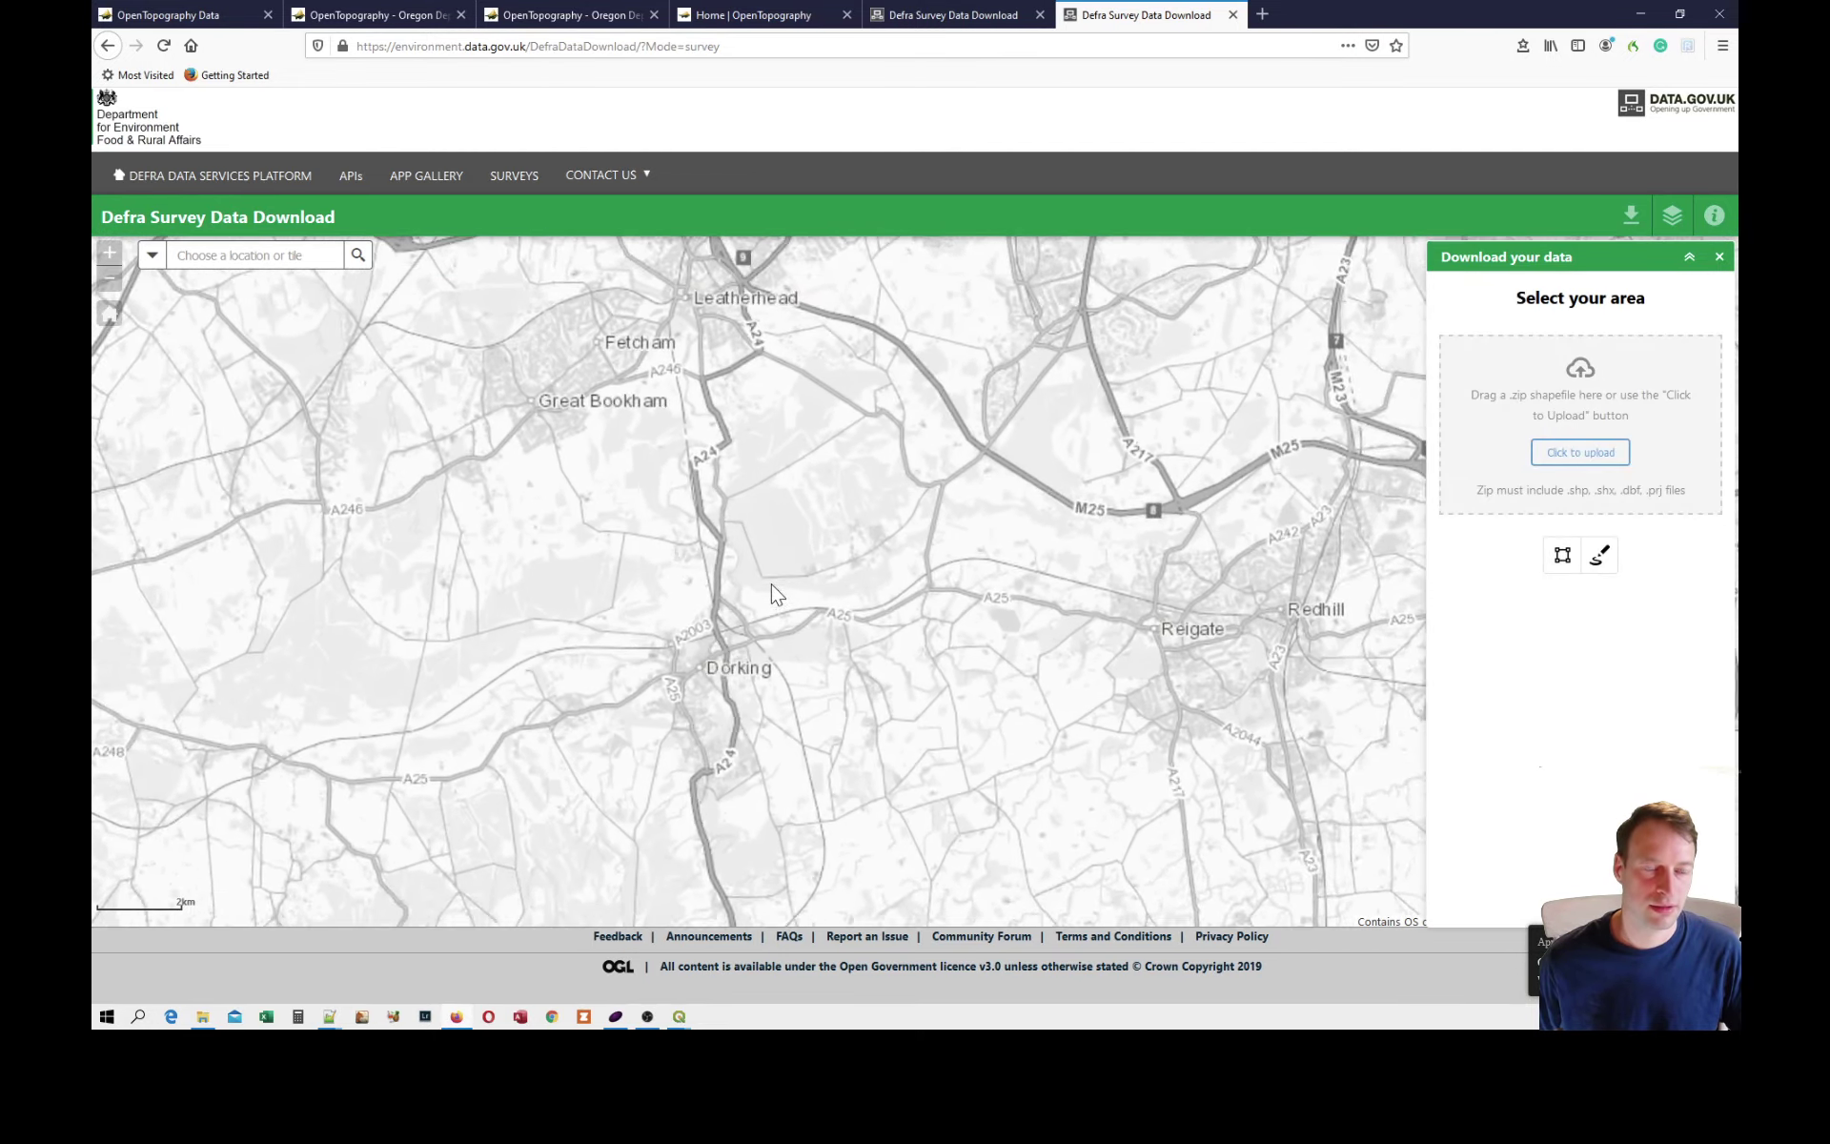
{"action": "left_click", "coordinate": [1562, 557]}
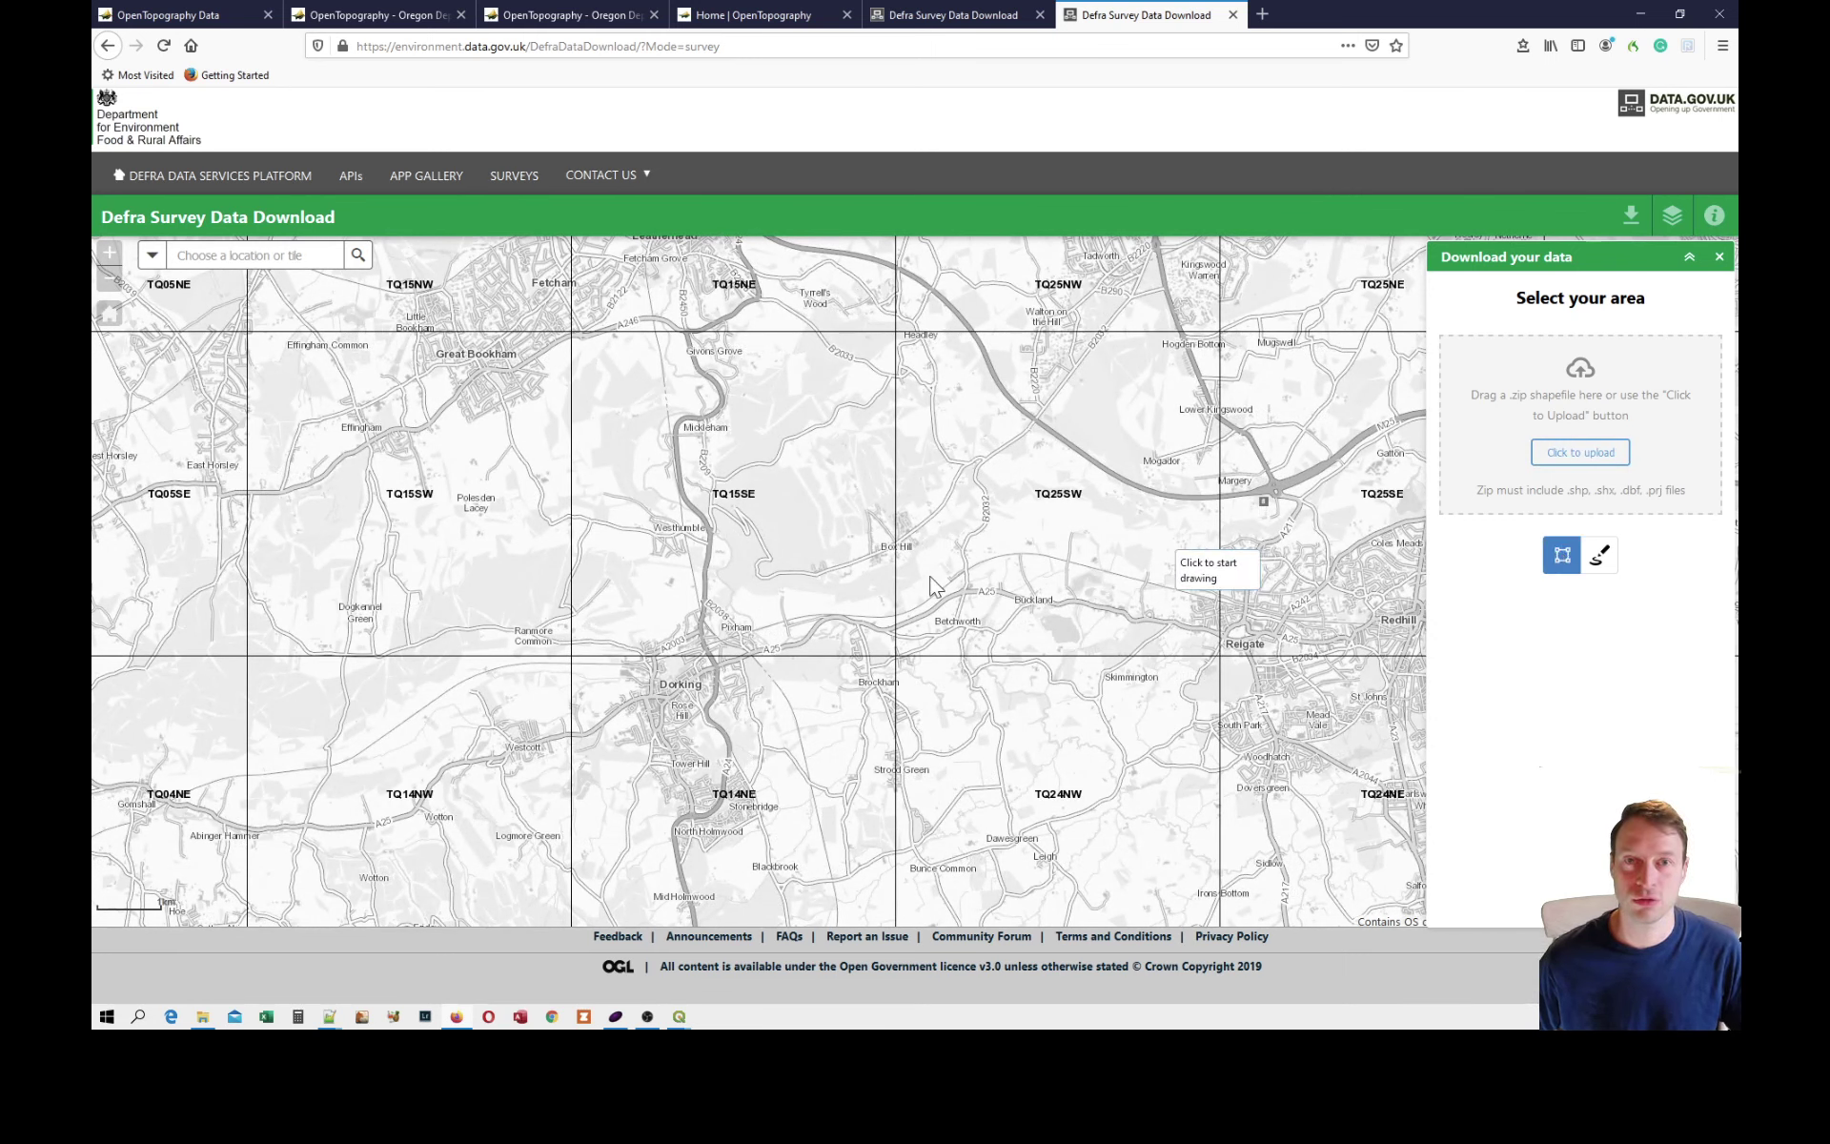
{"action": "left_click", "coordinate": [655, 469]}
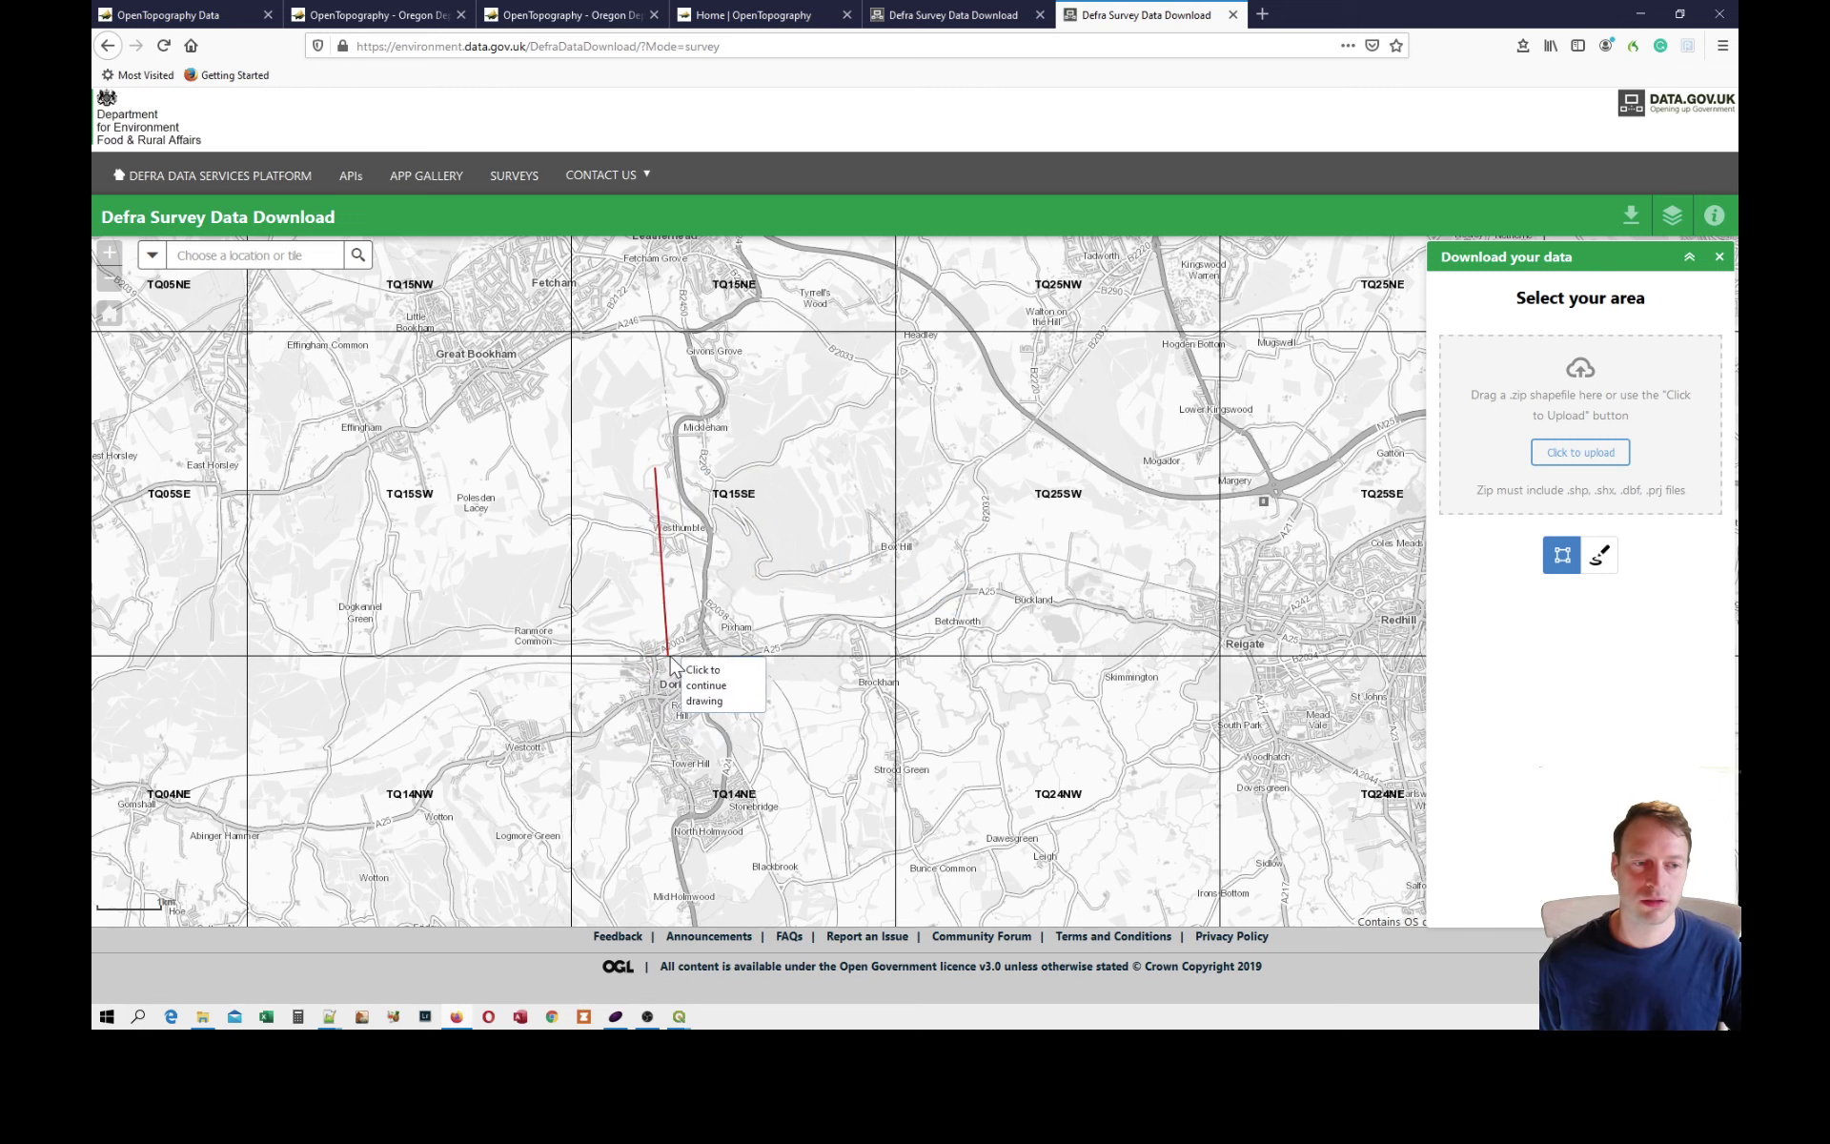
{"action": "left_click", "coordinate": [670, 656]}
{"action": "left_click_drag", "start_coordinate": [863, 624], "coordinate": [865, 620]}
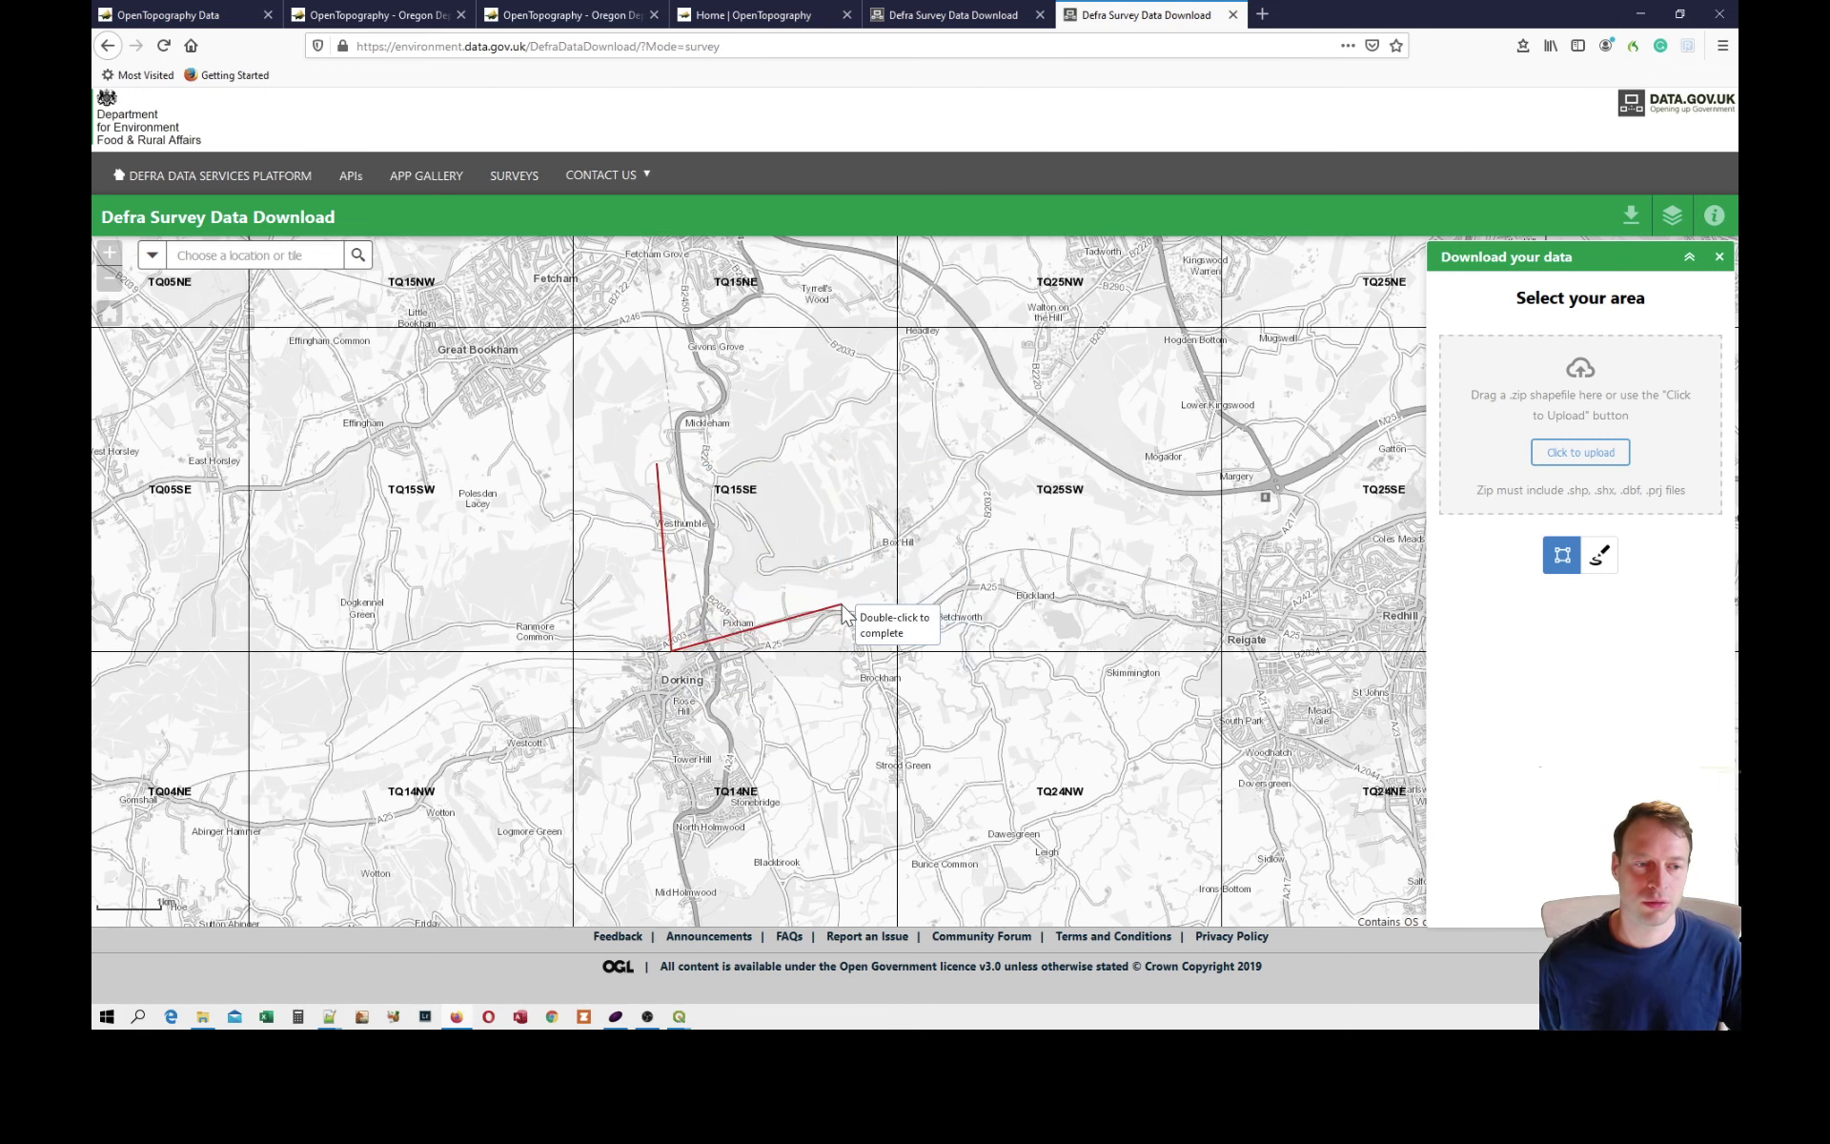
{"action": "left_click", "coordinate": [854, 607]}
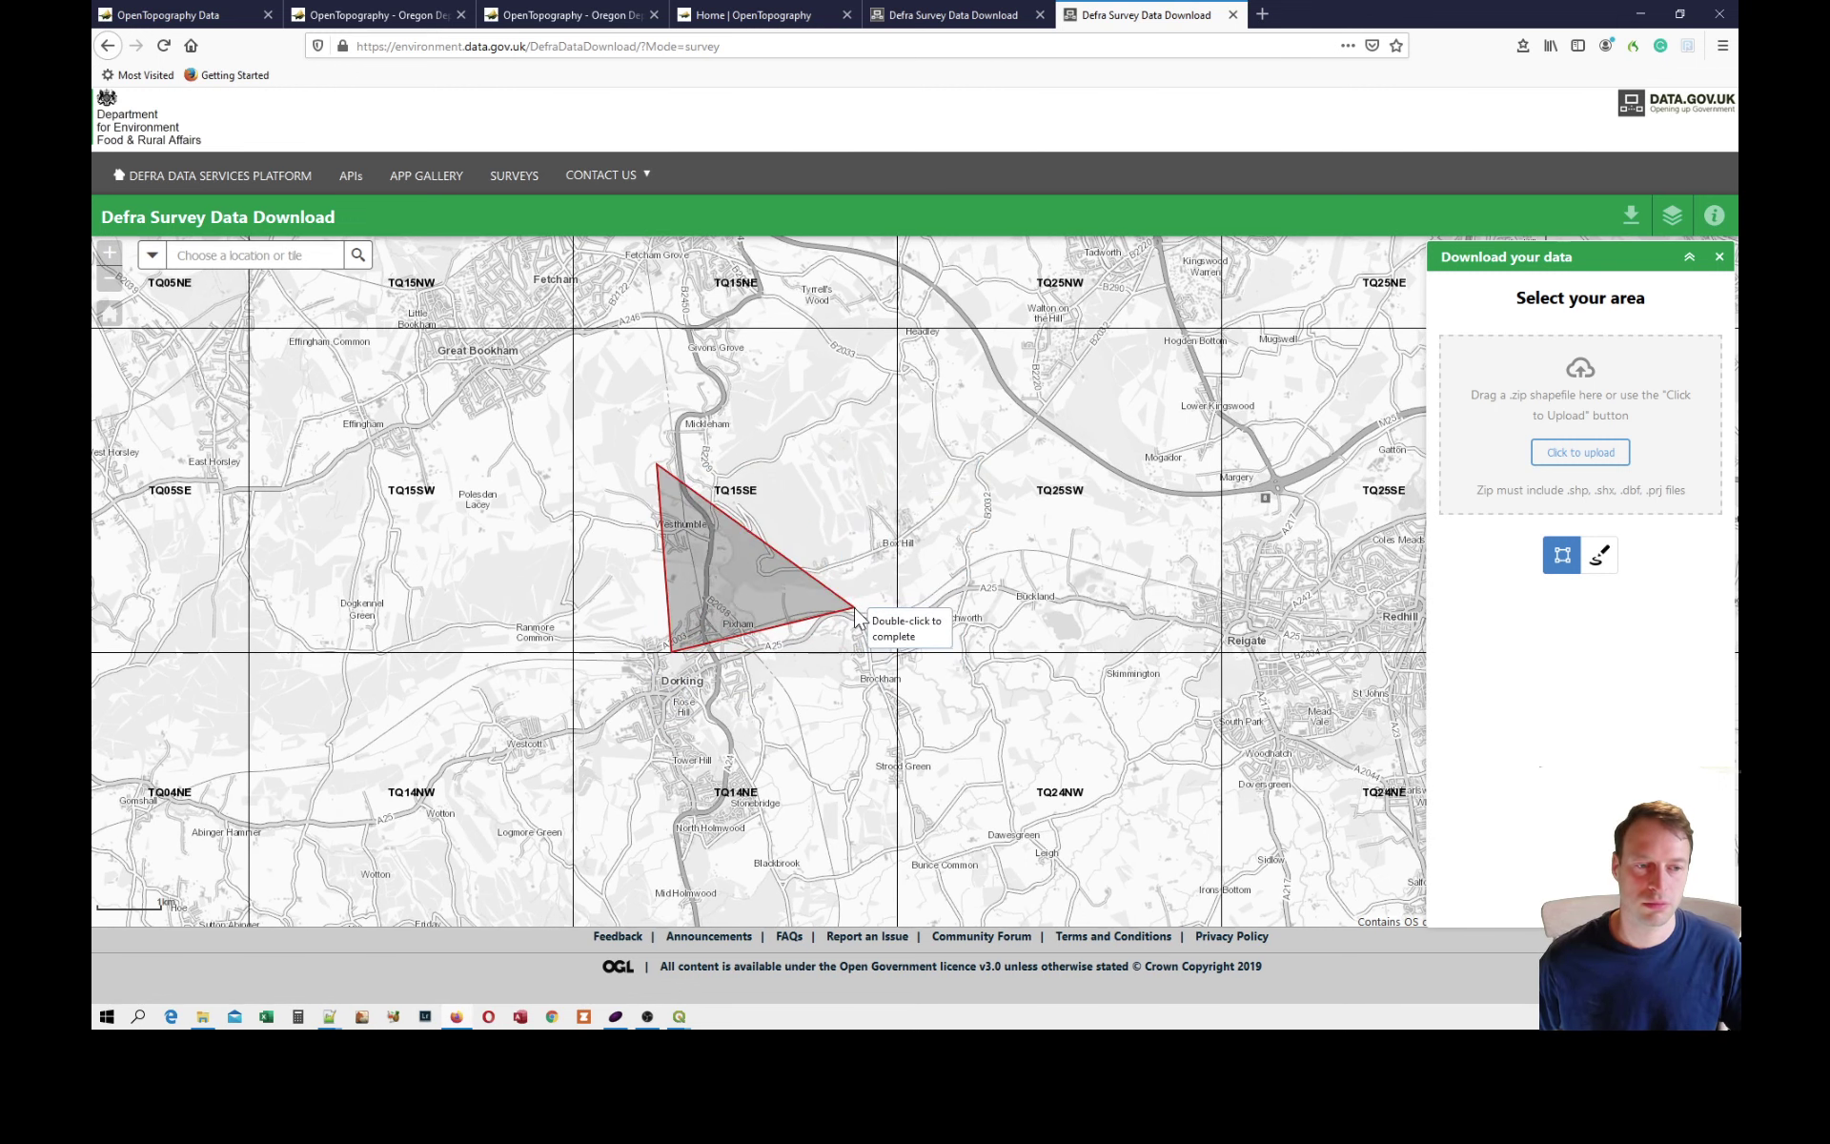
{"action": "left_click", "coordinate": [832, 429]}
{"action": "double_click", "coordinate": [834, 436]}
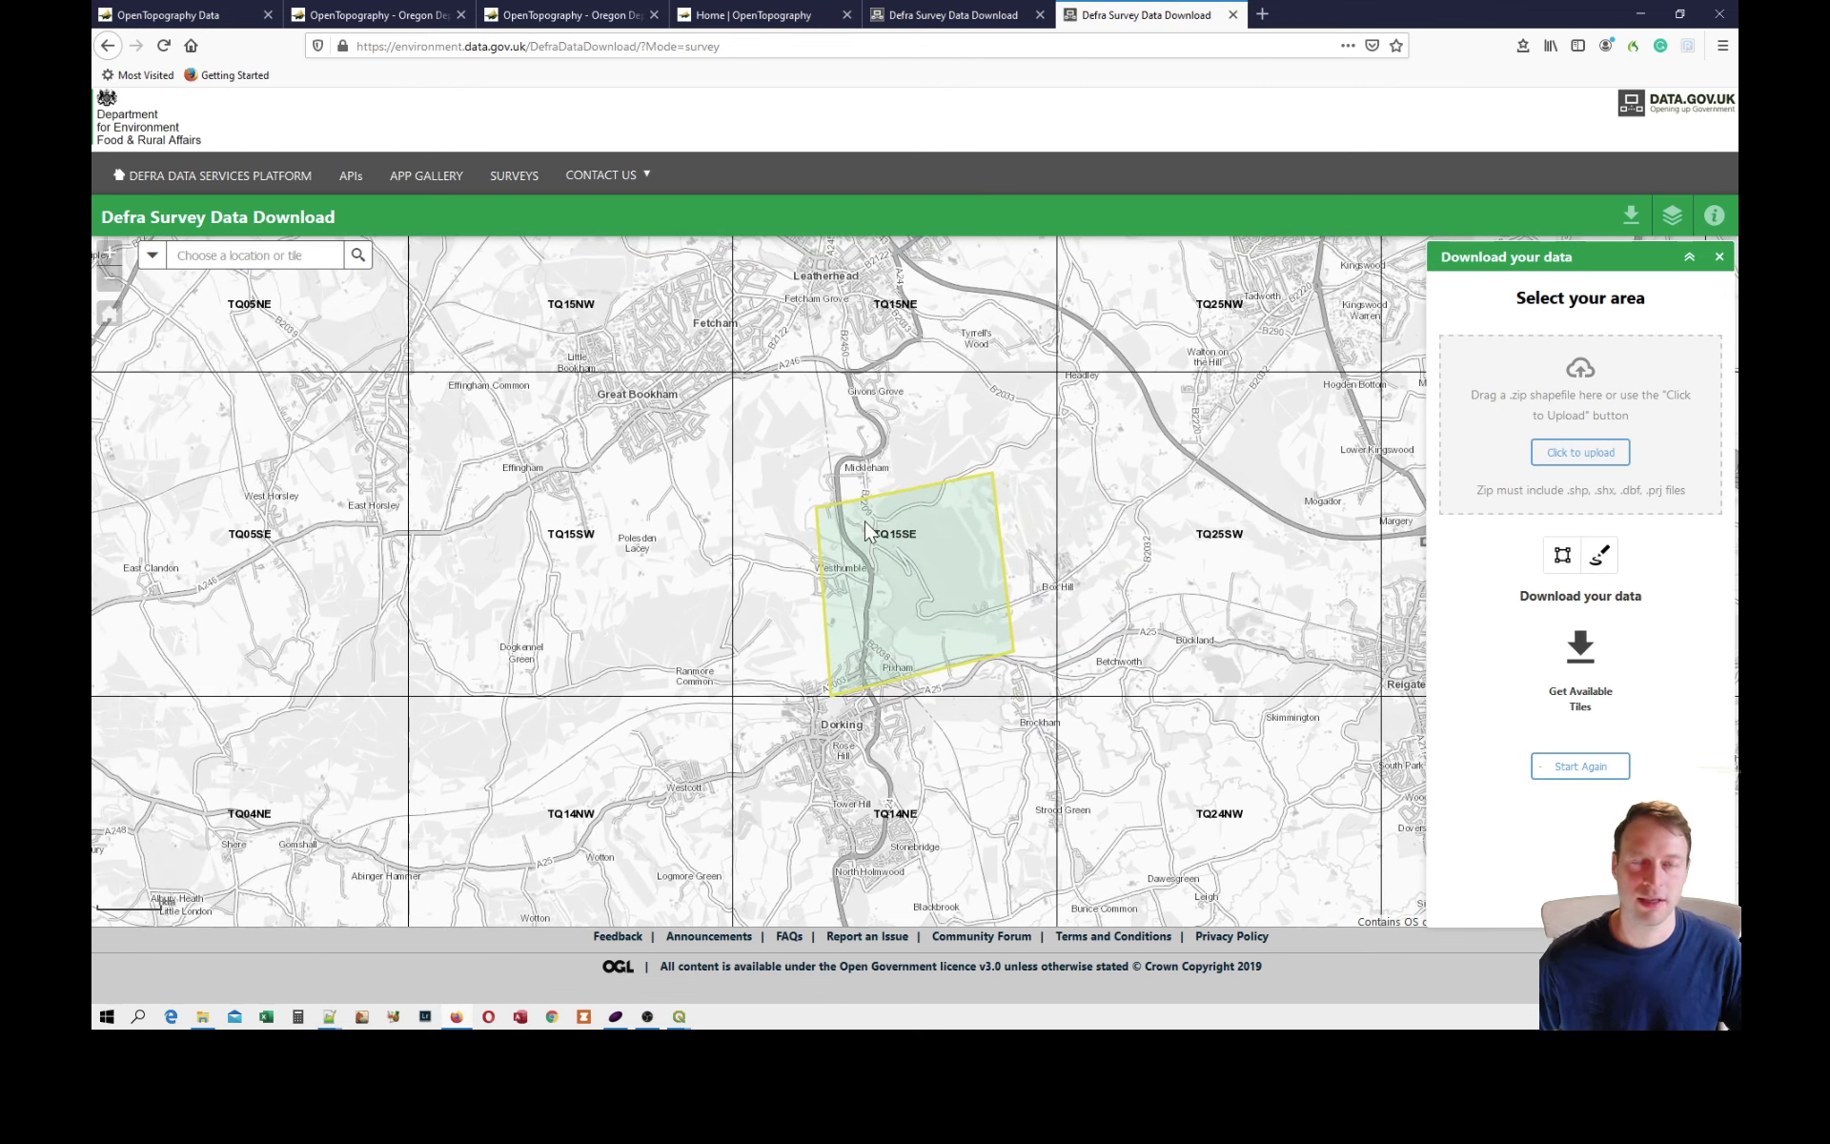
In the page with the previously drawn area, set the product to LIDAR Composite DSM, year 2017, resolution DSM 50CM.
{"action": "left_click", "coordinate": [953, 16]}
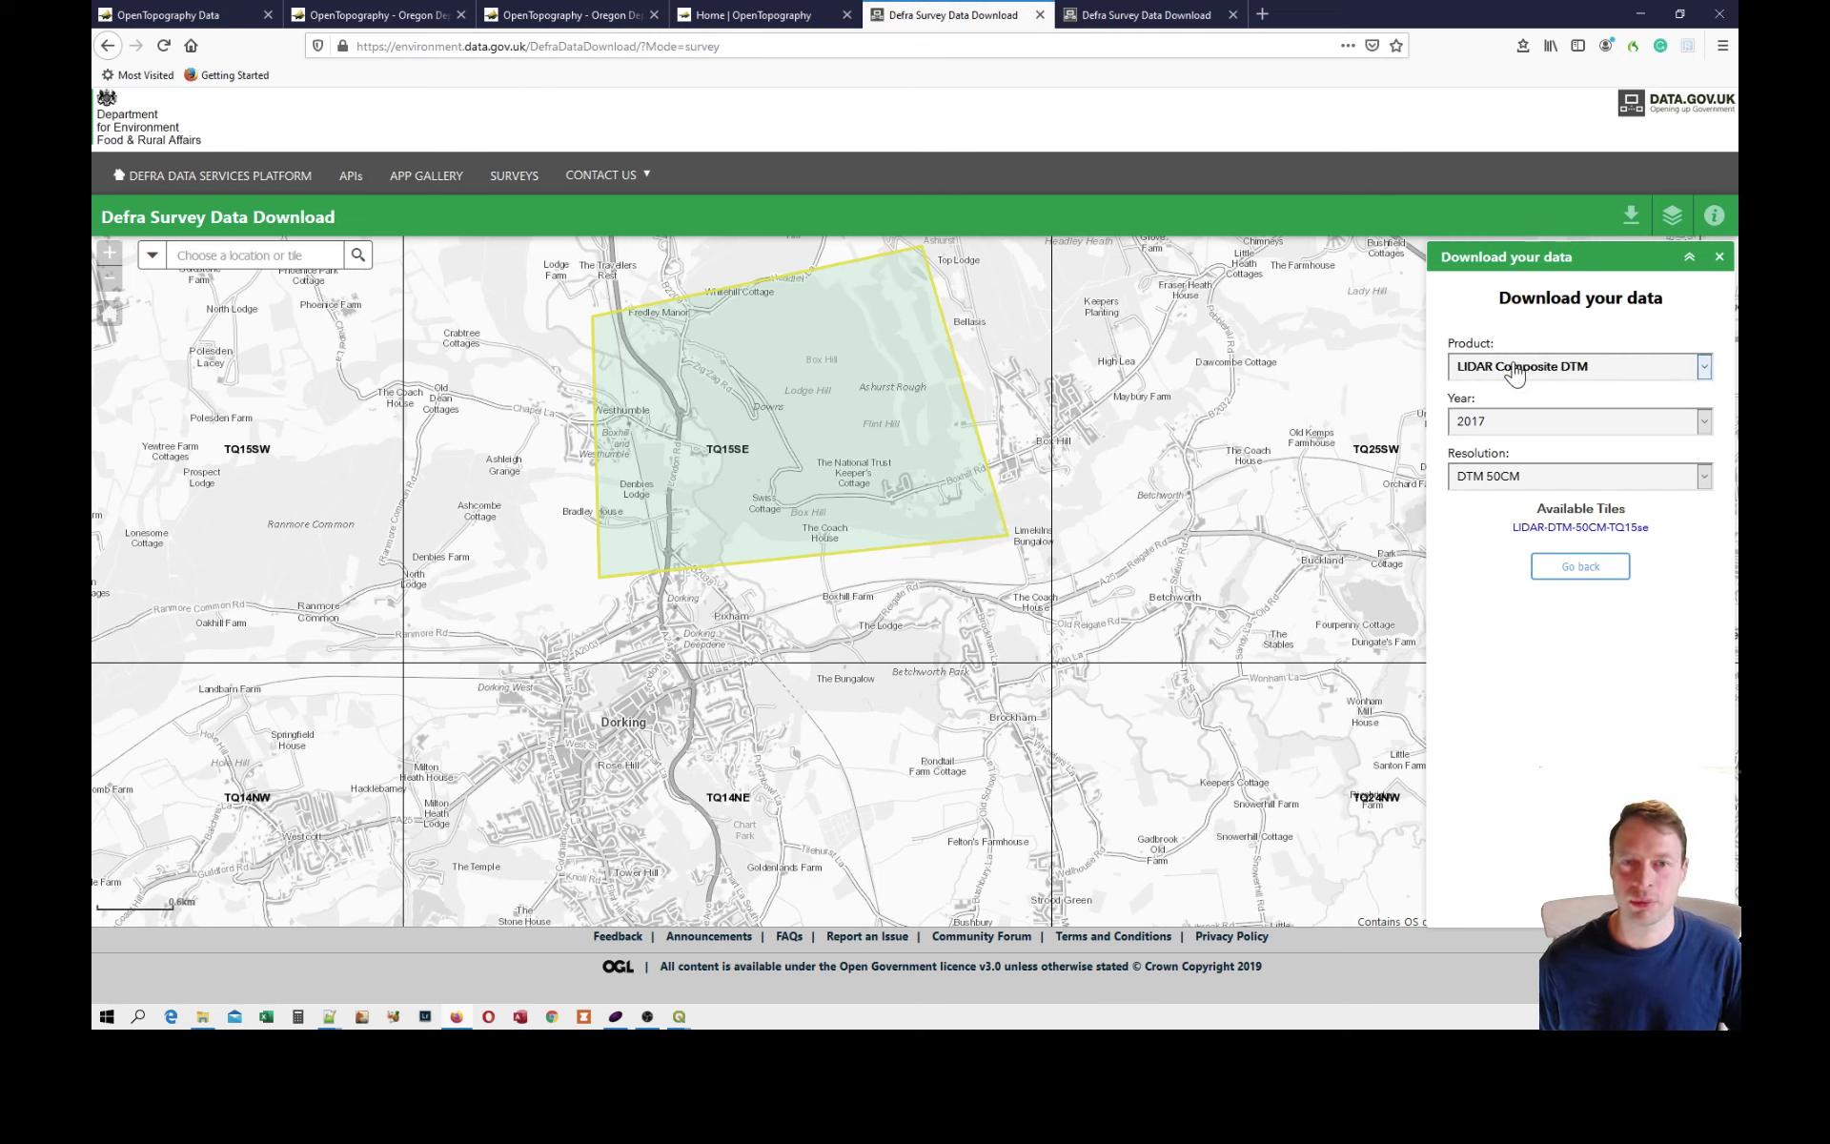
{"action": "left_click", "coordinate": [1514, 372]}
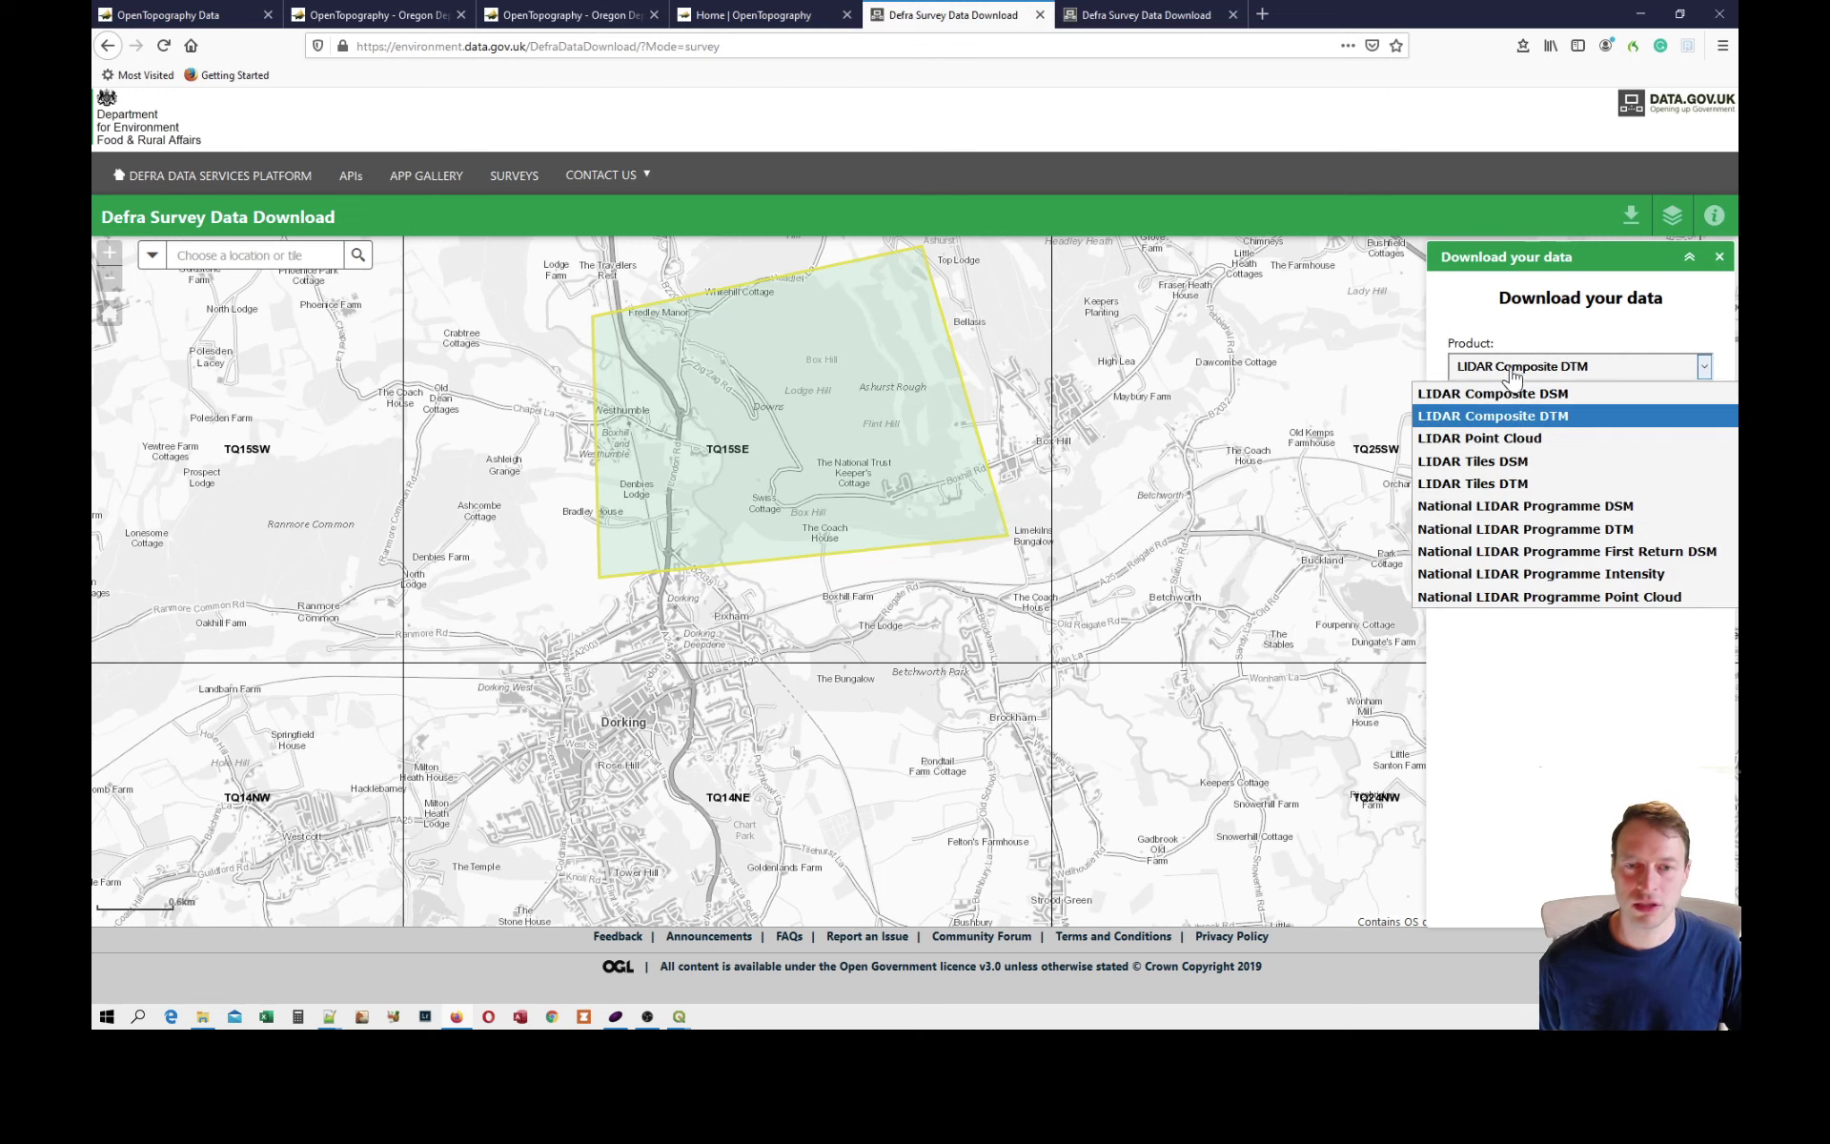
{"action": "left_click", "coordinate": [1501, 394]}
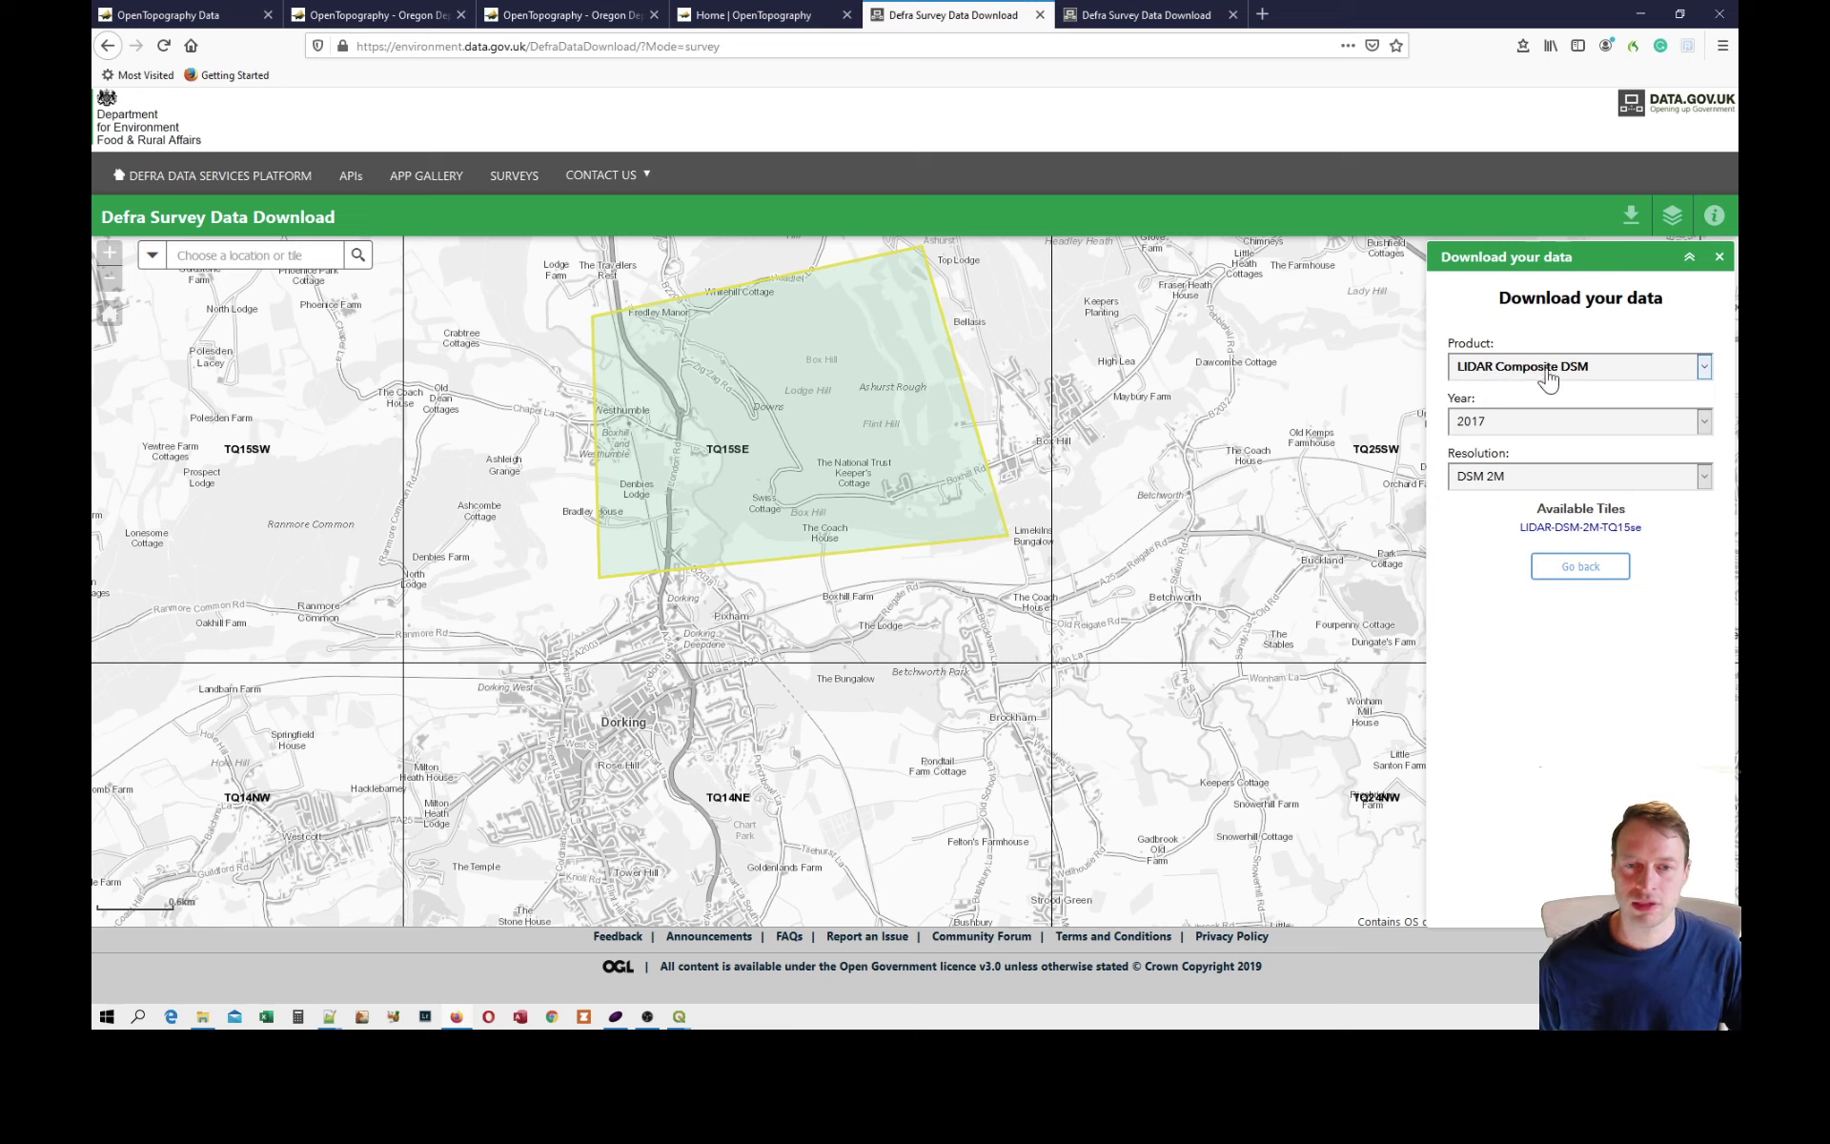
{"action": "left_click", "coordinate": [1490, 425]}
{"action": "left_click", "coordinate": [1477, 448]}
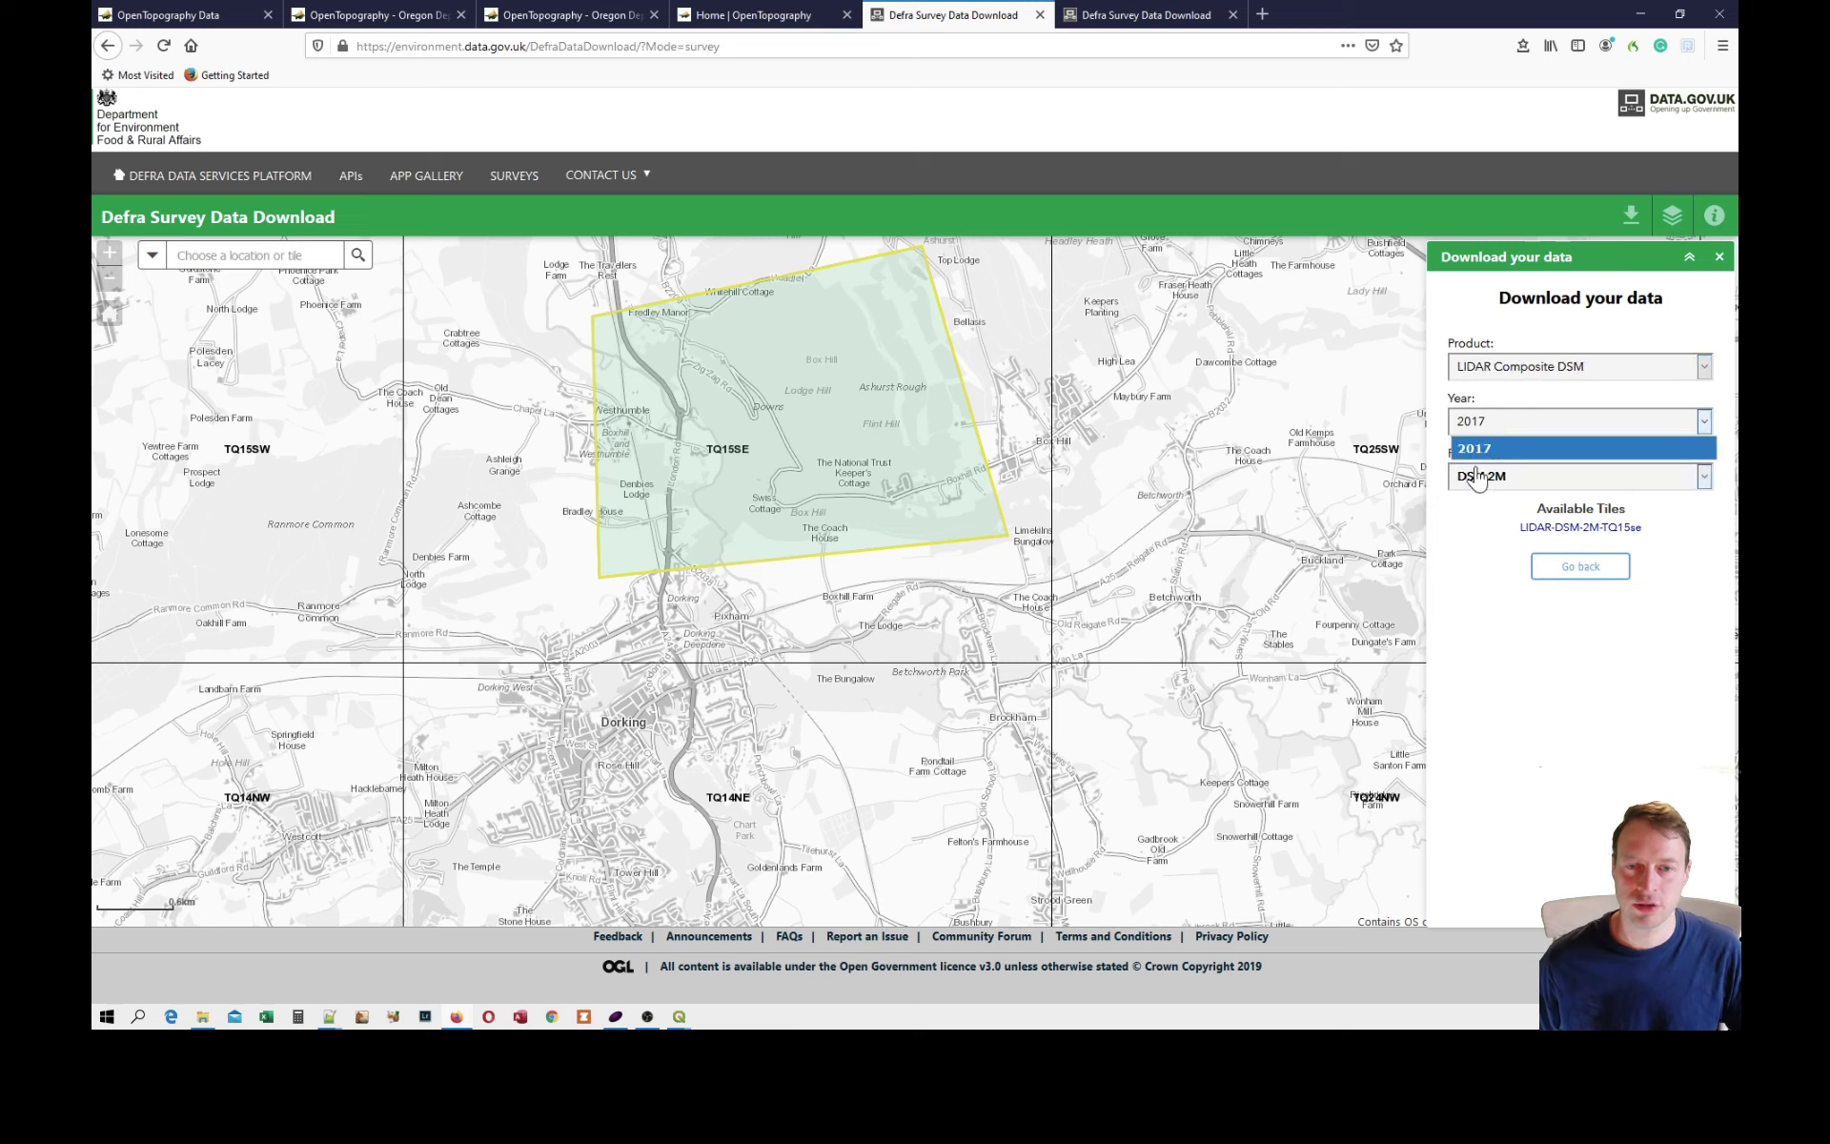
{"action": "left_click", "coordinate": [1478, 477]}
{"action": "left_click", "coordinate": [1487, 549]}
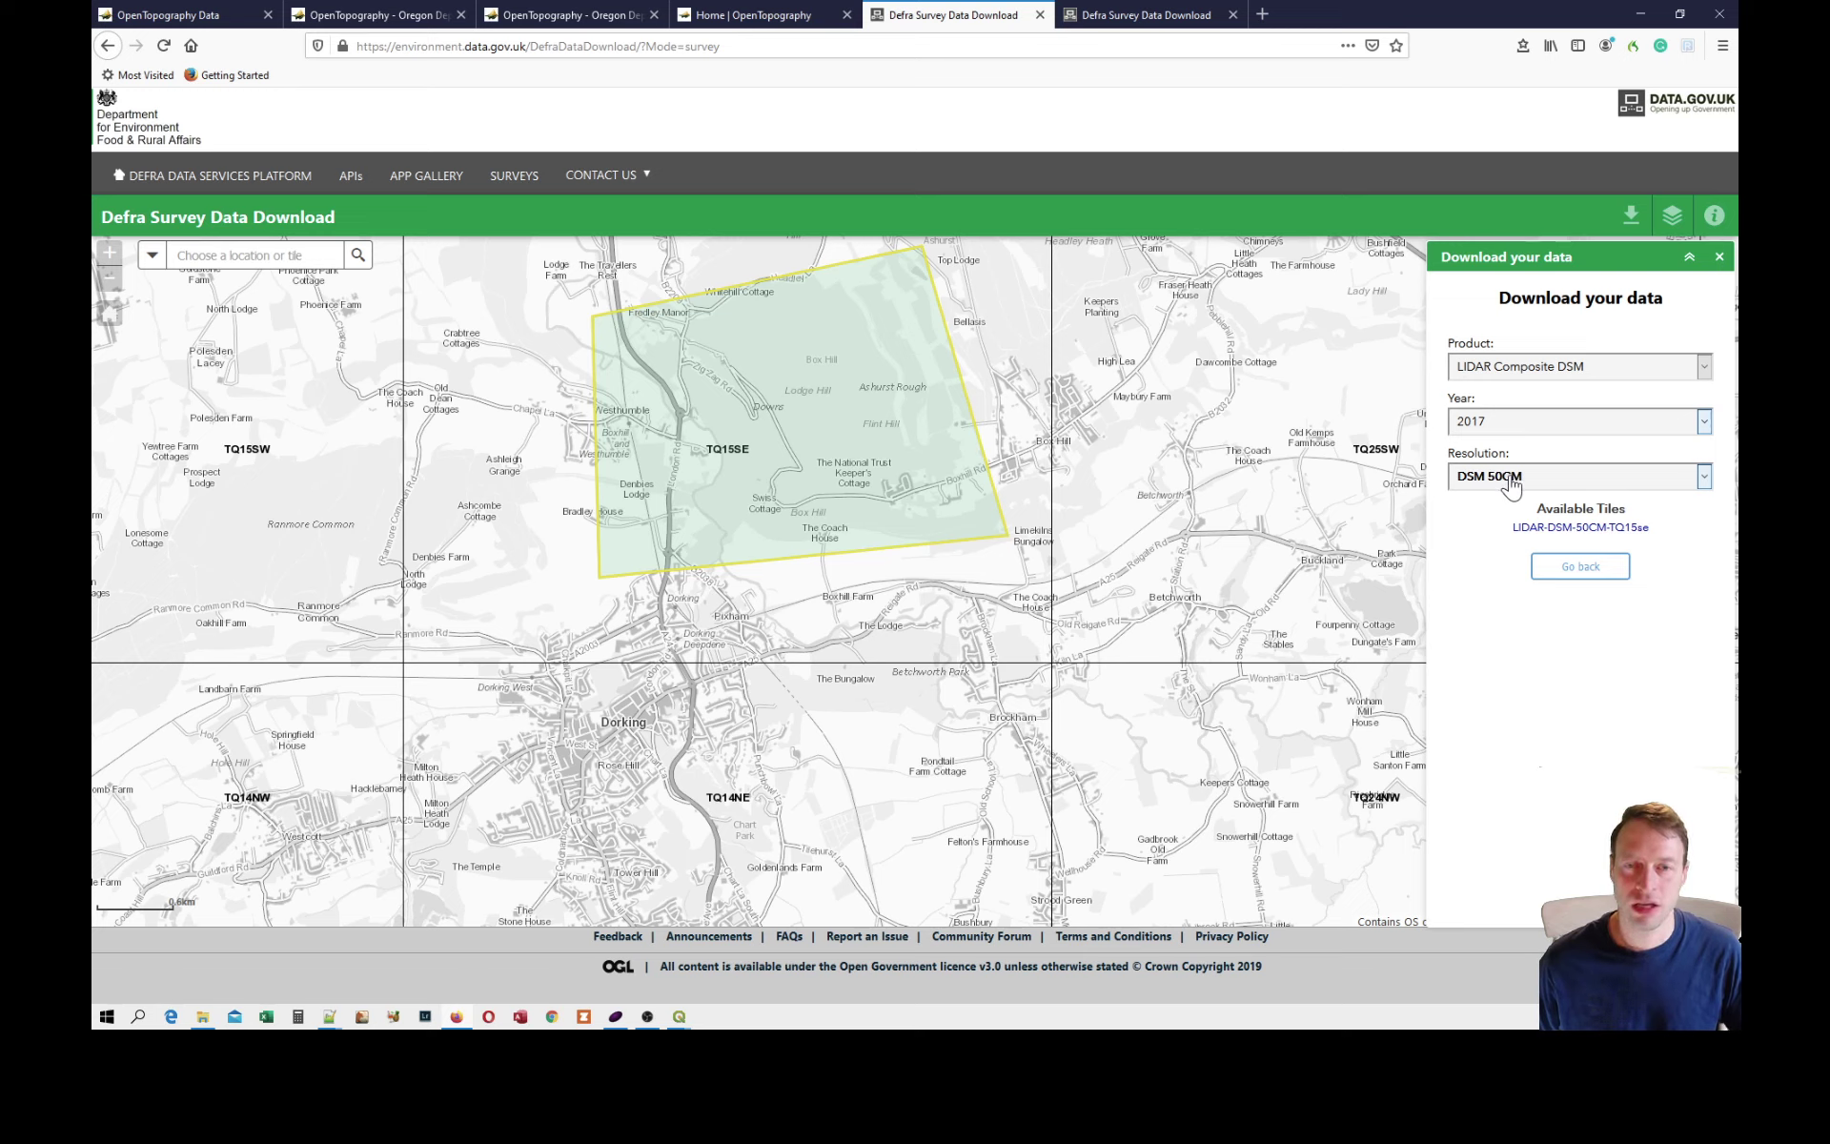
Set the download product to LIDAR Composite DTM, year 2017, resolution DTM 50CM.
{"action": "left_click", "coordinate": [1501, 368]}
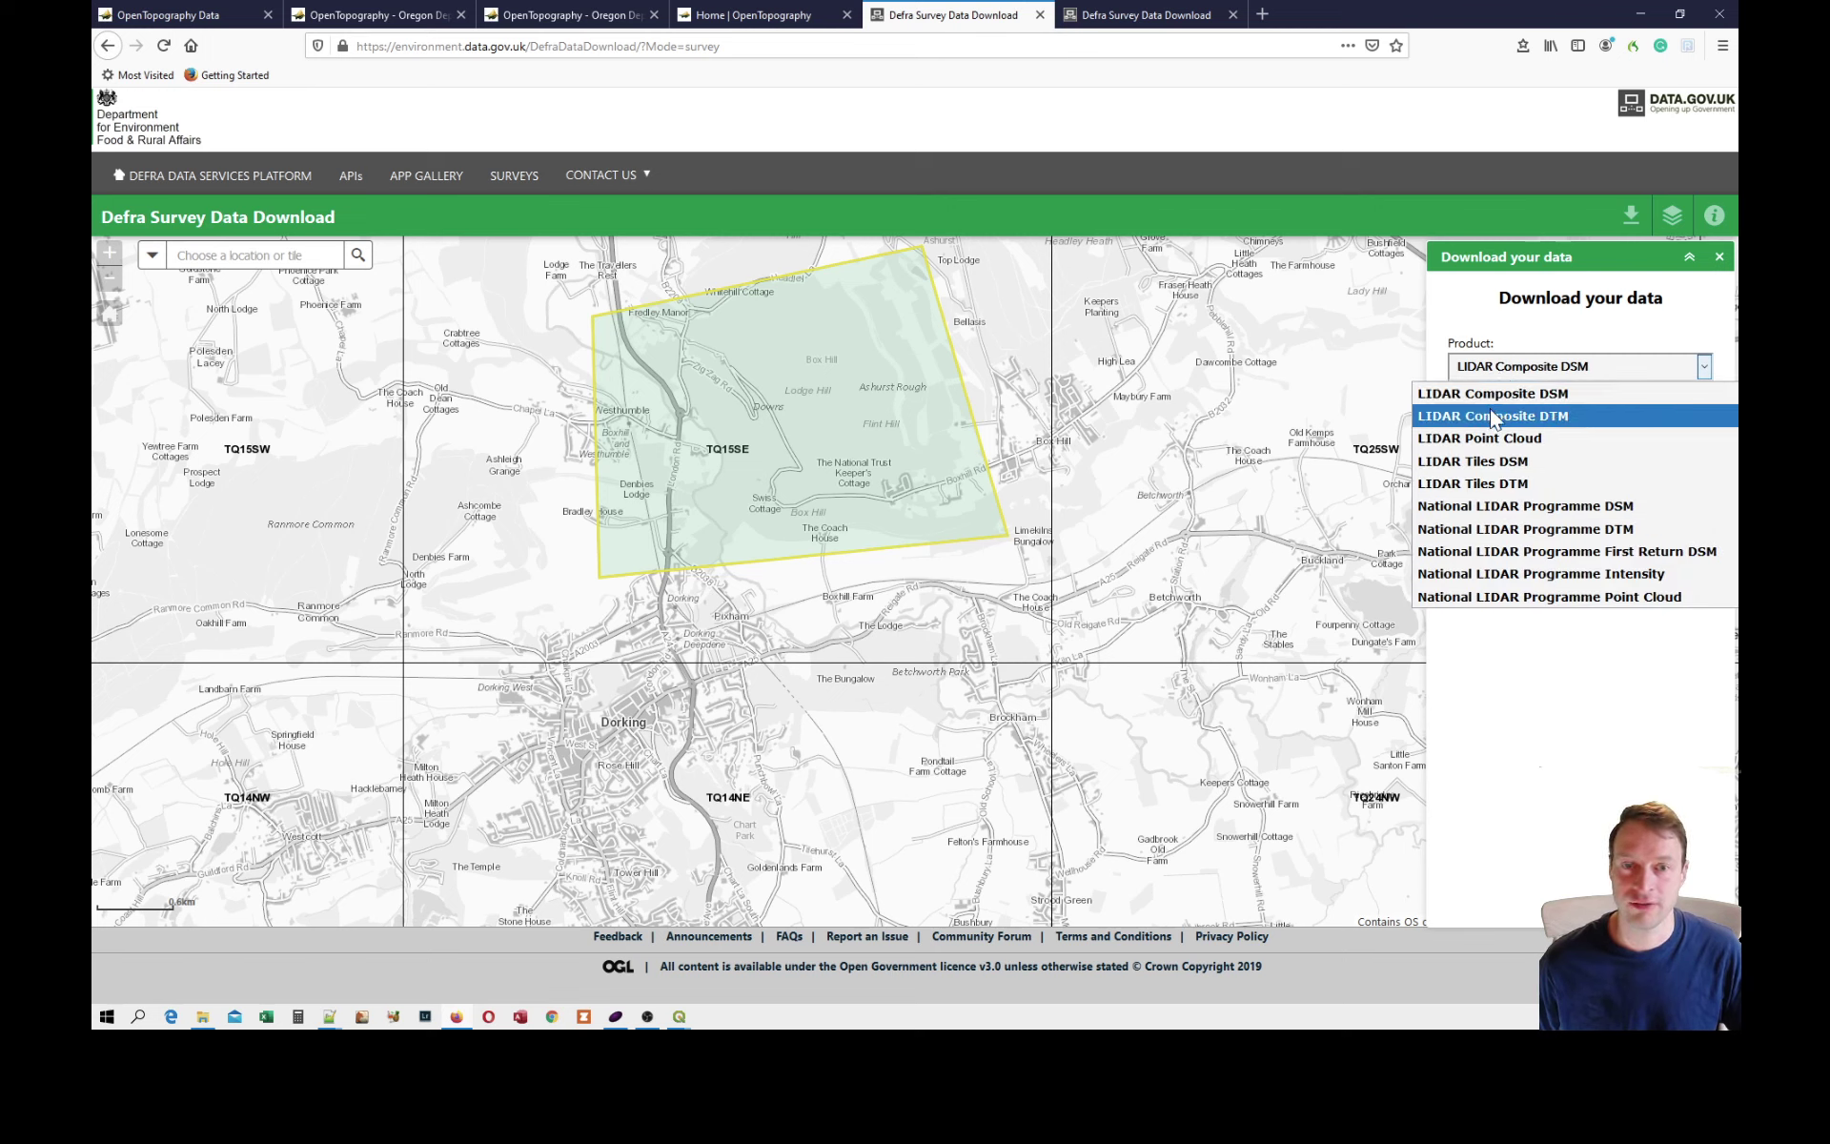
{"action": "left_click", "coordinate": [1493, 417]}
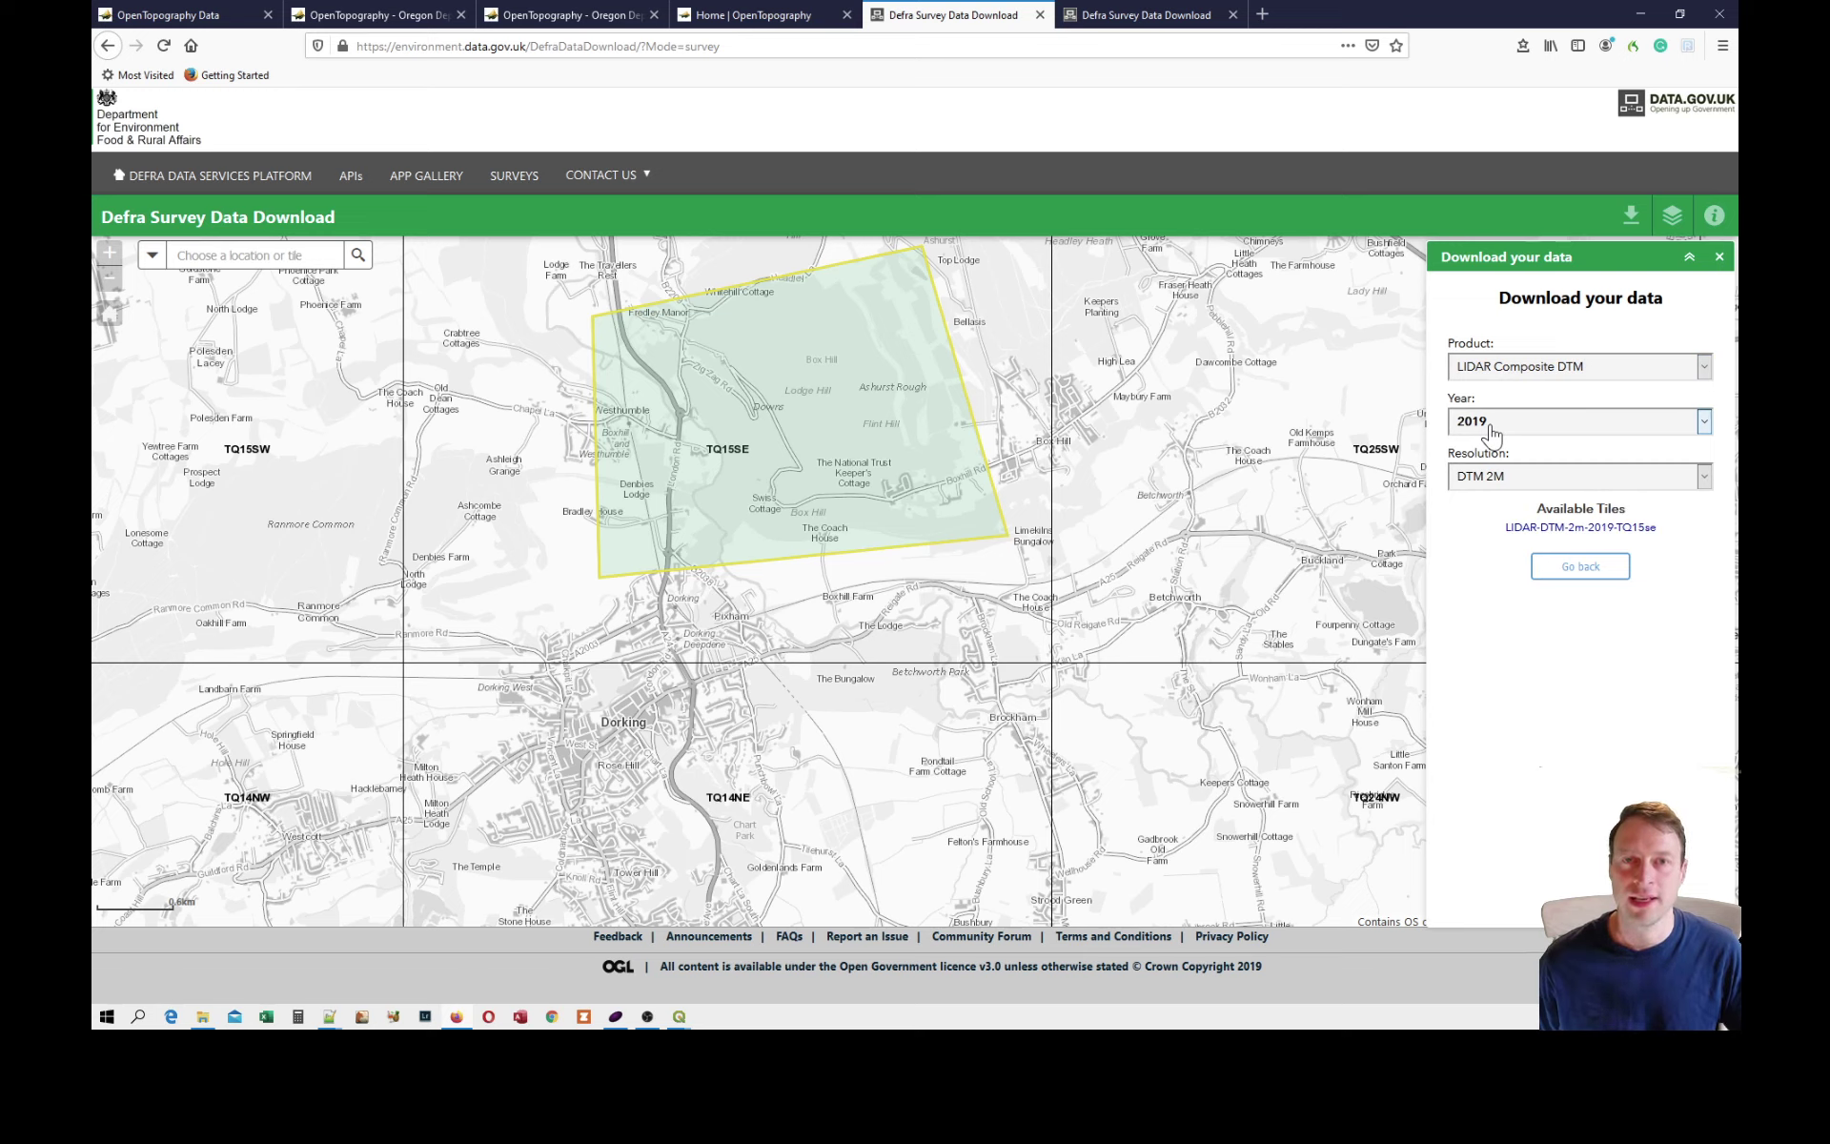
{"action": "left_click", "coordinate": [1493, 431]}
{"action": "left_click", "coordinate": [1483, 470]}
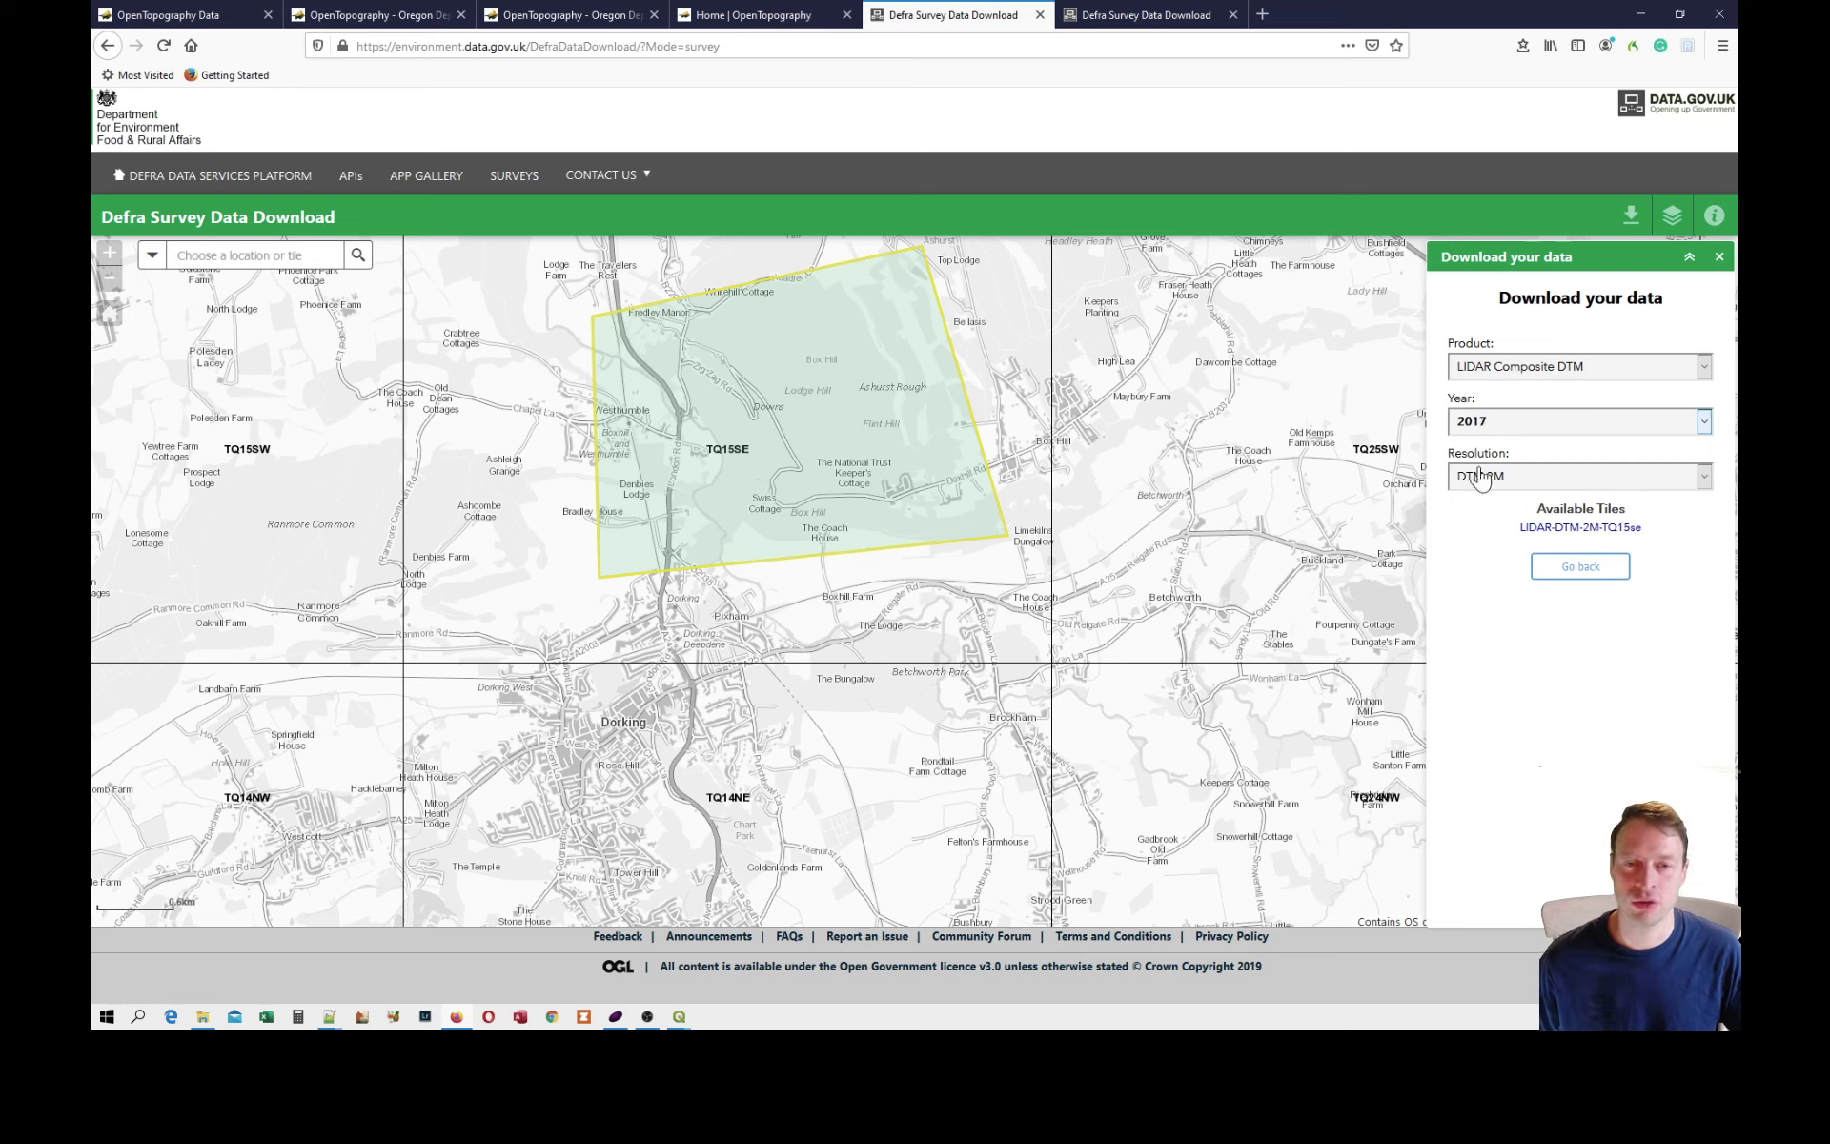
{"action": "left_click", "coordinate": [1483, 486]}
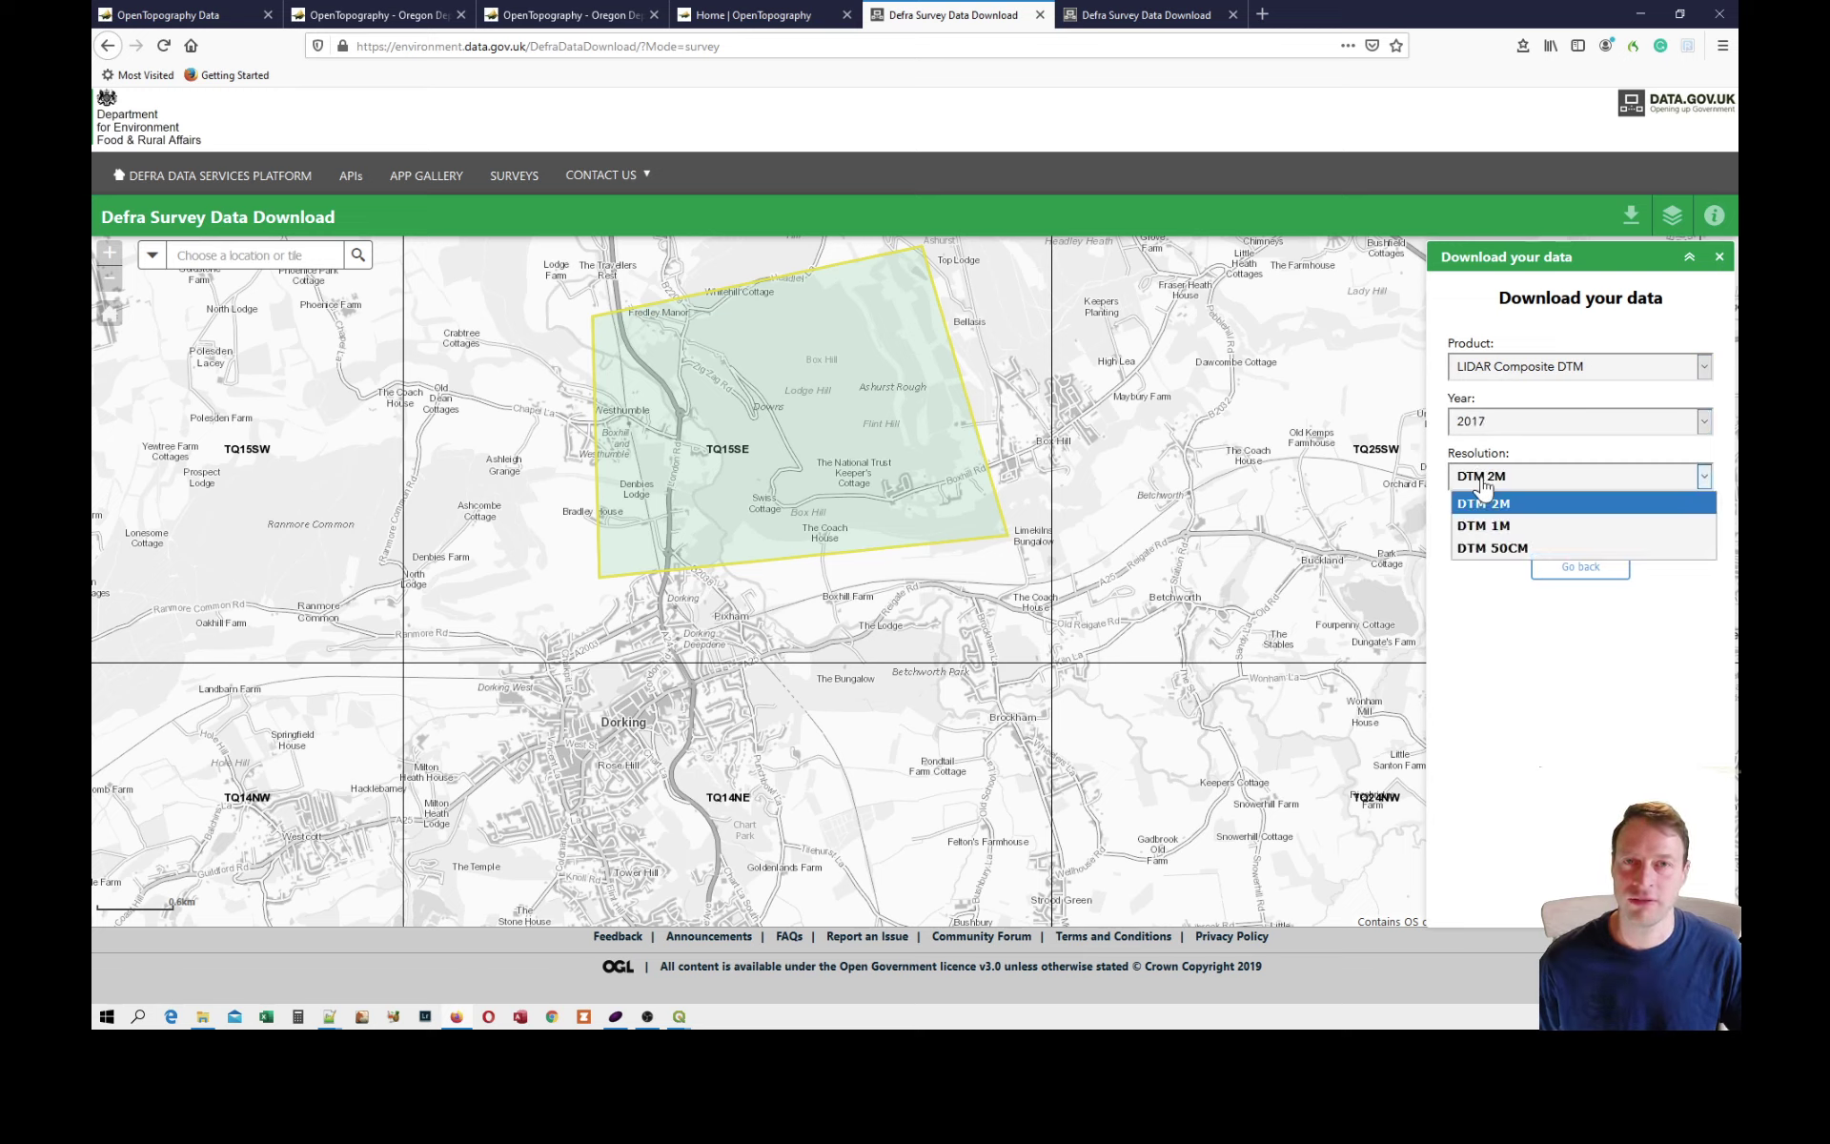
{"action": "left_click", "coordinate": [1483, 549]}
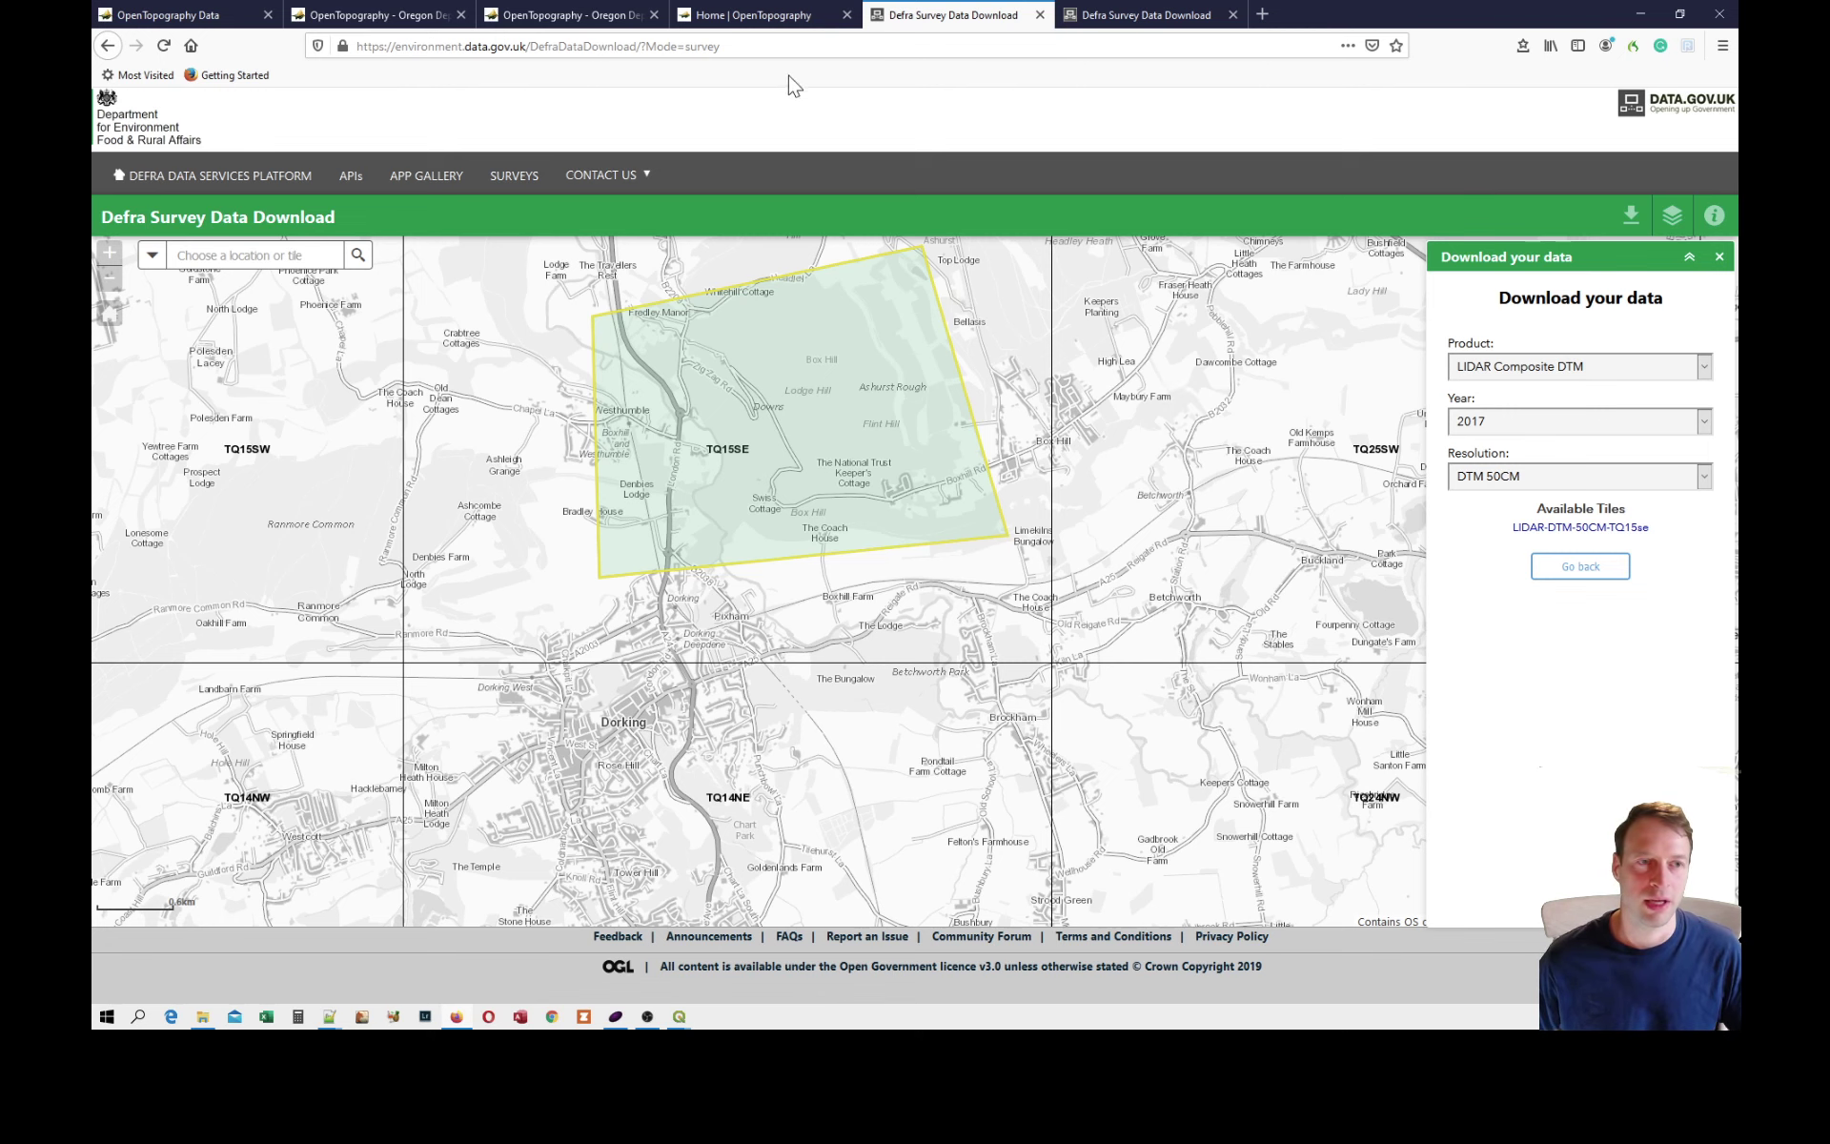
Switch to the OpenTopography site and open its Find Data Map at the Portland area of Oregon.
{"action": "left_click", "coordinate": [771, 17]}
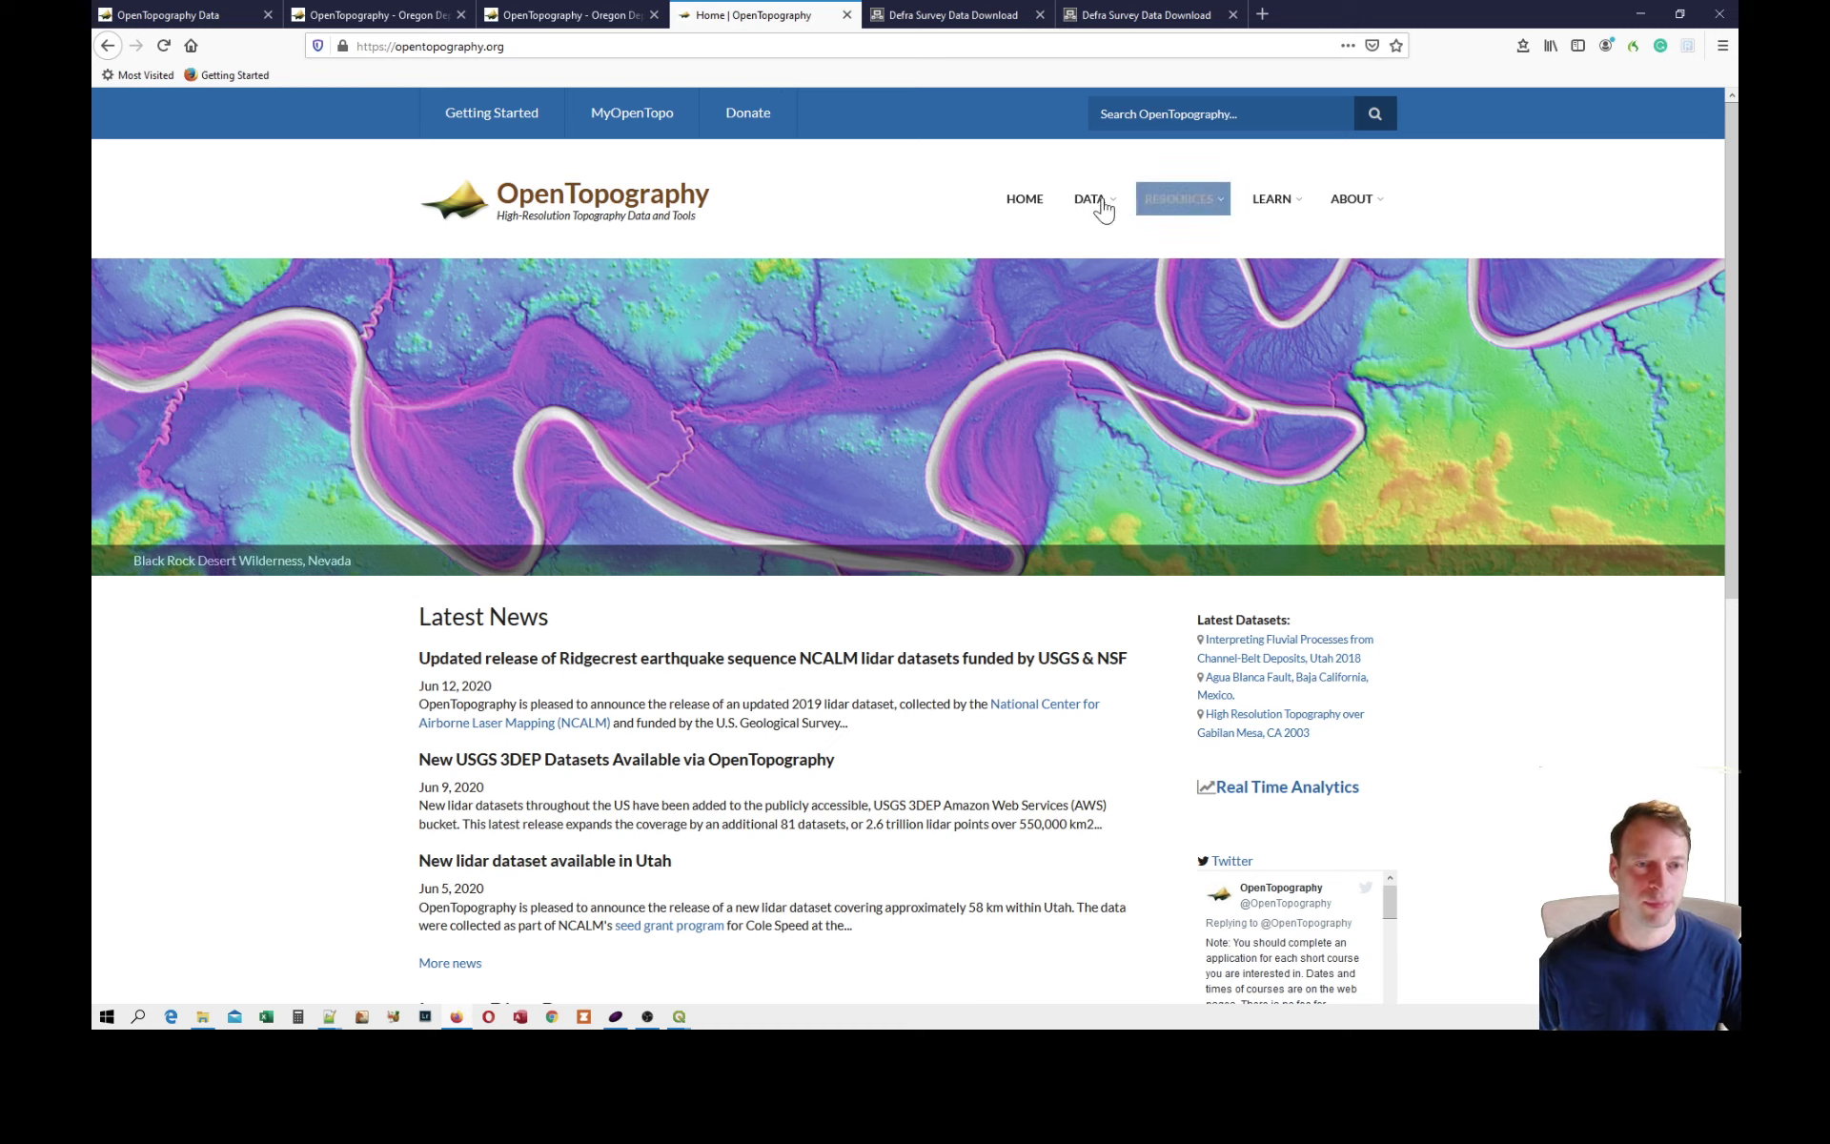
{"action": "mouse_move", "coordinate": [1091, 206]}
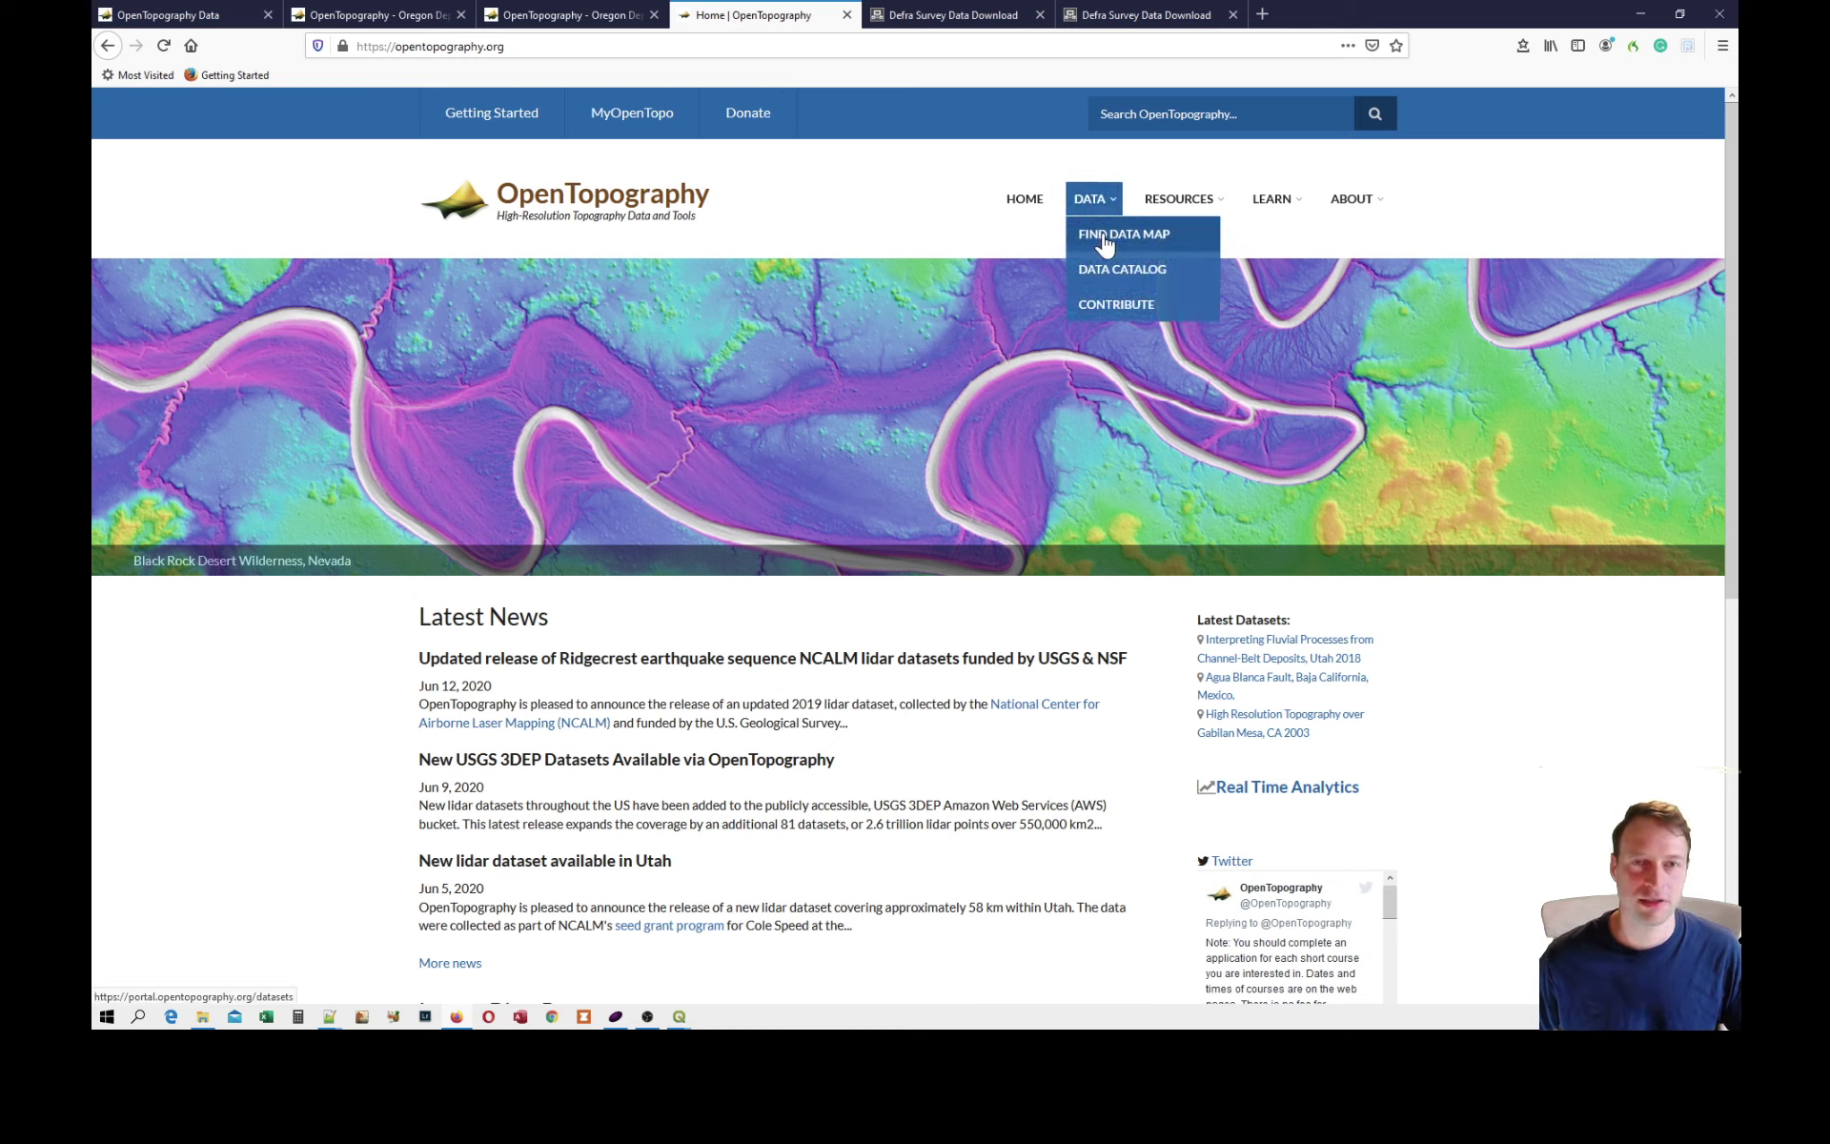
{"action": "left_click", "coordinate": [1104, 240]}
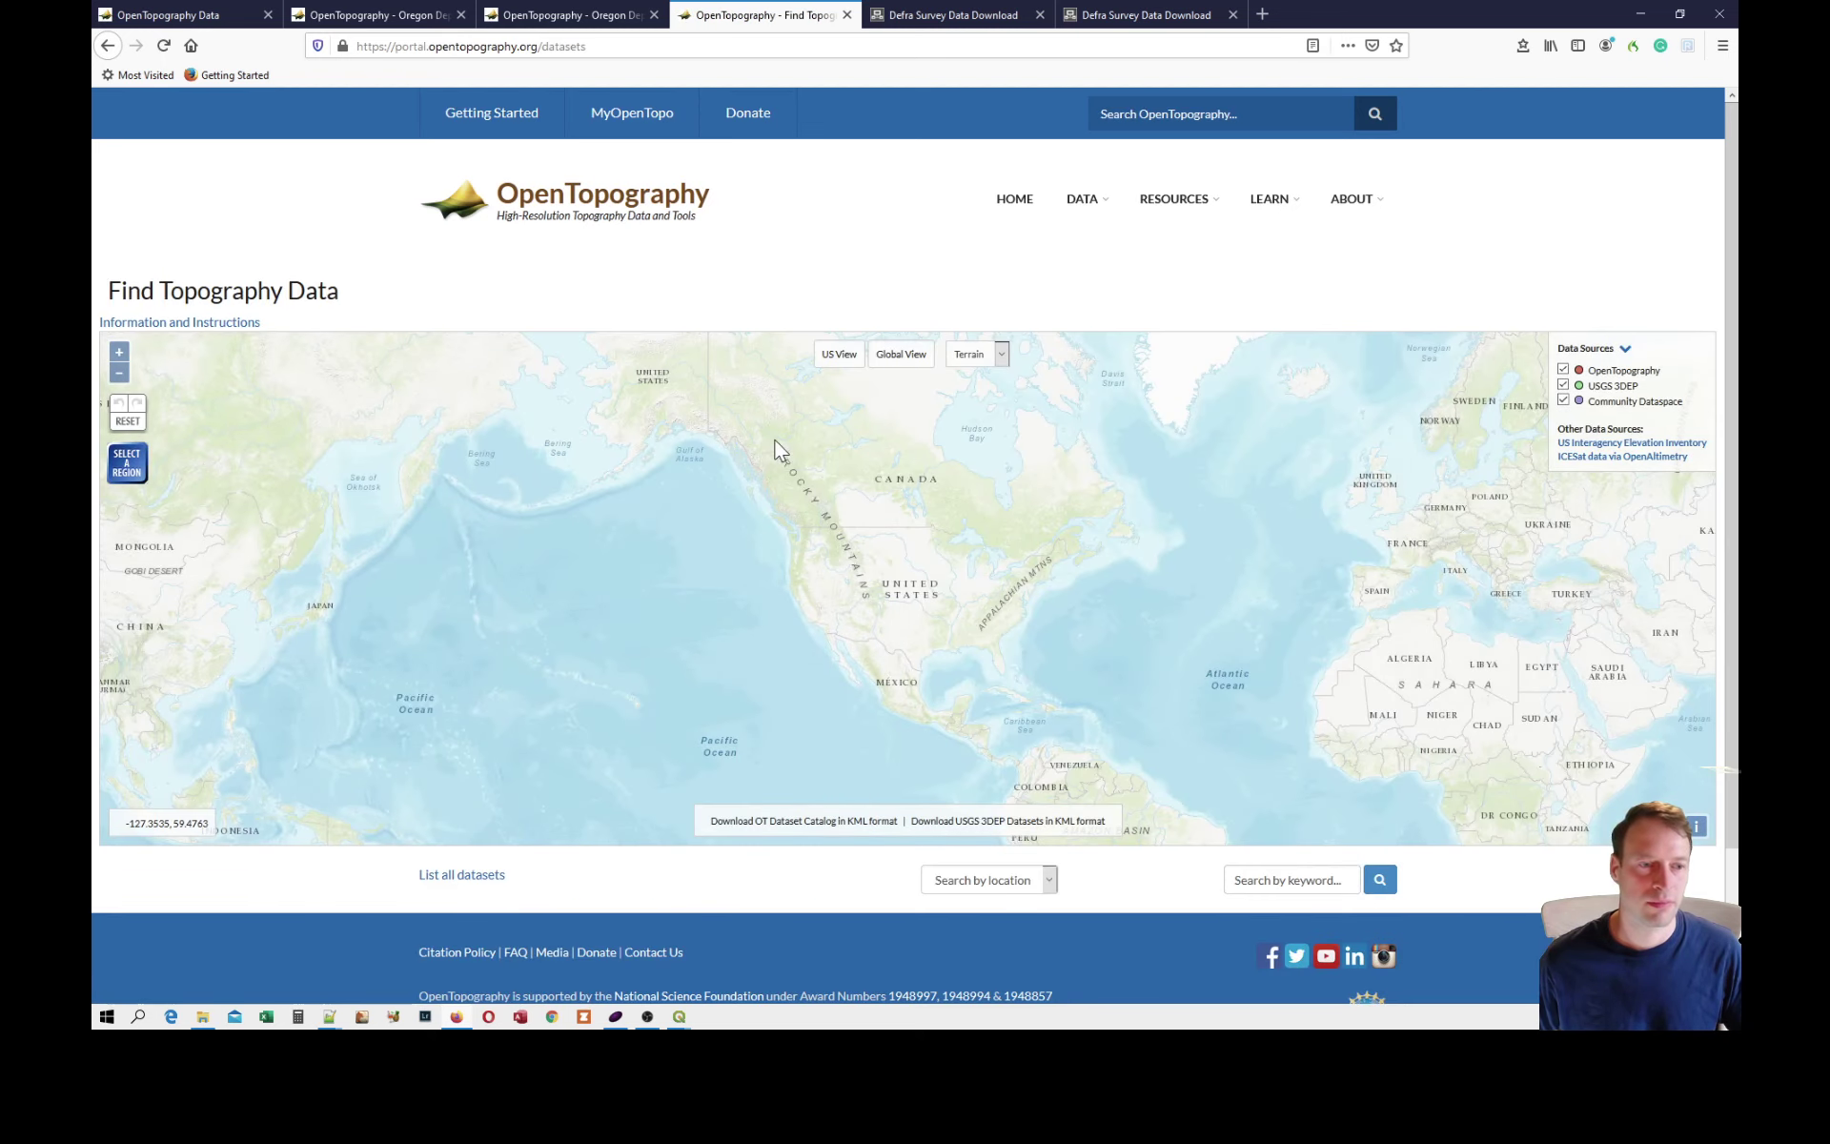
{"action": "scroll", "coordinate": [782, 532], "scroll_direction": "up", "scroll_amount": 3}
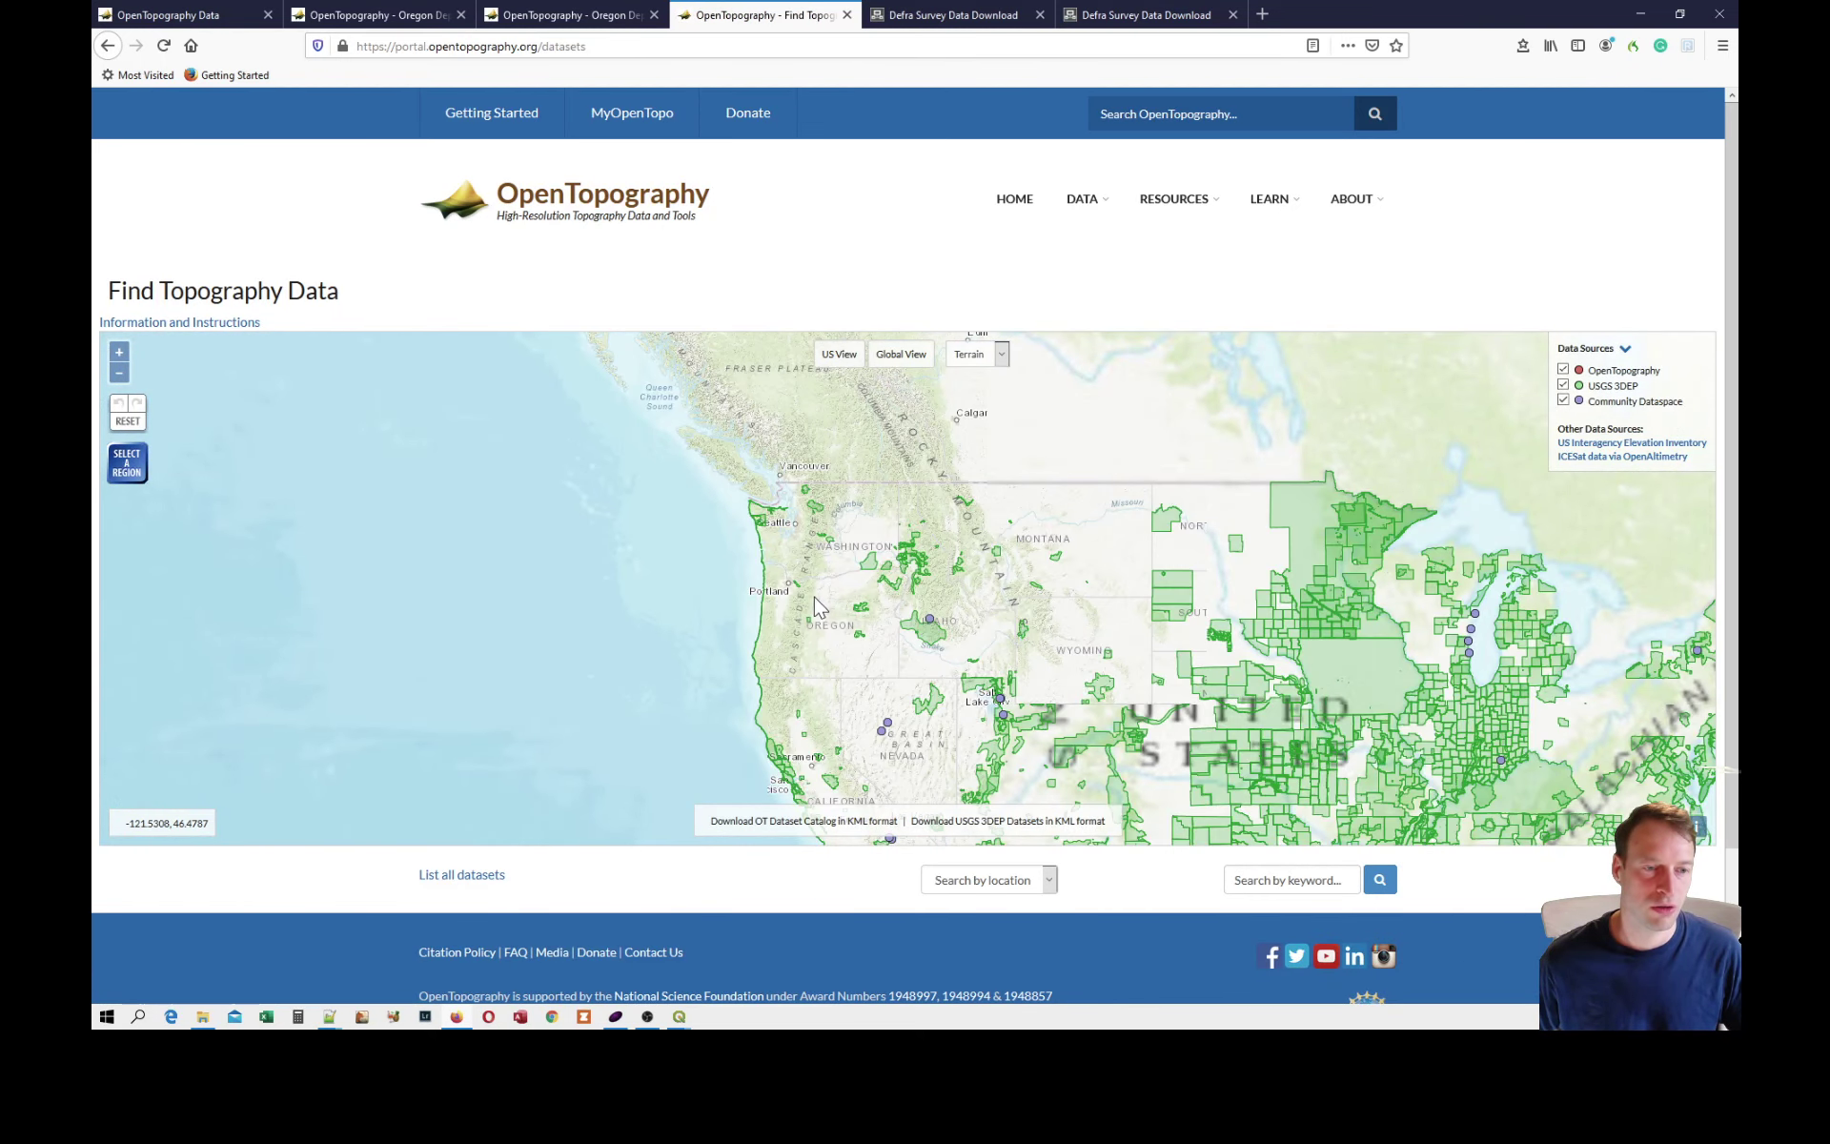
{"action": "scroll", "coordinate": [783, 610], "scroll_direction": "up", "scroll_amount": 5}
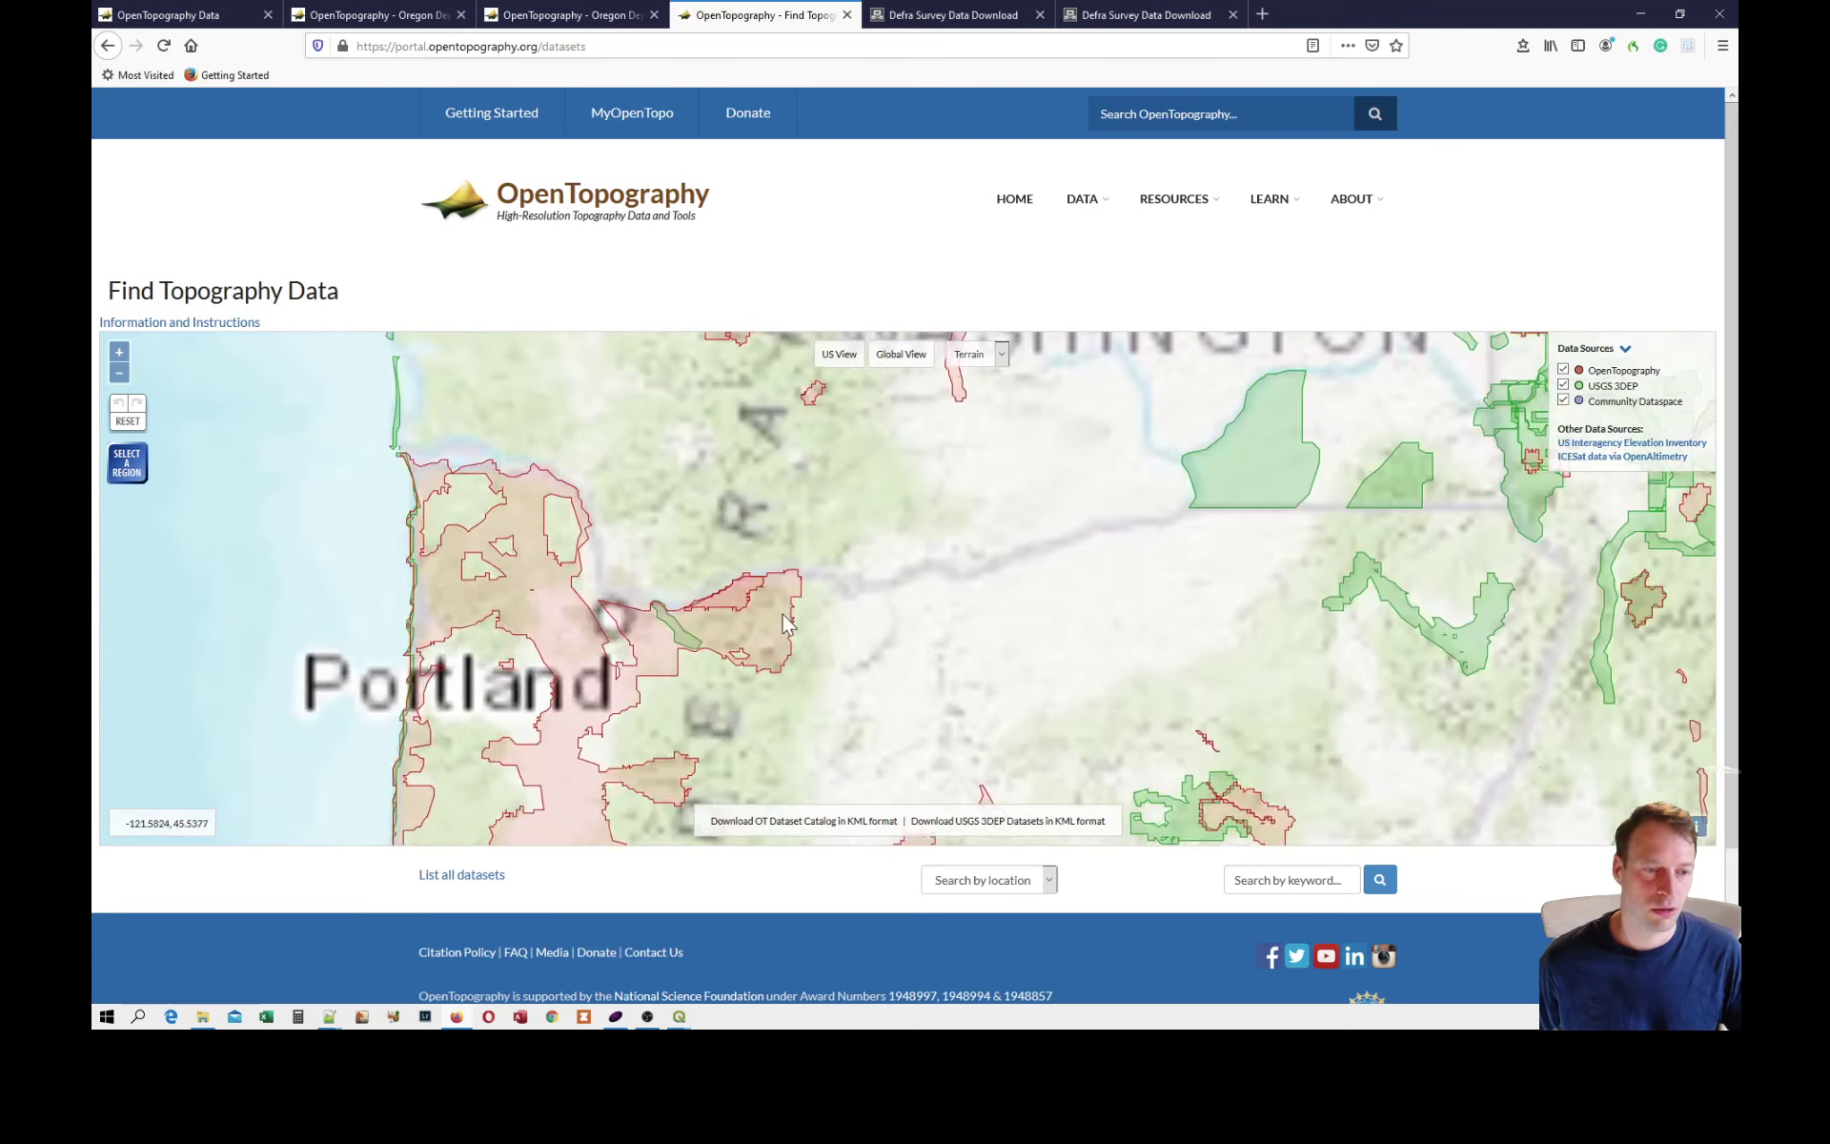
Select a rectangular search region on the map covering Mount Hood's south-western slopes and Government Camp.
{"action": "left_click_drag", "start_coordinate": [784, 610], "coordinate": [947, 449]}
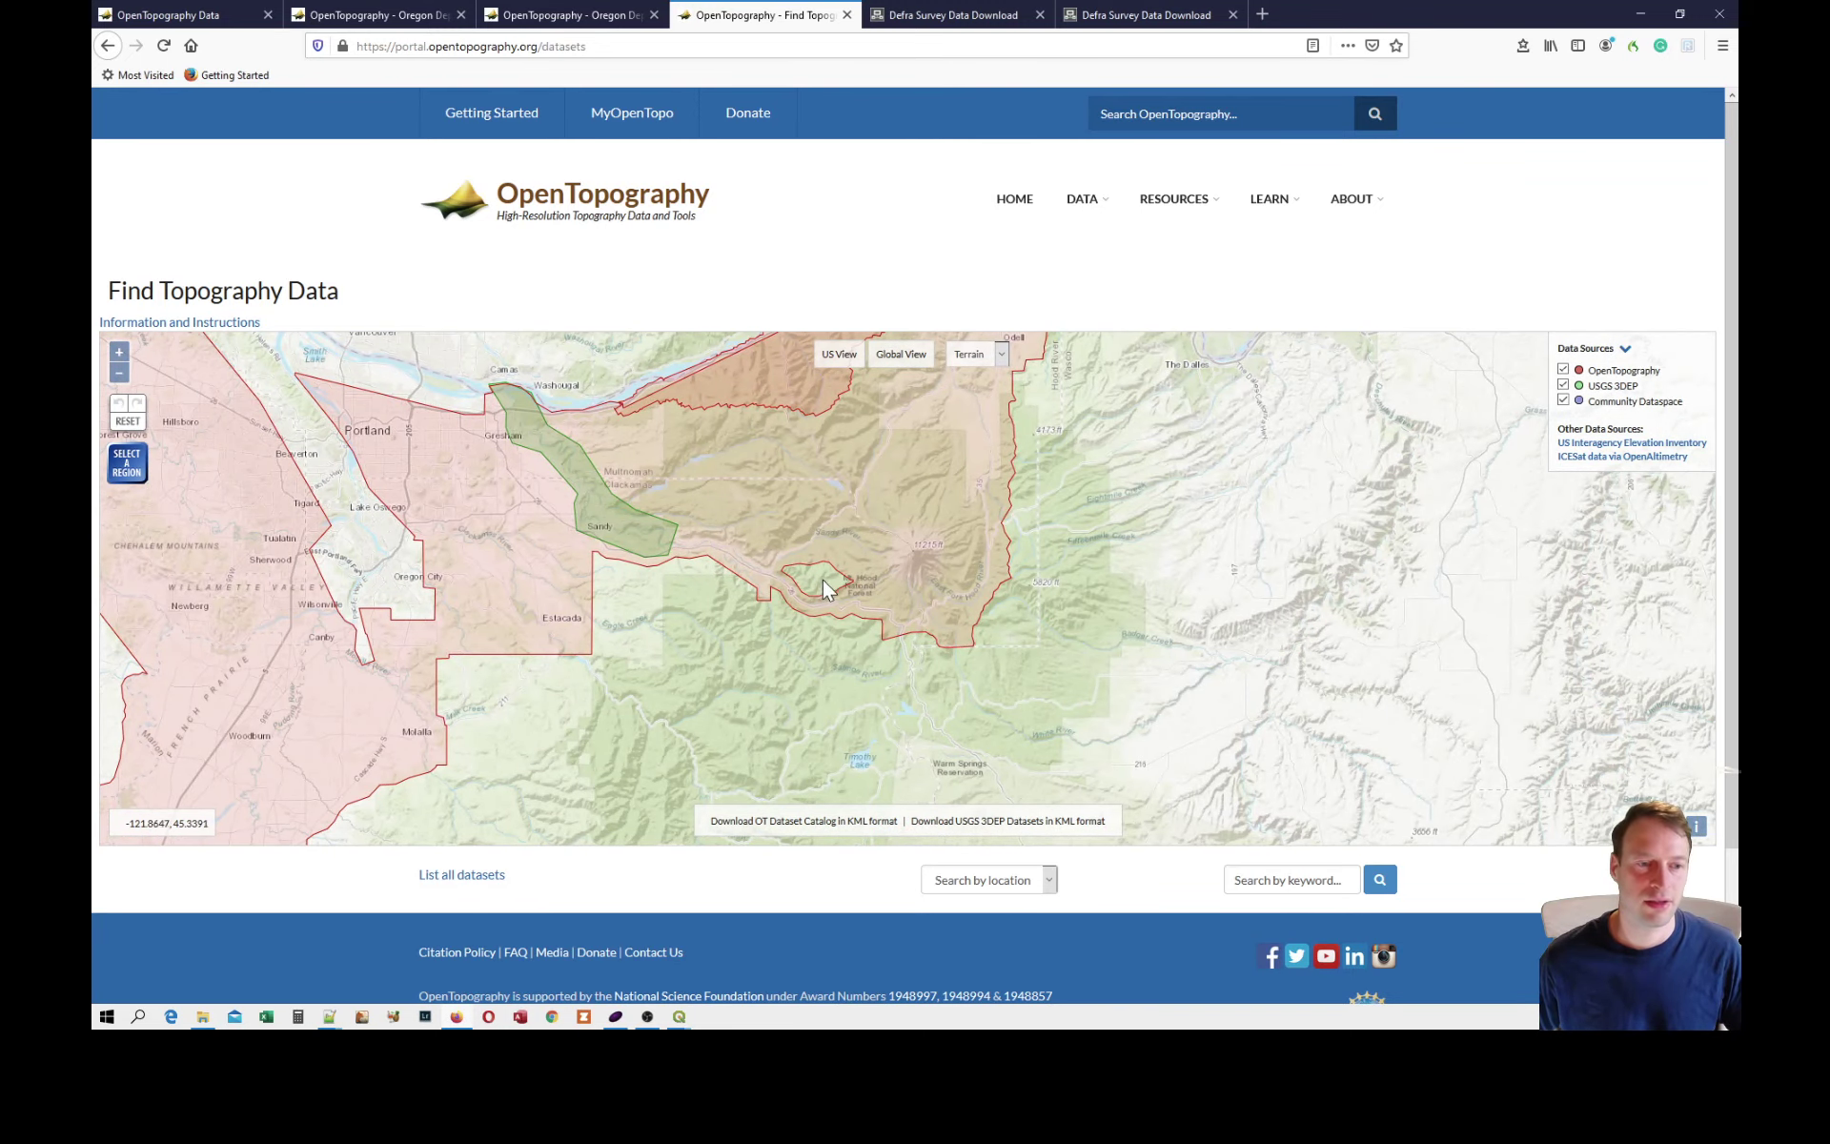
{"action": "scroll", "coordinate": [910, 576], "scroll_direction": "up", "scroll_amount": 4}
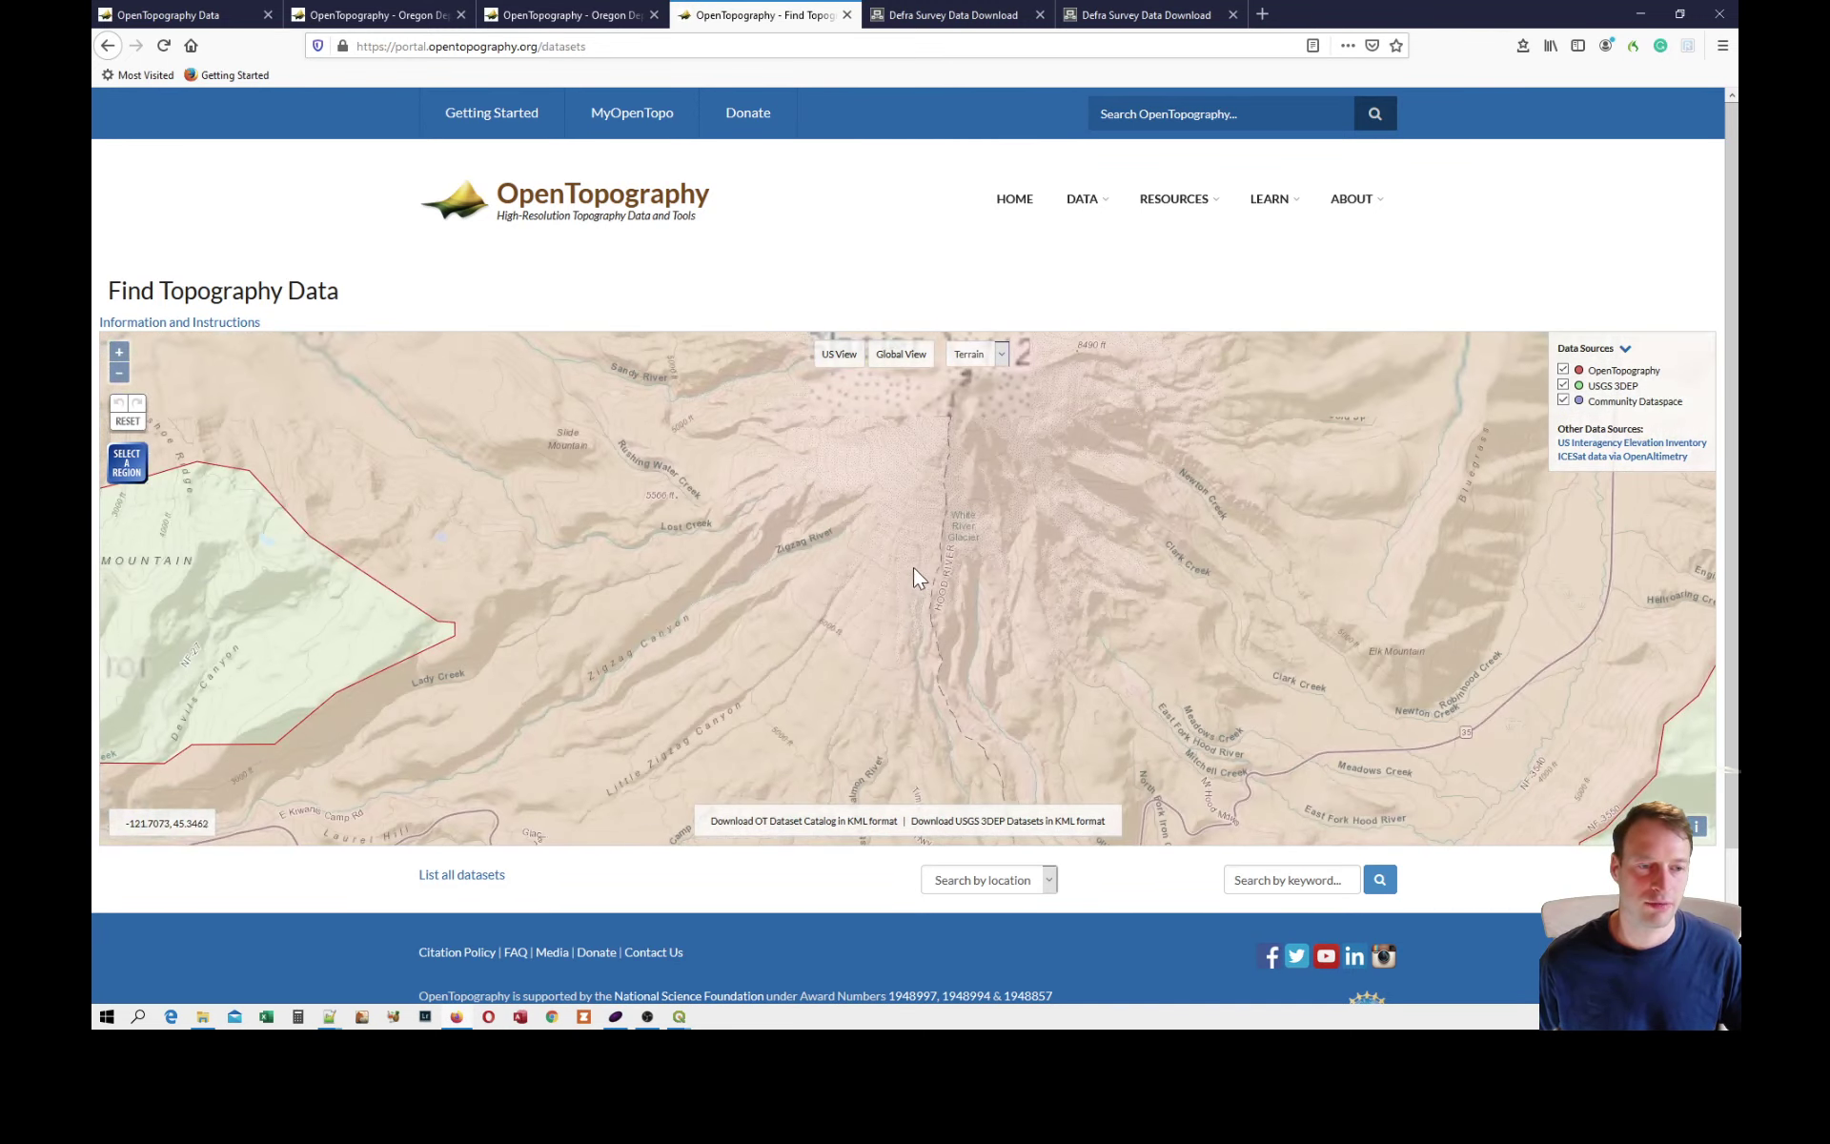
{"action": "scroll", "coordinate": [886, 562], "scroll_direction": "down", "scroll_amount": 1}
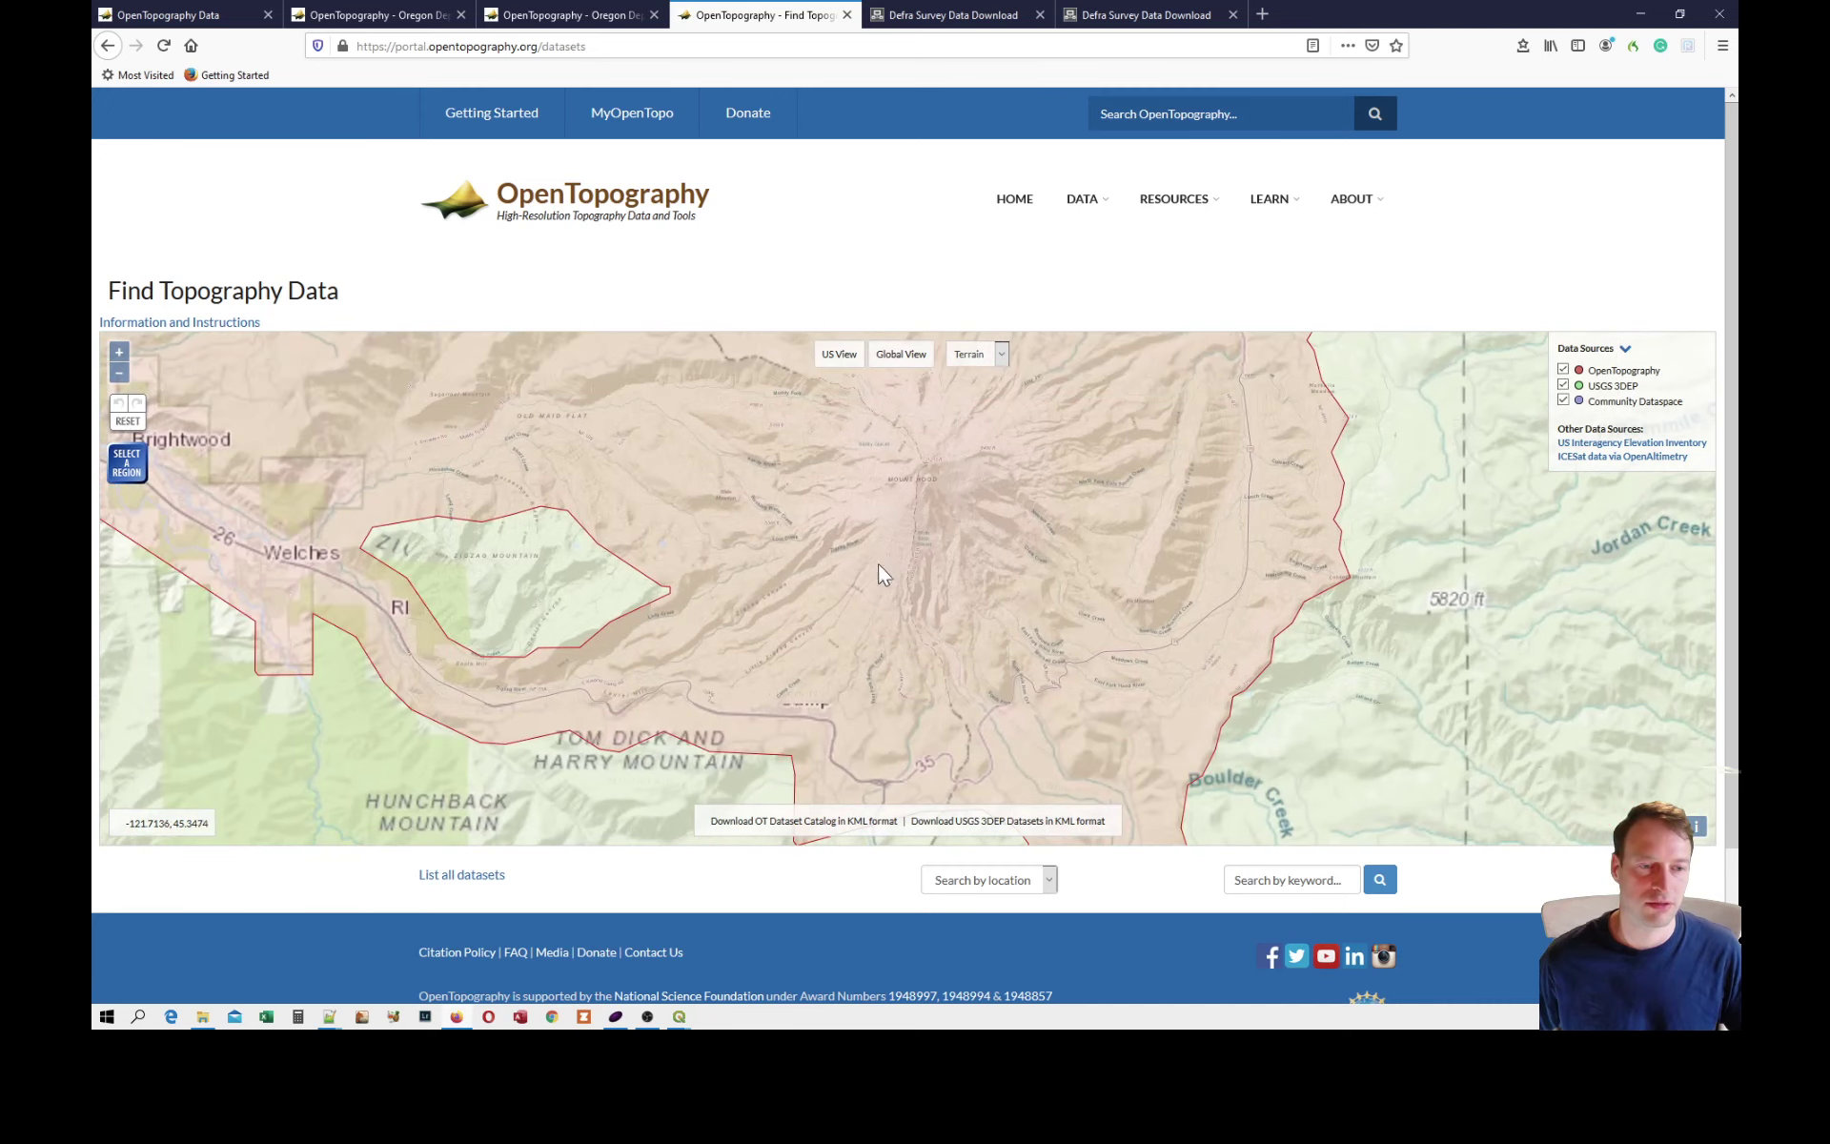
{"action": "left_click", "coordinate": [127, 463]}
{"action": "left_click_drag", "start_coordinate": [709, 520], "coordinate": [953, 737]}
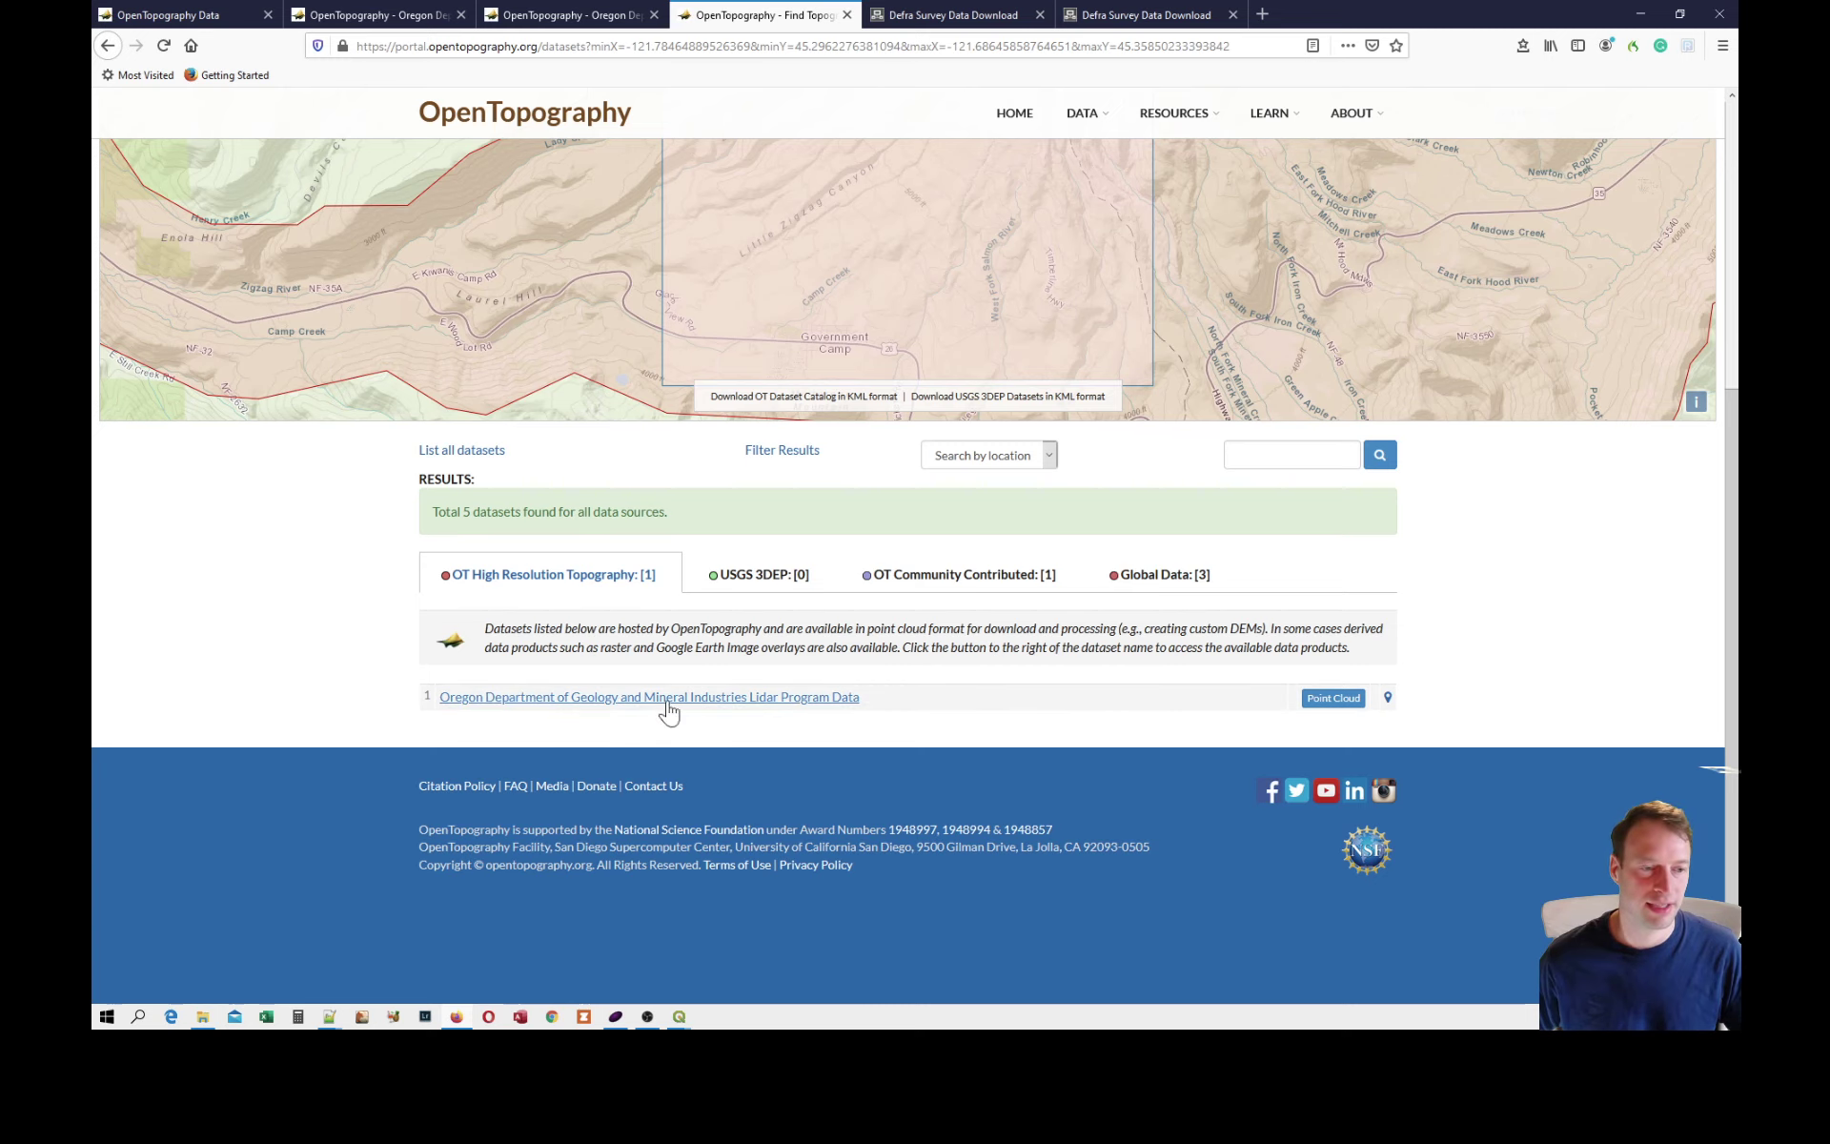
Open the point cloud page of the Oregon Department of Geology and Mineral Industries Lidar Program Data and exclude the Unclassified returns.
{"action": "left_click", "coordinate": [1307, 701]}
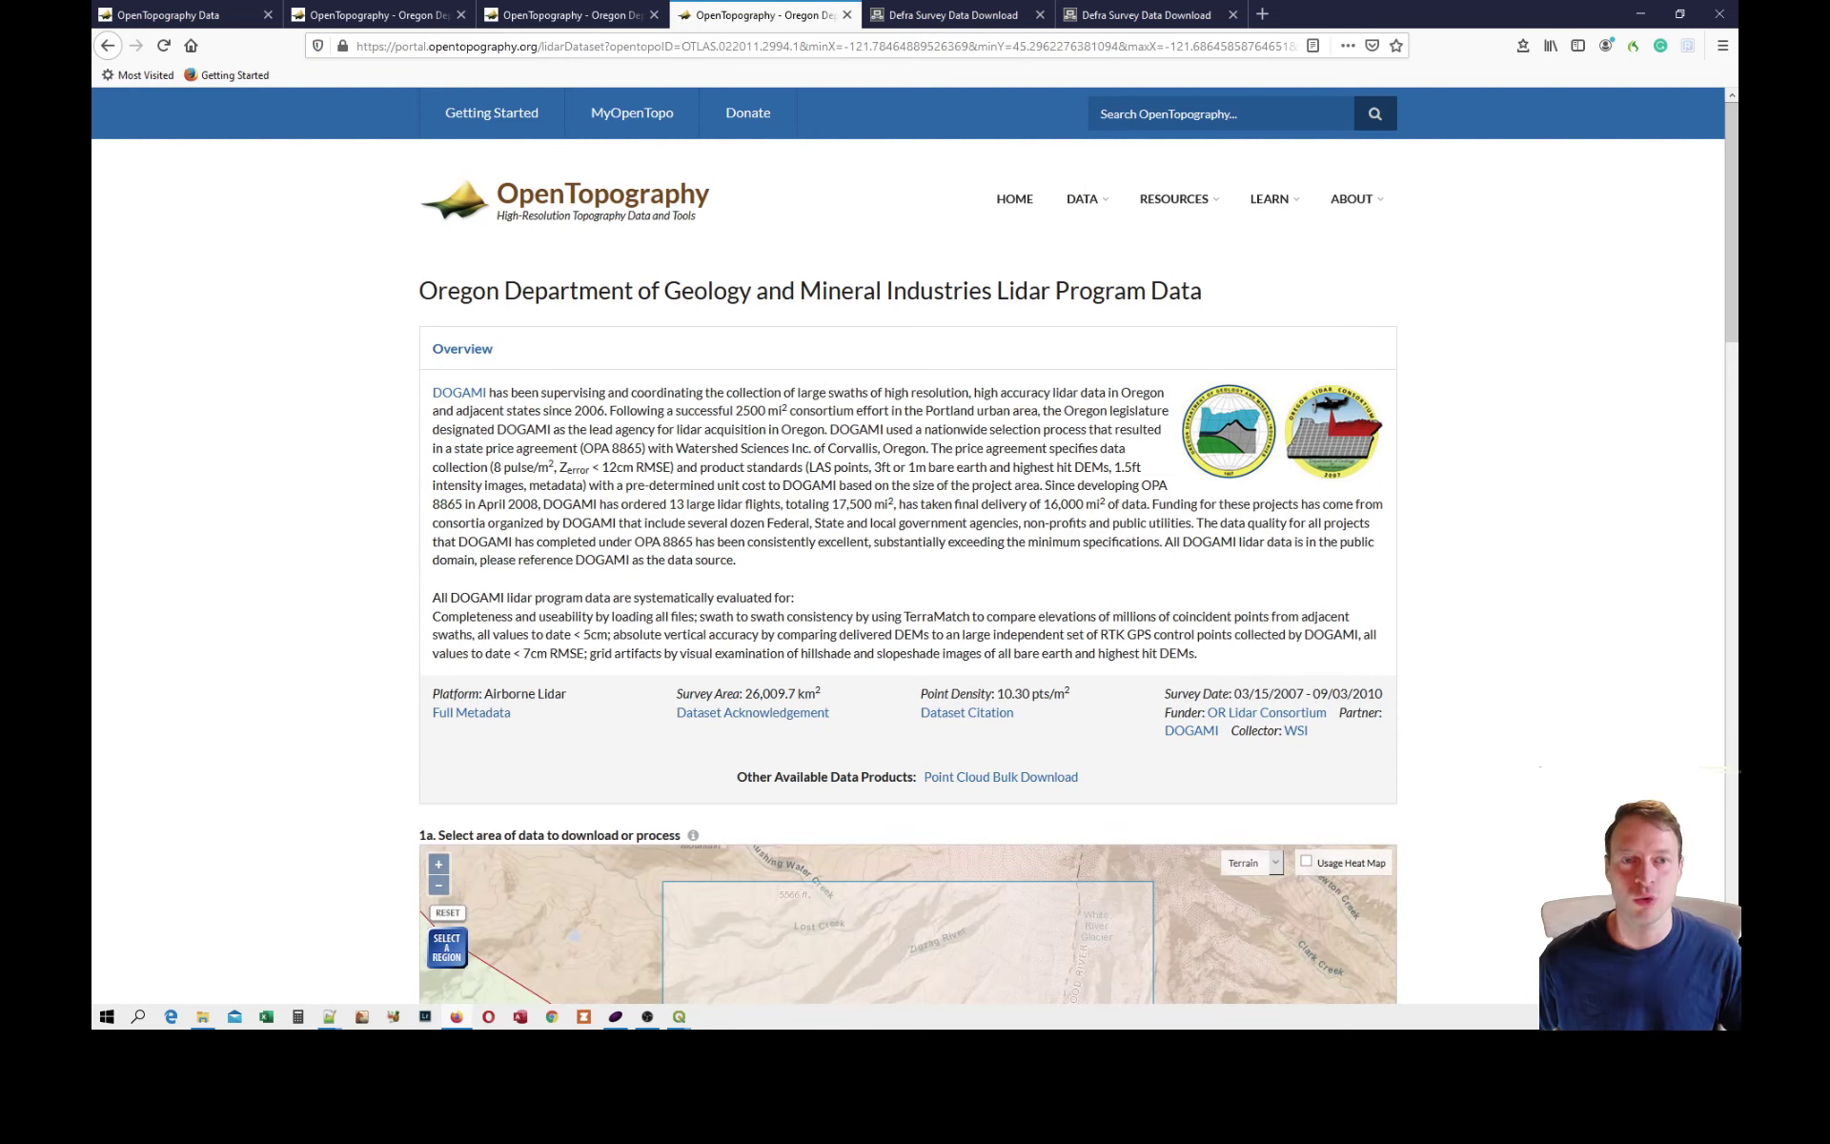
{"action": "scroll", "coordinate": [800, 587], "scroll_direction": "down", "scroll_amount": 7}
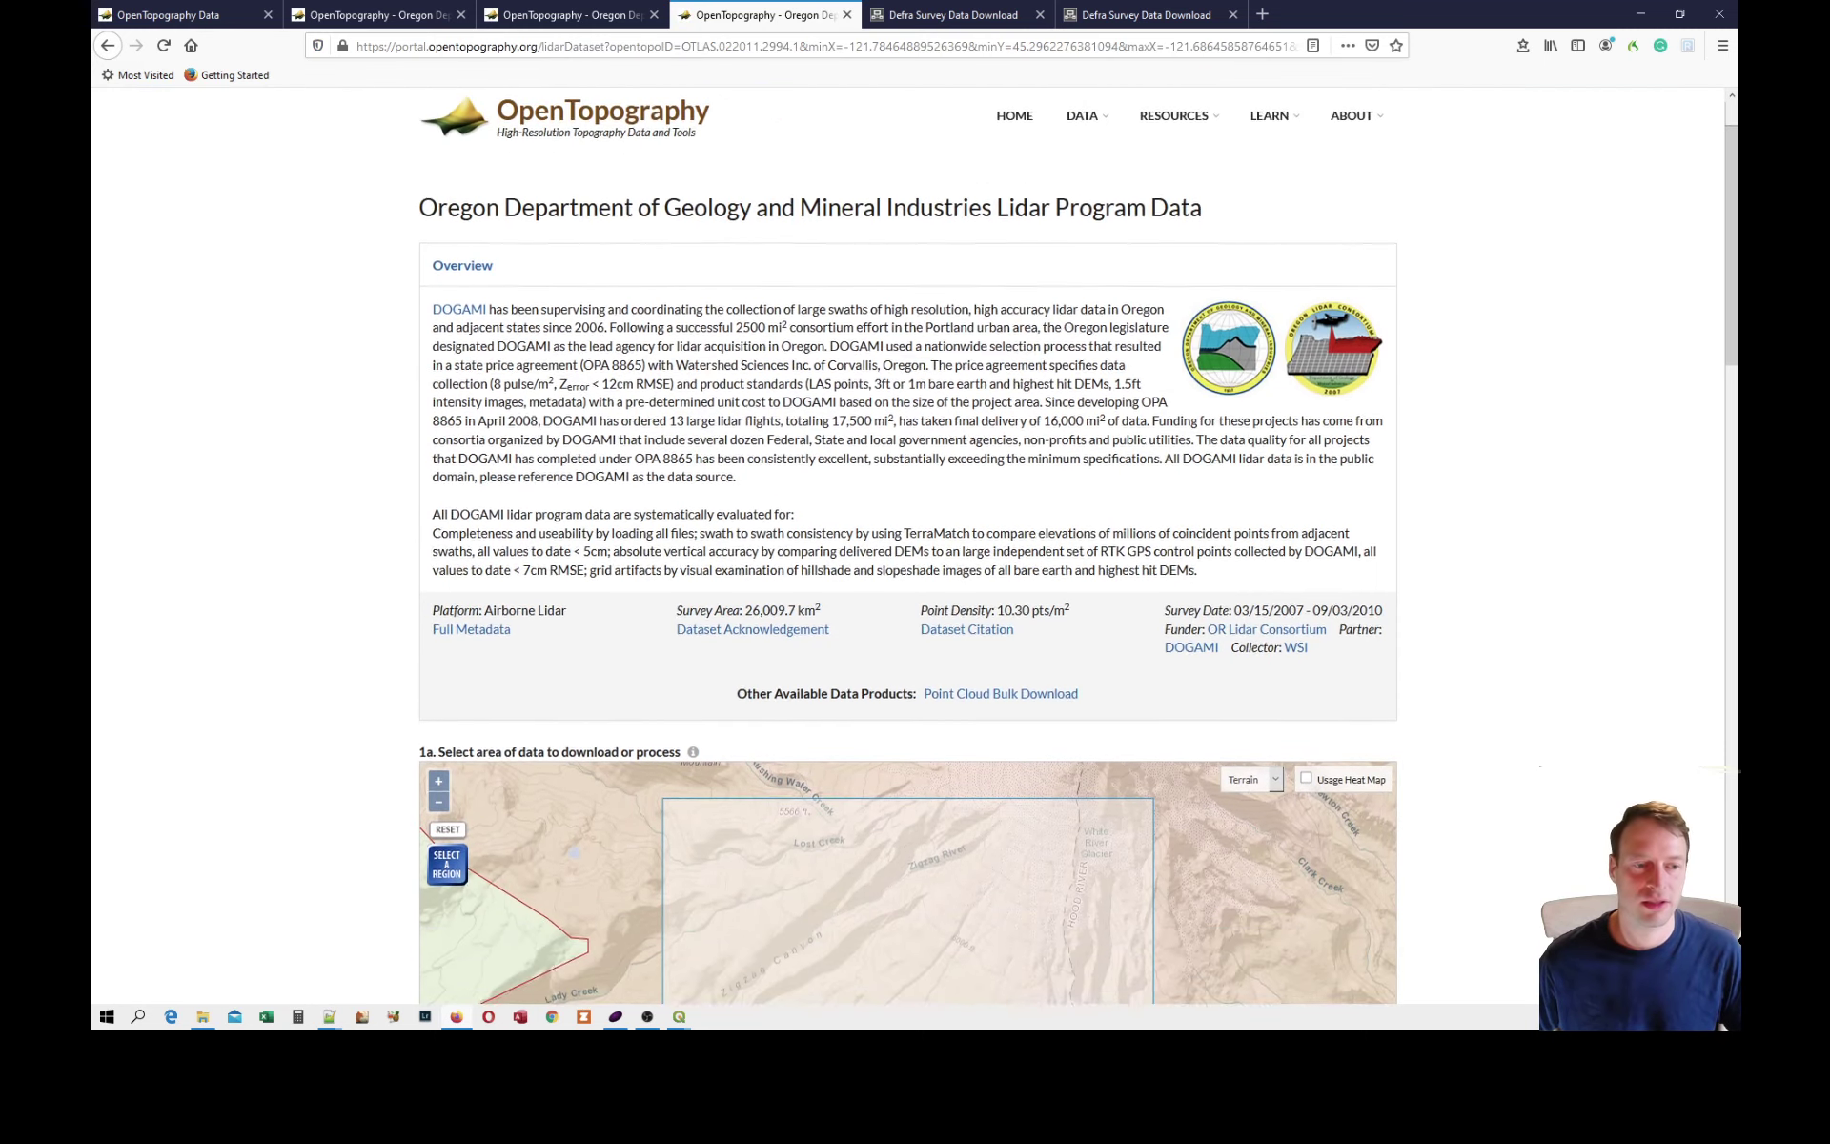
{"action": "scroll", "coordinate": [382, 587], "scroll_direction": "down", "scroll_amount": 3}
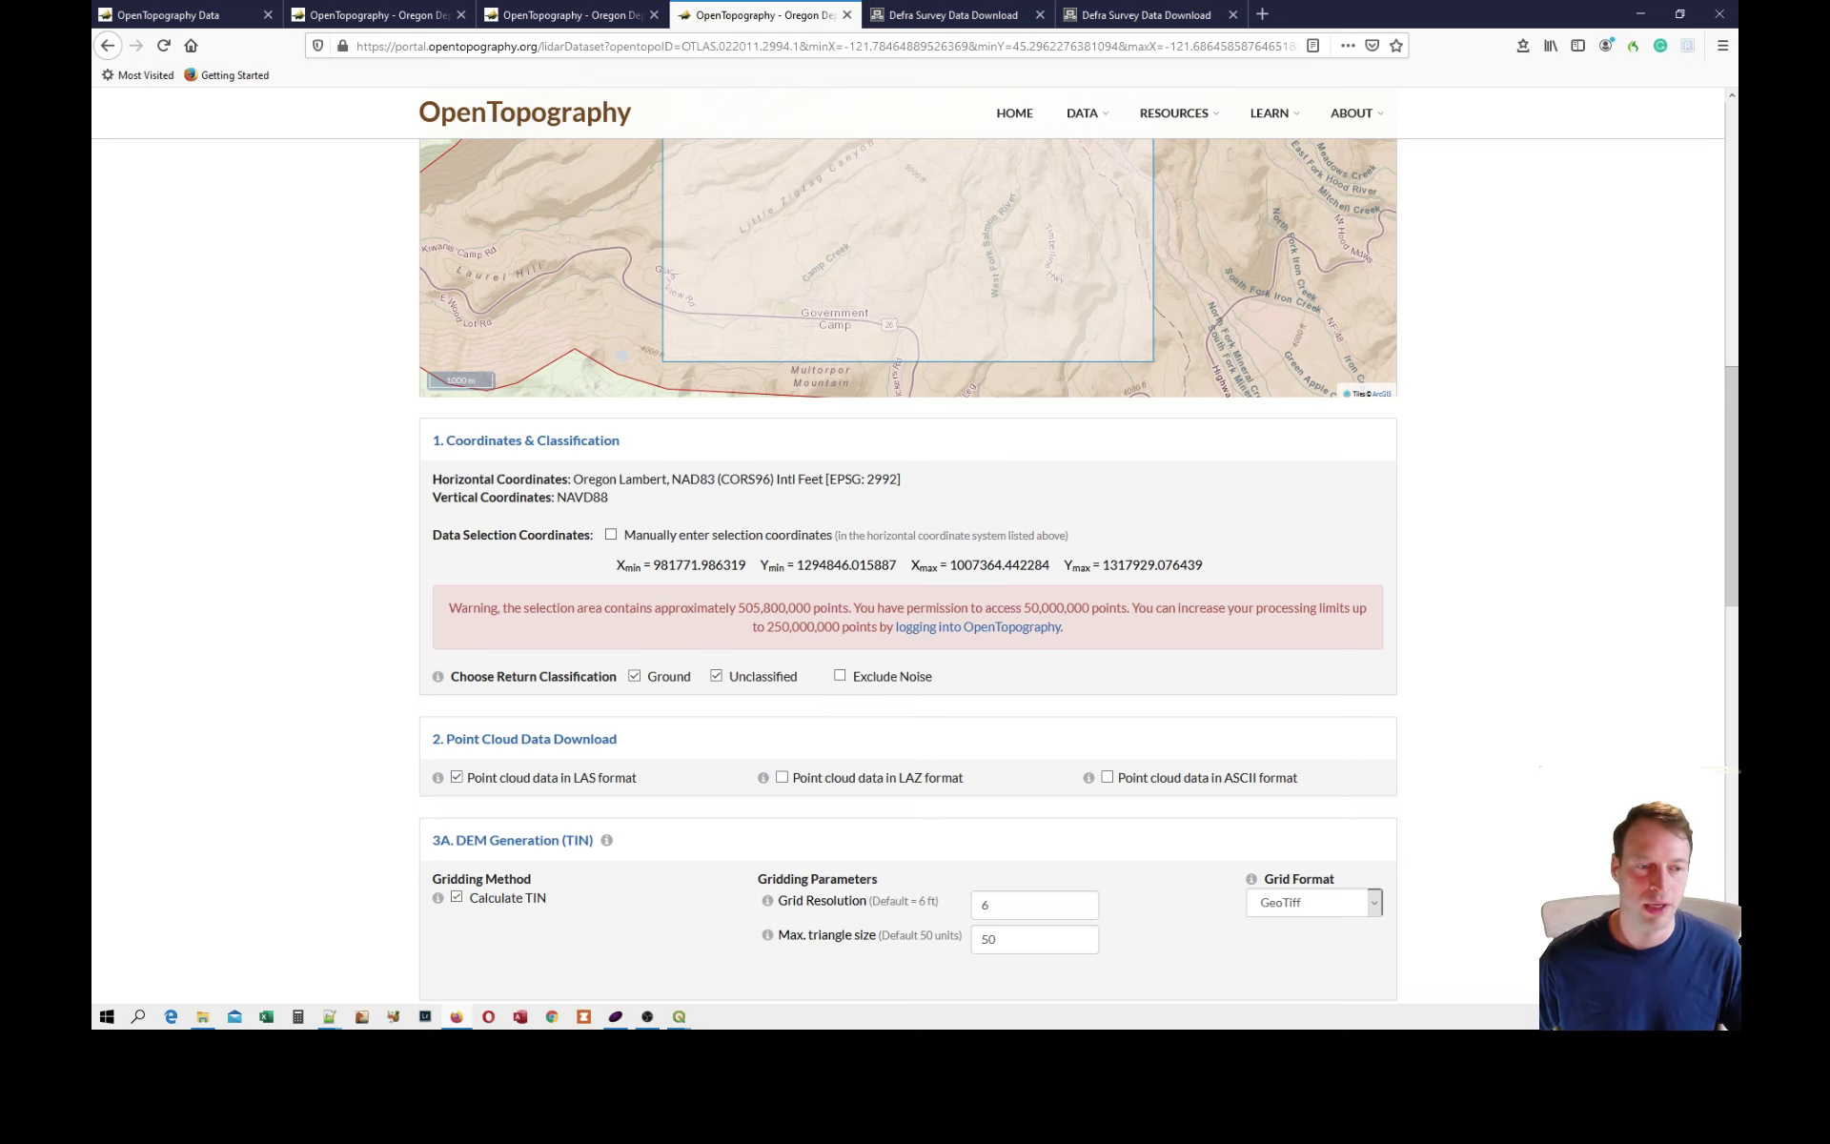
{"action": "left_click", "coordinate": [717, 678]}
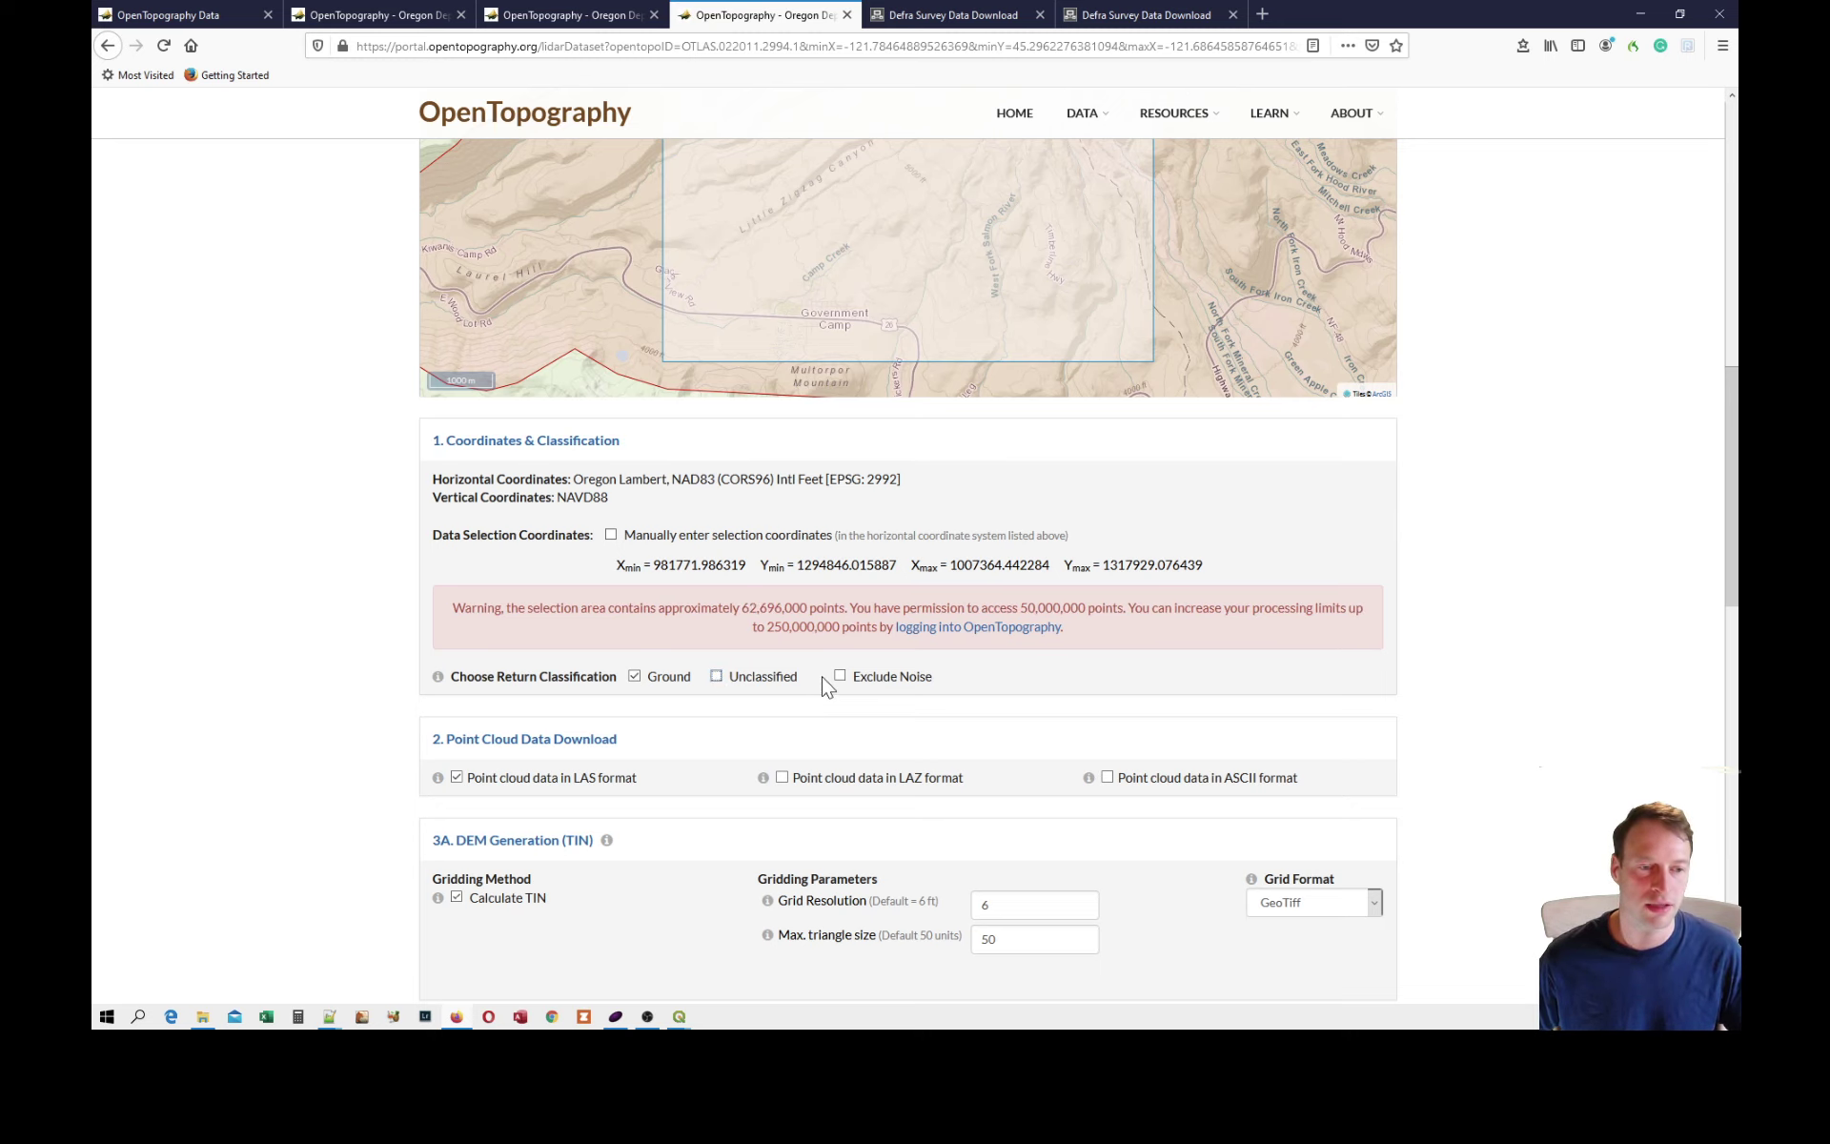
Redraw the download region as a smaller rectangle inside the existing selection, from Government Camp up towards Mount Hood.
{"action": "scroll", "coordinate": [825, 686], "scroll_direction": "up", "scroll_amount": 3}
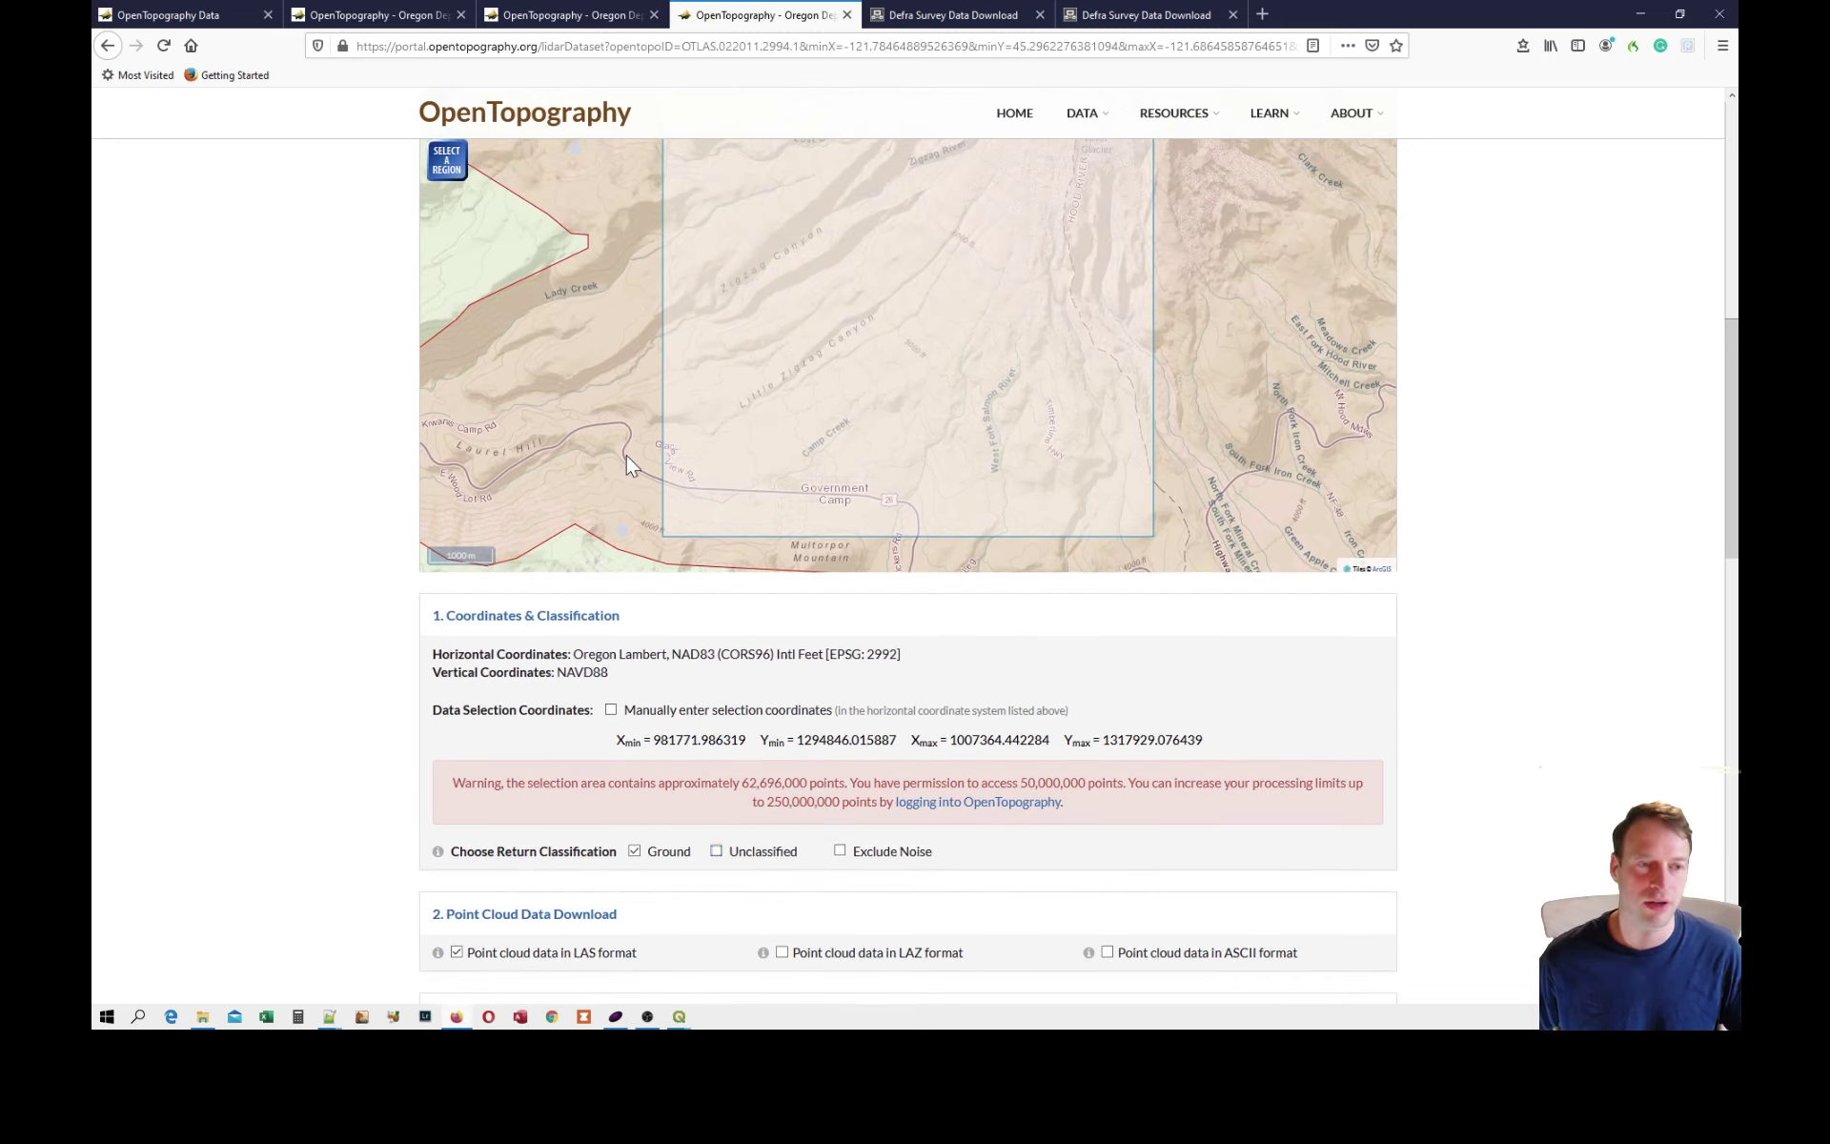
{"action": "scroll", "coordinate": [1140, 537], "scroll_direction": "up", "scroll_amount": 1}
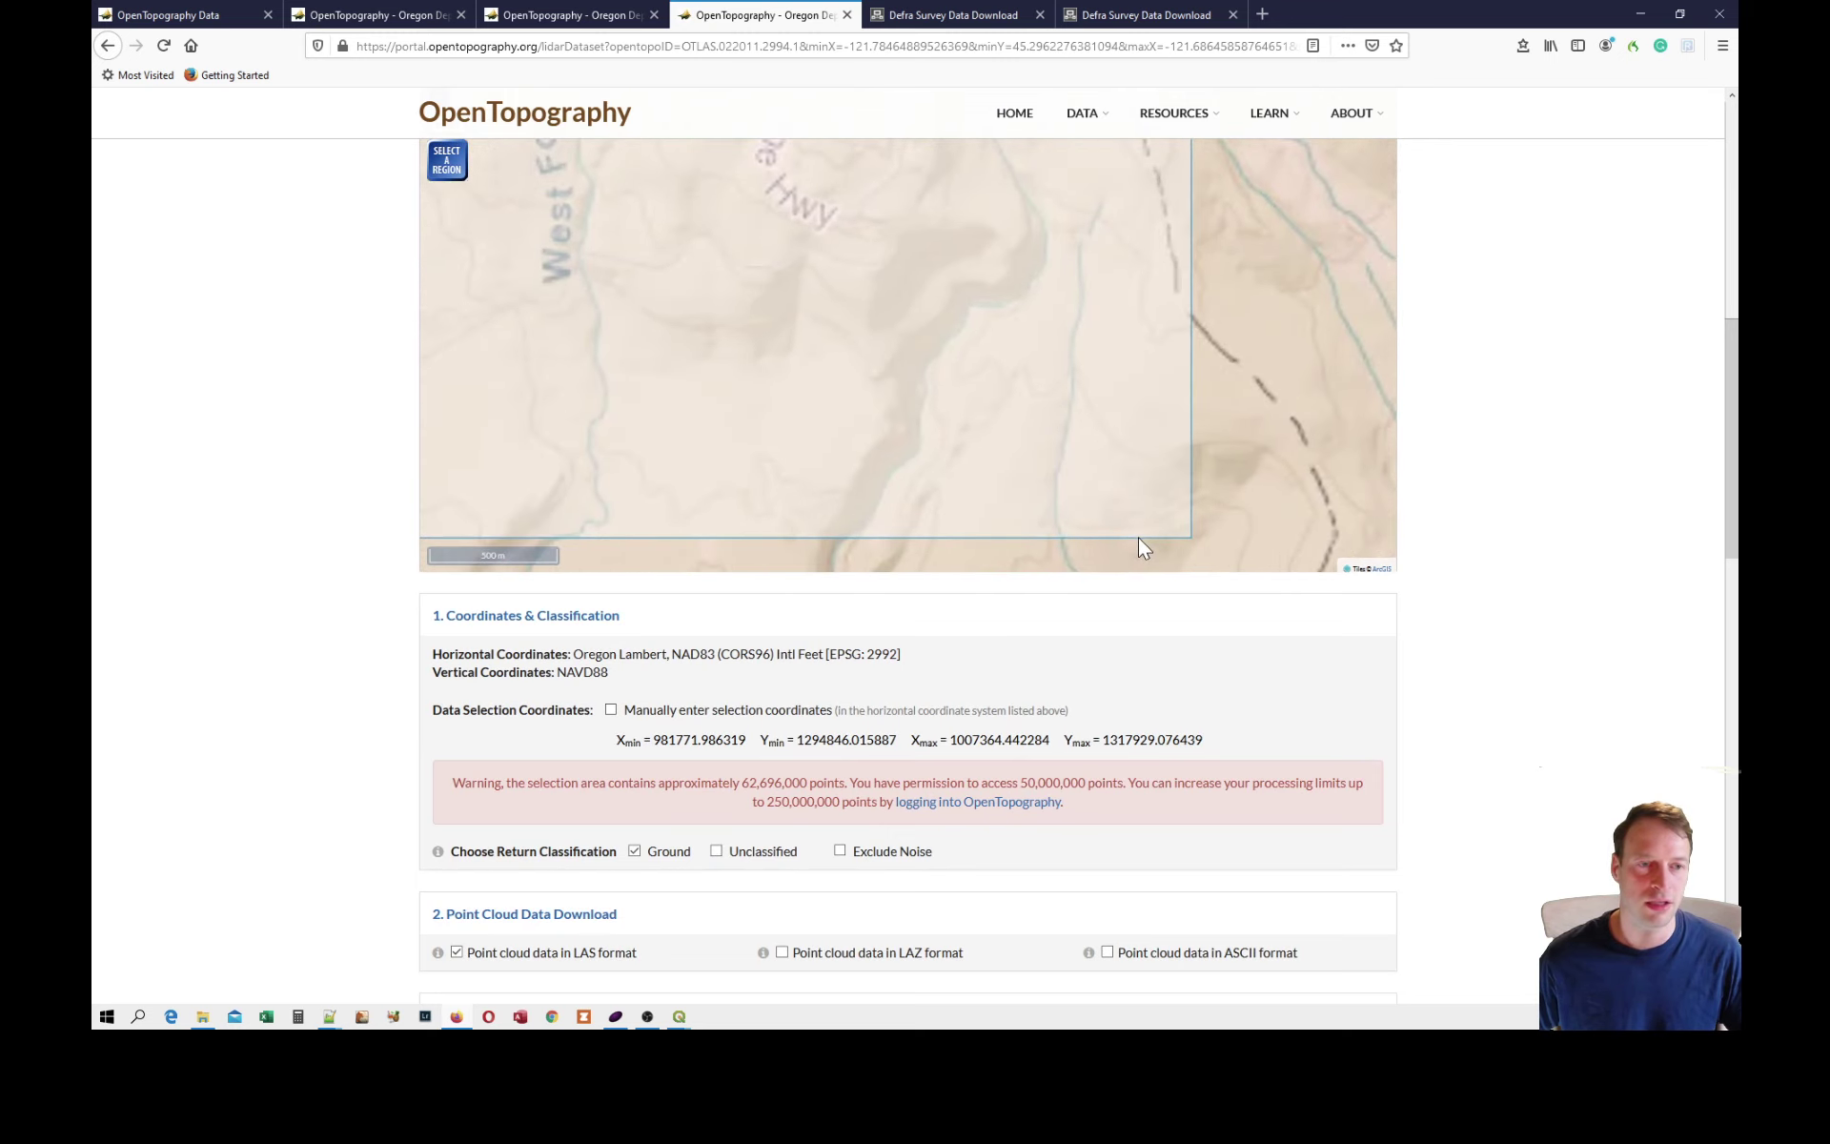
{"action": "scroll", "coordinate": [1056, 520], "scroll_direction": "down", "scroll_amount": 1}
{"action": "scroll", "coordinate": [1169, 461], "scroll_direction": "down", "scroll_amount": 1}
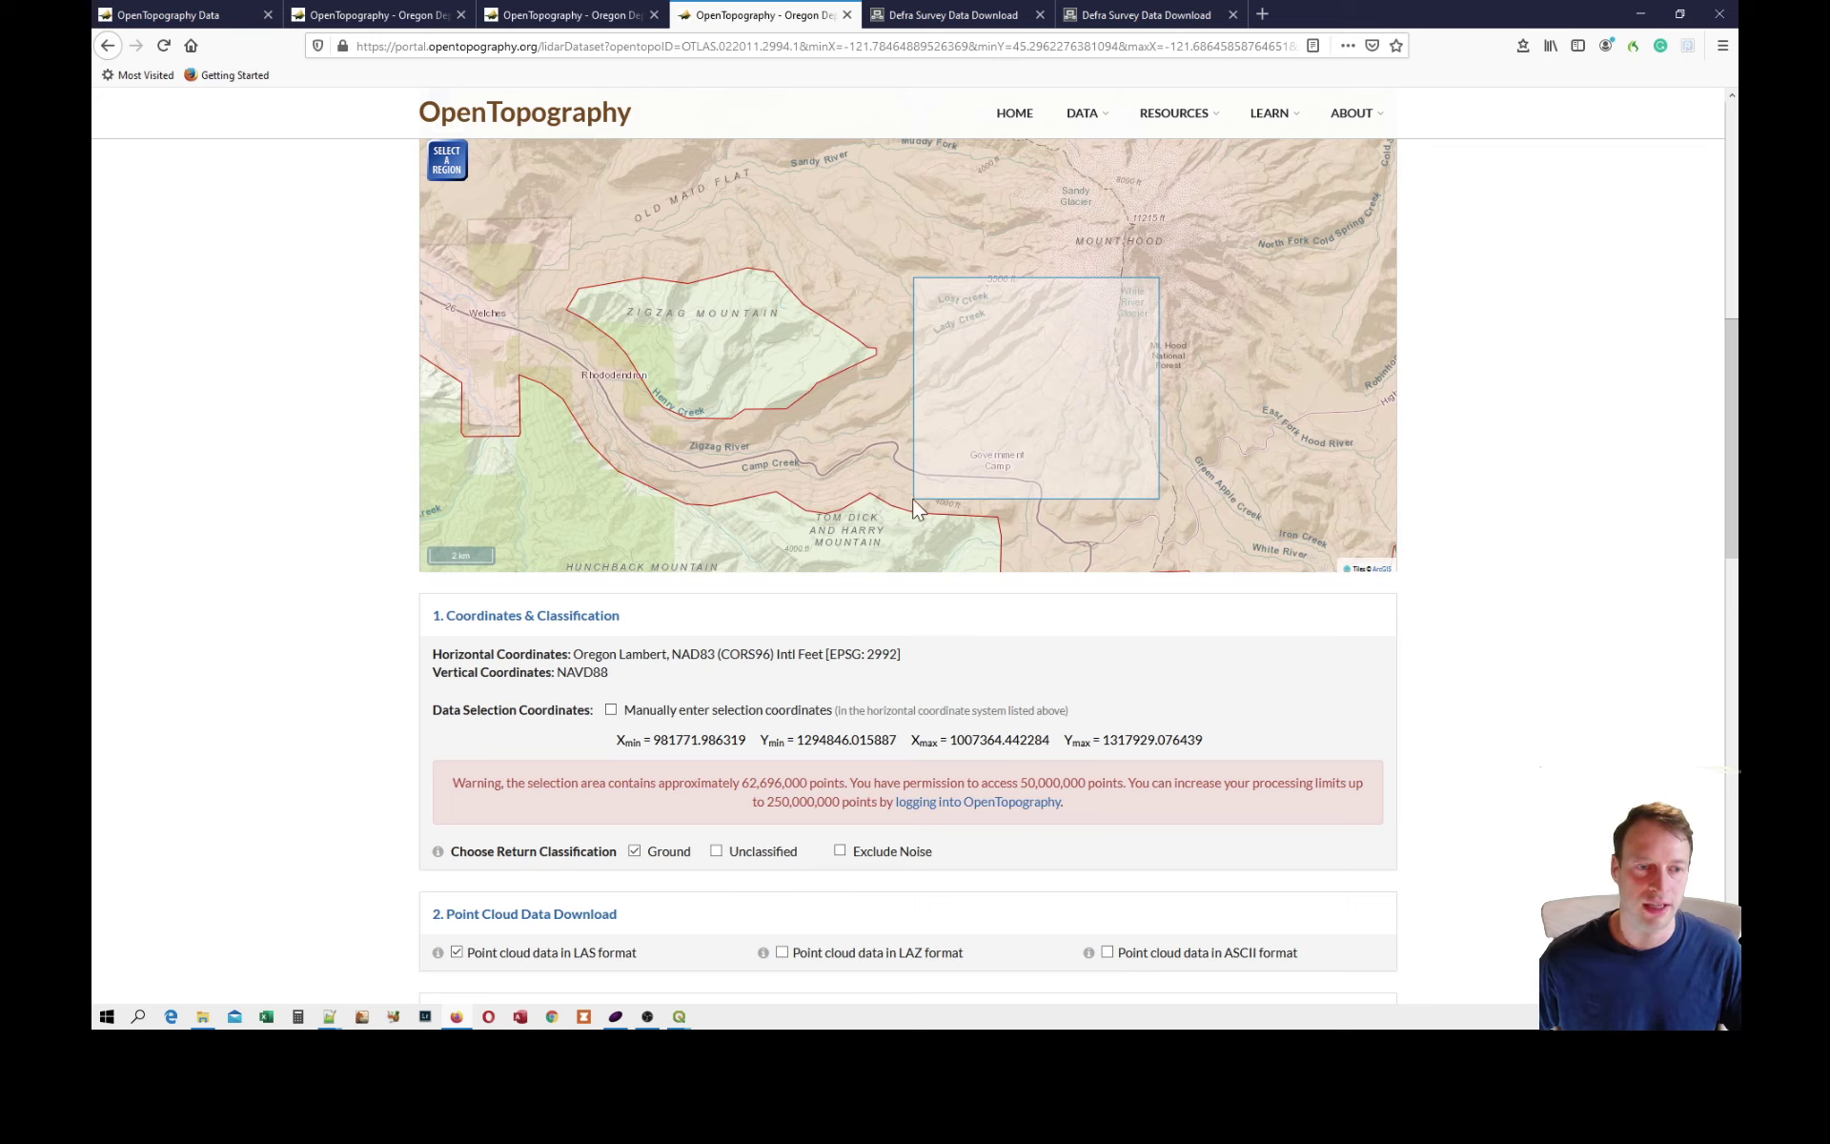
{"action": "left_click", "coordinate": [447, 161]}
{"action": "left_click_drag", "start_coordinate": [983, 486], "coordinate": [1135, 306]}
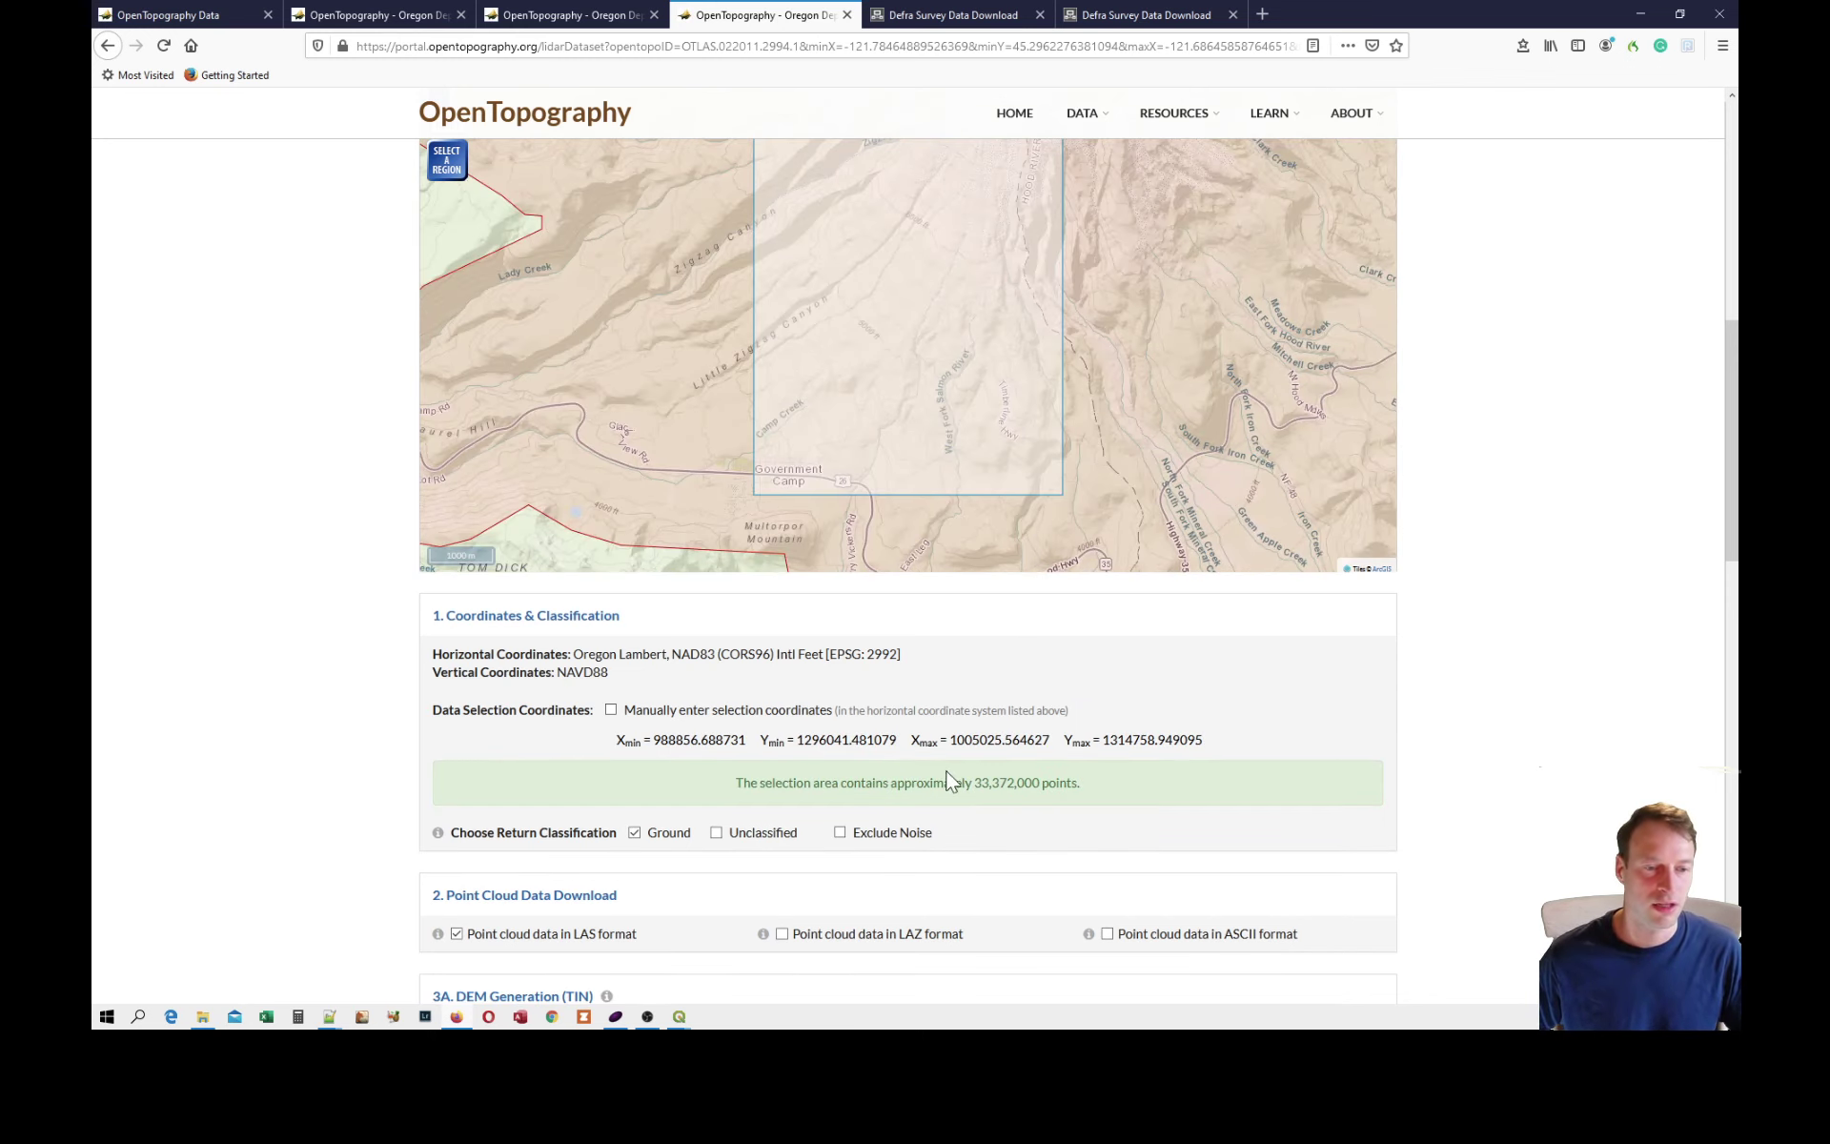
Add LAZ format to the point cloud download alongside LAS.
{"action": "scroll", "coordinate": [951, 780], "scroll_direction": "down", "scroll_amount": 2}
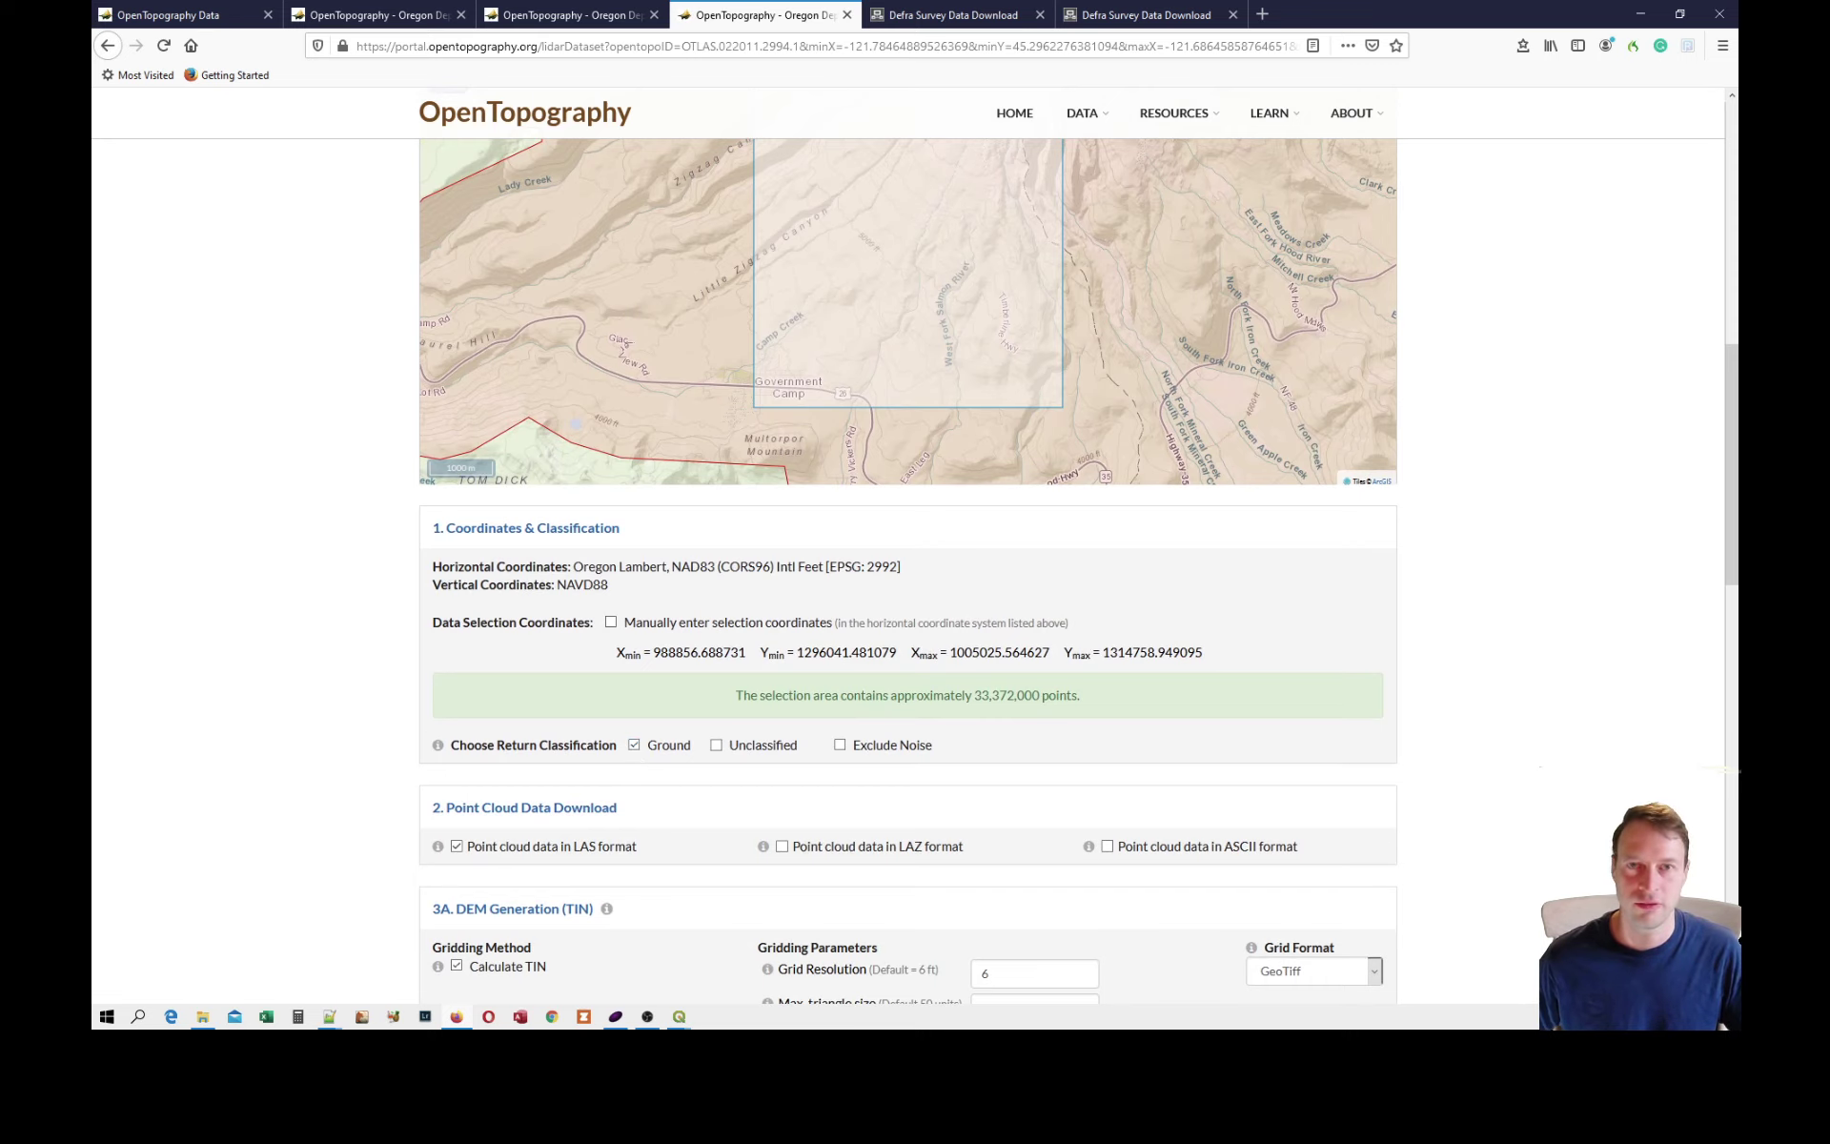
{"action": "scroll", "coordinate": [1025, 703], "scroll_direction": "down", "scroll_amount": 5}
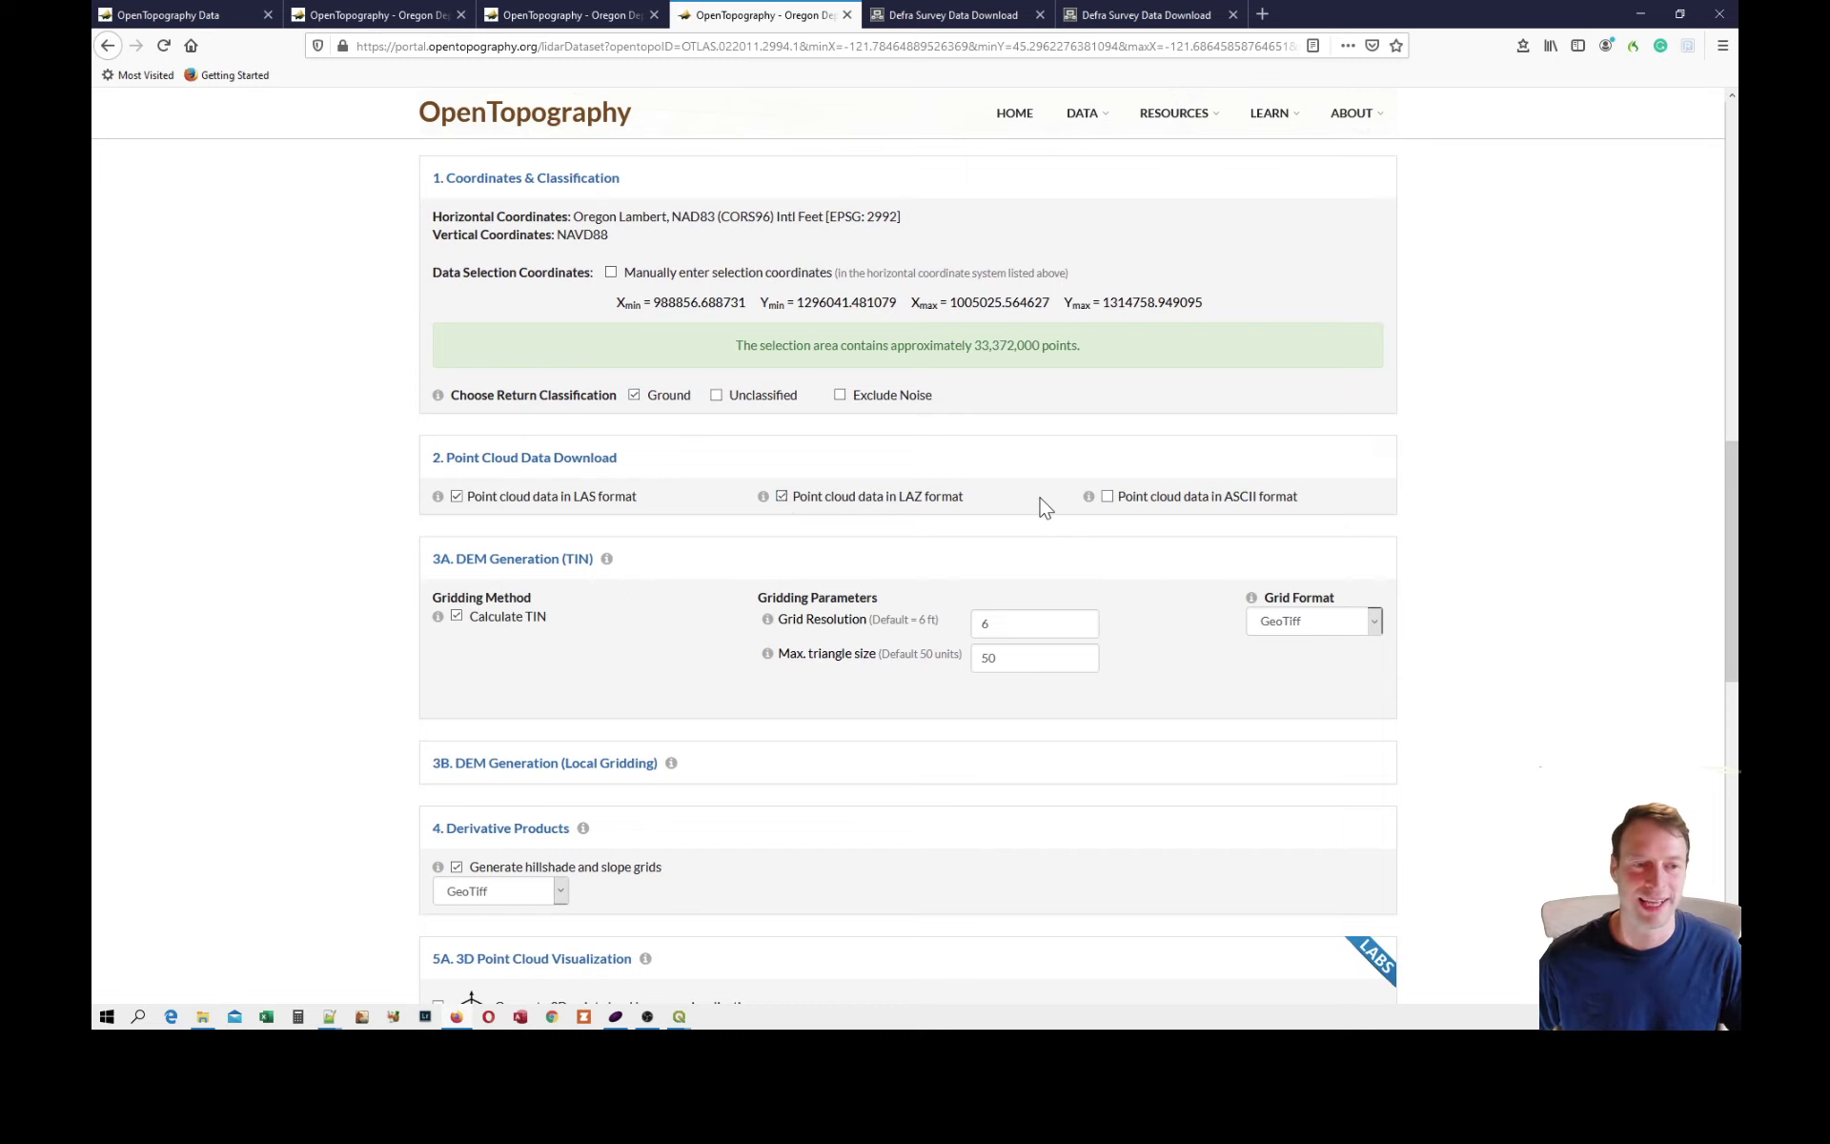
{"action": "scroll", "coordinate": [1037, 524], "scroll_direction": "down", "scroll_amount": 3}
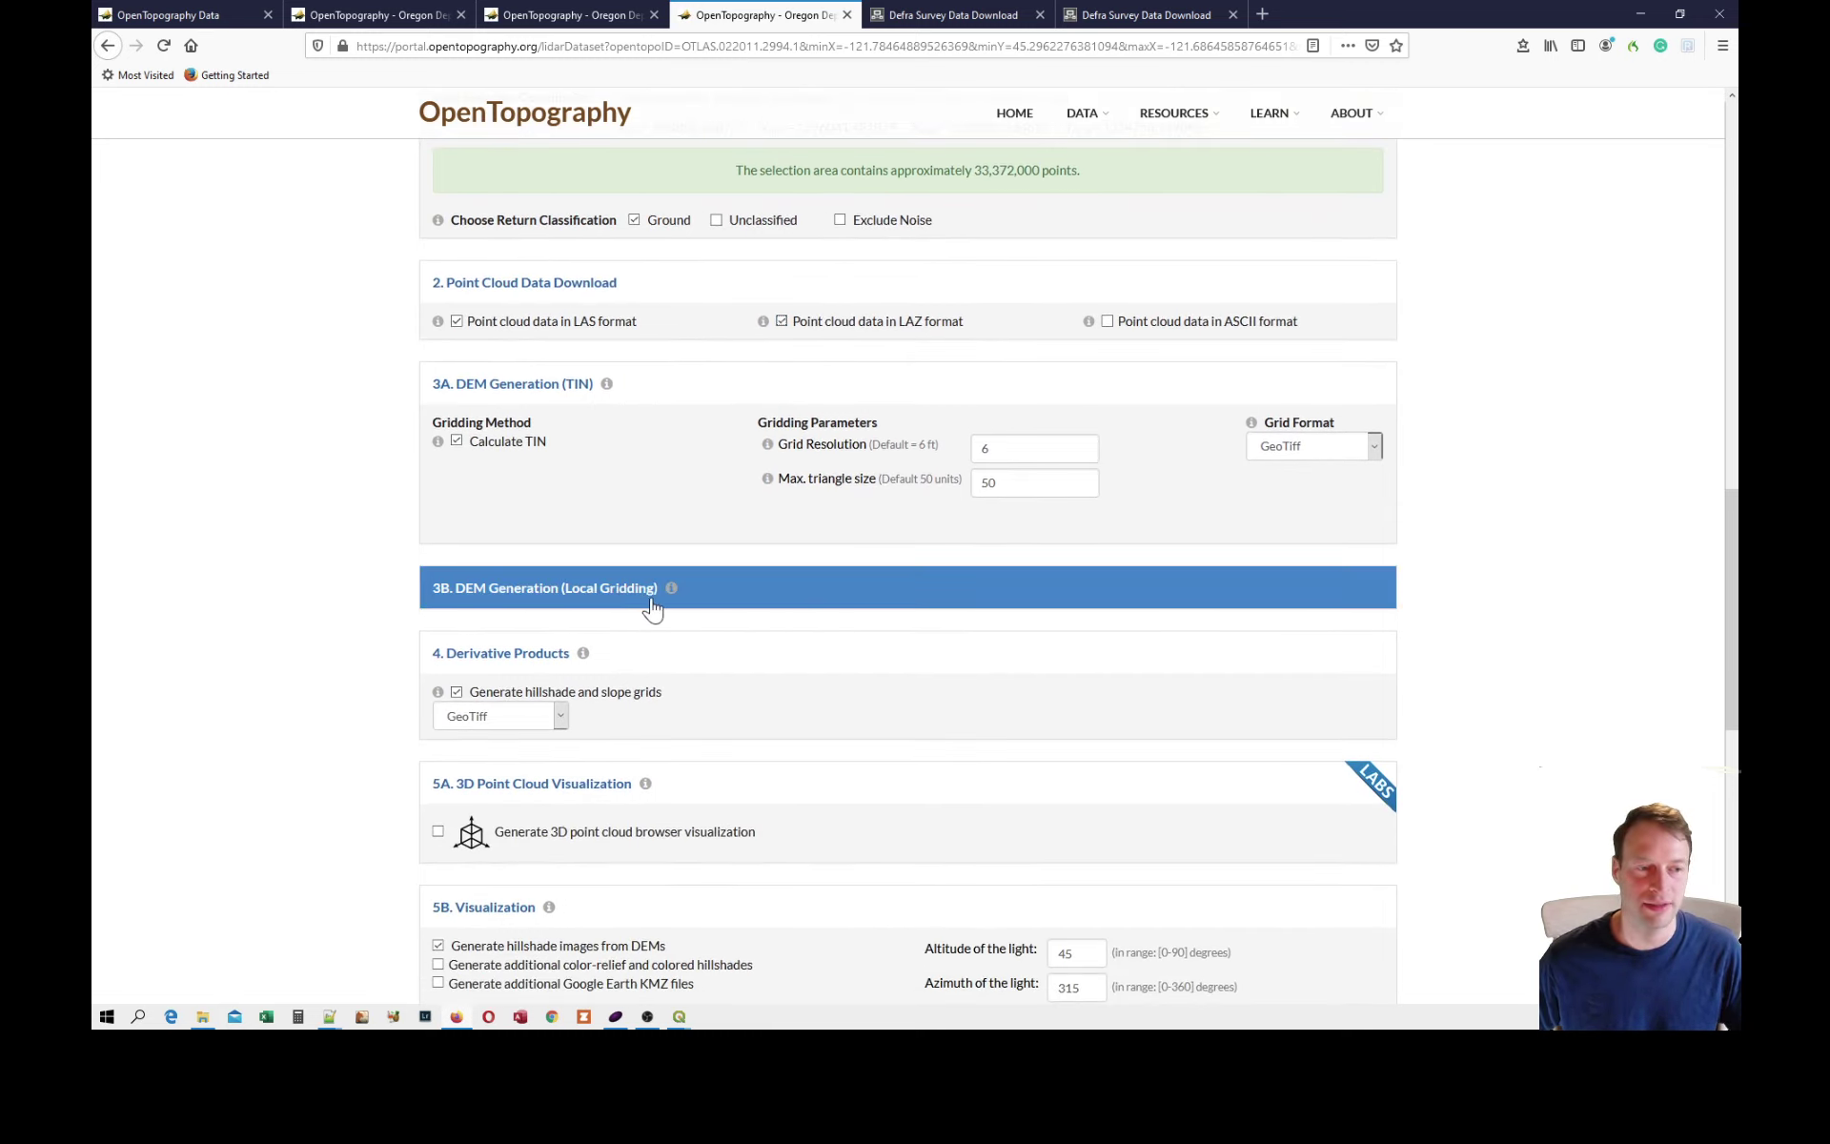
Expand the Local Gridding options and set the grid resolution to 1 ft for both TIN and Local Gridding DEM generation.
{"action": "left_click", "coordinate": [609, 598]}
{"action": "double_click", "coordinate": [974, 652]}
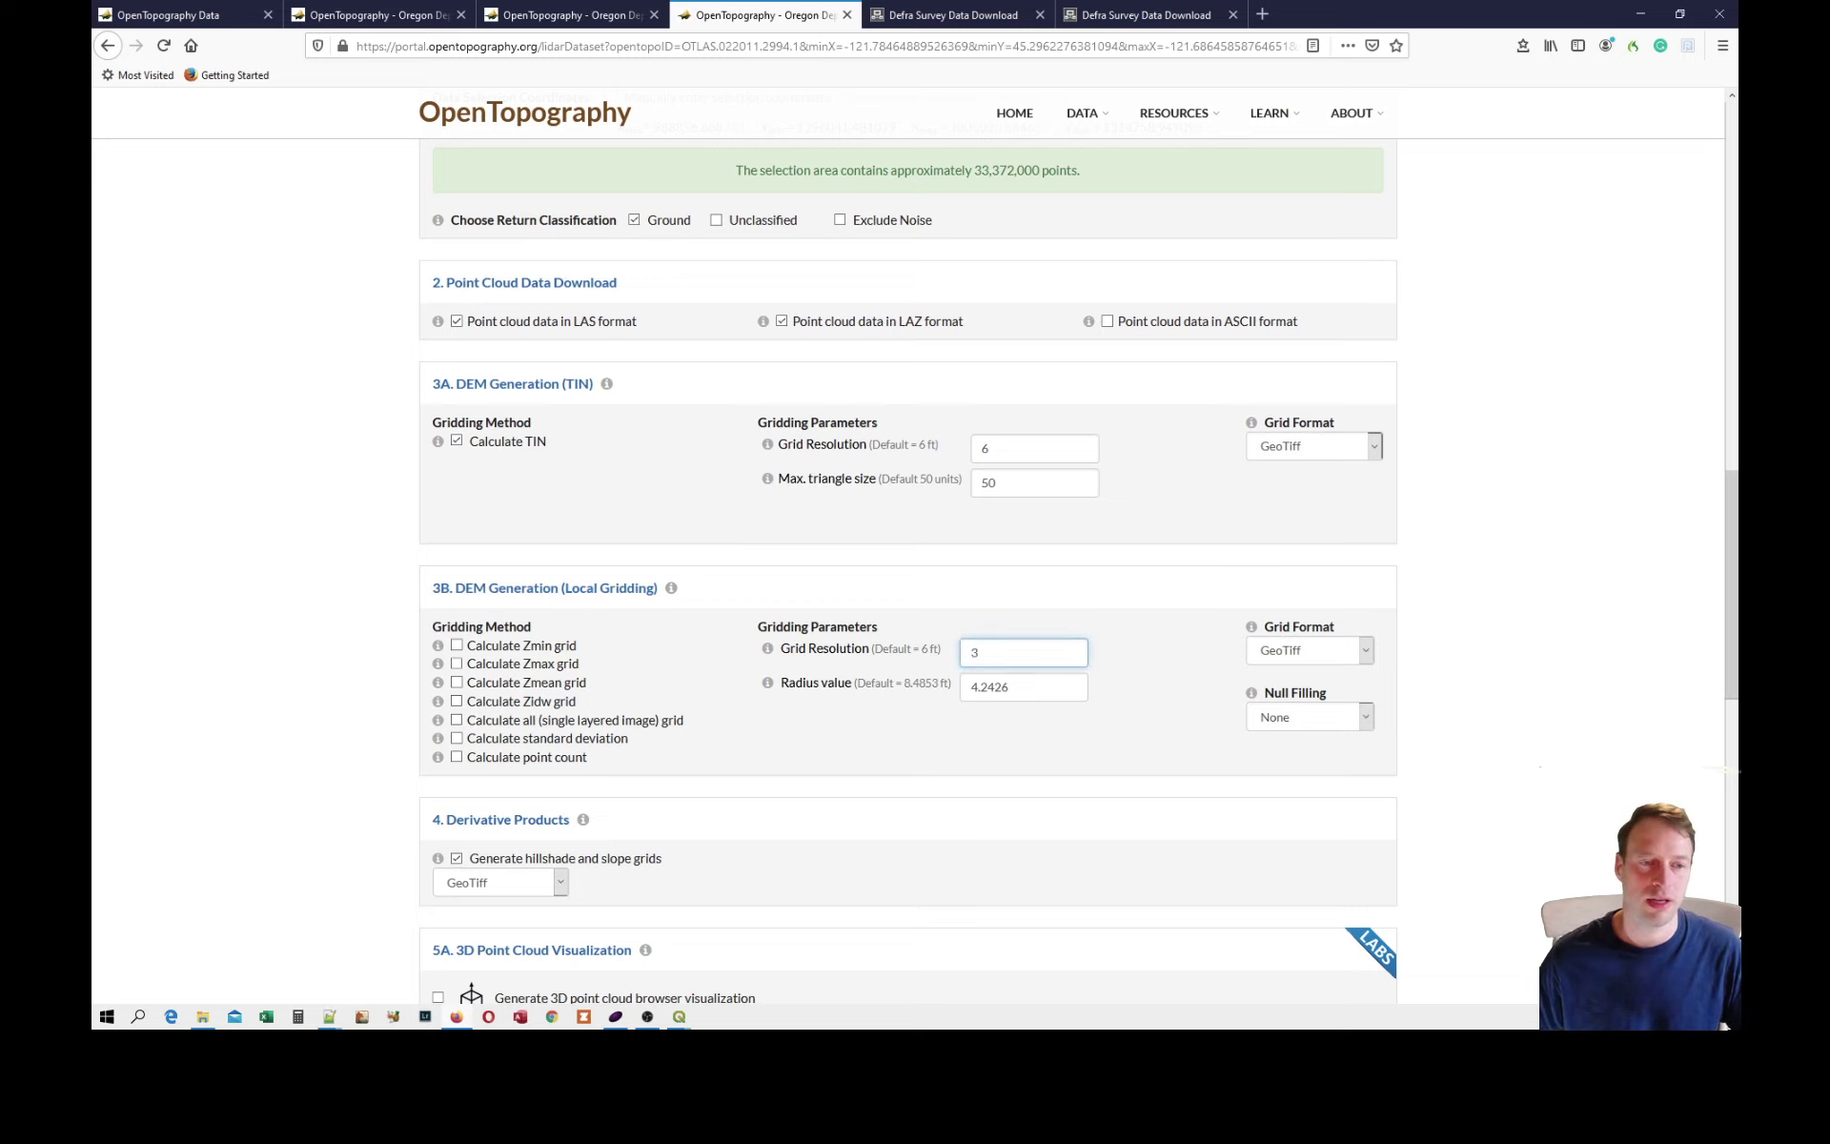
{"action": "double_click", "coordinate": [986, 448]}
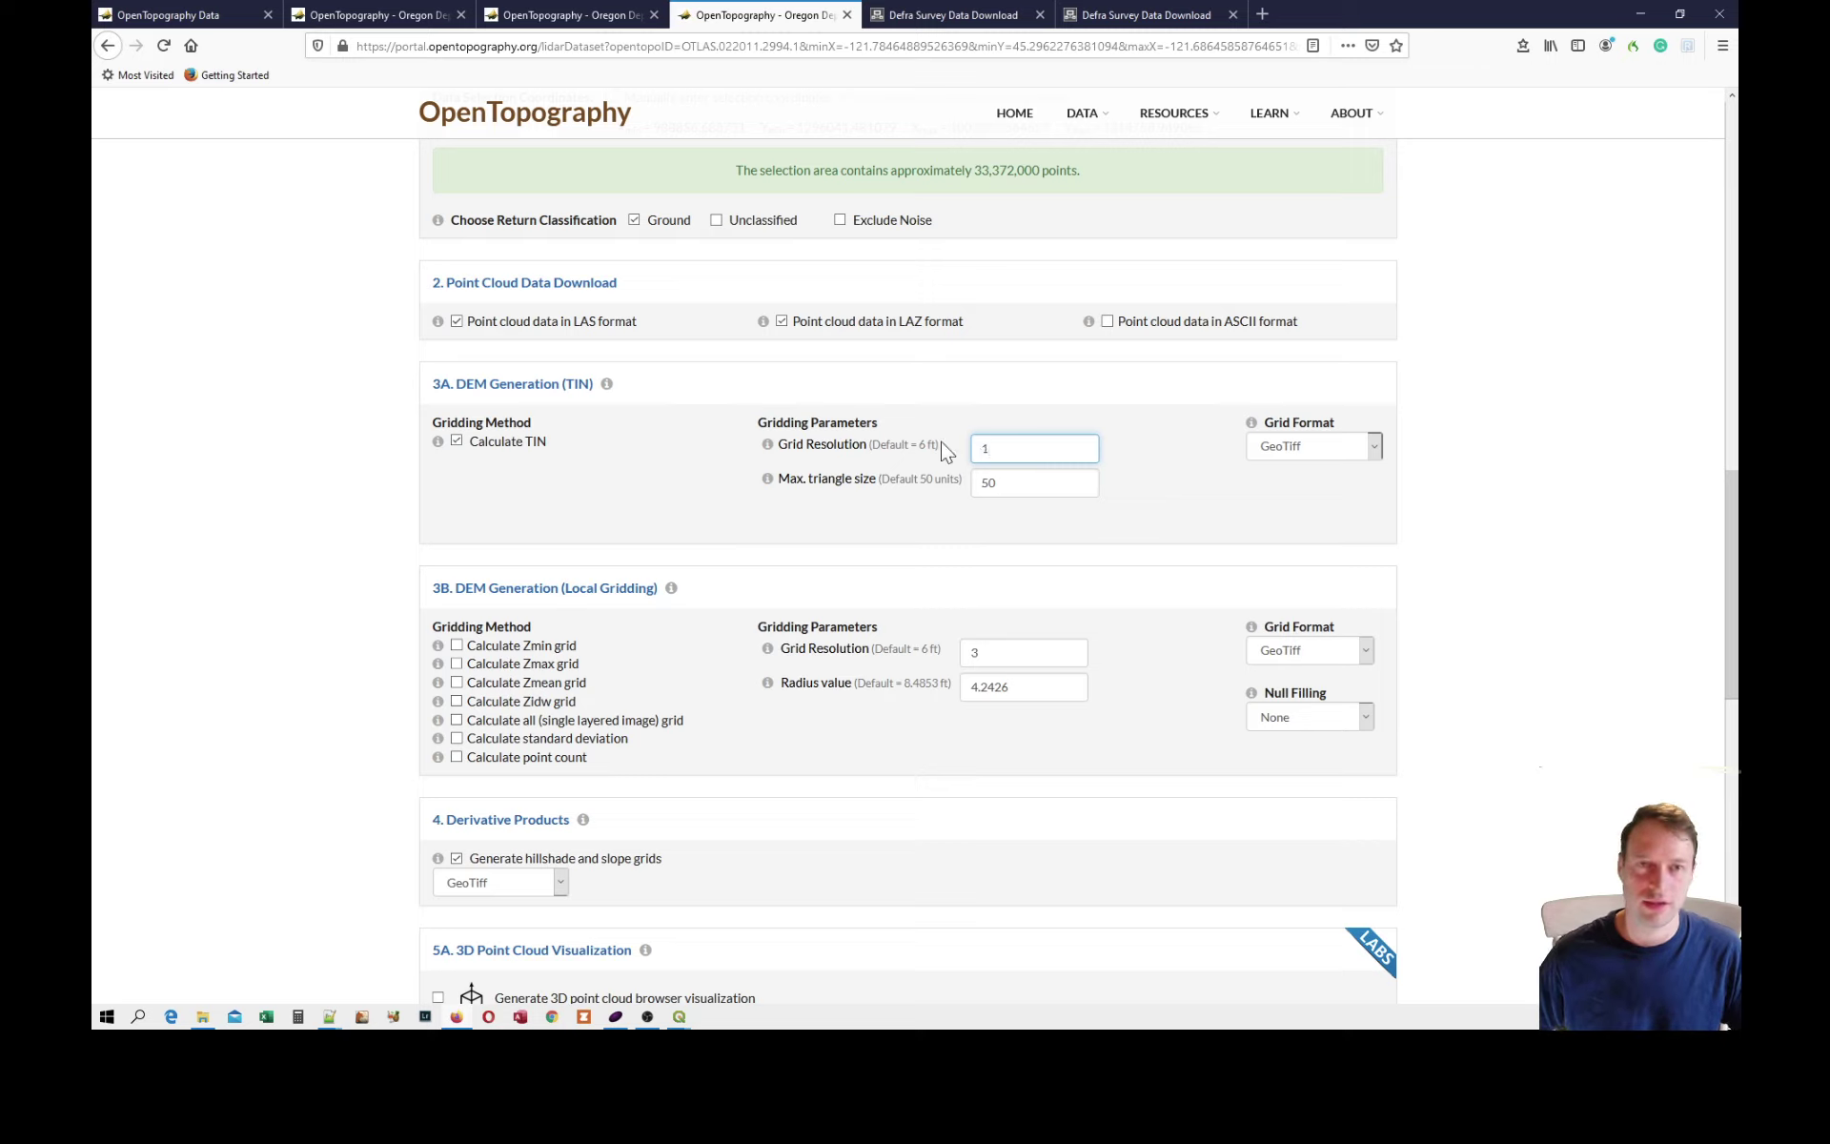
{"action": "double_click", "coordinate": [973, 652]}
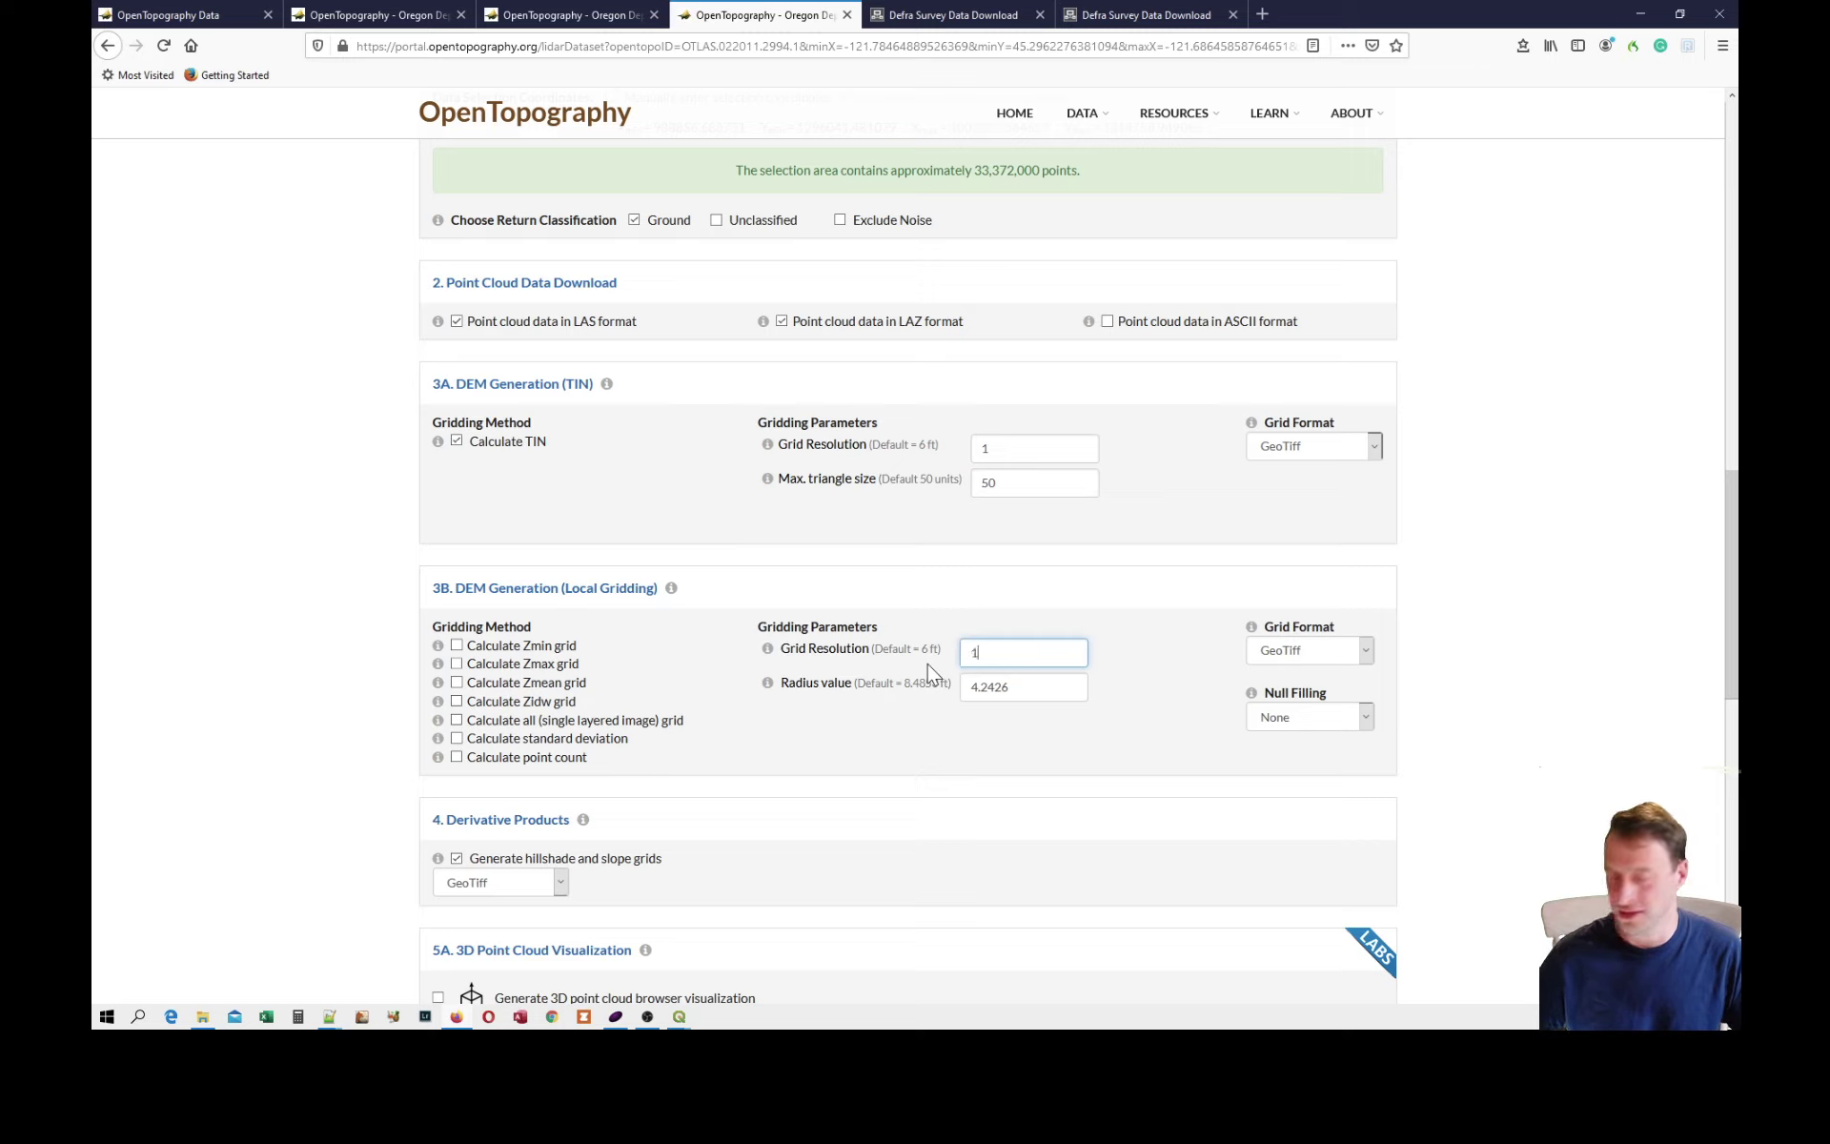
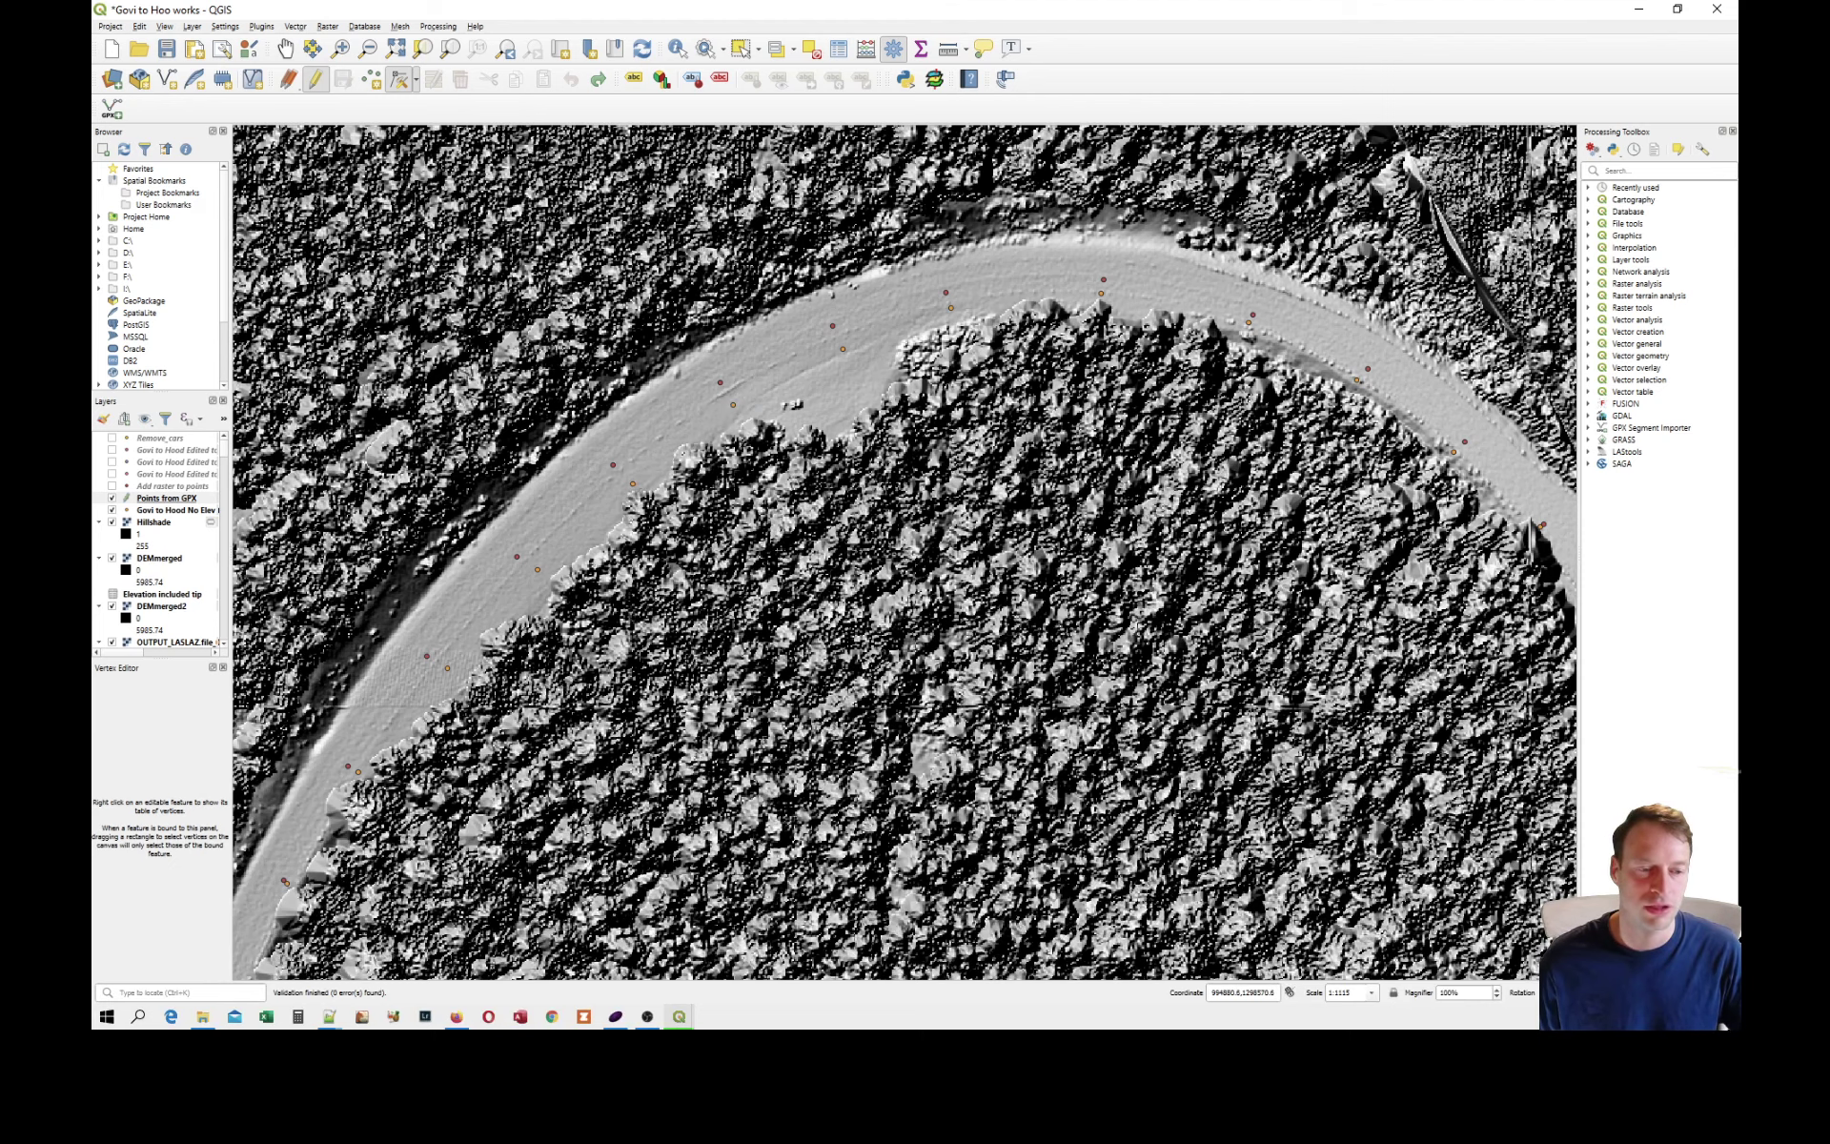
Switch to the GovitoHoodGround project, dismiss the finished Hillshade dialog and show the GovitoHood1m waypoints layer along the road.
{"action": "mouse_move", "coordinate": [683, 1018]}
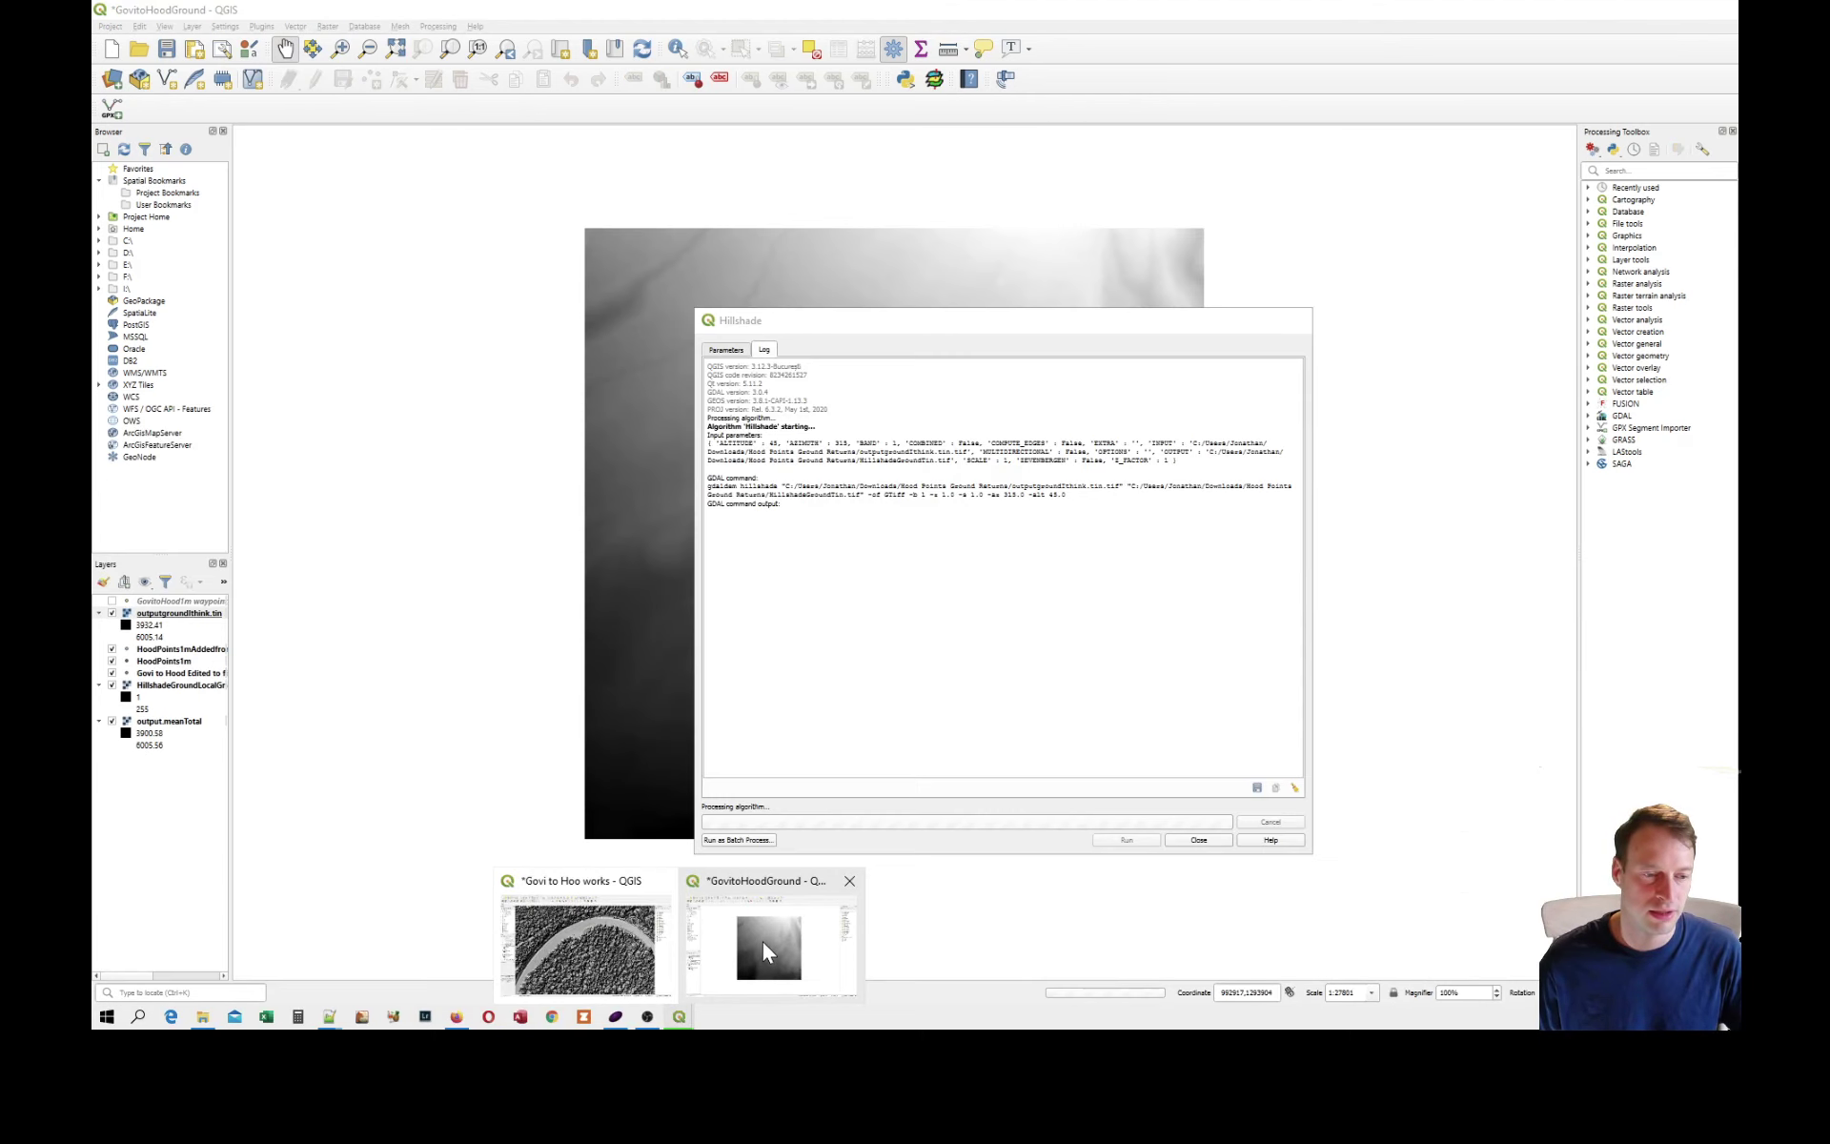
{"action": "left_click", "coordinate": [763, 940]}
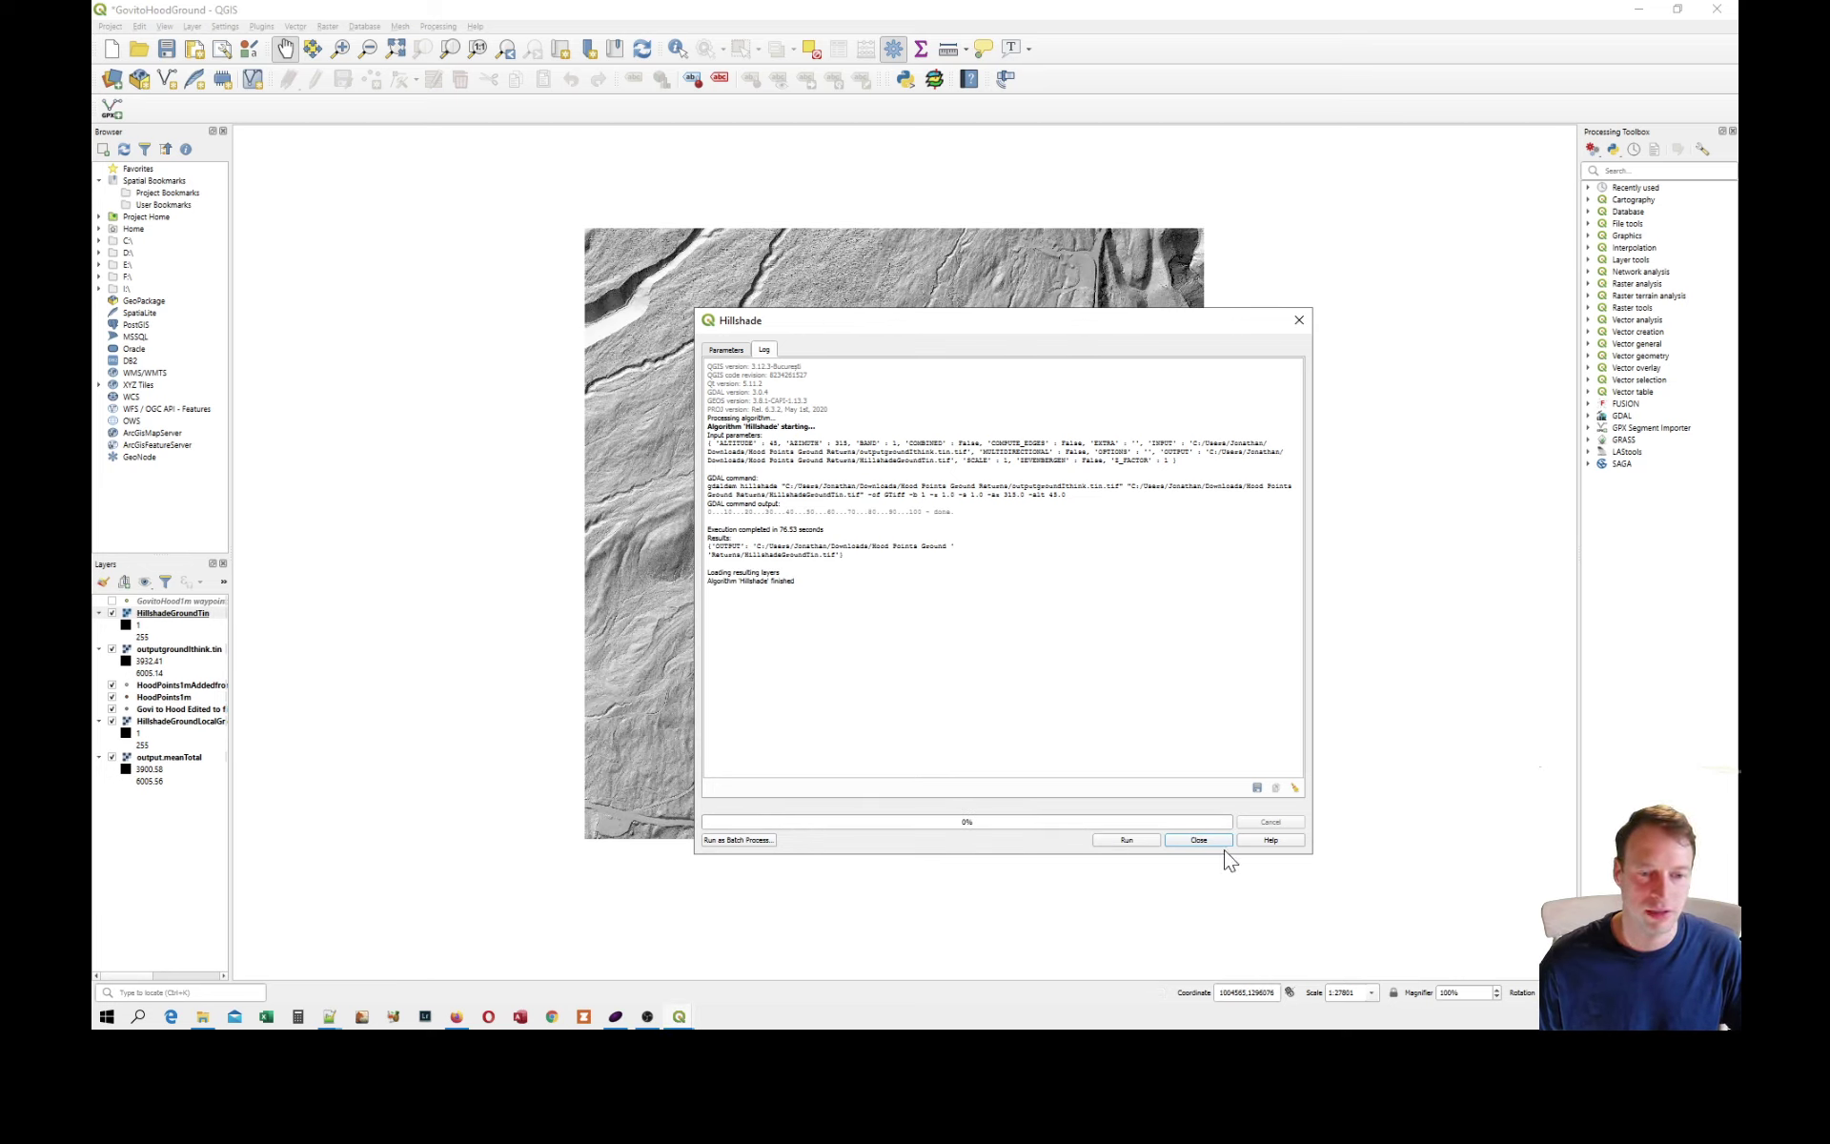
{"action": "left_click", "coordinate": [1200, 840]}
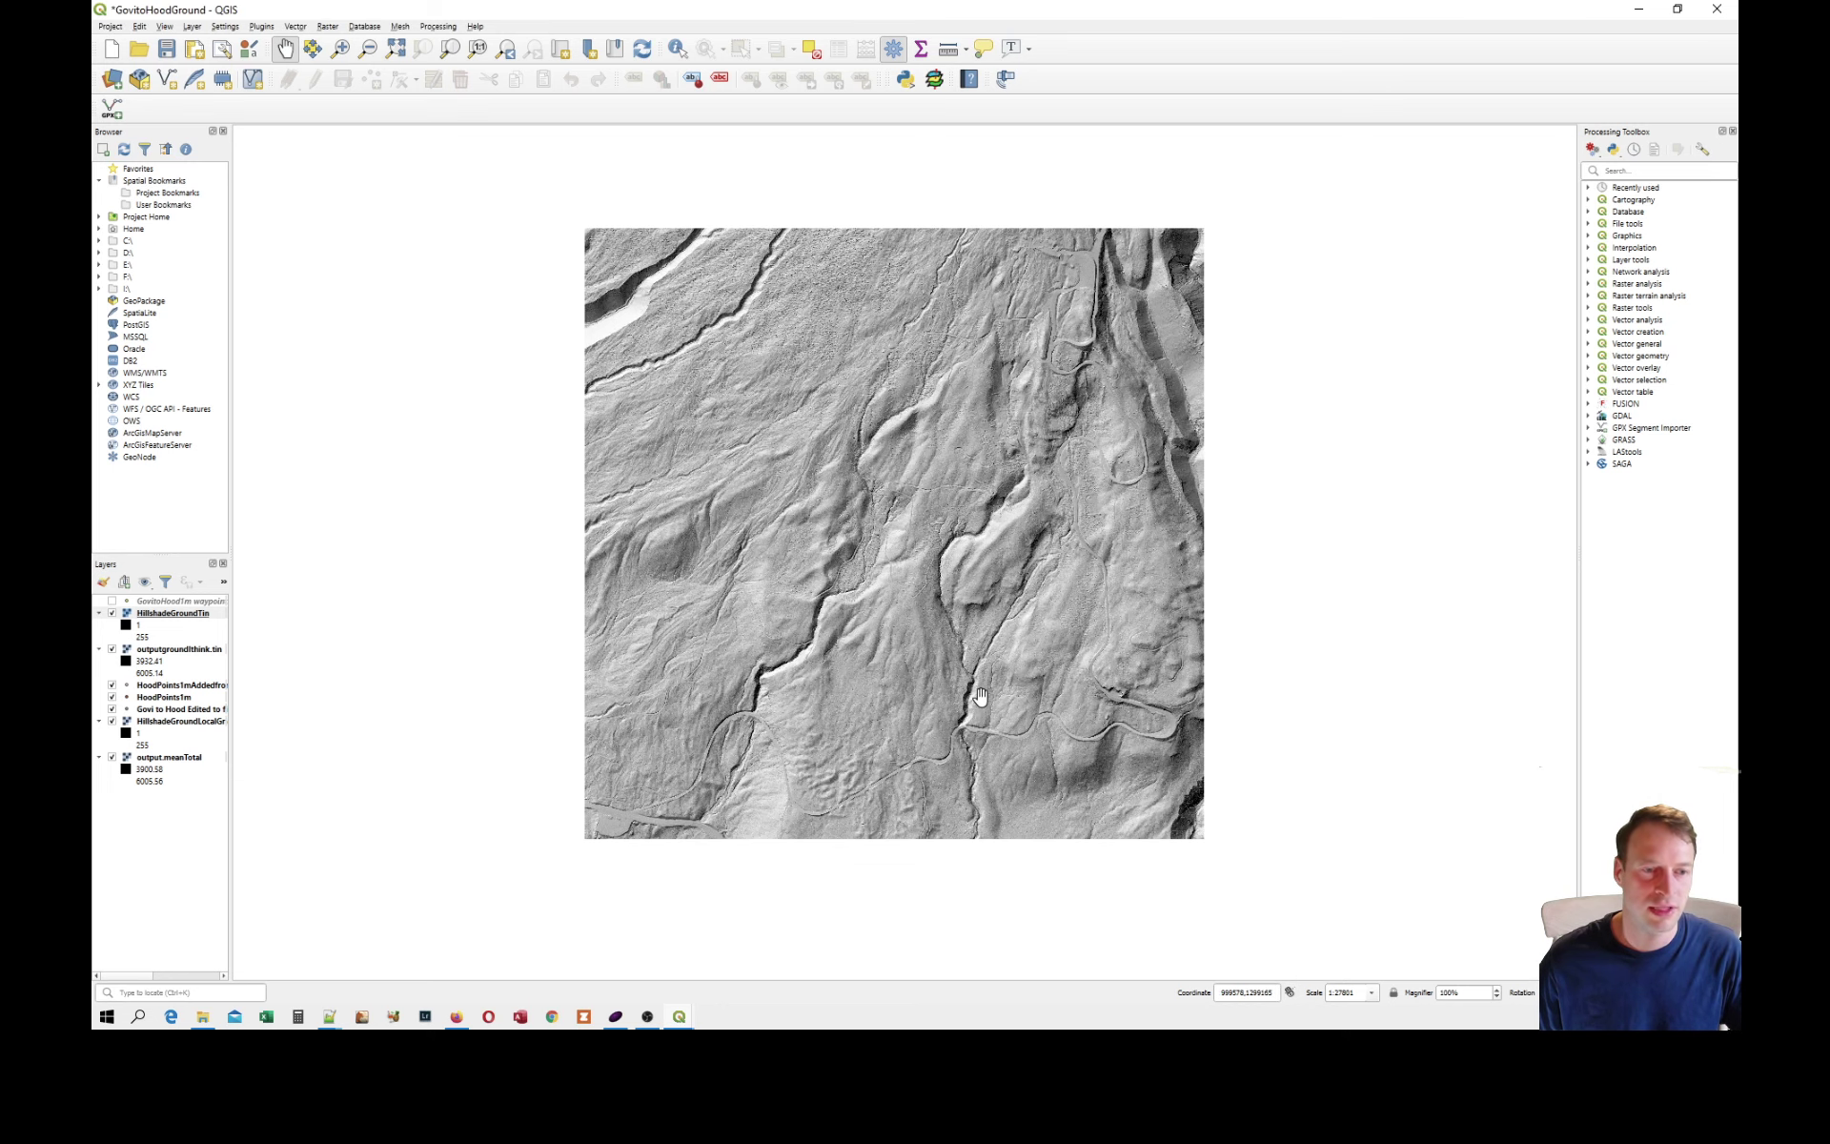
{"action": "scroll", "coordinate": [920, 768], "scroll_direction": "up", "scroll_amount": 1}
{"action": "scroll", "coordinate": [920, 769], "scroll_direction": "up", "scroll_amount": 1}
{"action": "scroll", "coordinate": [1094, 652], "scroll_direction": "up", "scroll_amount": 1}
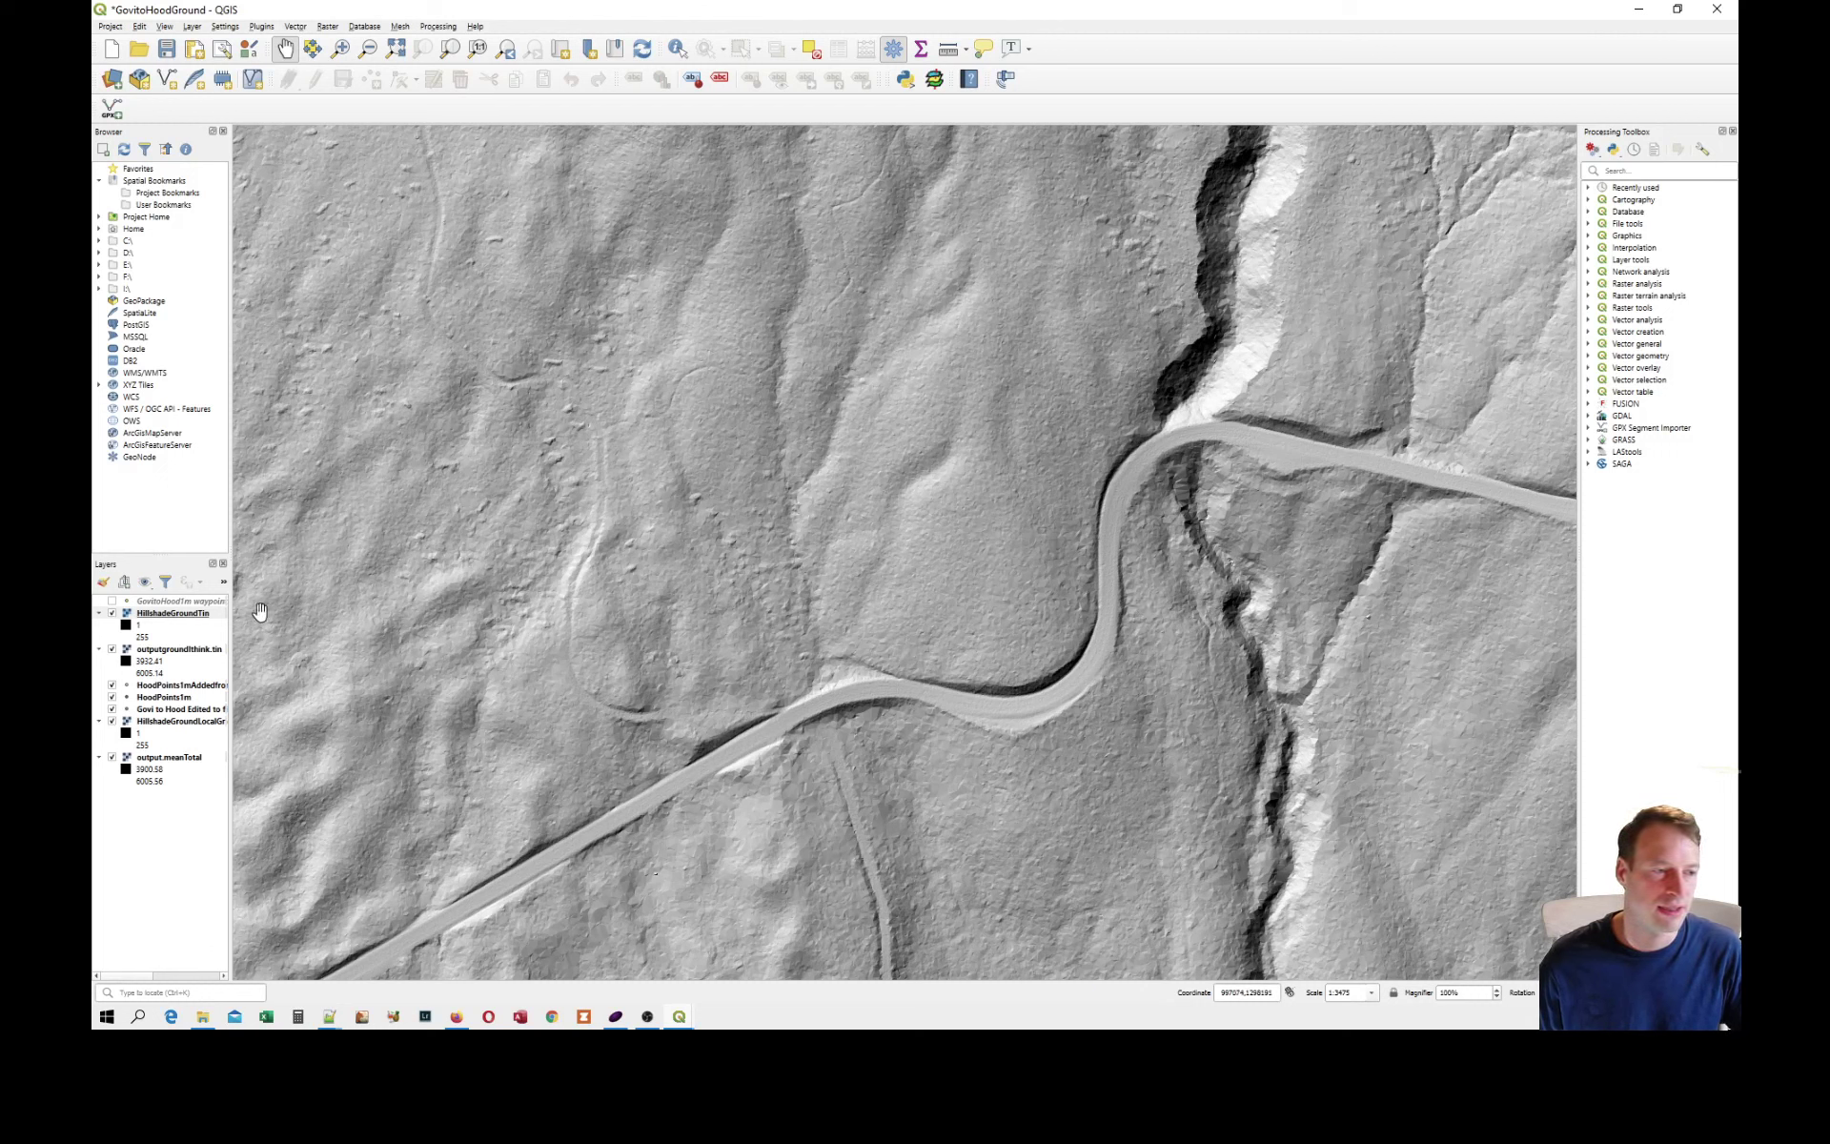
{"action": "left_click", "coordinate": [112, 602]}
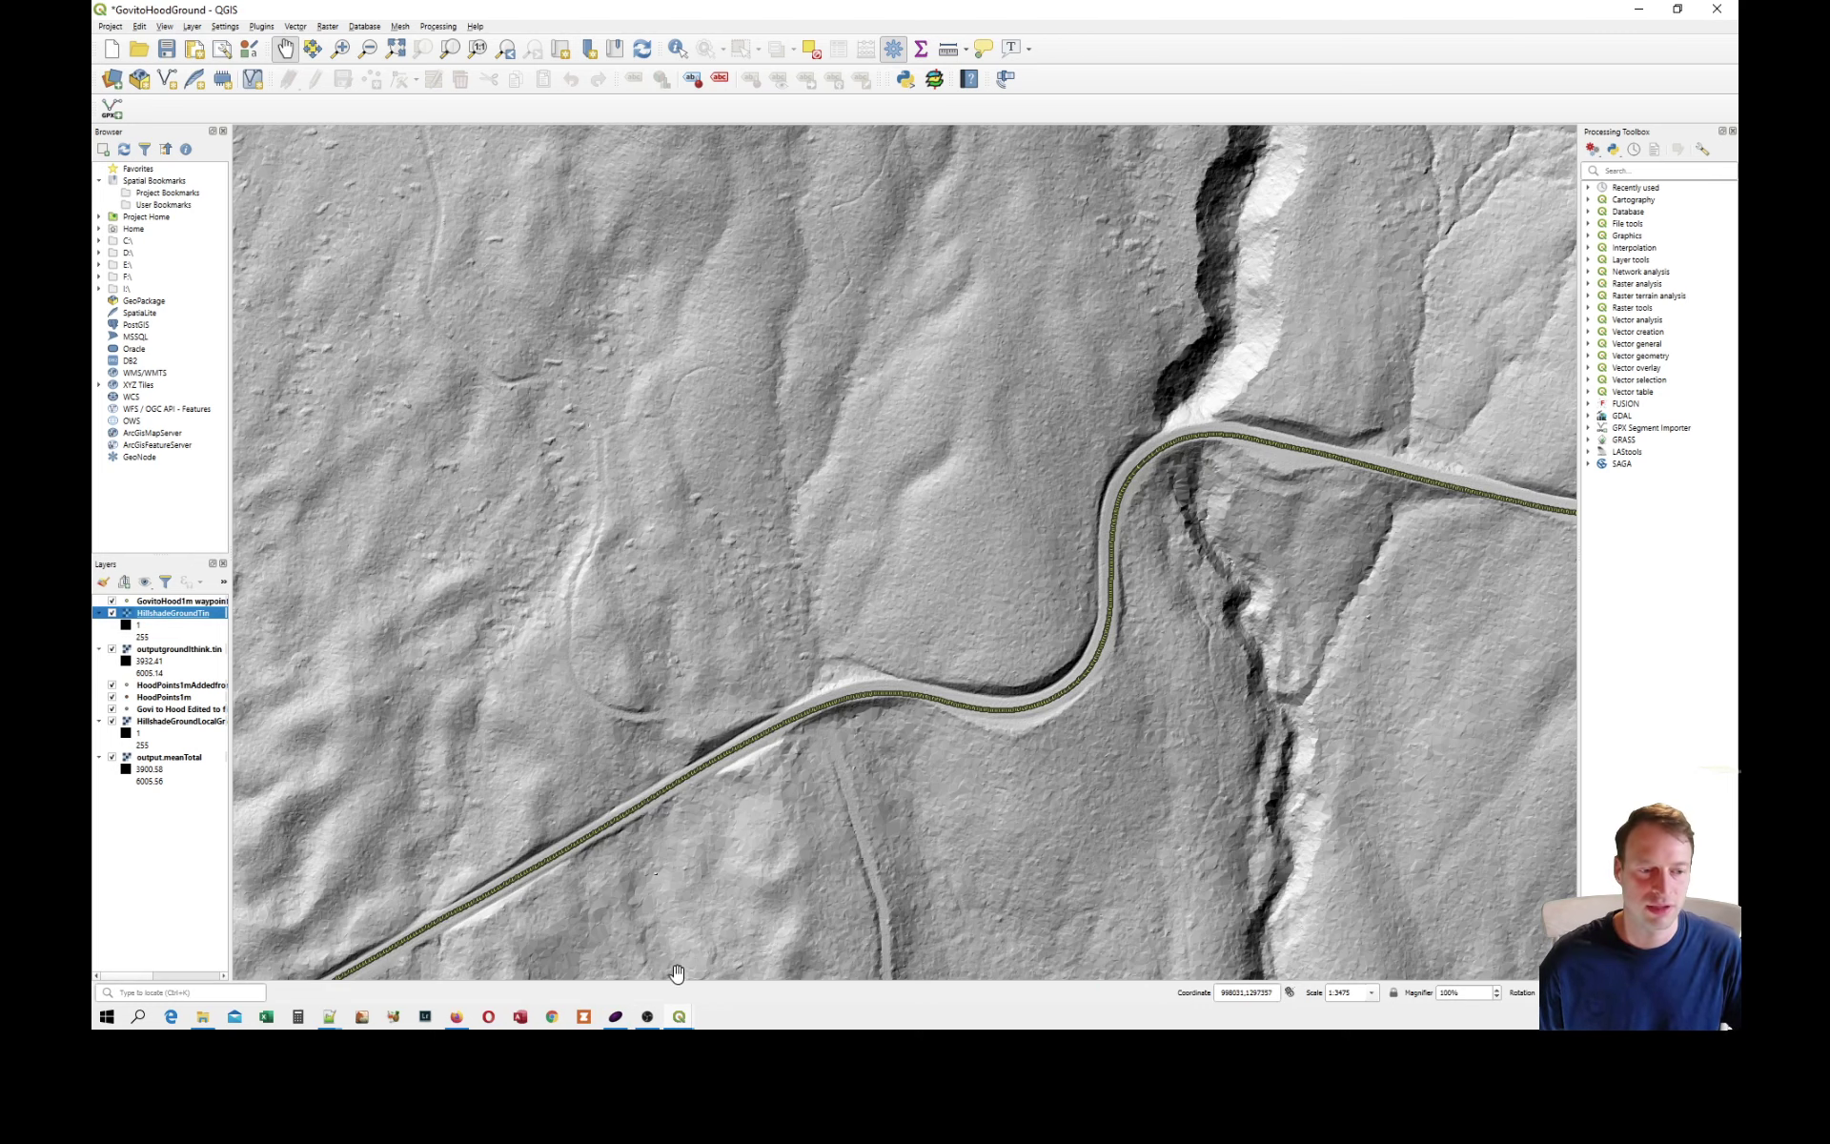
Switch back to the Govi to Hoo works project and examine how its route points follow the road across the hillshade.
{"action": "left_click", "coordinate": [678, 1020]}
{"action": "left_click", "coordinate": [585, 959]}
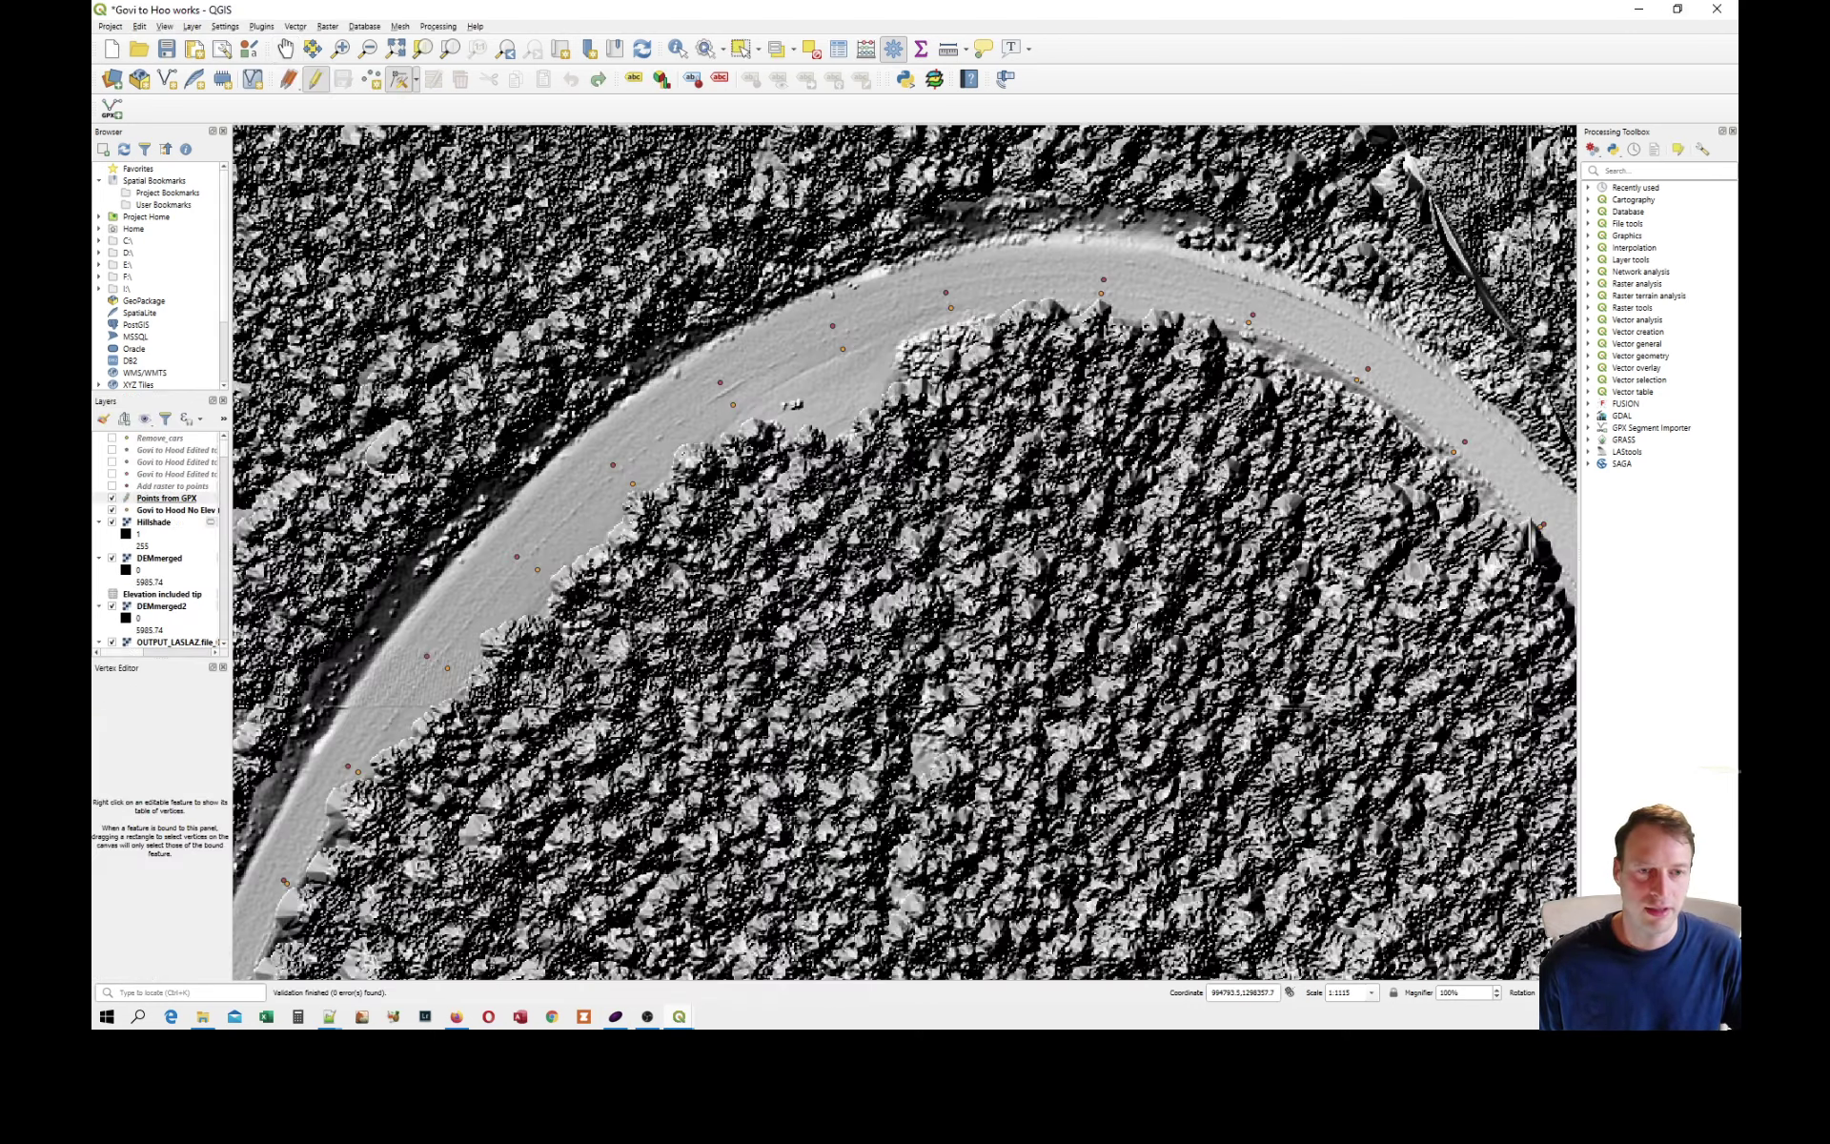
{"action": "scroll", "coordinate": [880, 561], "scroll_direction": "down", "scroll_amount": 2}
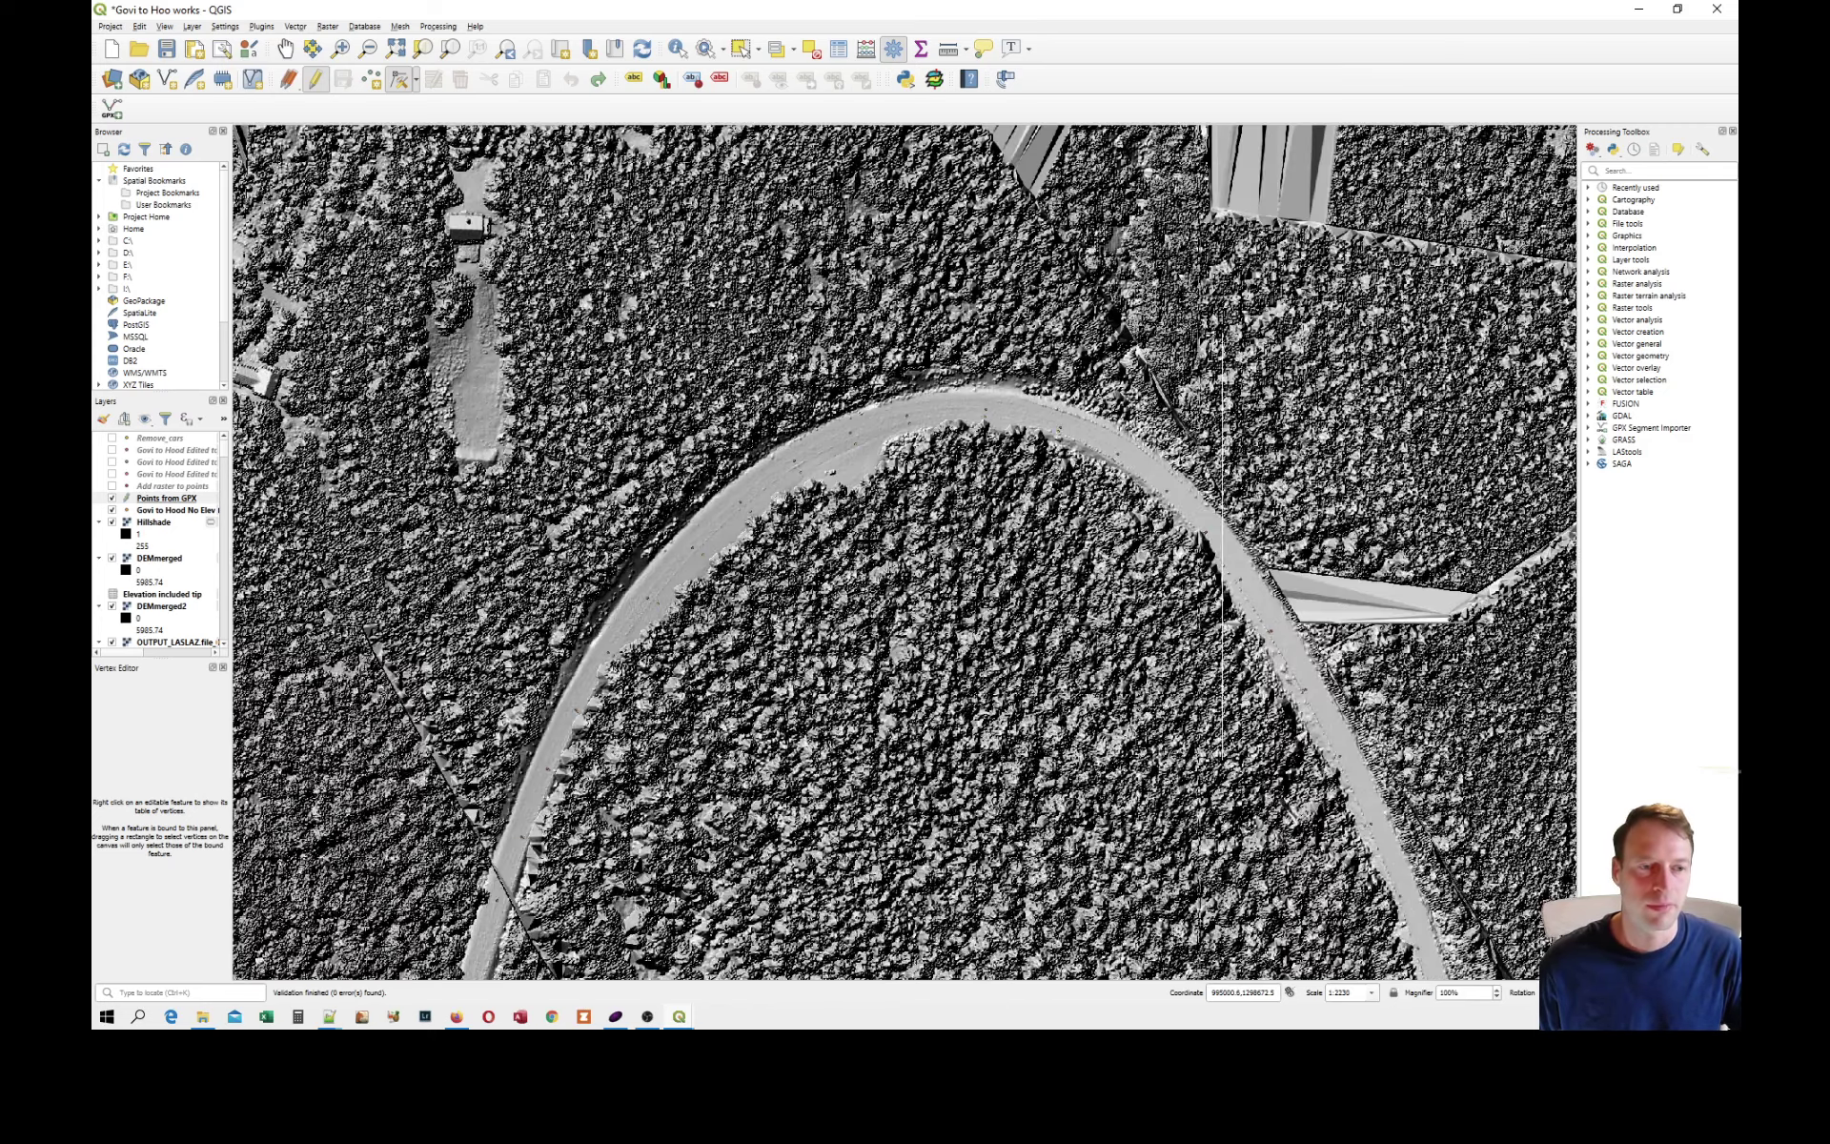
{"action": "scroll", "coordinate": [882, 568], "scroll_direction": "down", "scroll_amount": 1}
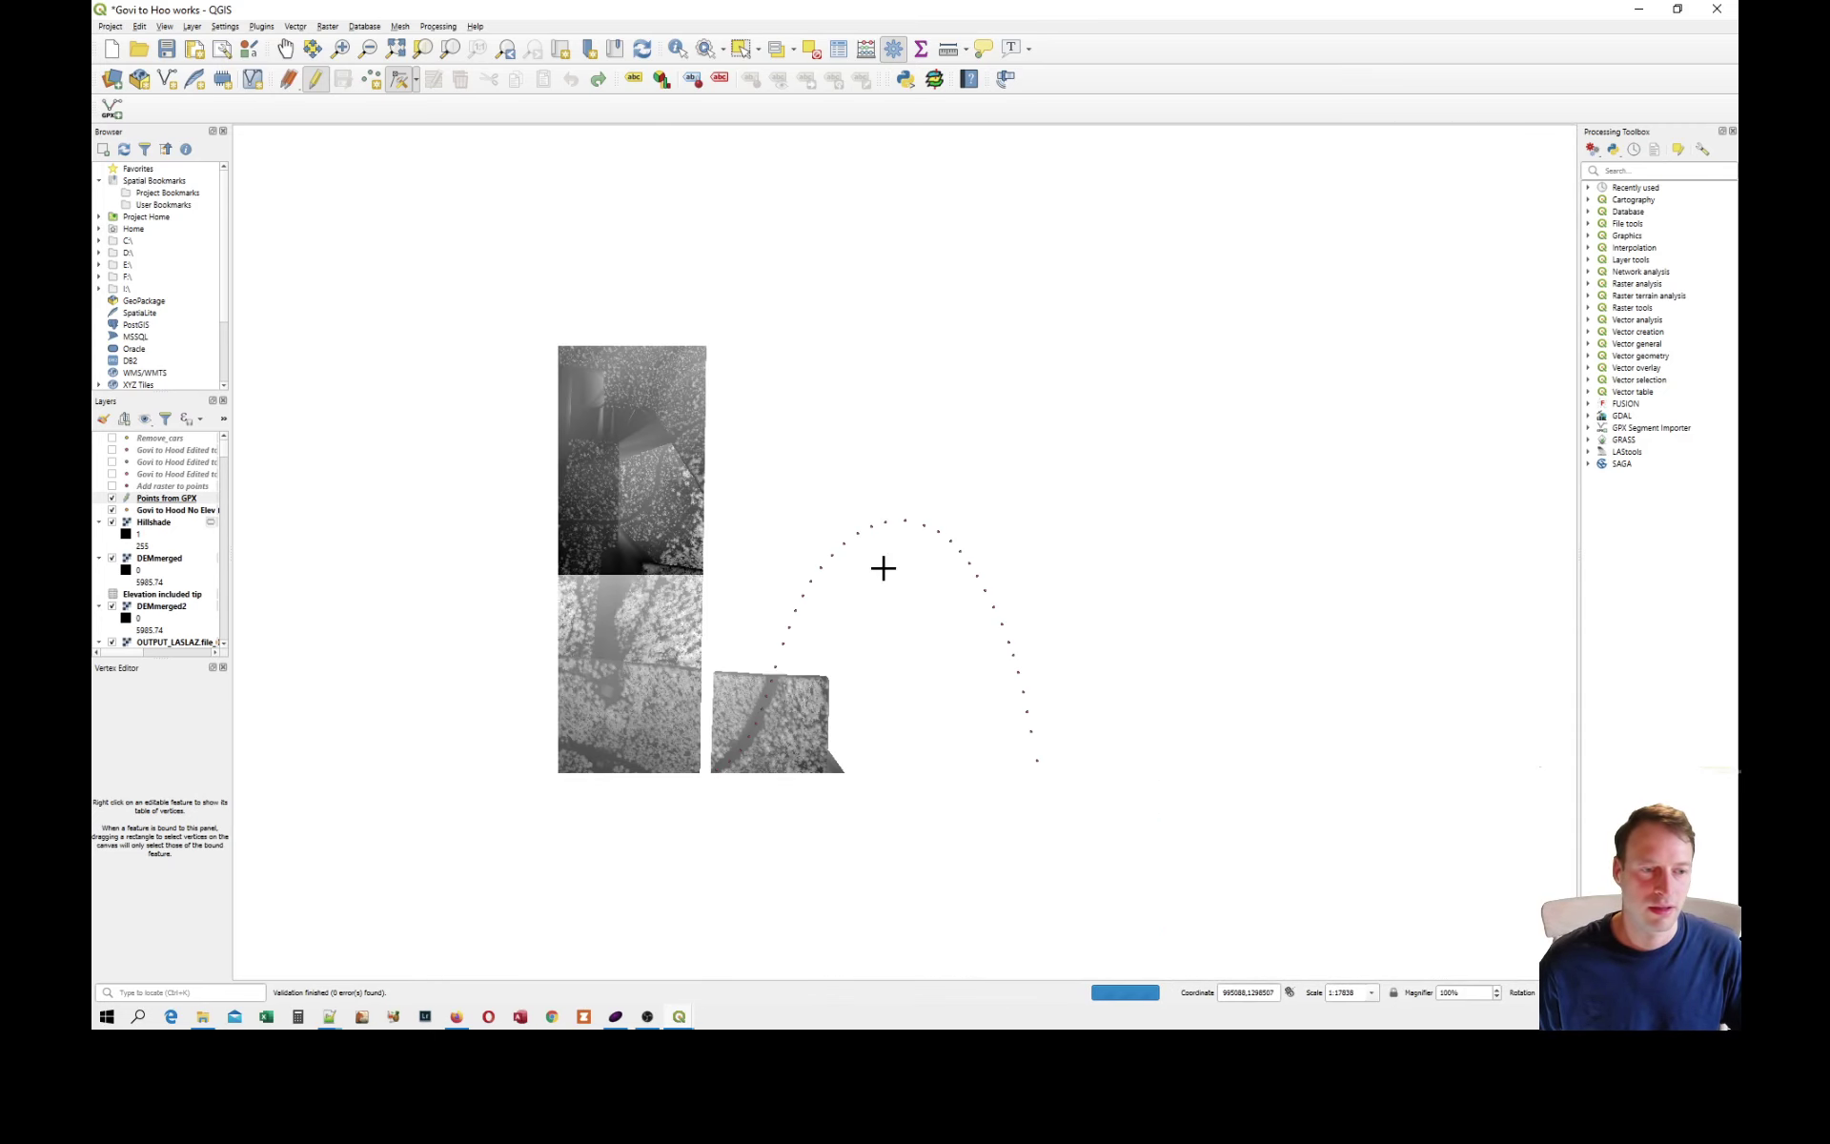
{"action": "scroll", "coordinate": [785, 572], "scroll_direction": "down", "scroll_amount": 1}
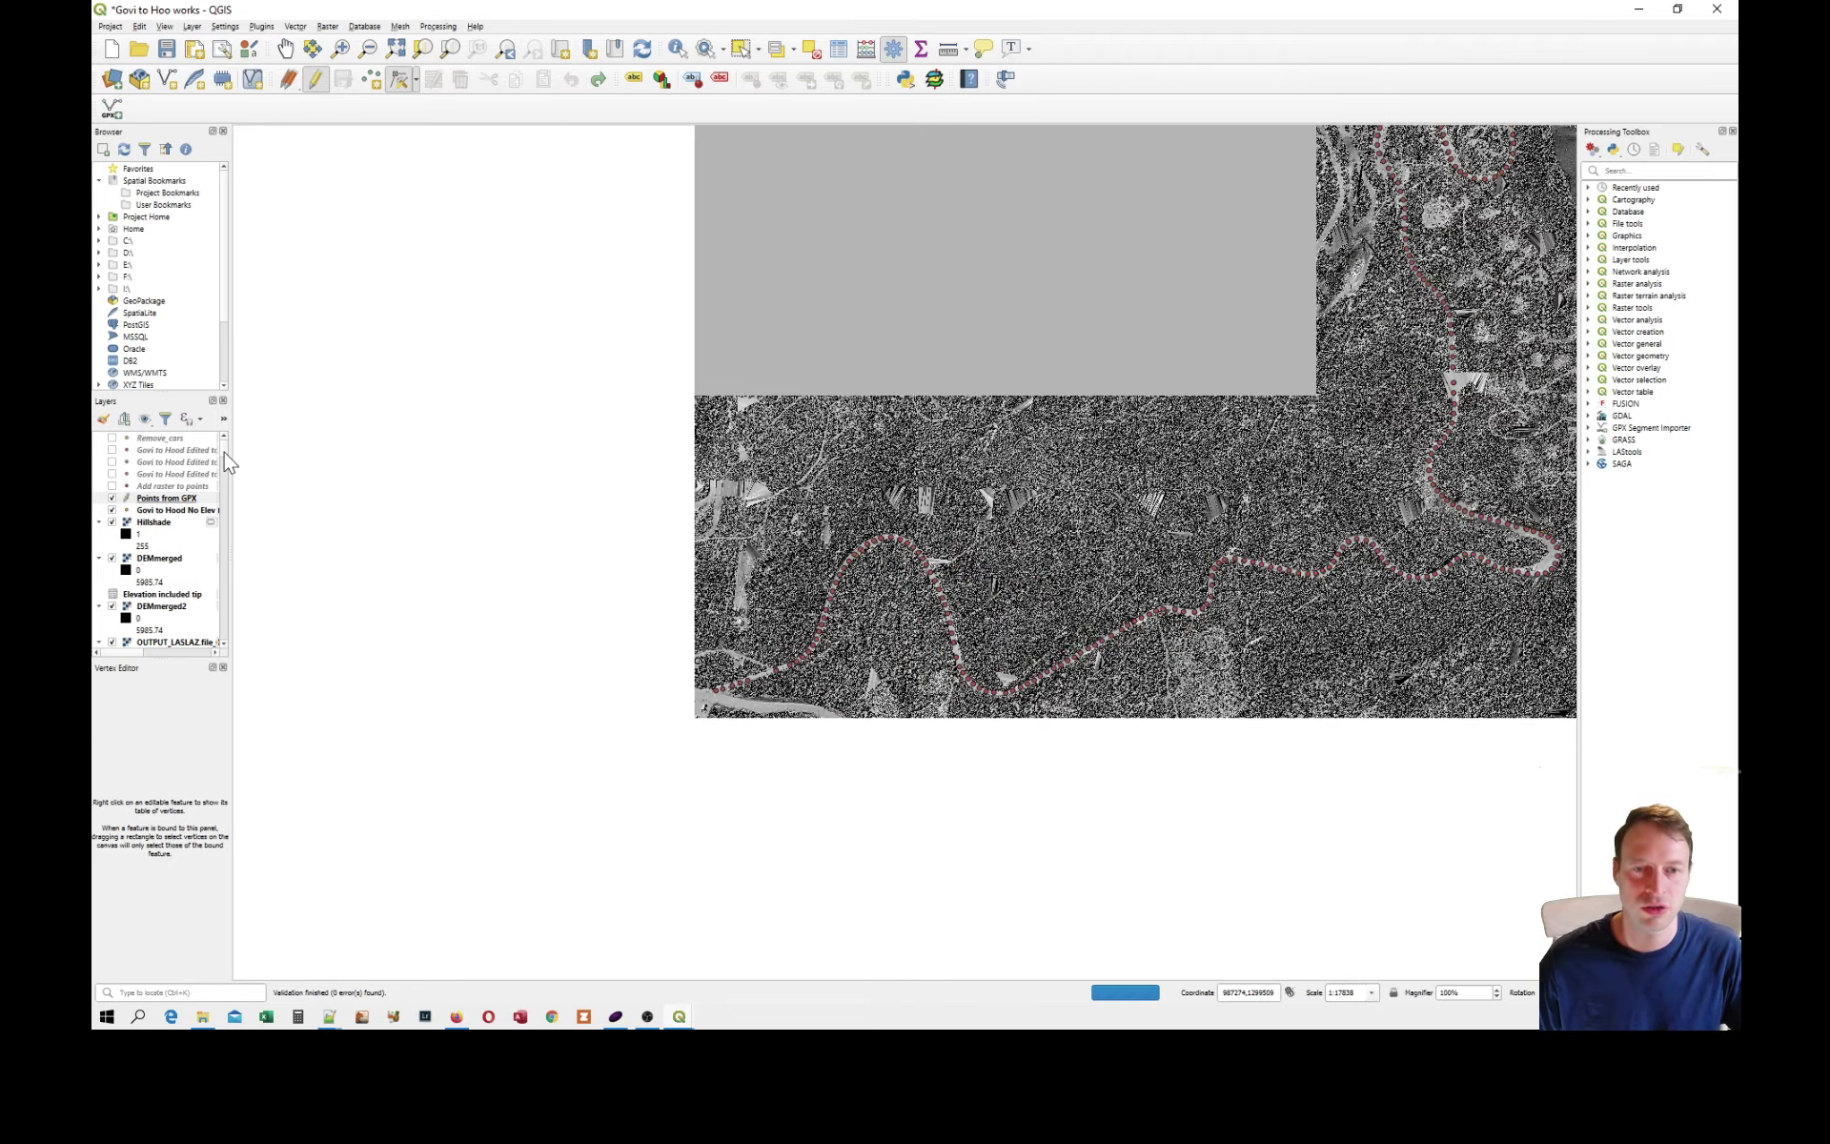
{"action": "mouse_move", "coordinate": [224, 477]}
{"action": "left_mouse_down"}
{"action": "mouse_move", "coordinate": [229, 523]}
{"action": "mouse_move", "coordinate": [233, 461]}
{"action": "left_mouse_up"}
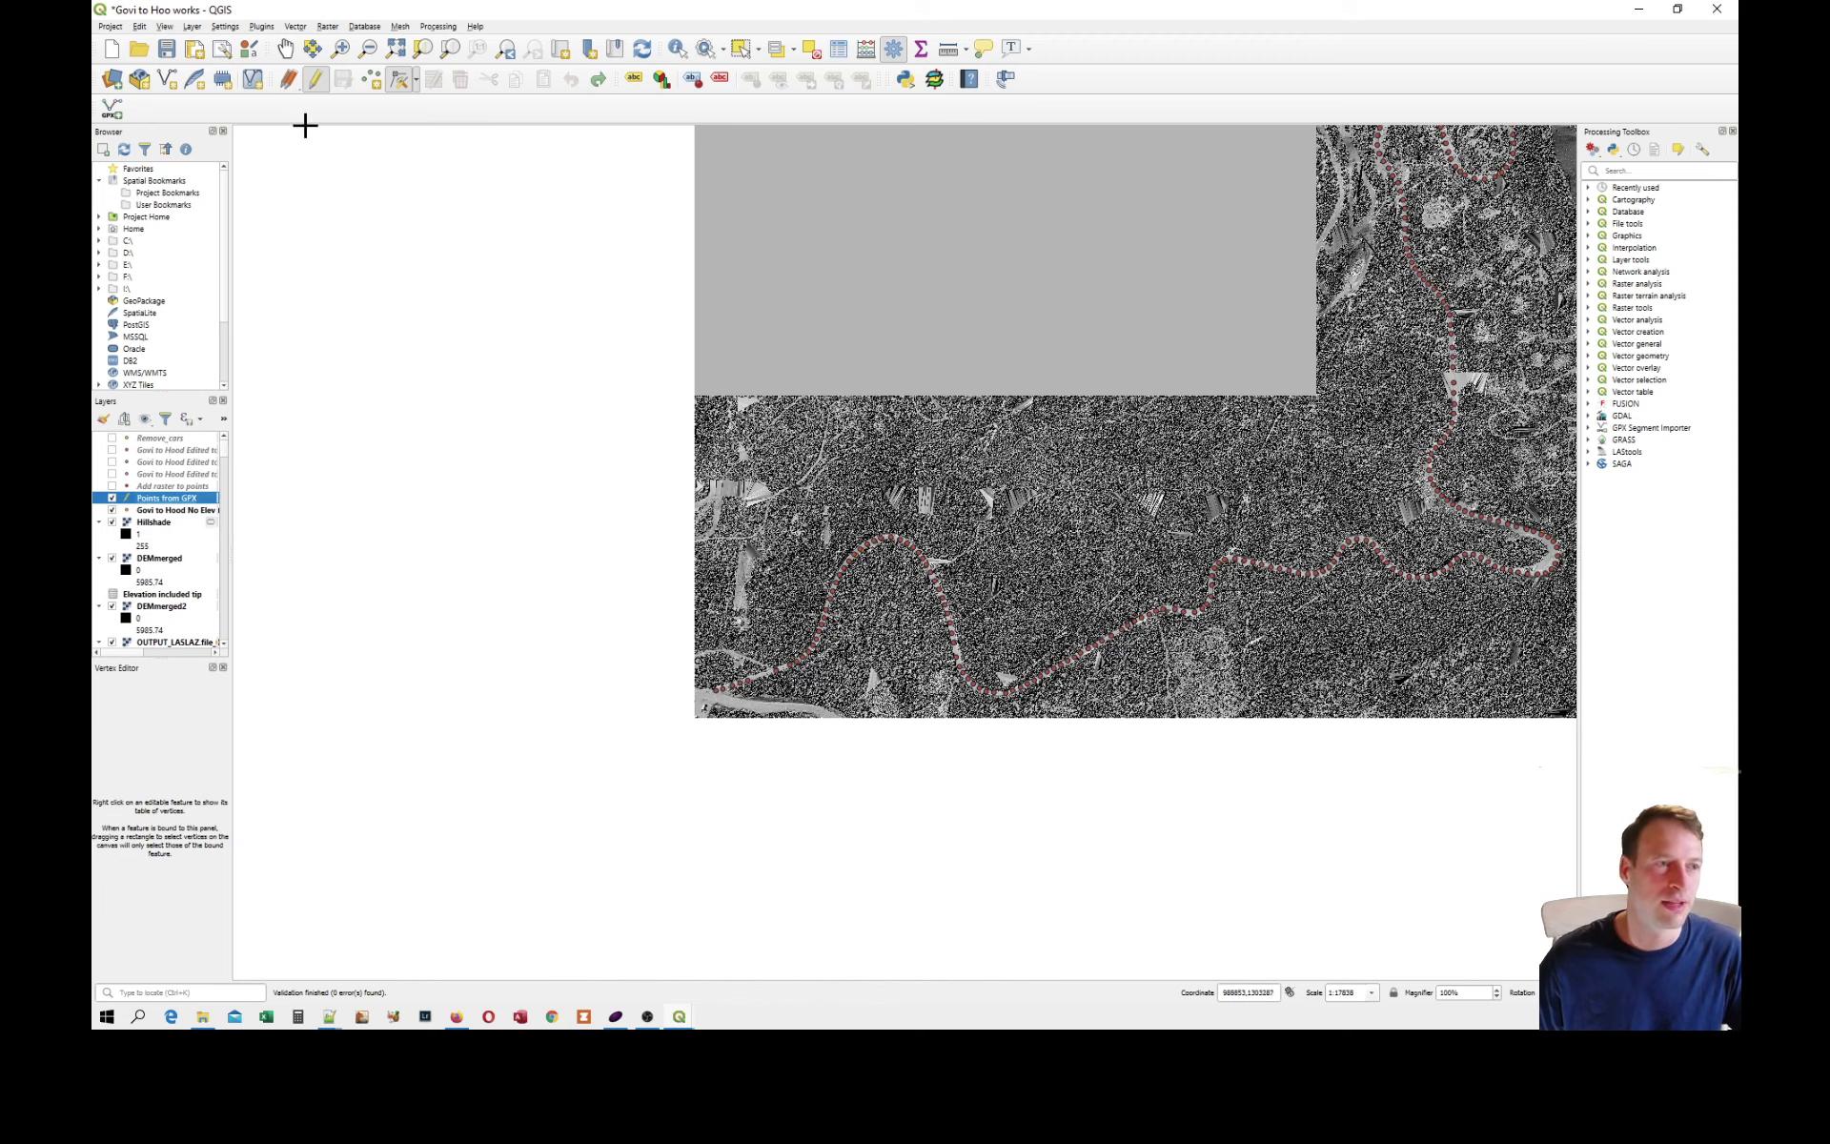
Look up LAStools among all available QGIS plugins and show its description.
{"action": "left_click", "coordinate": [262, 28]}
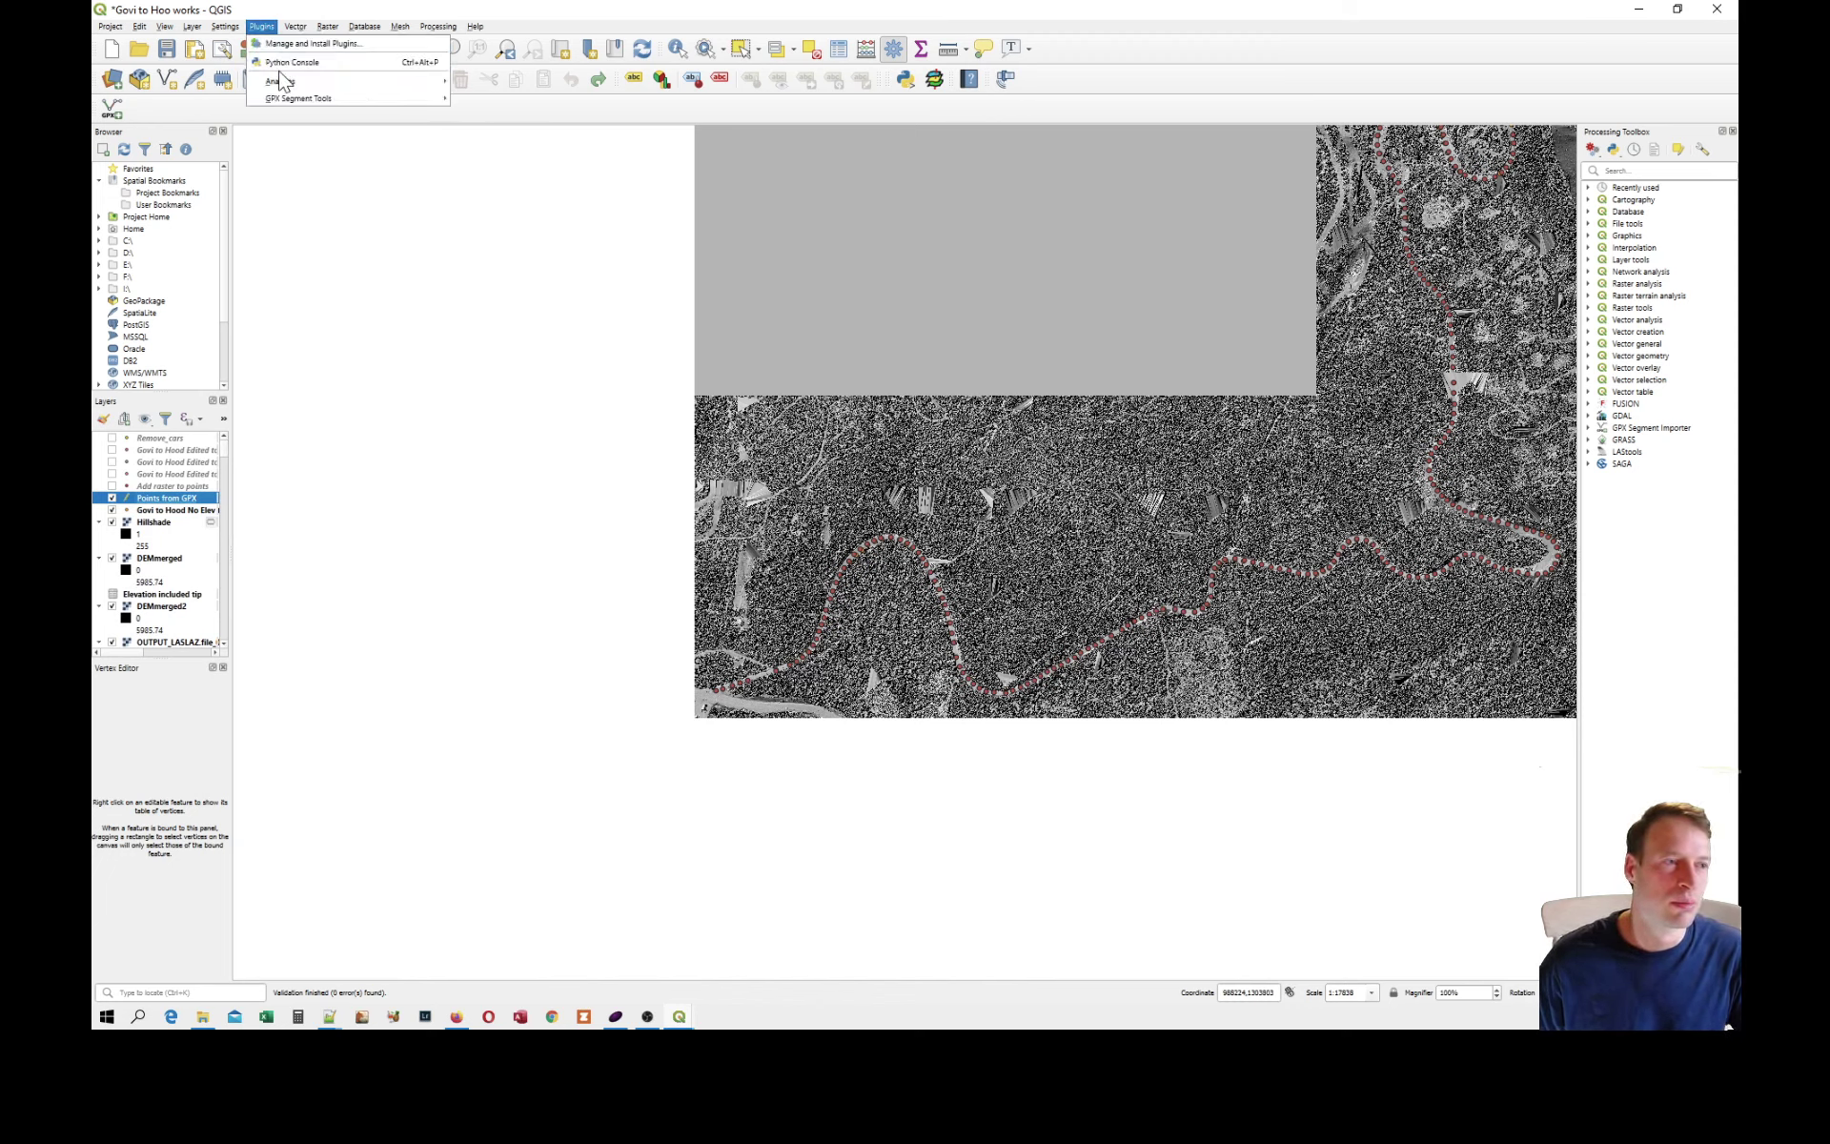
{"action": "left_click", "coordinate": [289, 48]}
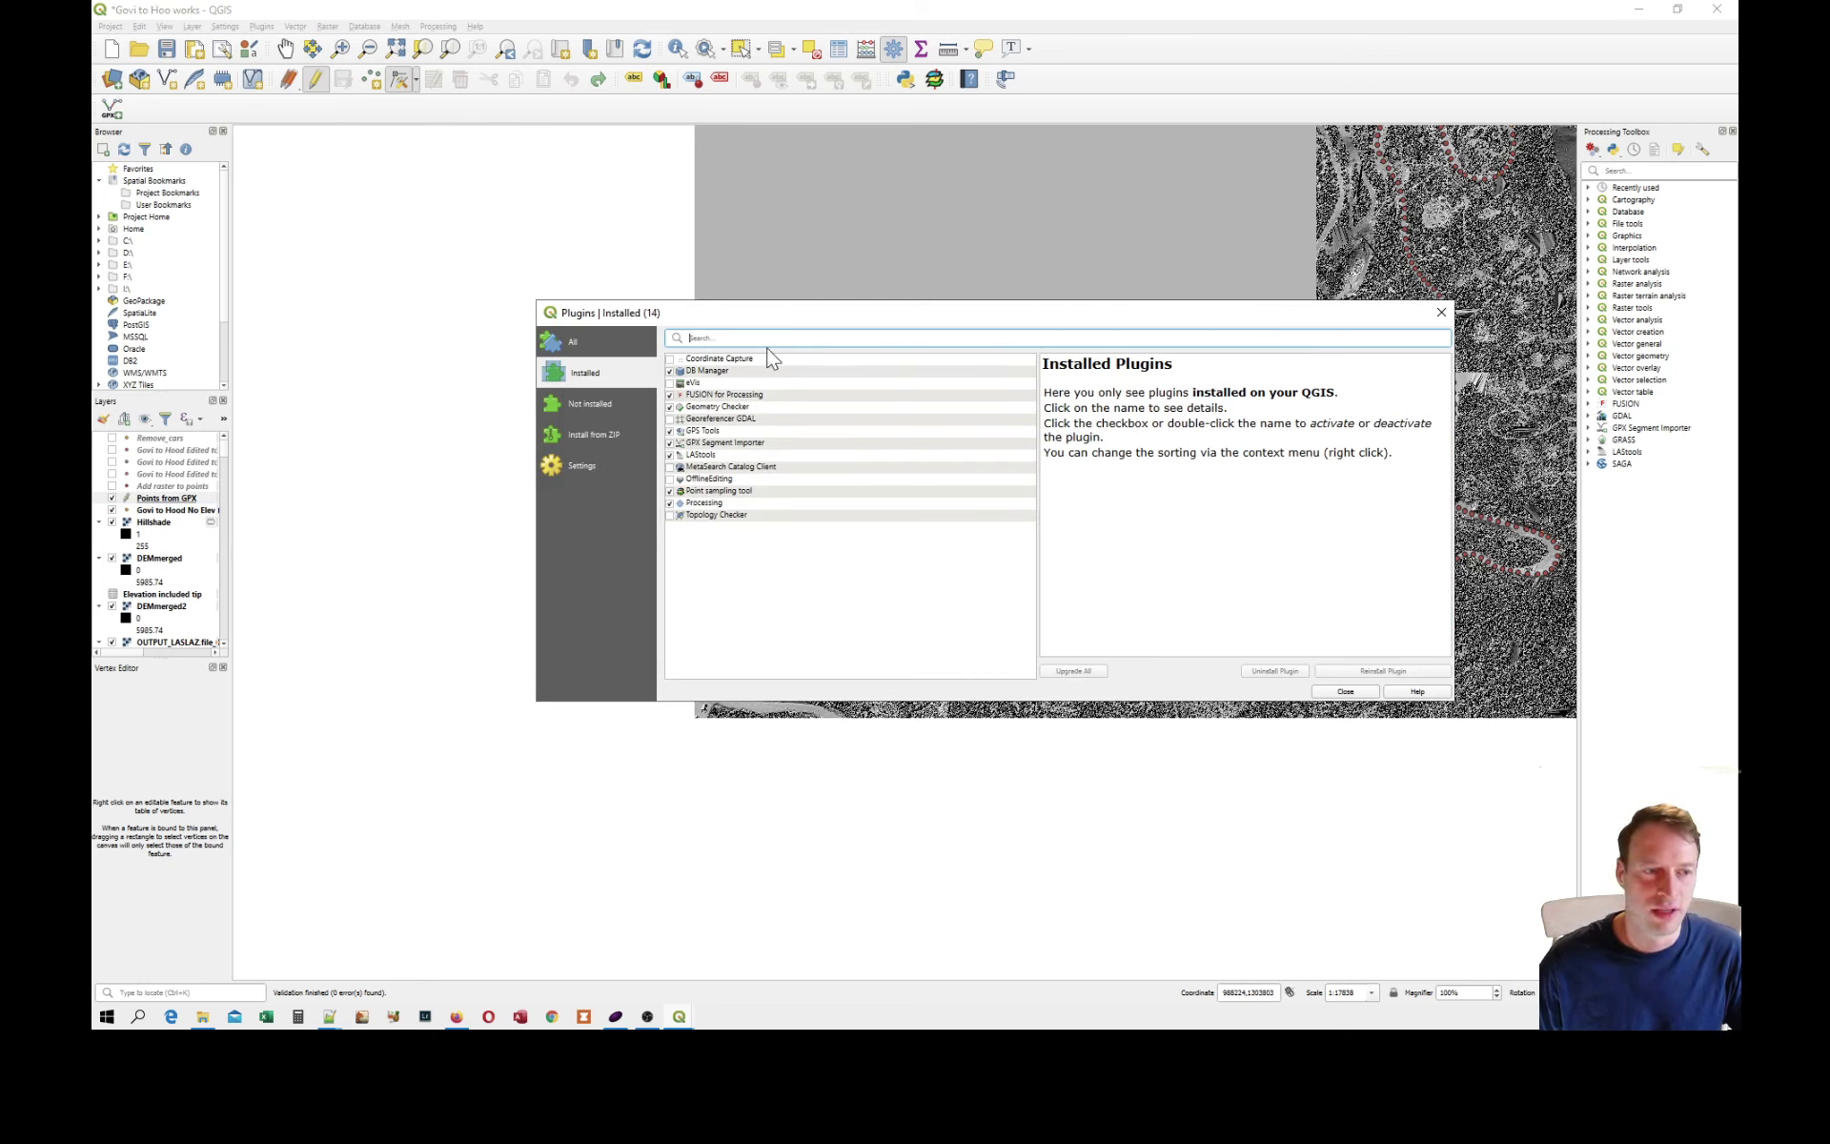
{"action": "left_click", "coordinate": [564, 341]}
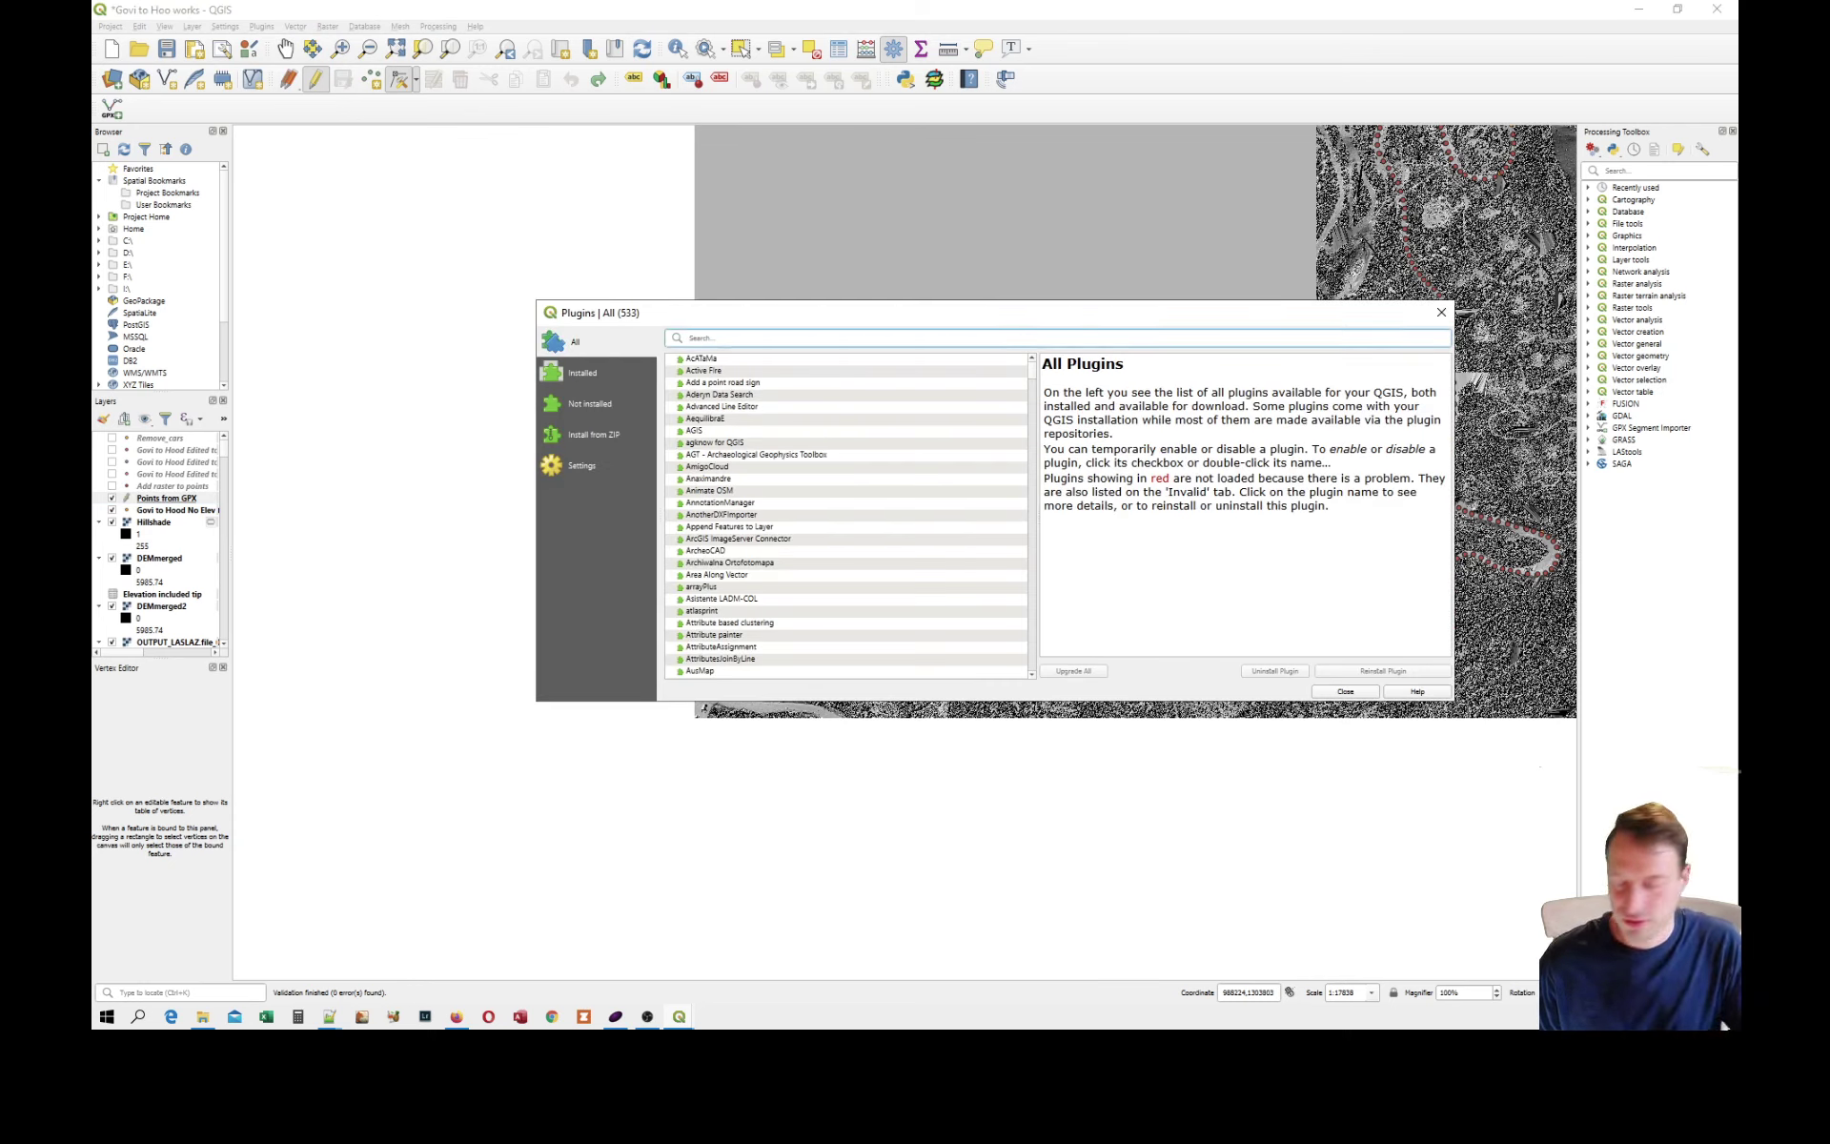
{"action": "type", "text": "lastoo"}
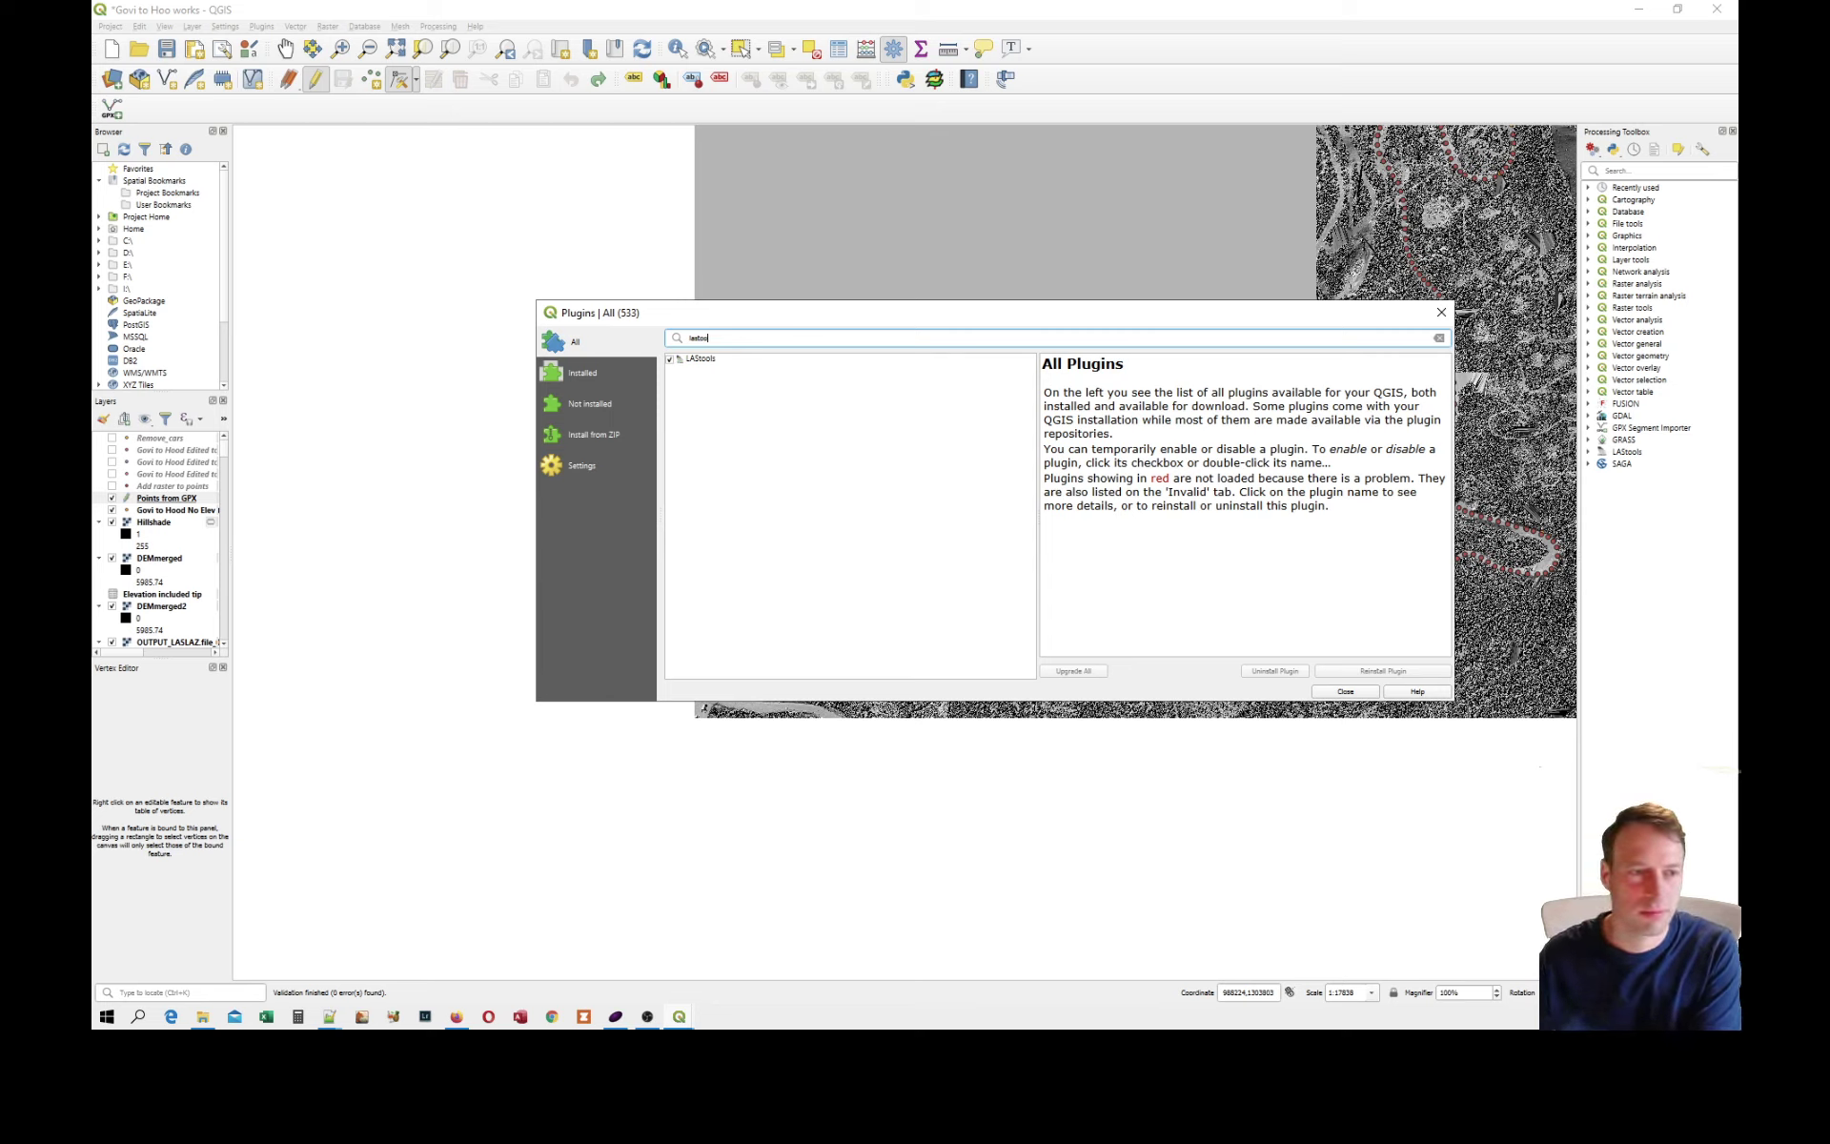
{"action": "left_click", "coordinate": [700, 360]}
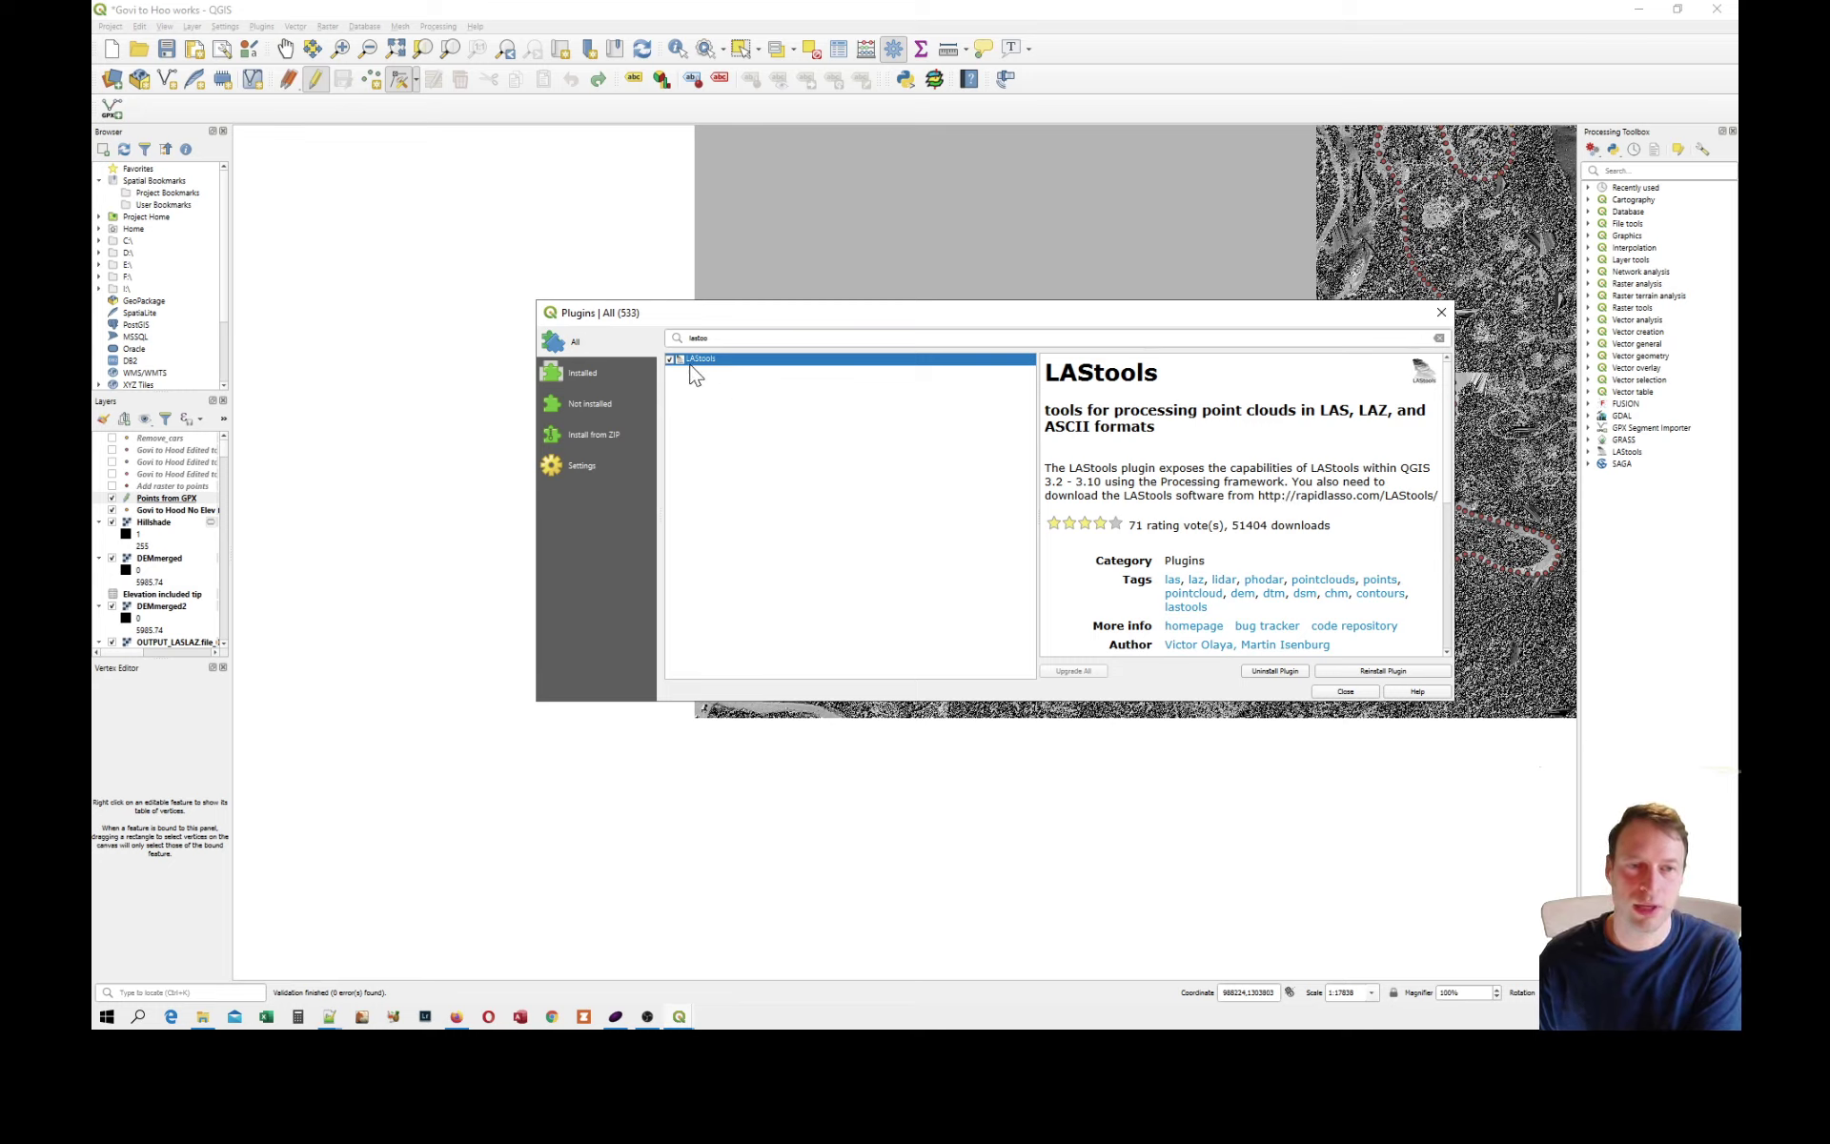
Look up the FUSION for Processing plugin and read its note on configuring FUSION in the Processing options.
{"action": "left_click", "coordinate": [711, 338]}
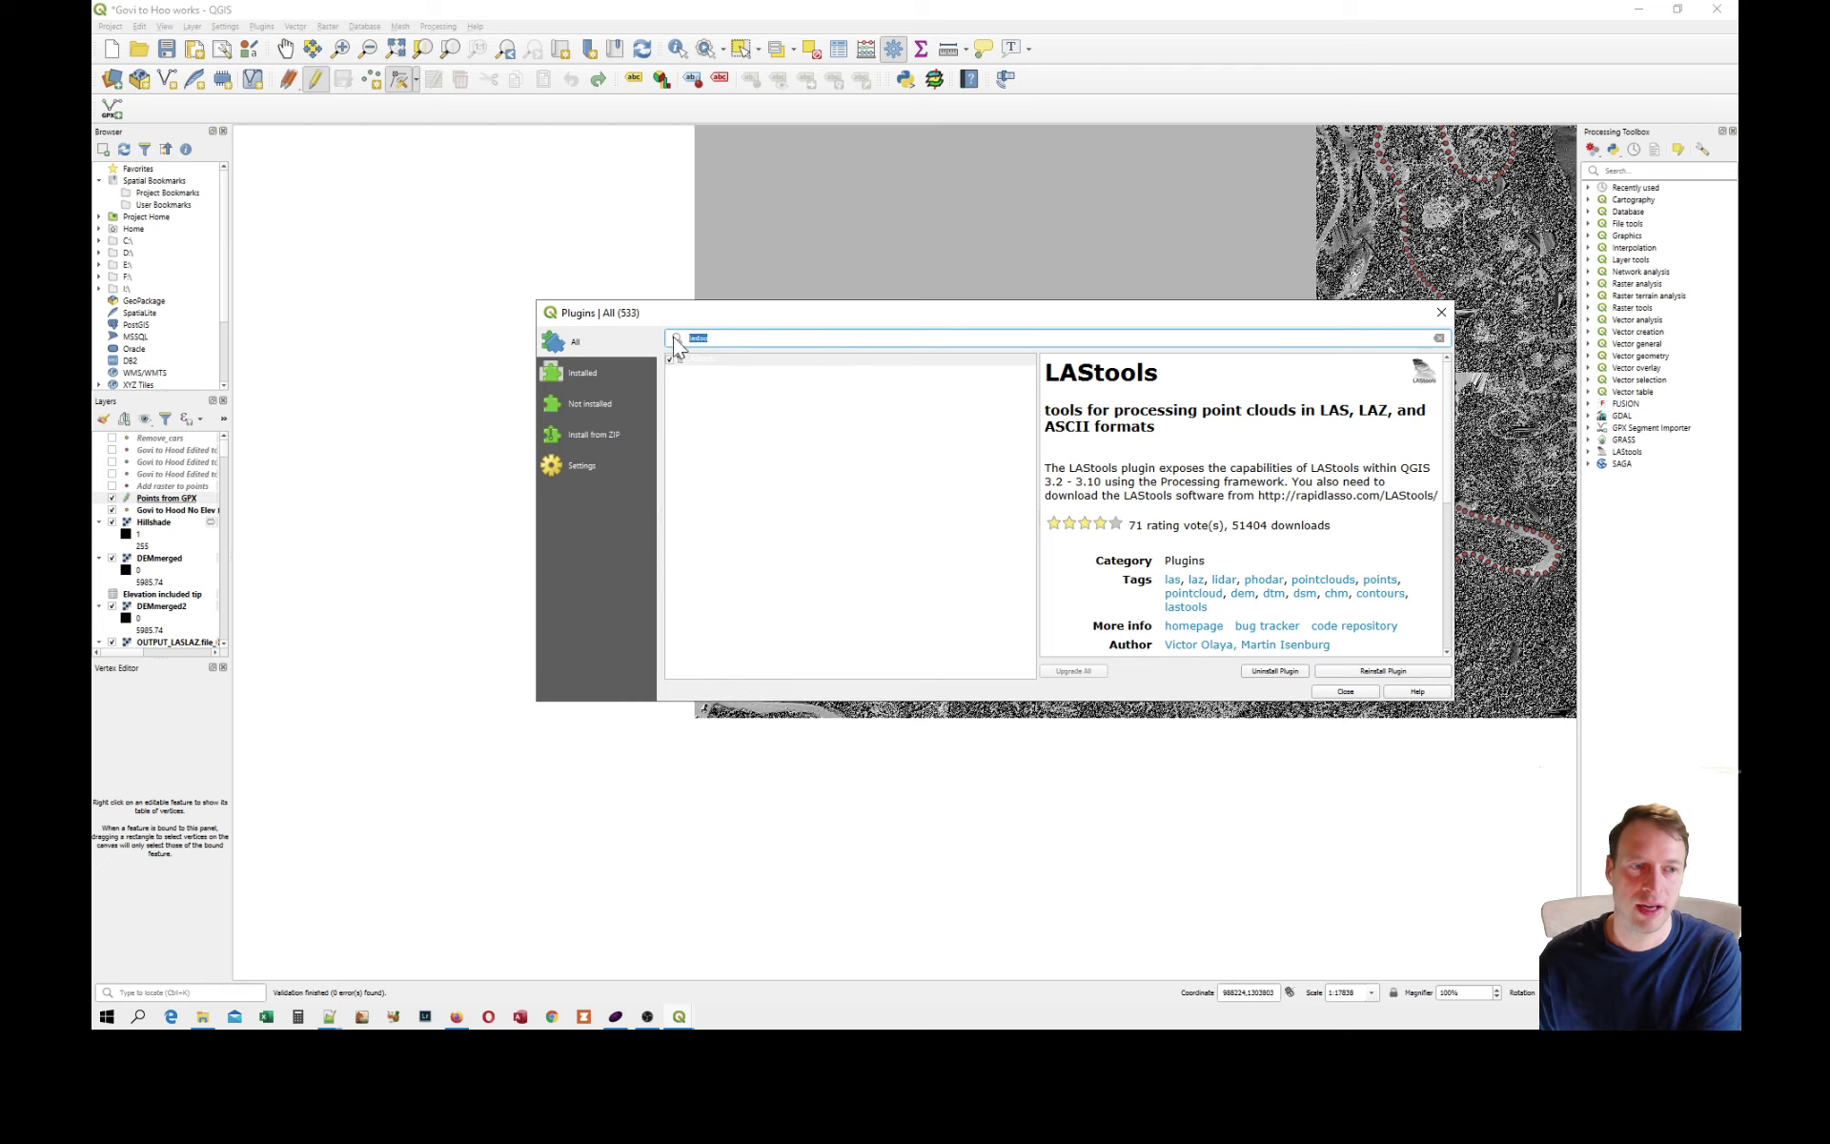
{"action": "type", "text": "fusin"}
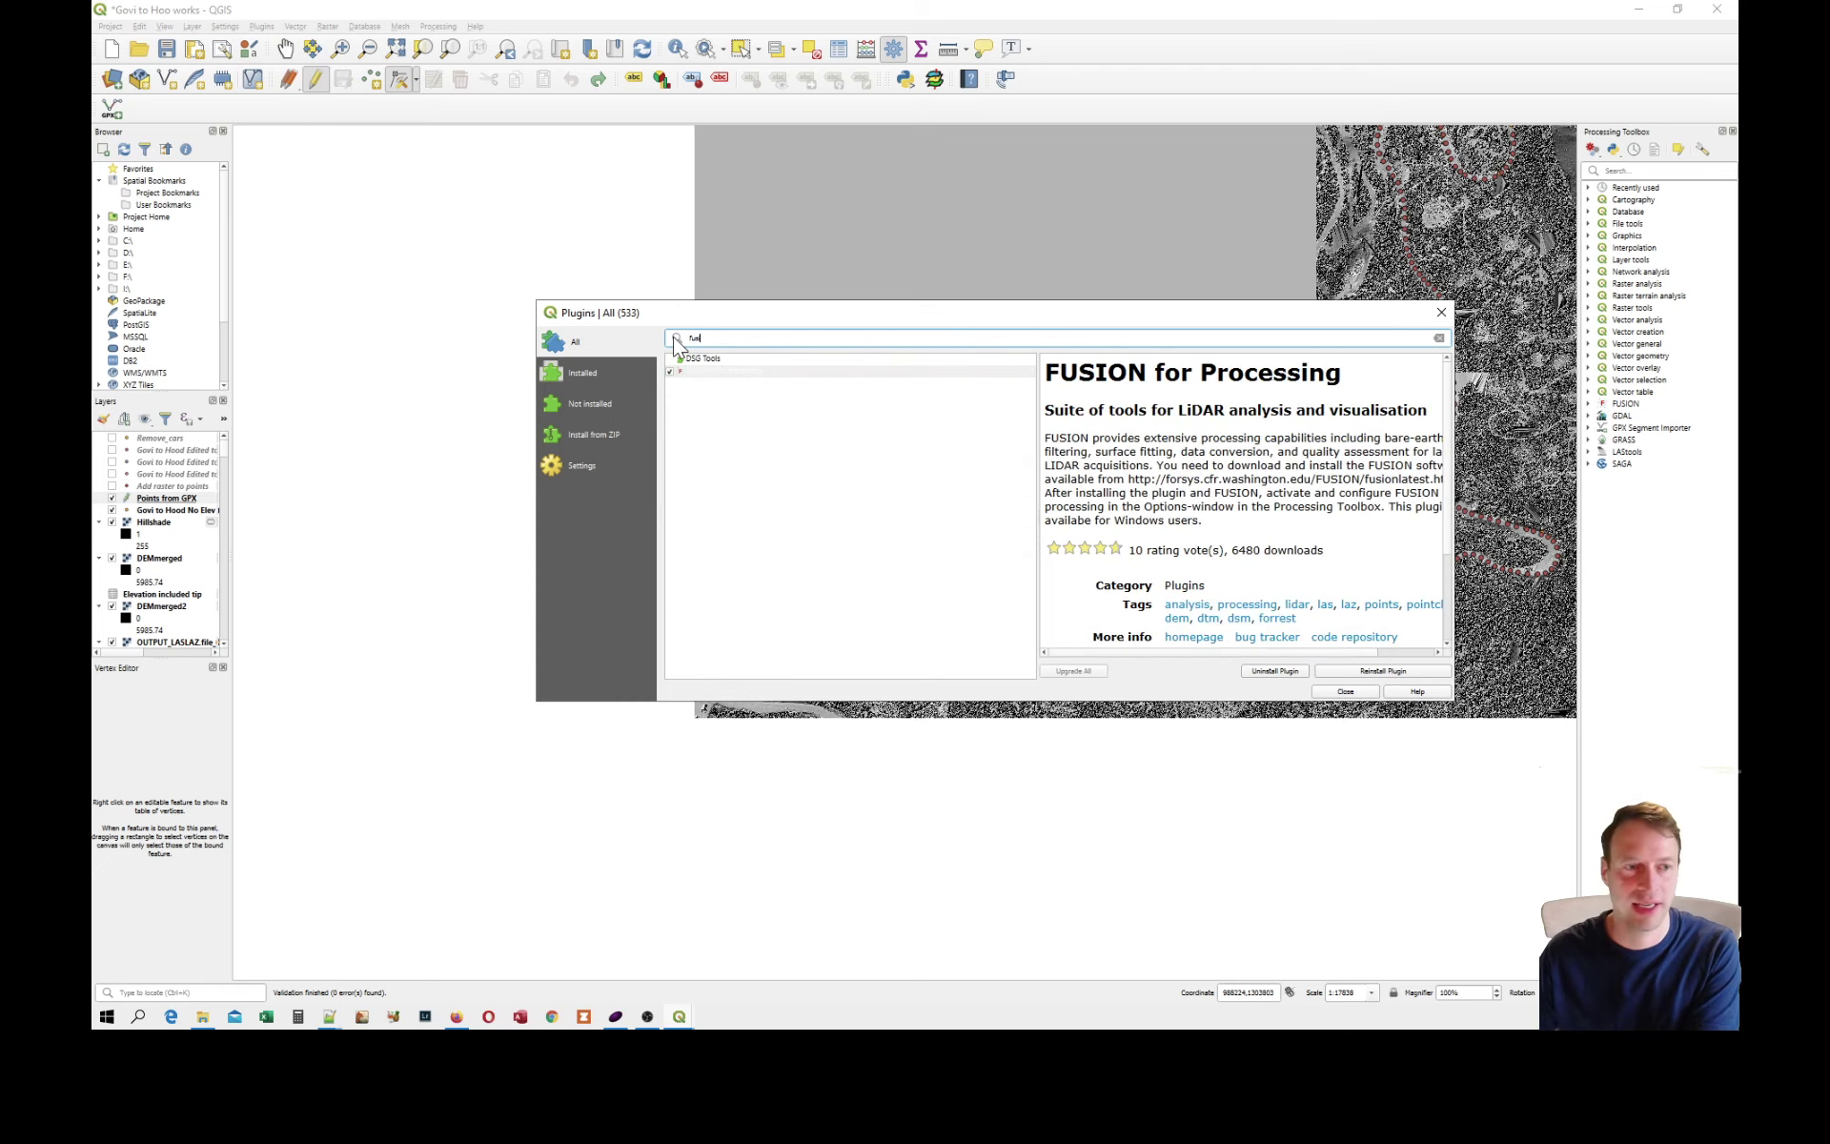
{"action": "key", "text": "BackSpace"}
{"action": "key", "text": "BackSpace"}
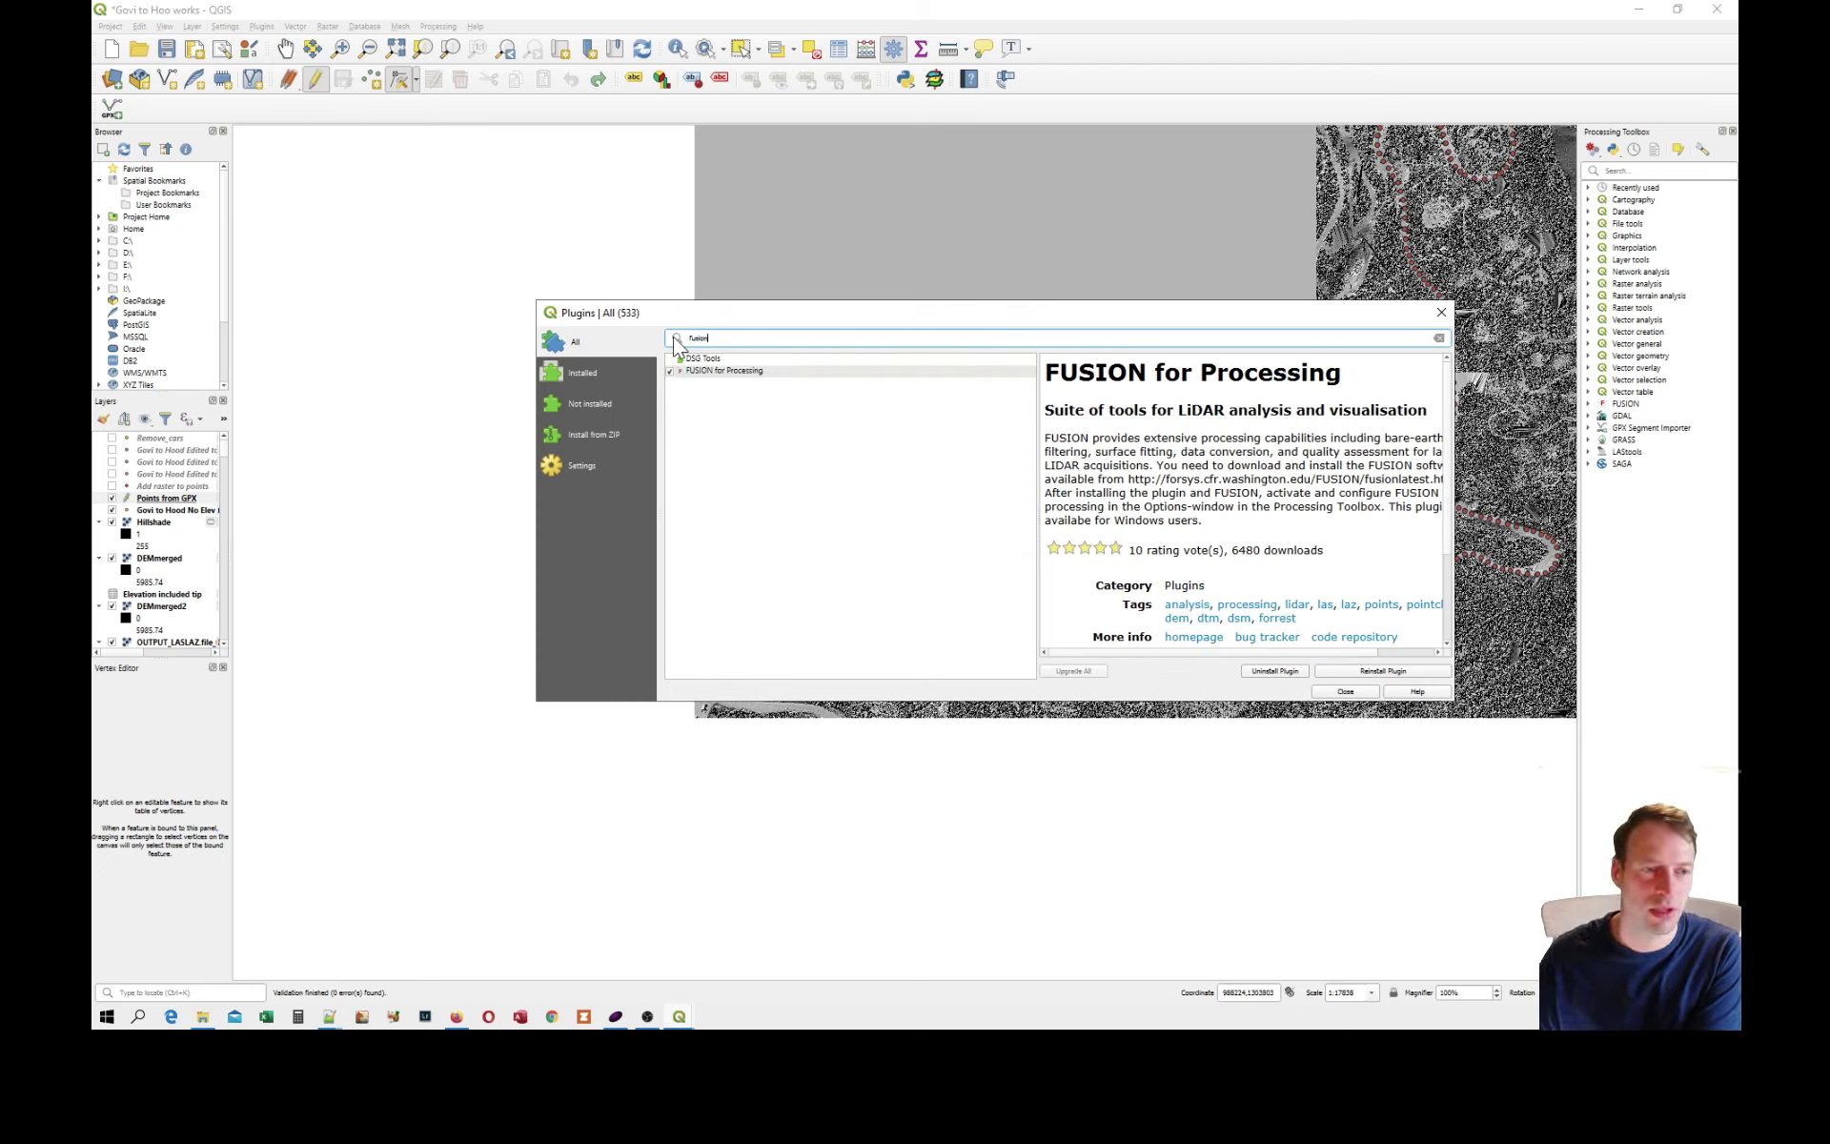
{"action": "left_click", "coordinate": [719, 376]}
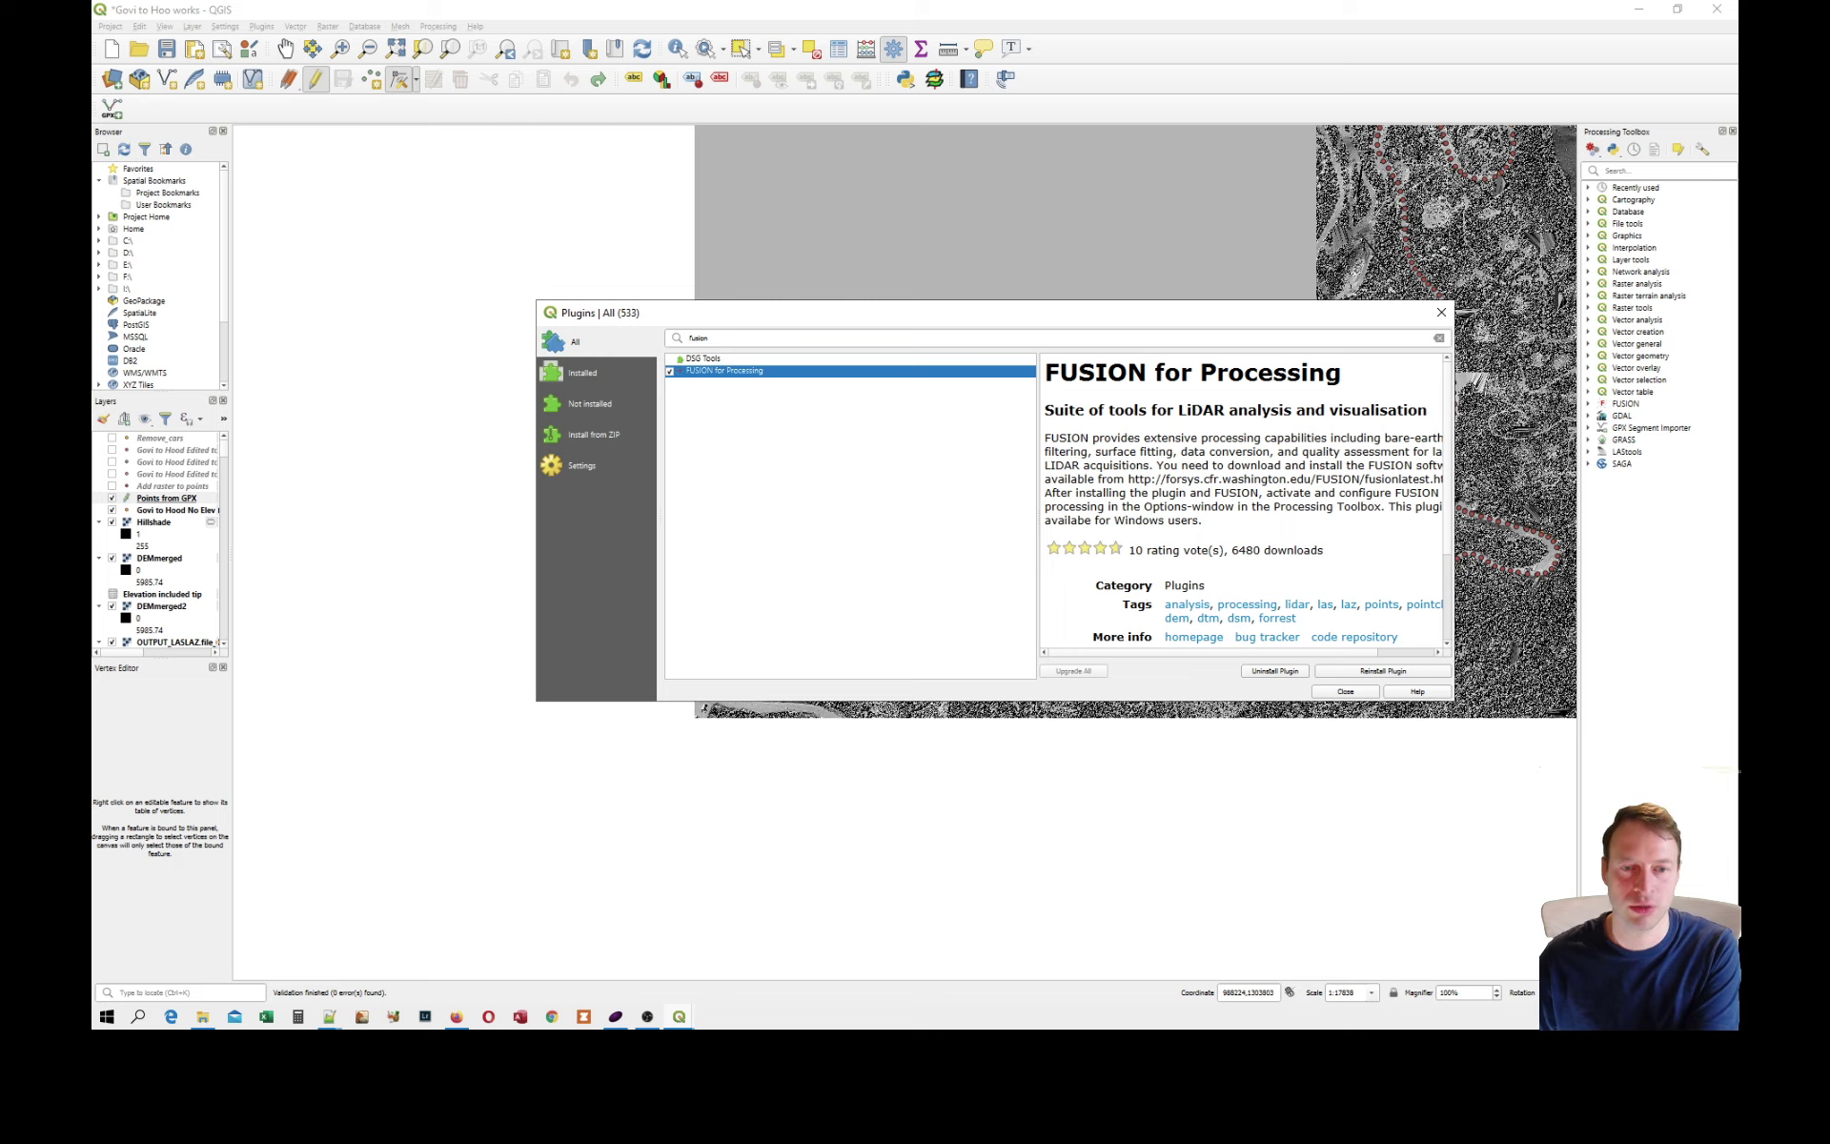
{"action": "left_click_drag", "start_coordinate": [1104, 506], "coordinate": [1370, 506]}
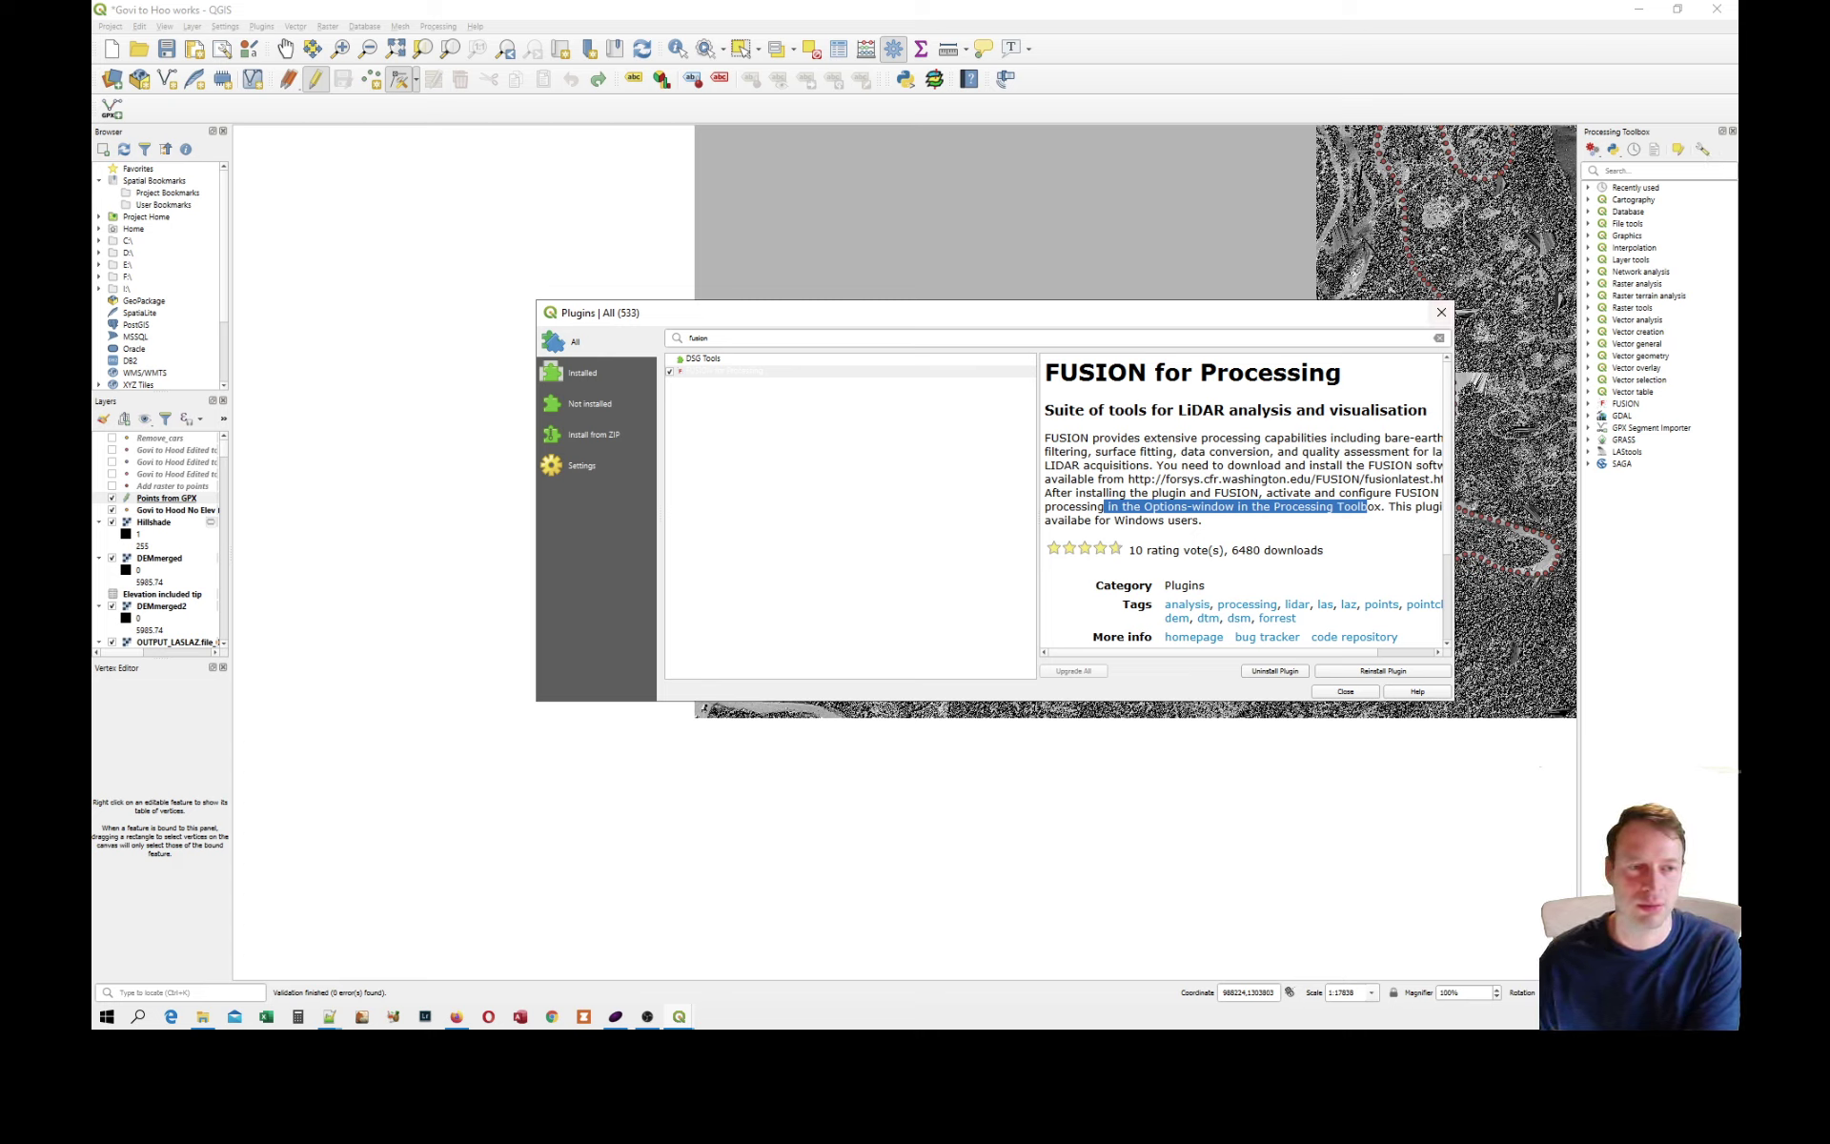
Search the plugins for gpx, show the GPX Segment Importer description and close the plugin manager.
{"action": "double_click", "coordinate": [698, 338]}
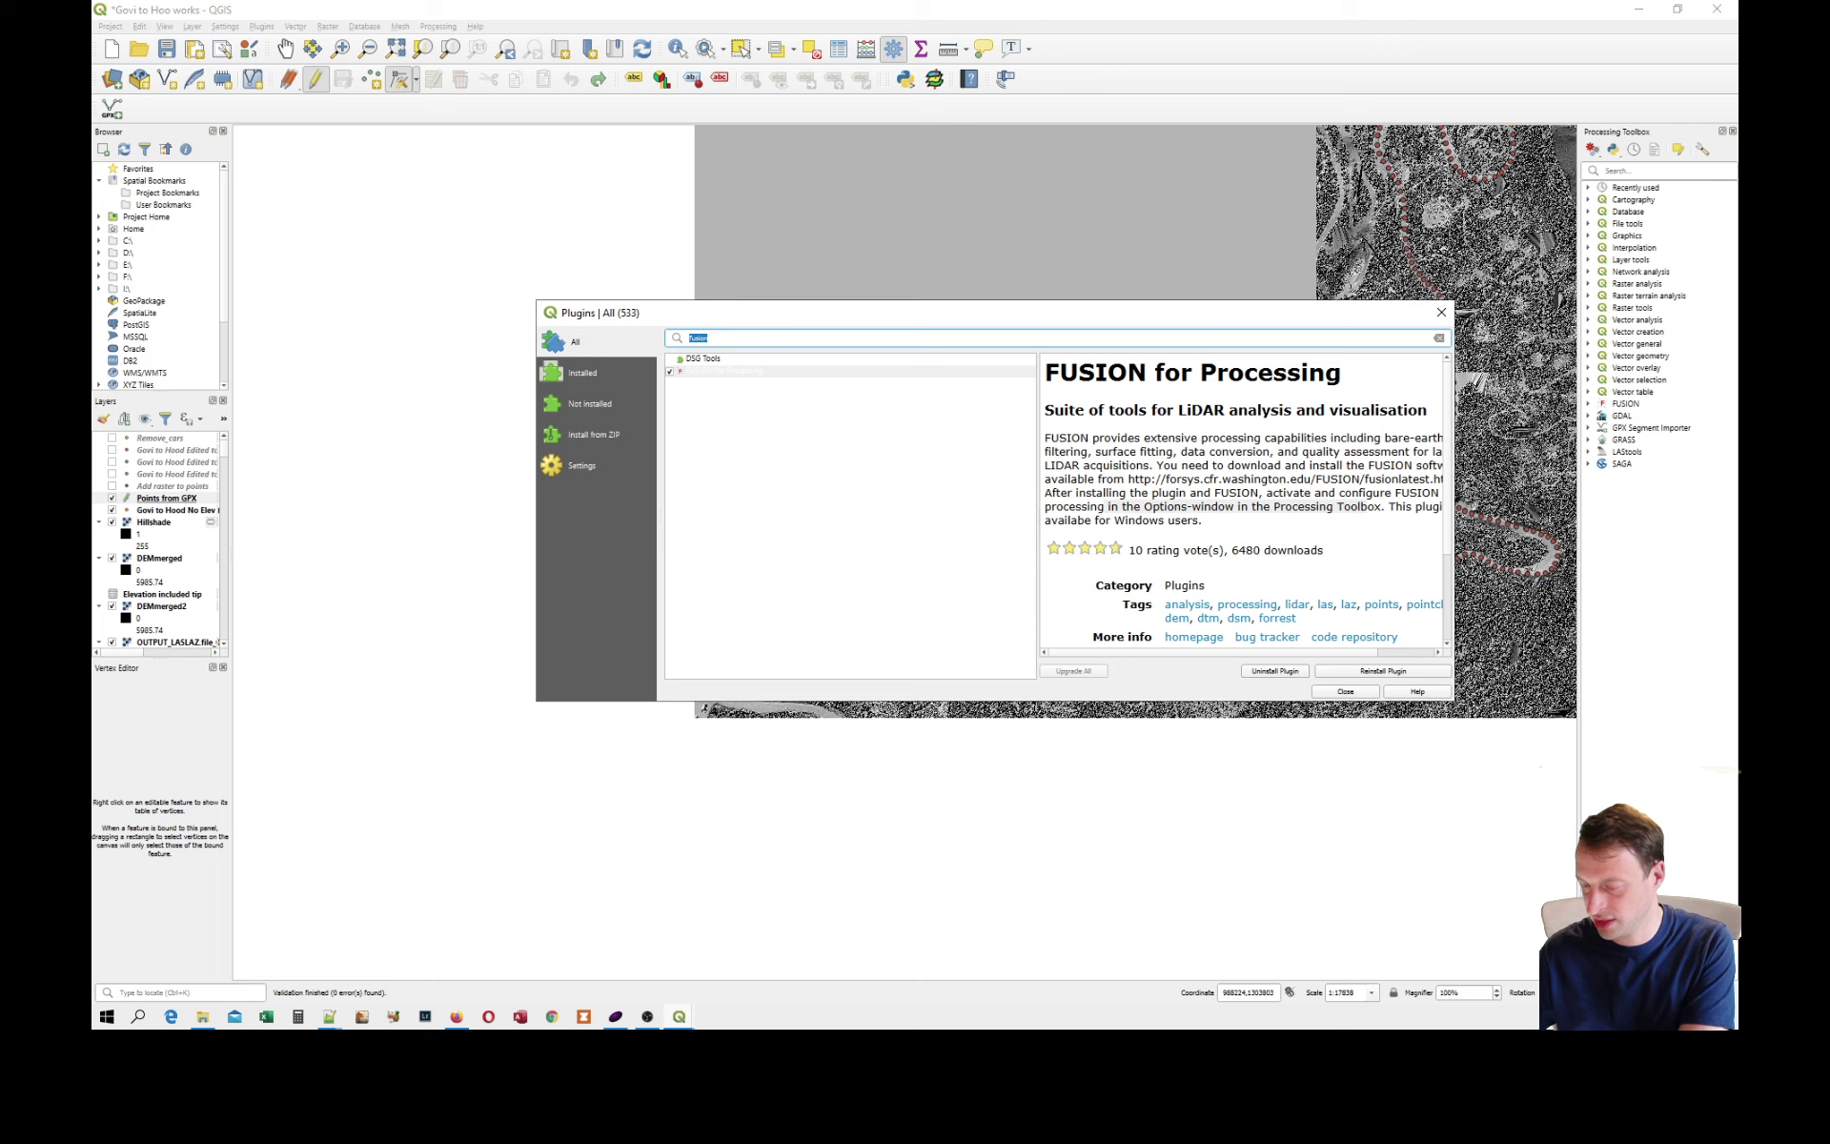
{"action": "type", "text": "gpx"}
{"action": "left_click", "coordinate": [705, 373]}
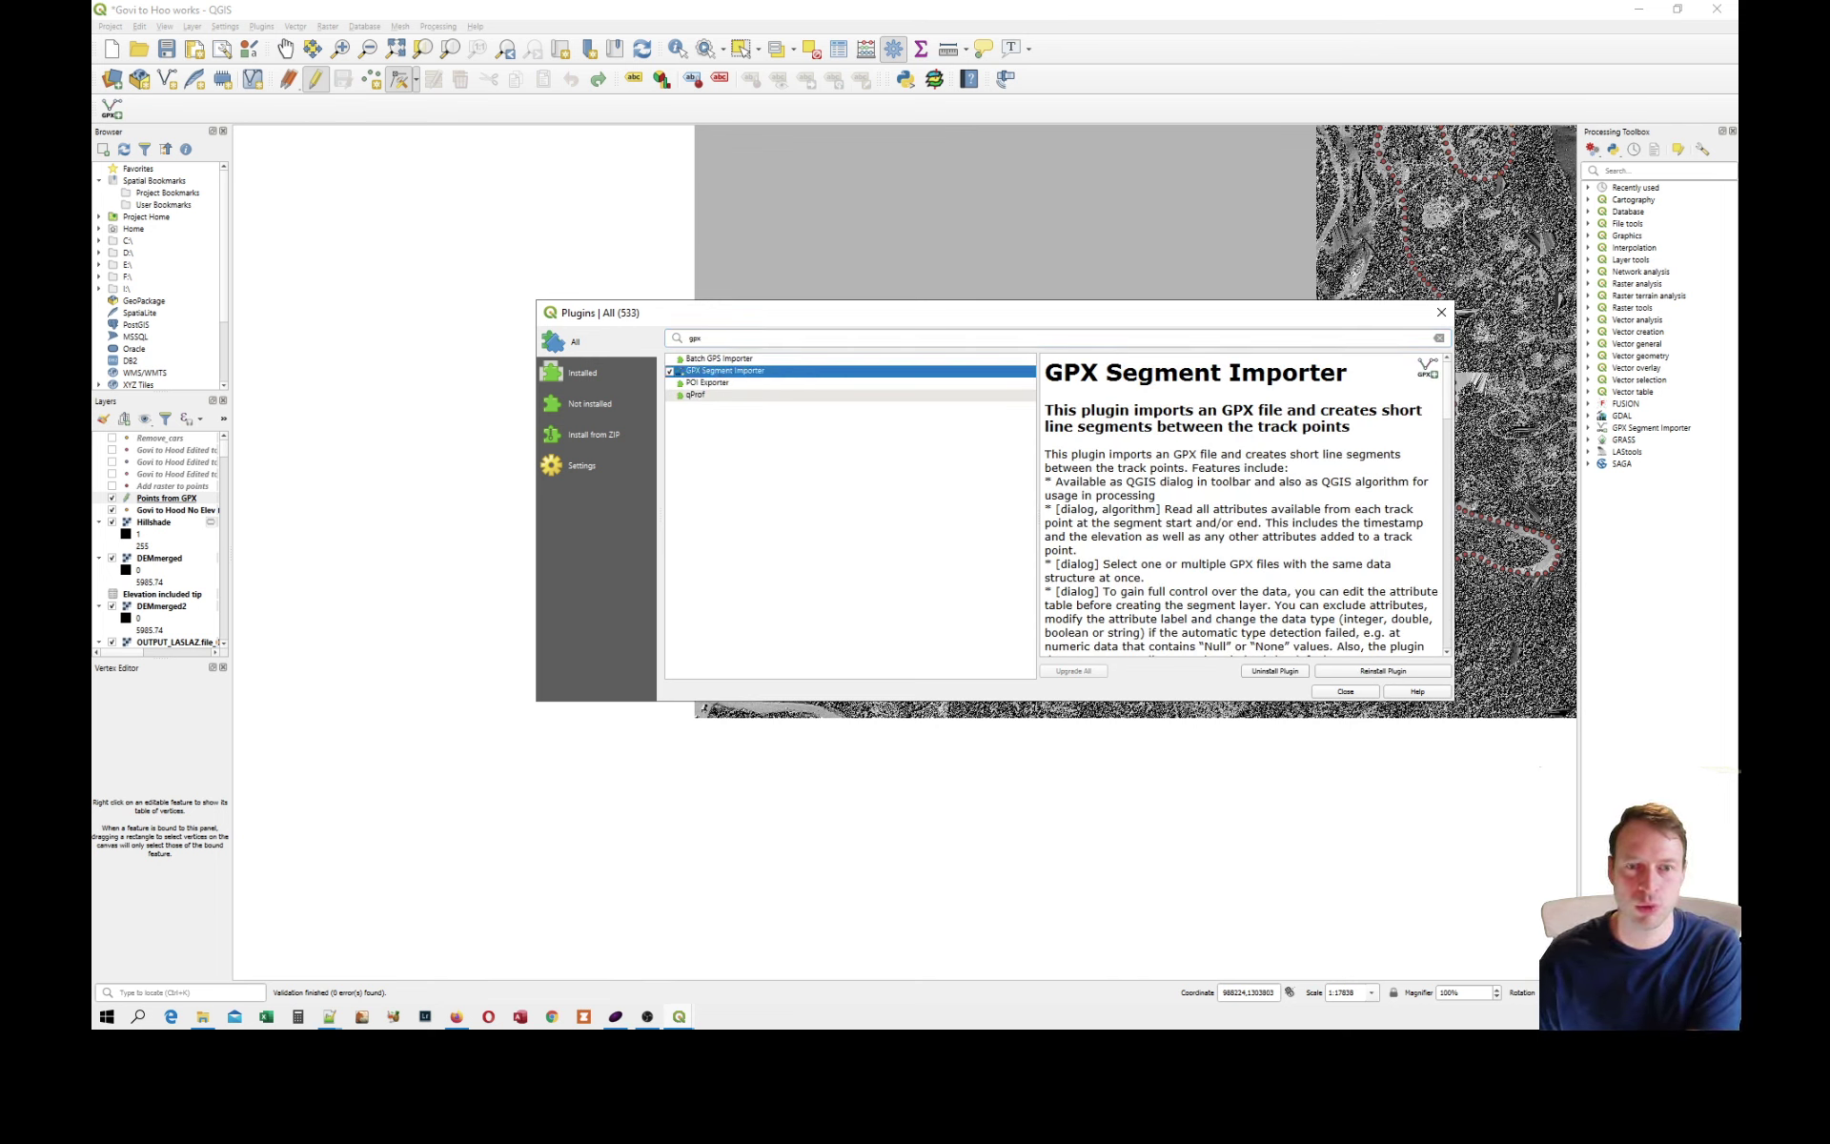
{"action": "left_click", "coordinate": [1441, 312]}
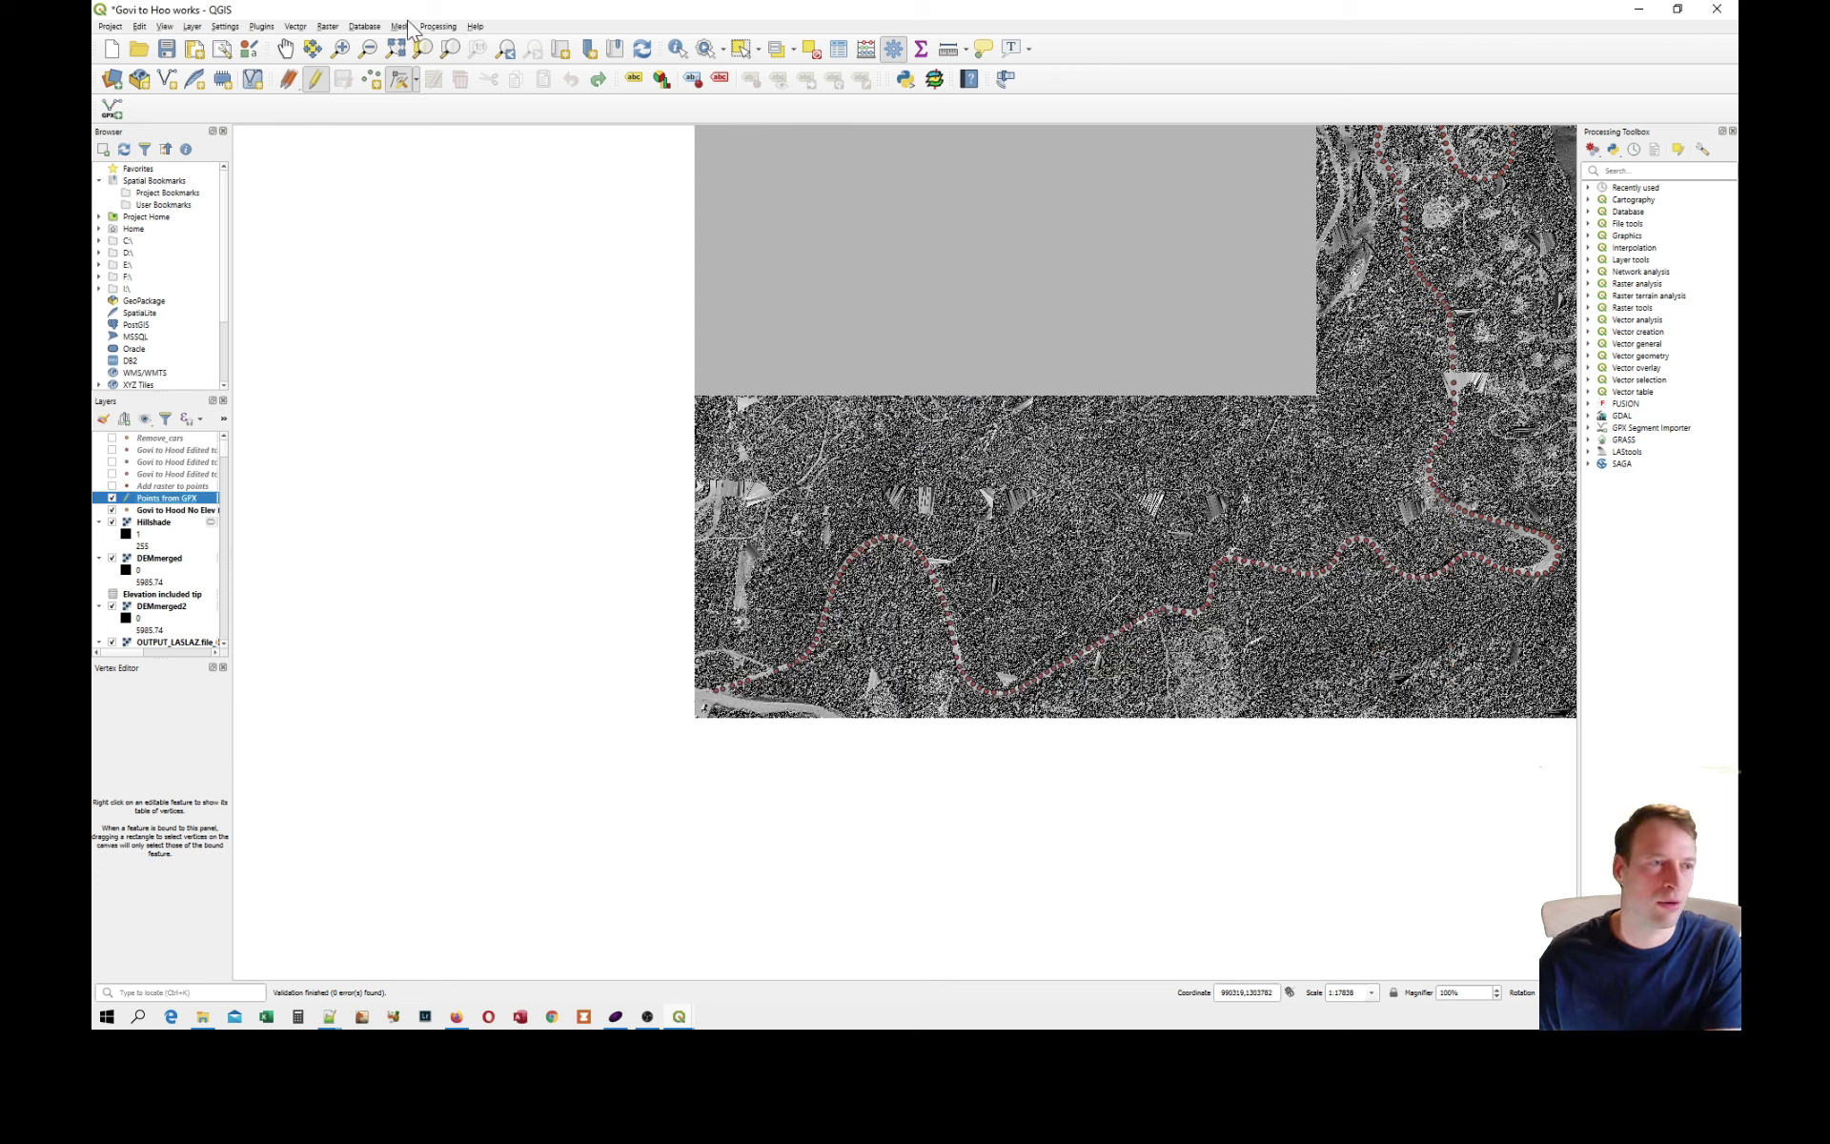
Browse for GovitoHoodTest.gpx as a vector layer source and close the dialog without adding it.
{"action": "left_click", "coordinate": [294, 26]}
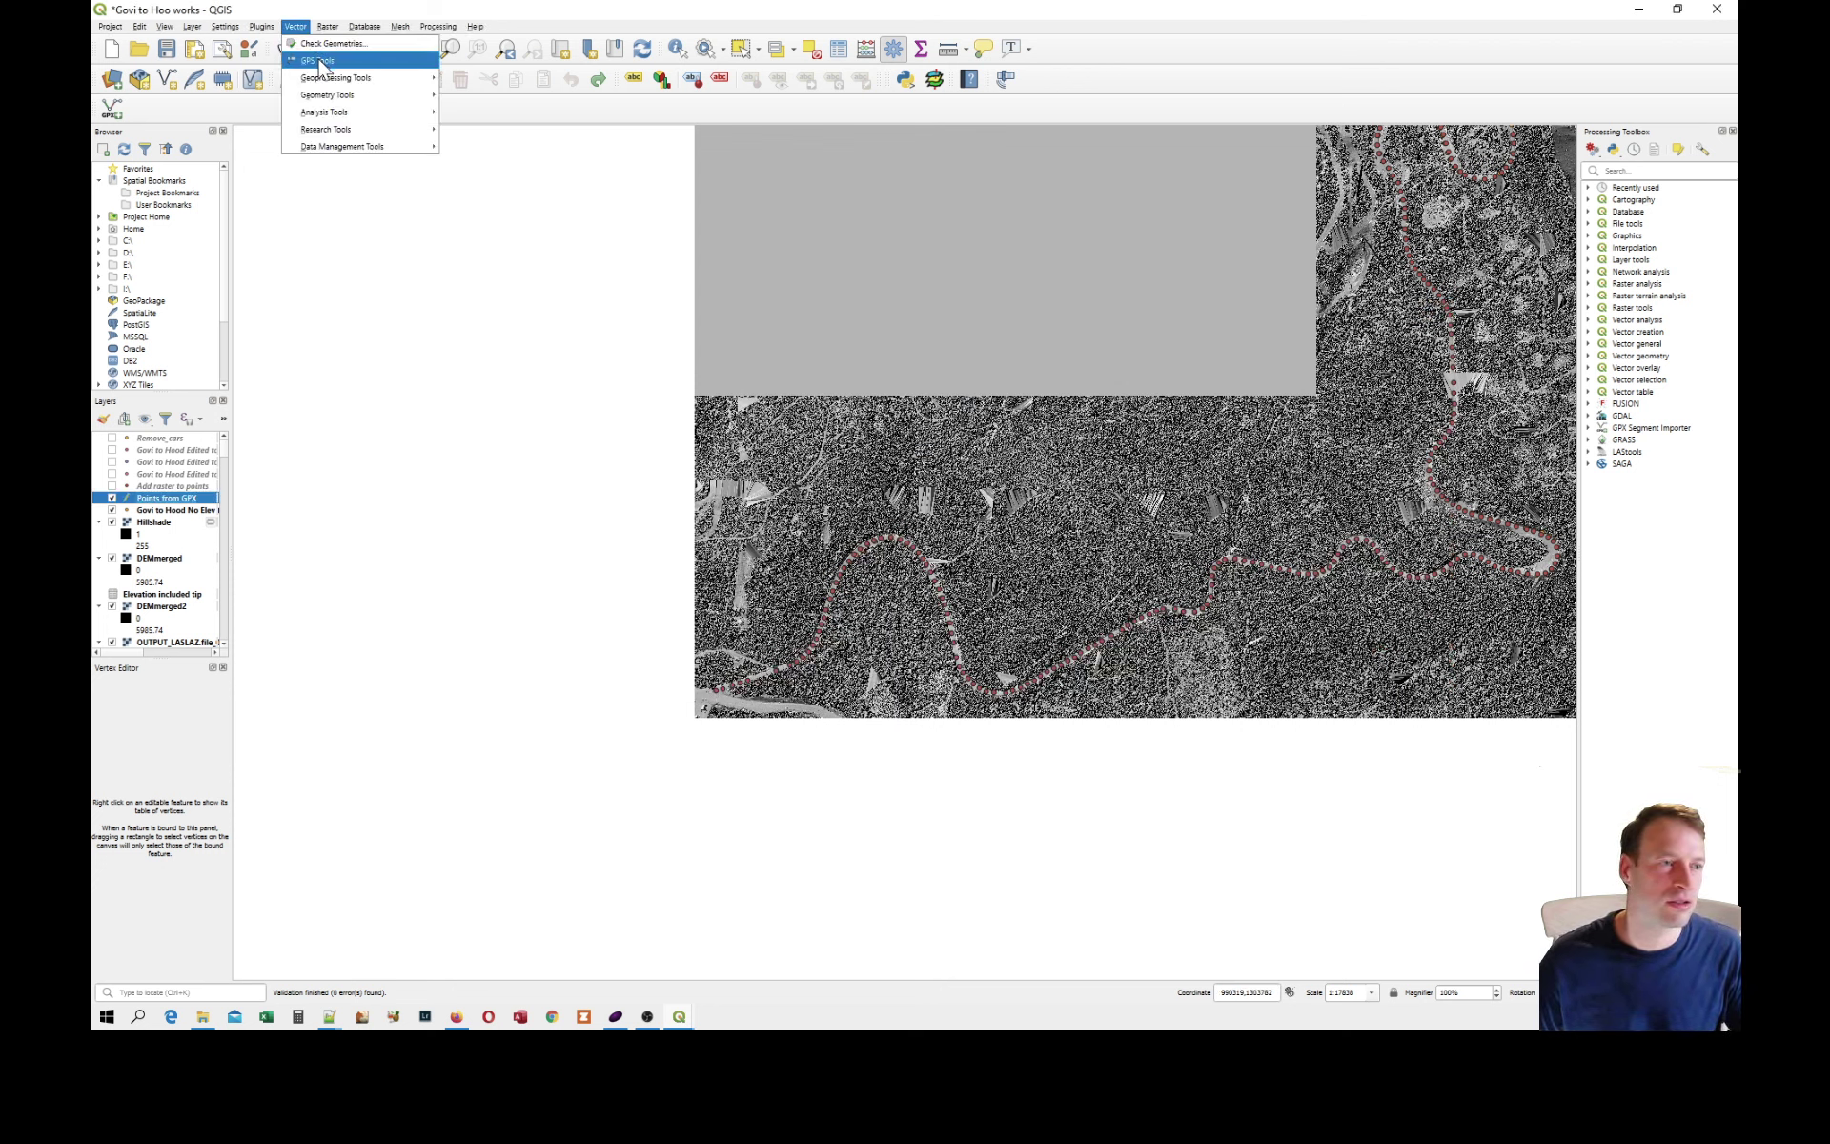
{"action": "mouse_move", "coordinate": [217, 31]}
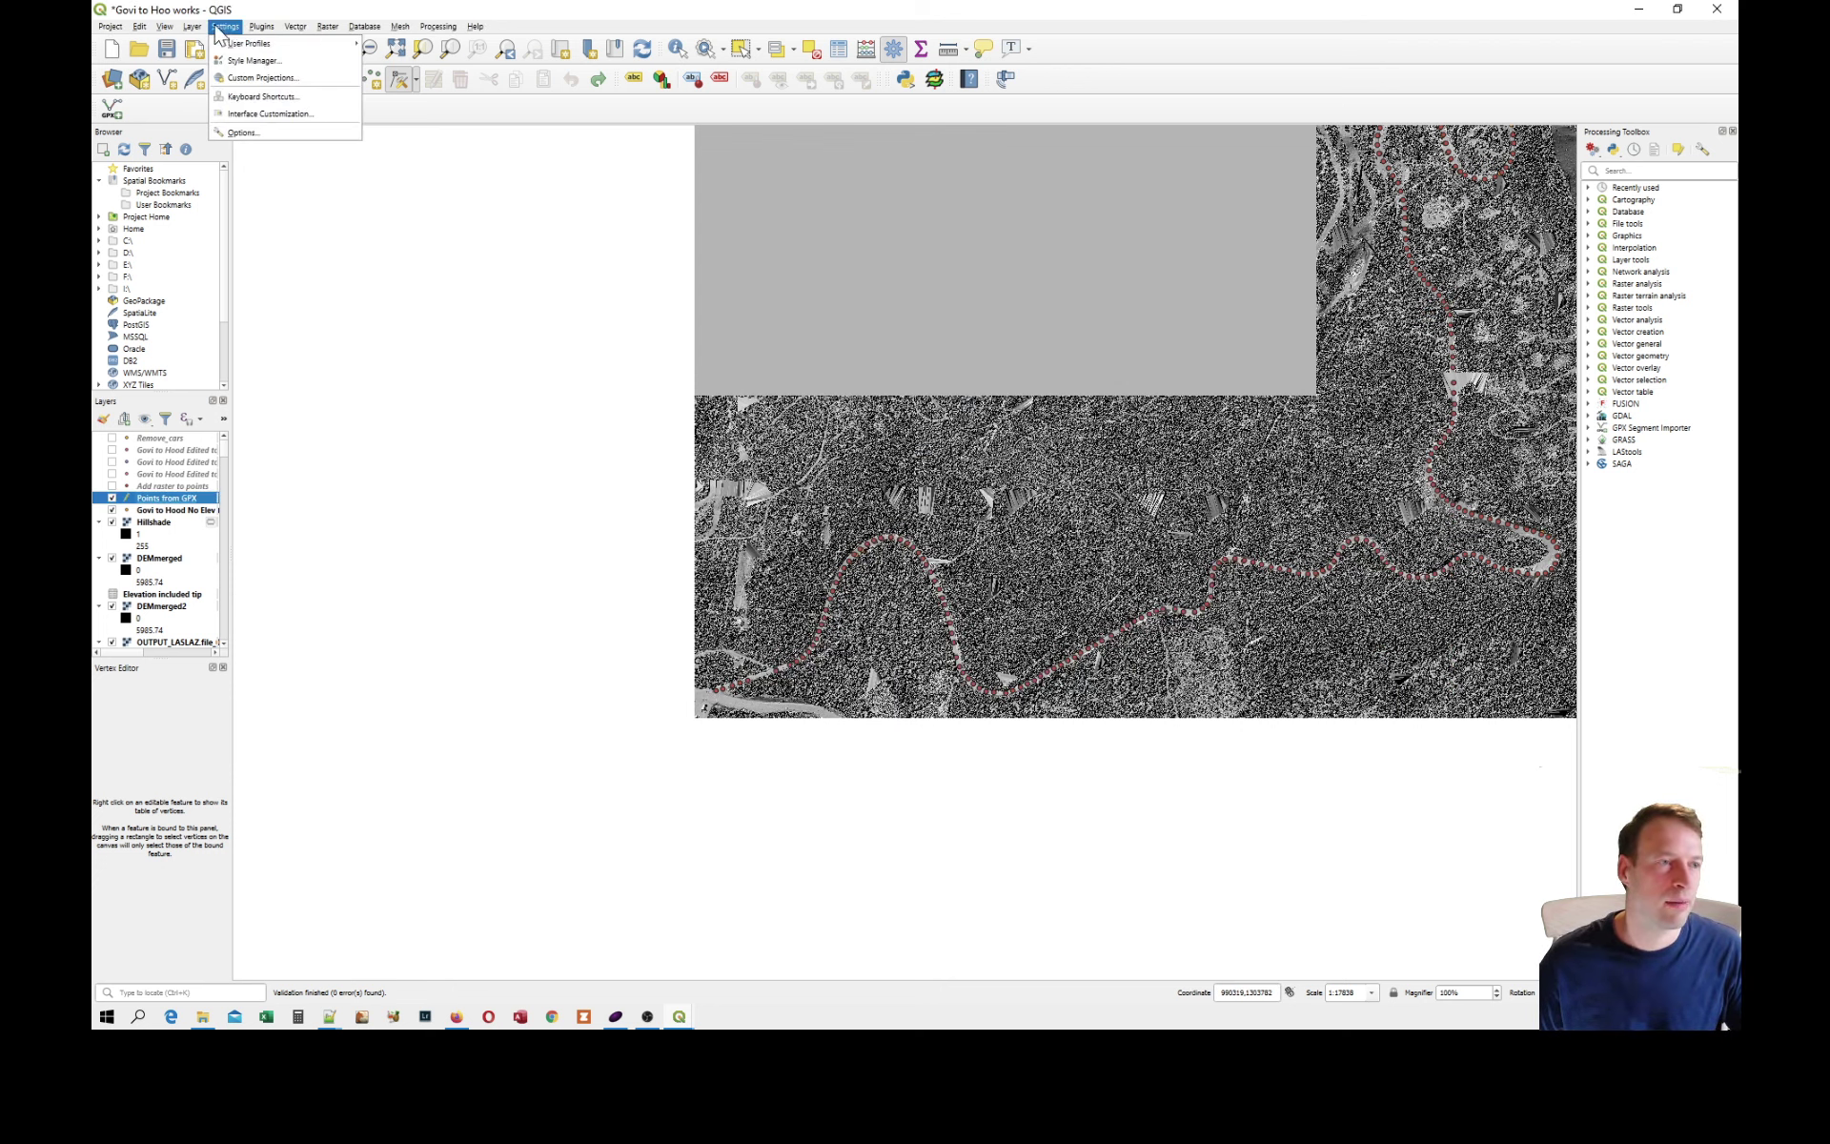
{"action": "mouse_move", "coordinate": [255, 80]}
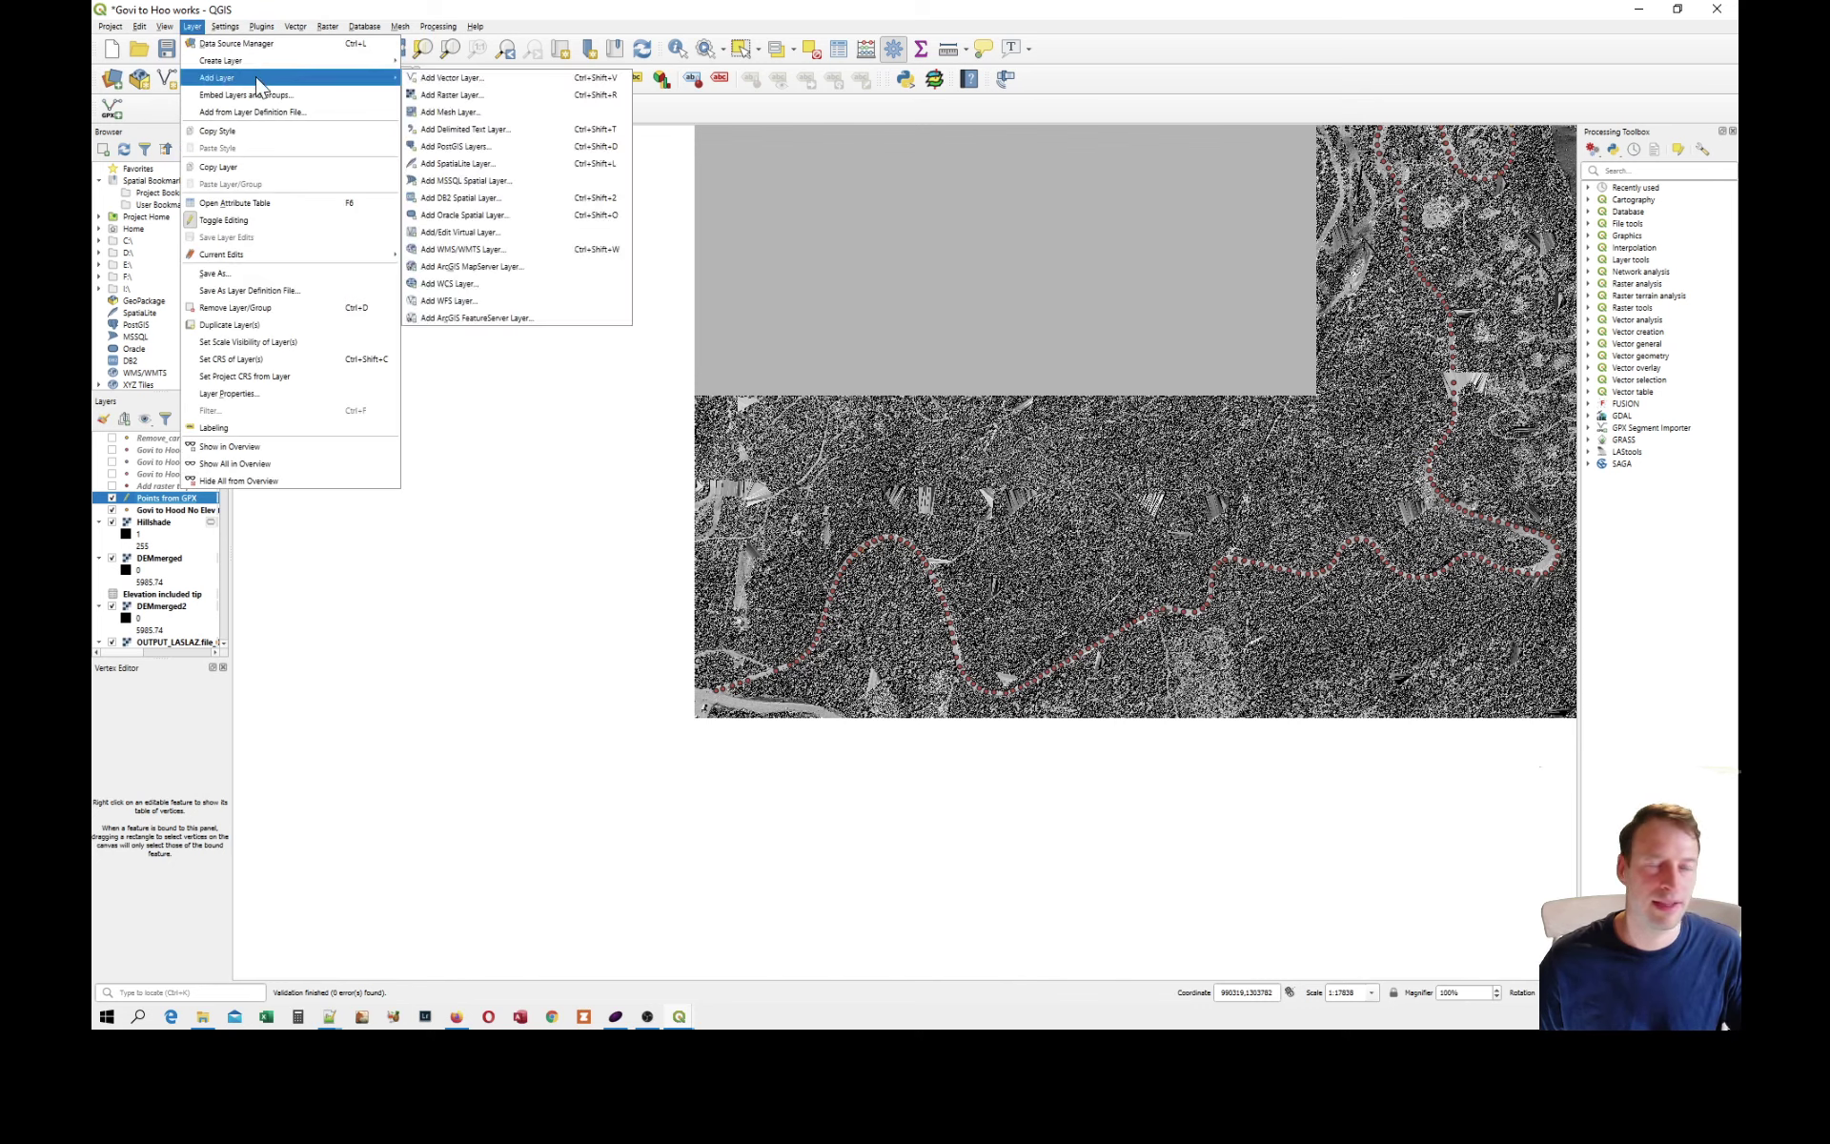
{"action": "left_click", "coordinate": [455, 82]}
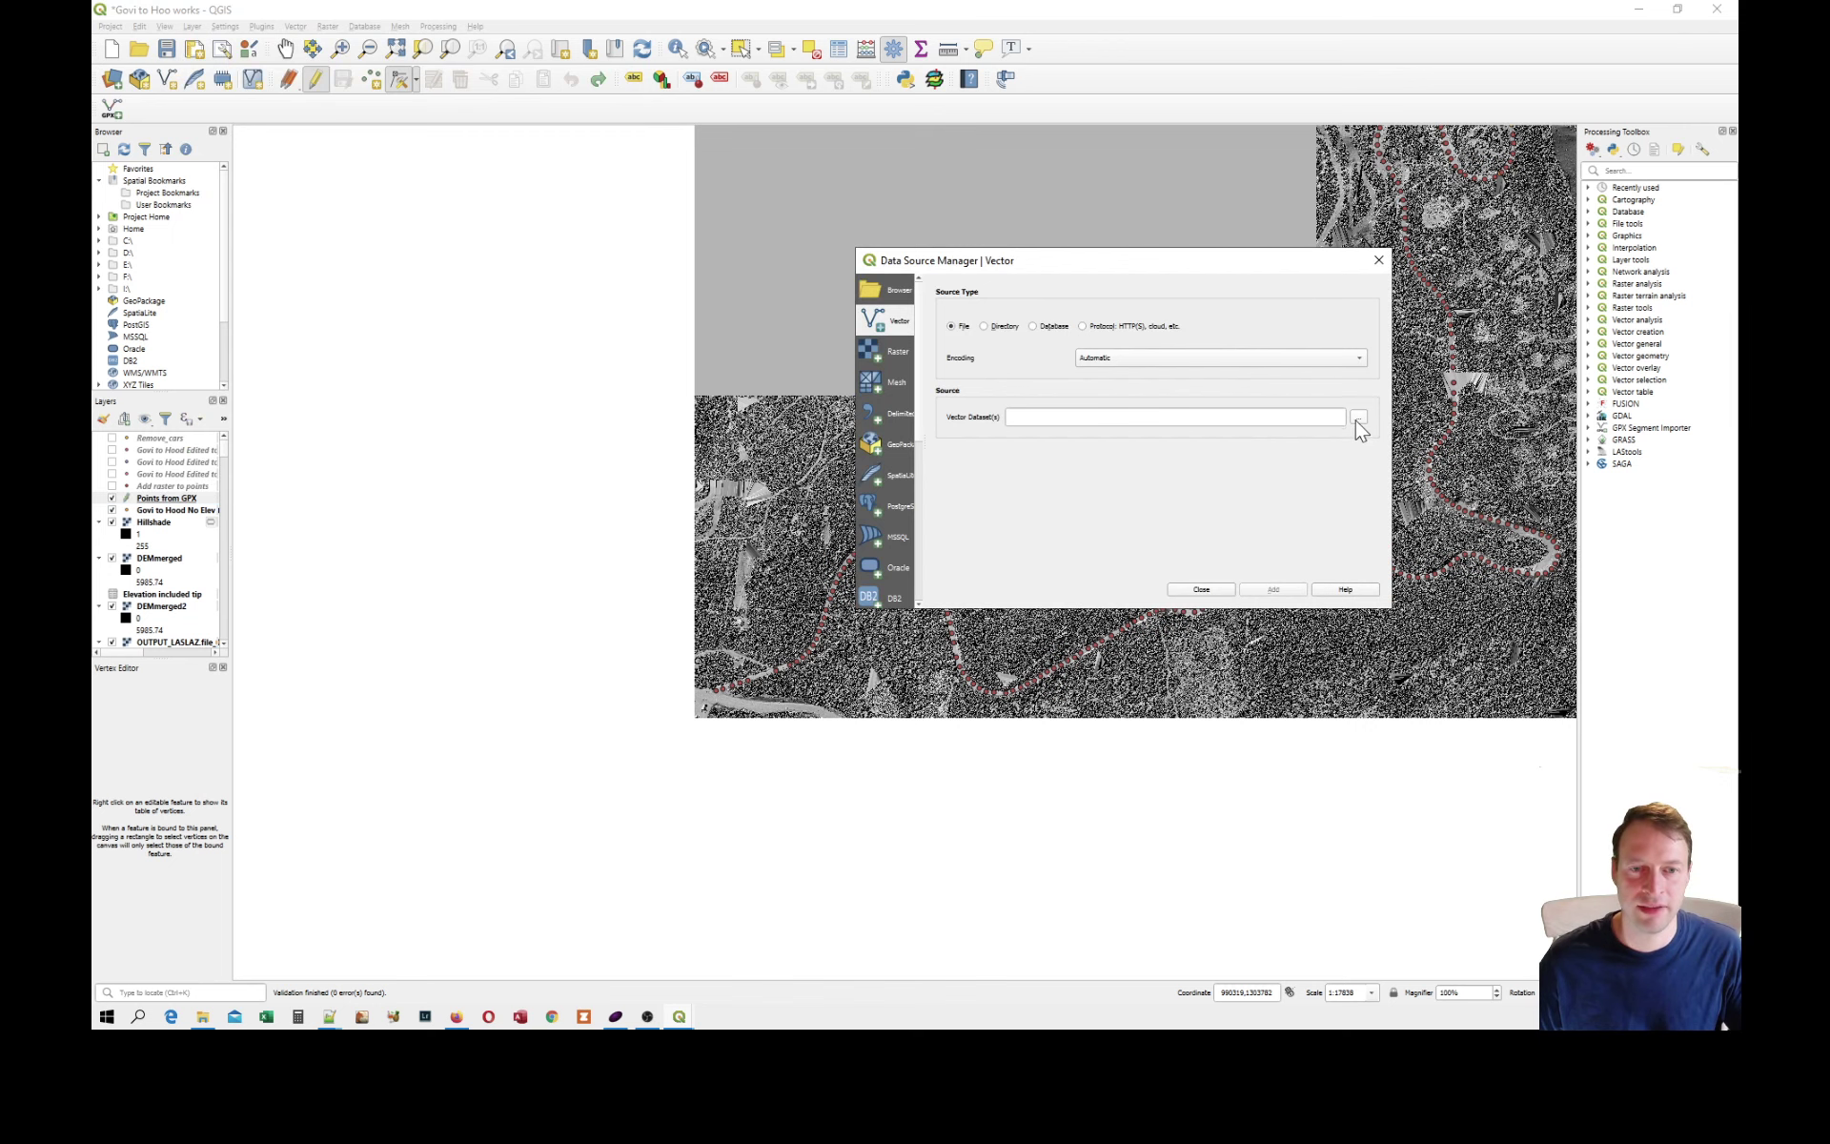
{"action": "left_click", "coordinate": [1358, 423]}
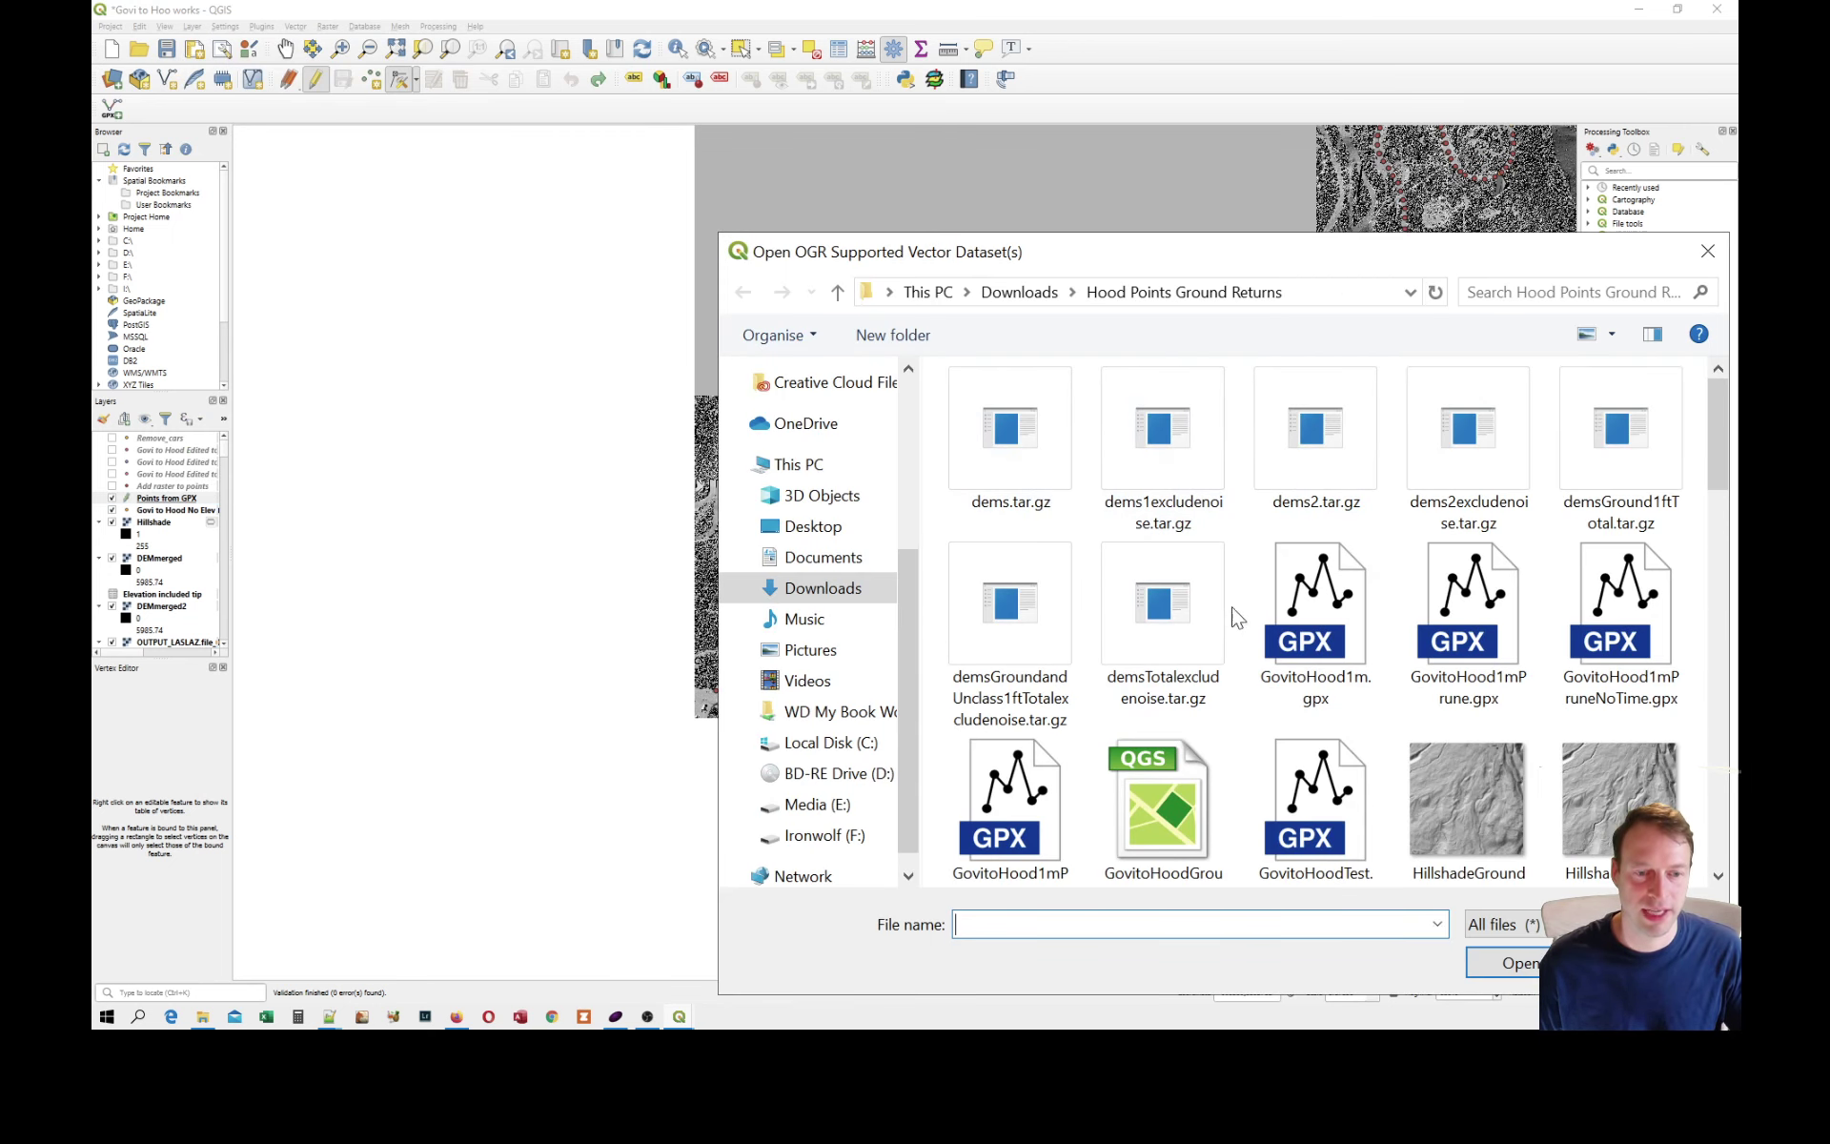
{"action": "scroll", "coordinate": [1195, 772], "scroll_direction": "down", "scroll_amount": 1}
{"action": "left_click", "coordinate": [1311, 770]}
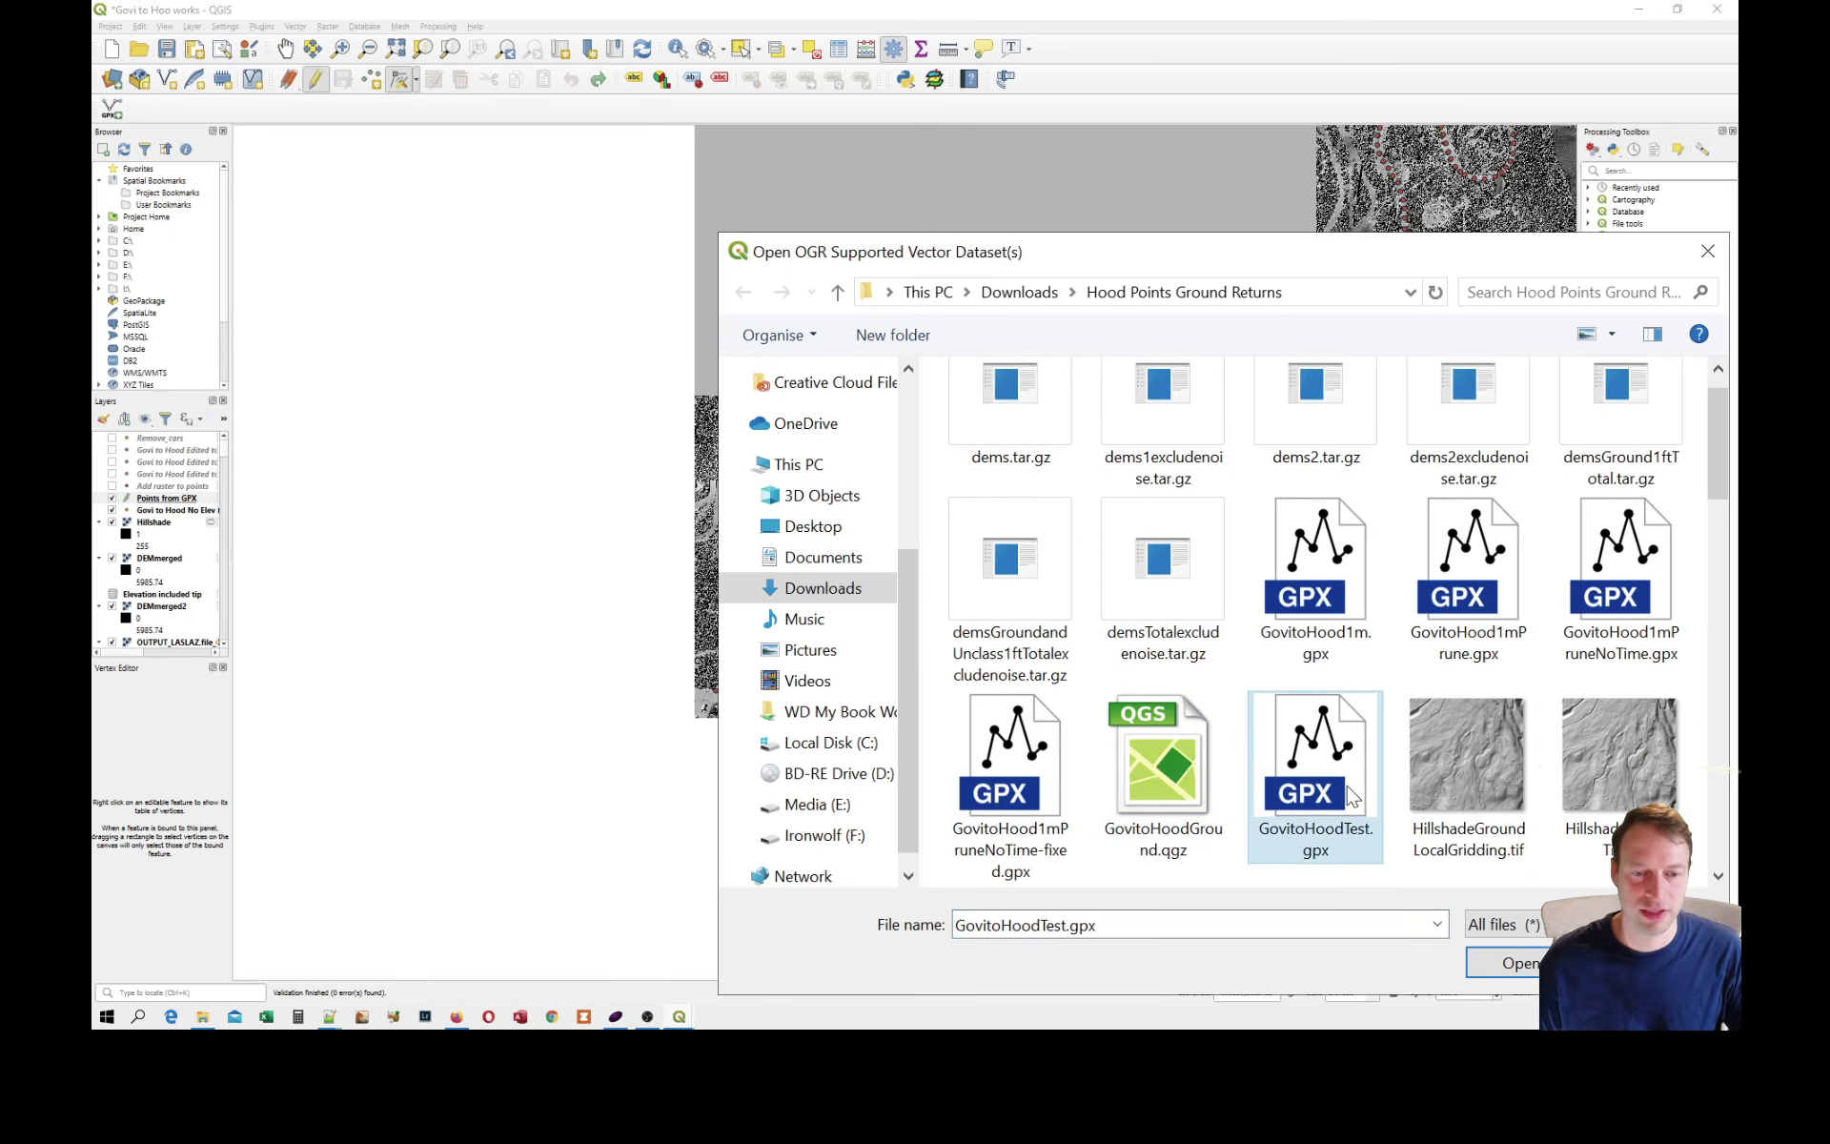
{"action": "left_click", "coordinate": [1517, 963]}
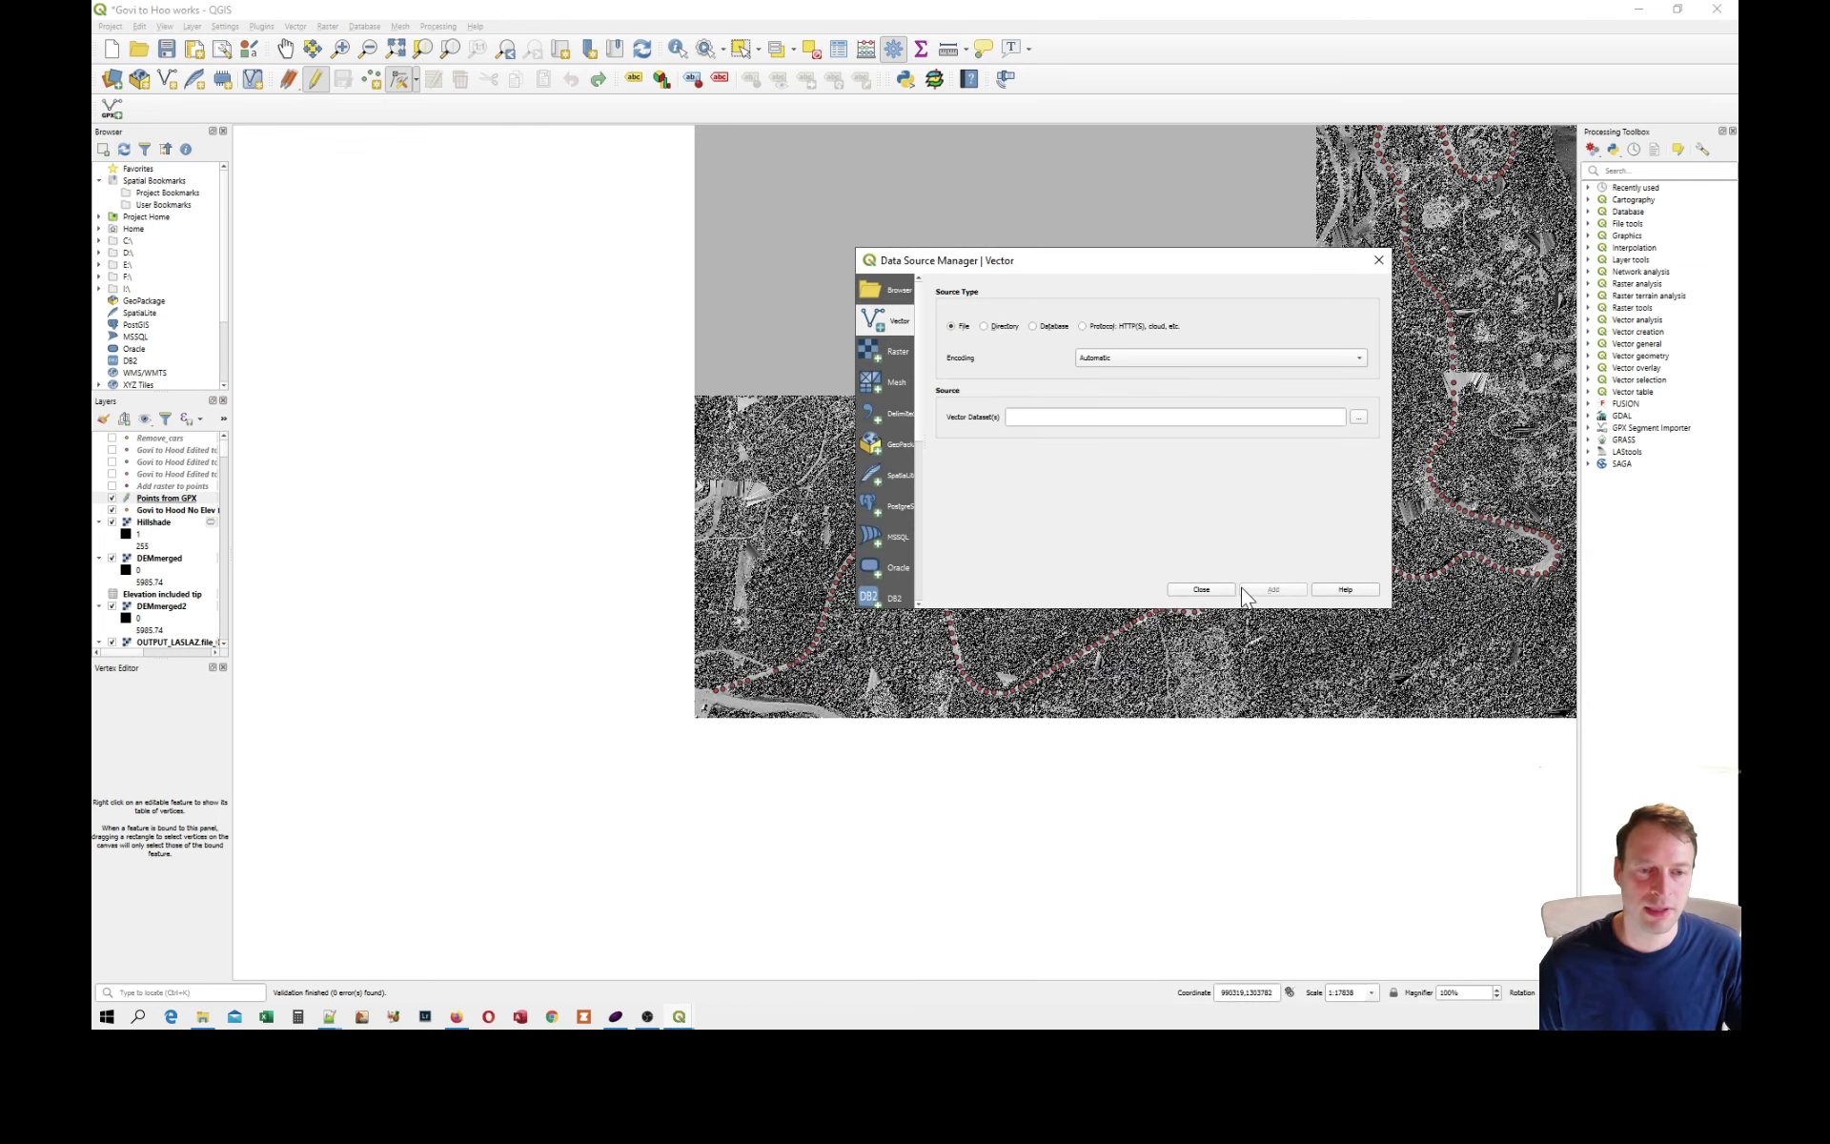
{"action": "left_click", "coordinate": [1224, 591]}
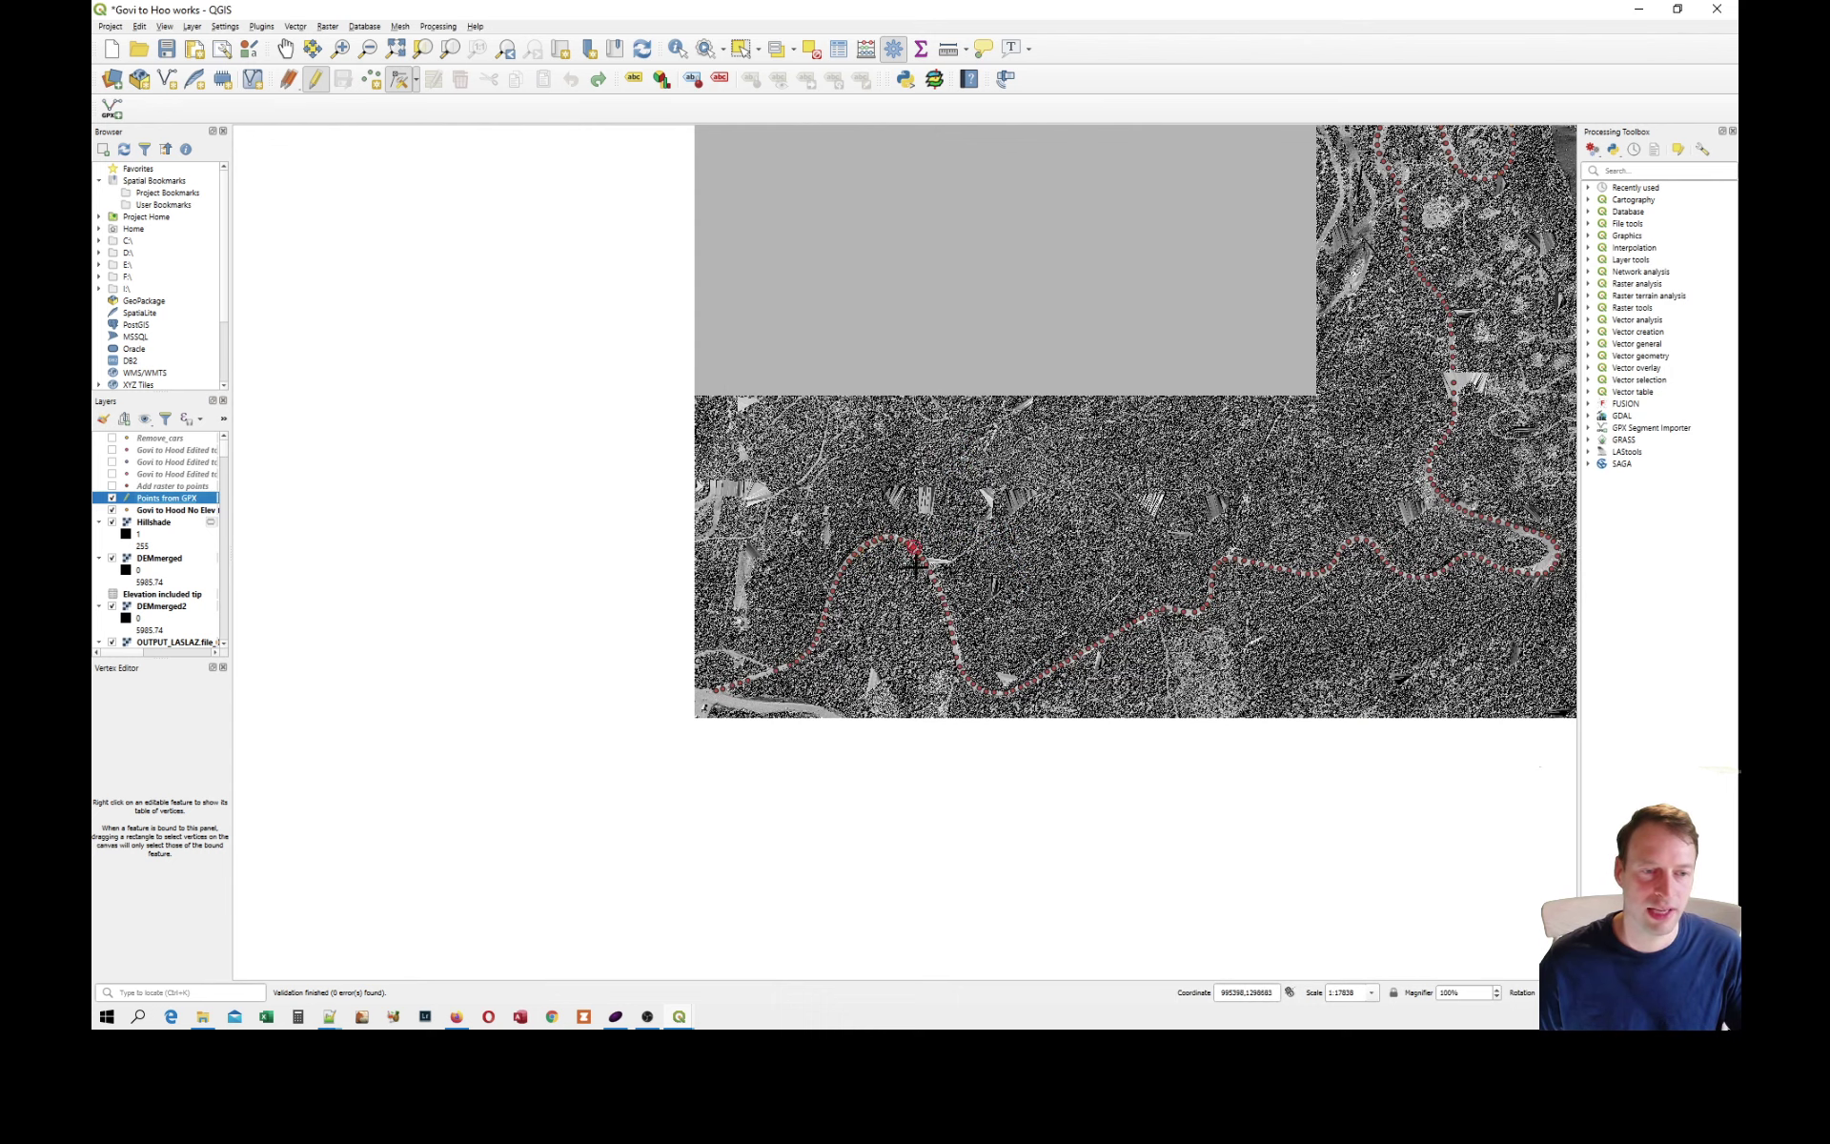
Examine the route points against the road at the large bend and select the Govi to Hood No Elev layer.
{"action": "scroll", "coordinate": [861, 556], "scroll_direction": "up", "scroll_amount": 3}
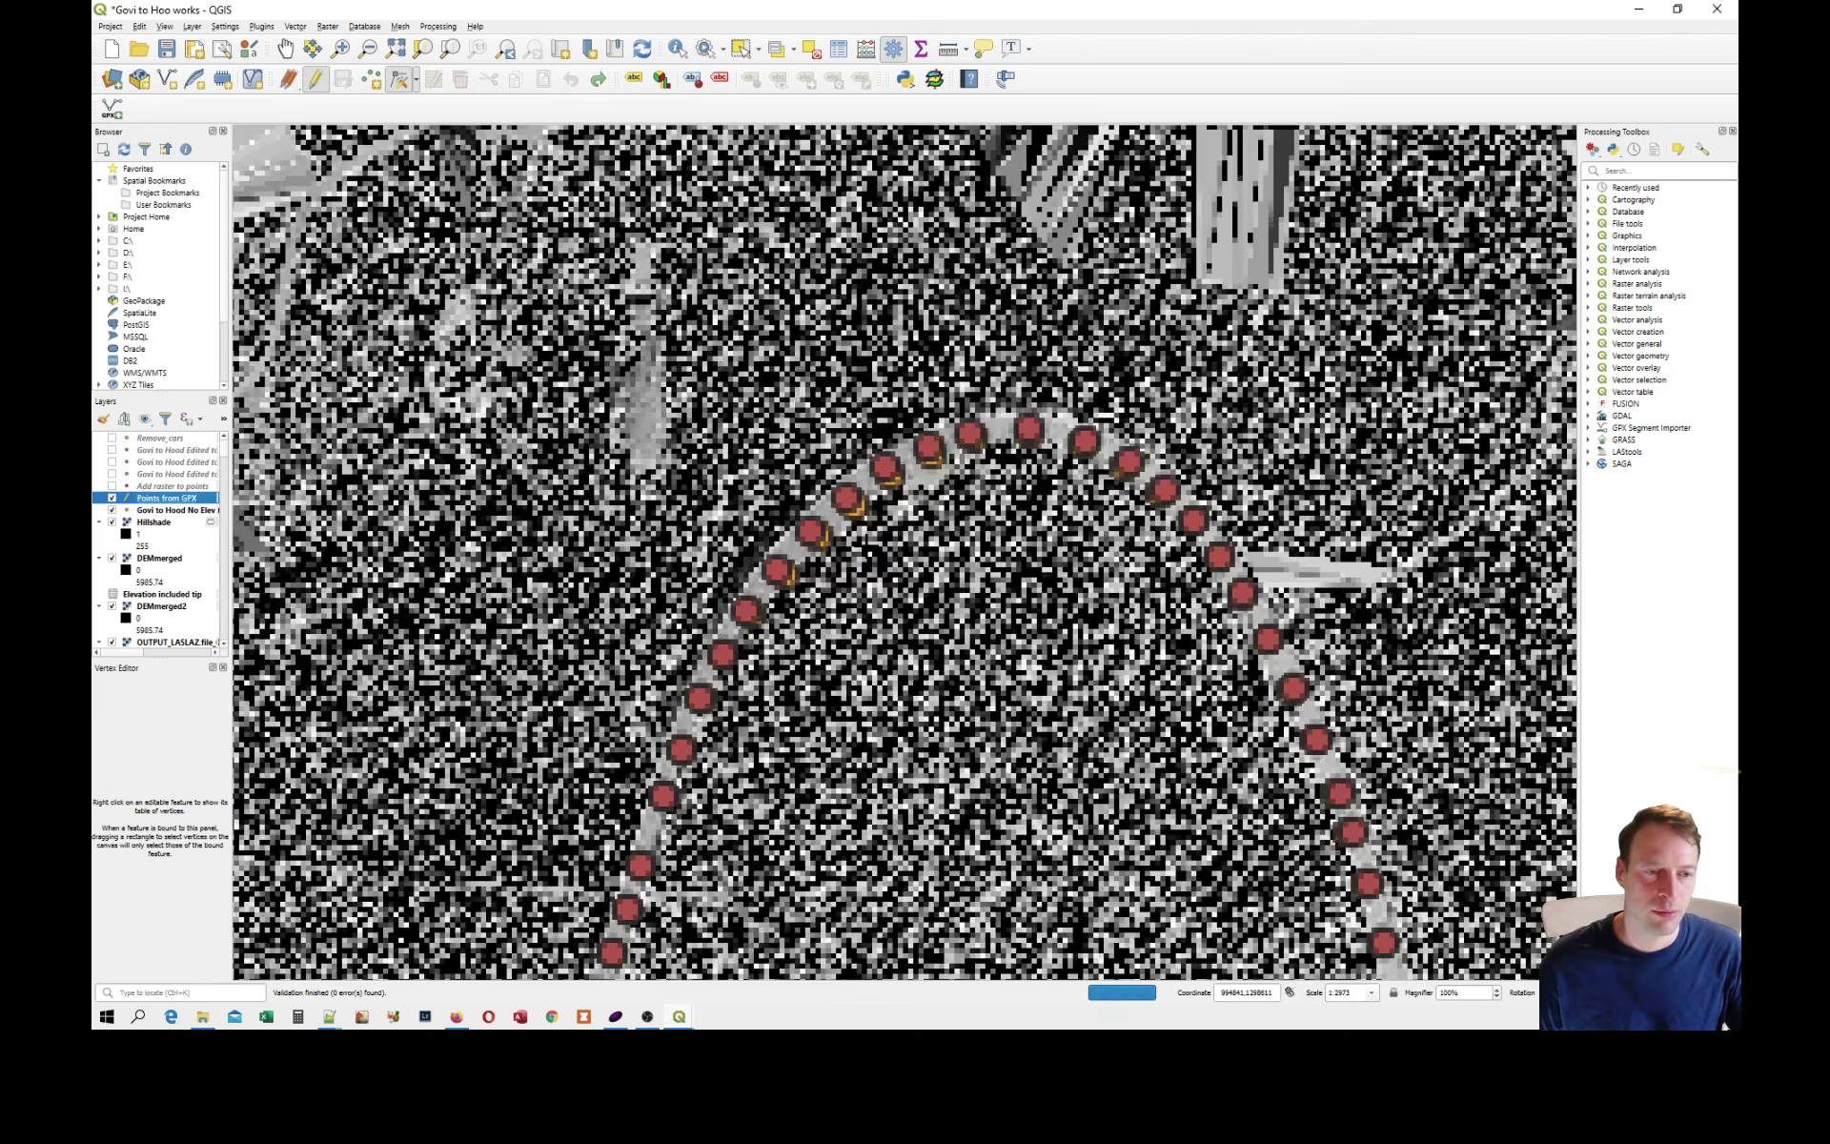
{"action": "scroll", "coordinate": [858, 522], "scroll_direction": "up", "scroll_amount": 1}
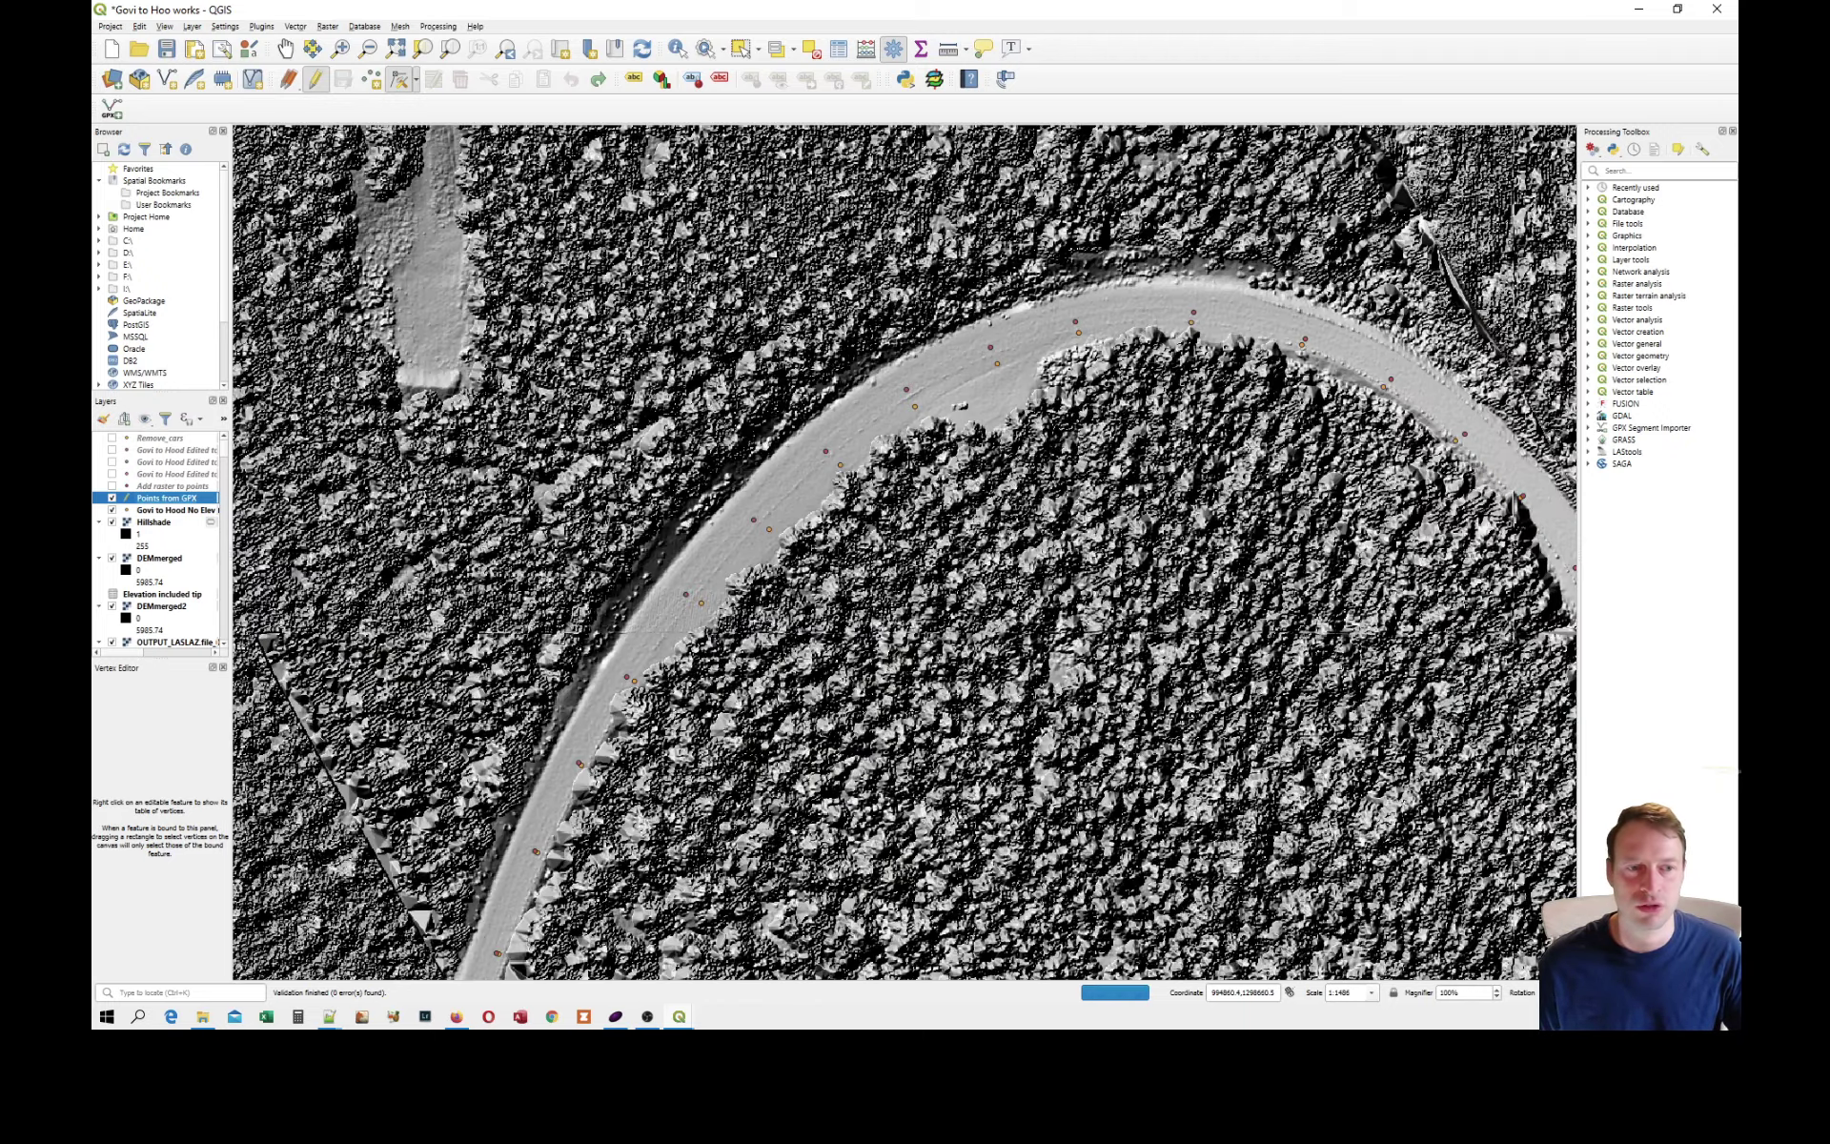
{"action": "scroll", "coordinate": [878, 519], "scroll_direction": "up", "scroll_amount": 1}
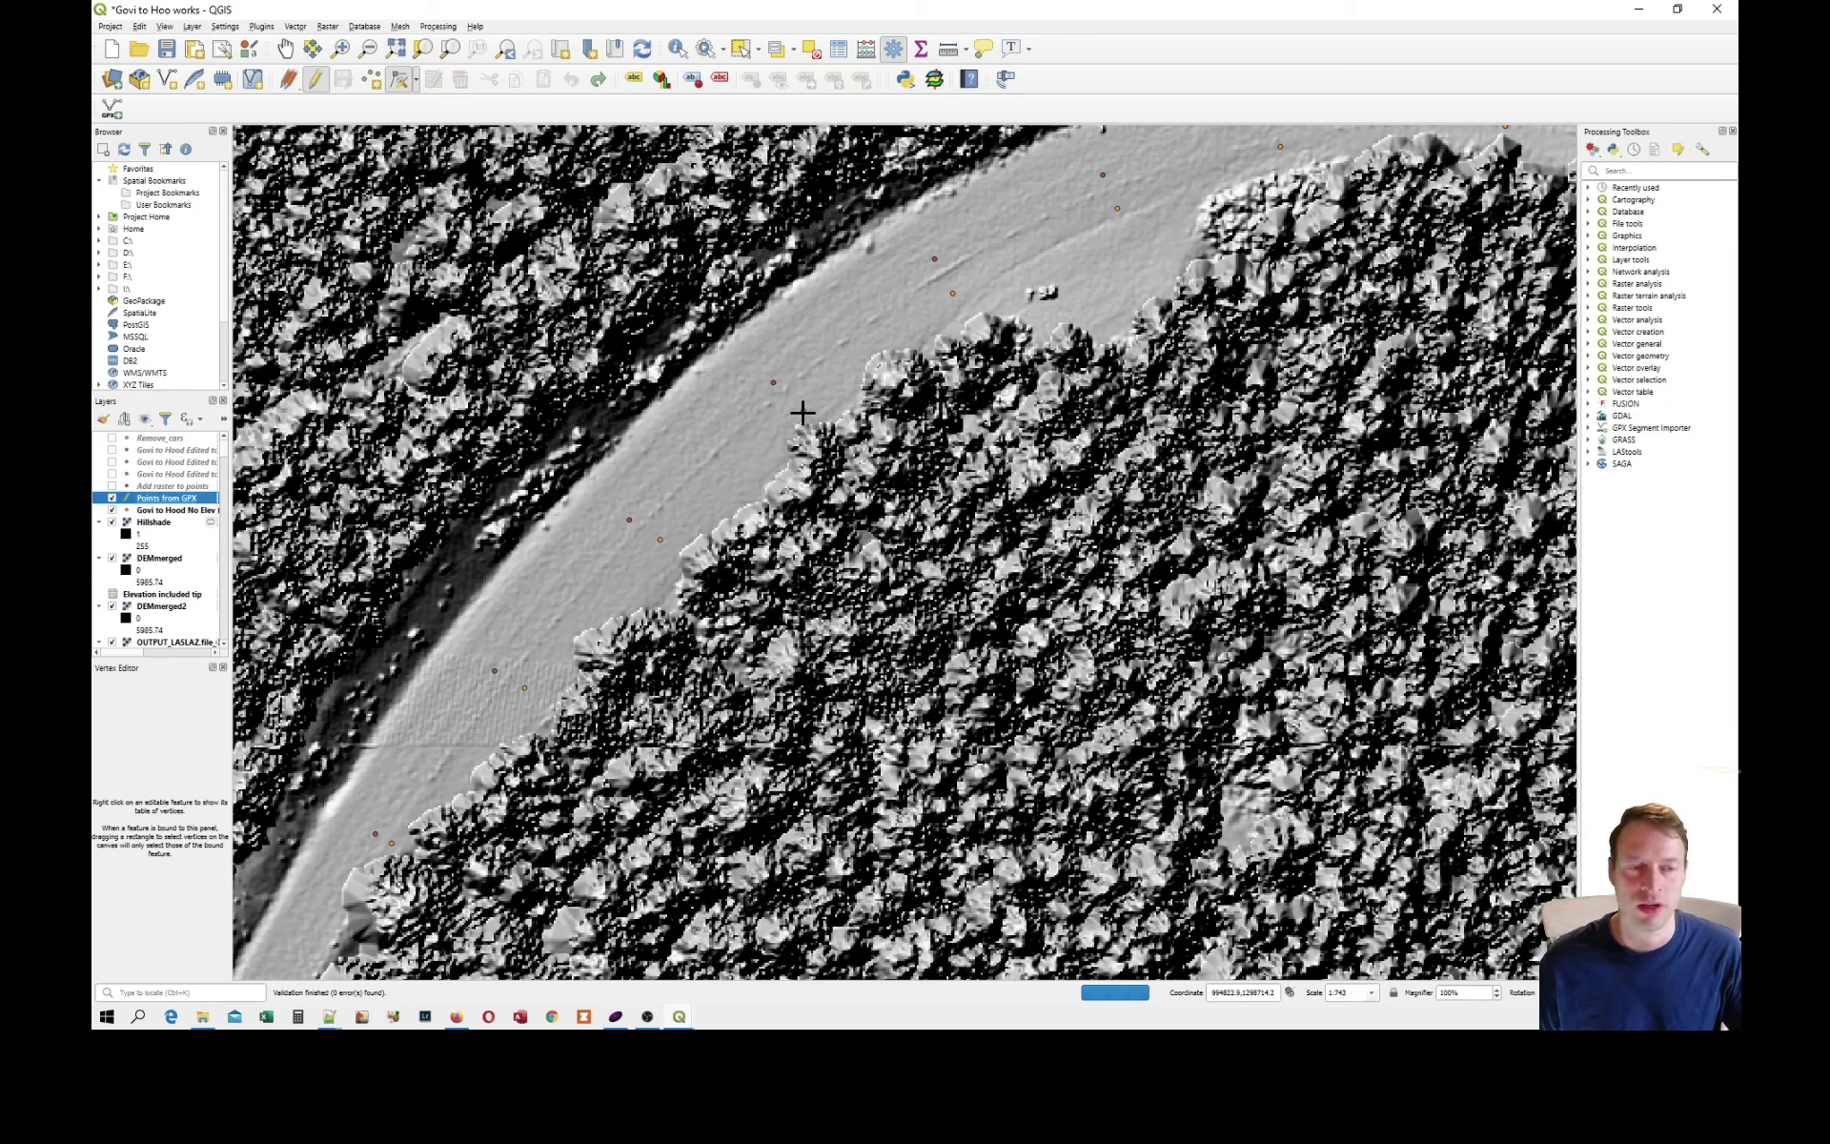
{"action": "left_click", "coordinate": [155, 511]}
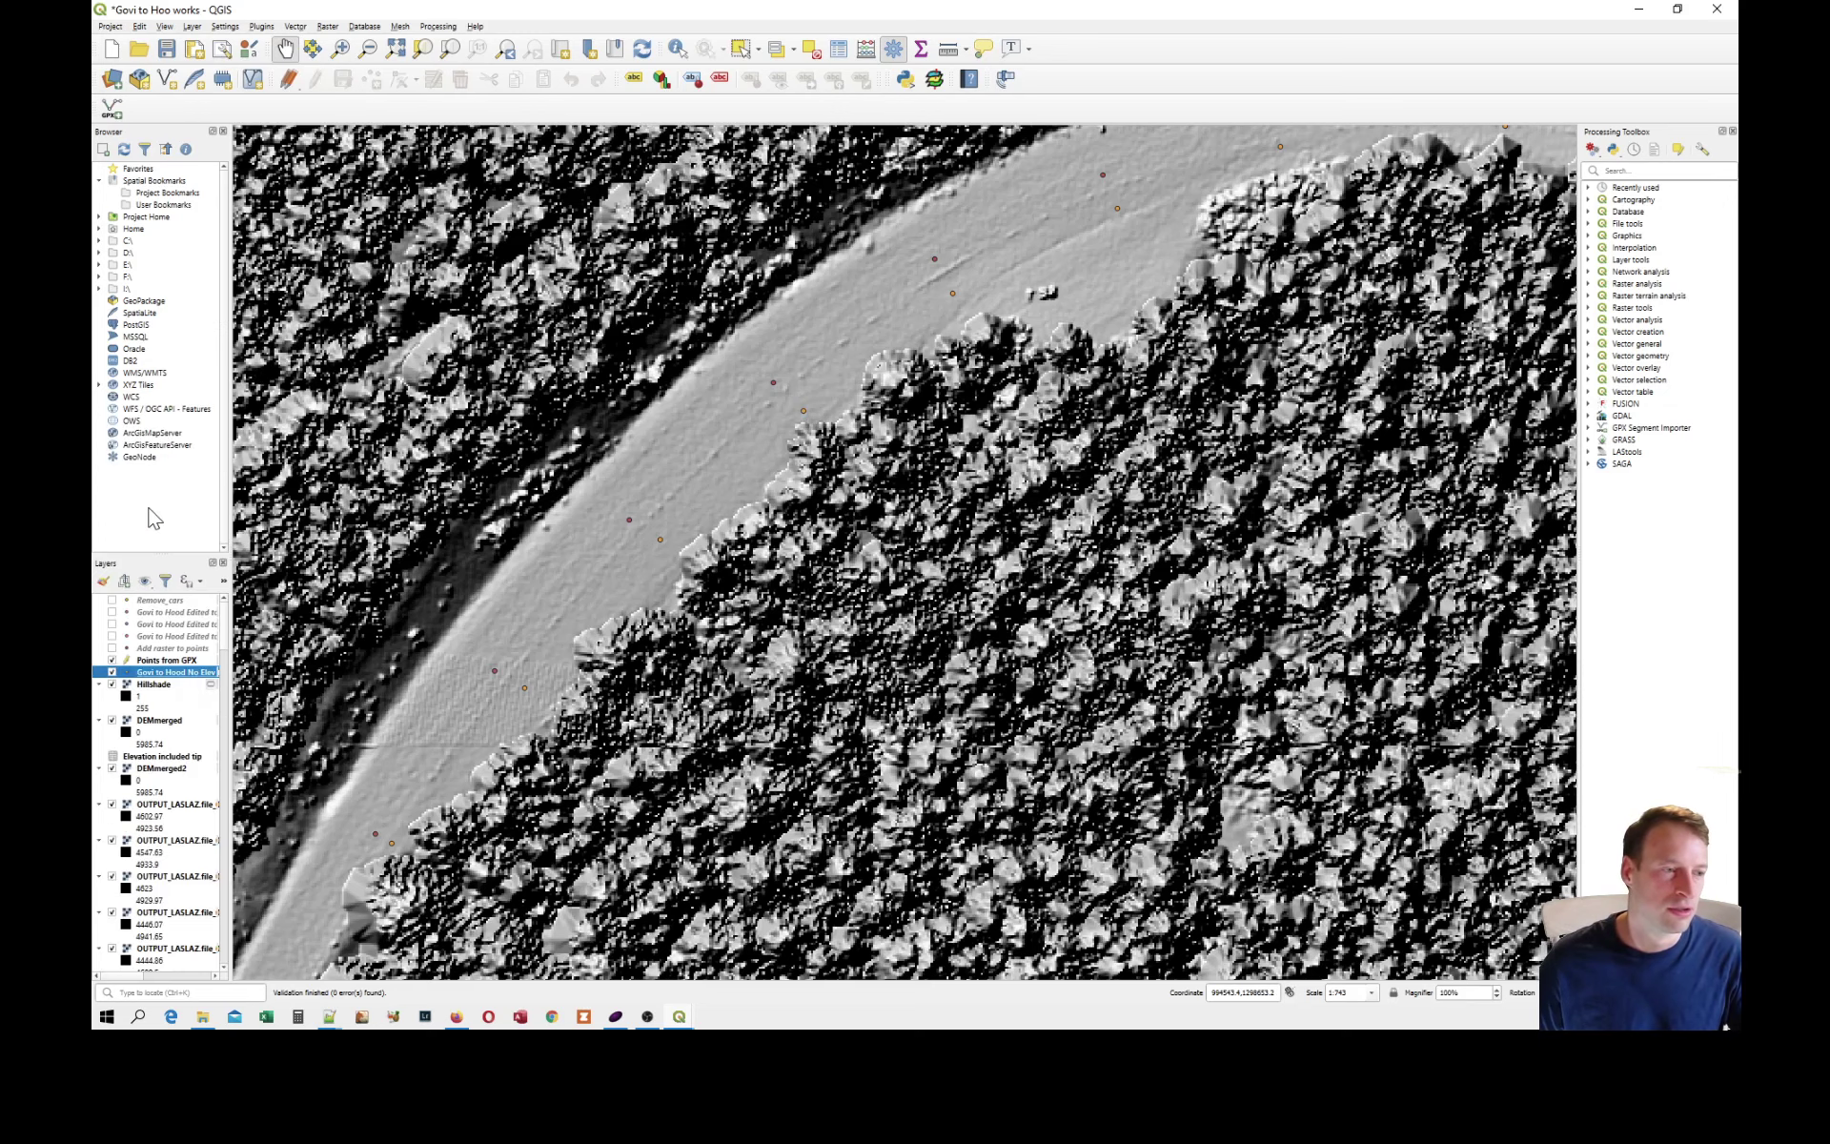
Set up an export of the Govi to Hood No Elev layer as an ESRI Shapefile to HoodPoints1m.shp in the Hood Points Ground Returns folder.
{"action": "right_click", "coordinate": [176, 672]}
{"action": "mouse_move", "coordinate": [284, 948]}
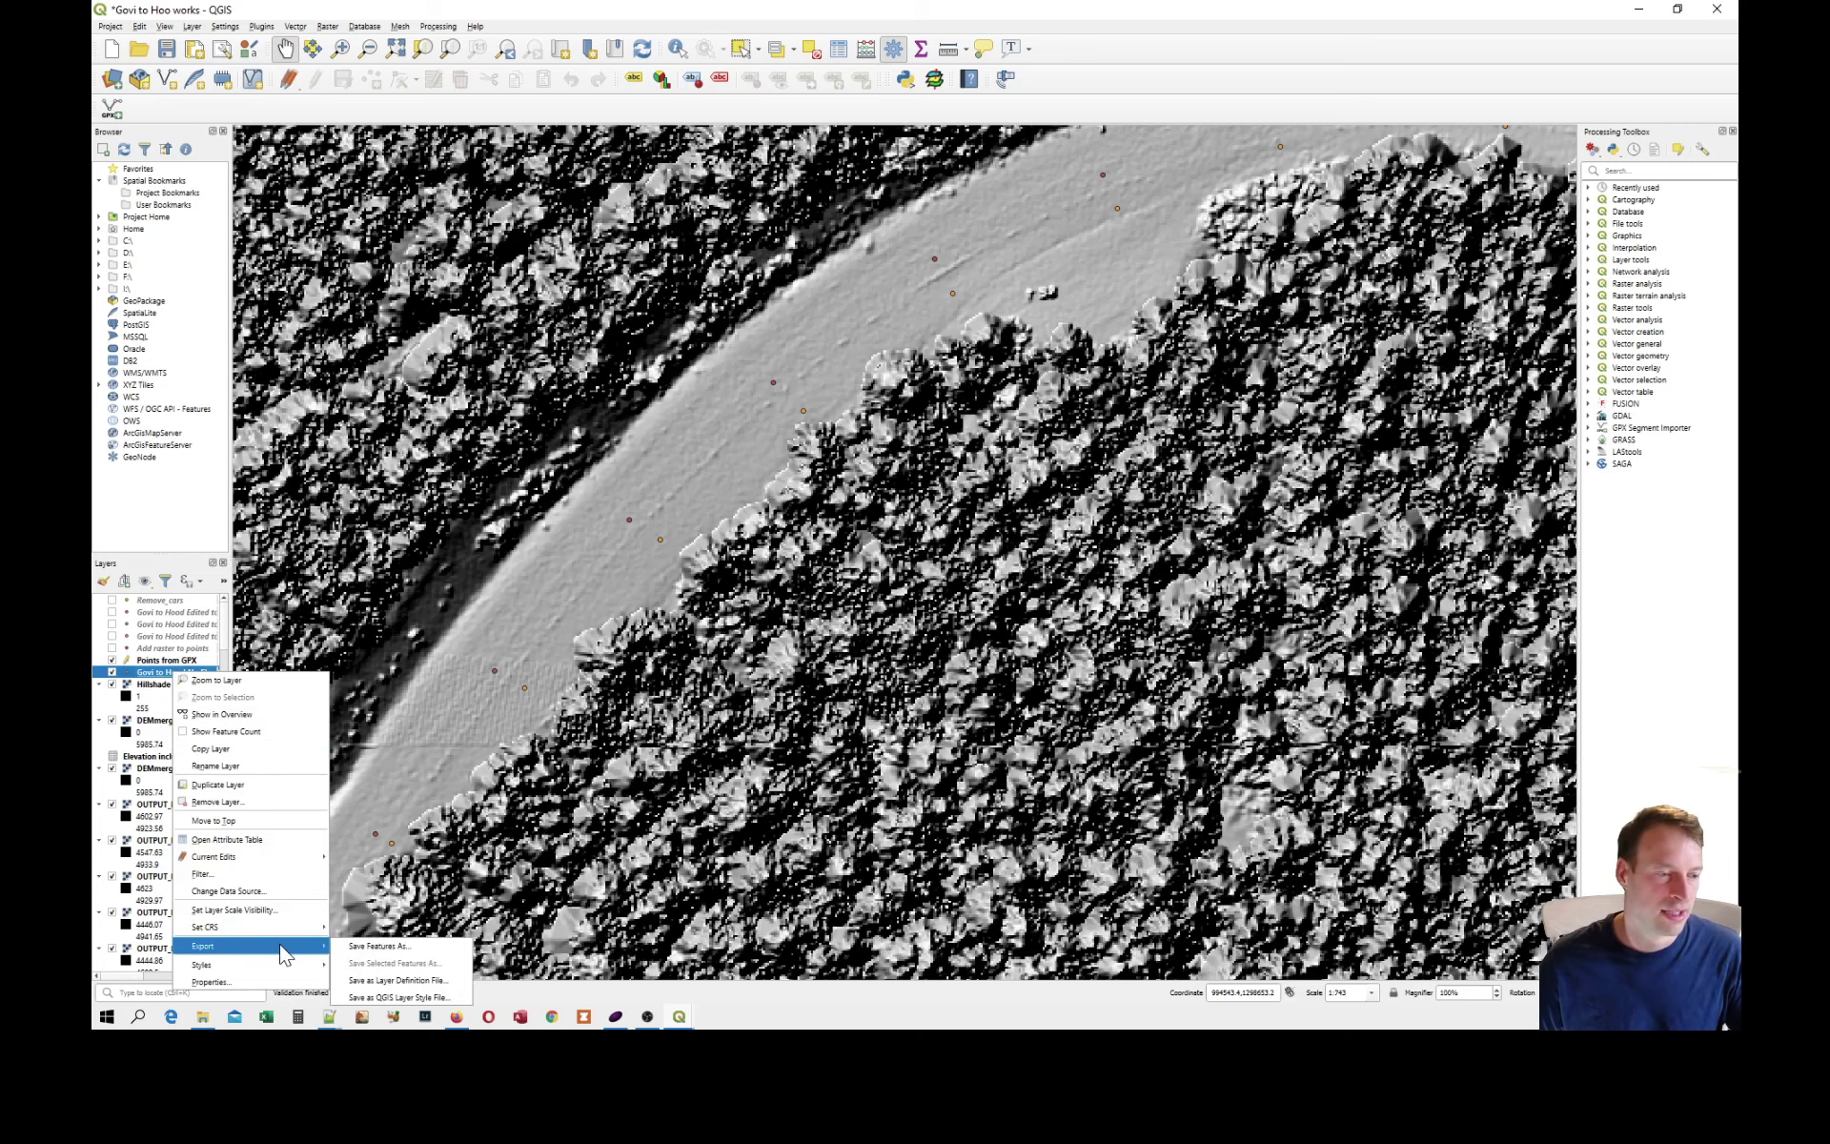
{"action": "left_click", "coordinate": [366, 946]}
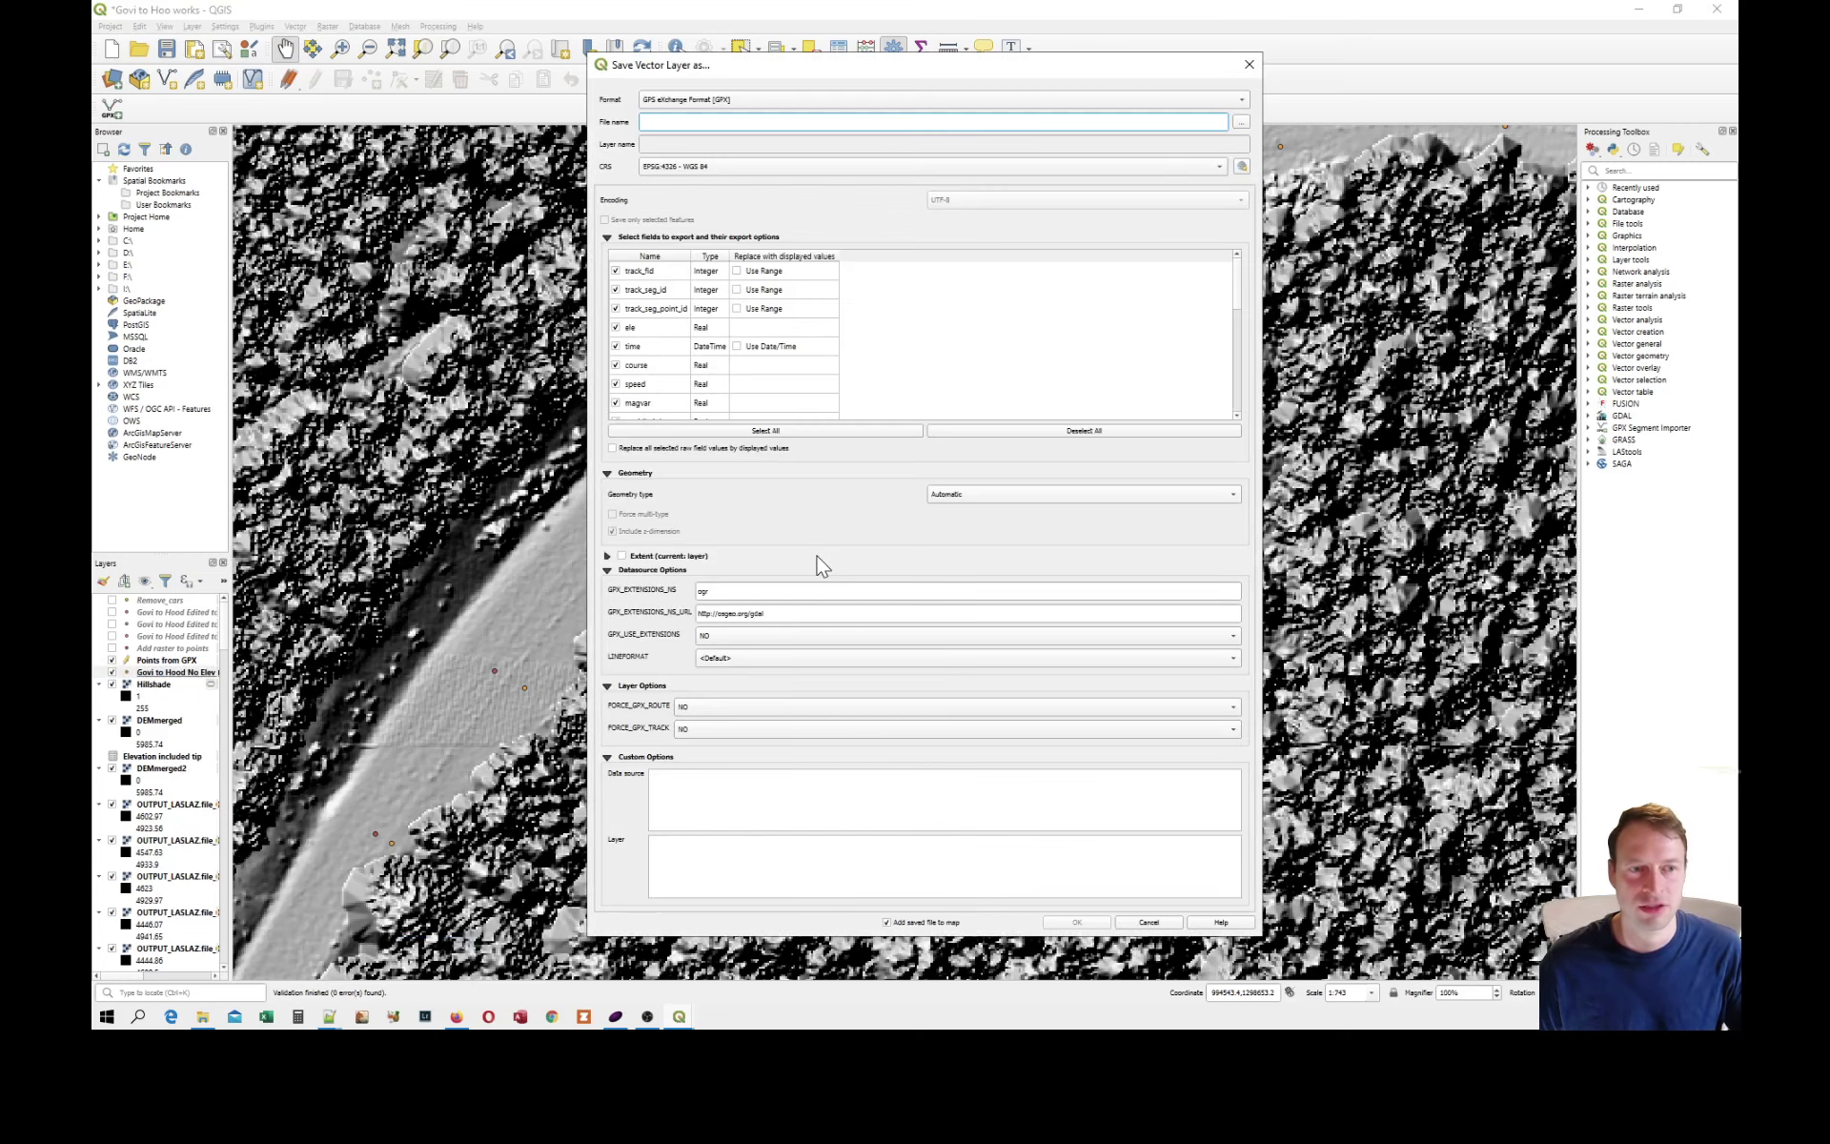
{"action": "left_click", "coordinate": [1242, 99]}
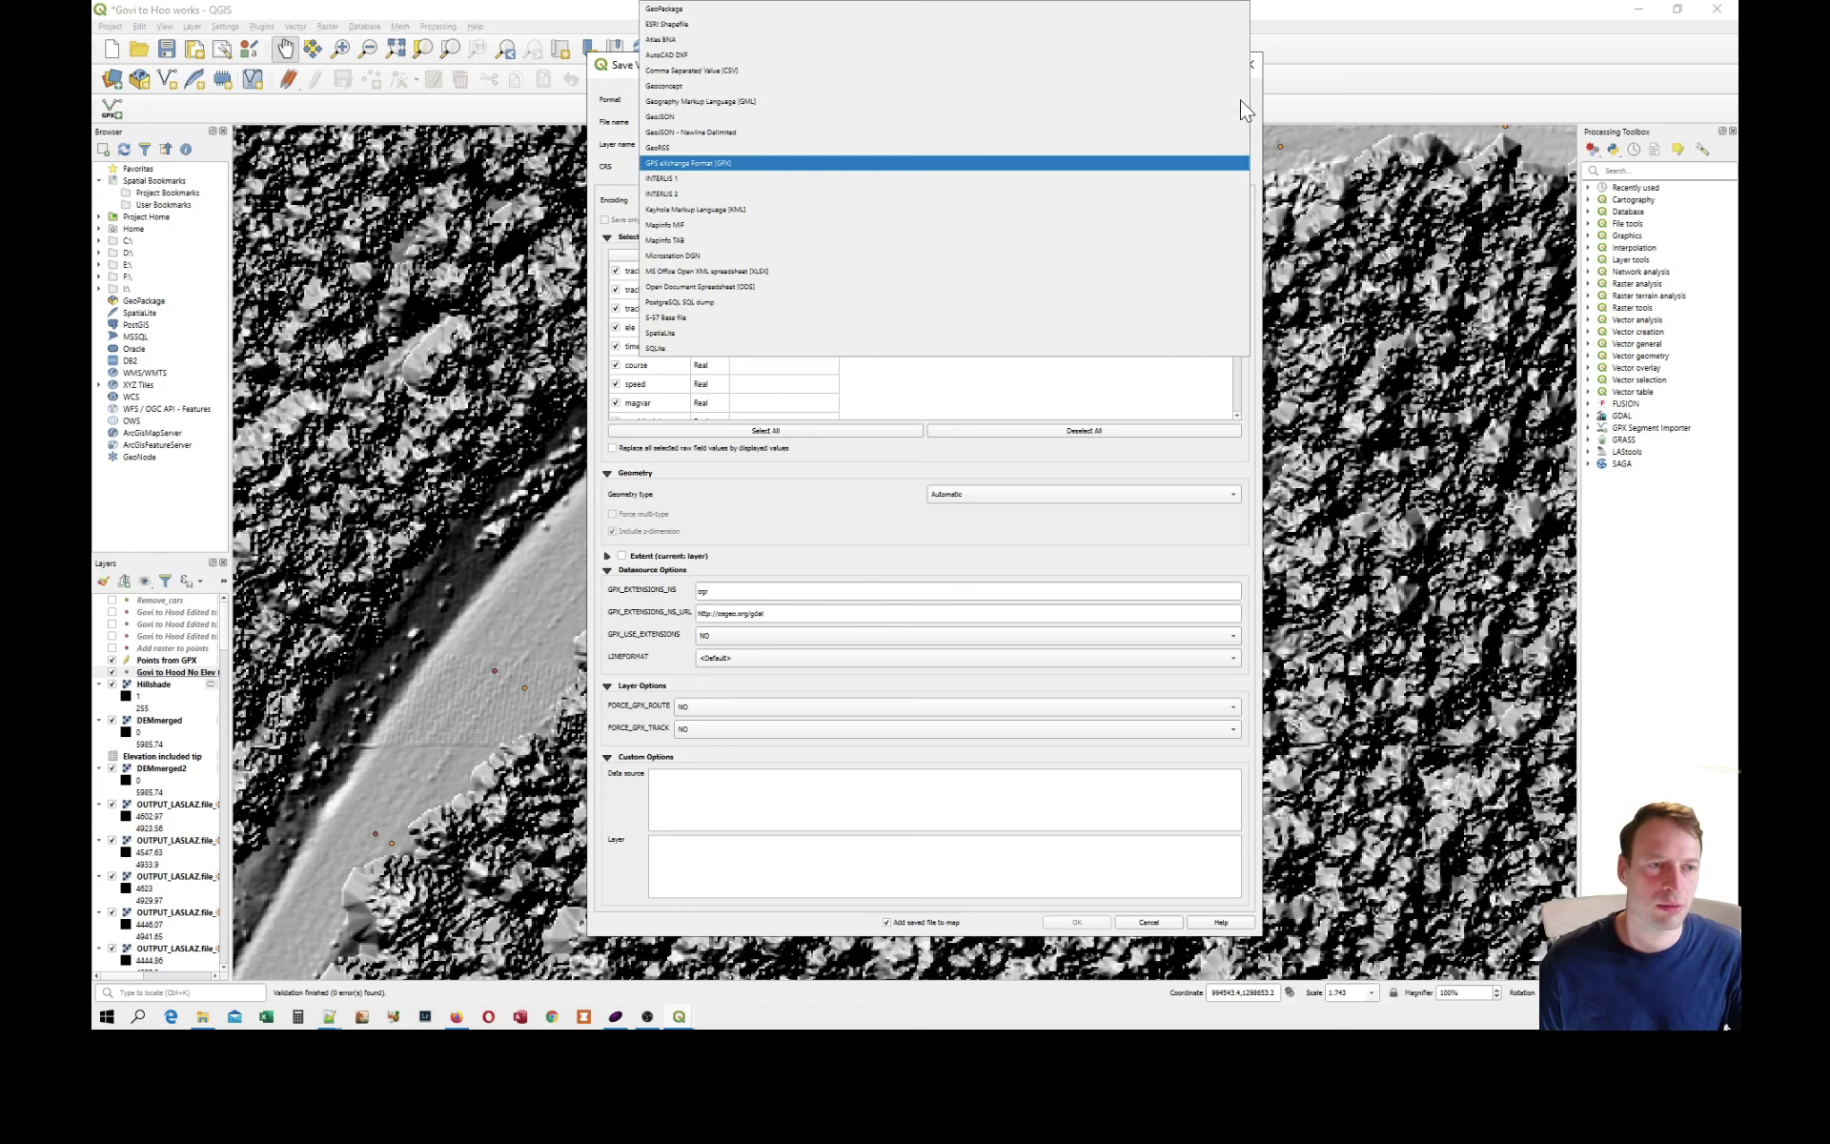
{"action": "left_click", "coordinate": [739, 27]}
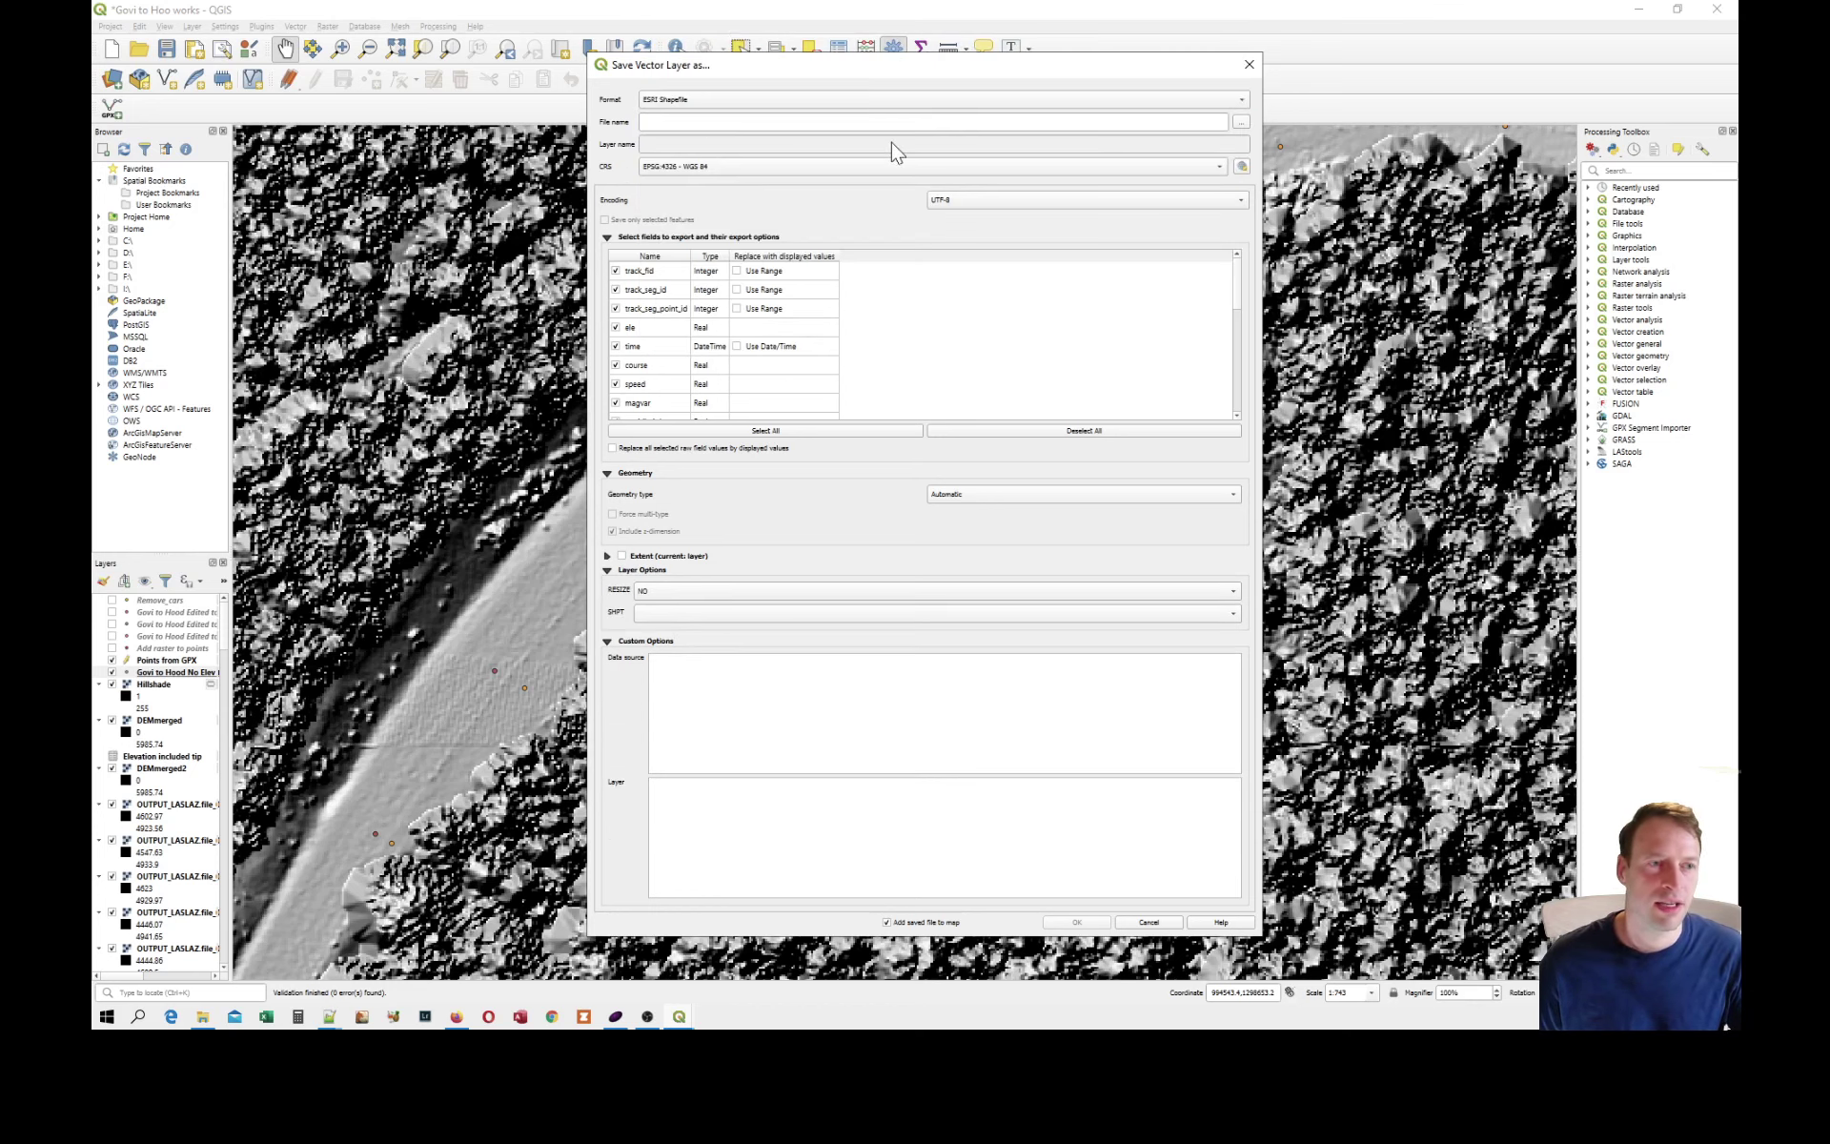
{"action": "left_click", "coordinate": [738, 99]}
{"action": "left_click", "coordinate": [685, 99]}
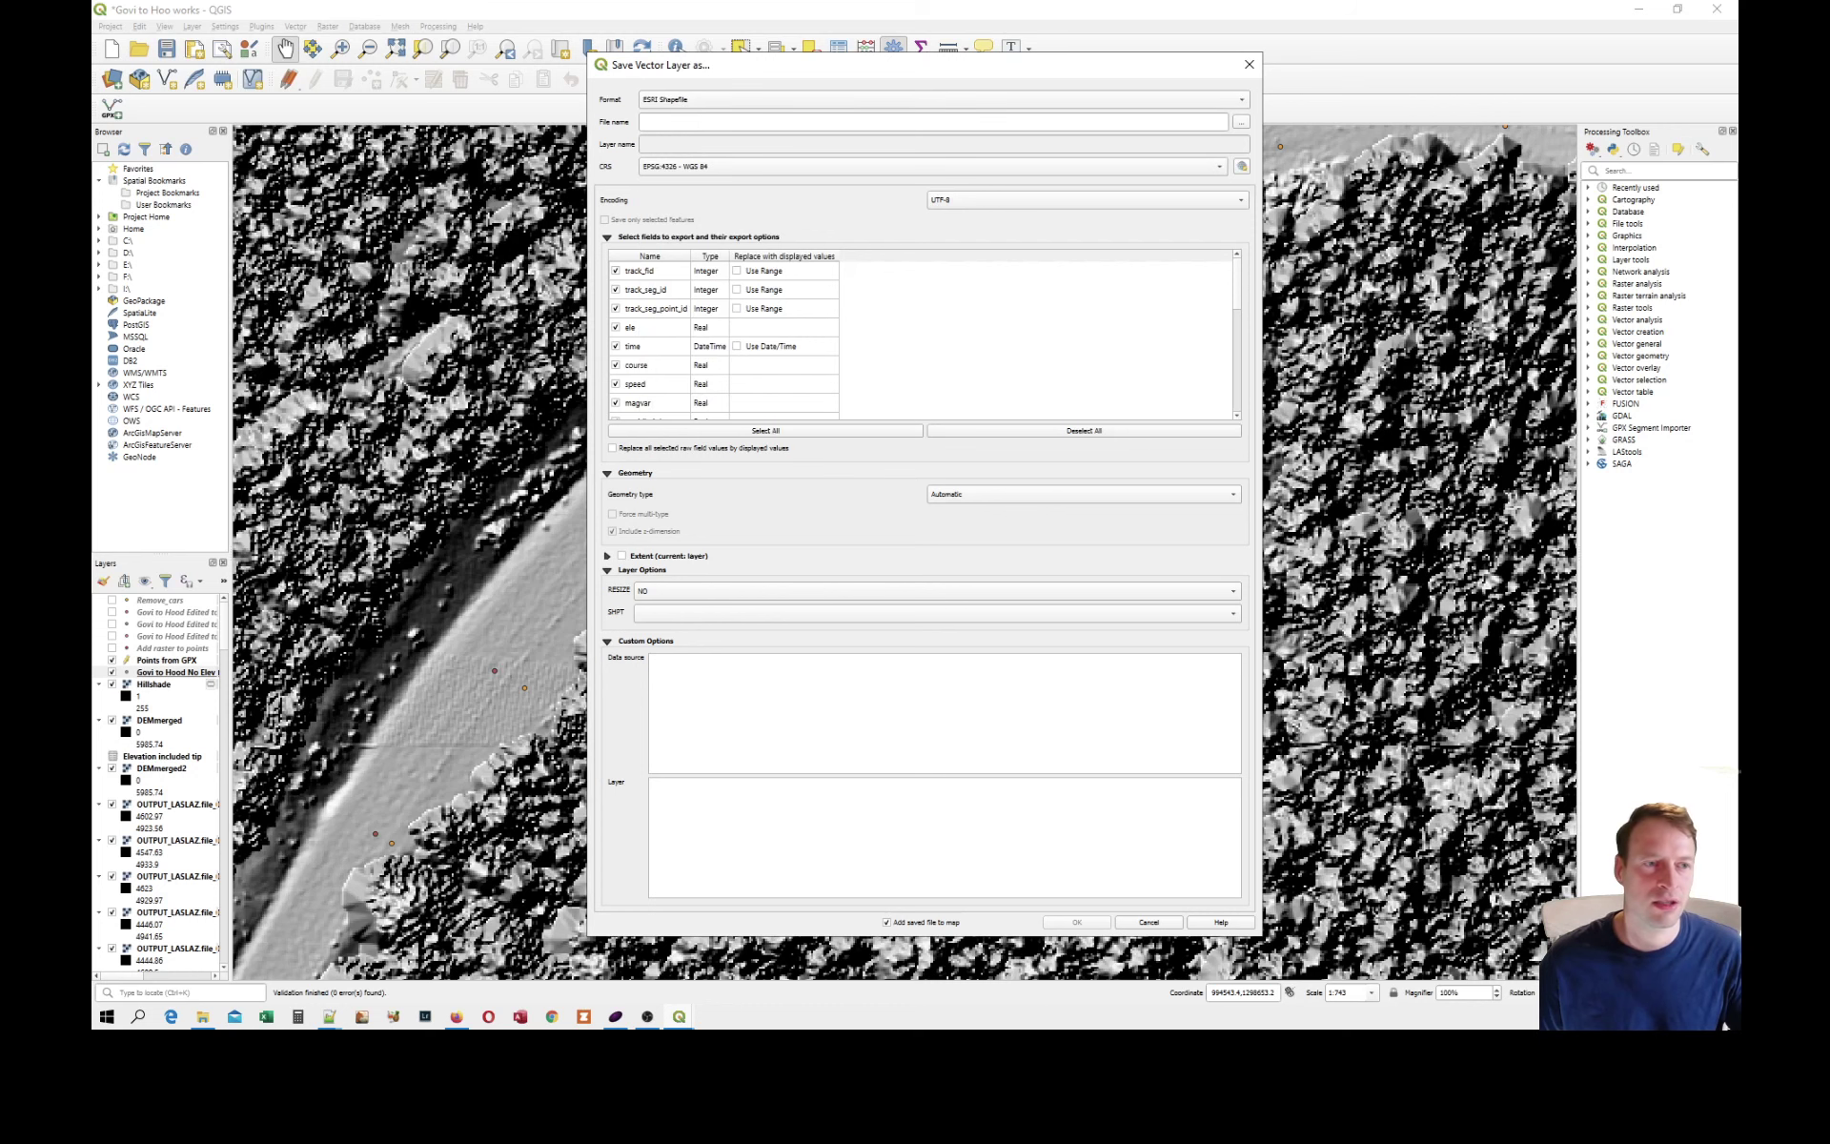
{"action": "left_click", "coordinate": [1241, 122]}
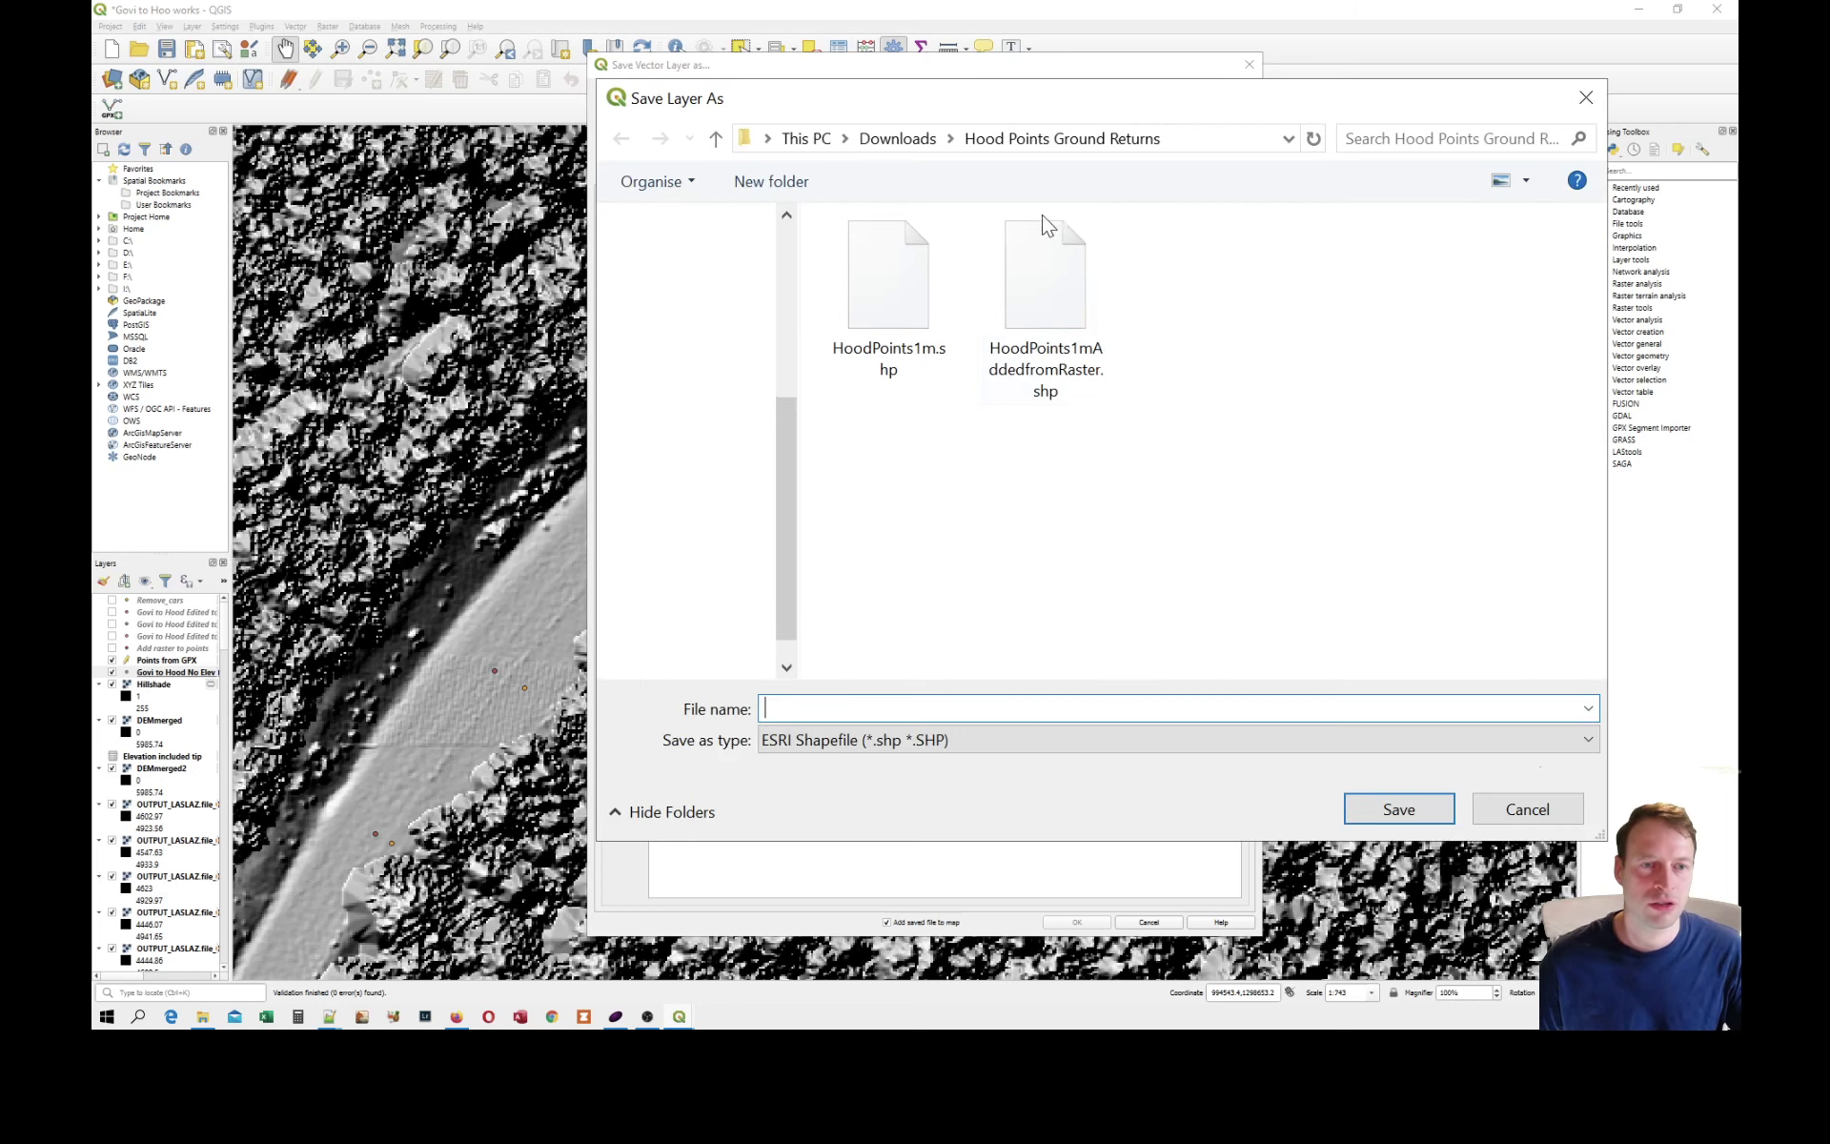
{"action": "double_click", "coordinate": [908, 324]}
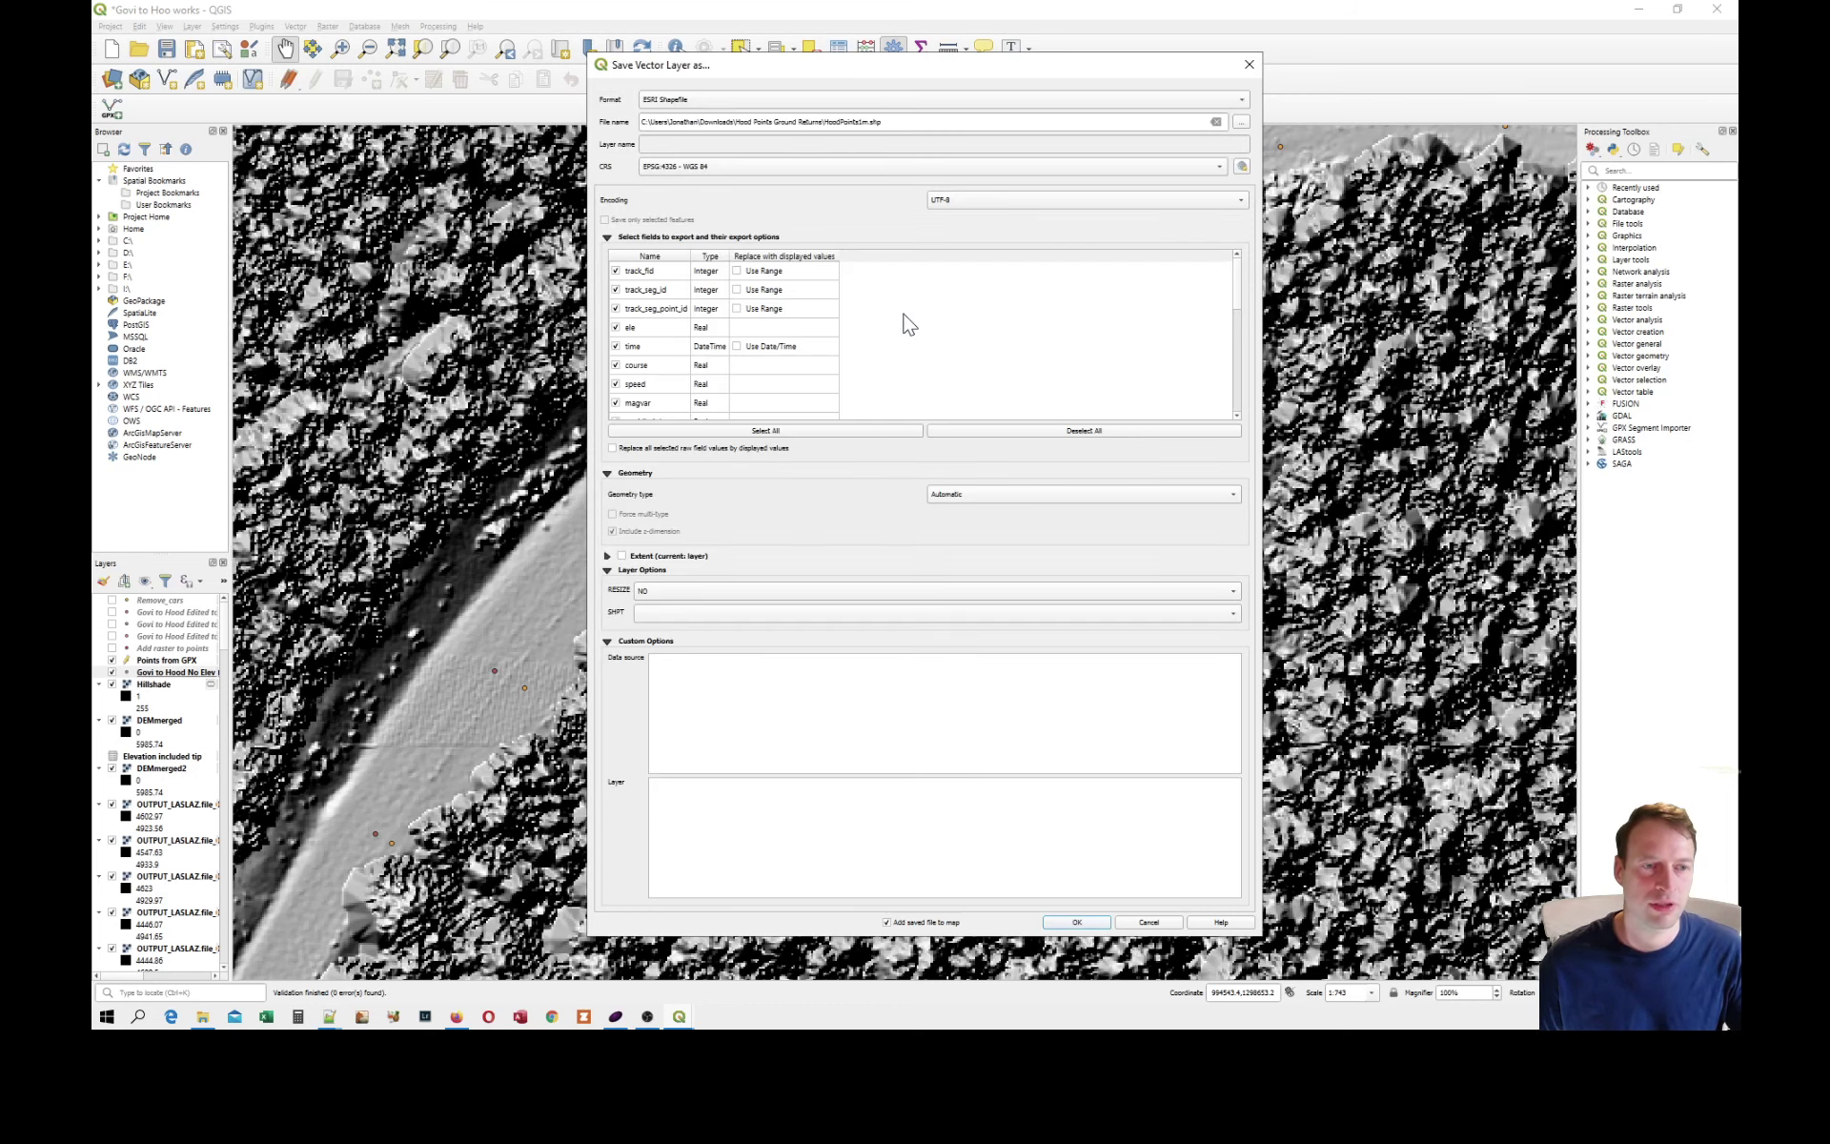
Choose the project CRS EPSG:2992 - NAD83 / Oregon GIC Lambert (ft) for the shapefile export and cancel the export.
{"action": "left_click", "coordinate": [703, 167]}
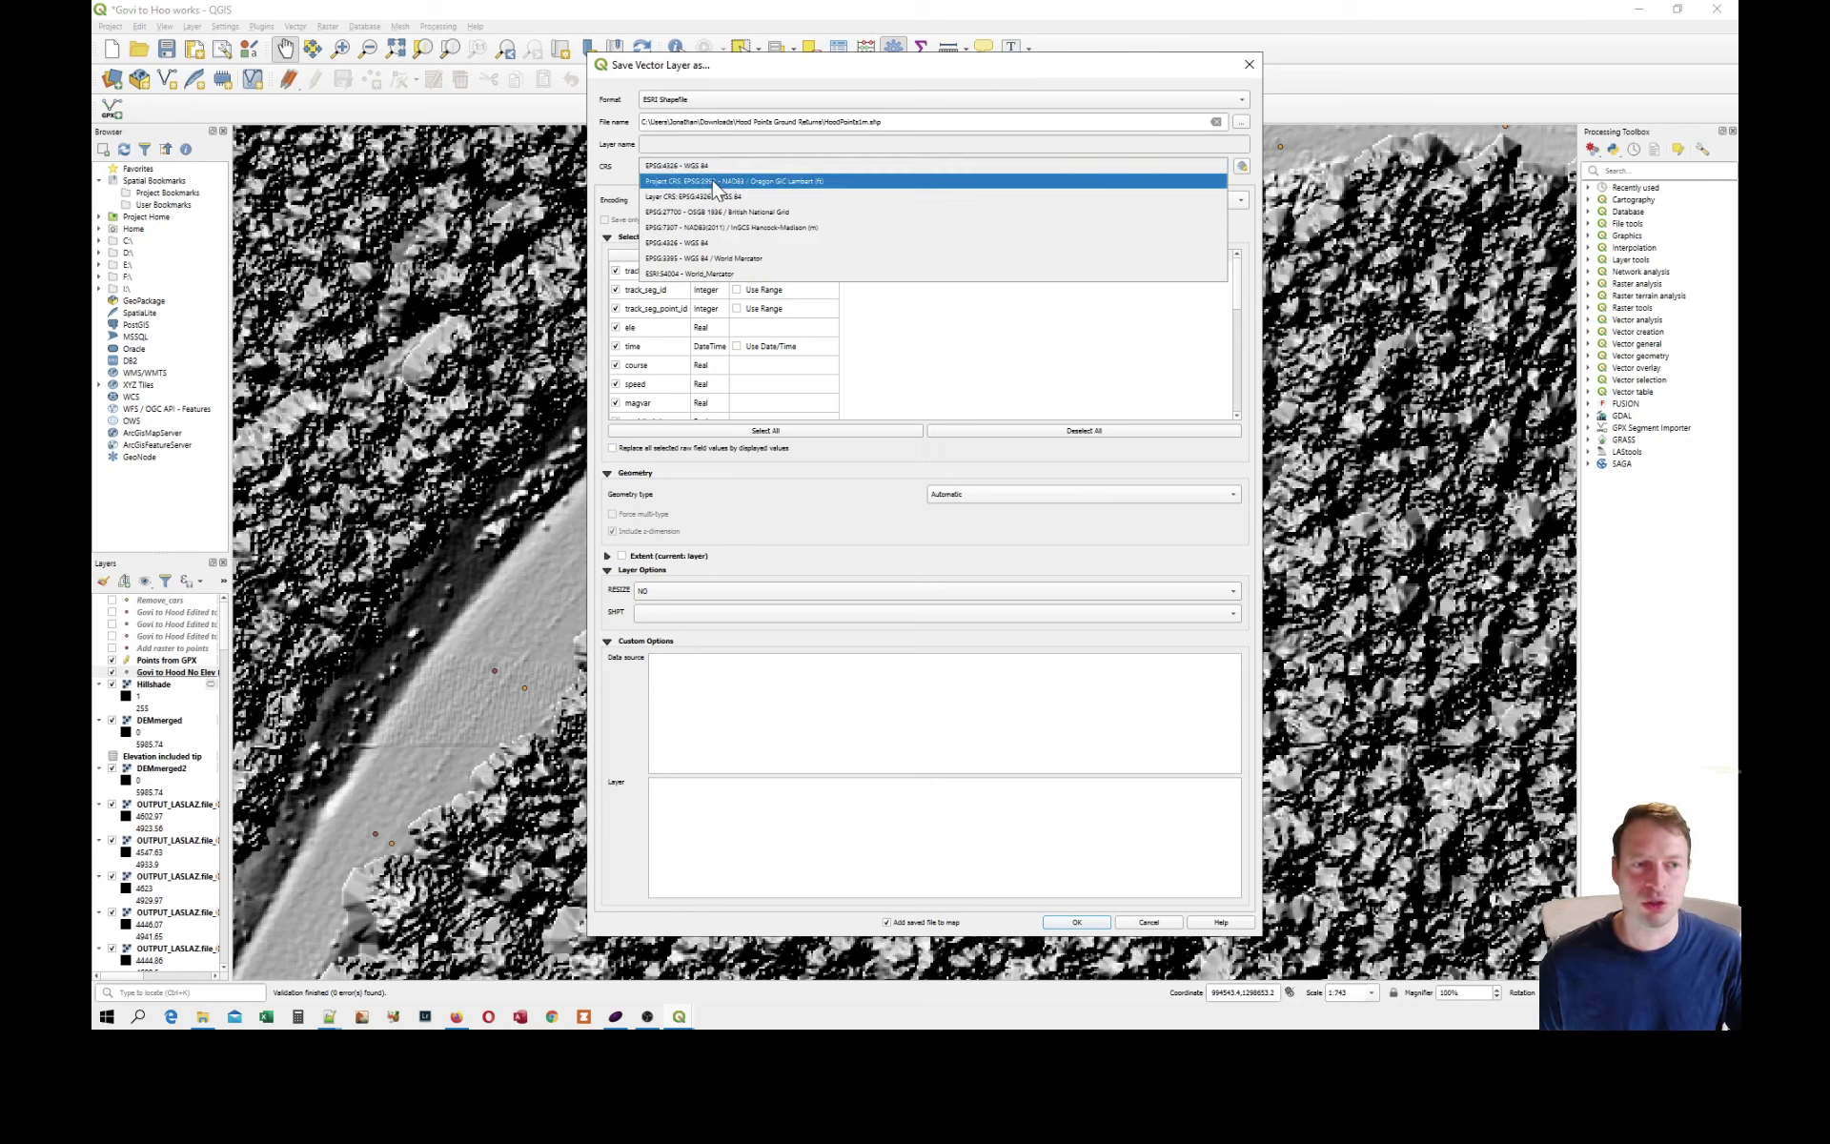
{"action": "left_click", "coordinate": [832, 183]}
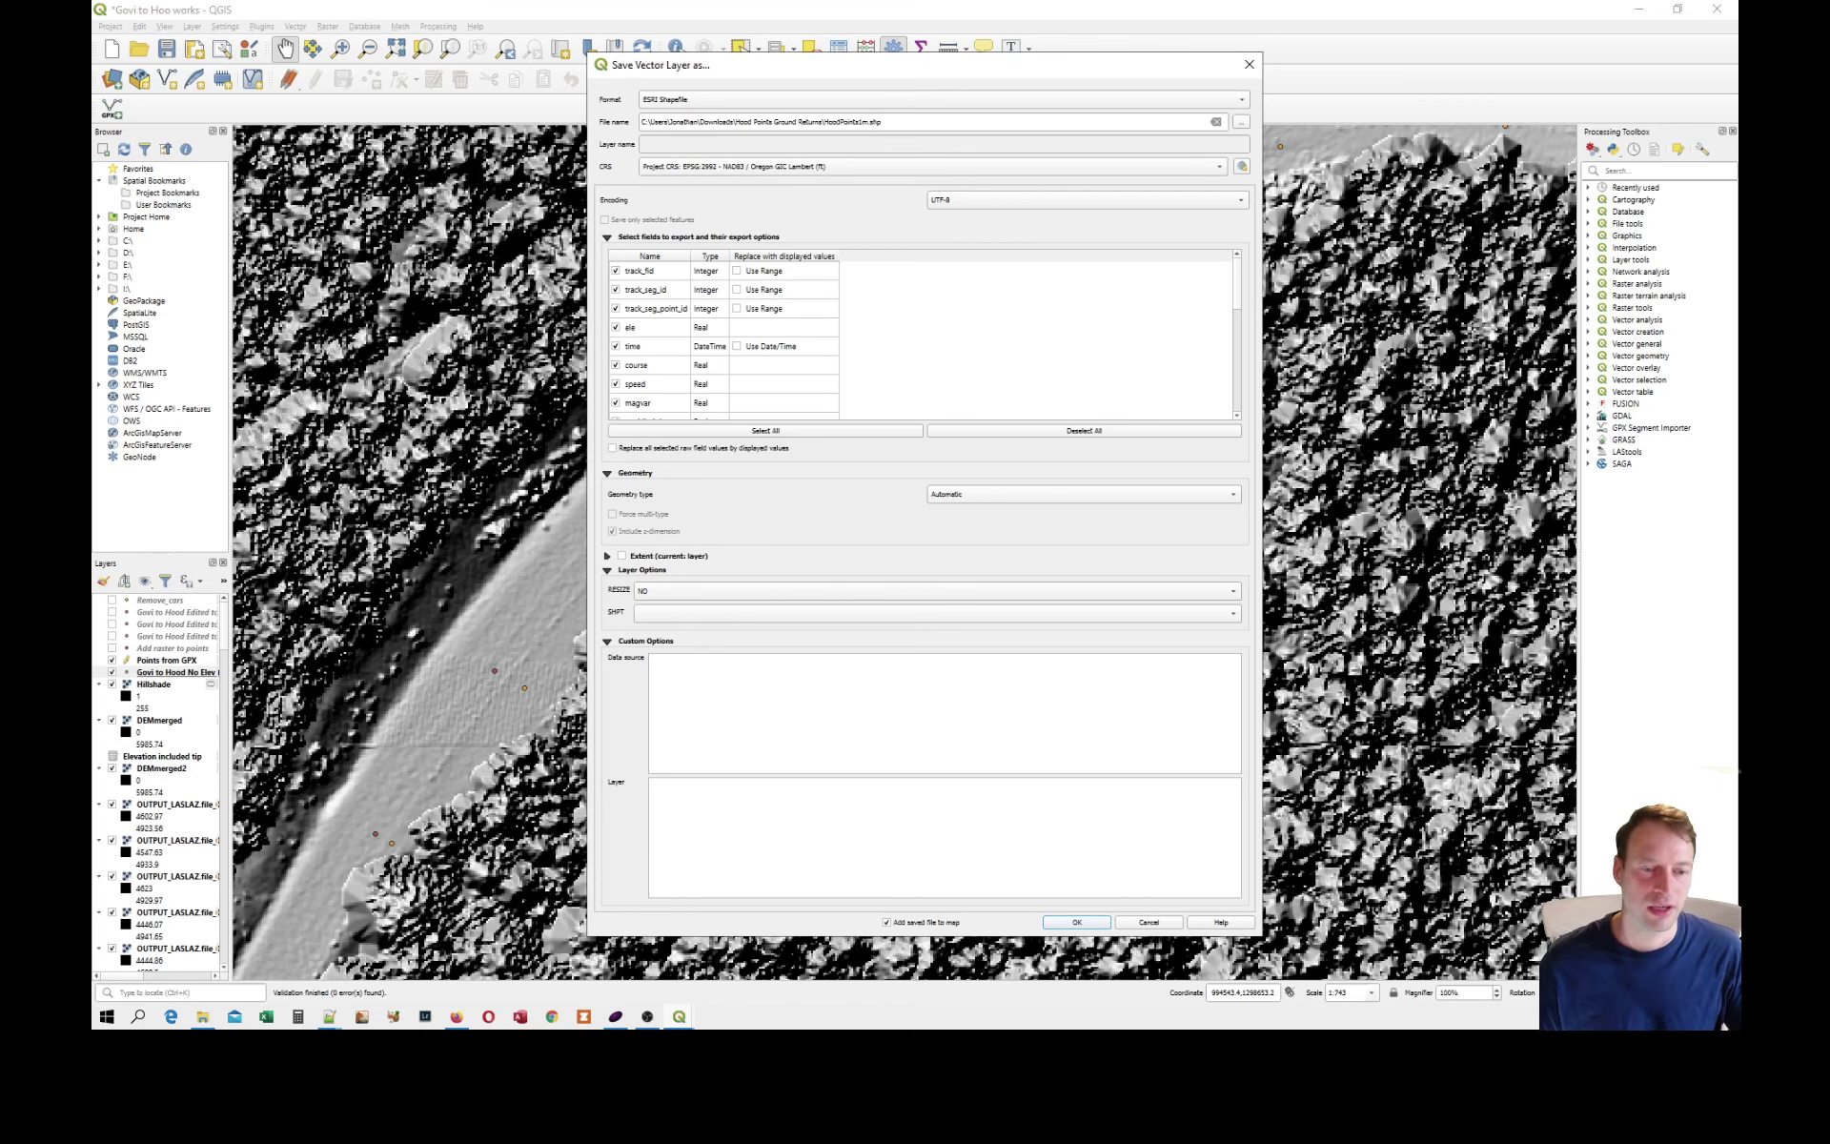
{"action": "left_click", "coordinate": [1156, 923]}
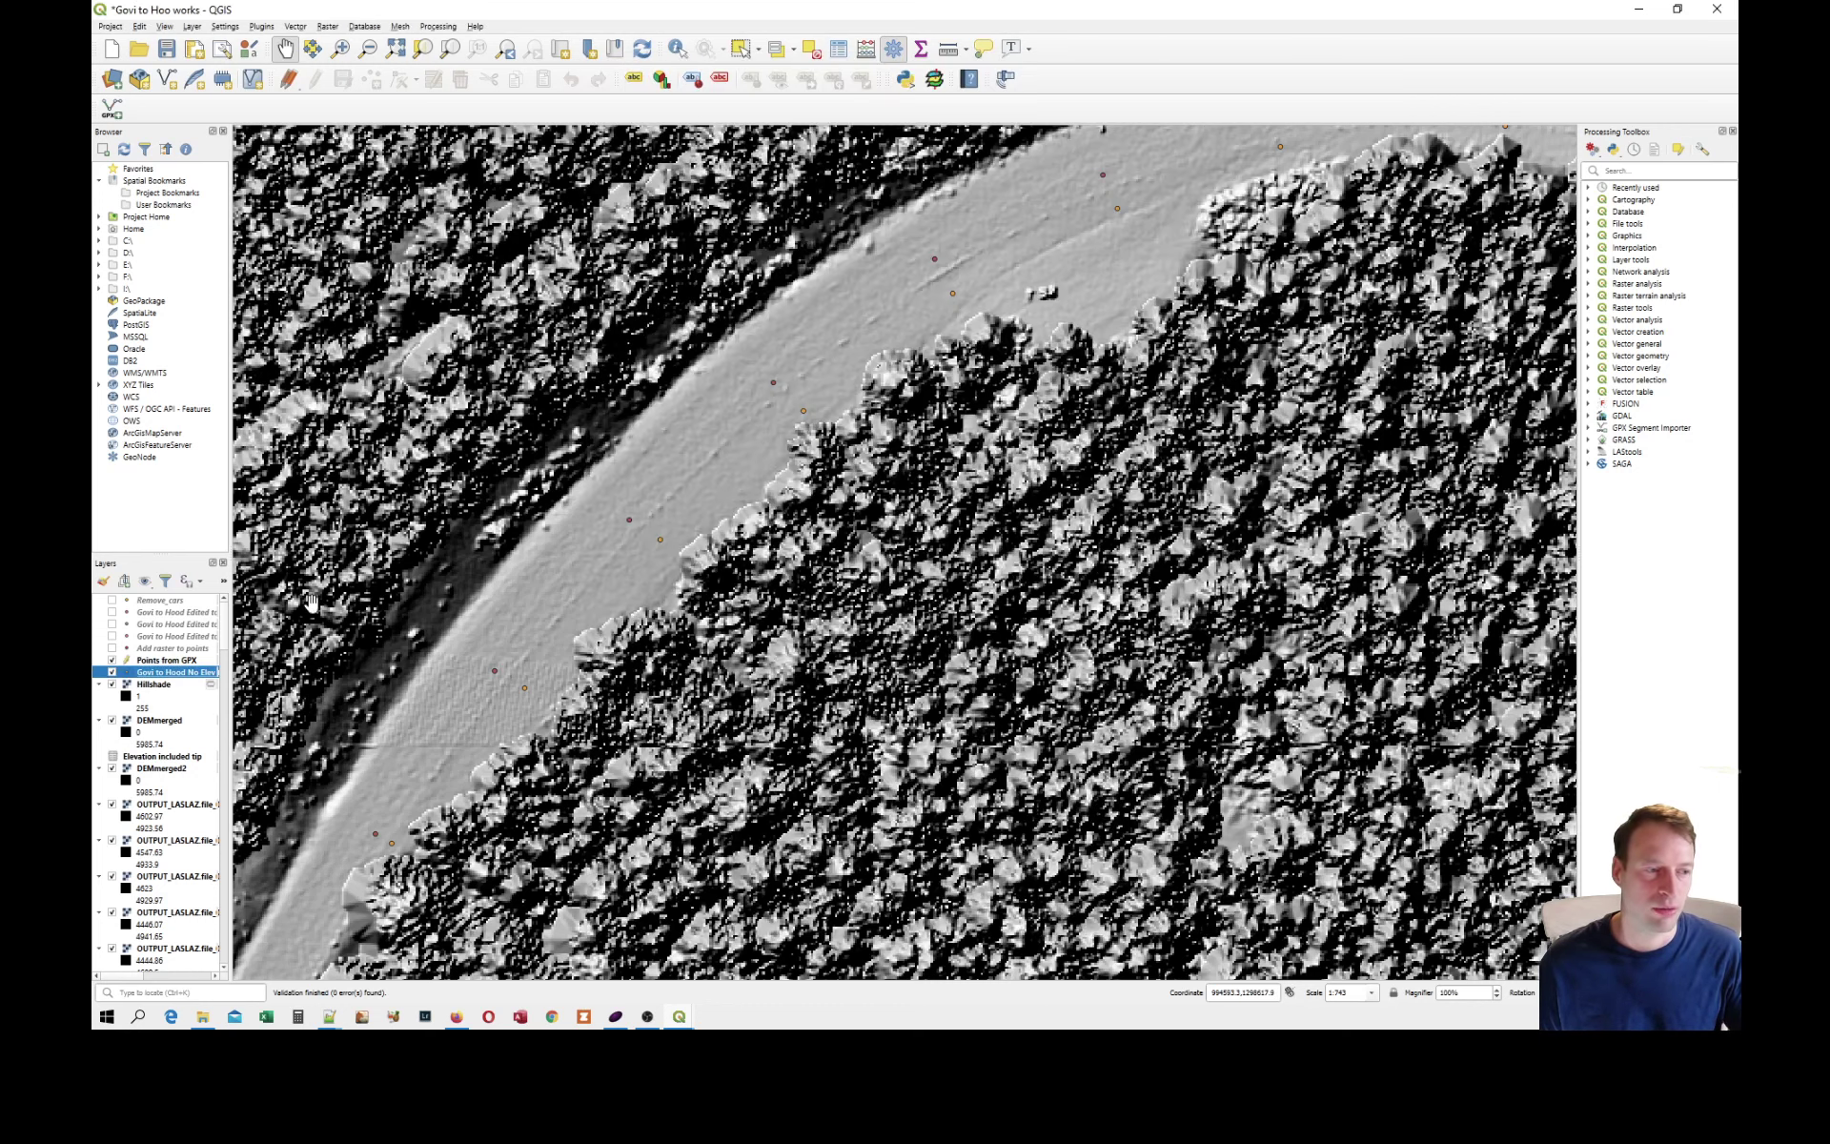
Make the Points from GPX layer editable and activate the Vertex Tool.
{"action": "left_click", "coordinate": [166, 662]}
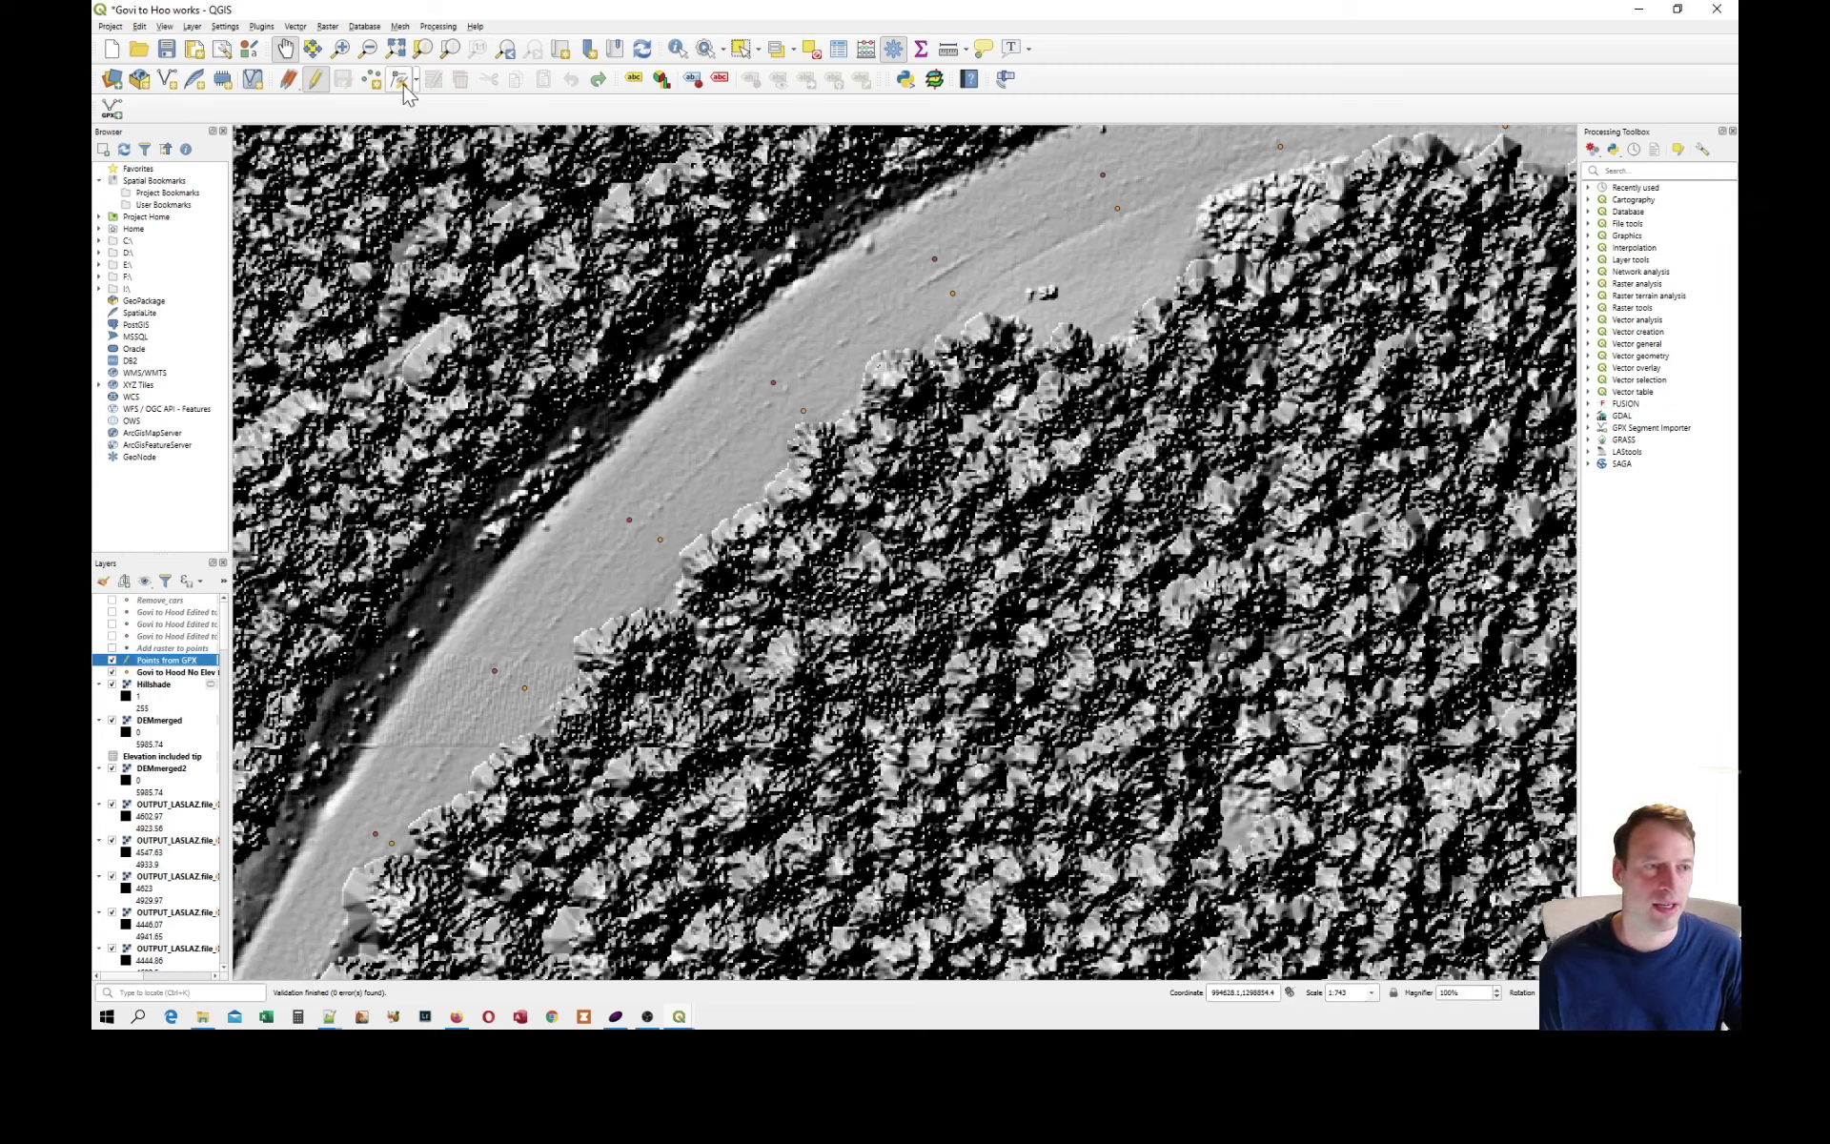
{"action": "left_click", "coordinate": [317, 80]}
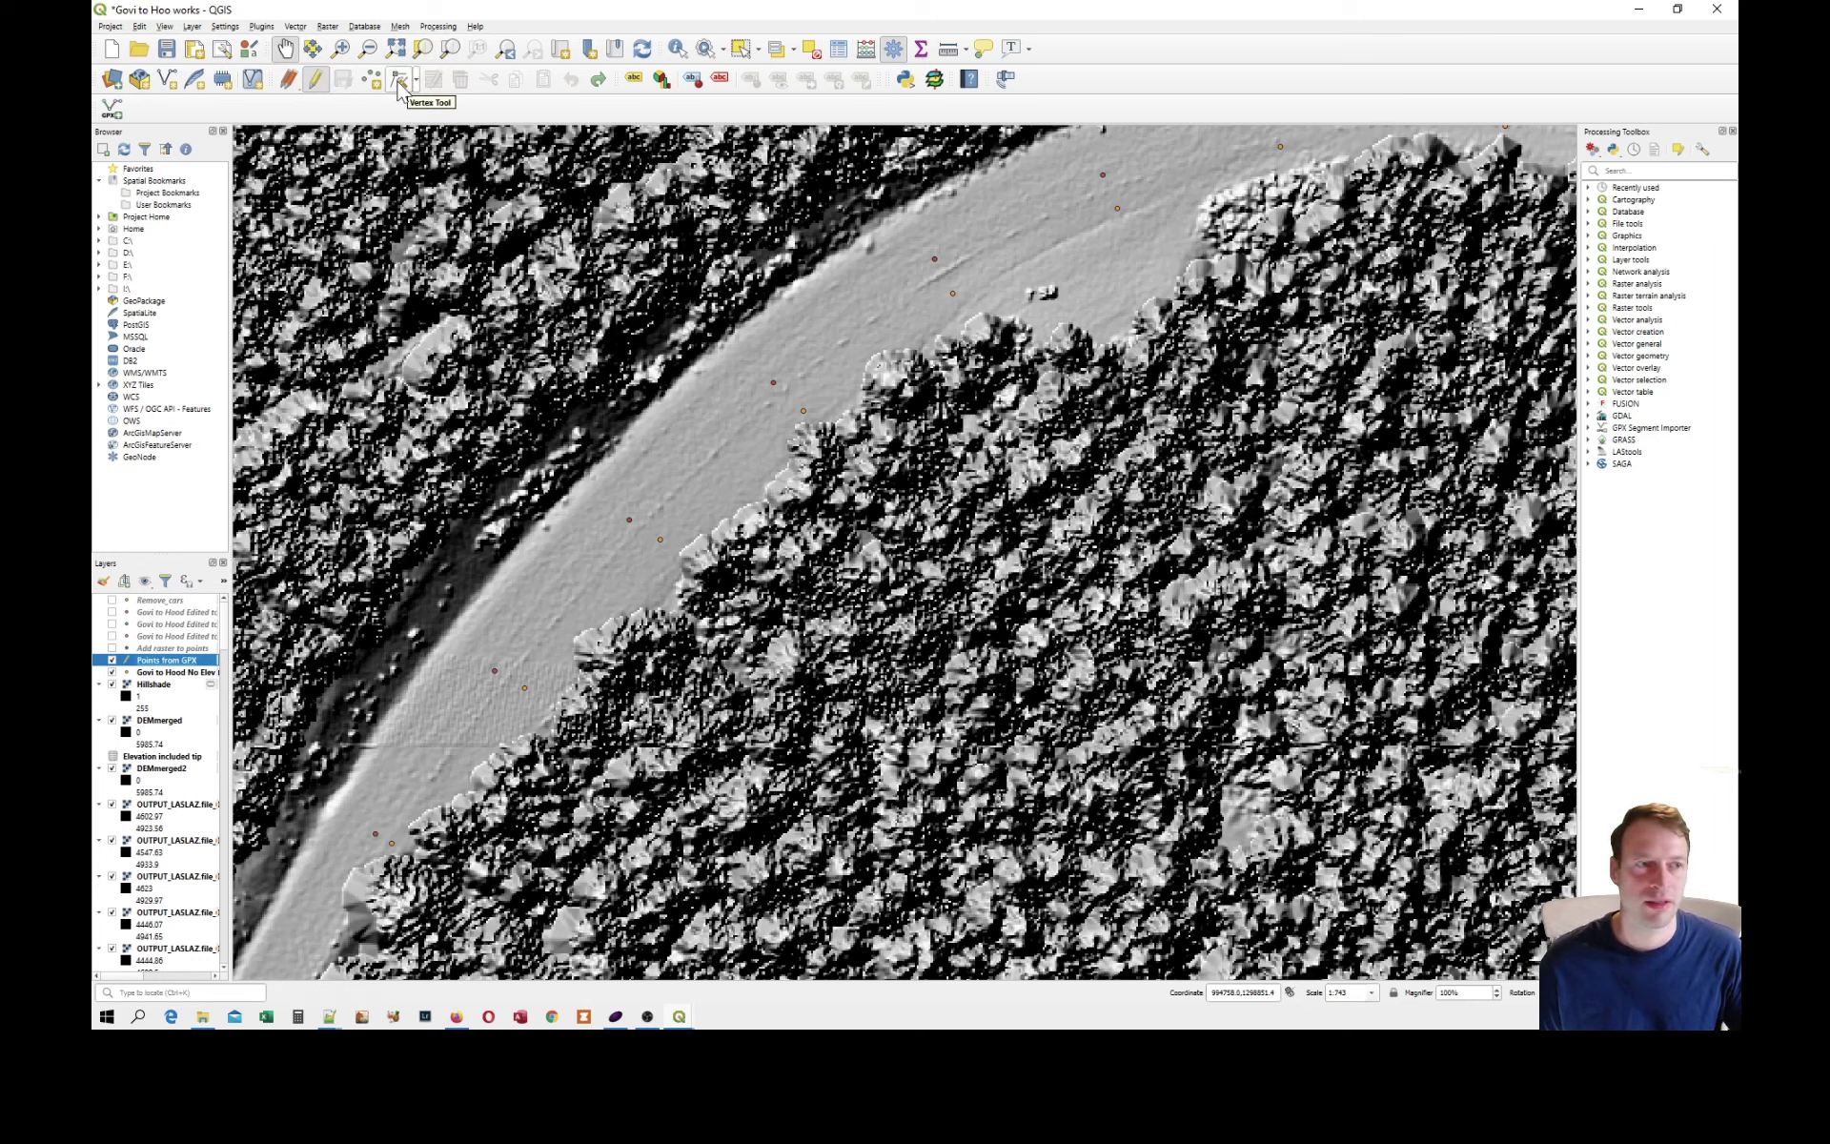
{"action": "left_click", "coordinate": [398, 79]}
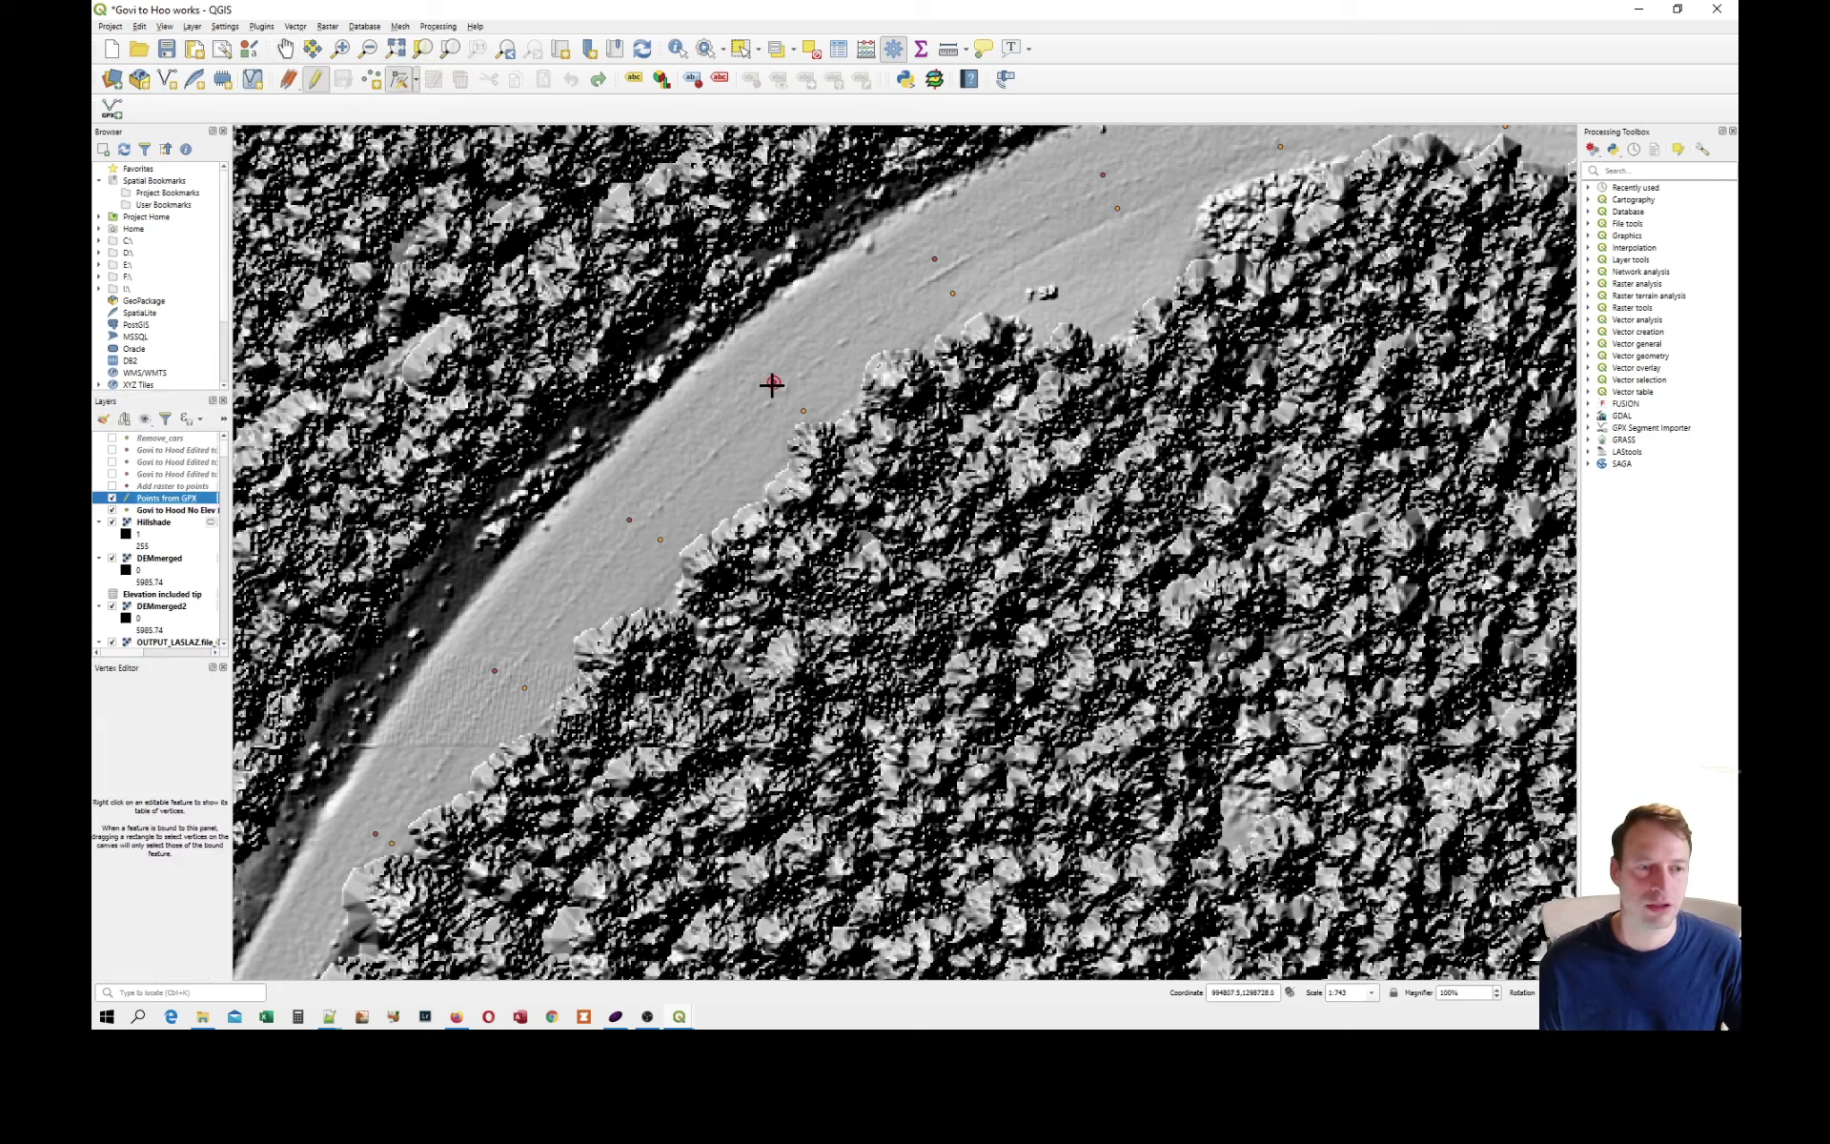
Move one red route point in the bend toward the road's outer edge and undo the move.
{"action": "left_click", "coordinate": [772, 384]}
{"action": "left_click", "coordinate": [798, 339]}
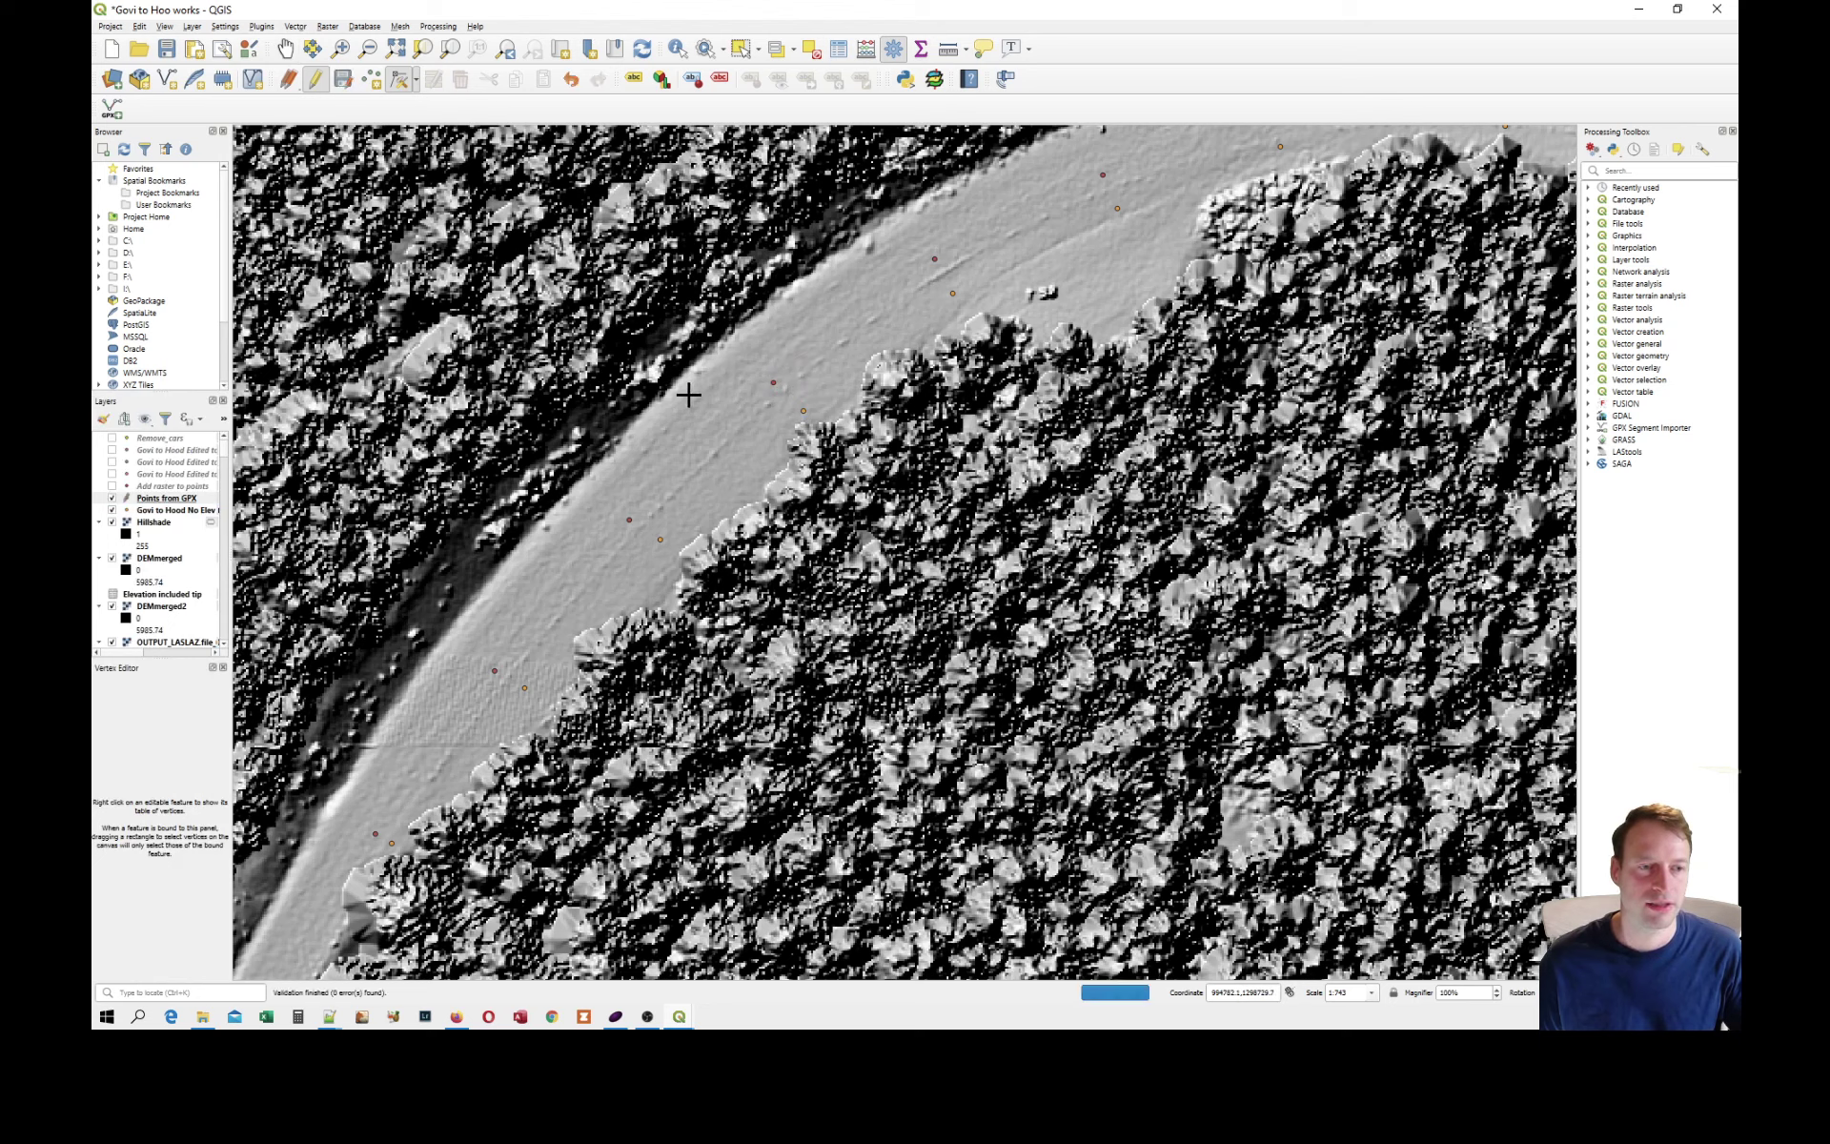
{"action": "left_click", "coordinate": [139, 26]}
{"action": "key", "text": "Escape"}
{"action": "key", "text": "ctrl+z"}
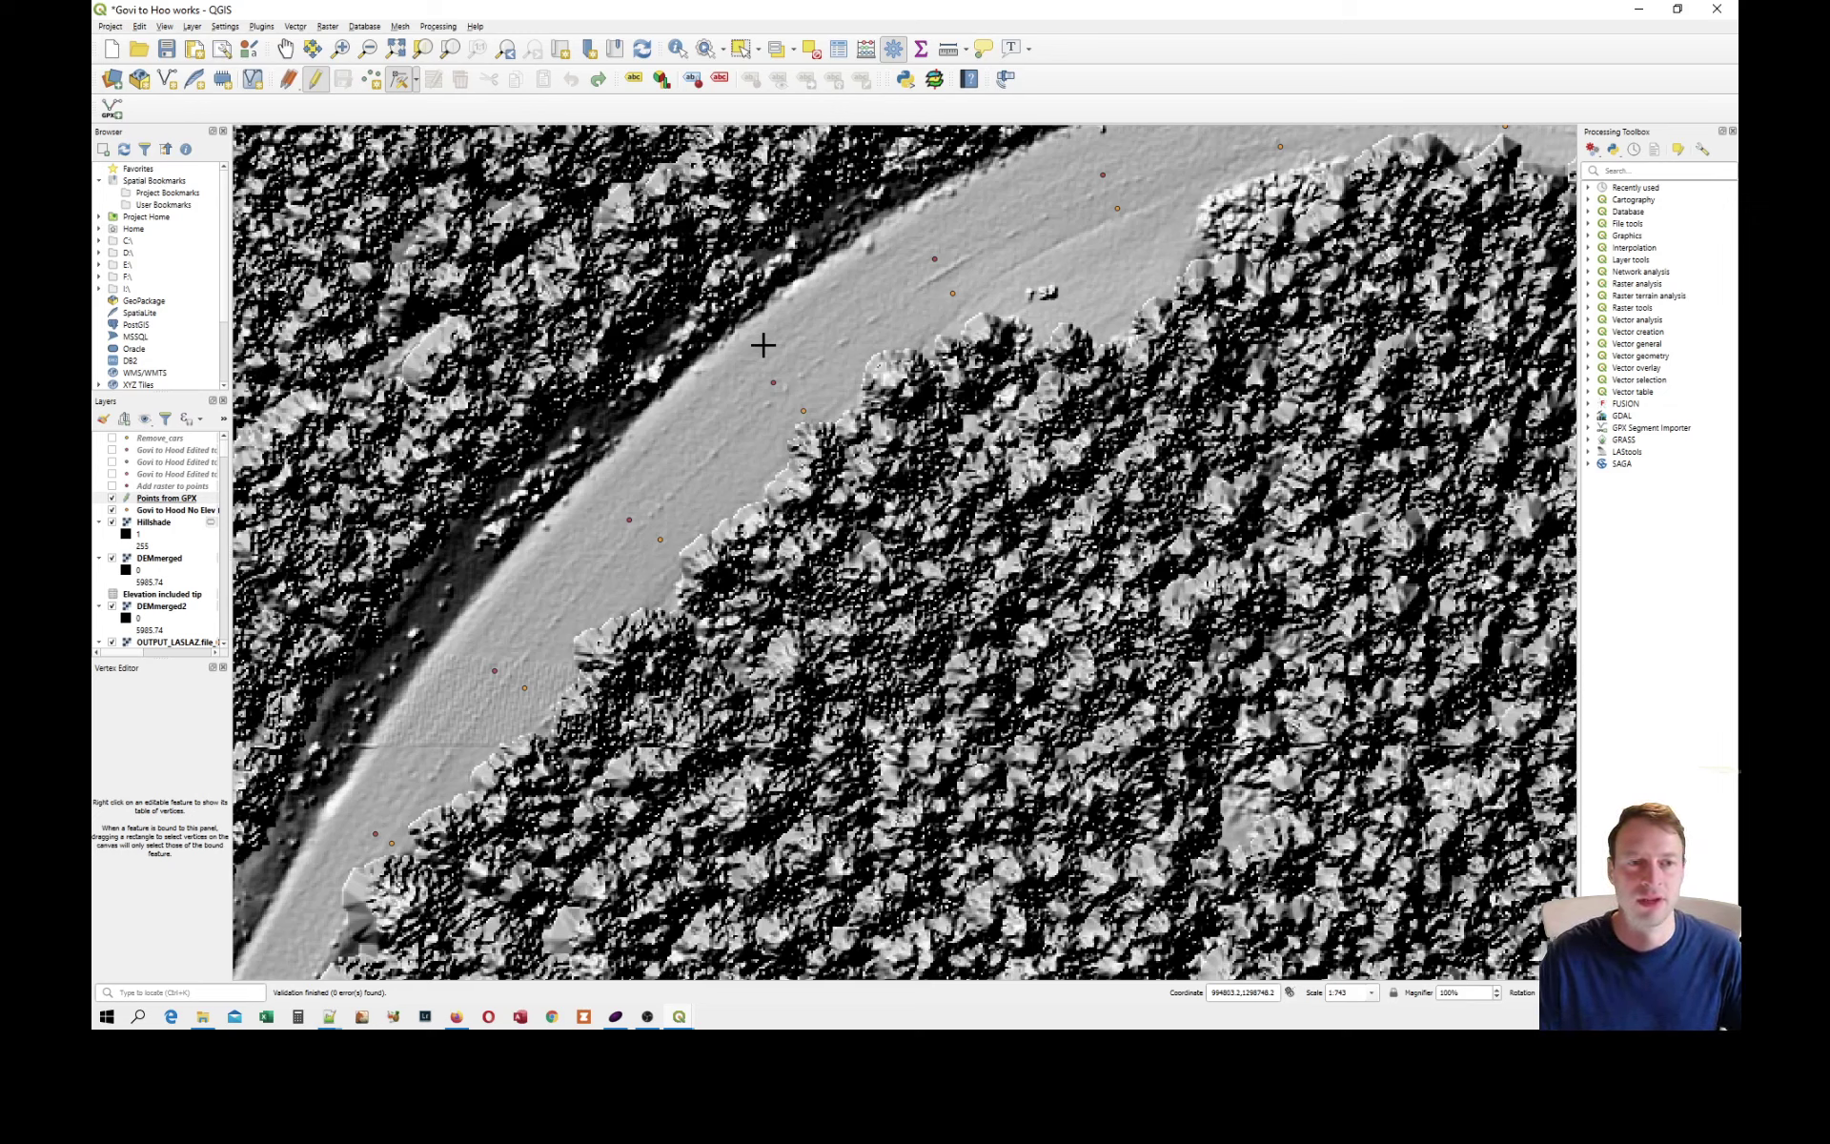
Review the available default CRS choices for new projects in the Options and cancel without changing them.
{"action": "left_click", "coordinate": [225, 27]}
{"action": "key", "text": "Escape"}
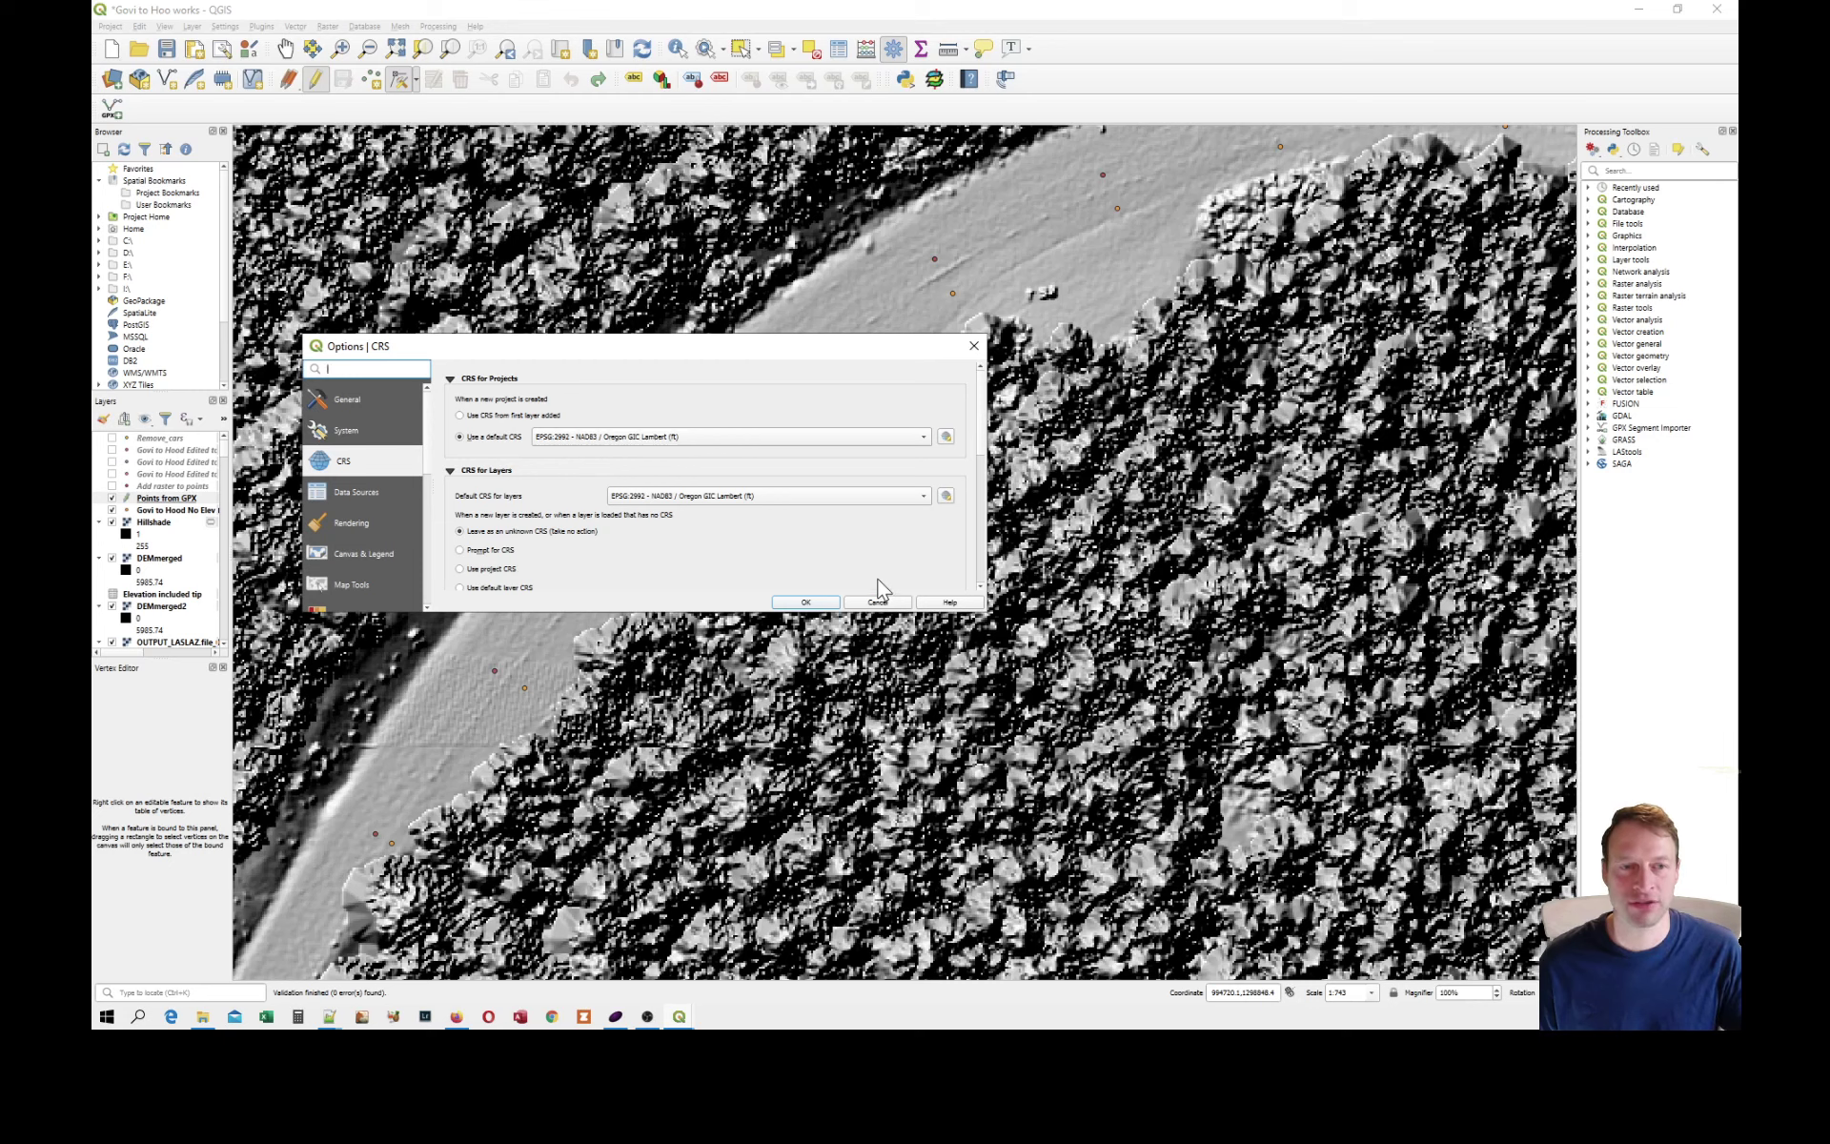
{"action": "left_click", "coordinate": [701, 439]}
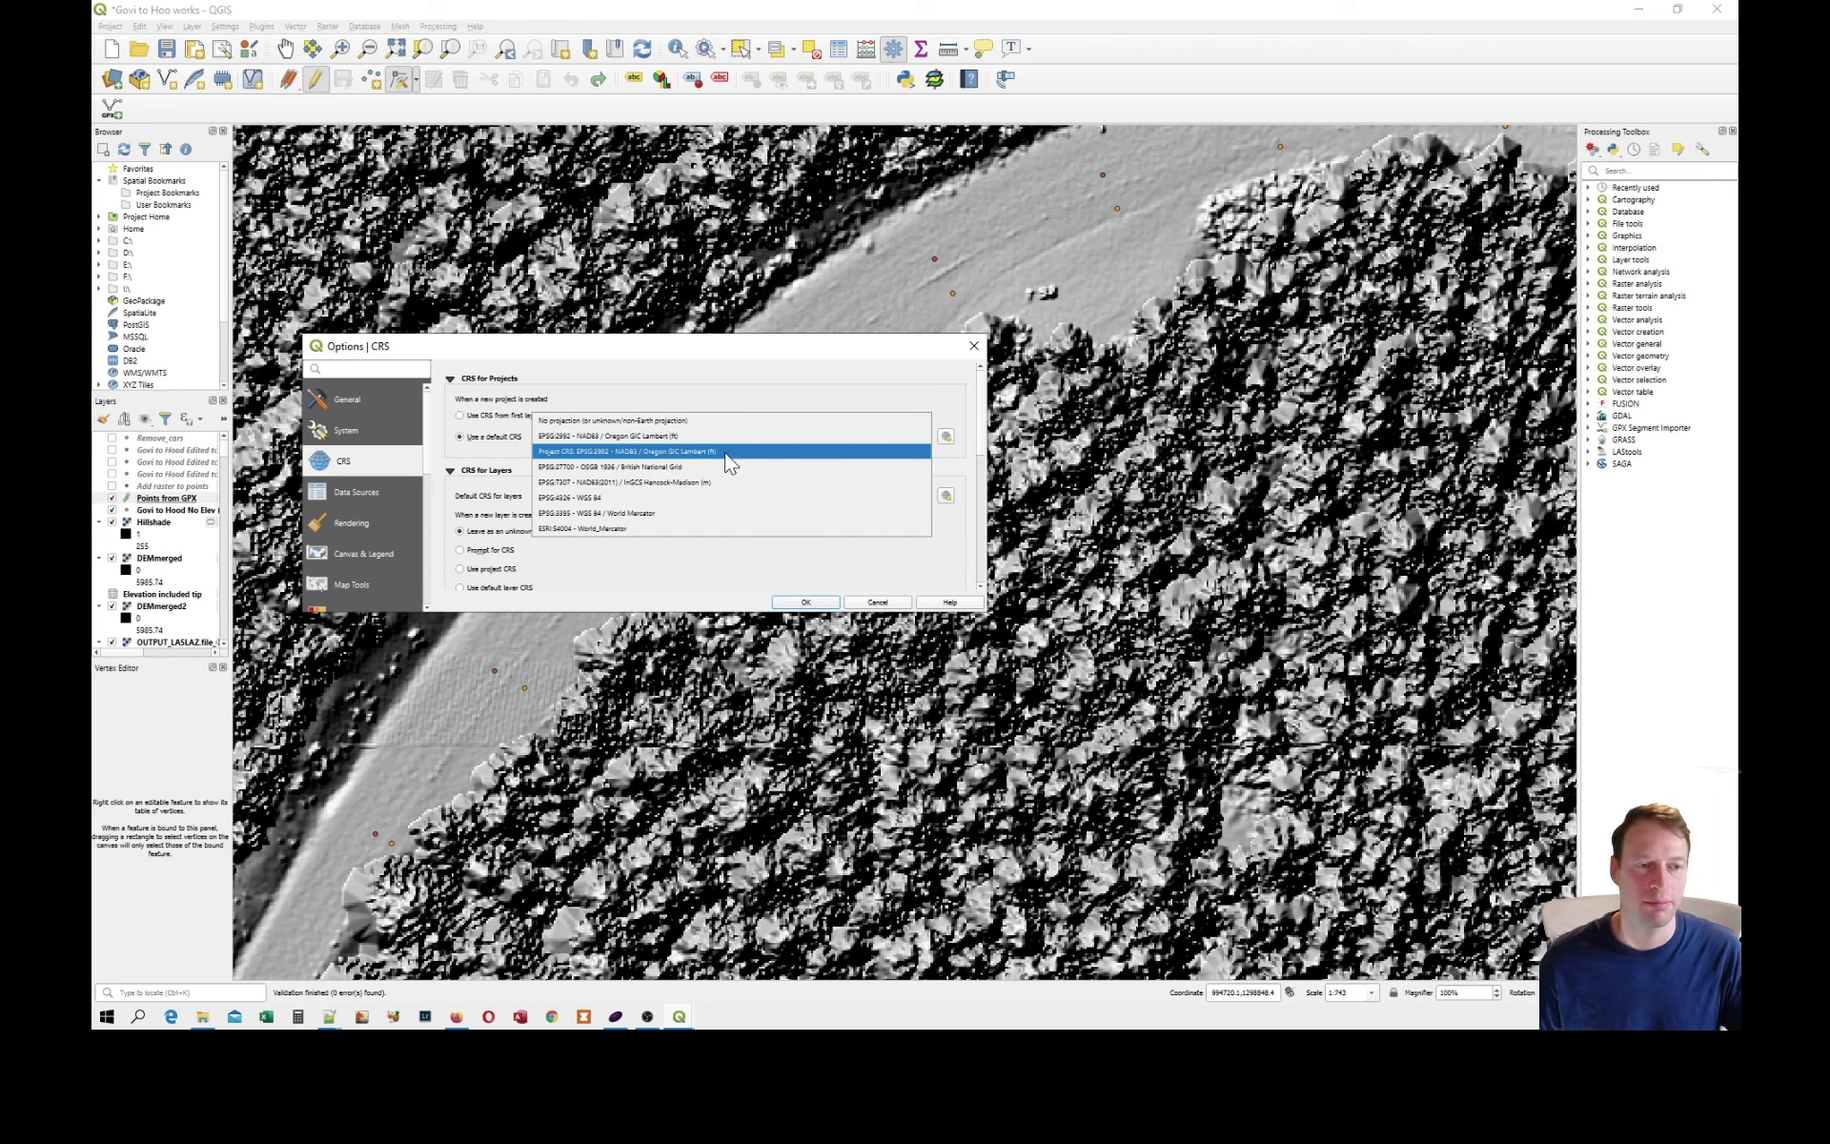
{"action": "left_click", "coordinate": [878, 603]}
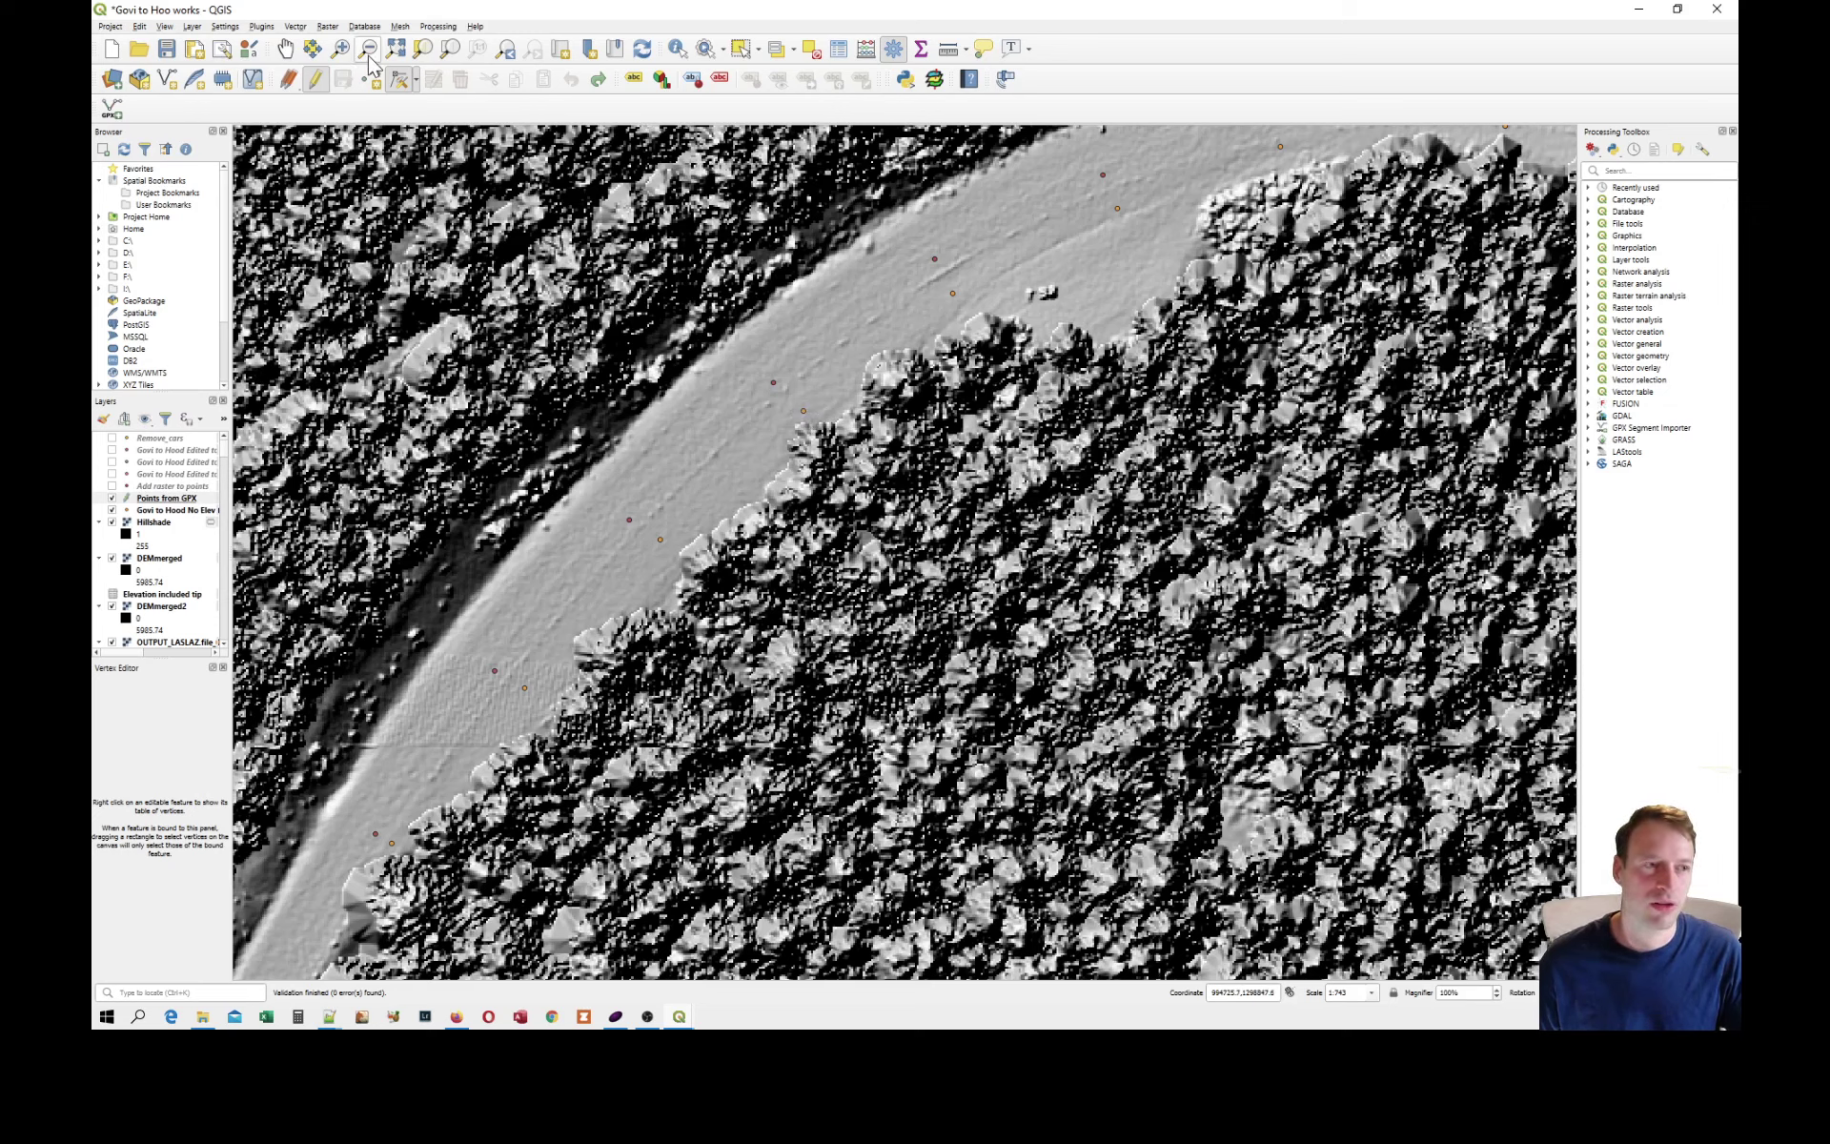
Move two red route points along the upper part of the bend to new positions on the road with the Vertex Tool.
{"action": "left_click", "coordinate": [285, 49]}
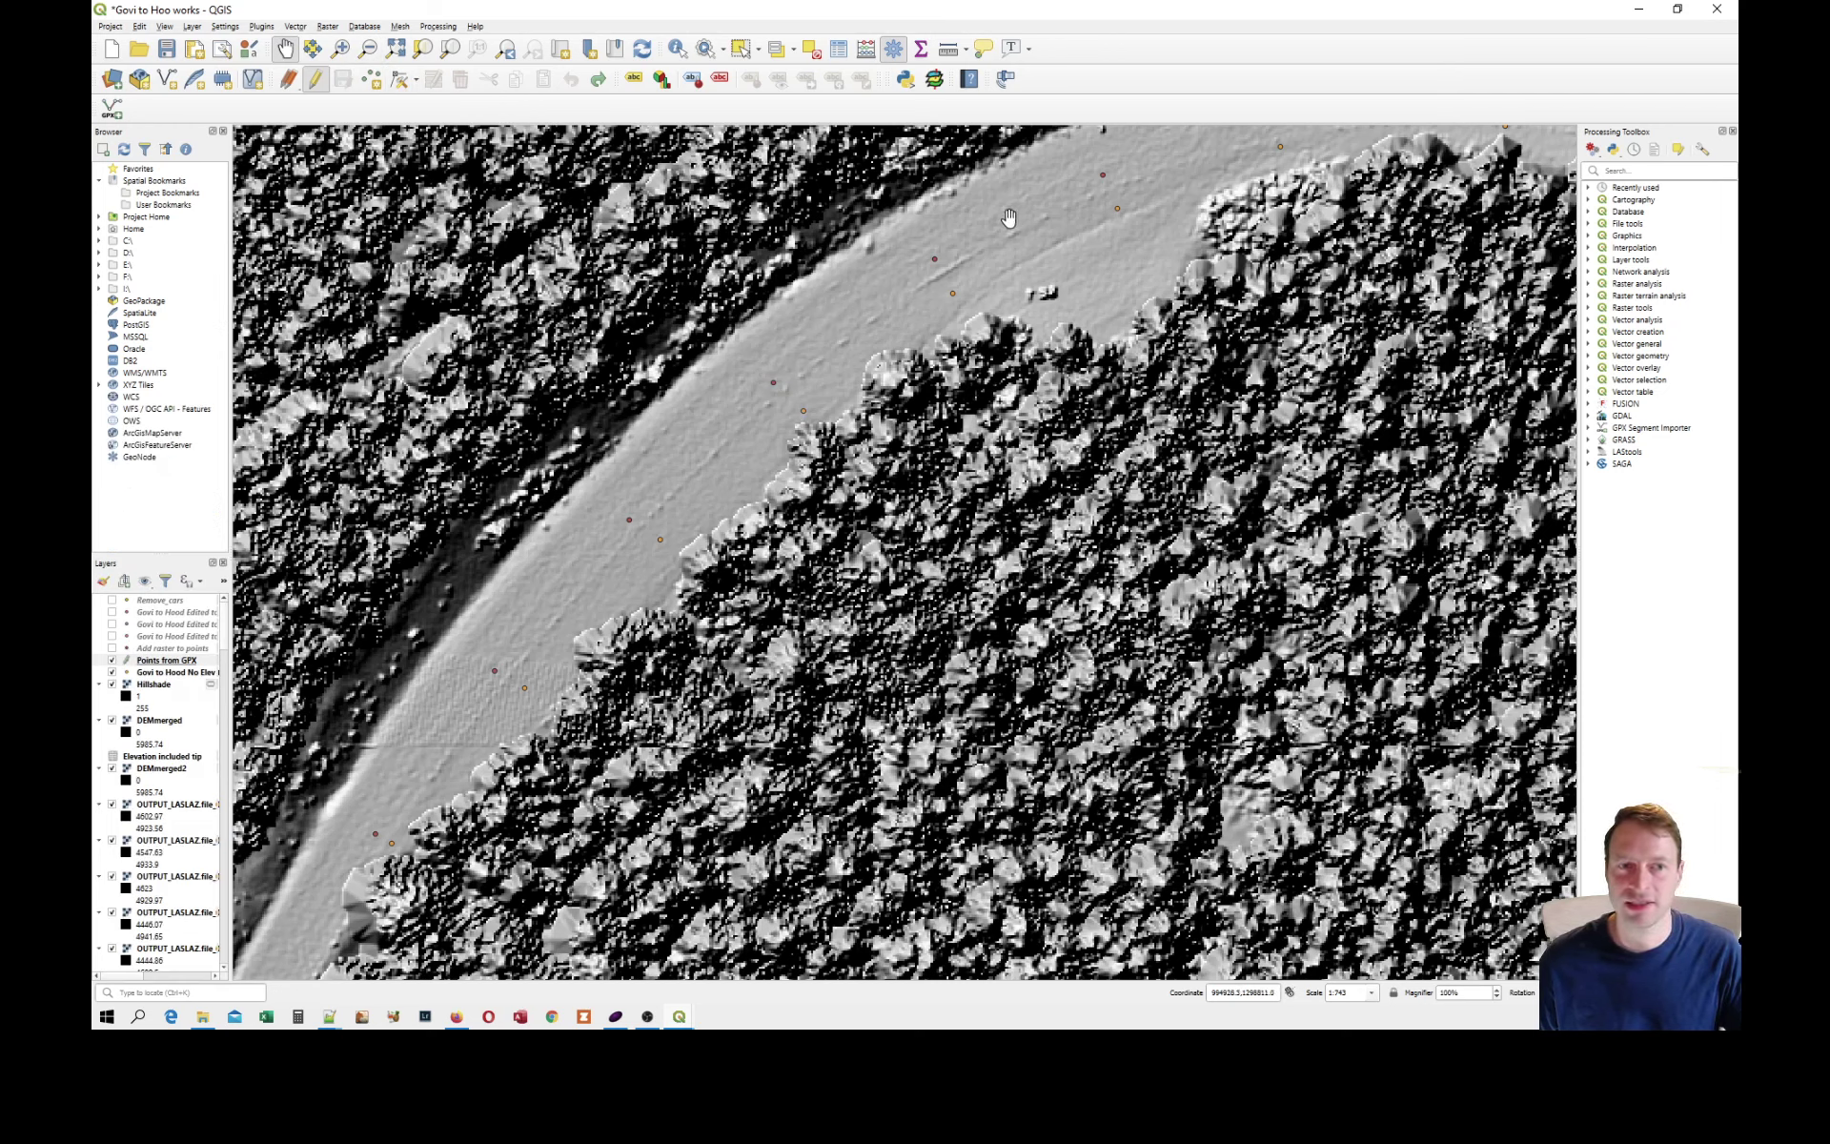
{"action": "left_click_drag", "start_coordinate": [1110, 177], "coordinate": [777, 325]}
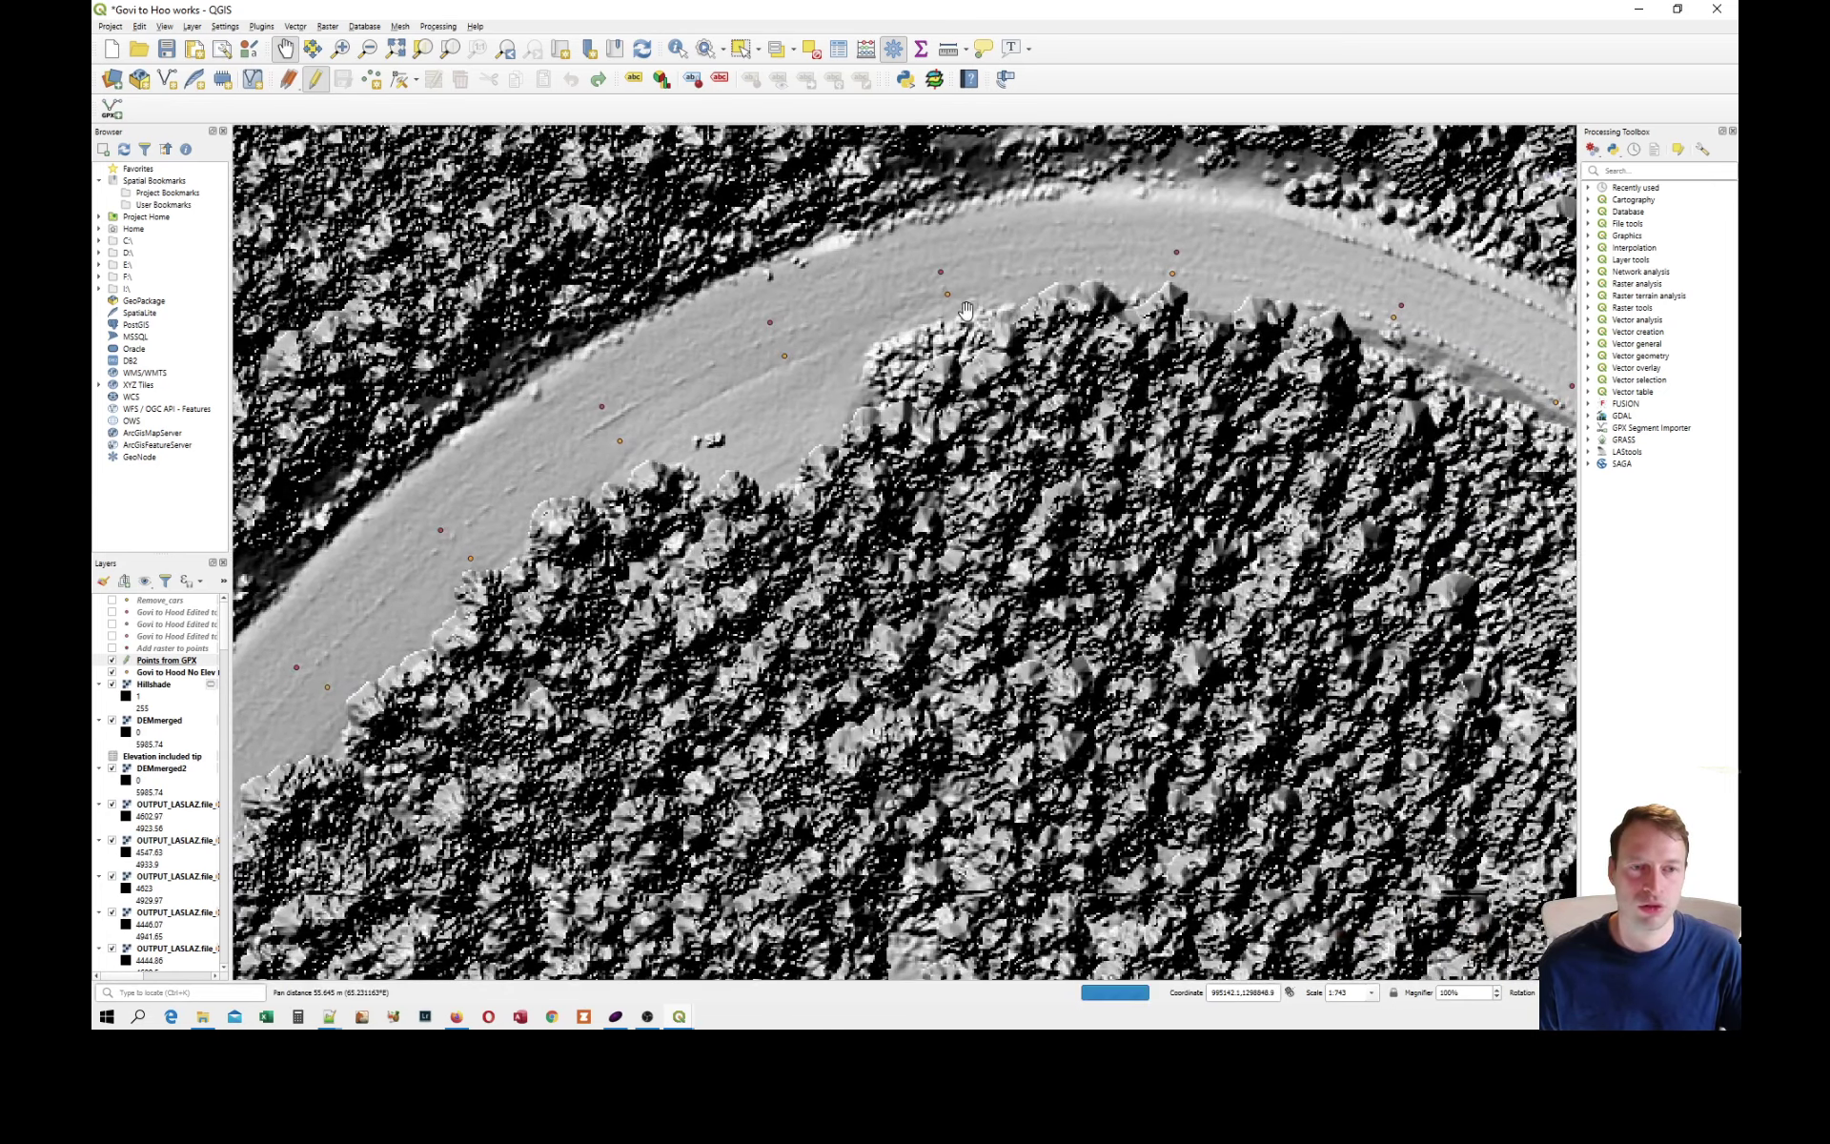
{"action": "left_click_drag", "start_coordinate": [947, 281], "coordinate": [780, 307]}
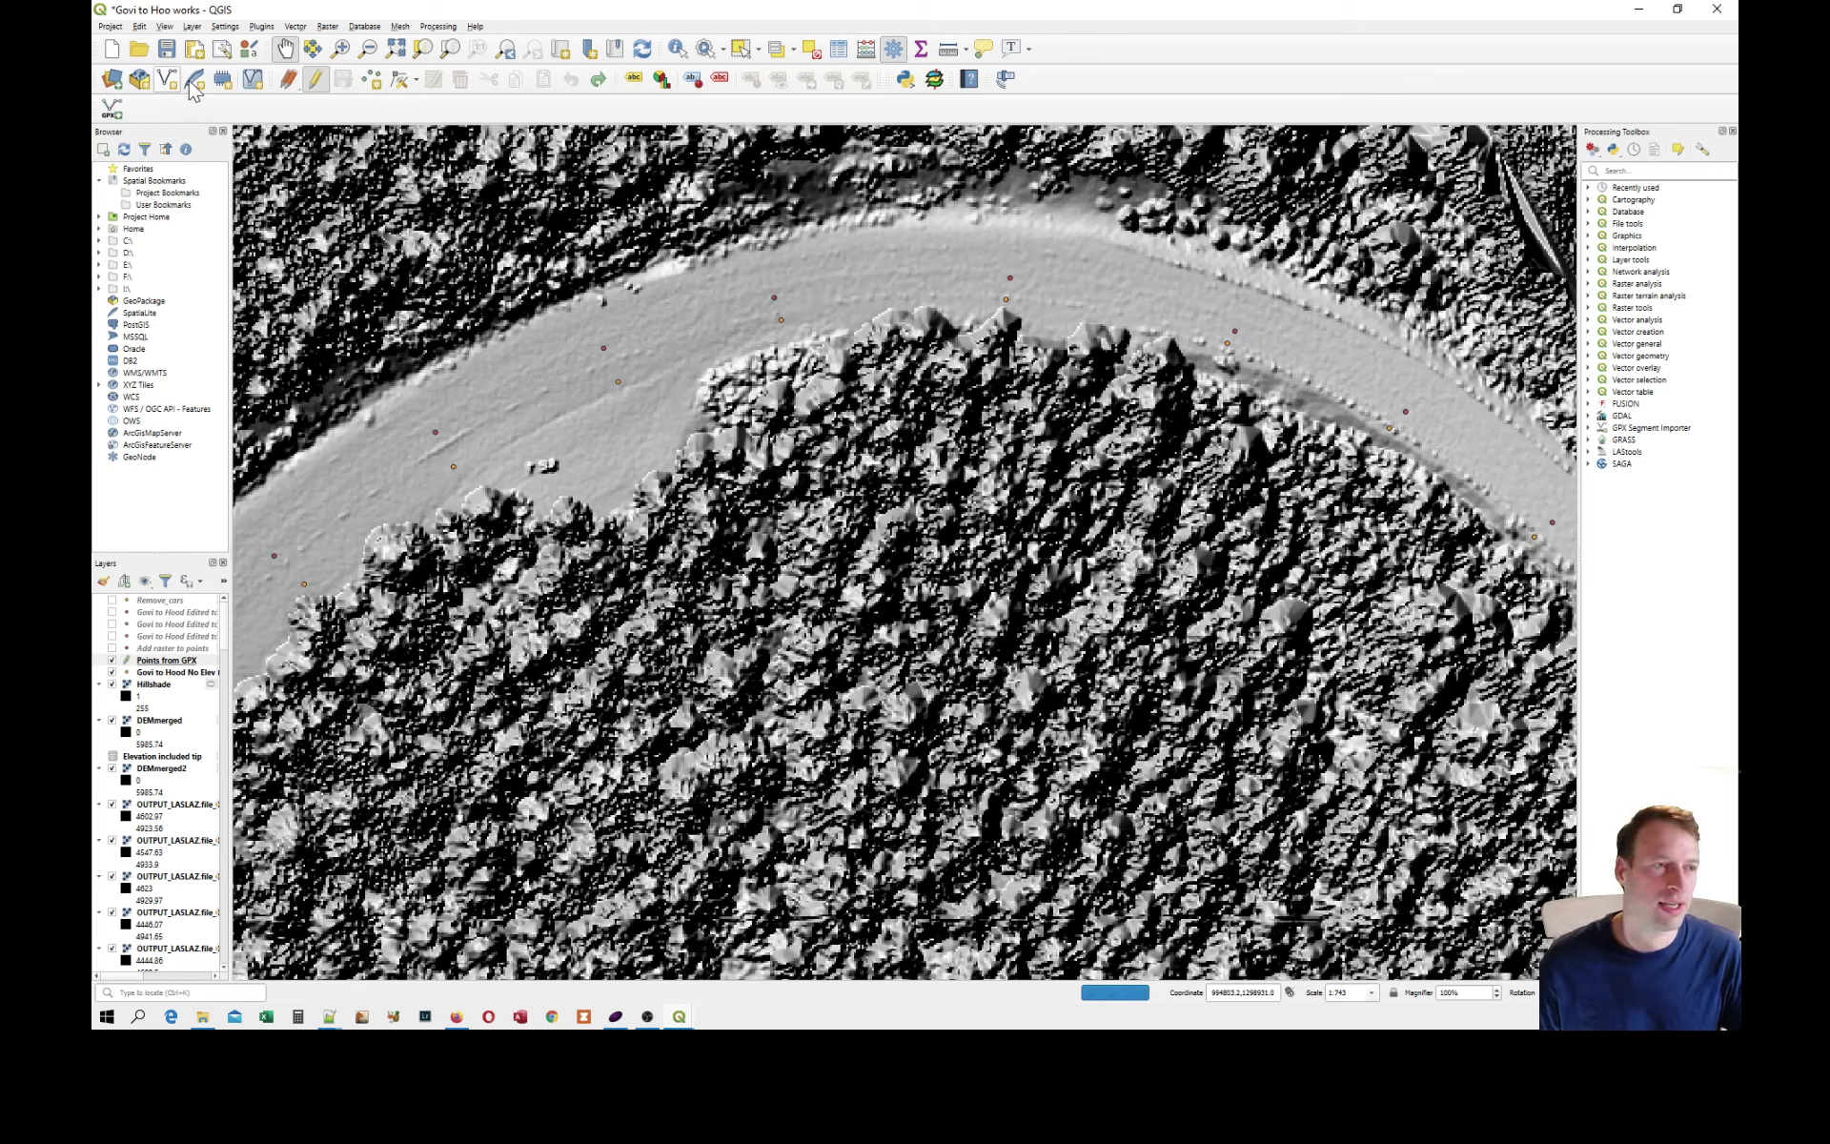
{"action": "left_click", "coordinate": [401, 84]}
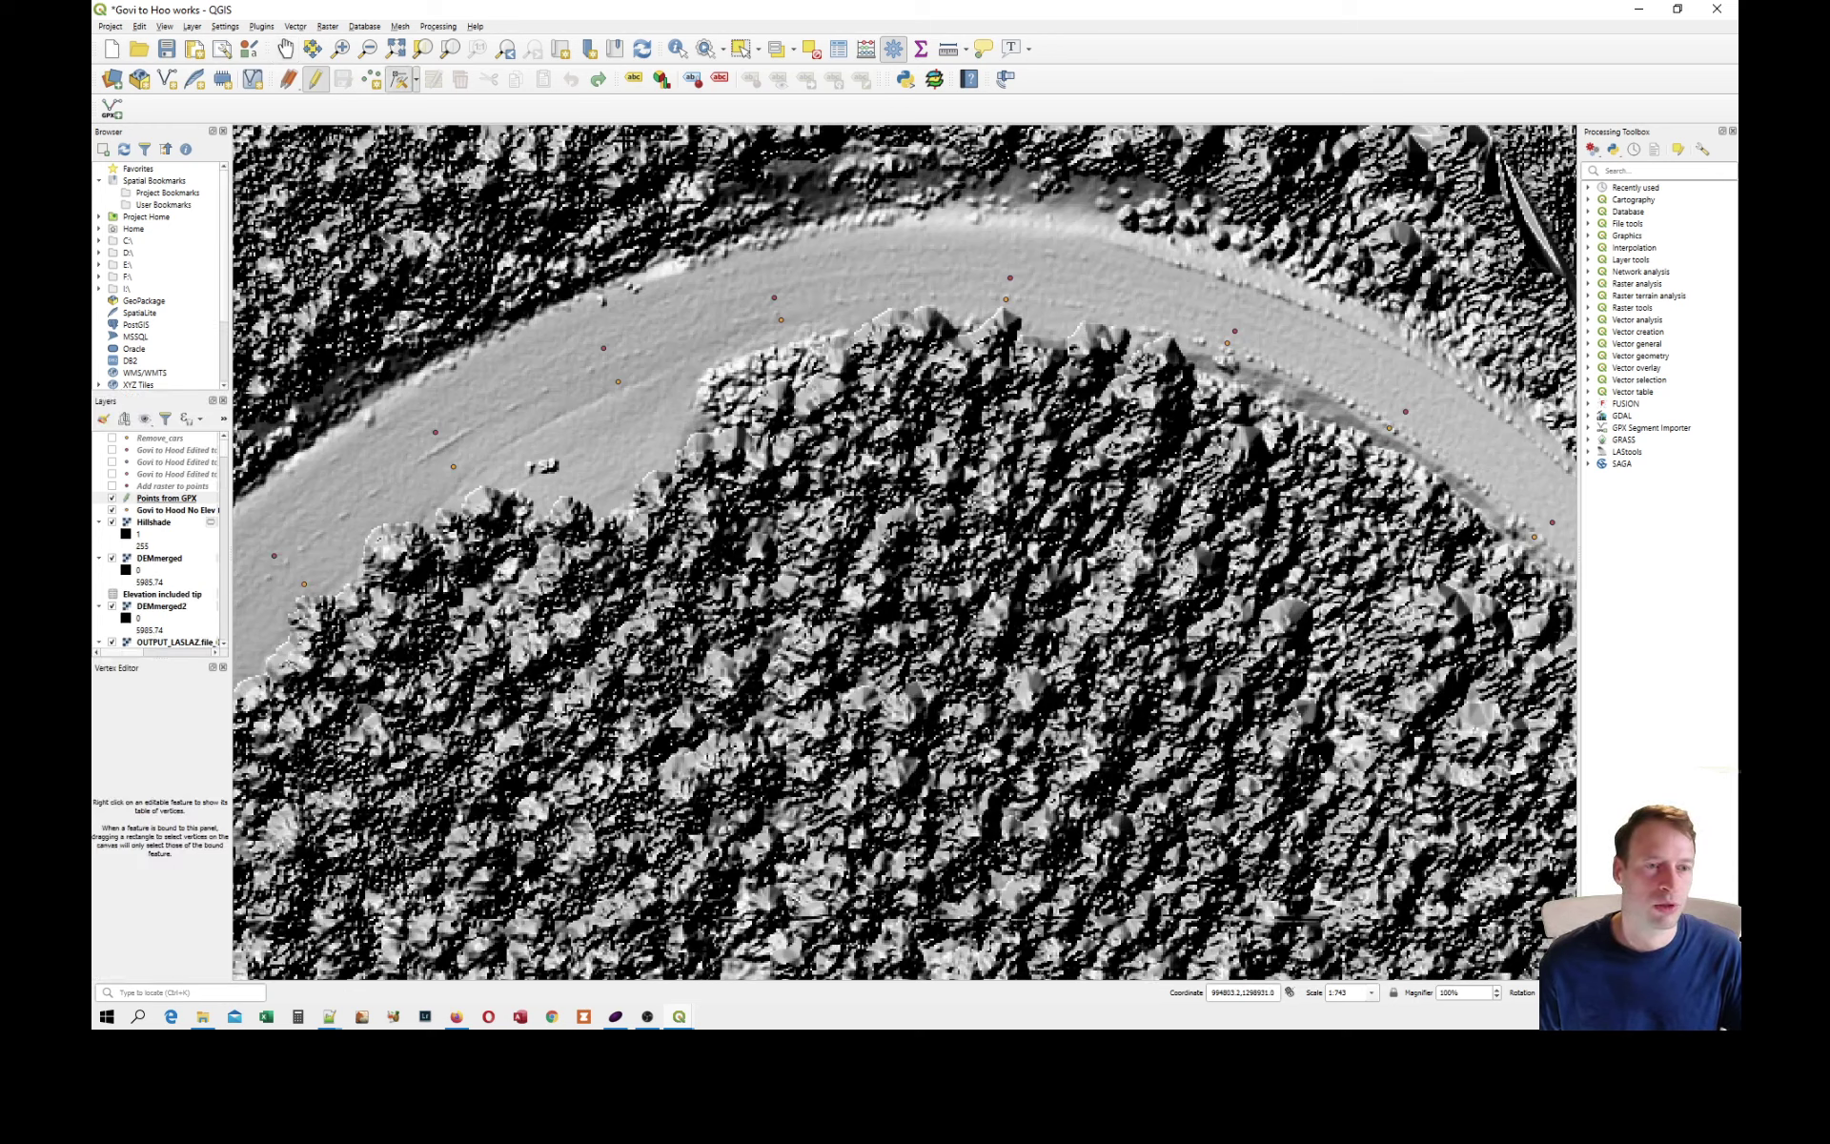
{"action": "left_click", "coordinate": [1062, 298]}
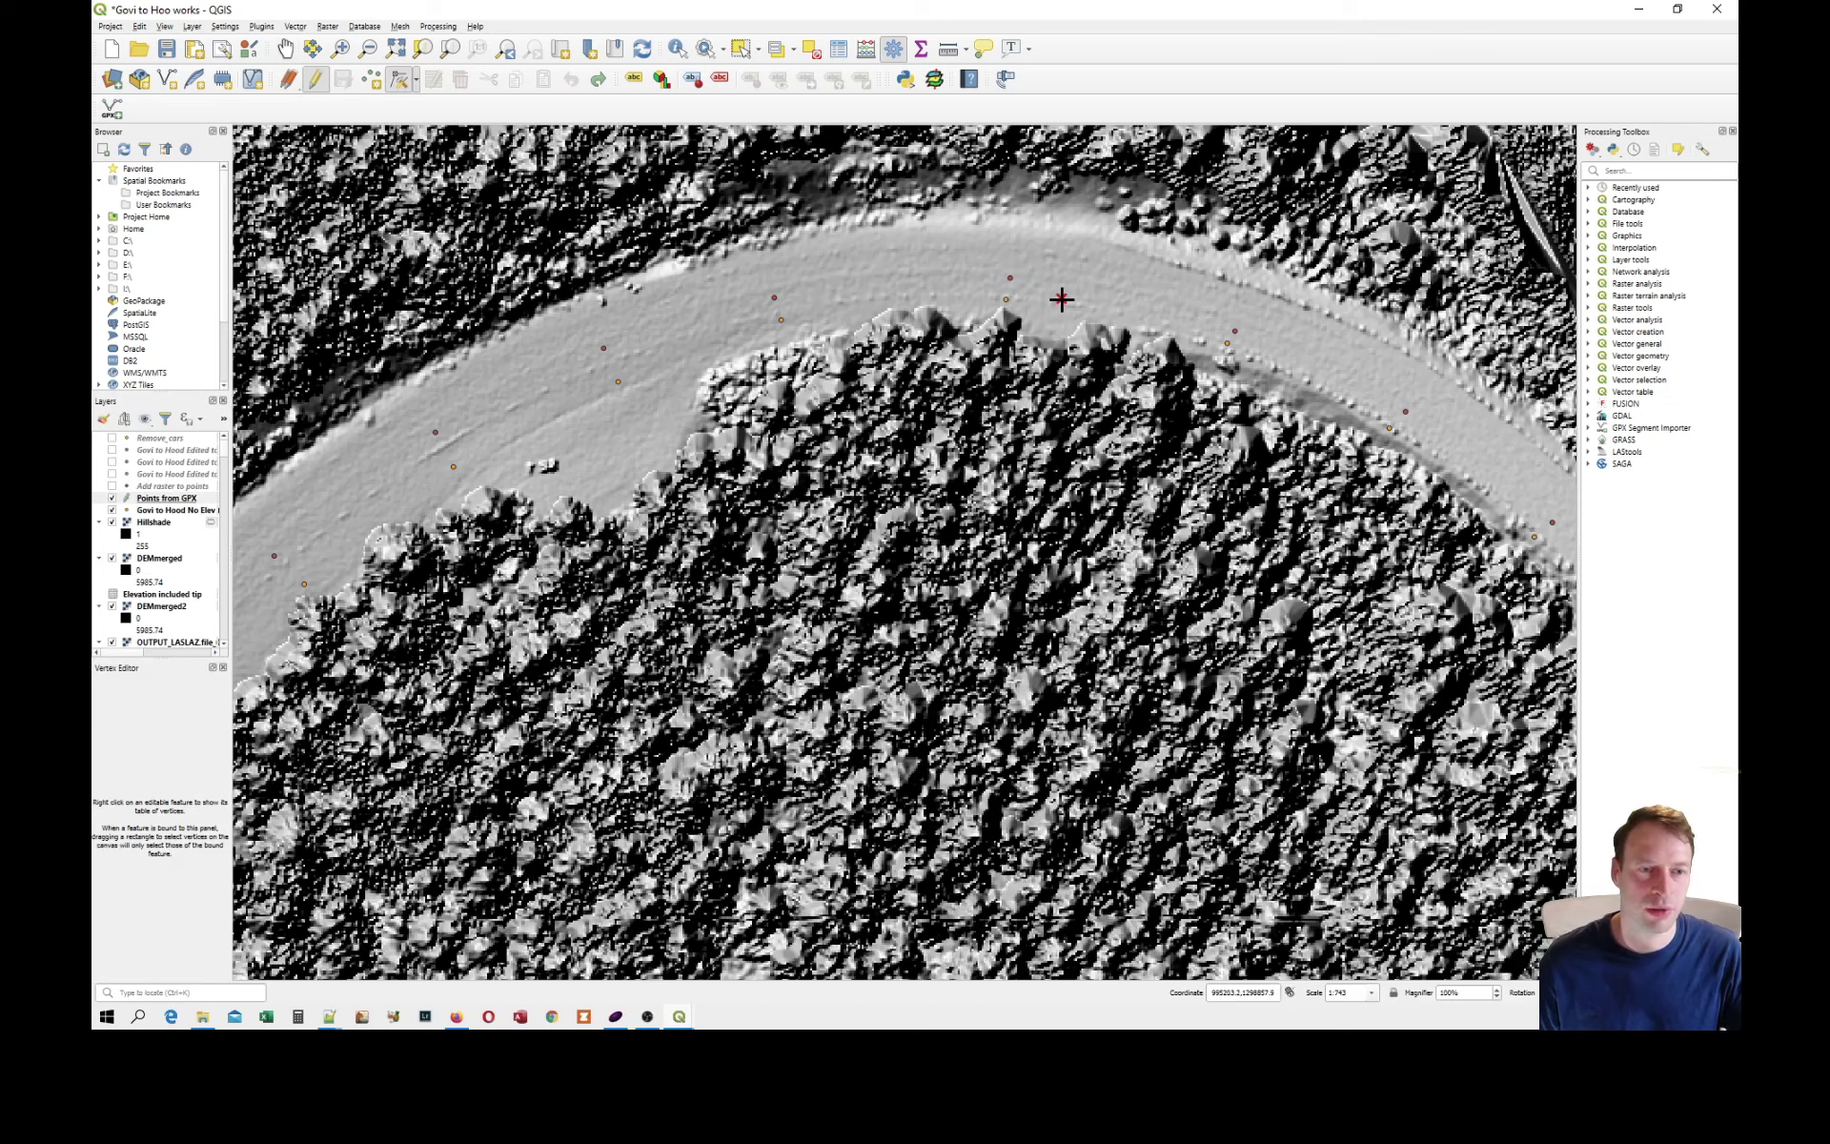
{"action": "left_click", "coordinate": [774, 299]}
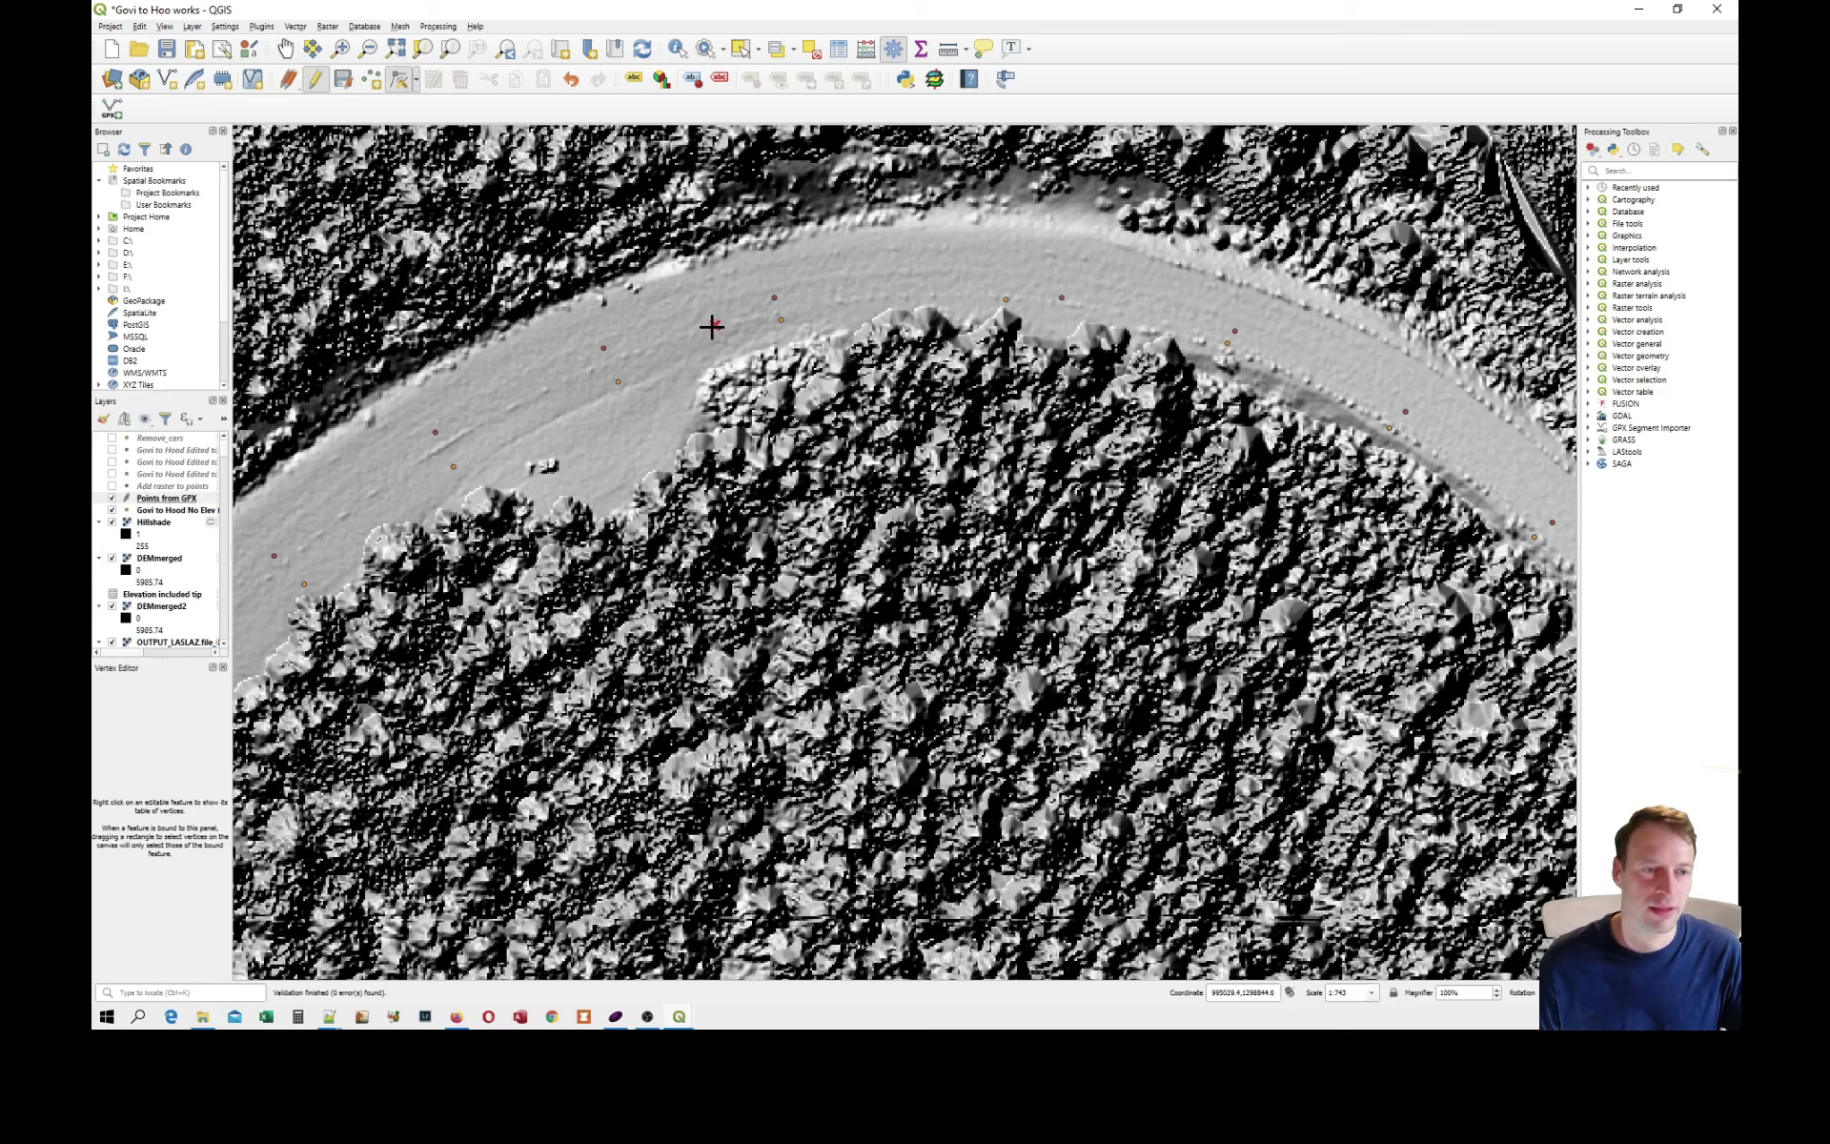
{"action": "left_click", "coordinate": [717, 322]}
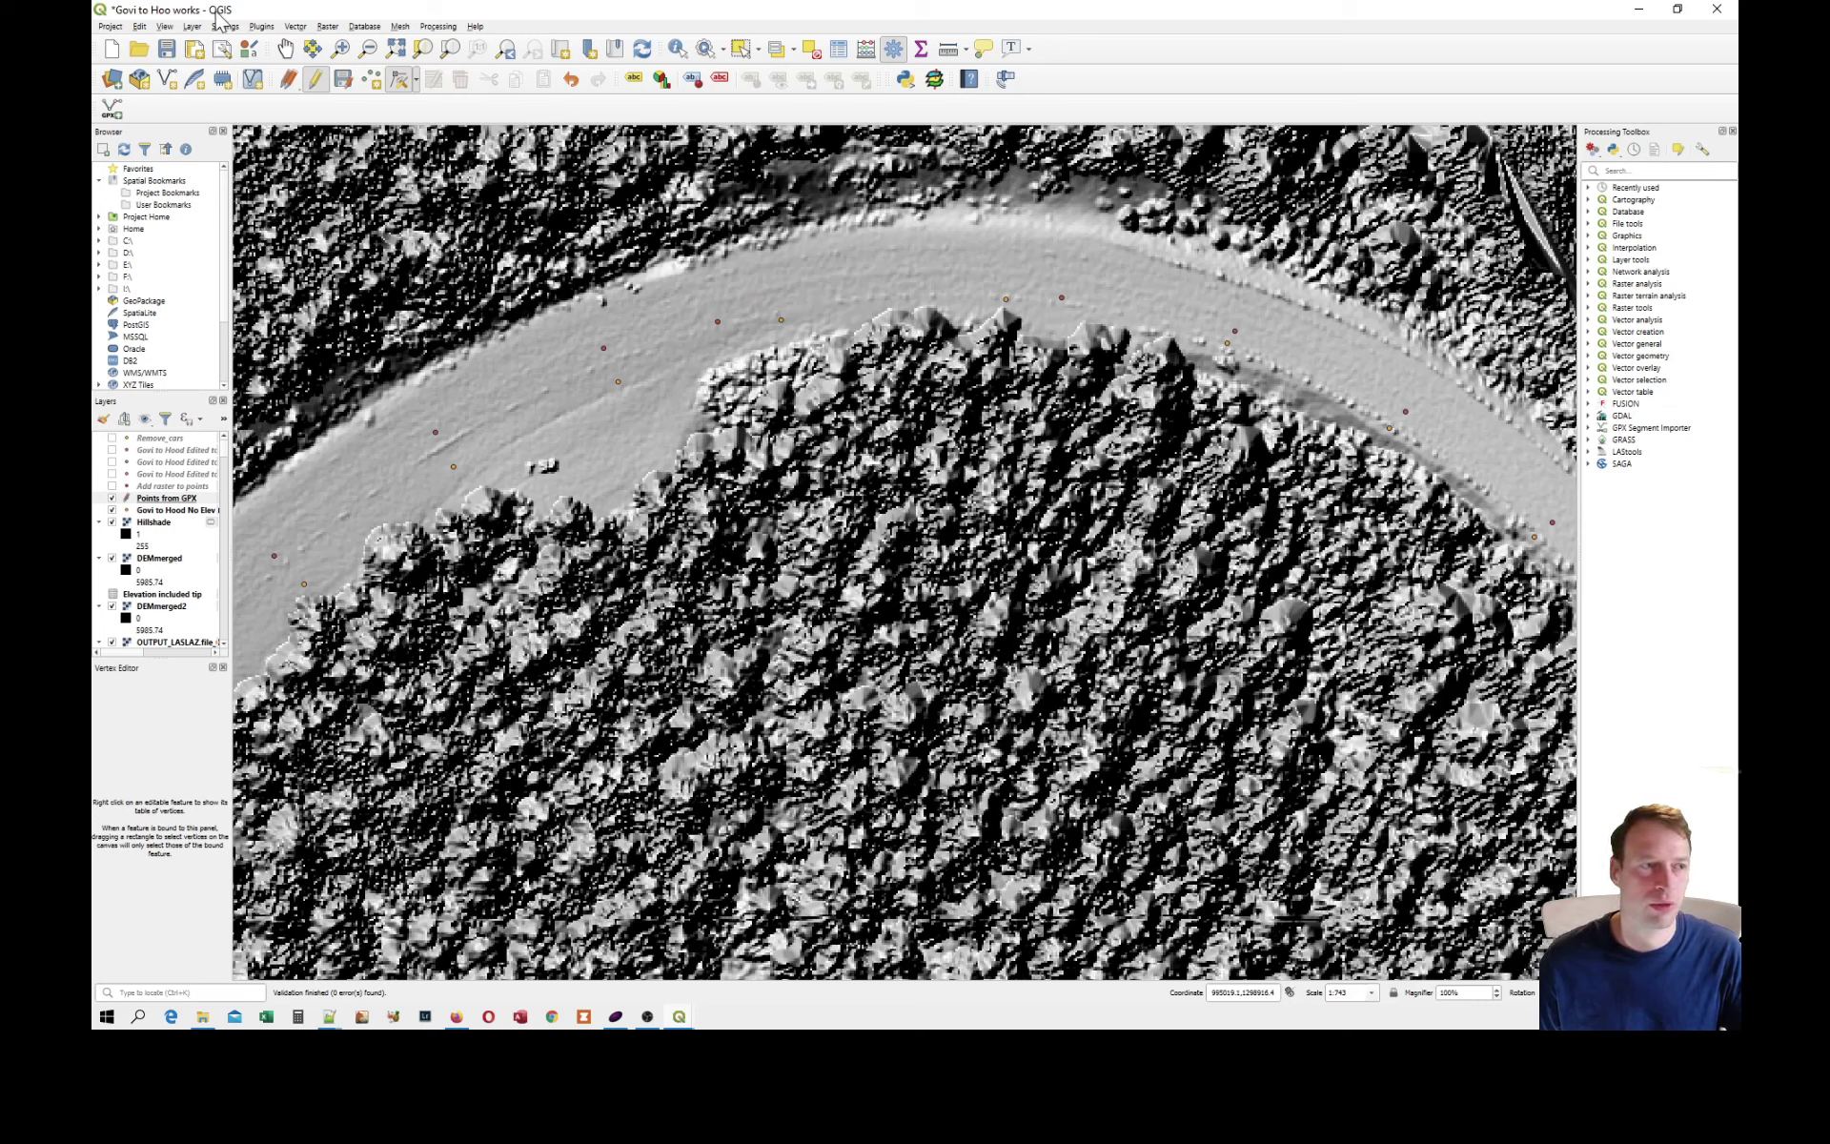
Undo both route point moves on the Points from GPX layer.
{"action": "left_click", "coordinate": [143, 28]}
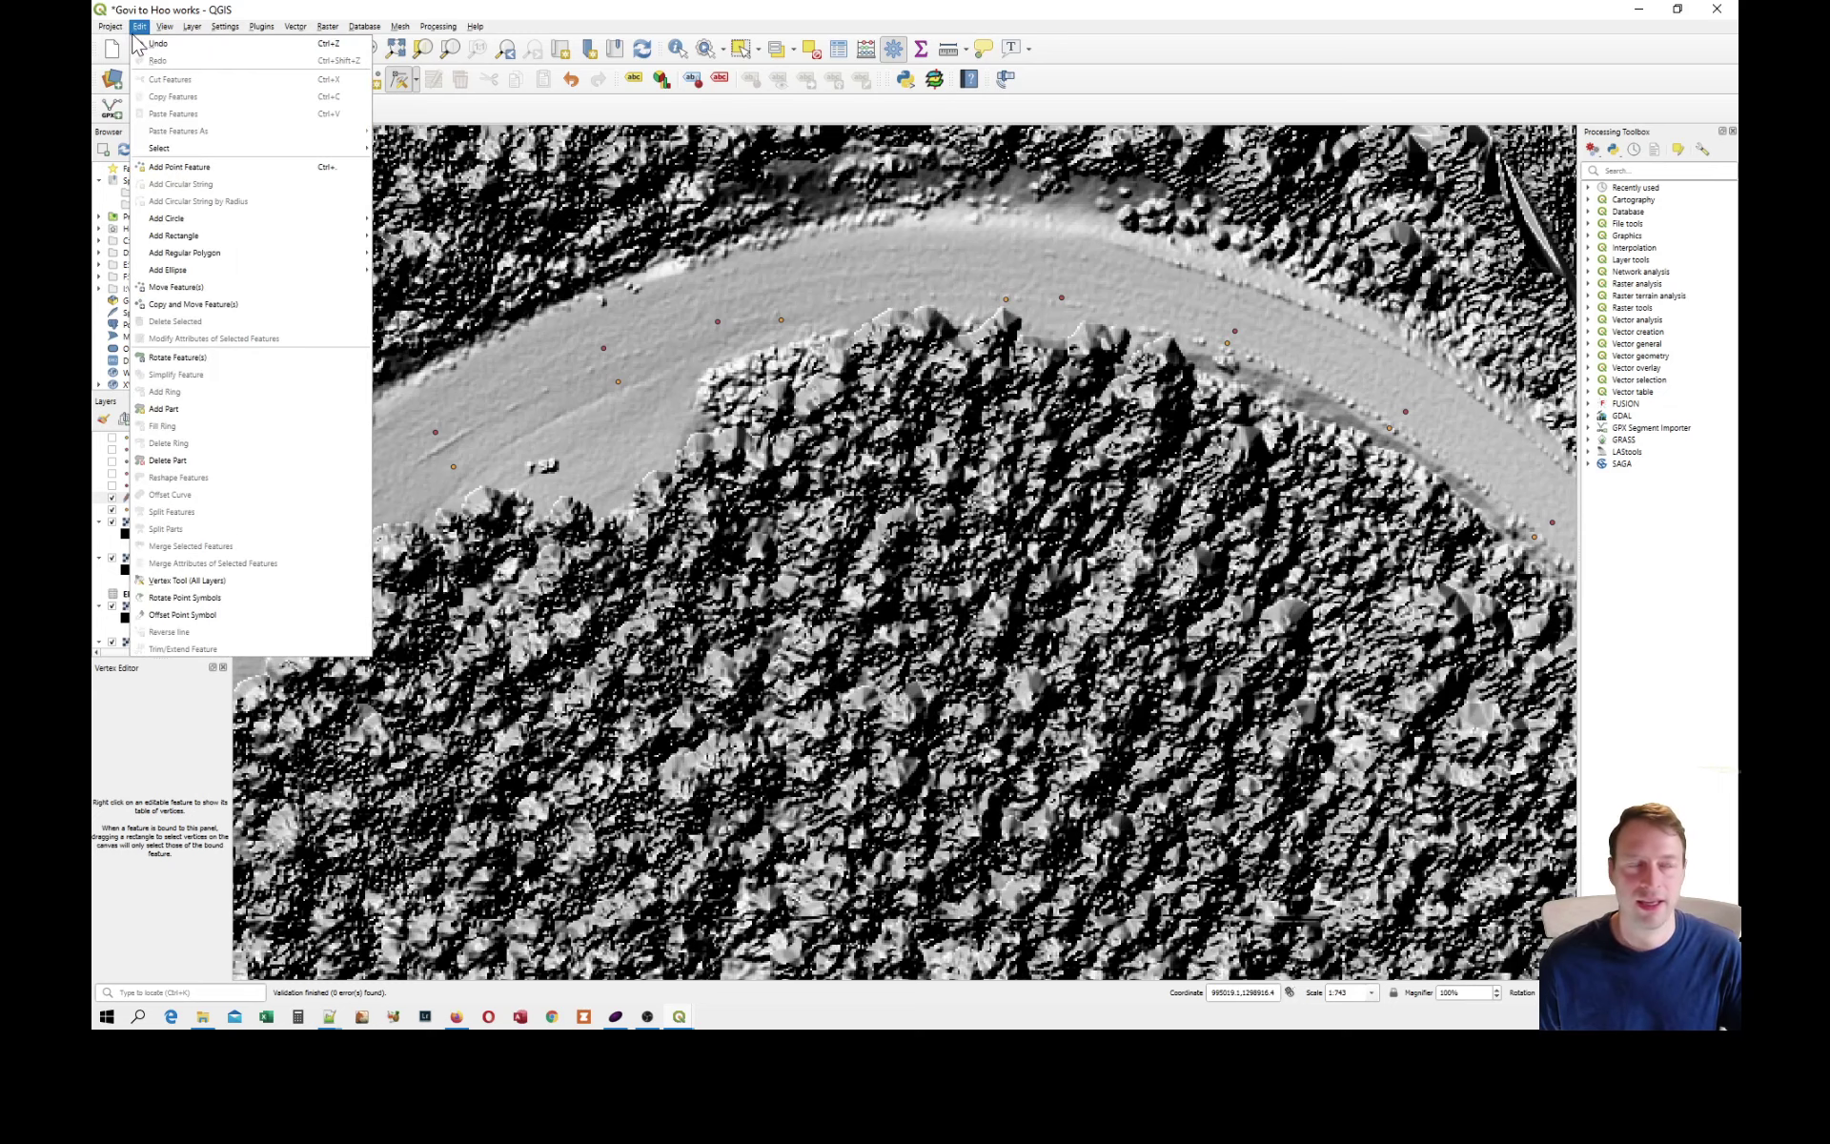
{"action": "left_click", "coordinate": [136, 28]}
{"action": "left_click", "coordinate": [134, 29]}
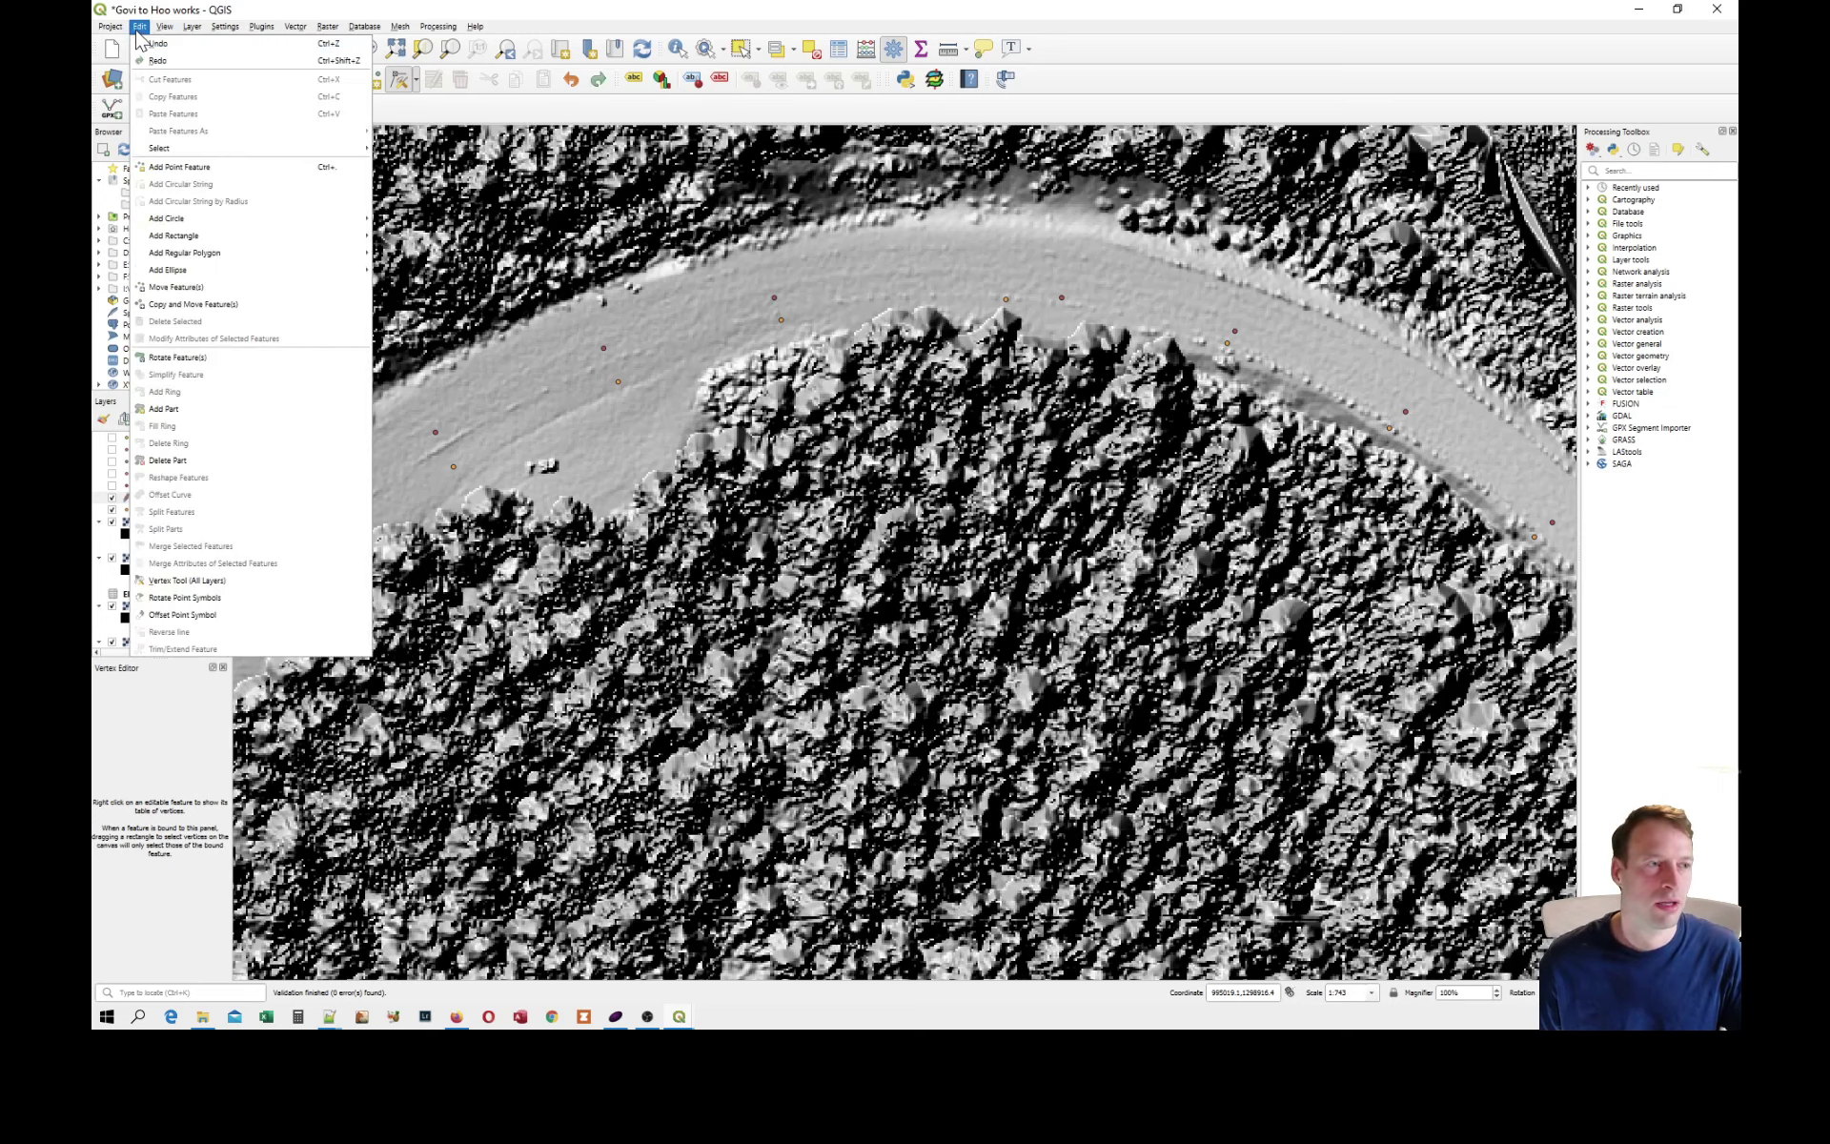
{"action": "left_click", "coordinate": [159, 53]}
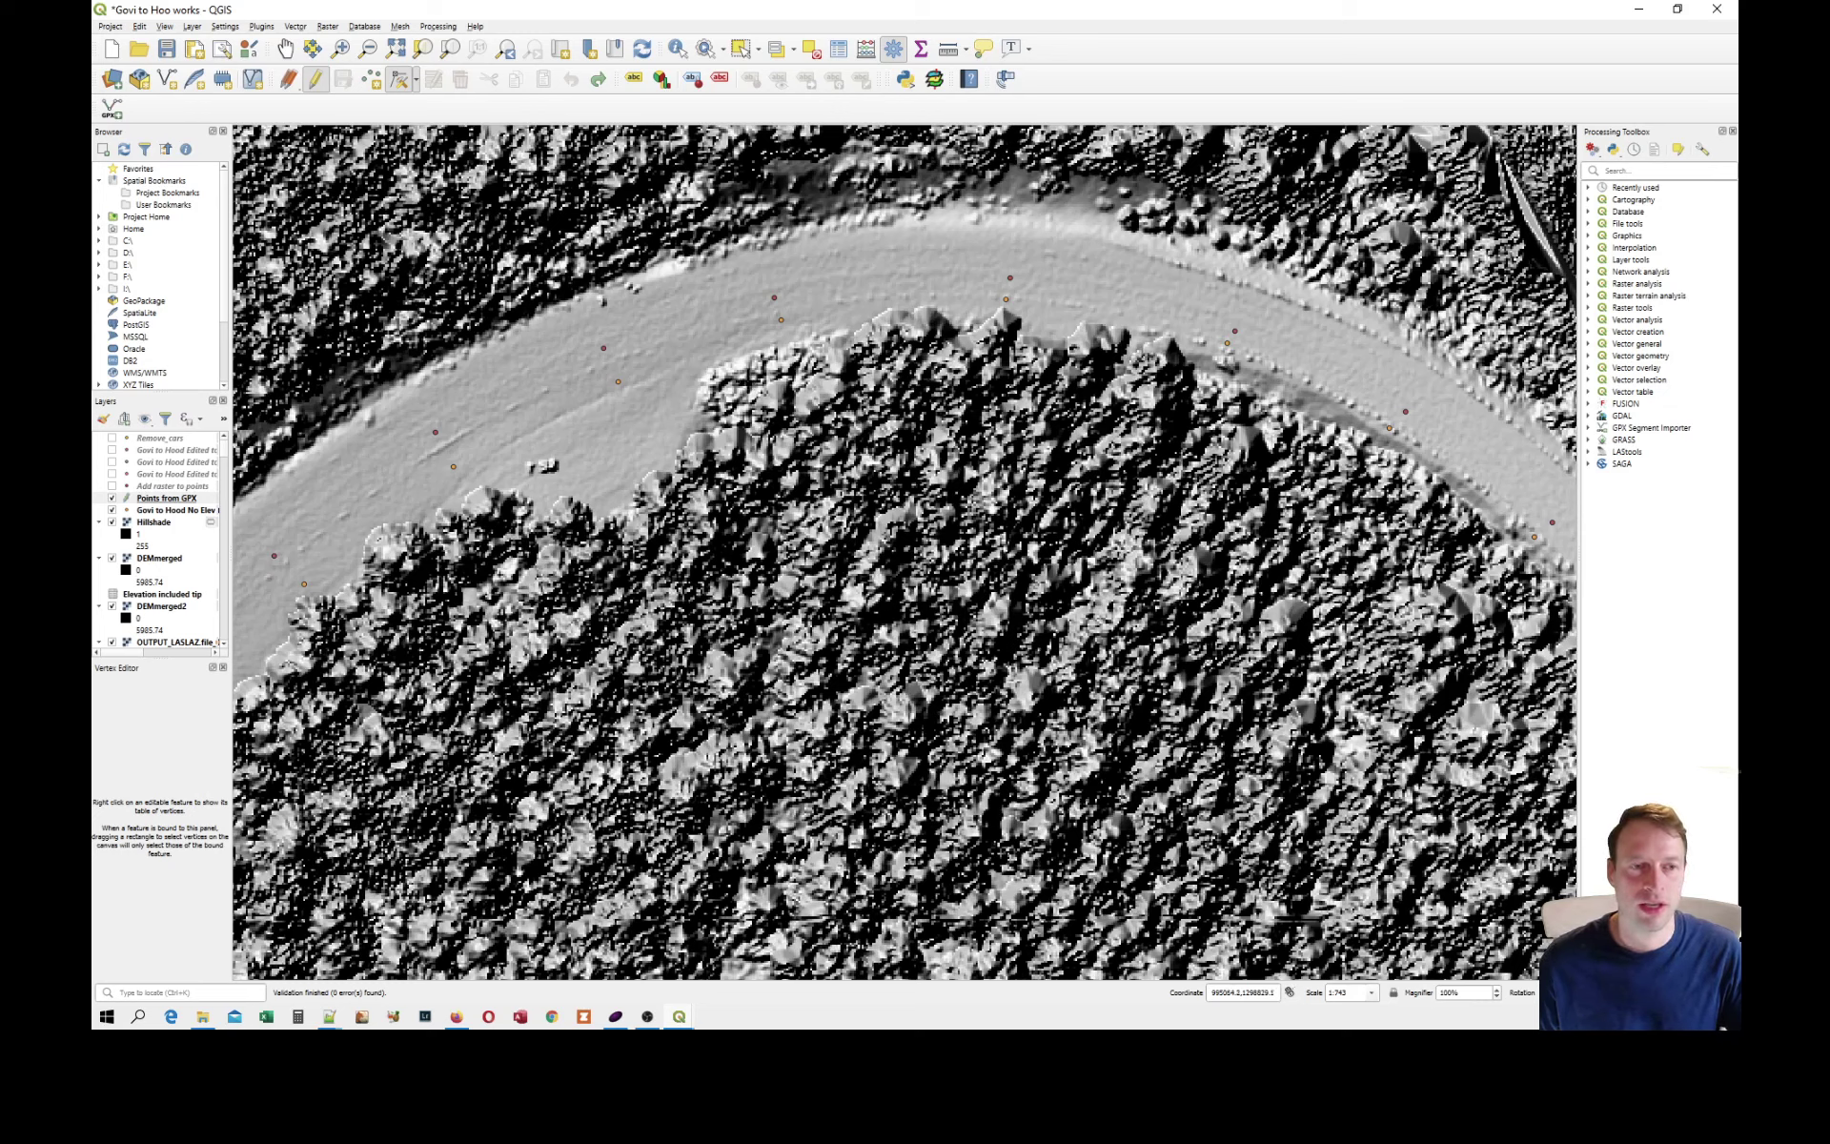
Start exporting the Points from GPX layer in GPX format to GovitoHood1m.gpx in the Hood Points Ground Returns folder.
{"action": "left_click", "coordinate": [158, 500]}
{"action": "right_click", "coordinate": [160, 506]}
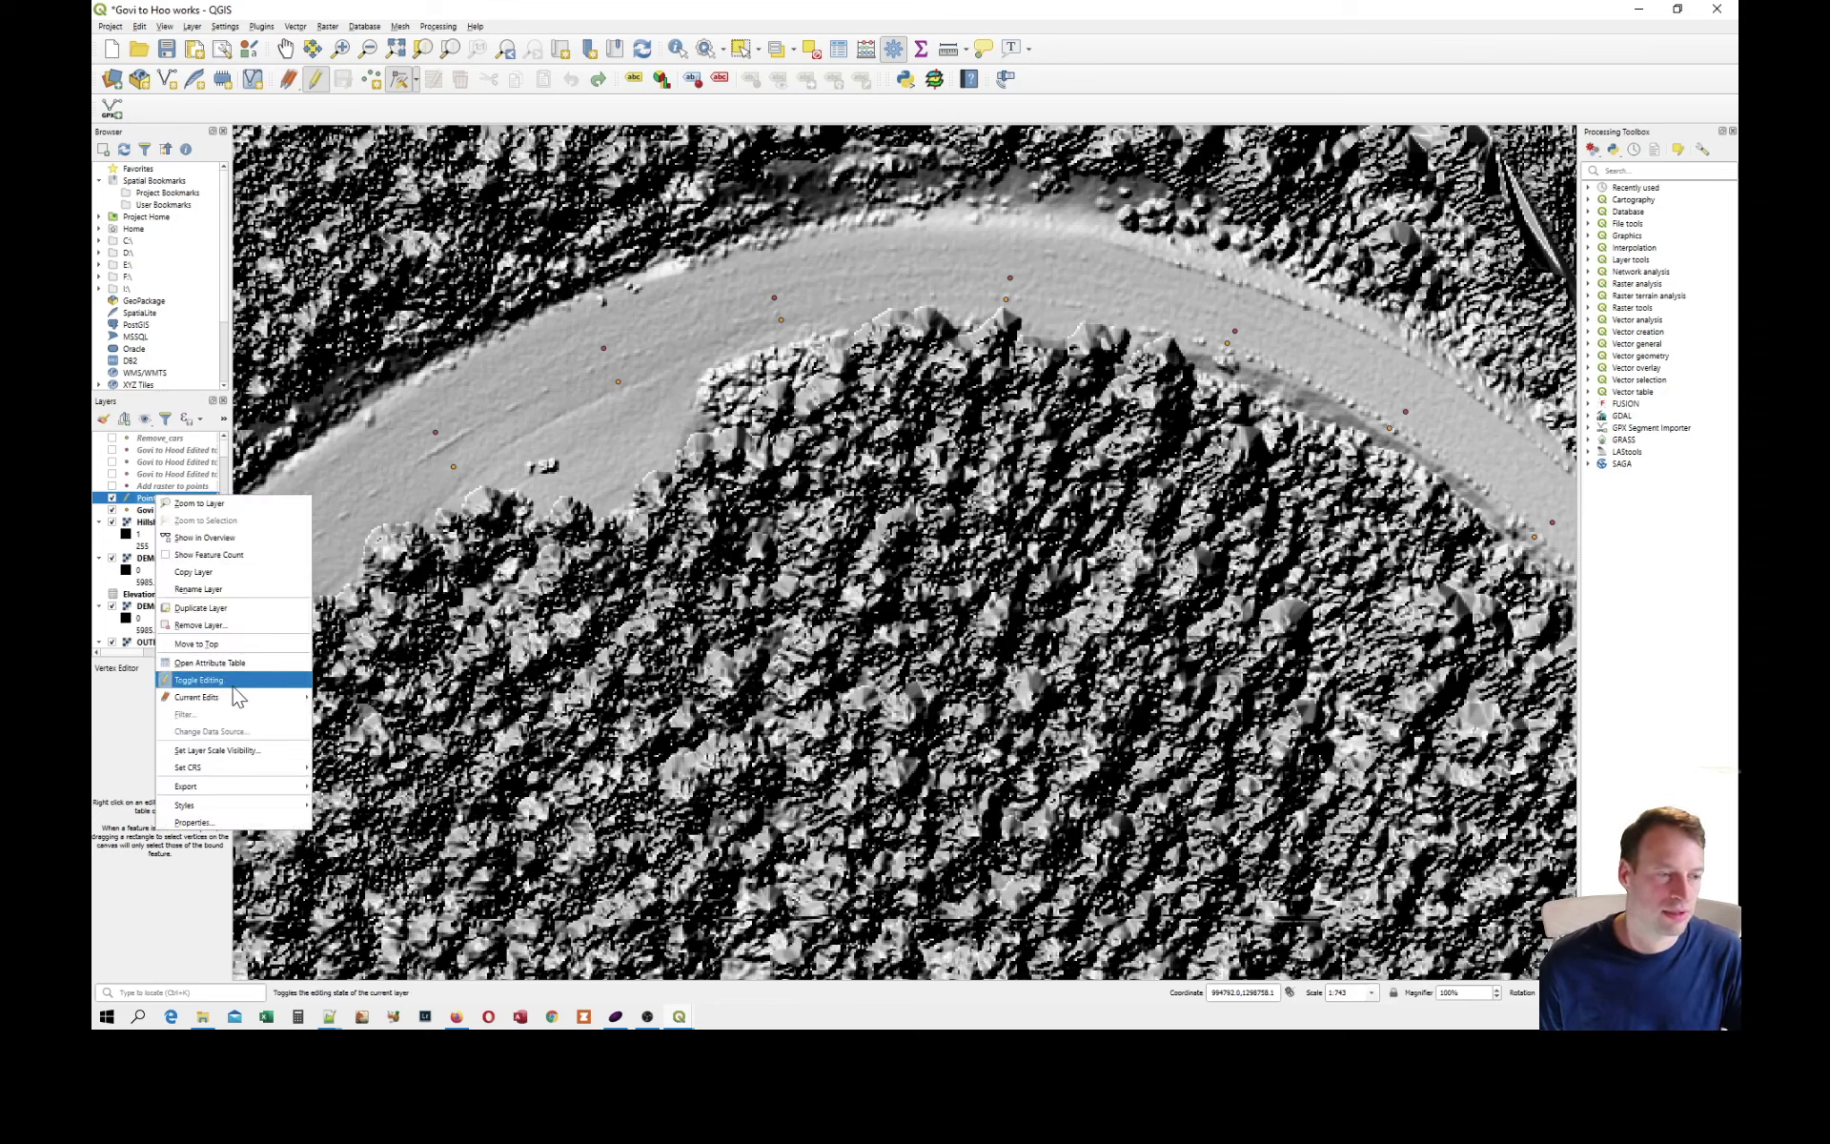
{"action": "mouse_move", "coordinate": [237, 697]}
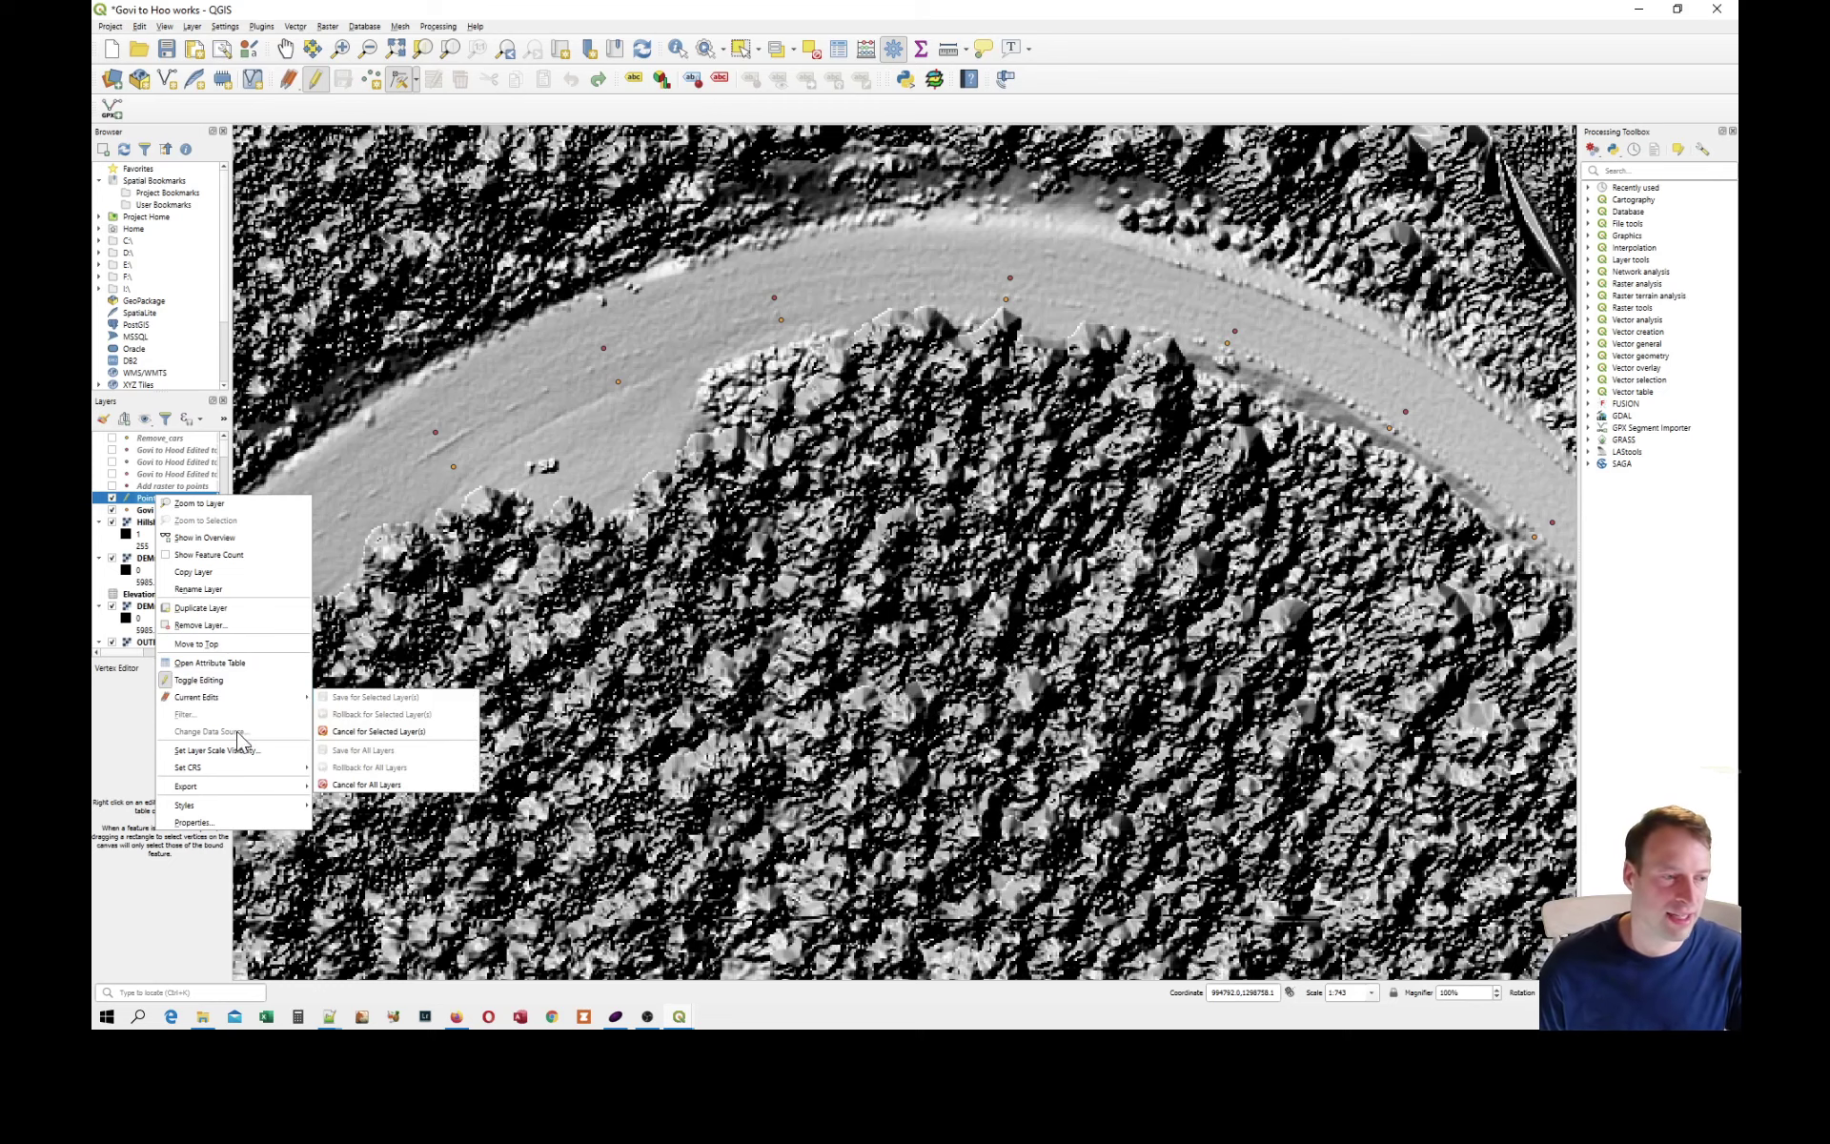
{"action": "mouse_move", "coordinate": [288, 787]}
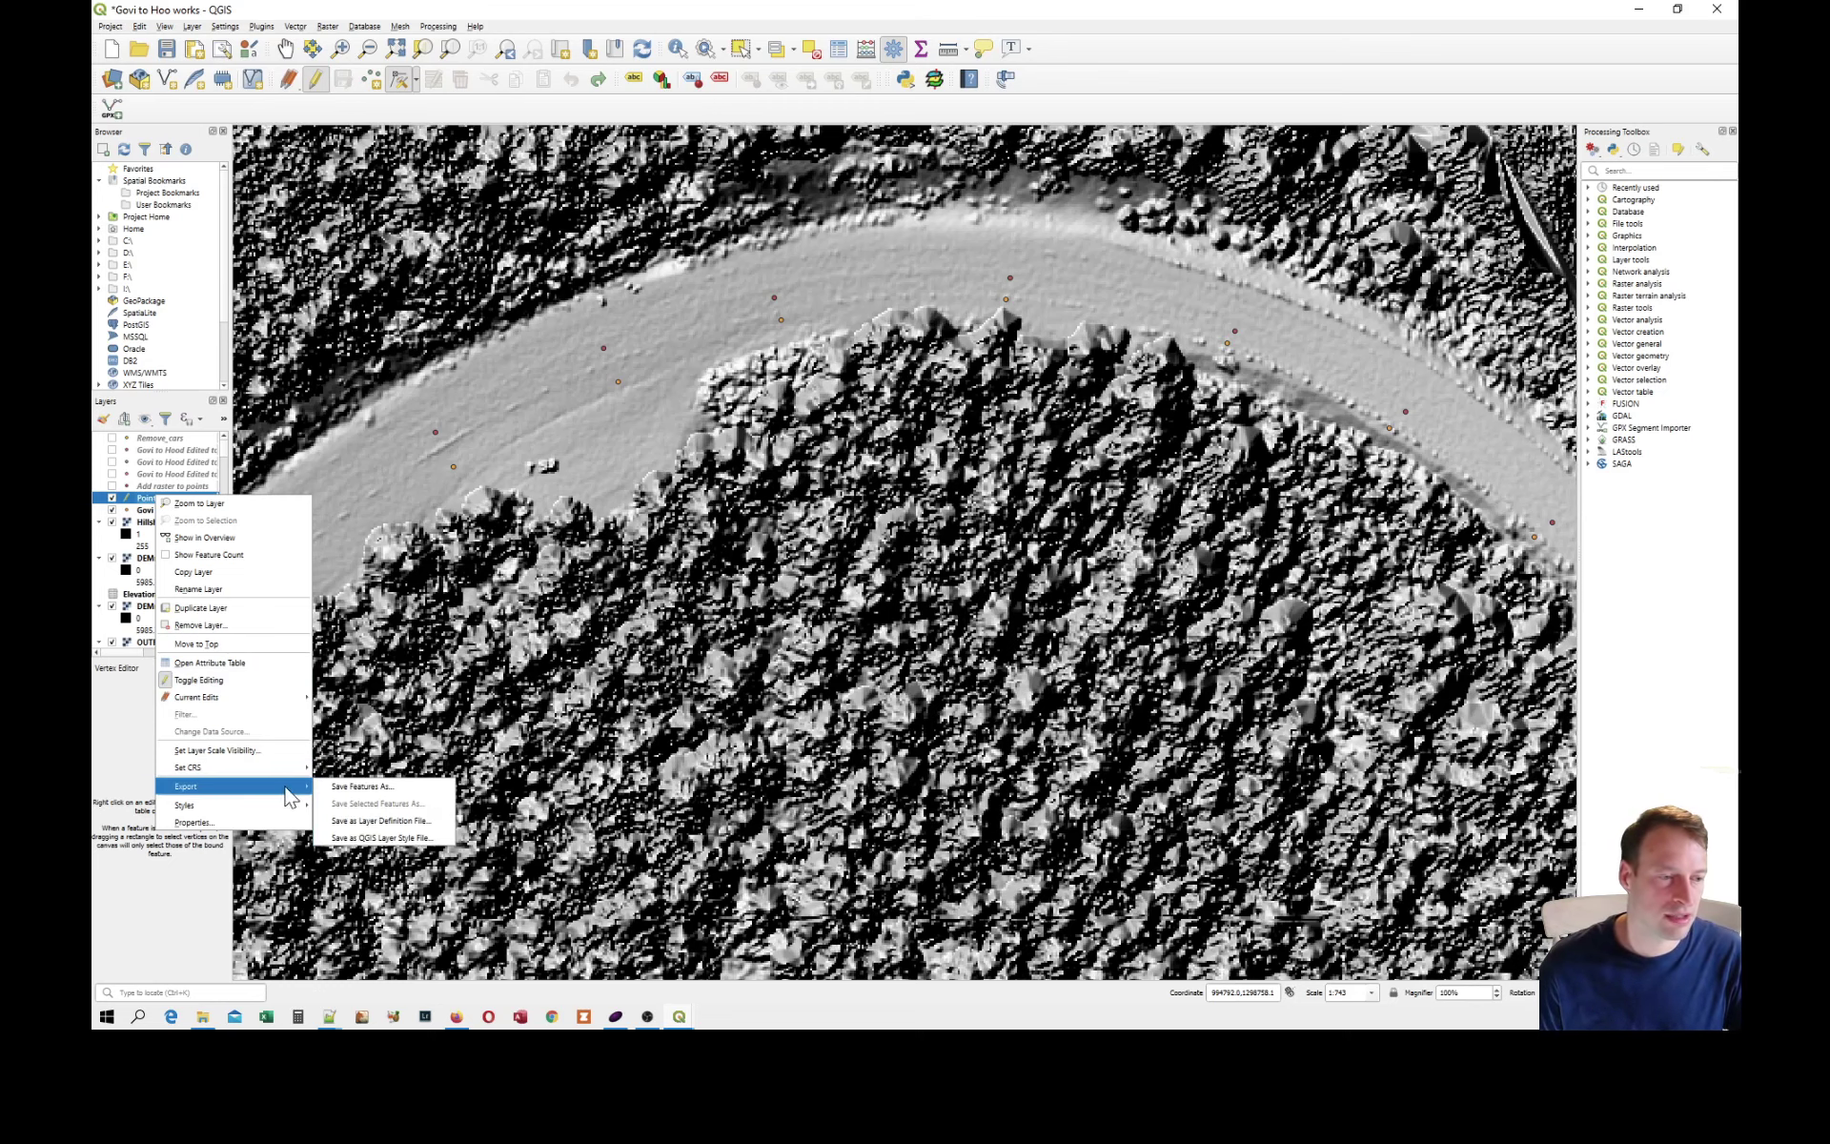
{"action": "left_click", "coordinate": [362, 792]}
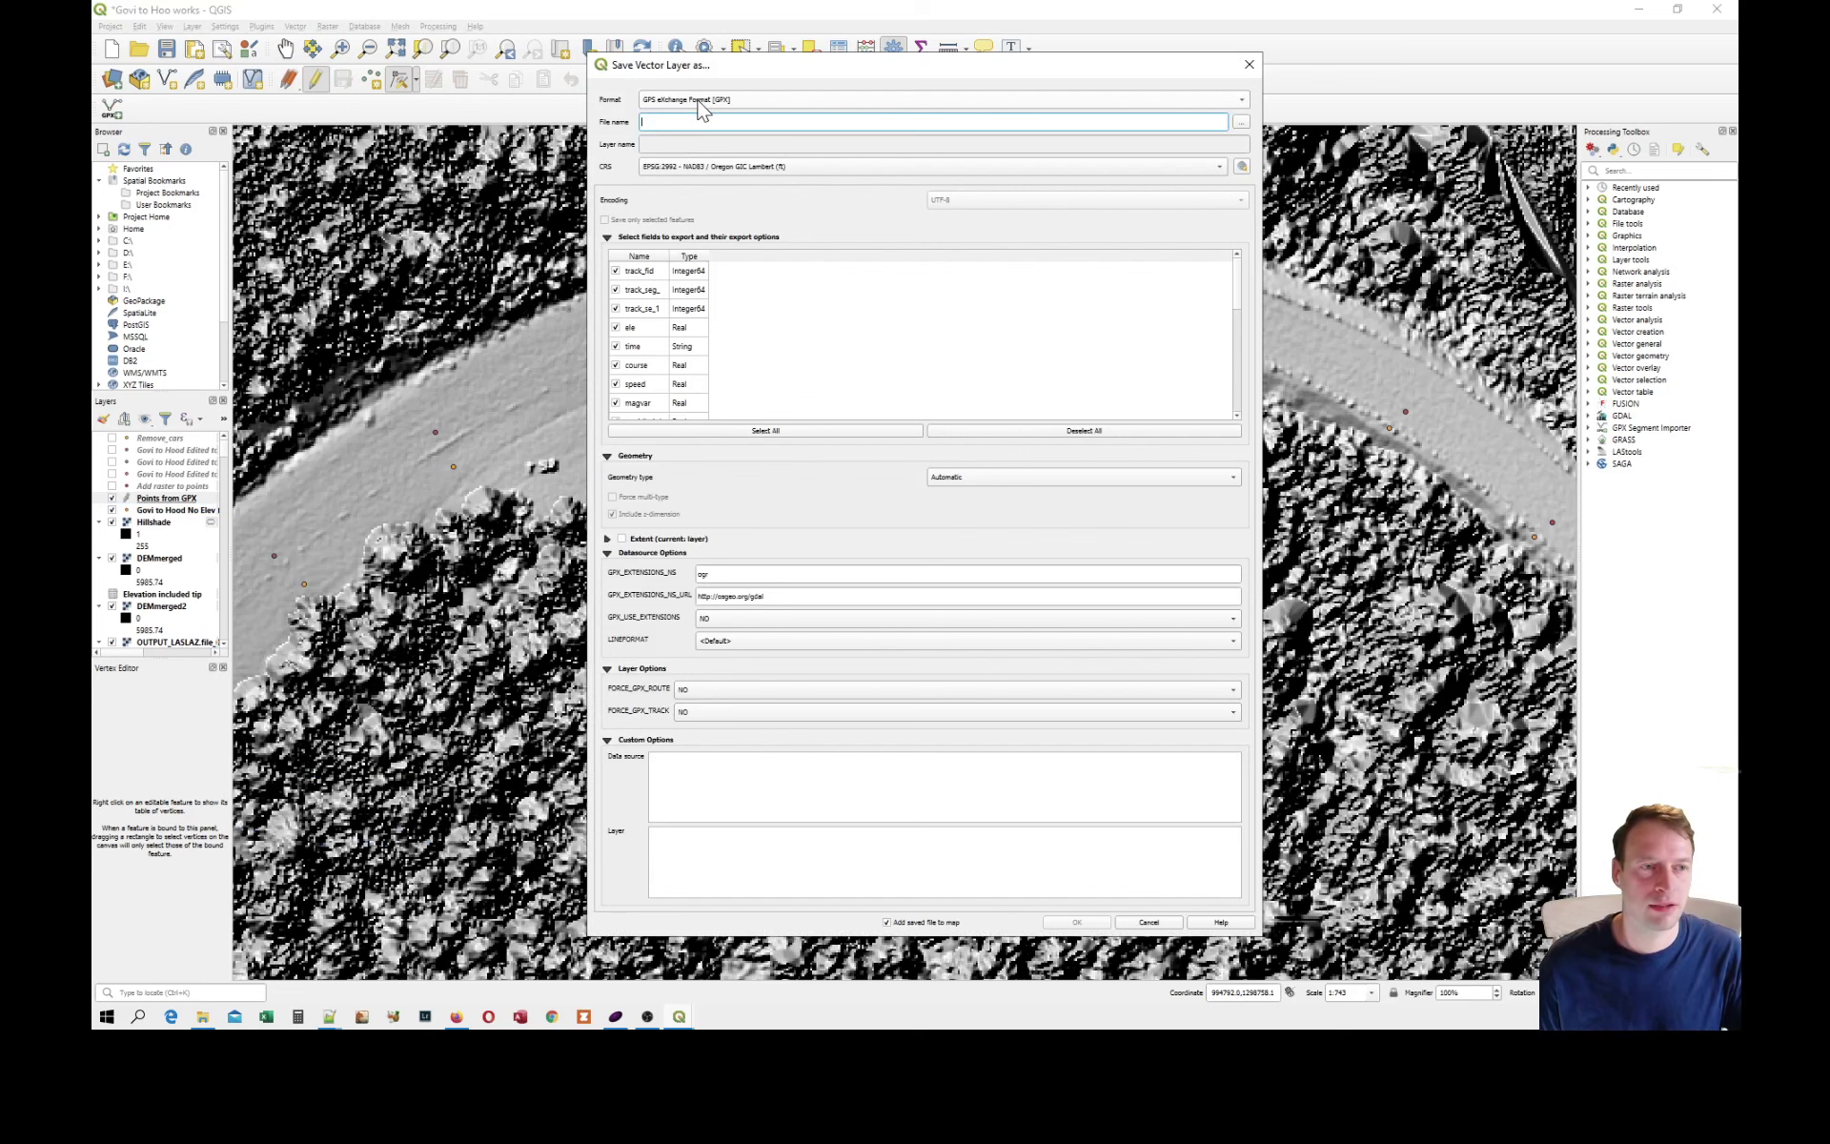
{"action": "left_click", "coordinate": [1242, 122]}
{"action": "double_click", "coordinate": [934, 295]}
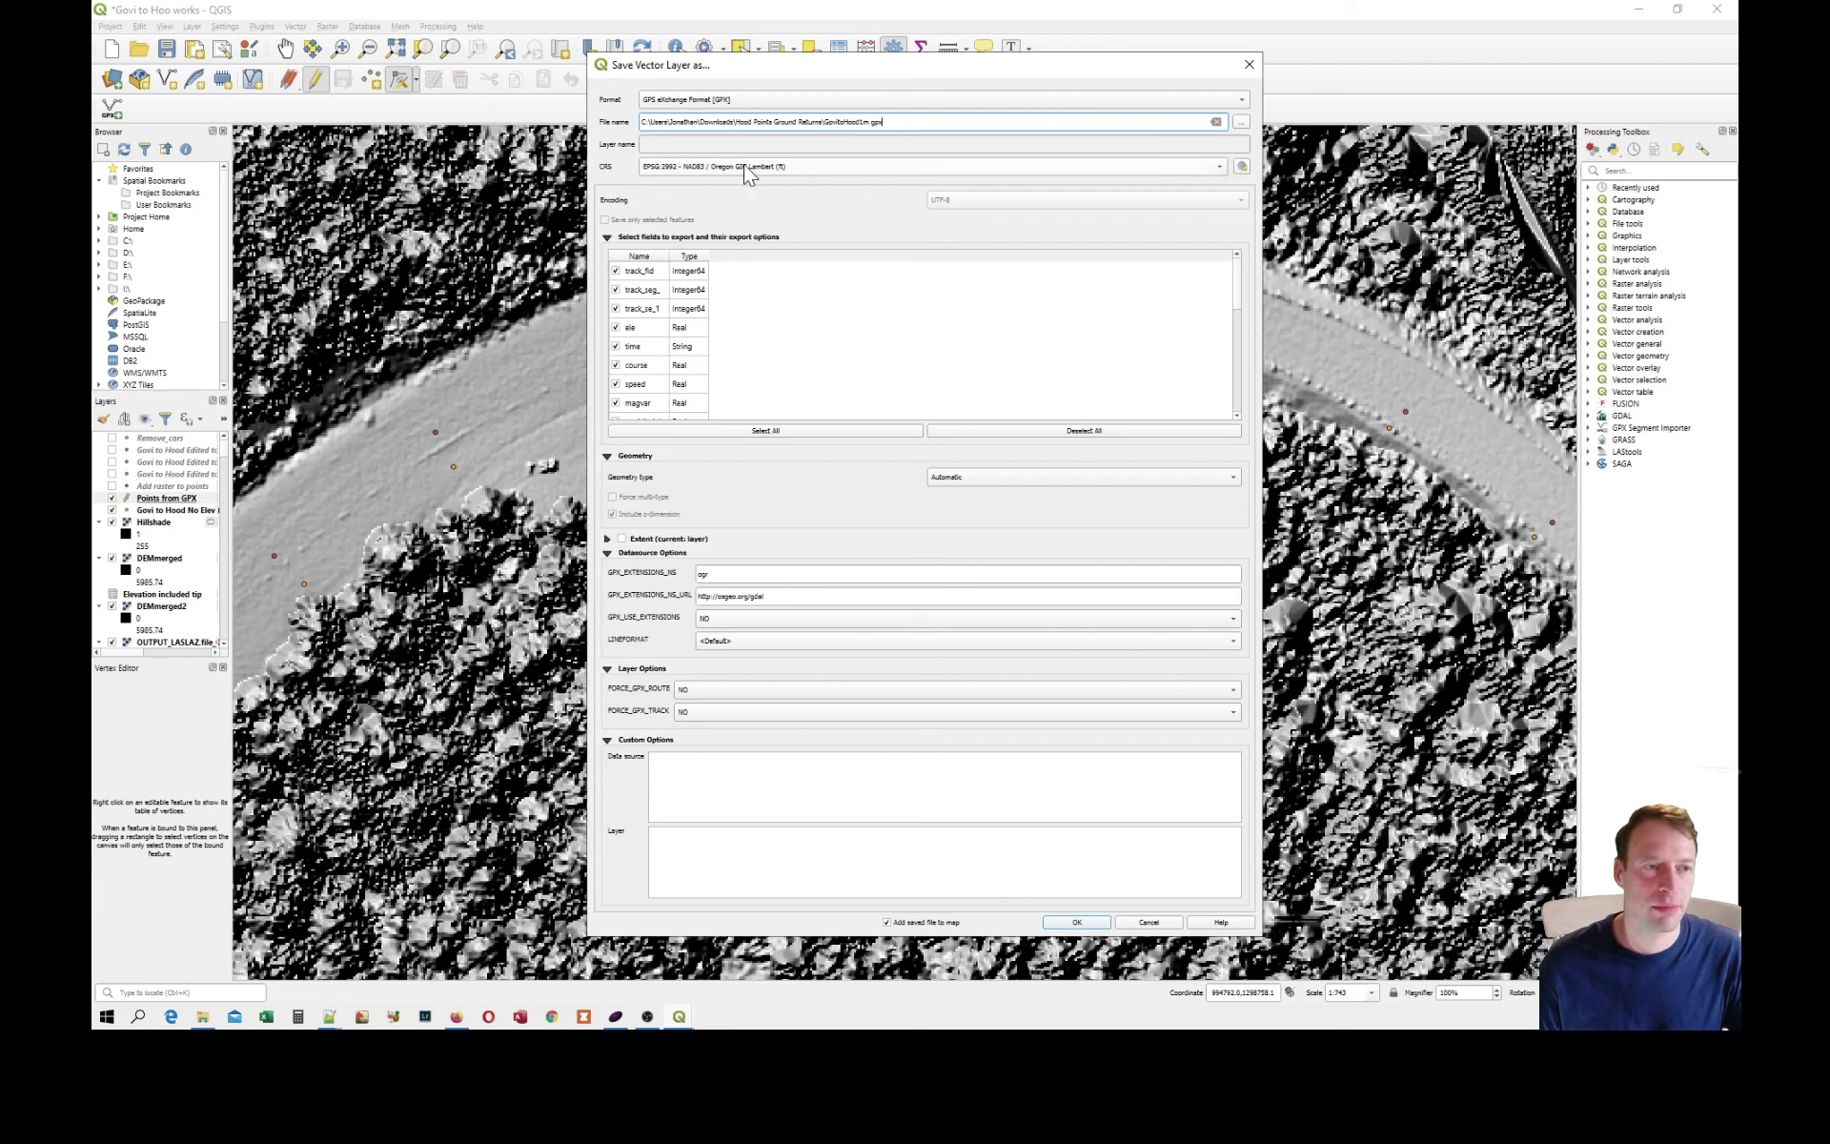
Set the export's geometry type to Point and both GPX_USE_EXTENSIONS and FORCE_GPX_TRACK to YES.
{"action": "left_click", "coordinate": [1001, 479]}
{"action": "left_click", "coordinate": [982, 505]}
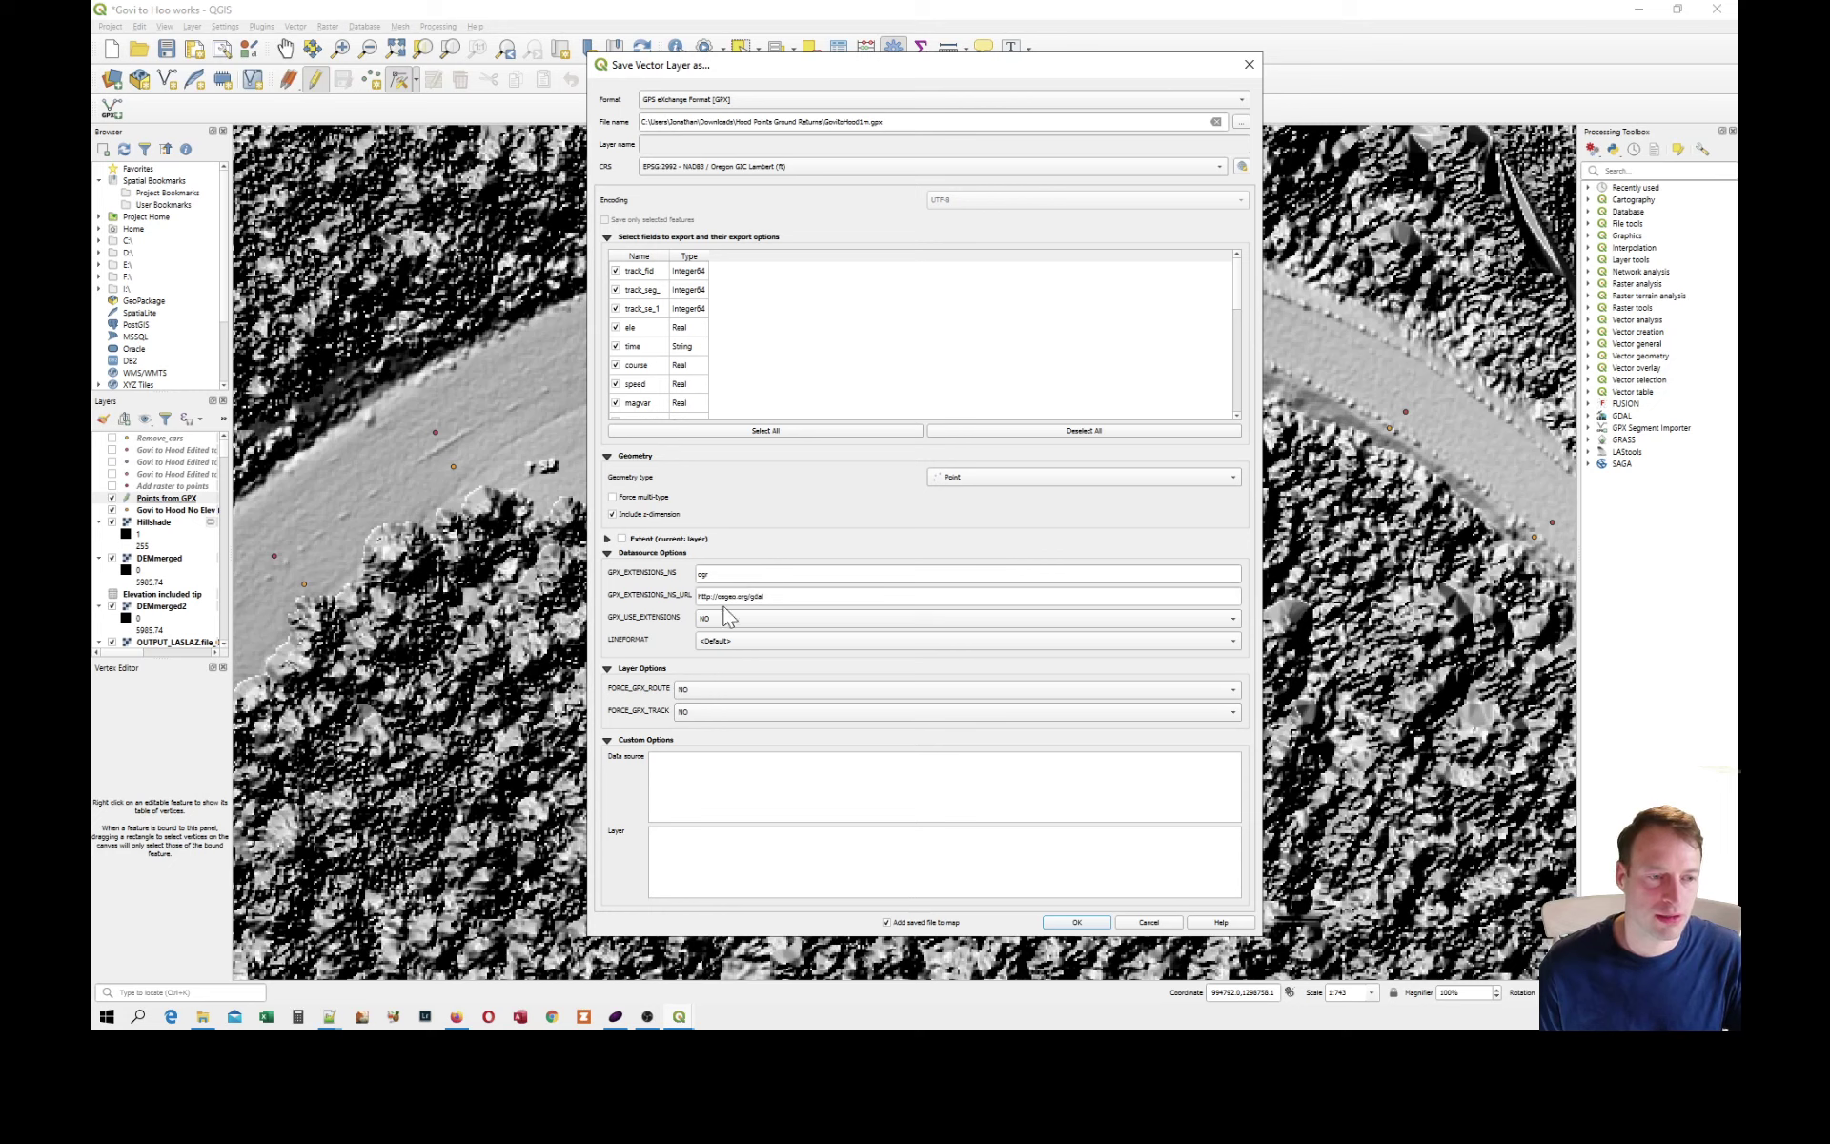
{"action": "left_click", "coordinate": [724, 618]}
{"action": "left_click", "coordinate": [725, 633]}
{"action": "left_click", "coordinate": [700, 712]}
{"action": "left_click", "coordinate": [699, 728]}
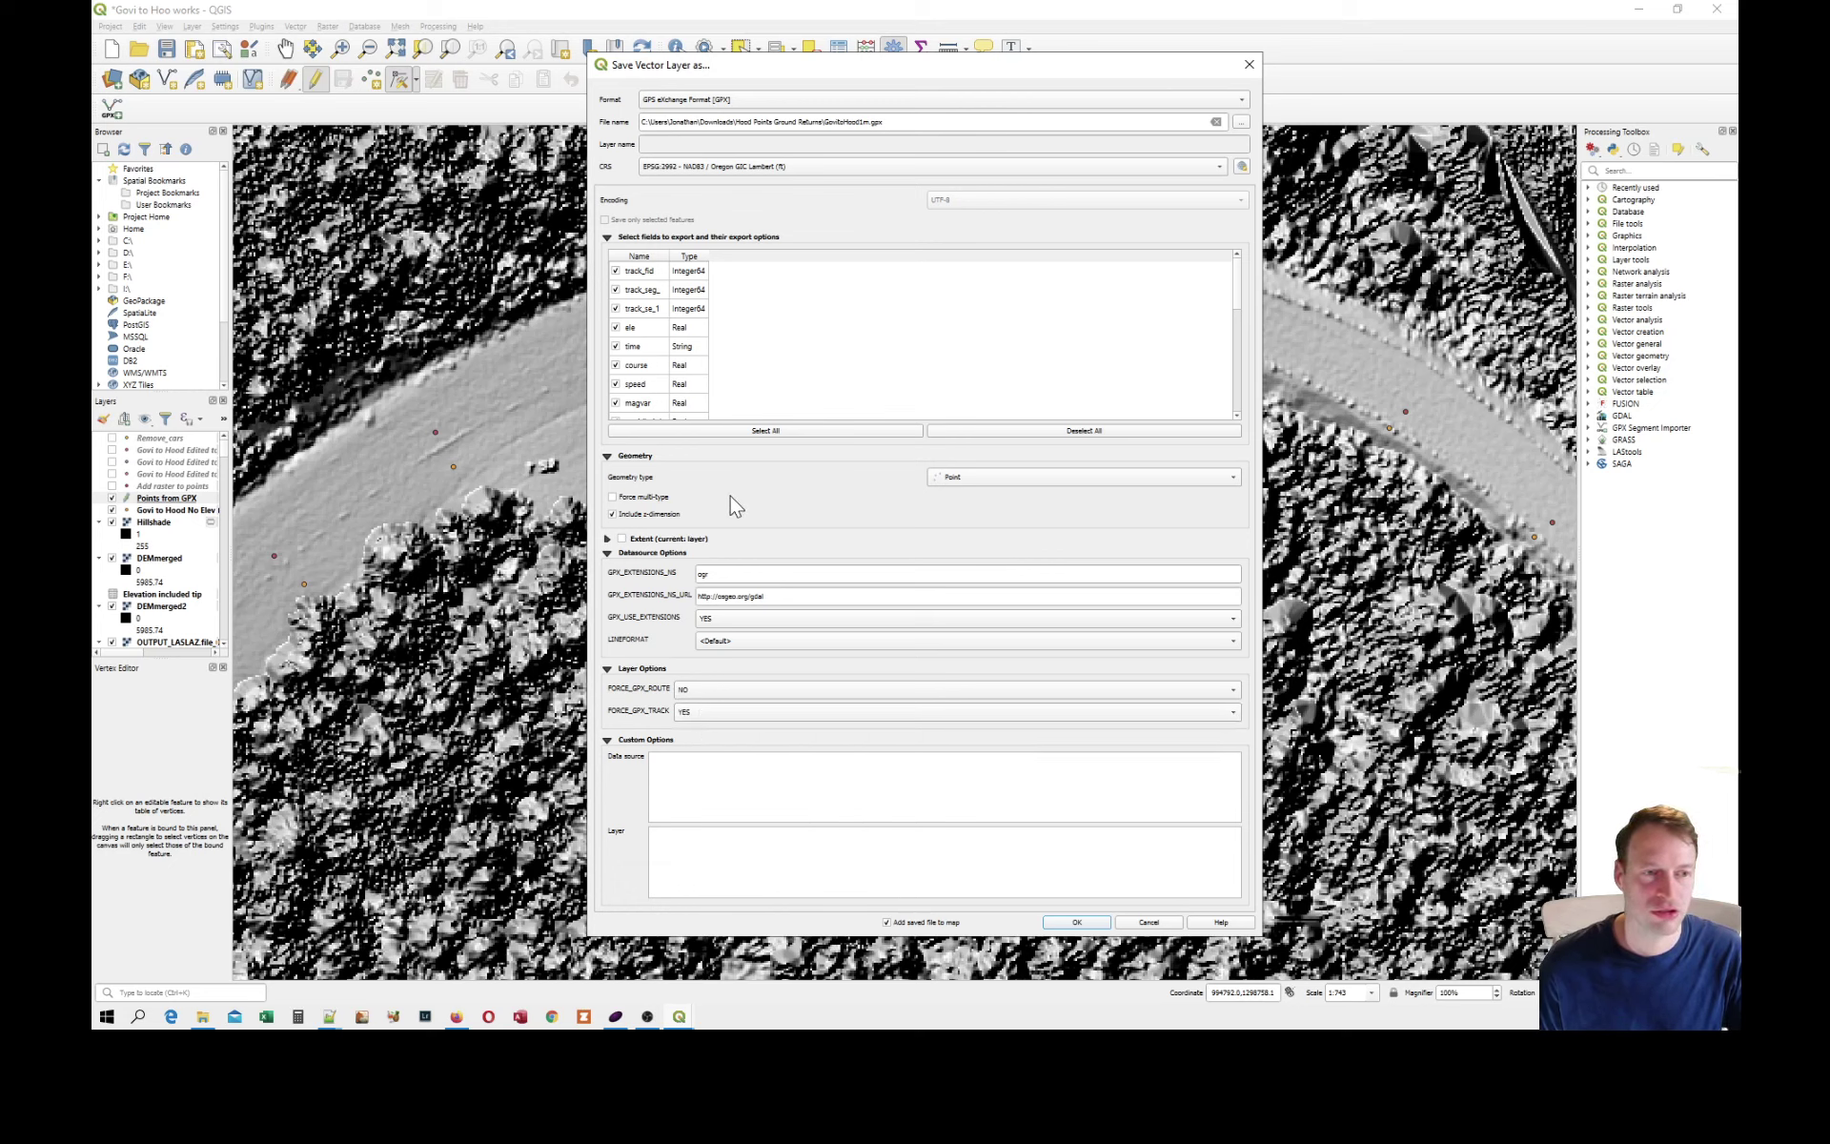
Close the vector layer export settings without exporting the Points from GPX layer.
{"action": "mouse_move", "coordinate": [1235, 296]}
{"action": "left_mouse_down"}
{"action": "mouse_move", "coordinate": [1244, 411]}
{"action": "mouse_move", "coordinate": [1248, 282]}
{"action": "left_mouse_up"}
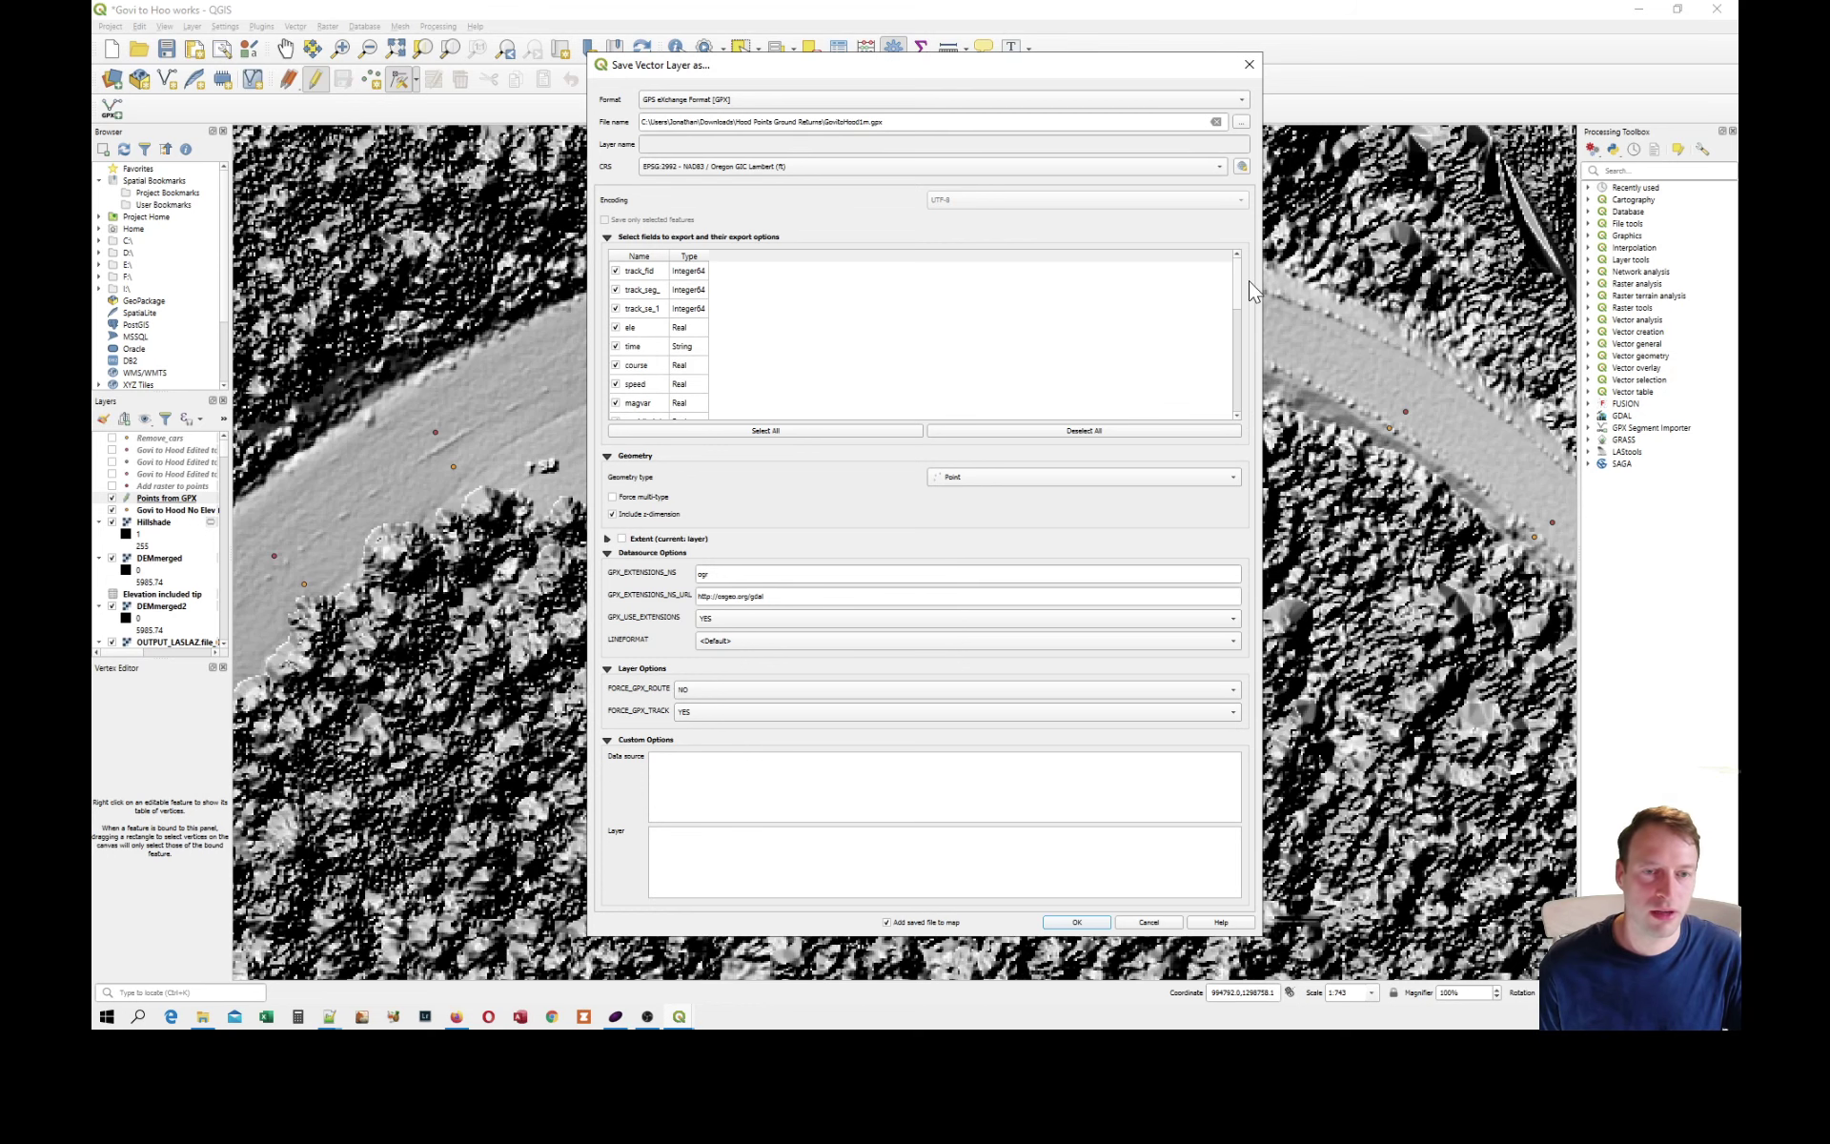
{"action": "left_click", "coordinate": [1250, 64]}
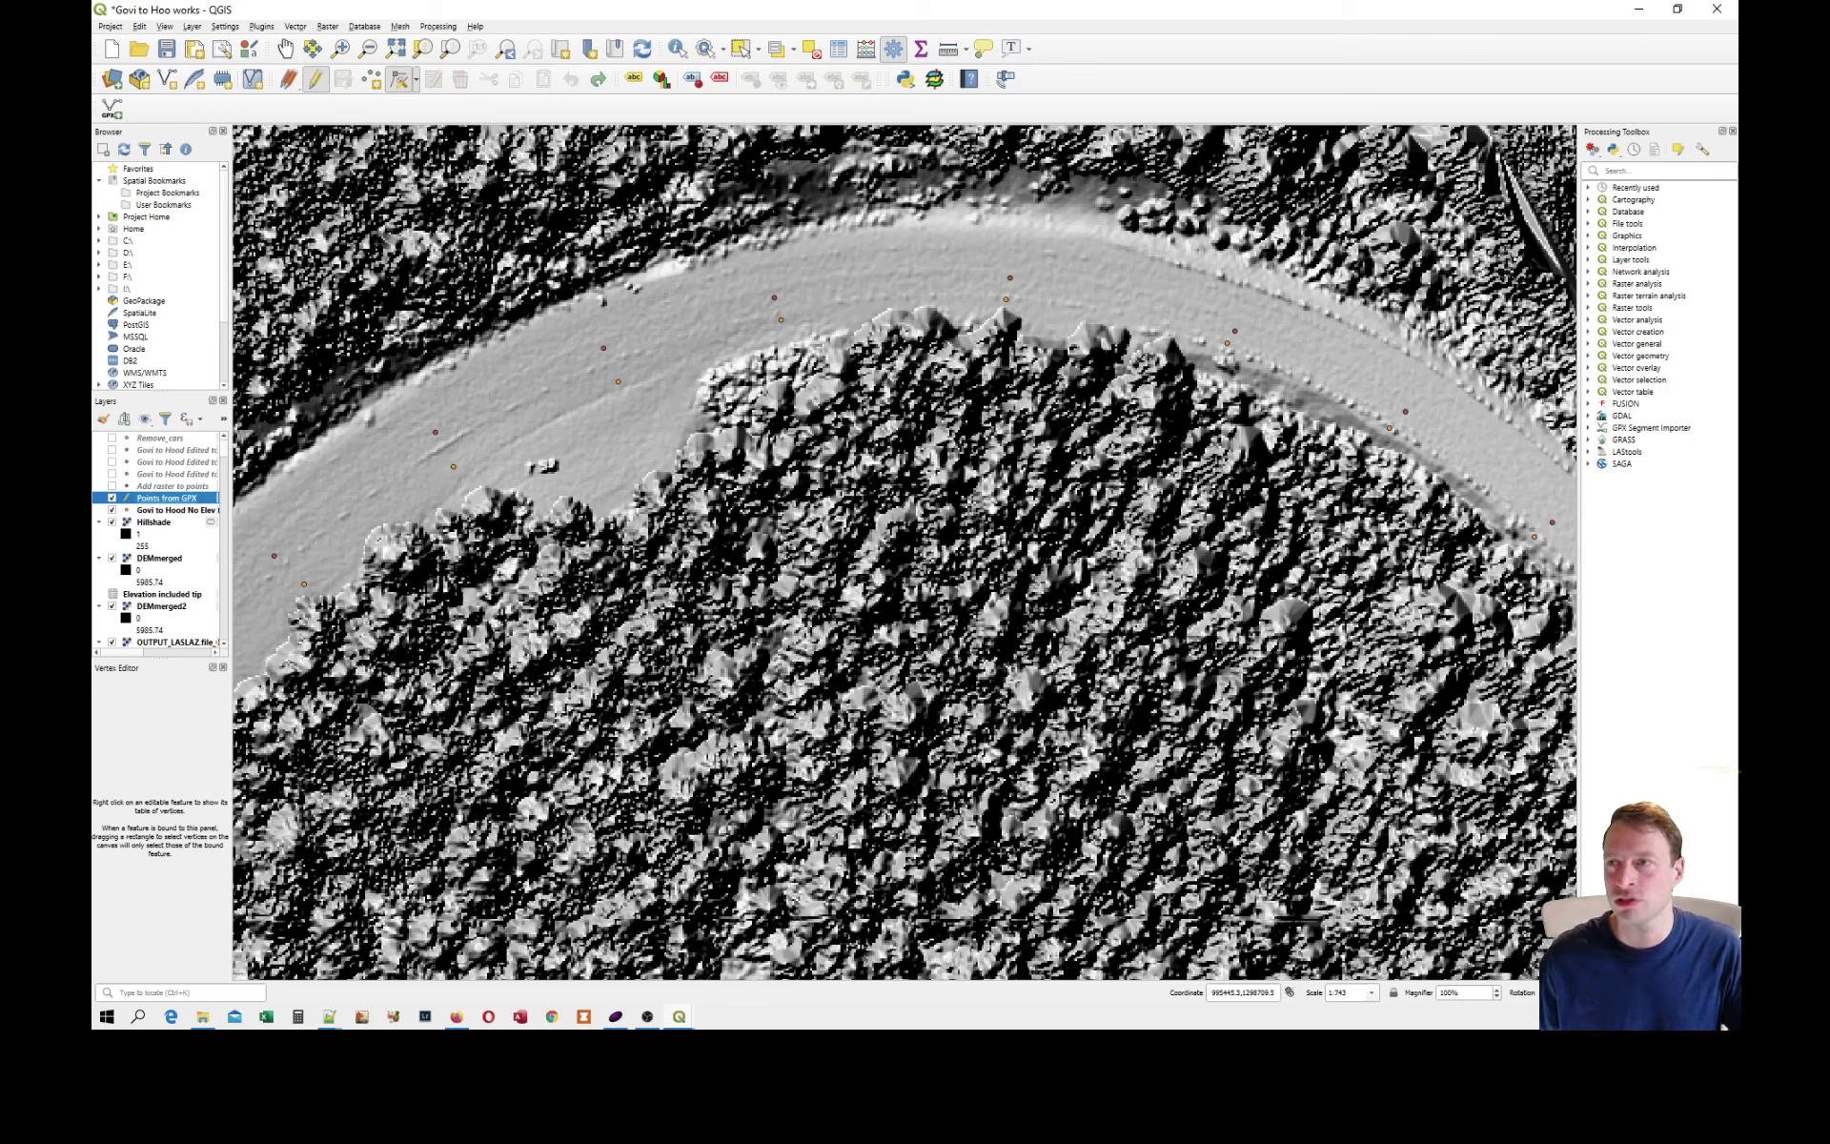
Switch to Notepad++, maximize its window and examine the extensions block of the third waypoint in GovitoHood1m.gpx.
{"action": "key", "text": "alt+Tab"}
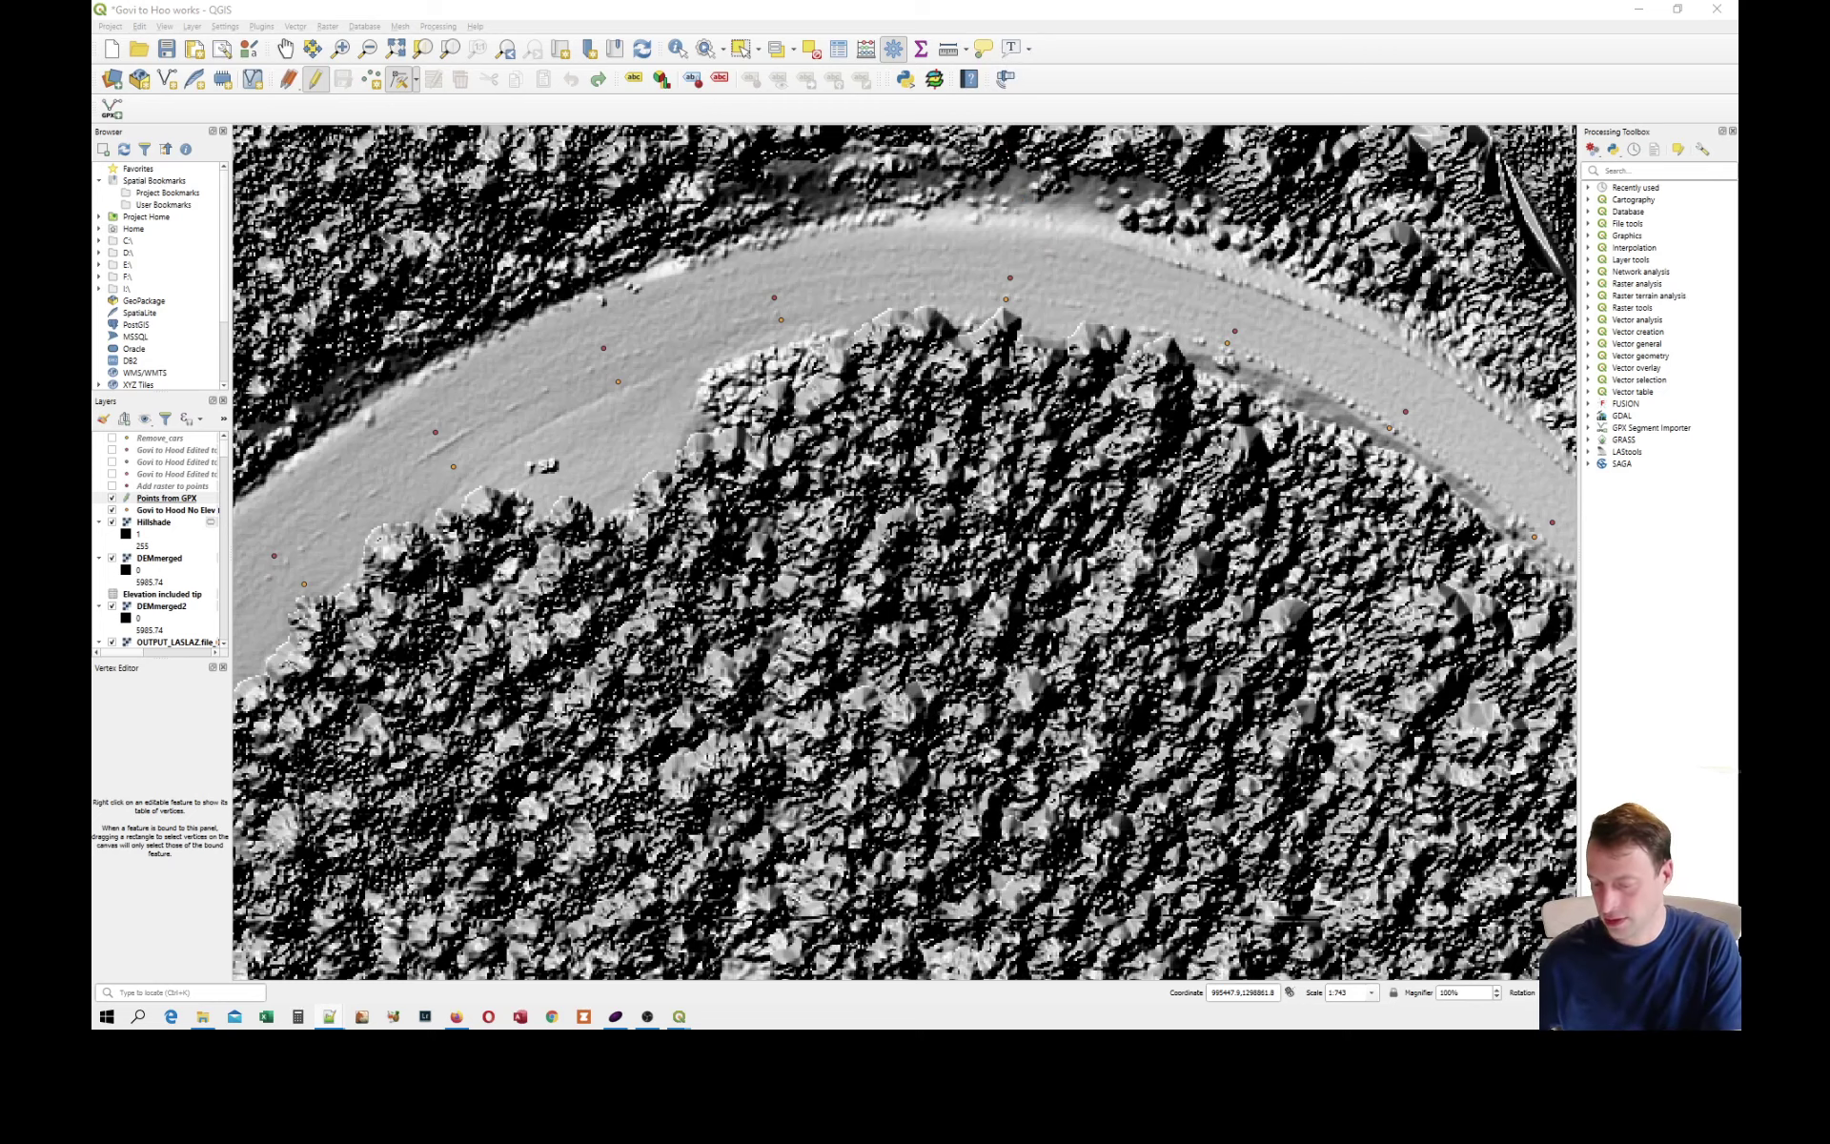
{"action": "key", "text": "super+Right"}
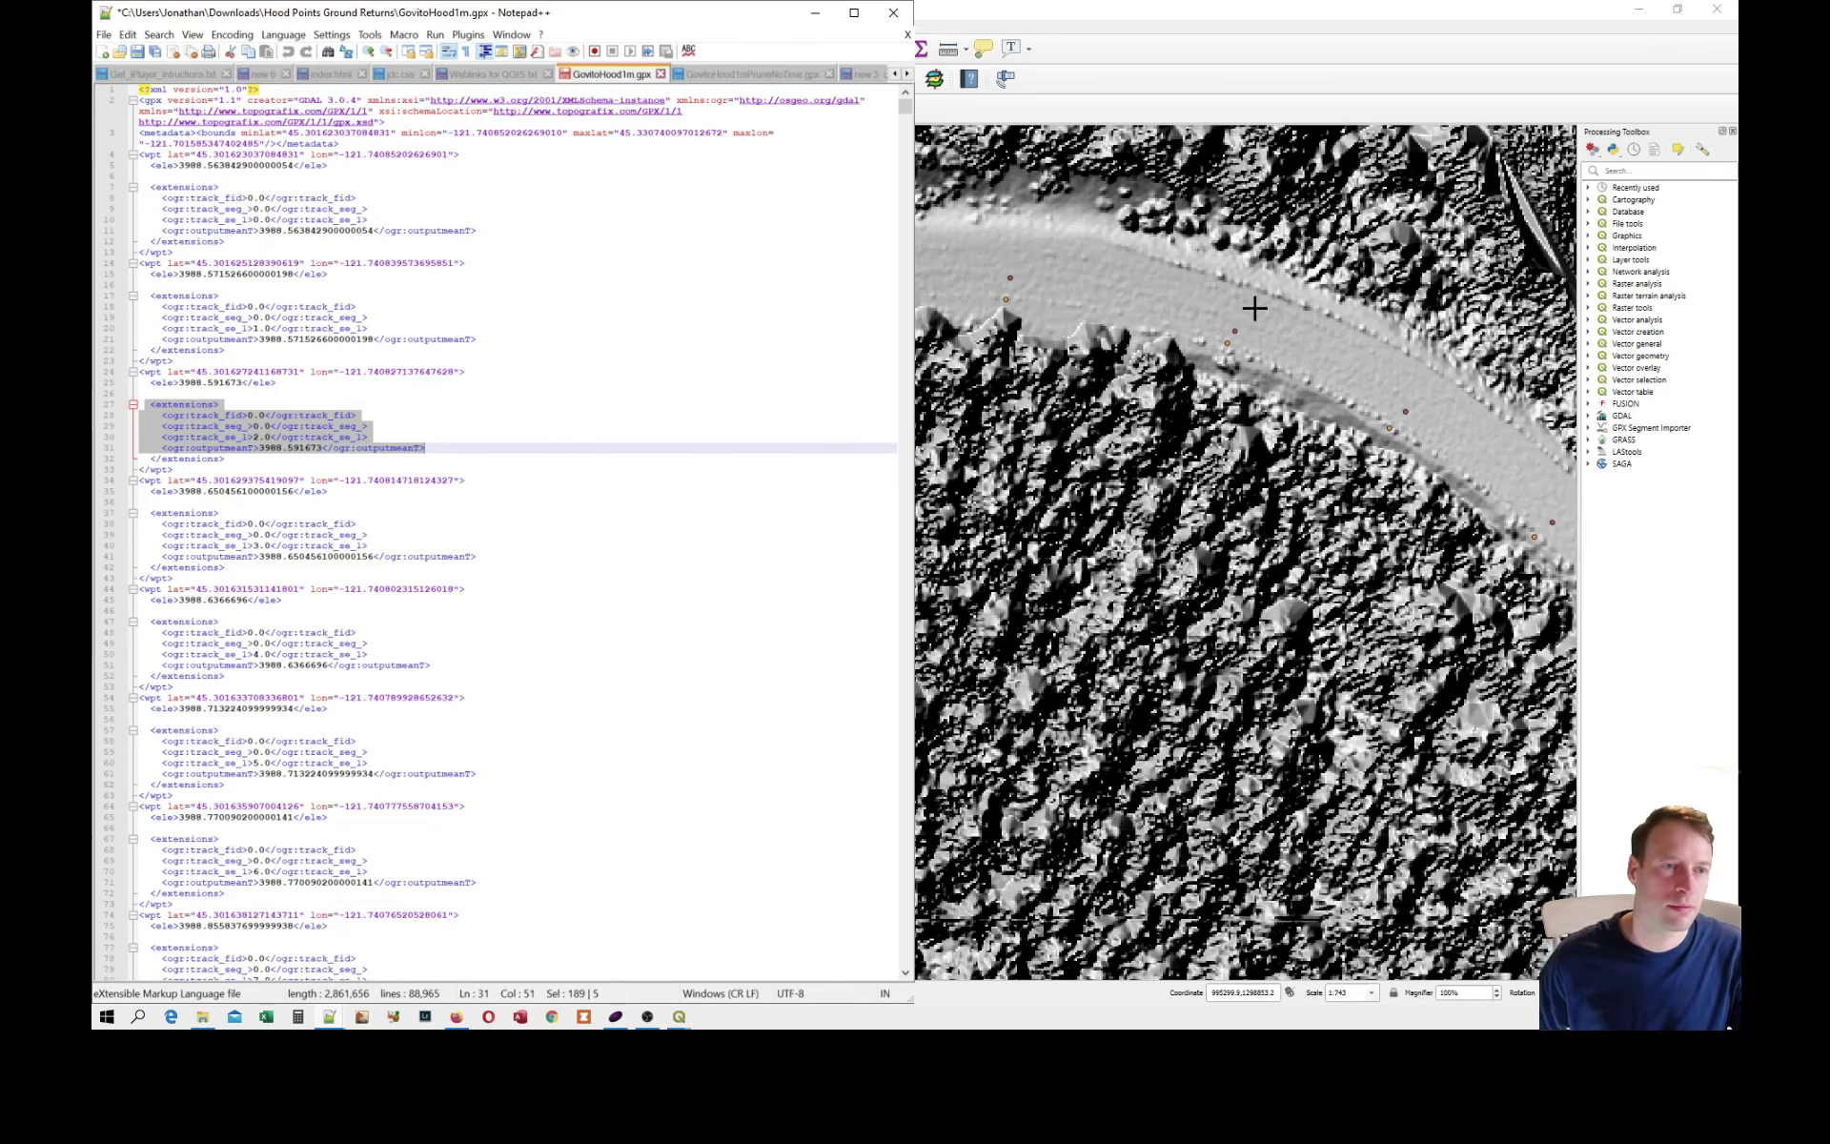
{"action": "left_click", "coordinate": [854, 13]}
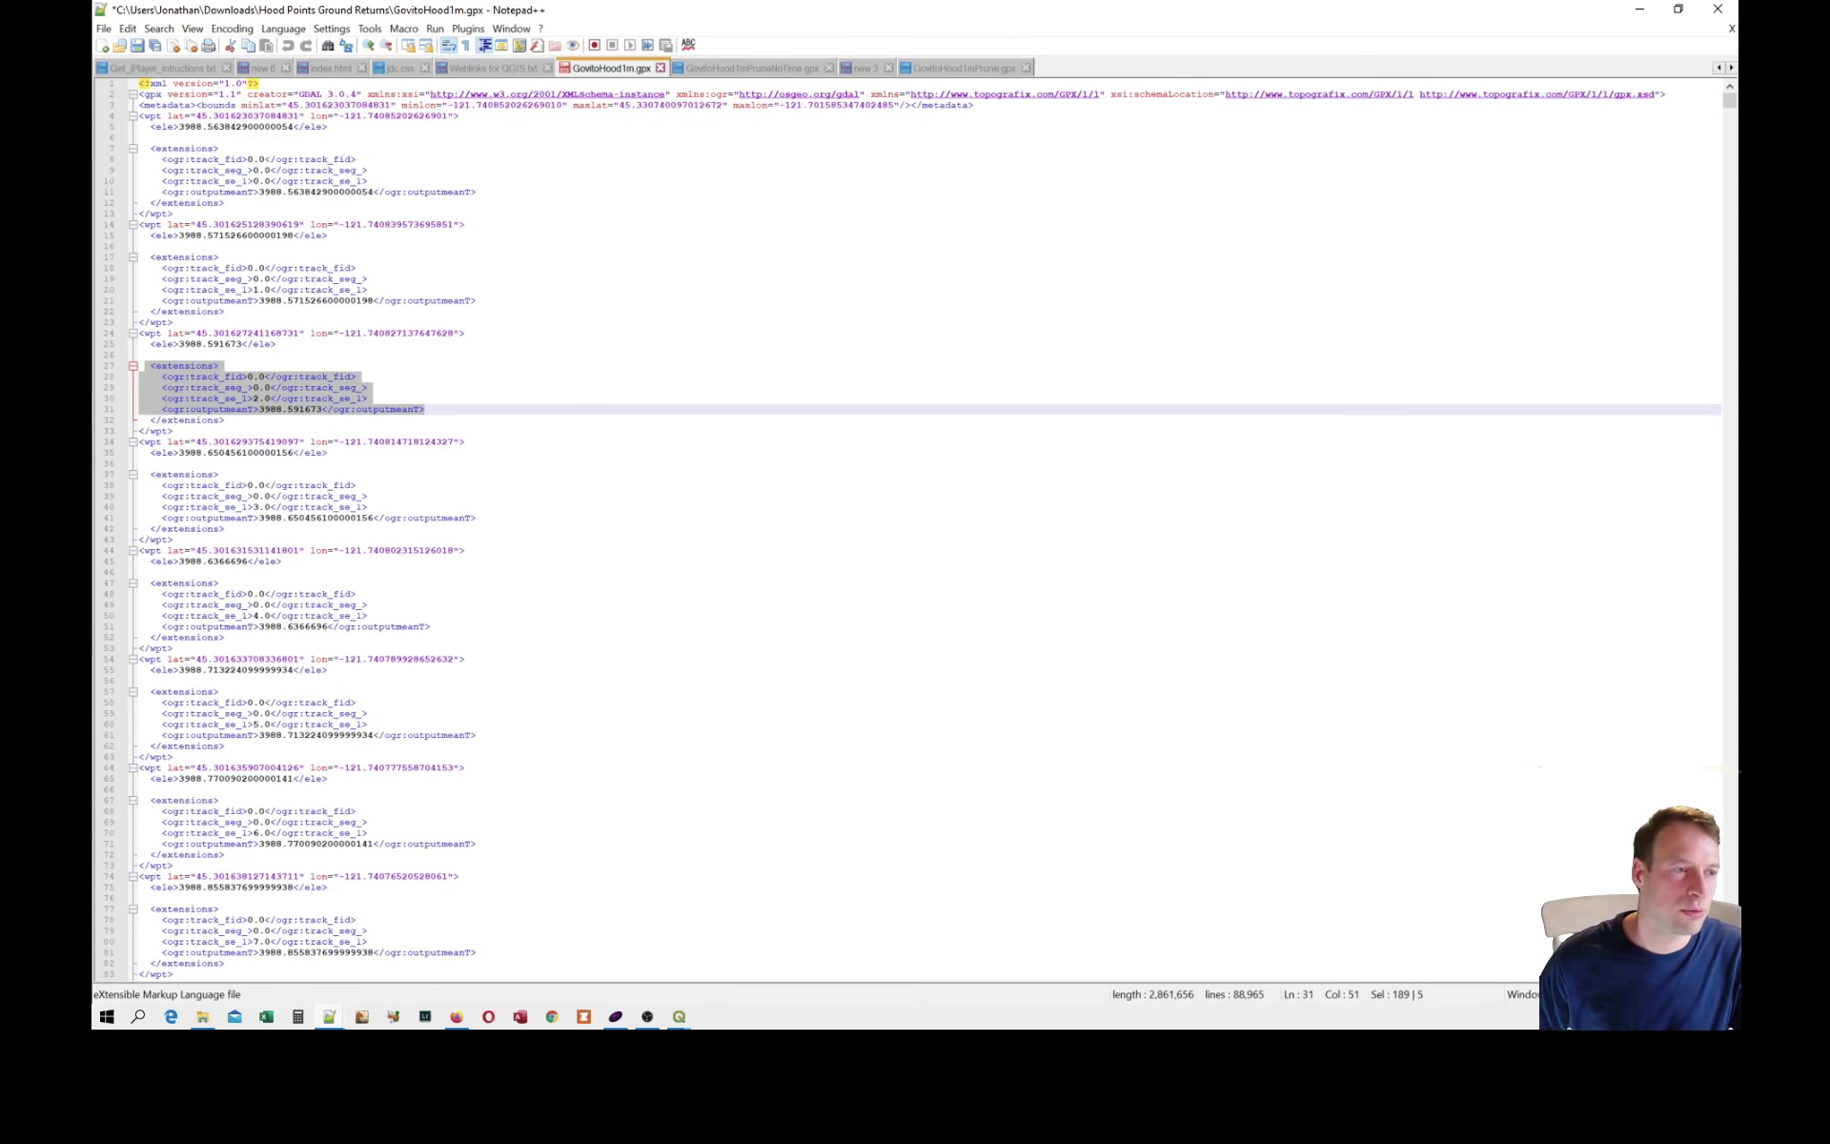
{"action": "left_click", "coordinate": [141, 355]}
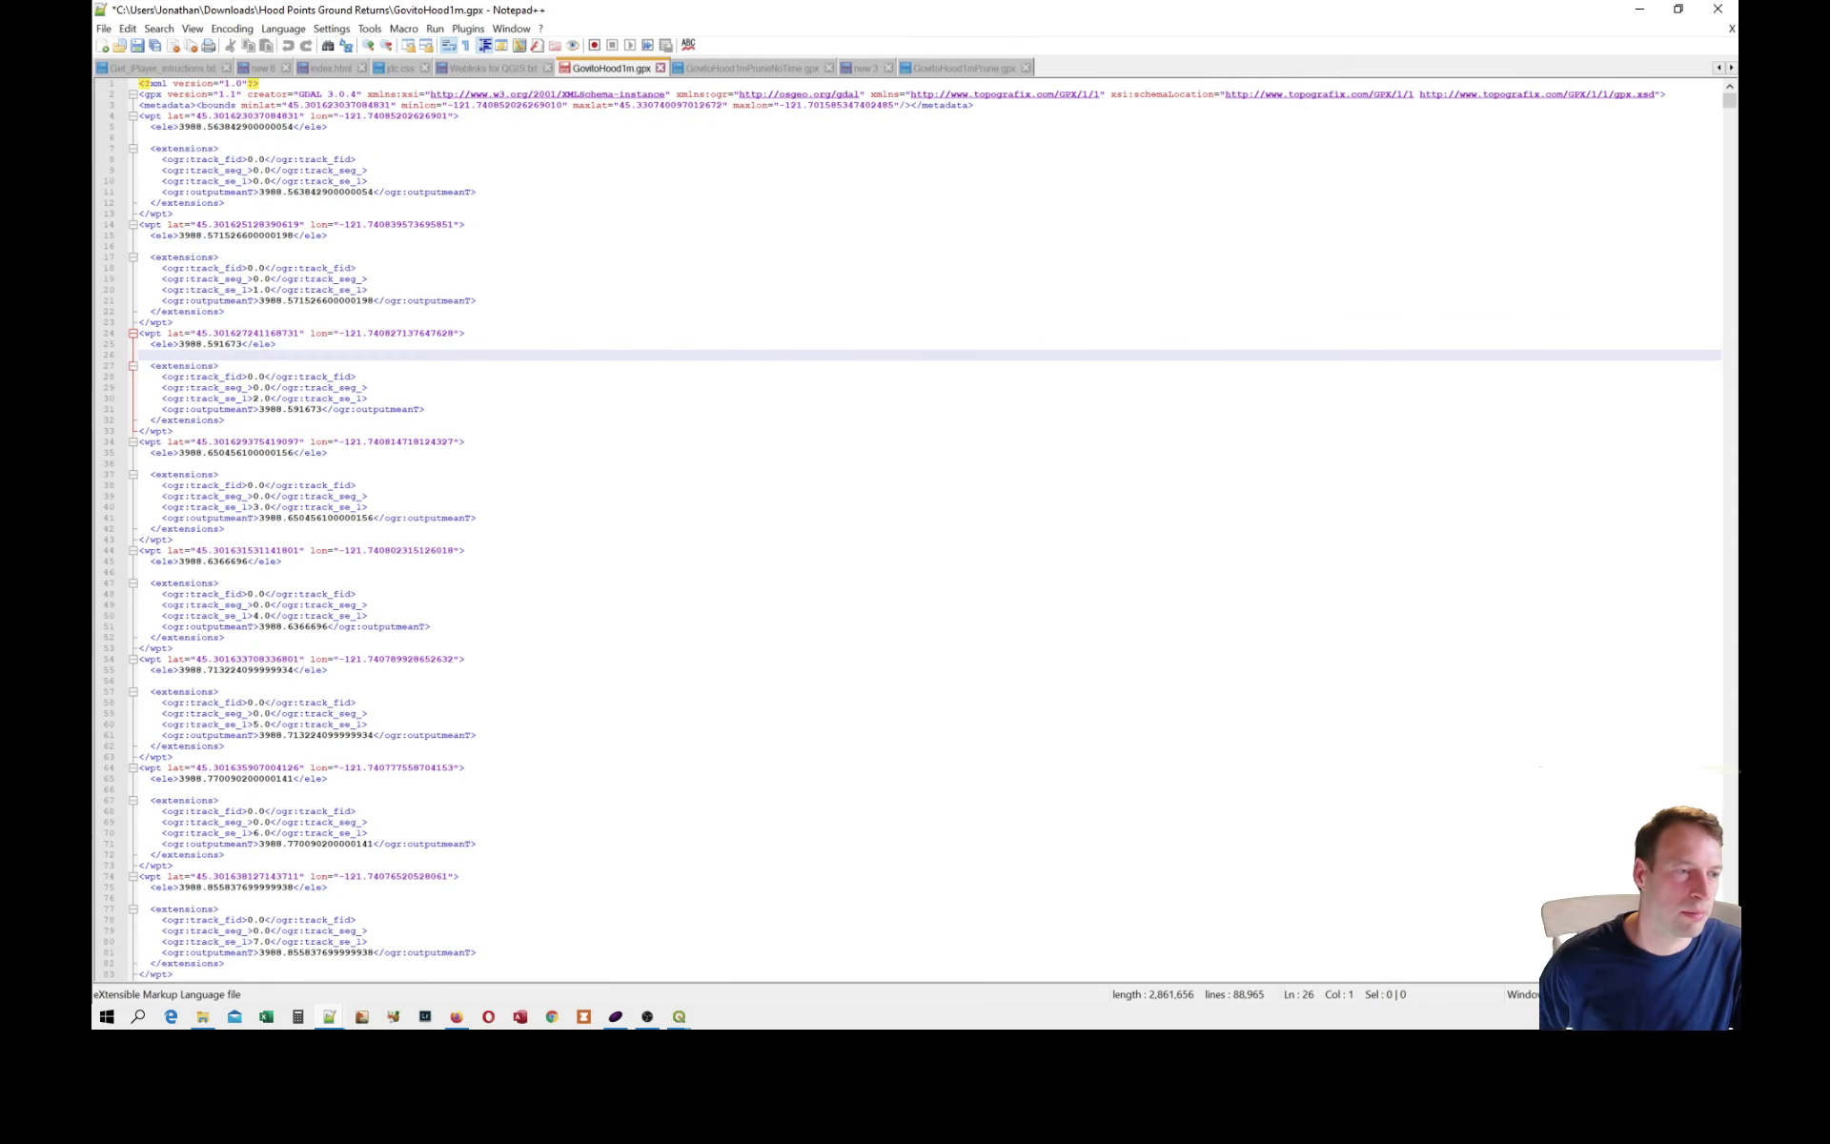
{"action": "left_click_drag", "start_coordinate": [425, 409], "coordinate": [139, 365]}
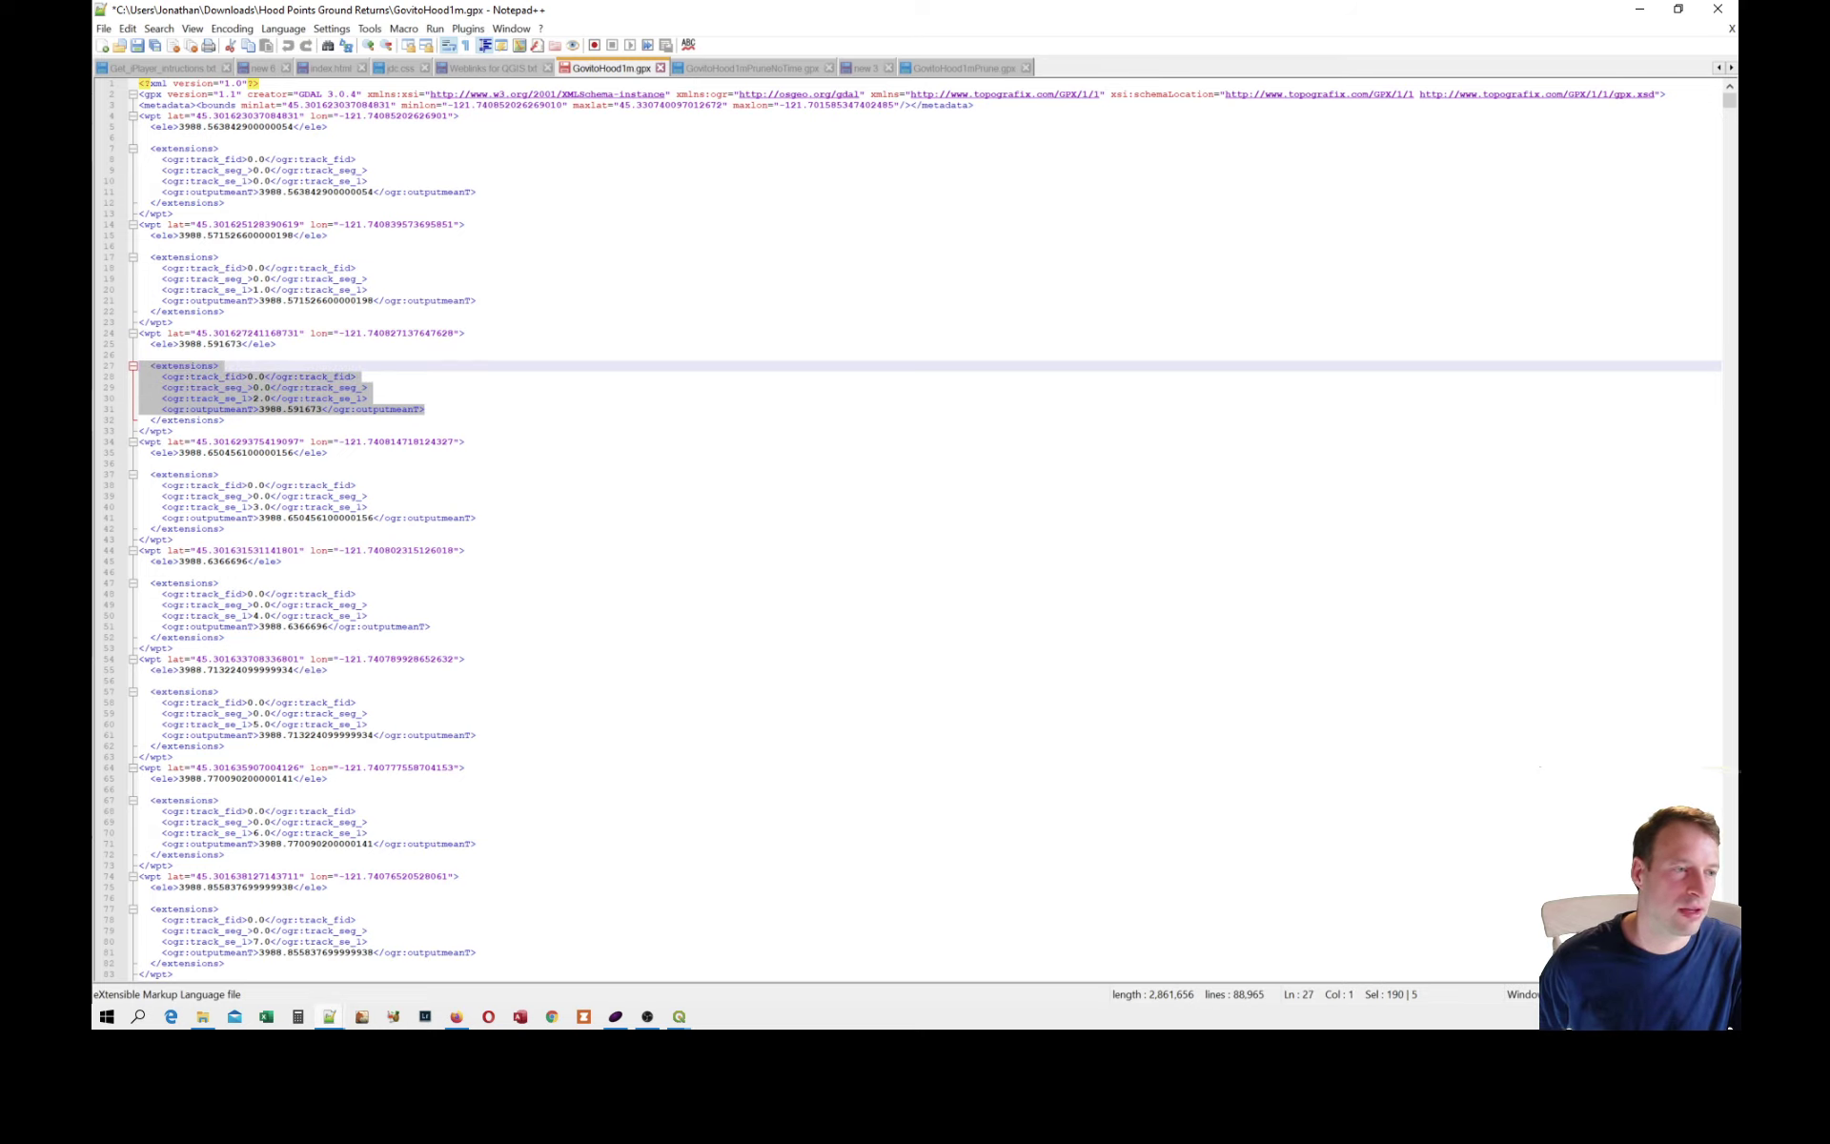
{"action": "left_click", "coordinate": [141, 355]}
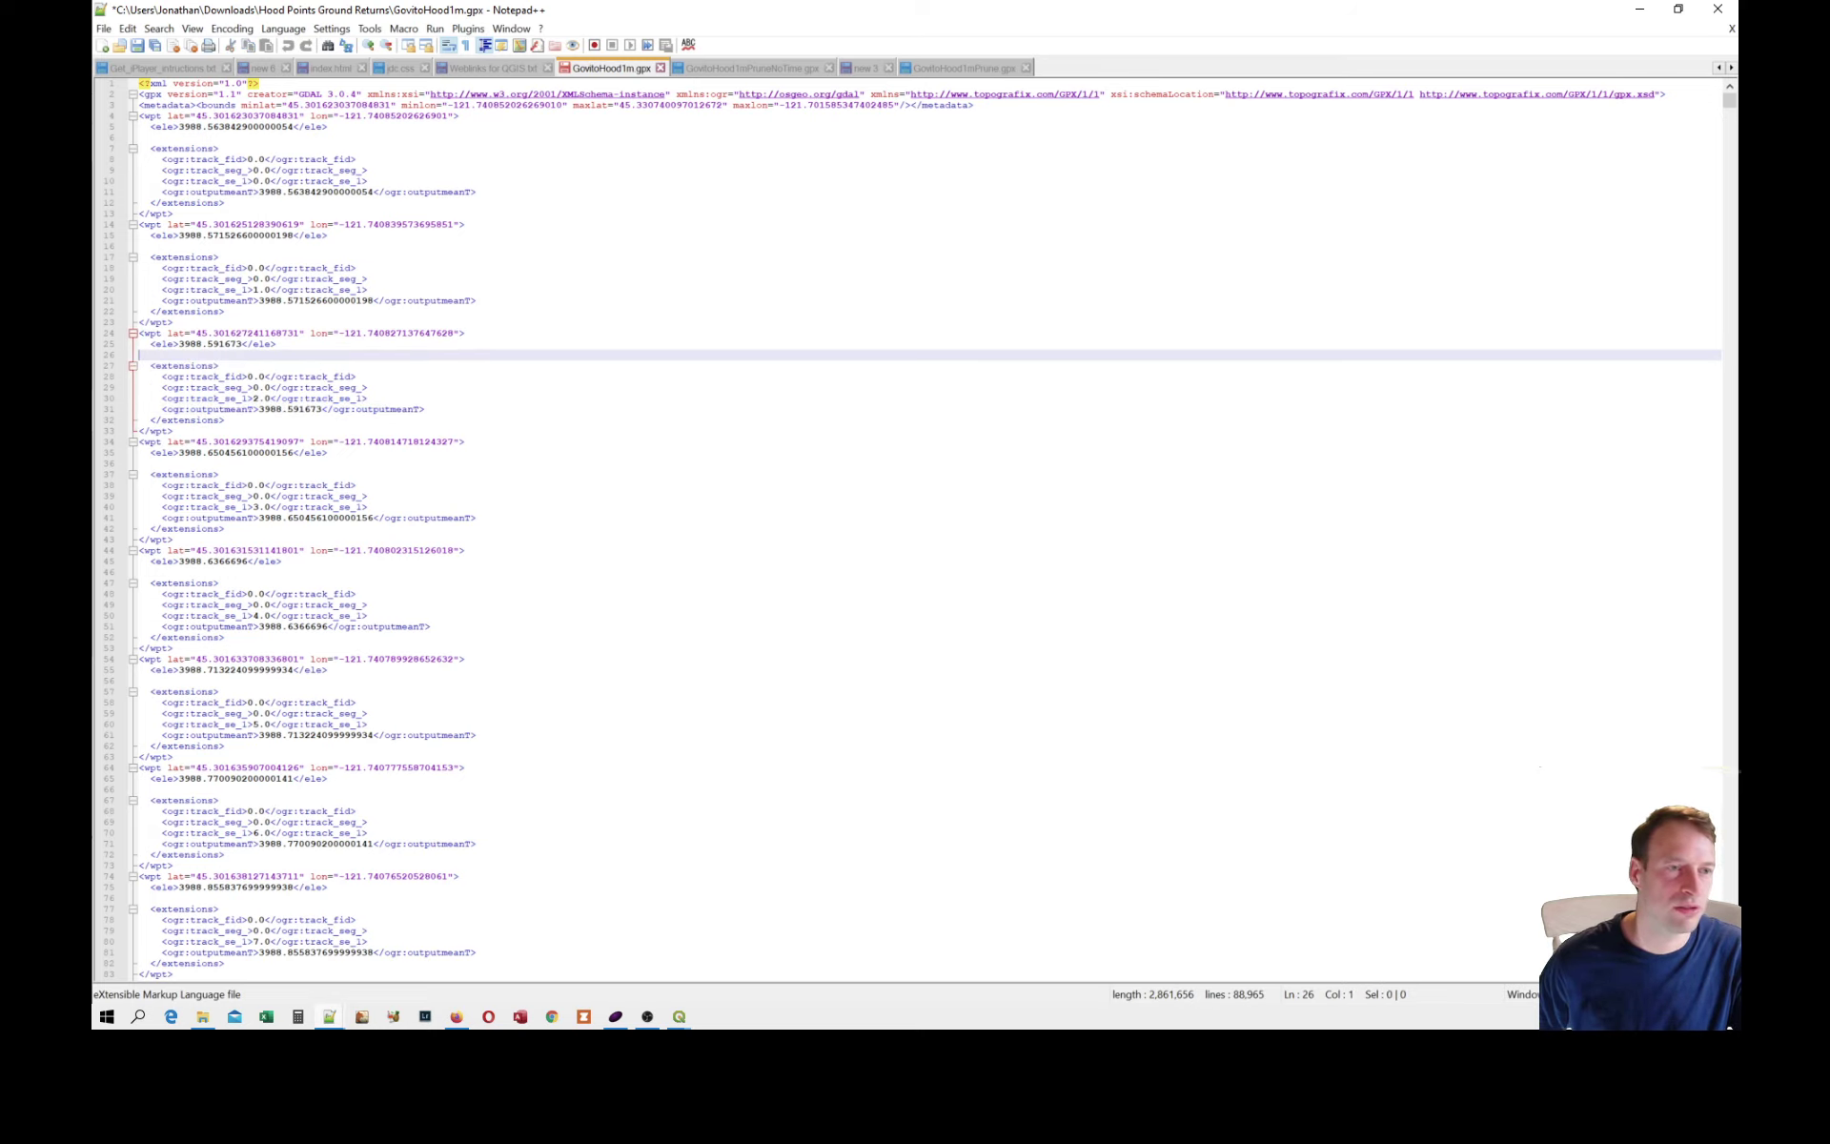
Compare GovitoHood1mPruneNoTime.gpx with GovitoHood1mPrune.gpx, and set up a regular expression replacement in the latter that finds <time>.*</time>.
{"action": "left_click", "coordinate": [753, 67]}
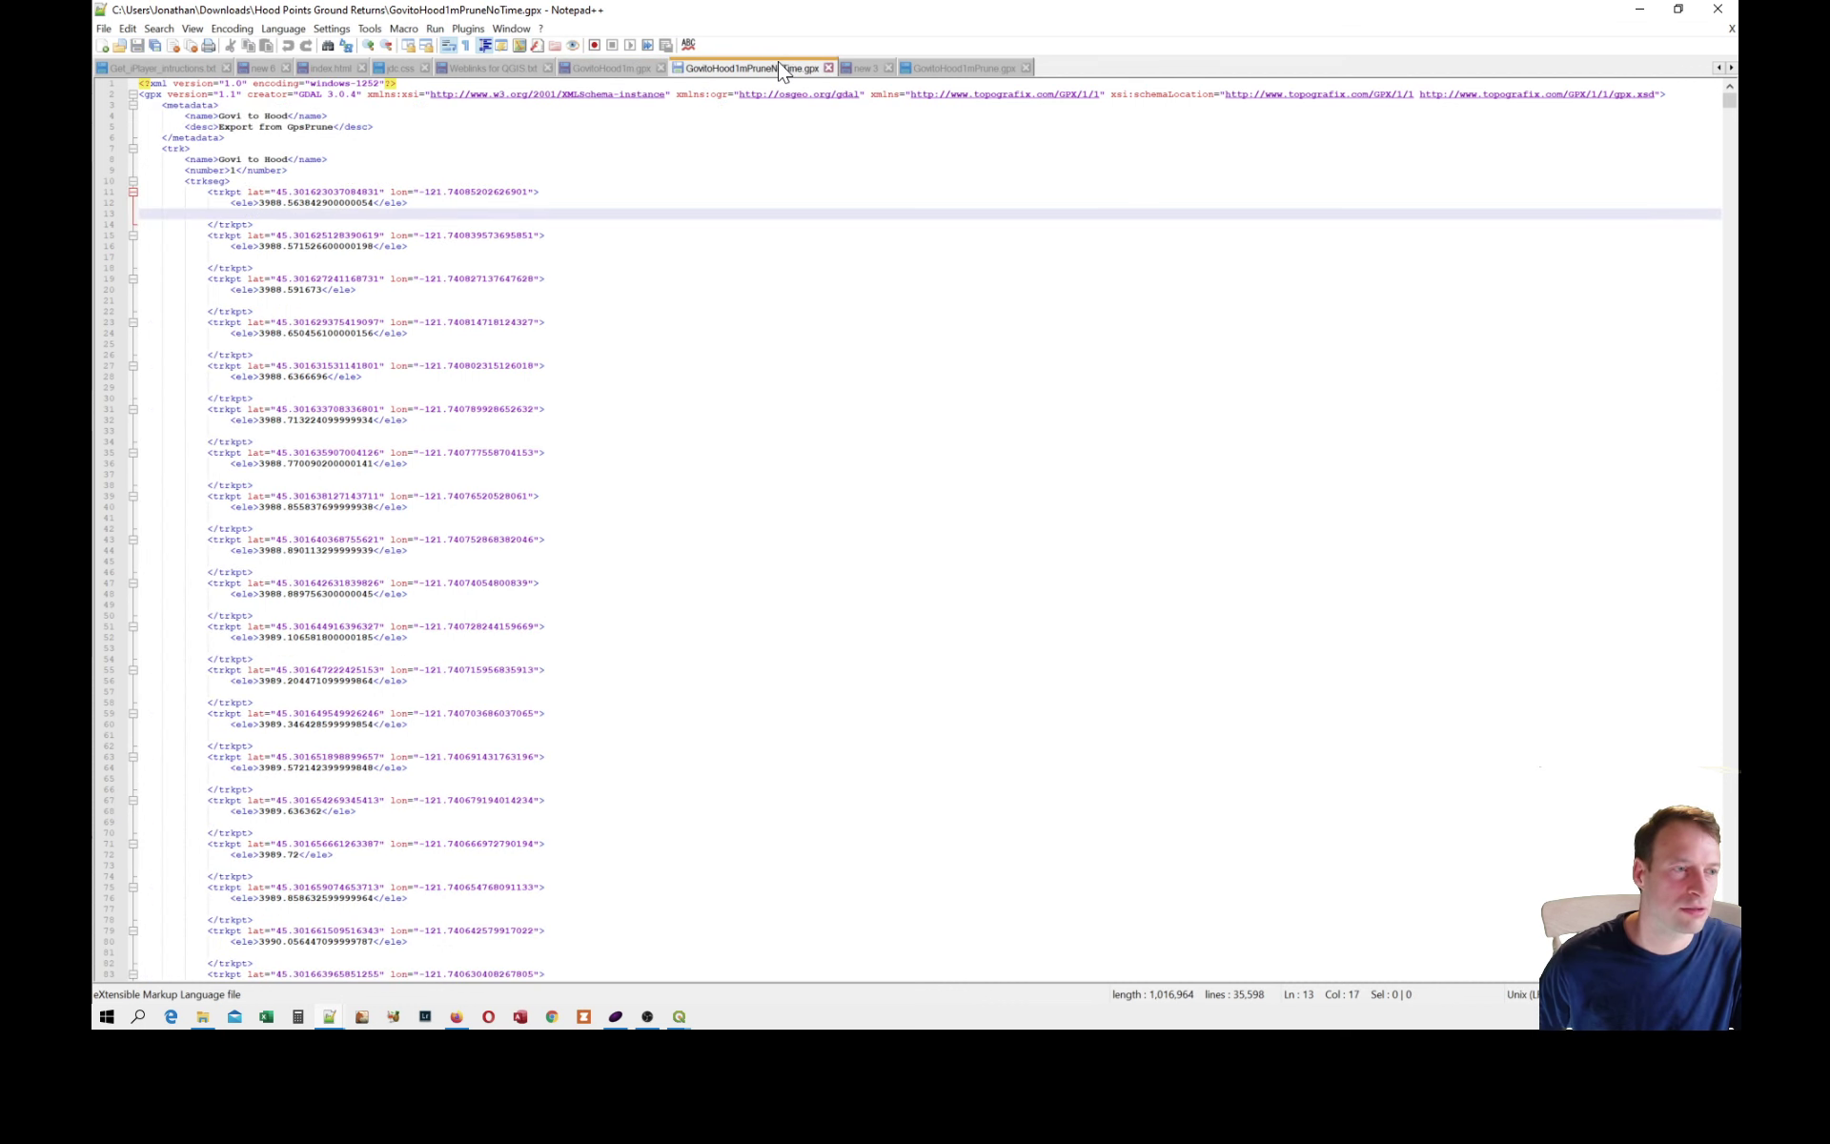
{"action": "left_click", "coordinate": [951, 71]}
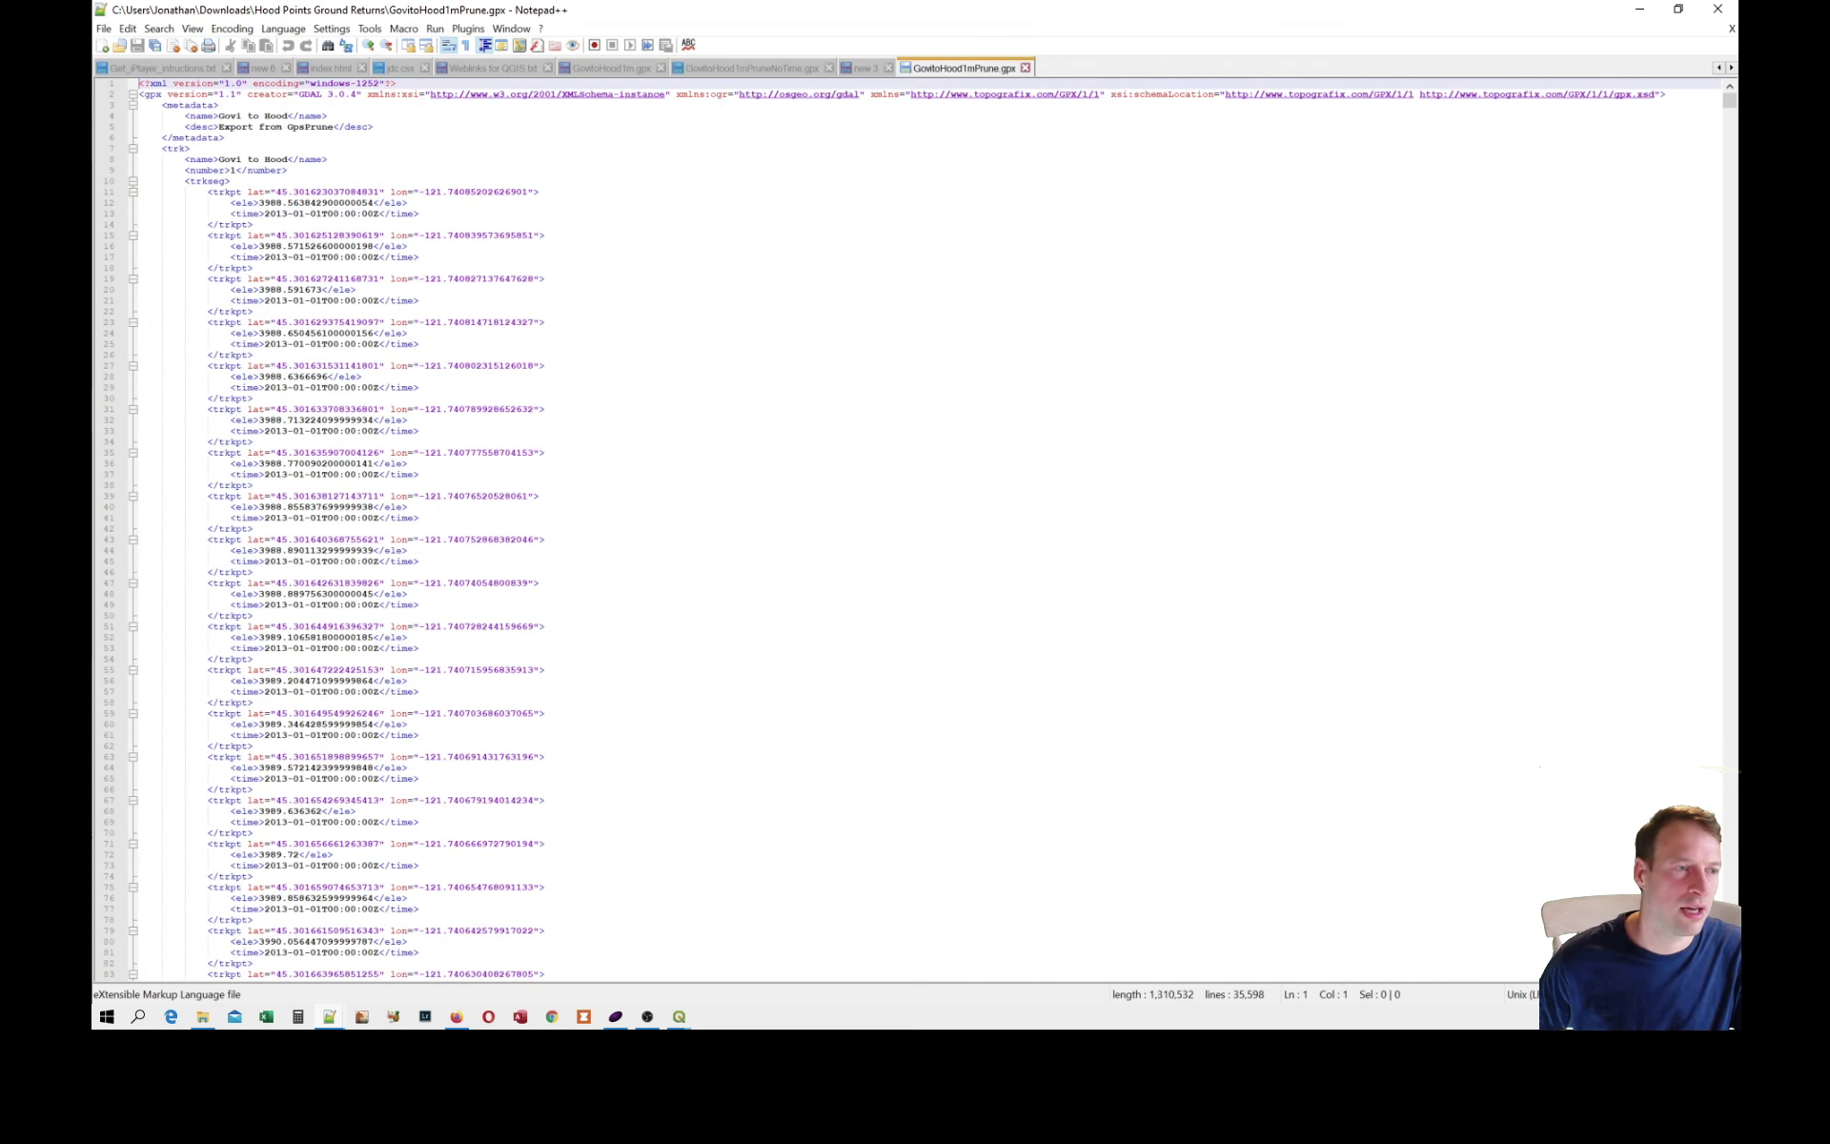
{"action": "left_click_drag", "start_coordinate": [231, 257], "coordinate": [420, 258]}
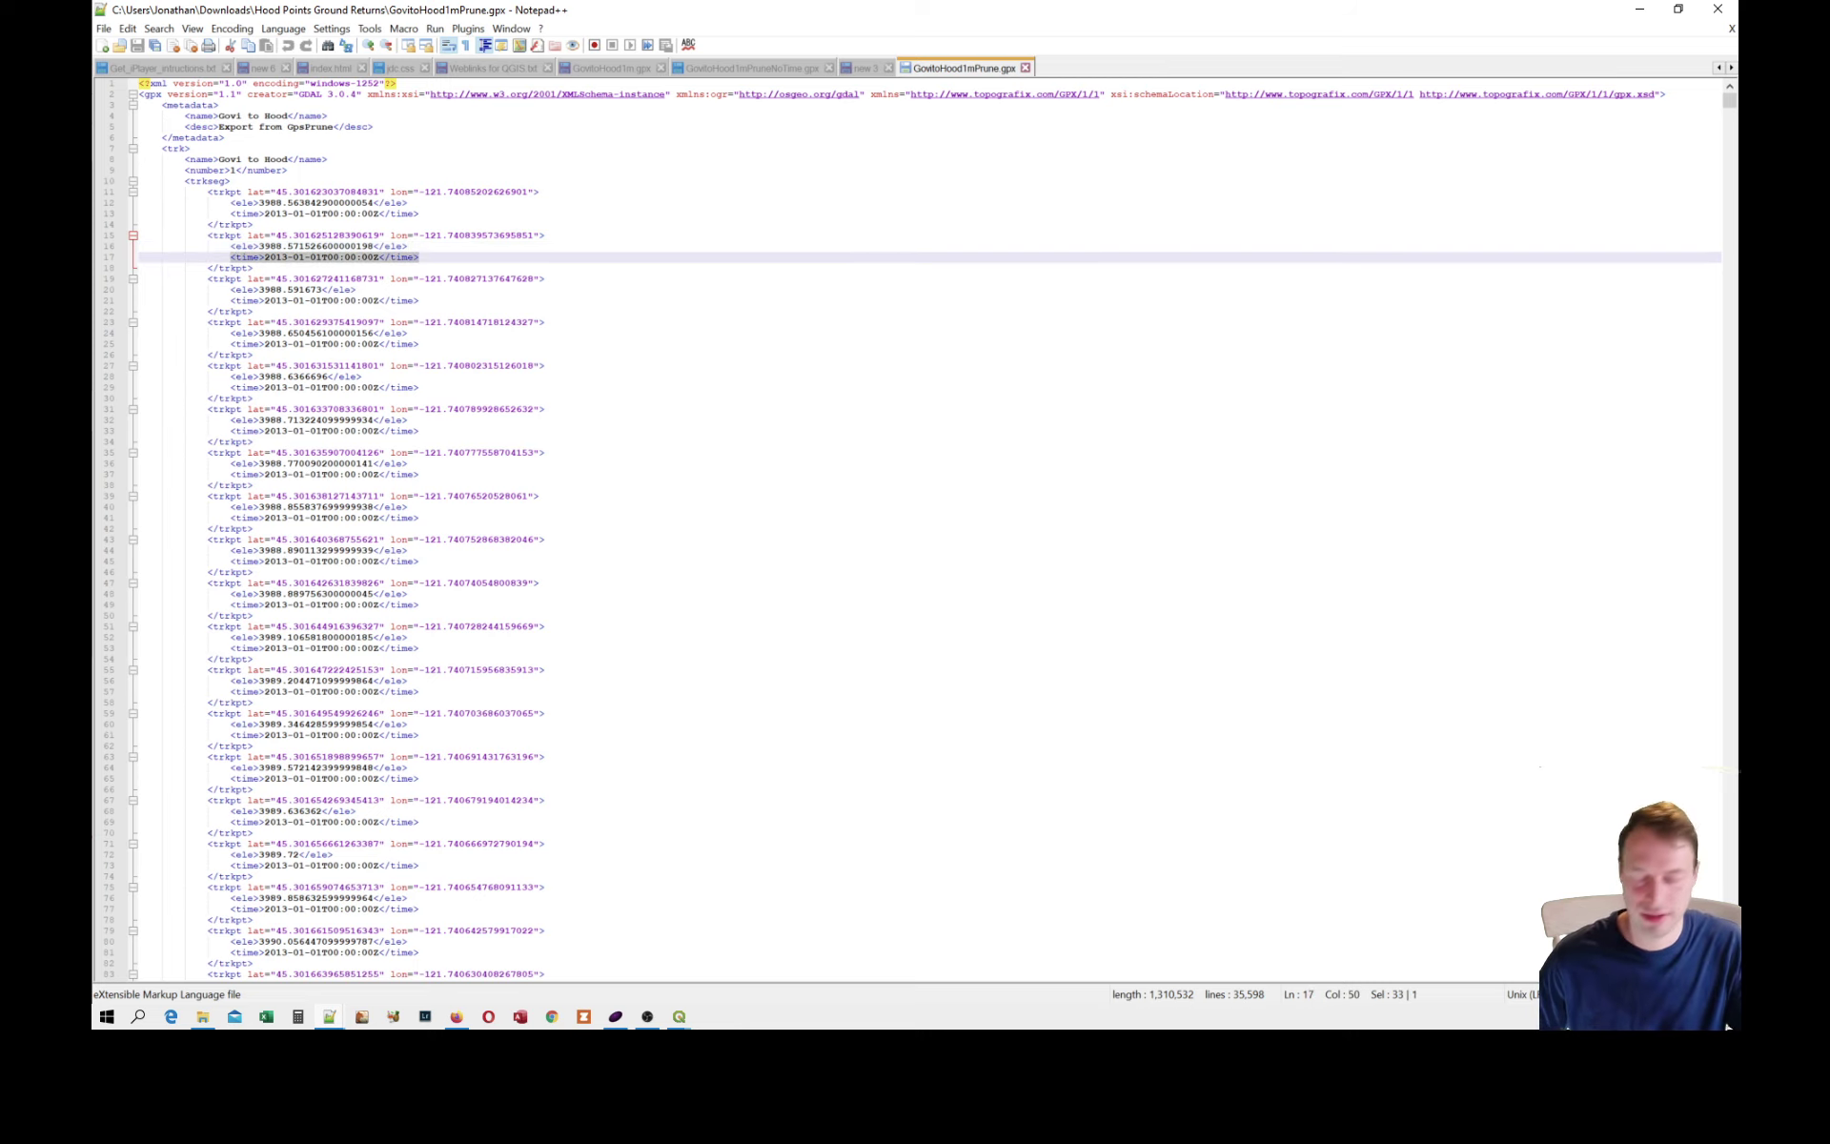
{"action": "key", "text": "ctrl+f"}
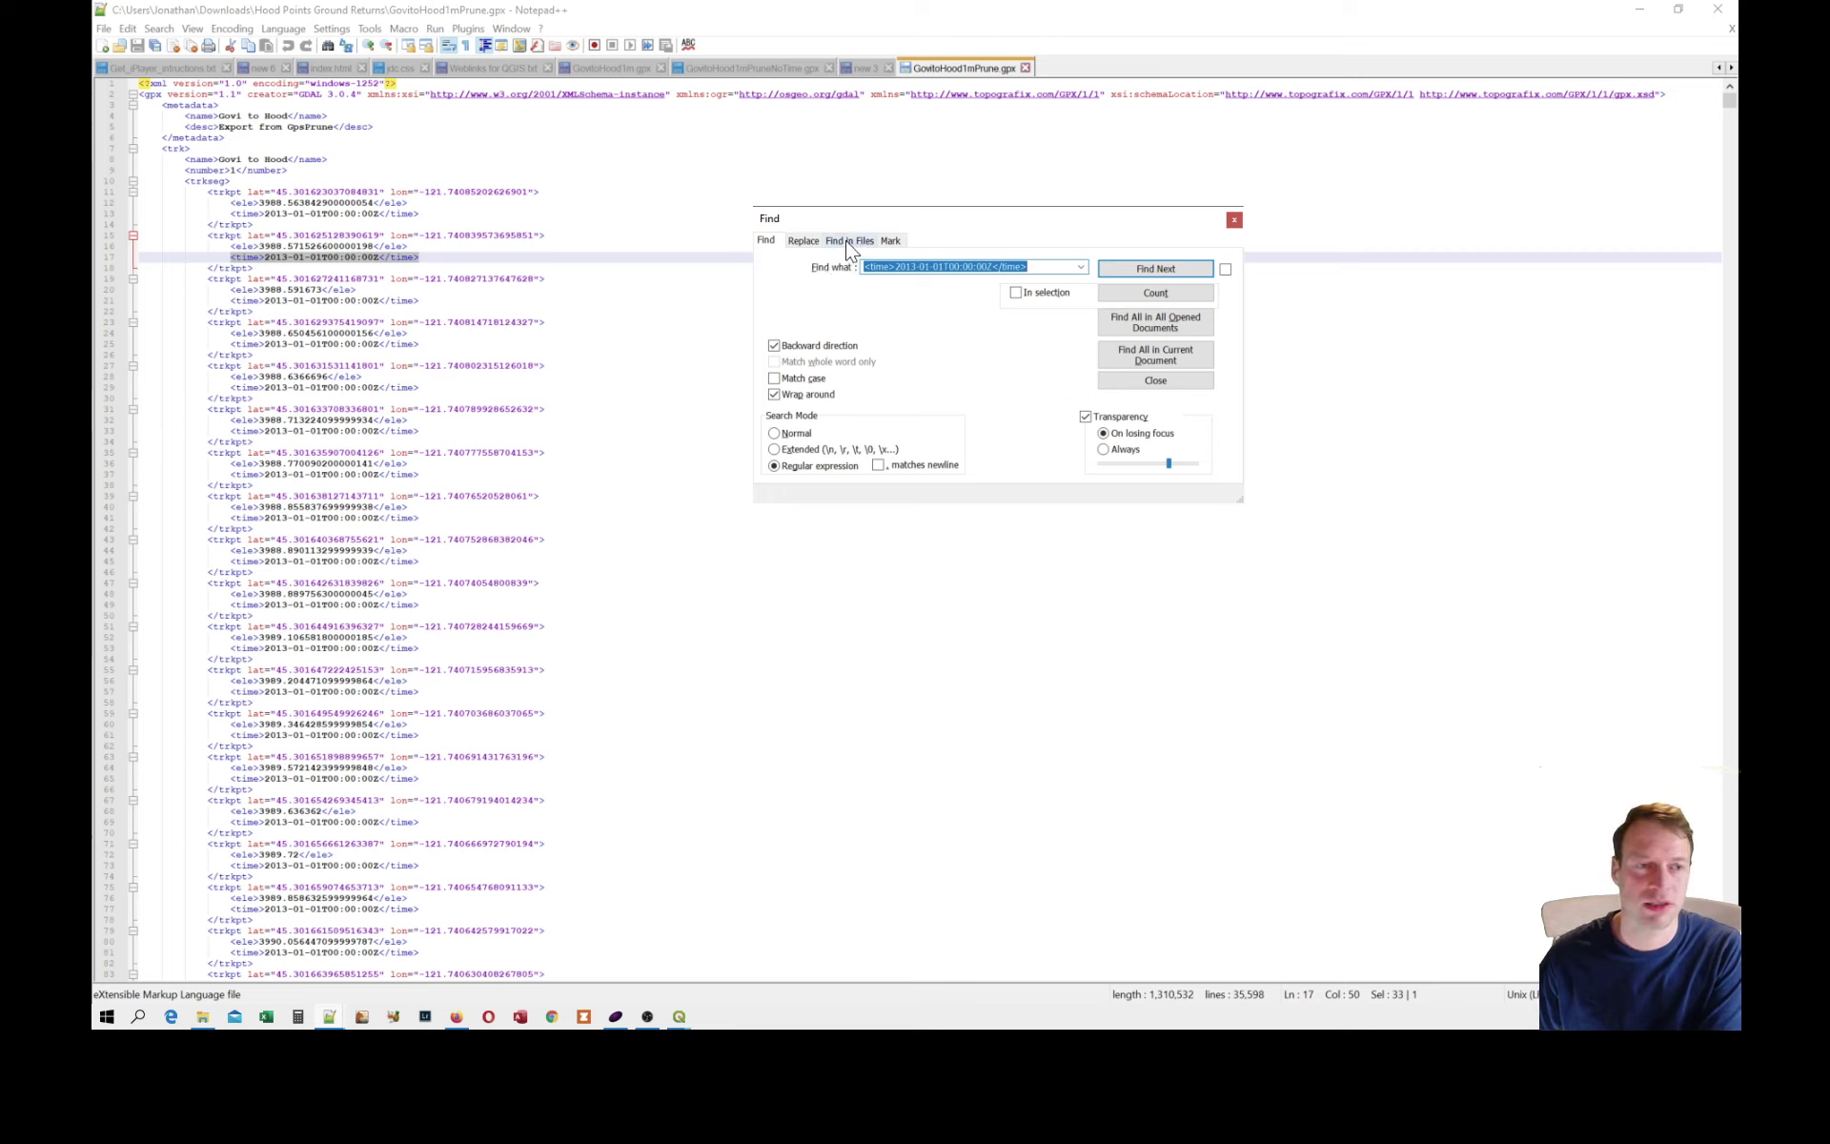
{"action": "left_click", "coordinate": [804, 241]}
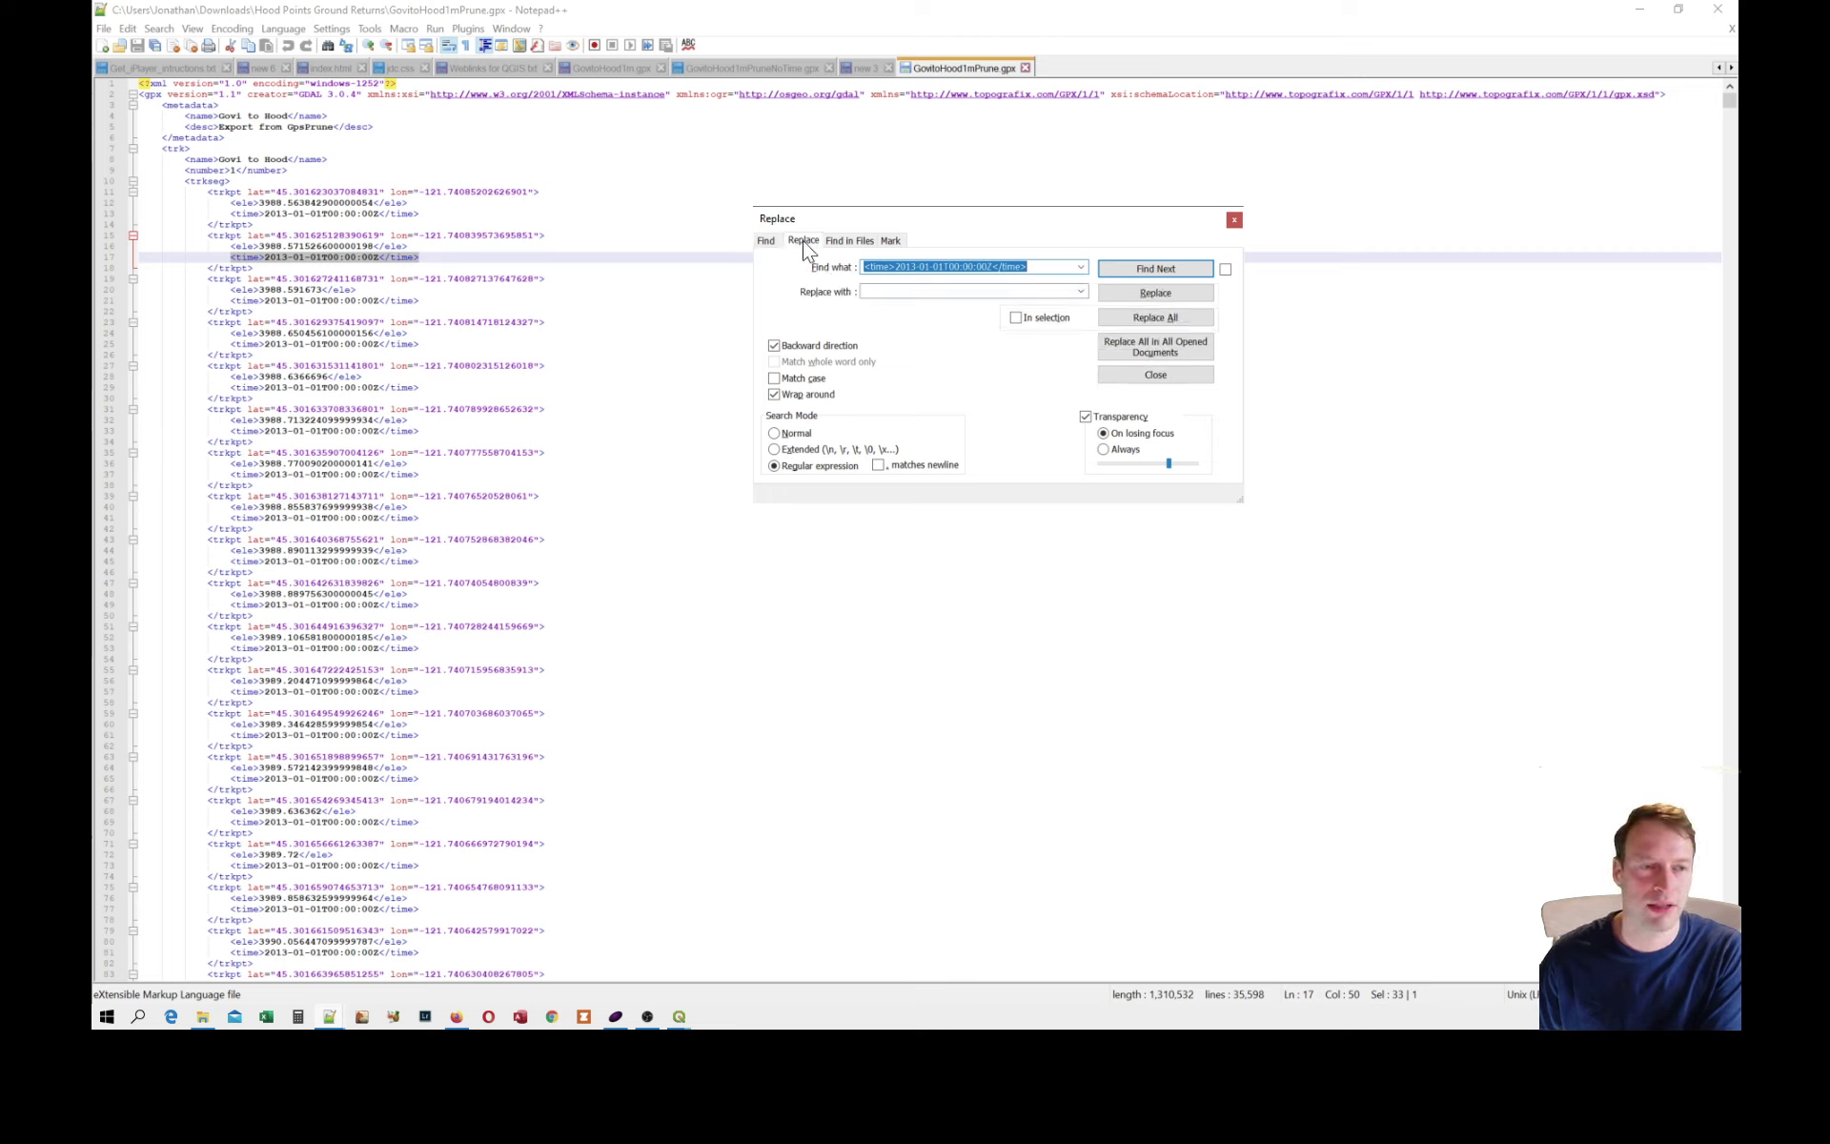
{"action": "left_click", "coordinate": [915, 291]}
{"action": "left_click", "coordinate": [896, 267]}
{"action": "left_click", "coordinate": [896, 267]}
{"action": "left_click_drag", "start_coordinate": [896, 267], "coordinate": [991, 267]}
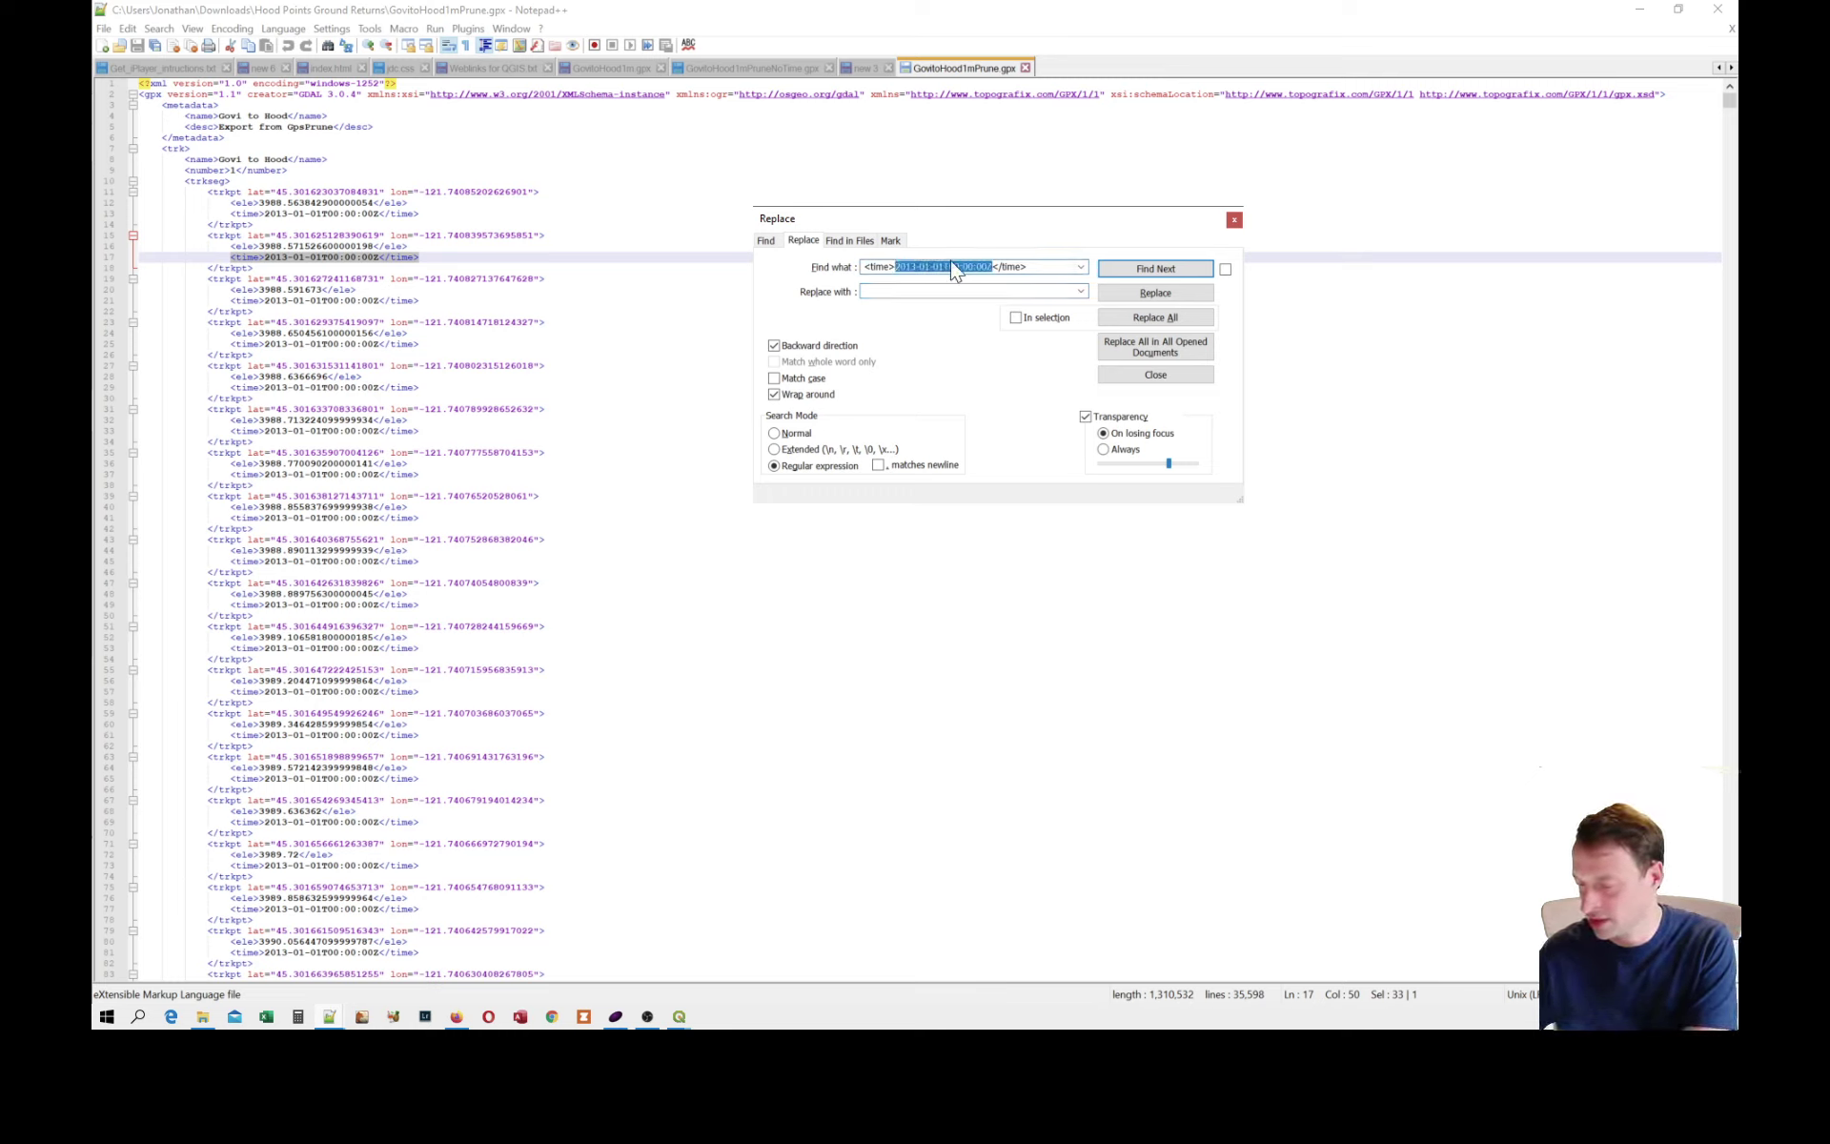
{"action": "type", "text": "."}
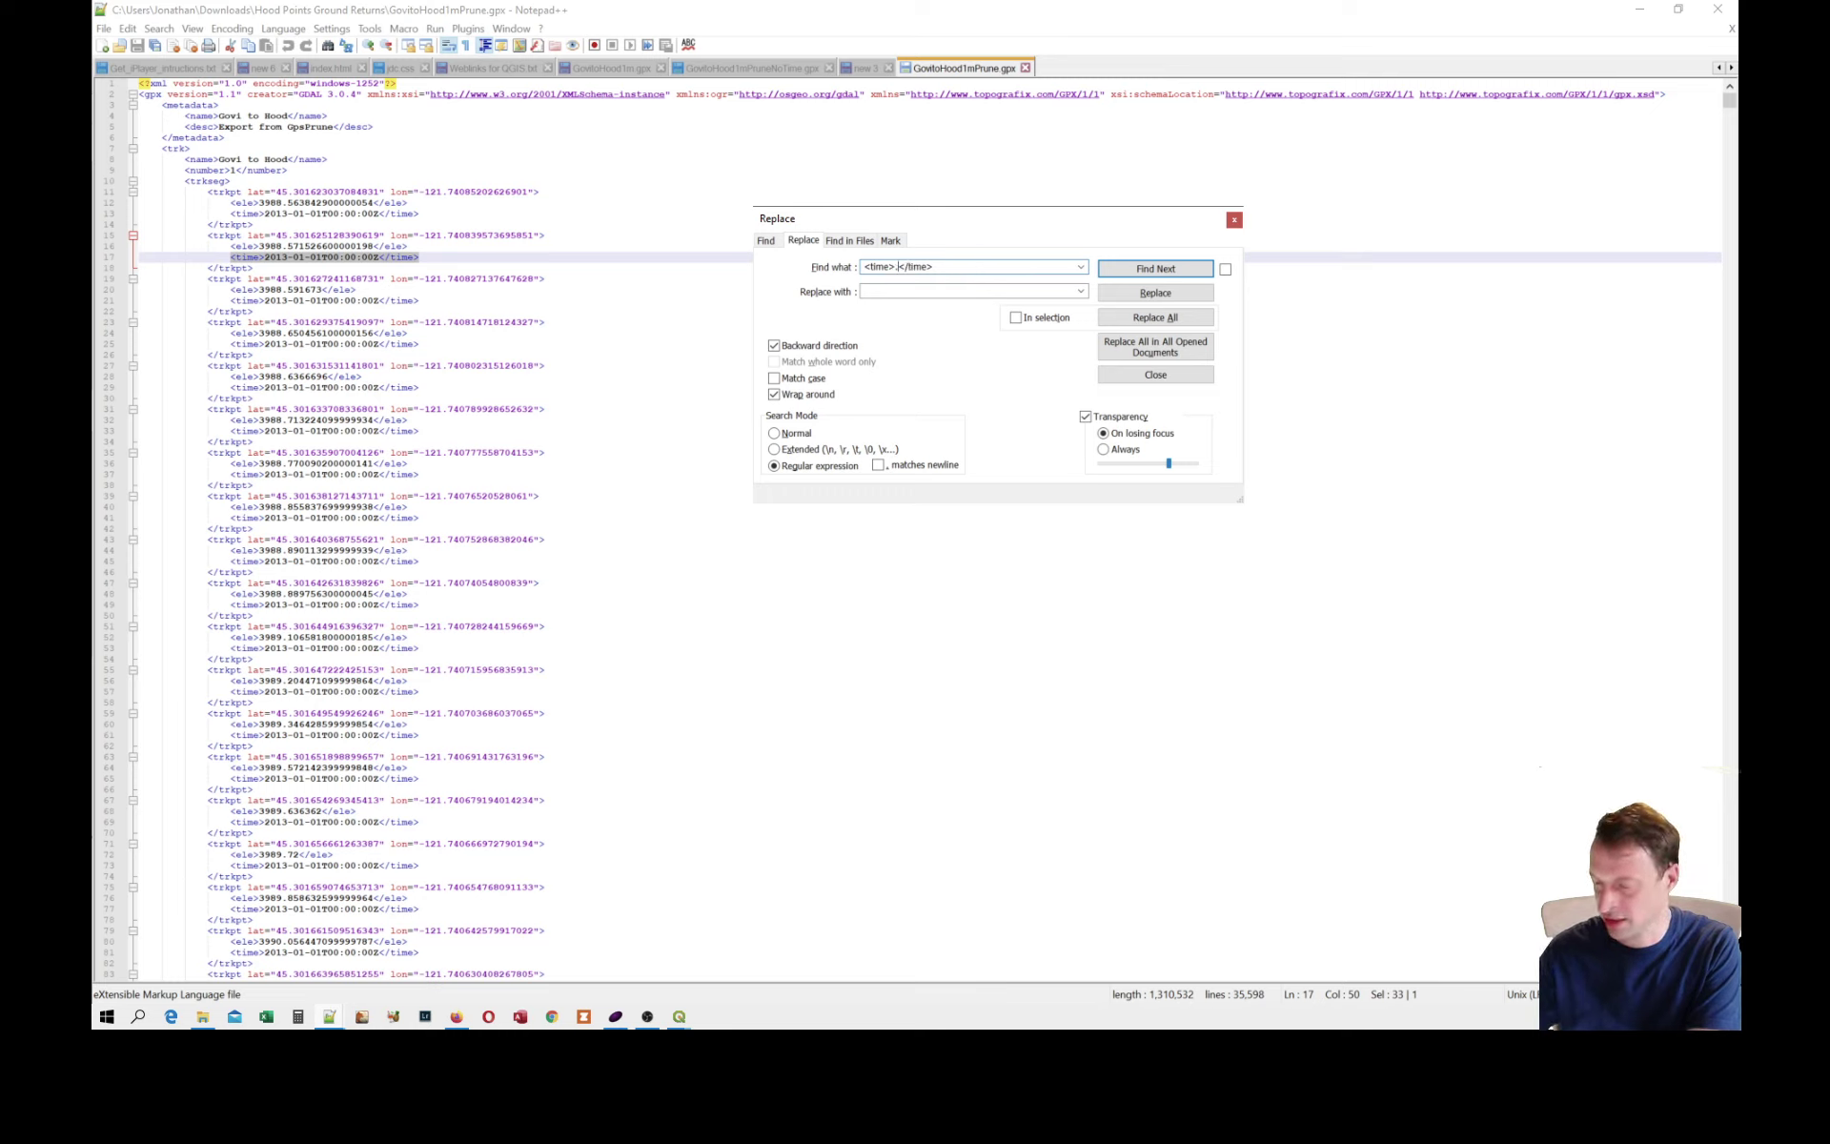
{"action": "type", "text": "*"}
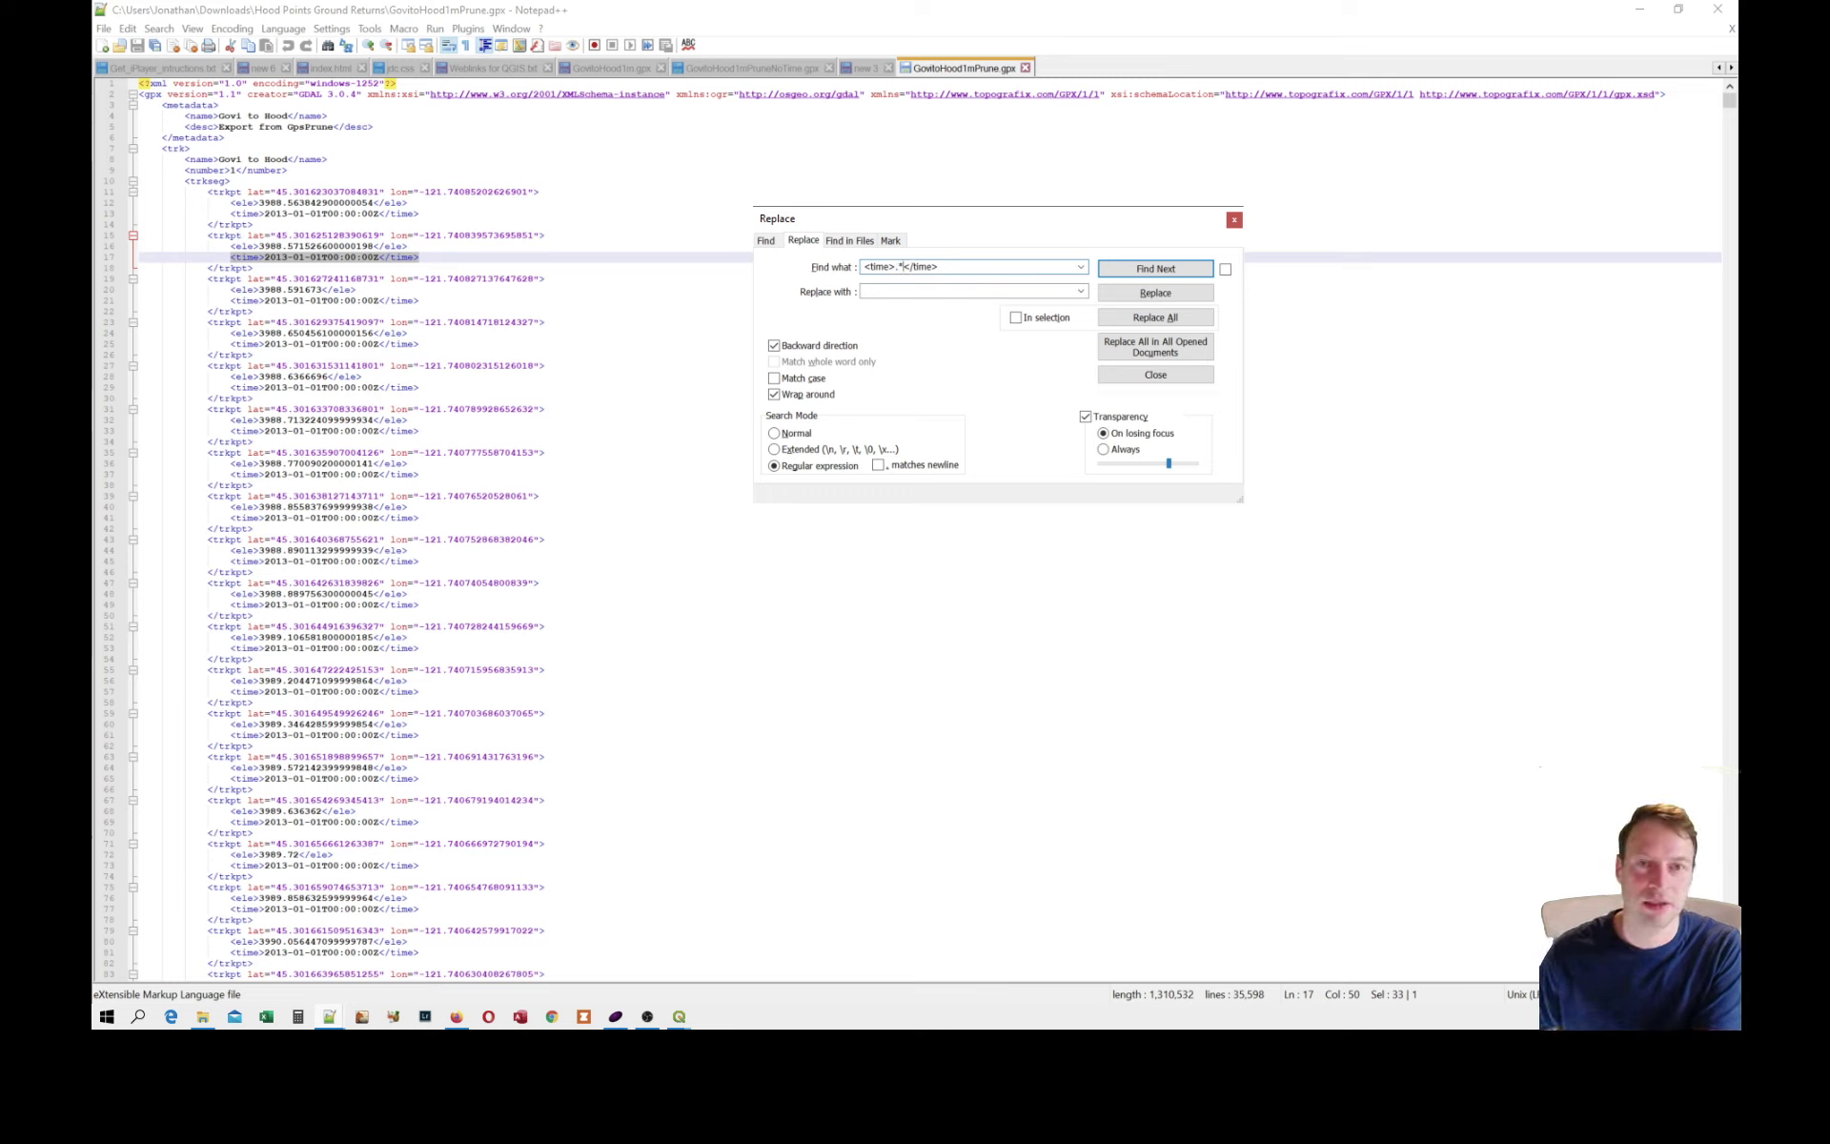
Replace all time tags in GovitoHood1mPrune.gpx with nothing, and close the file without saving the changes.
{"action": "left_click", "coordinate": [915, 292]}
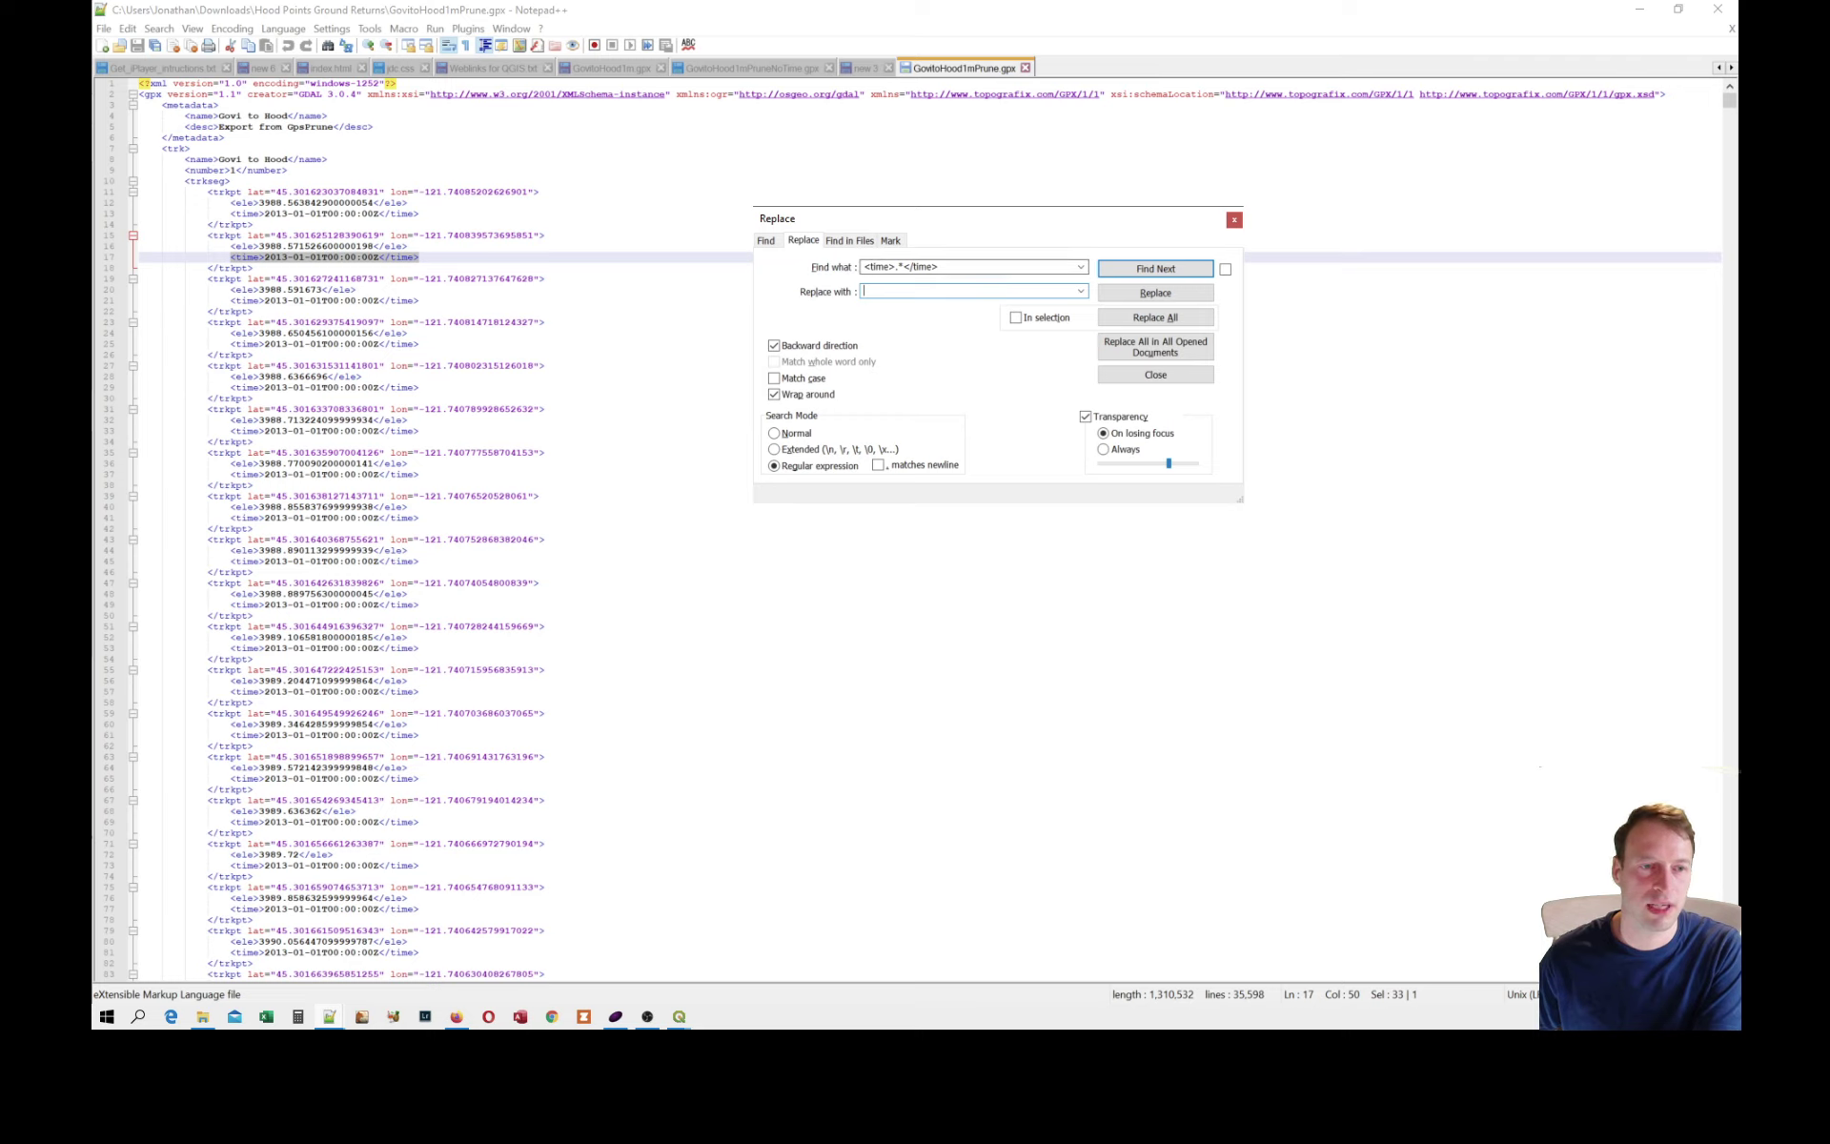
{"action": "left_click", "coordinate": [1119, 291]}
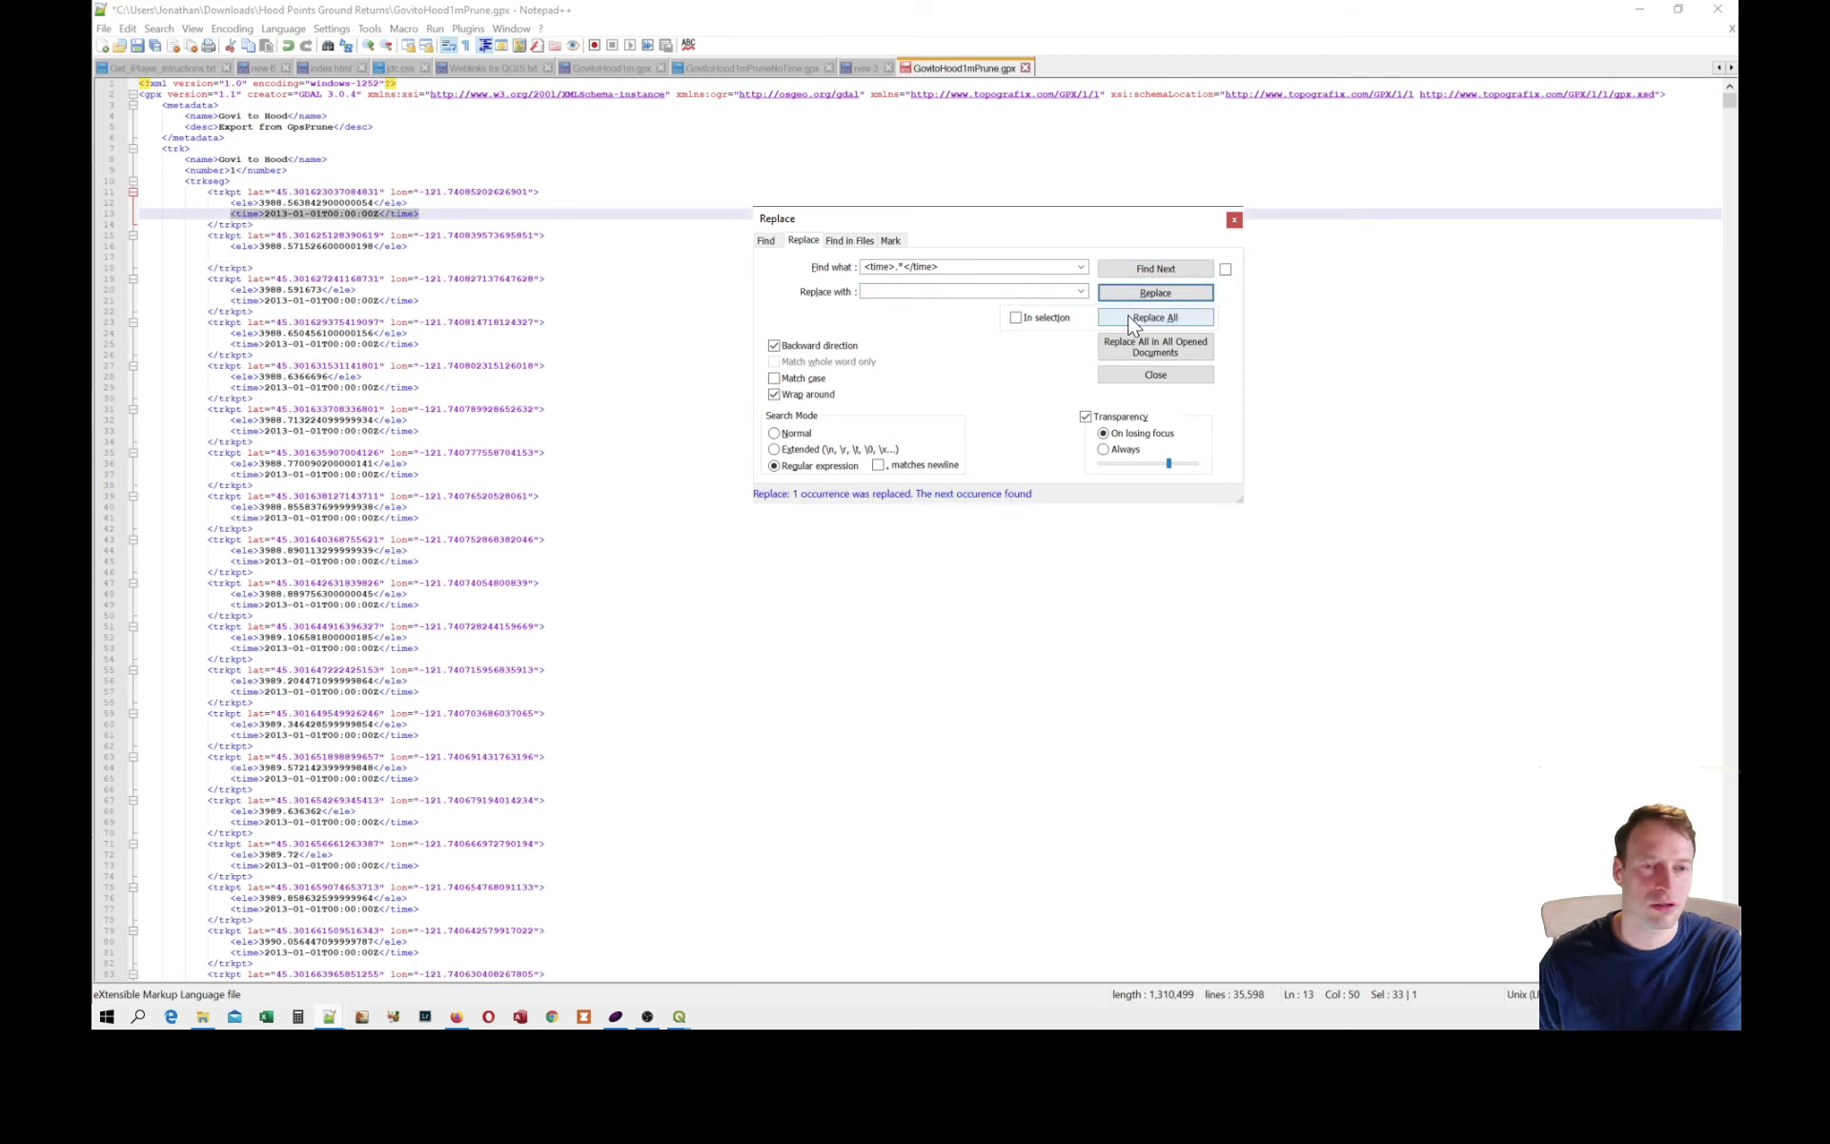
{"action": "left_click", "coordinate": [1130, 317]}
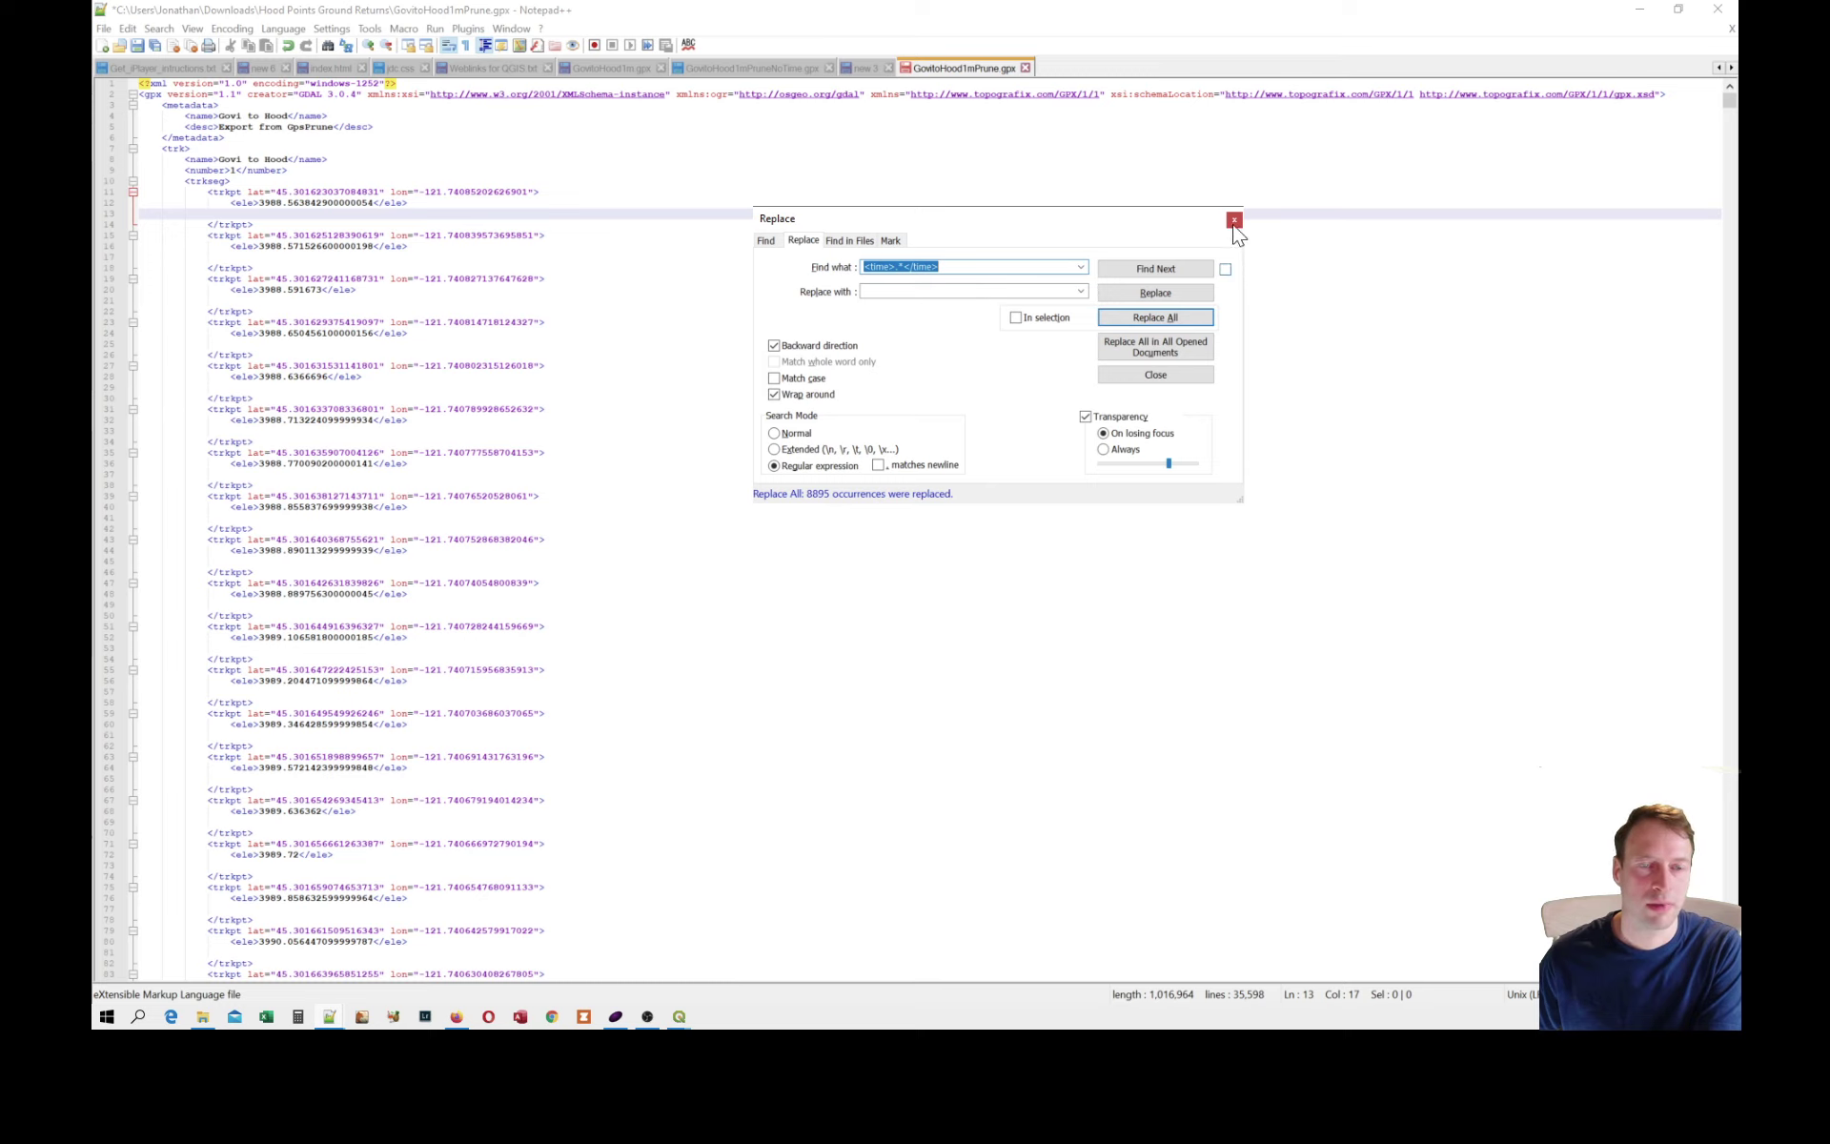
{"action": "left_click", "coordinate": [1235, 221]}
{"action": "left_click", "coordinate": [1027, 69]}
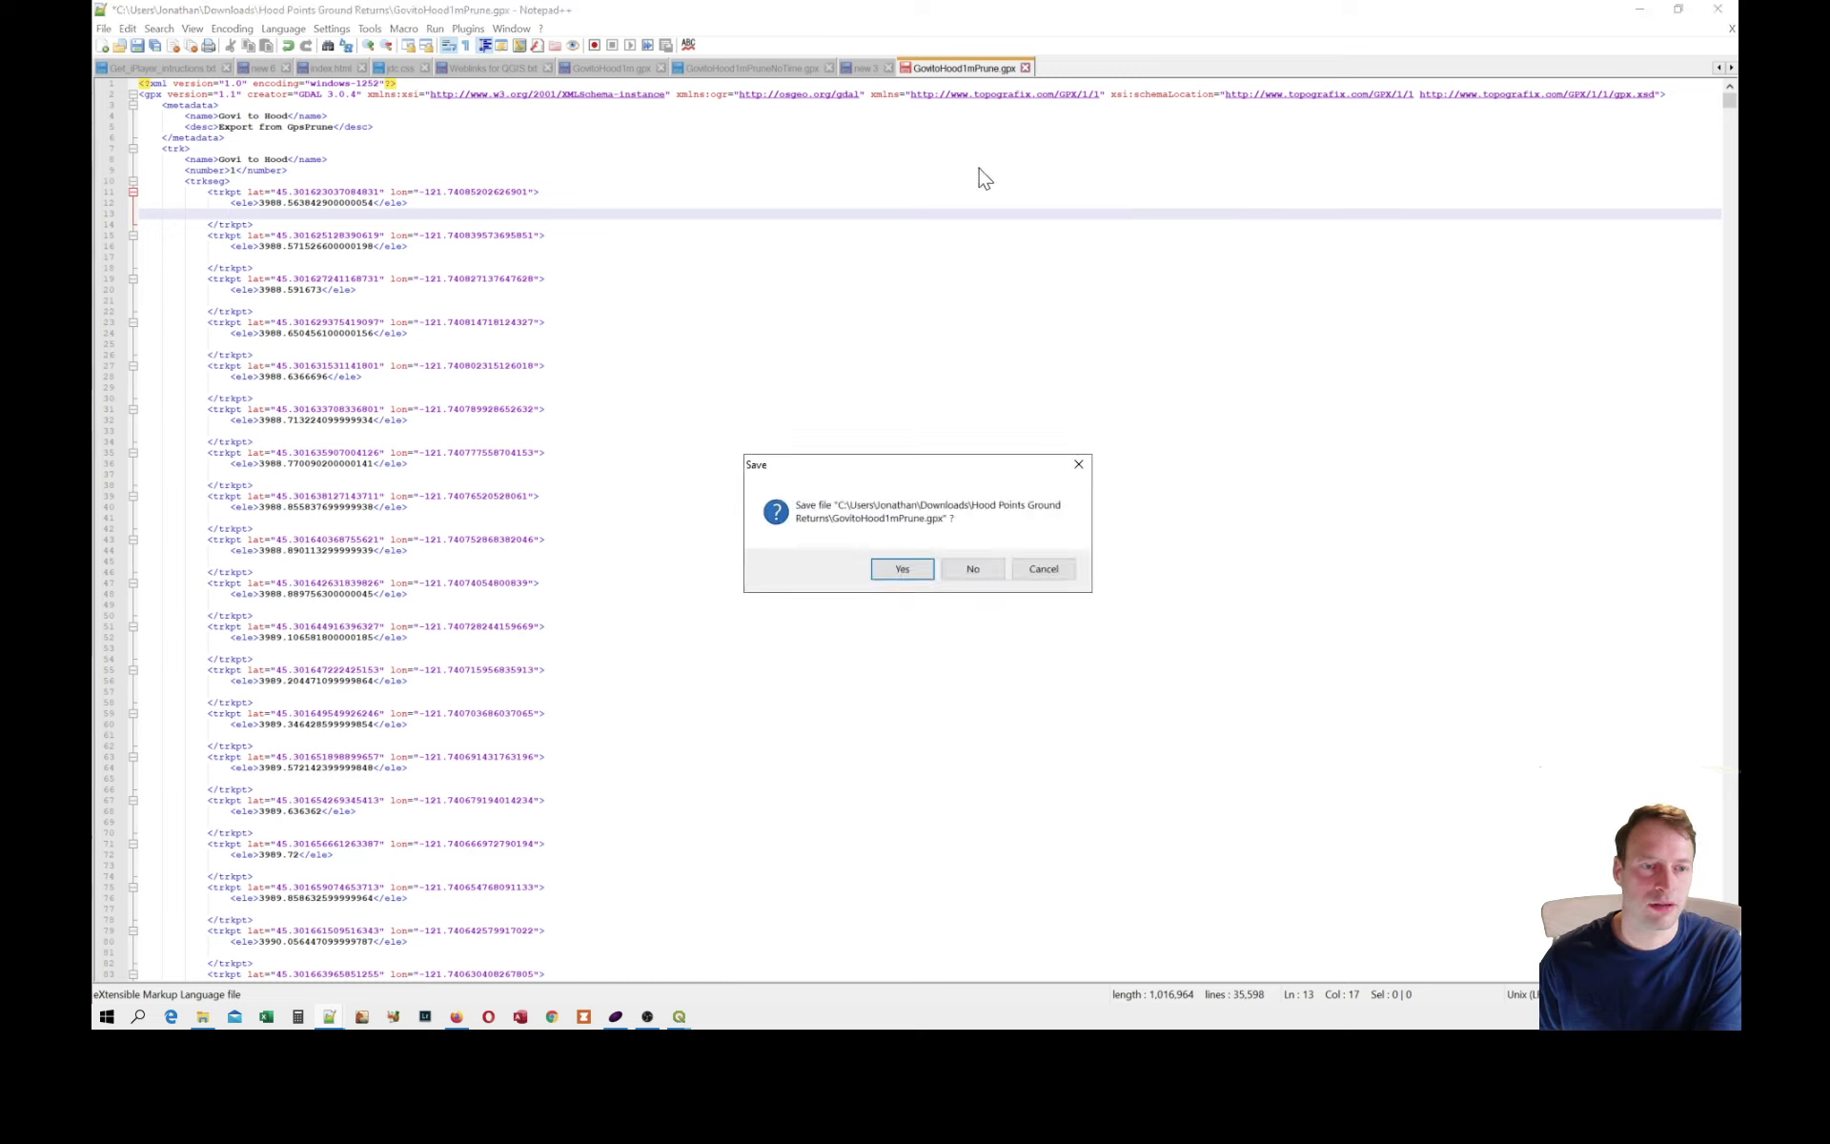
{"action": "left_click", "coordinate": [974, 564]}
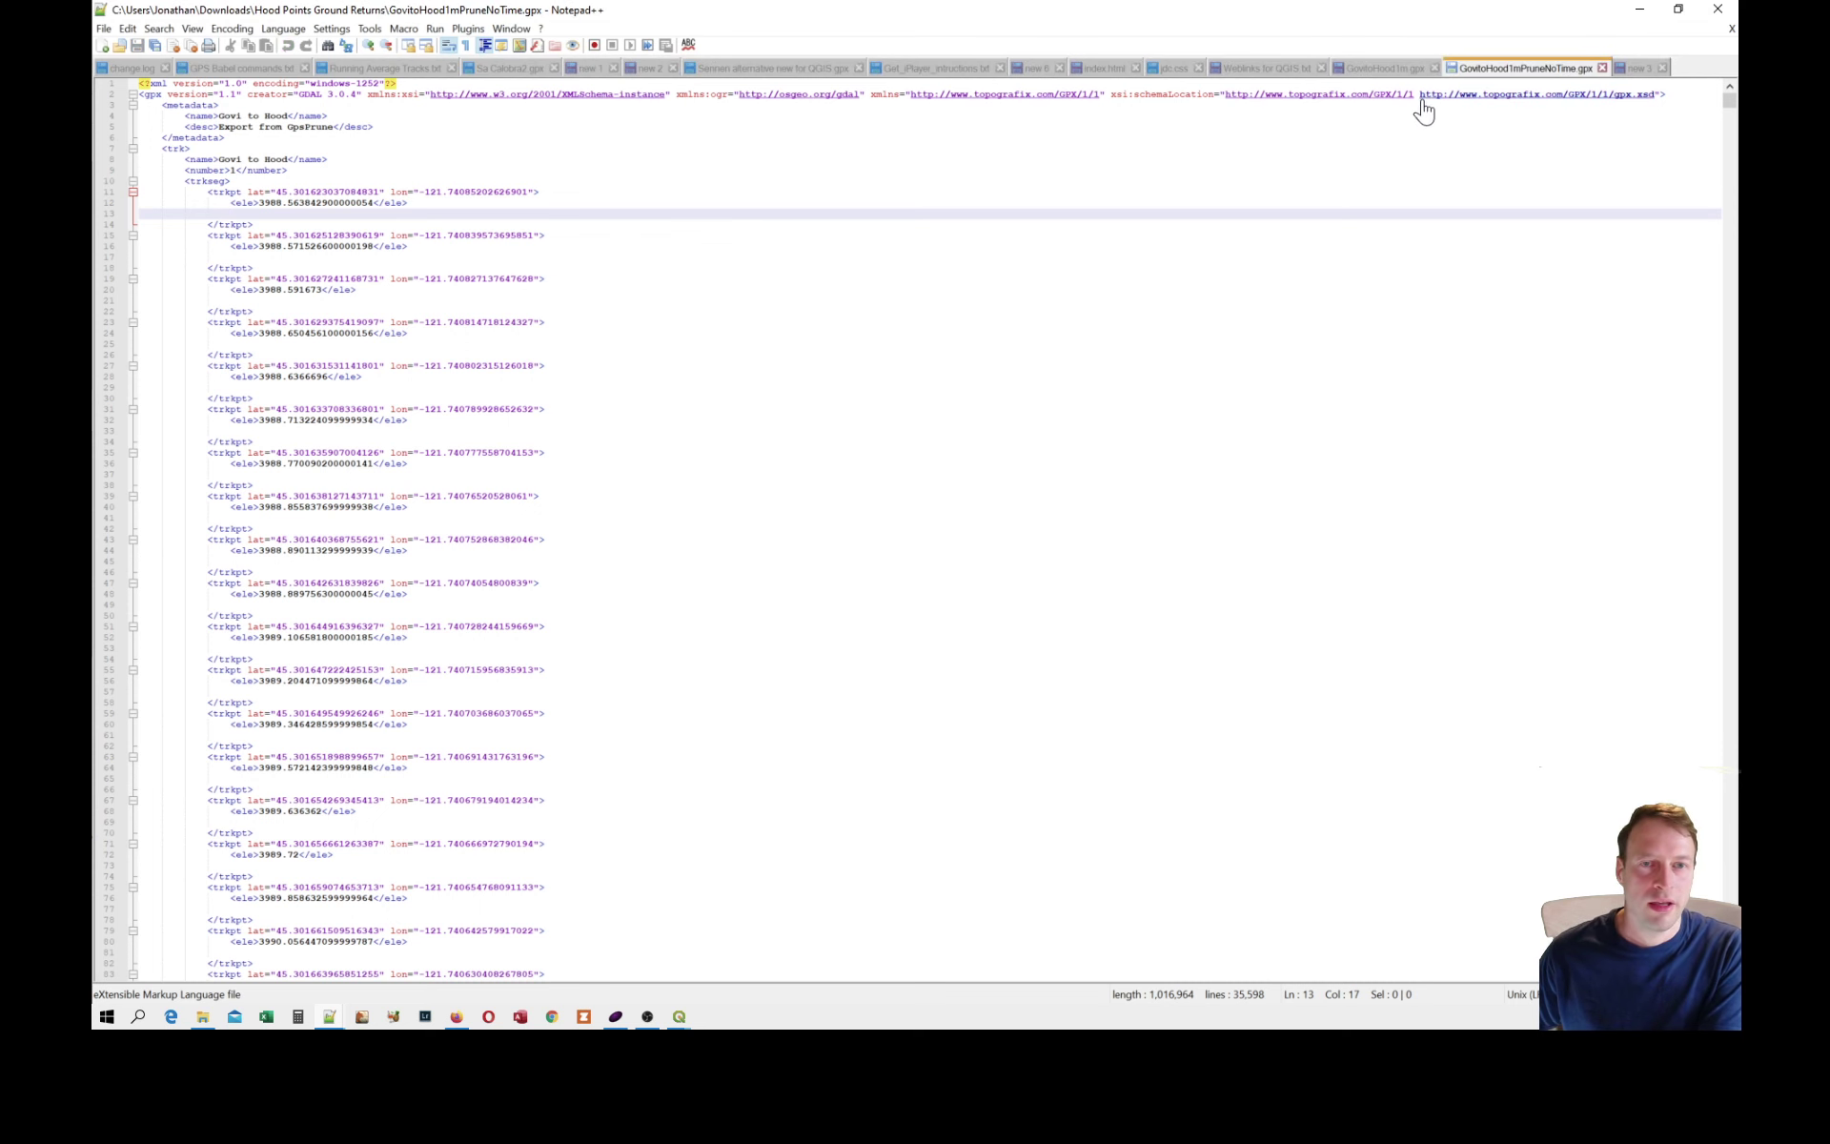
Return to GovitoHood1m.gpx and highlight the four ogr extension fields of the second waypoint.
{"action": "left_click", "coordinate": [1379, 76]}
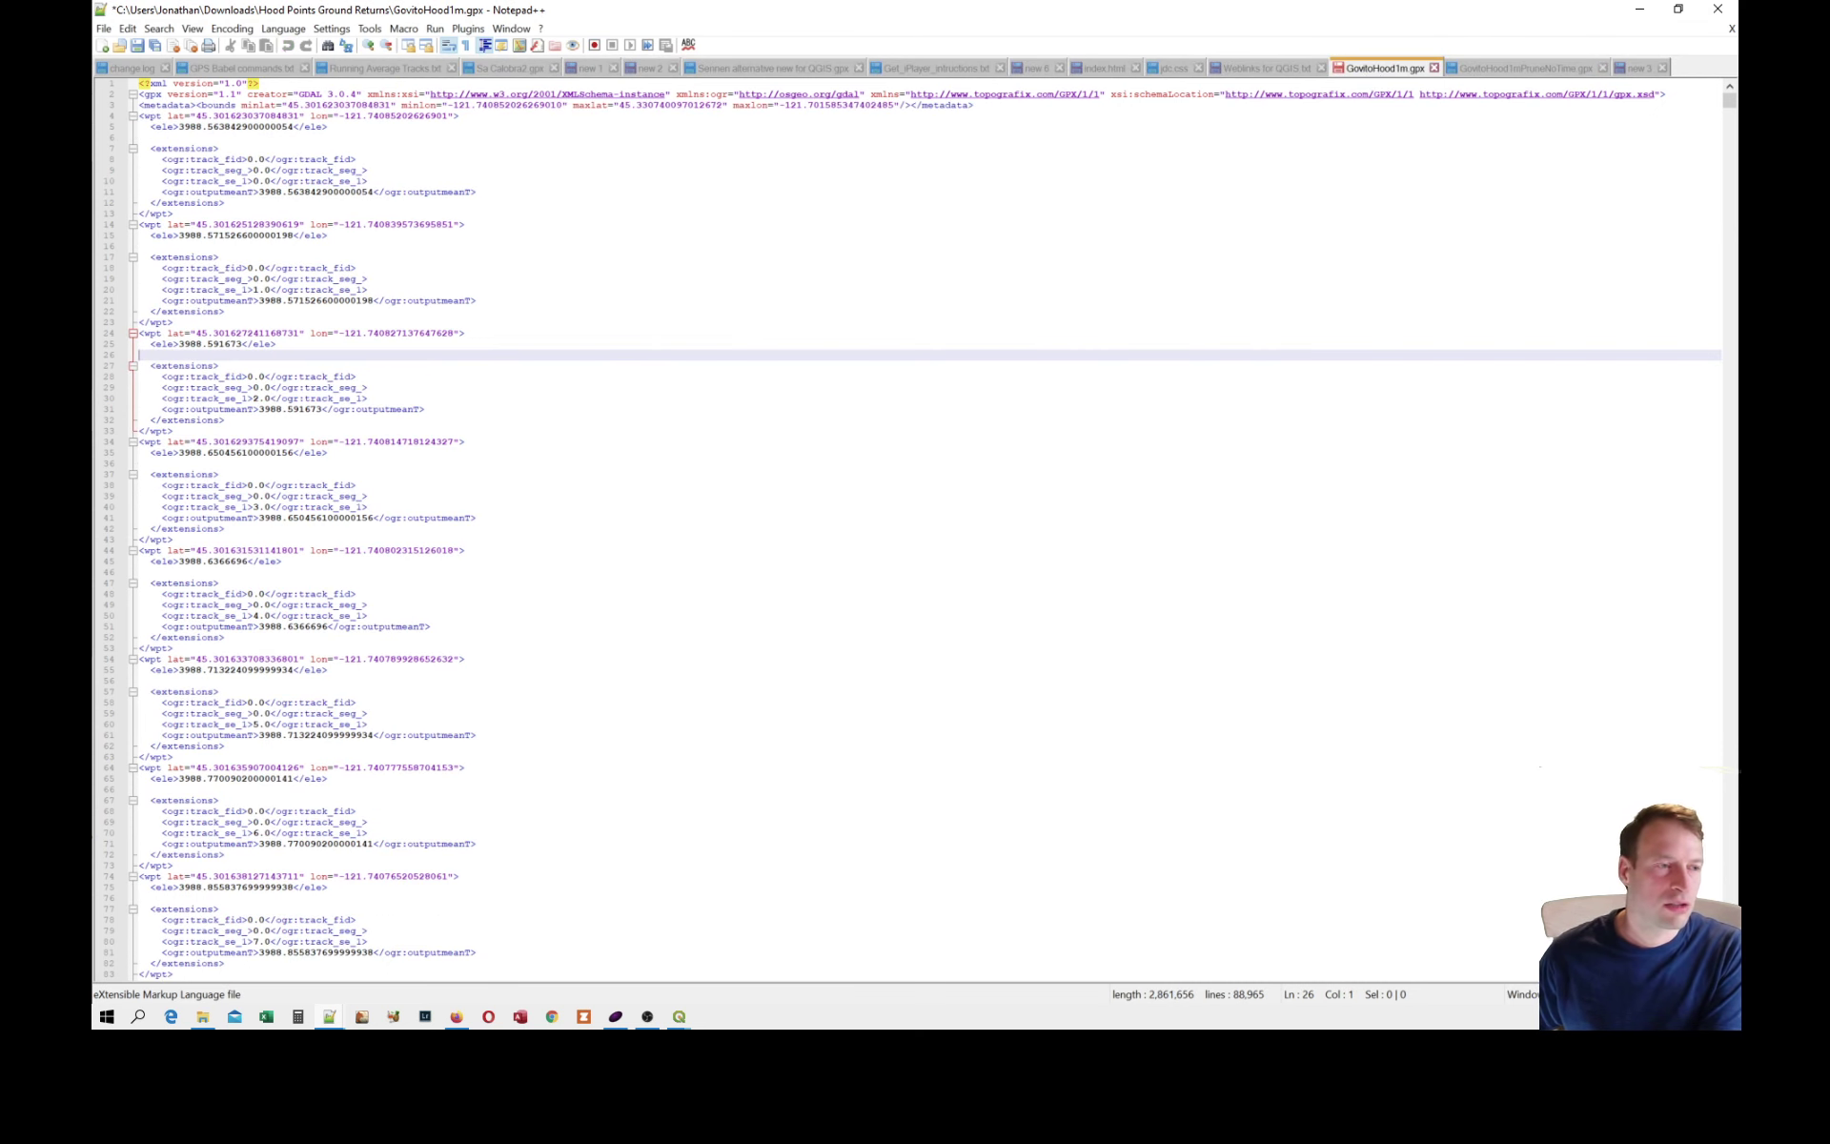
{"action": "left_click_drag", "start_coordinate": [477, 301], "coordinate": [140, 268]}
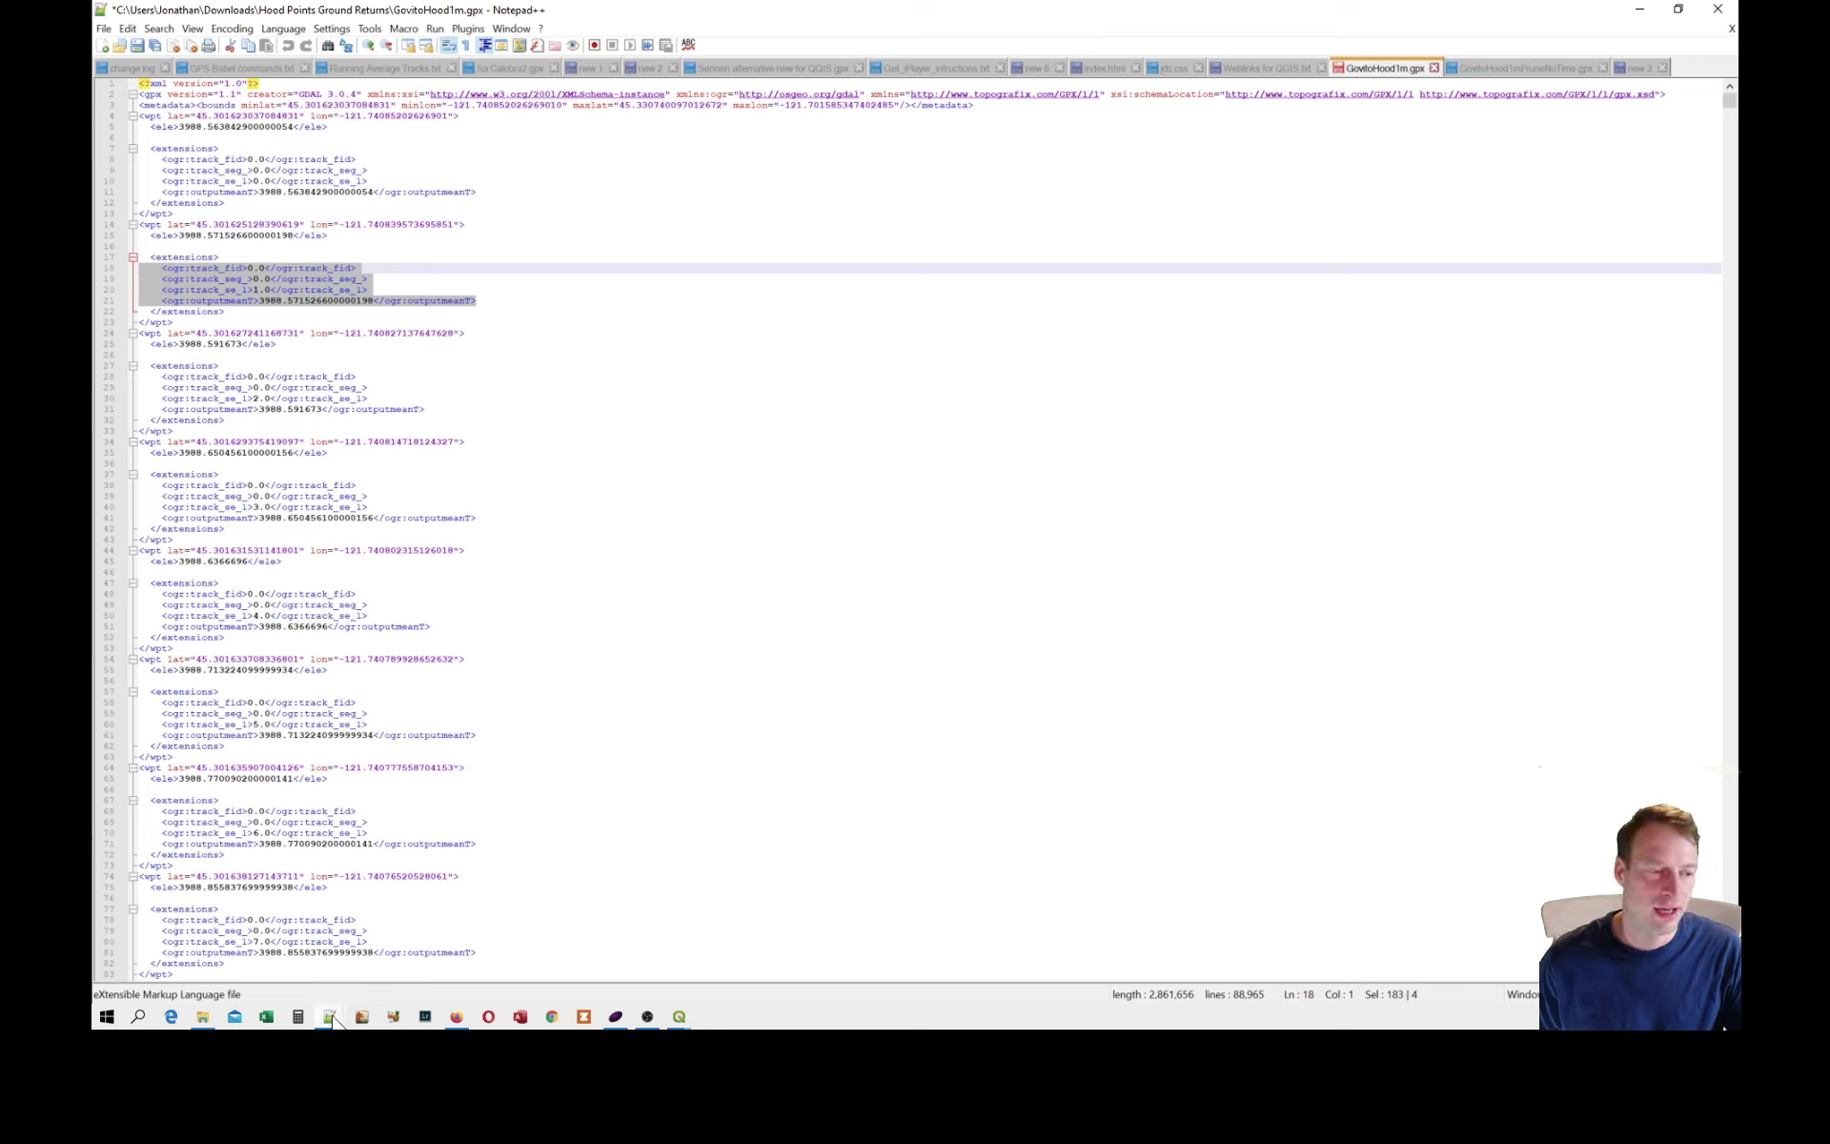
Switch to the Notepad++ window with GPX_interpolate.py and examine the script's main function with its interpolation settings.
{"action": "mouse_move", "coordinate": [341, 1013]}
{"action": "left_click", "coordinate": [395, 966]}
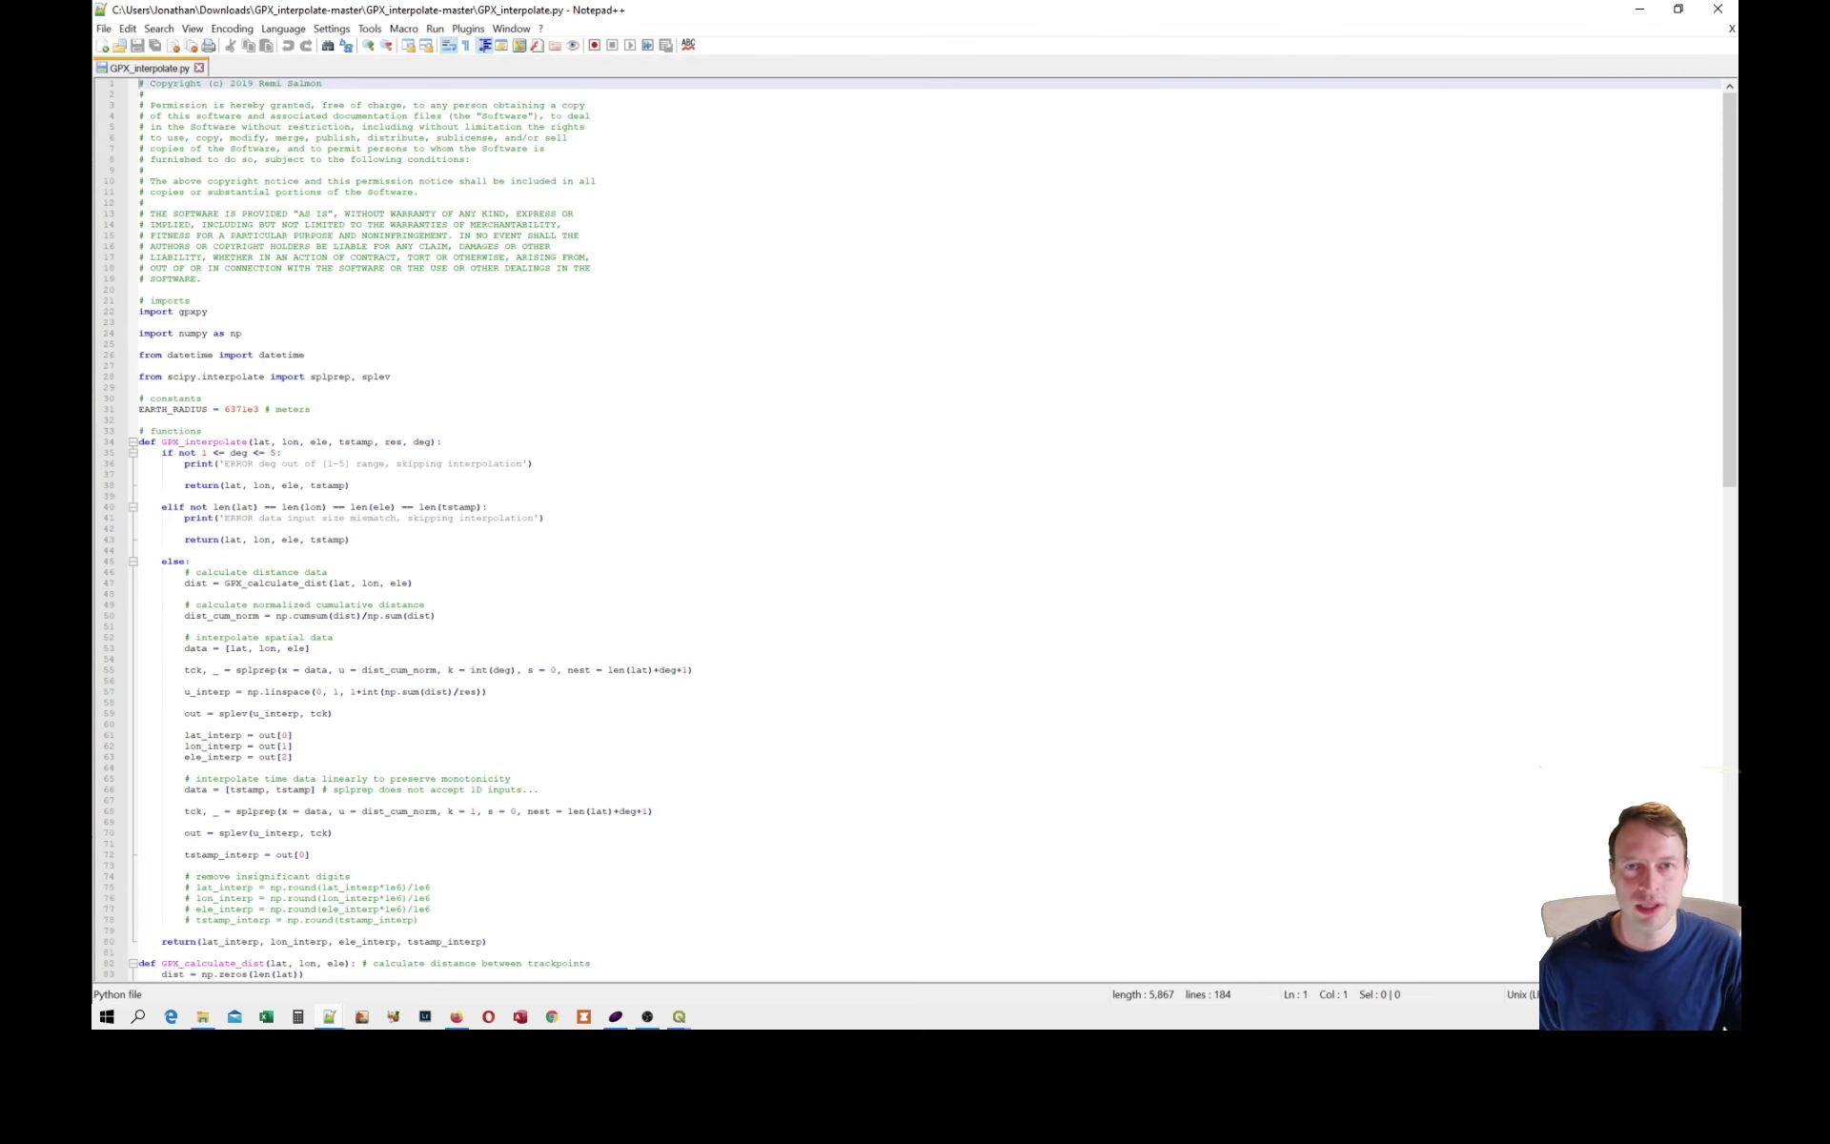
{"action": "scroll", "coordinate": [1724, 1027], "scroll_direction": "down", "scroll_amount": 5}
{"action": "left_click_drag", "start_coordinate": [1729, 250], "coordinate": [1680, 689]}
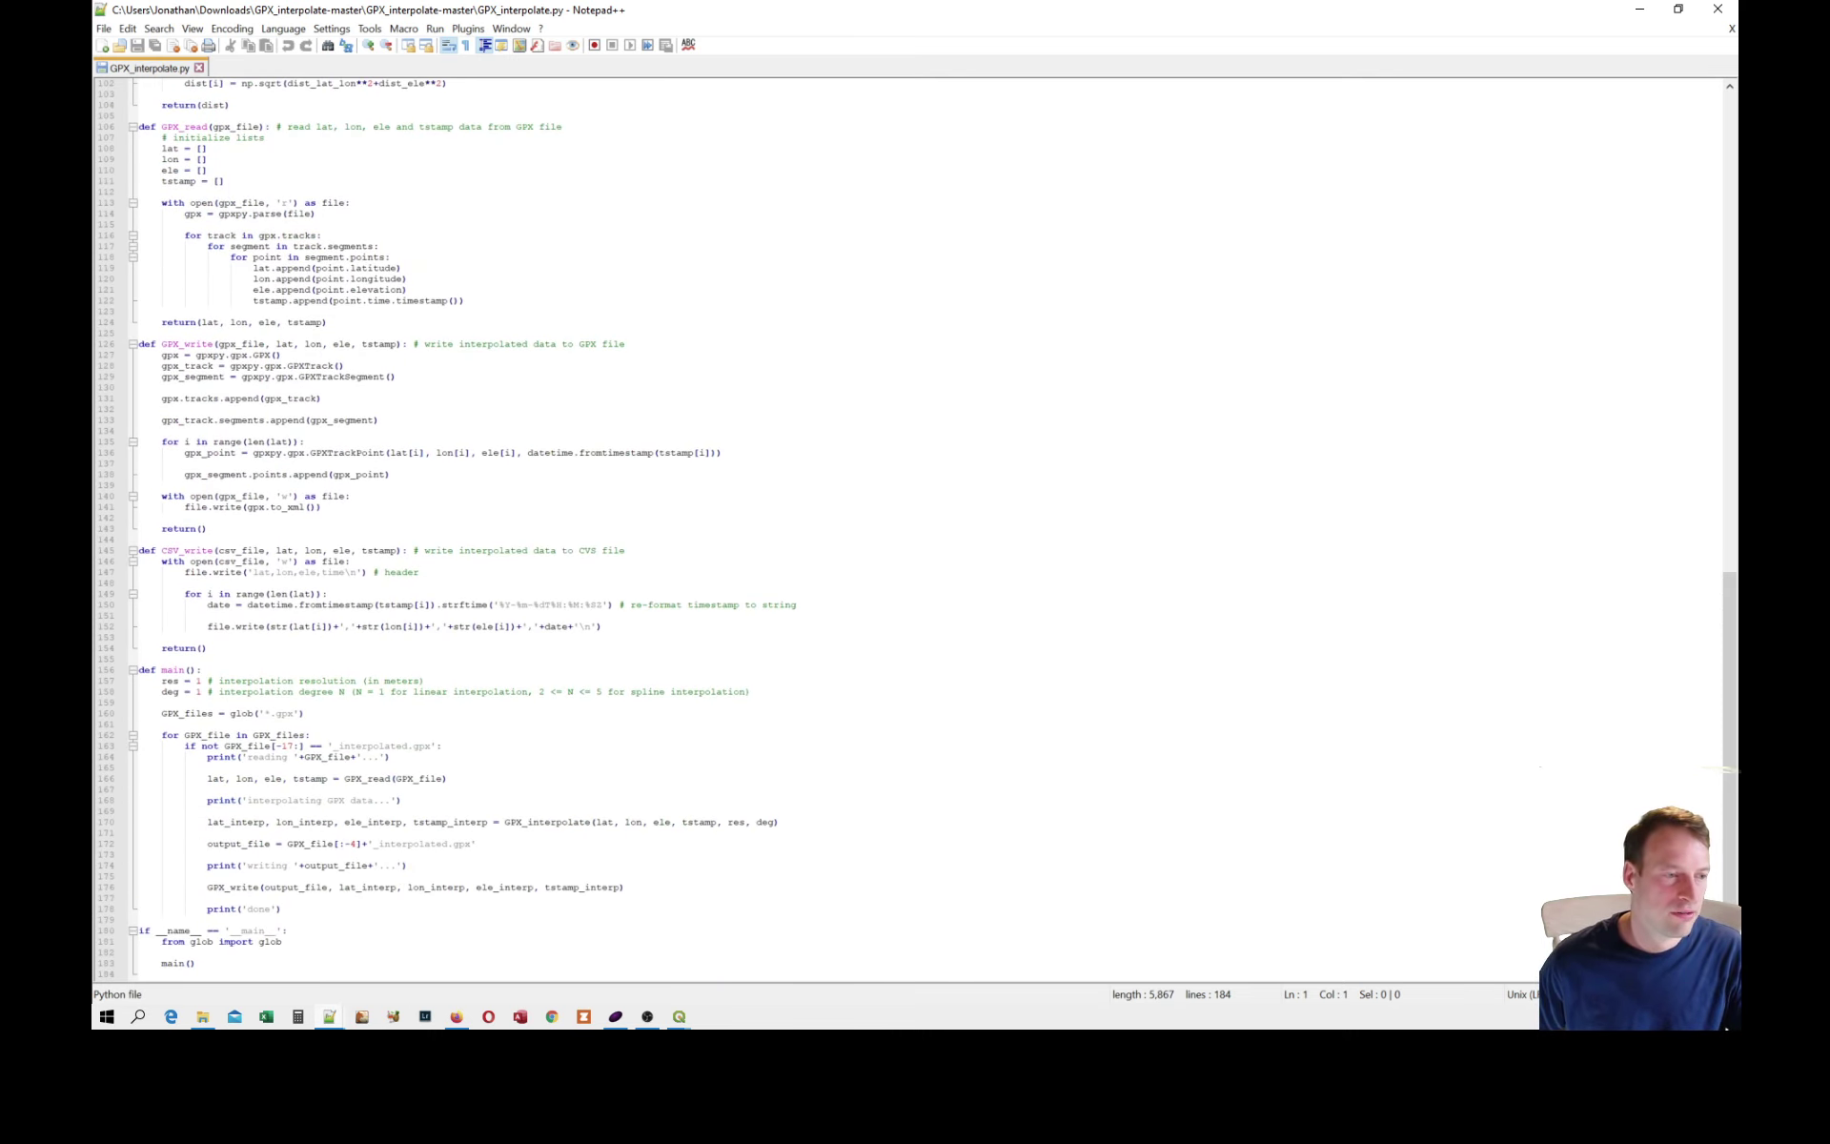
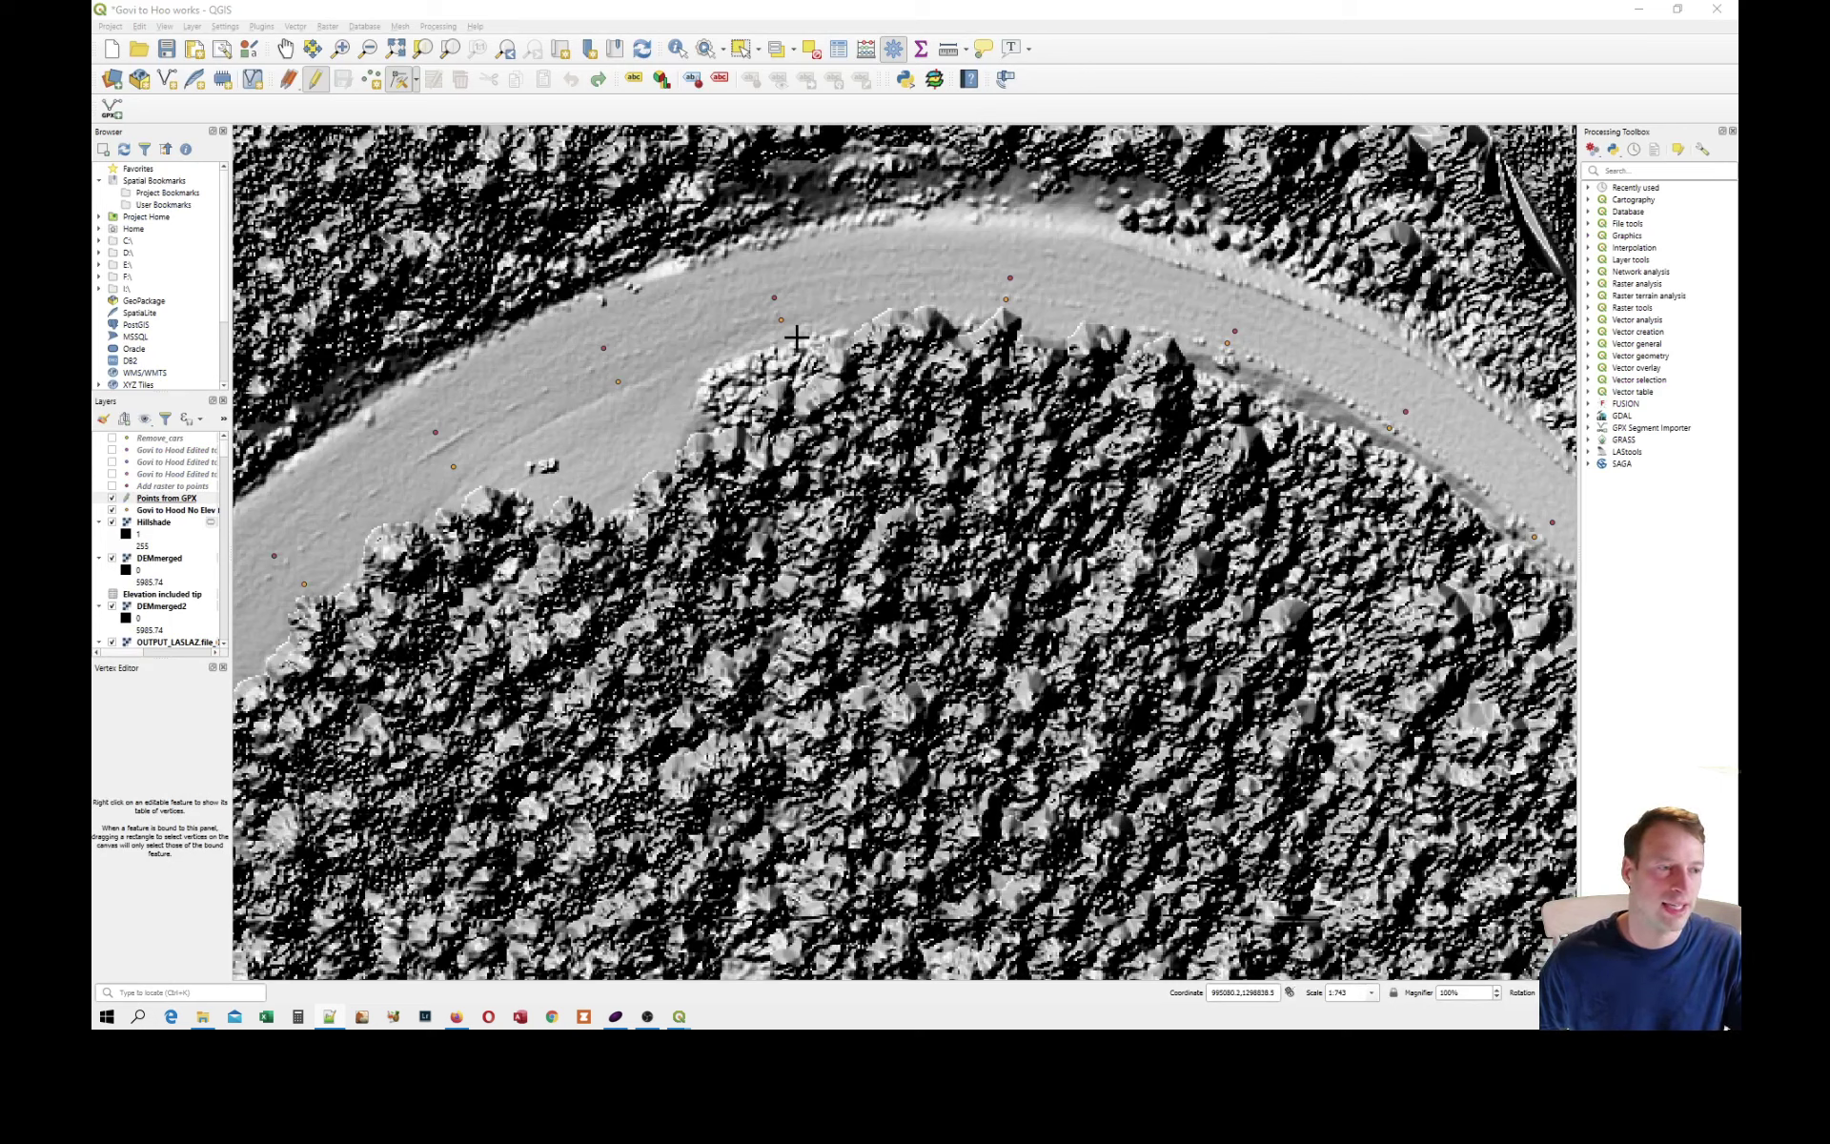
Show the Govi to Hood Edited points layer and follow its points along the road curve.
{"action": "left_click", "coordinate": [111, 451]}
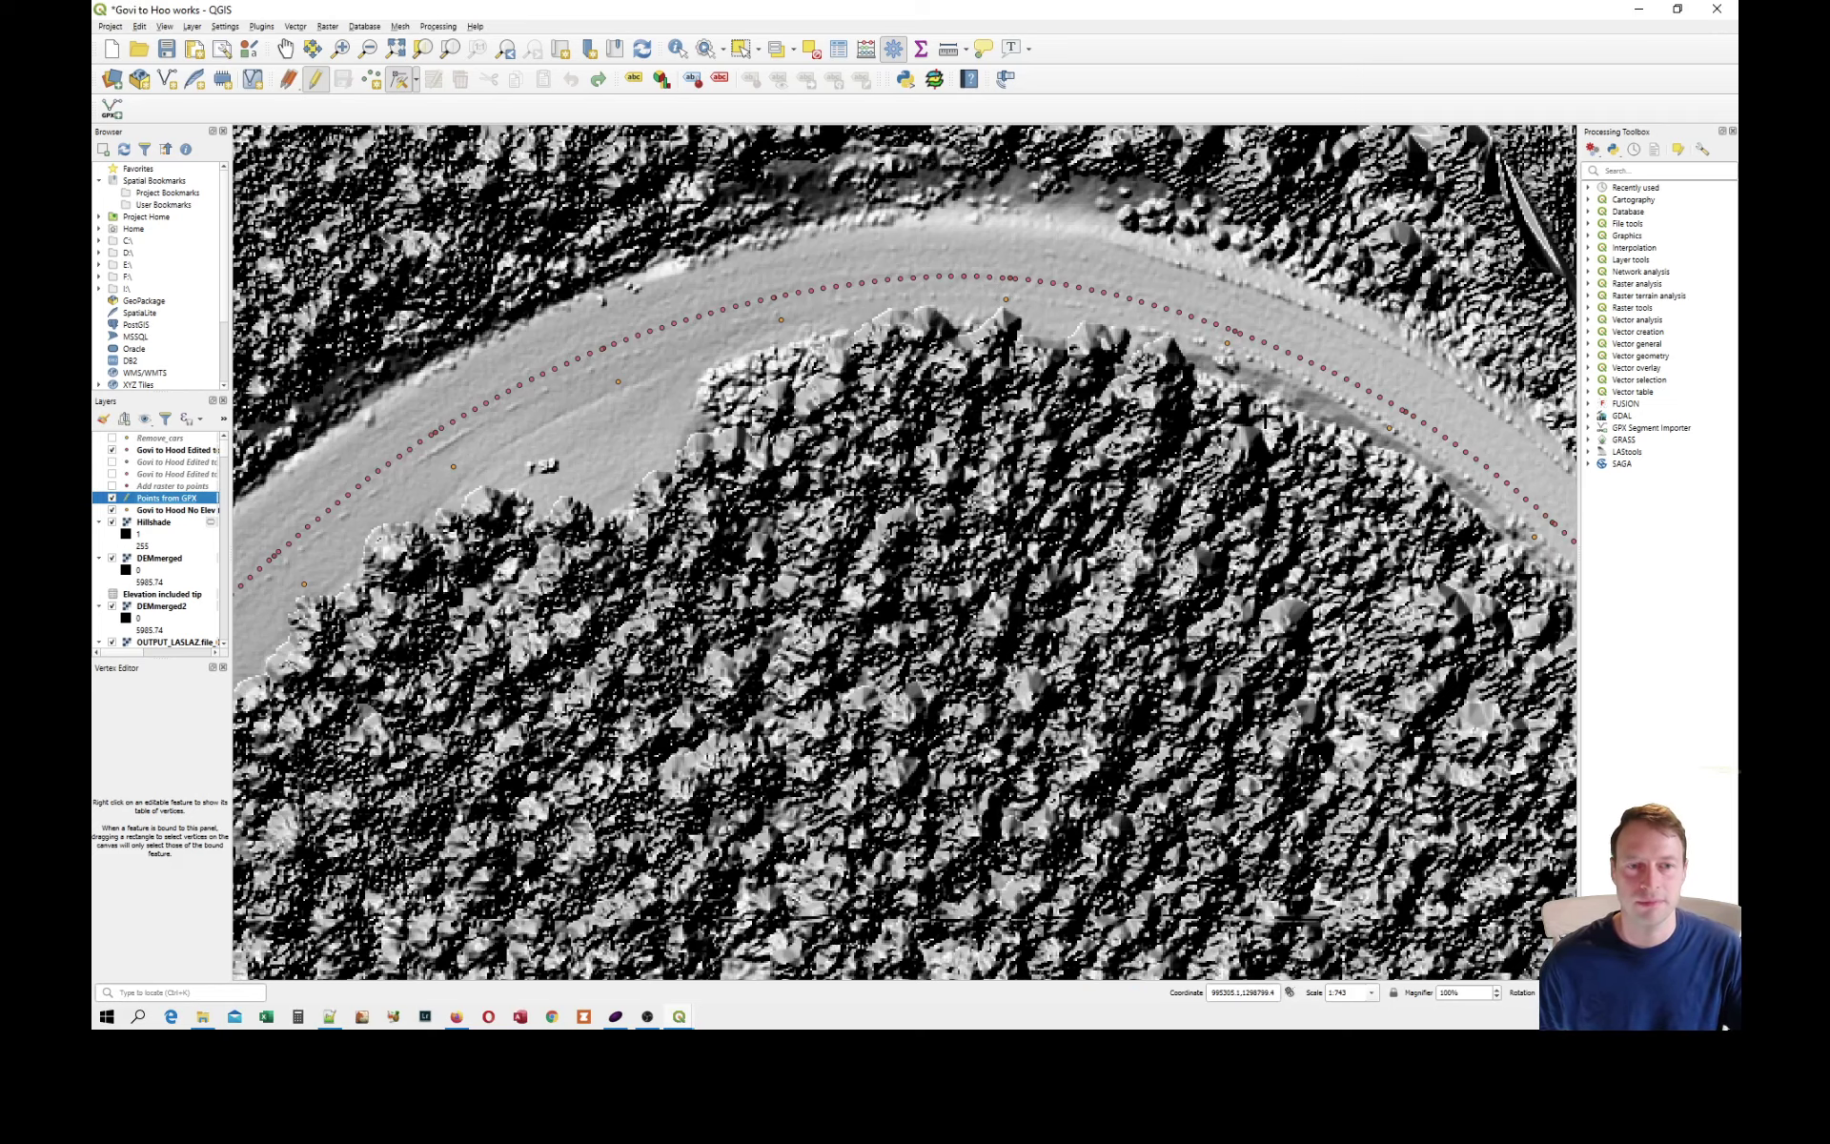
{"action": "left_click", "coordinate": [285, 48]}
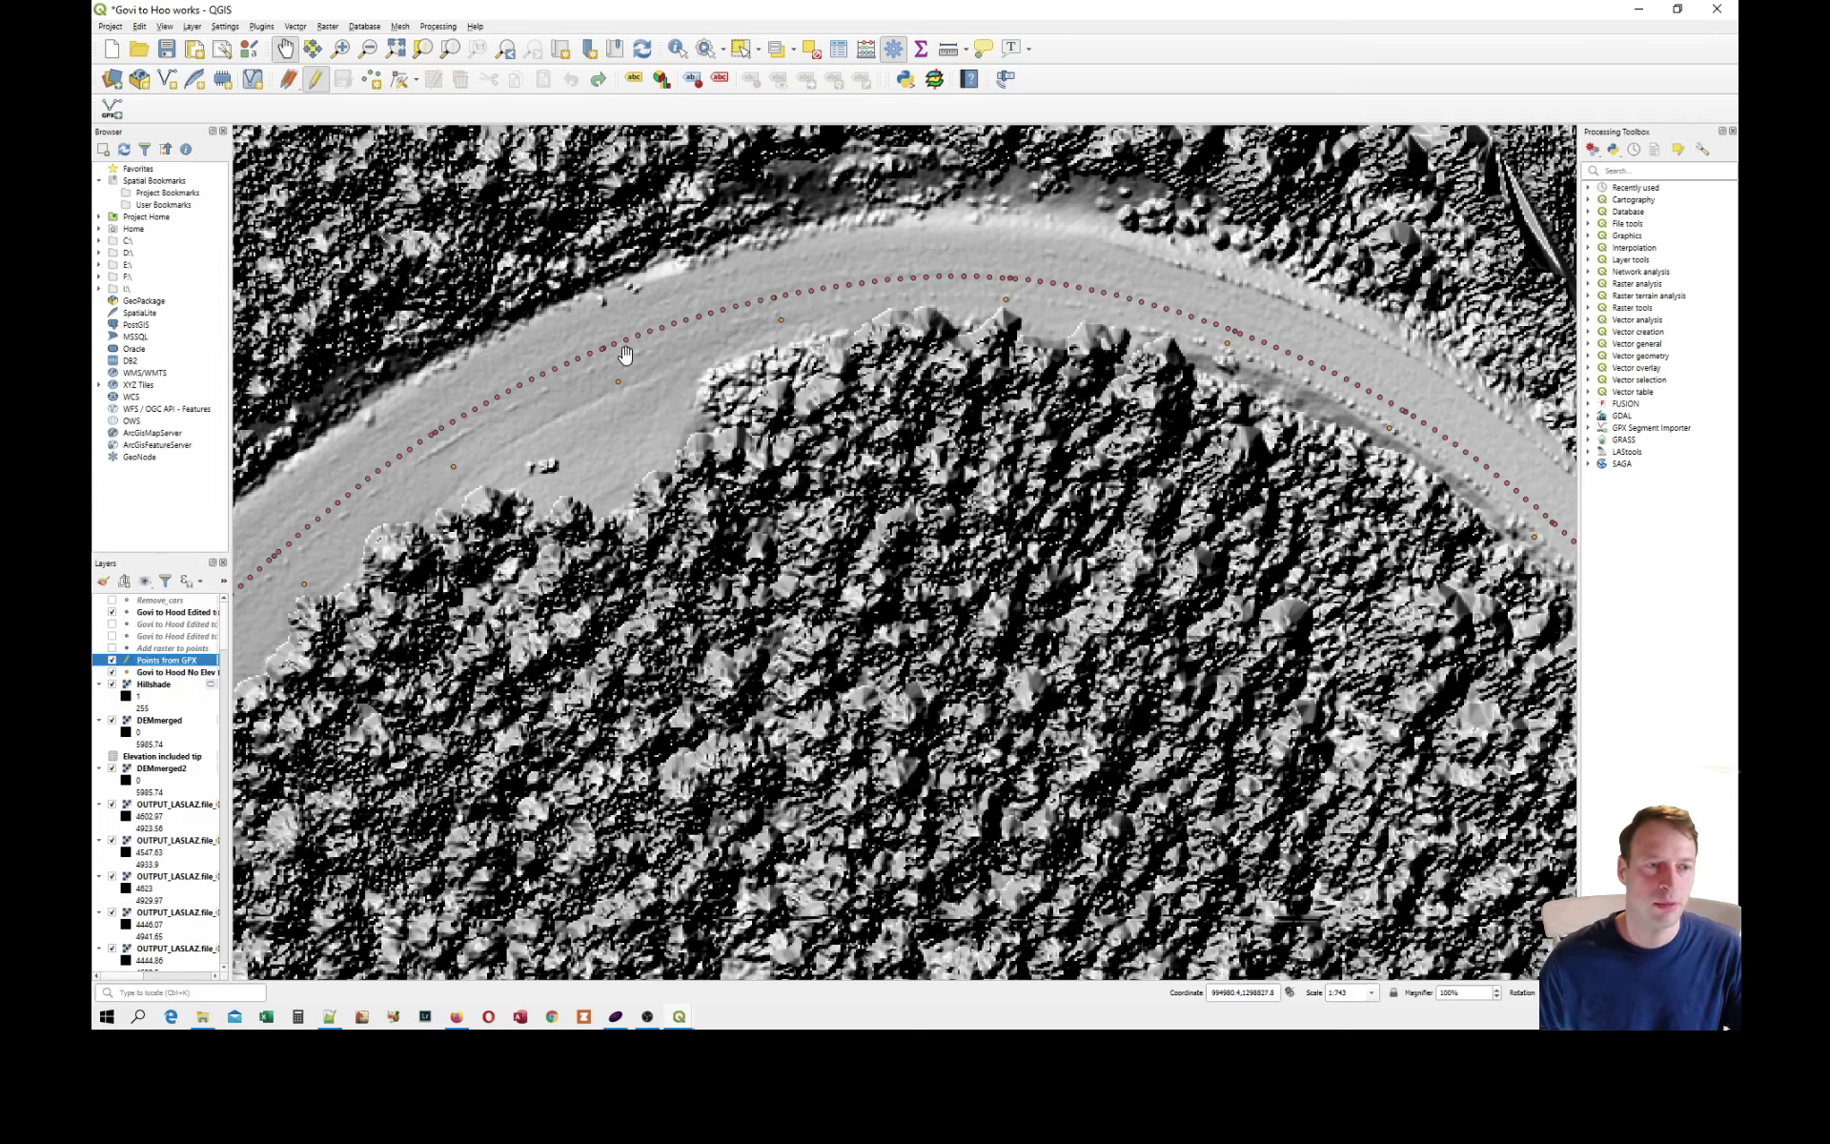
{"action": "left_click_drag", "start_coordinate": [1225, 452], "coordinate": [421, 200]}
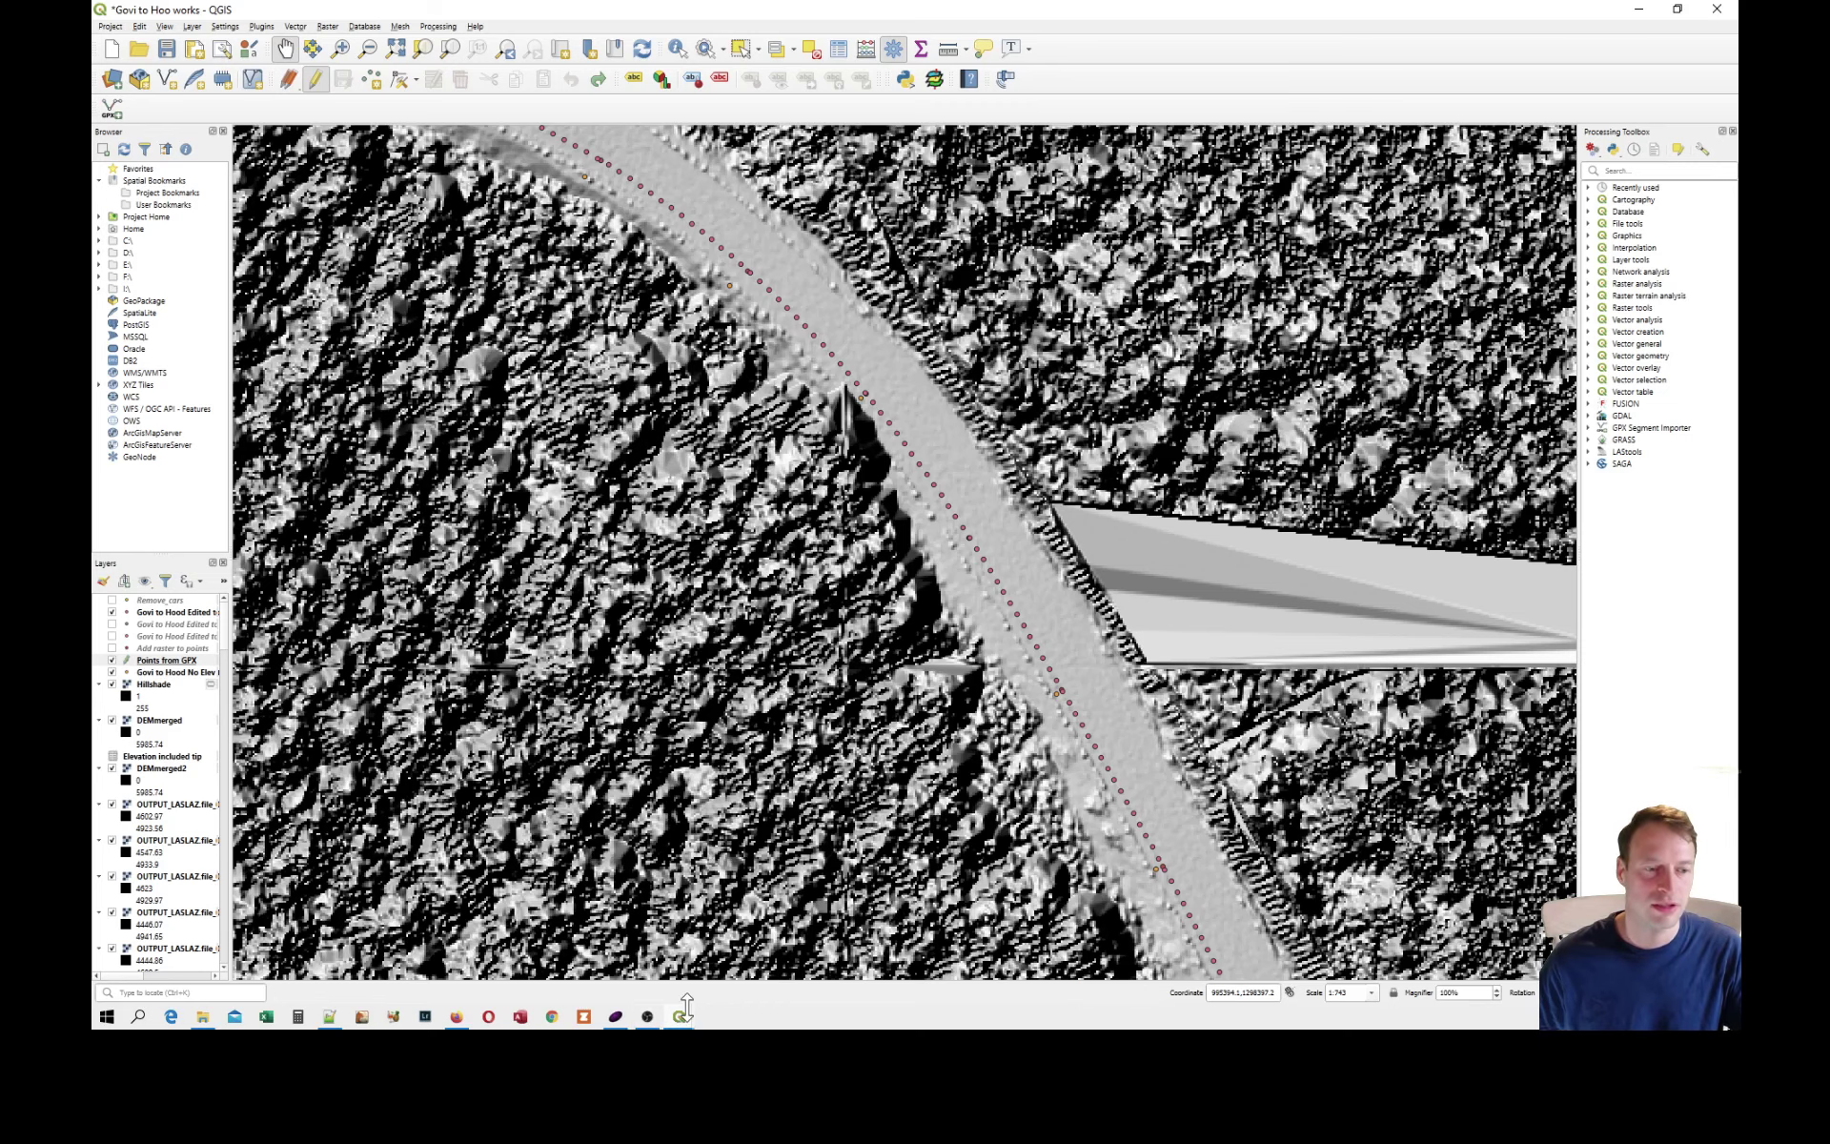
Switch to the GovitoHoodGround project window and examine the route points along the road bends on the ground hillshade.
{"action": "mouse_move", "coordinate": [680, 1017]}
{"action": "left_click", "coordinate": [757, 948]}
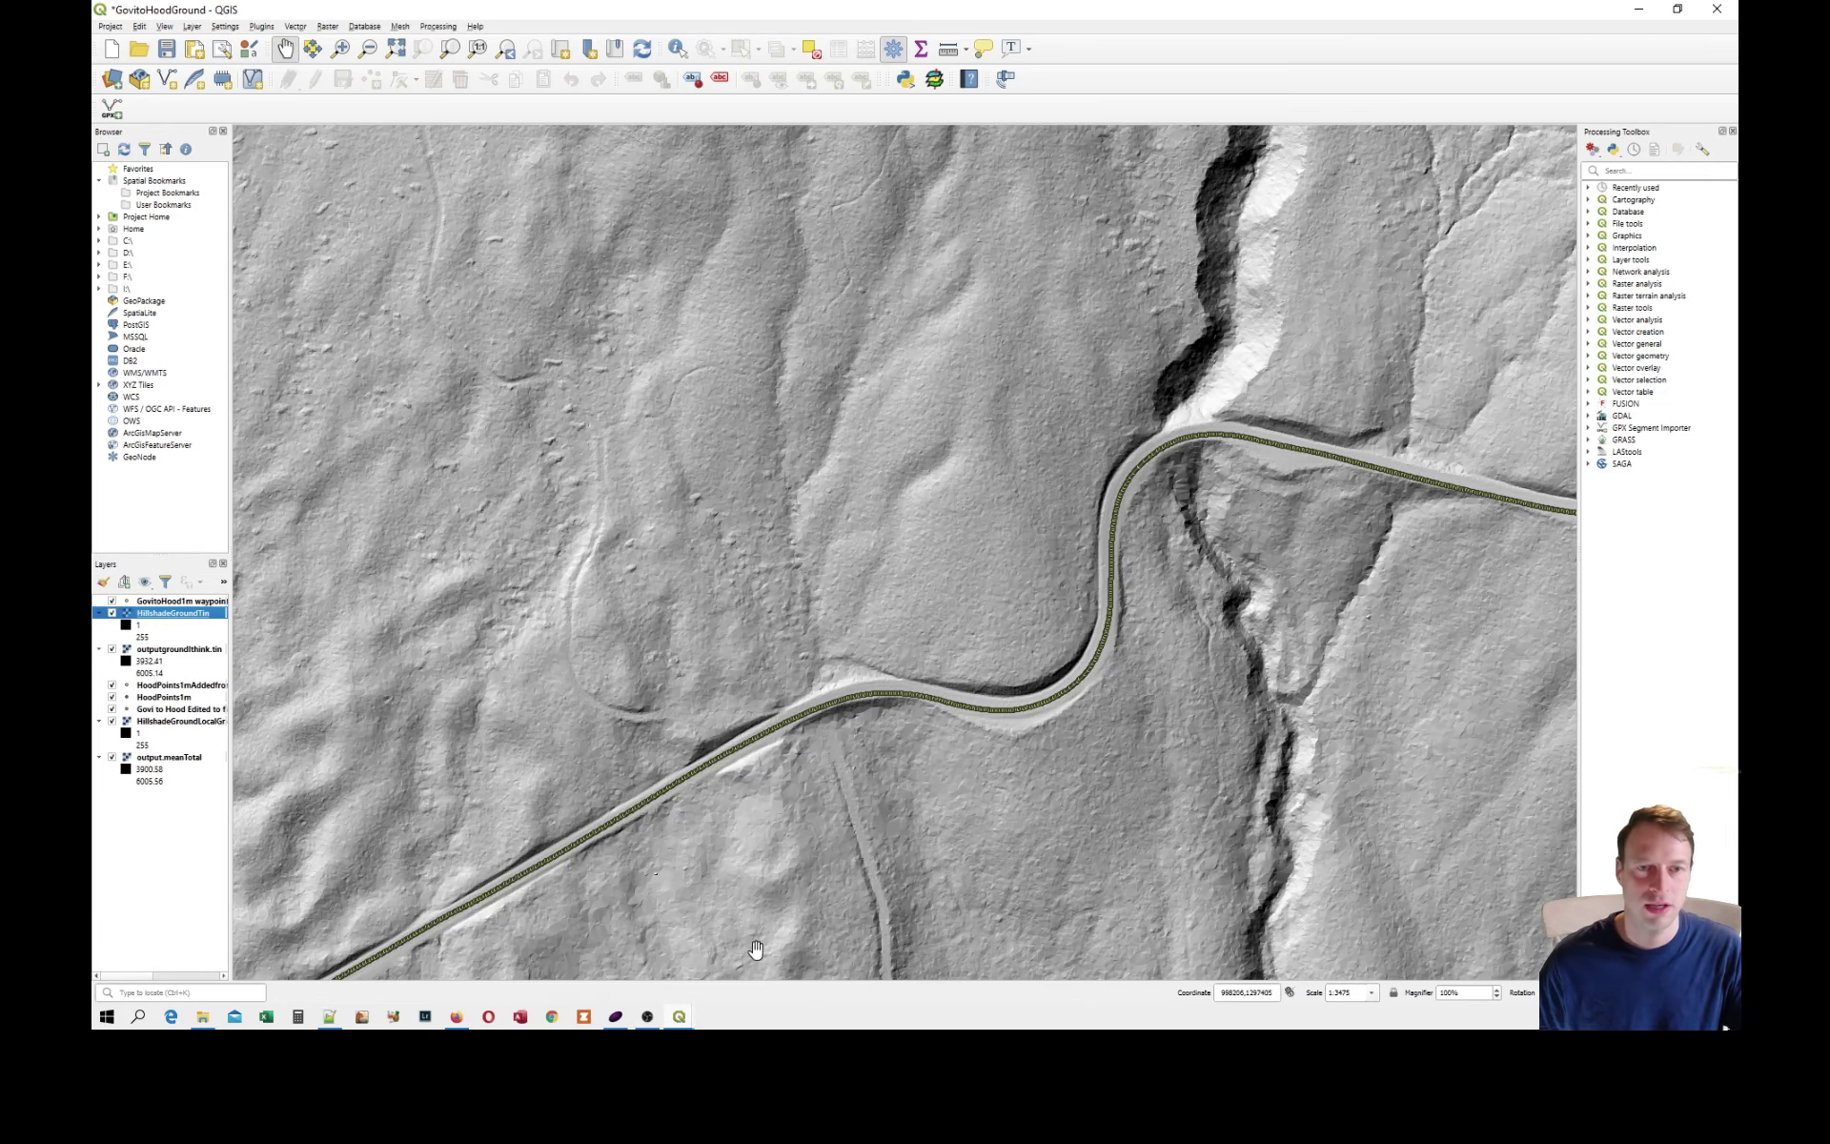
{"action": "scroll", "coordinate": [1084, 656], "scroll_direction": "up", "scroll_amount": 1}
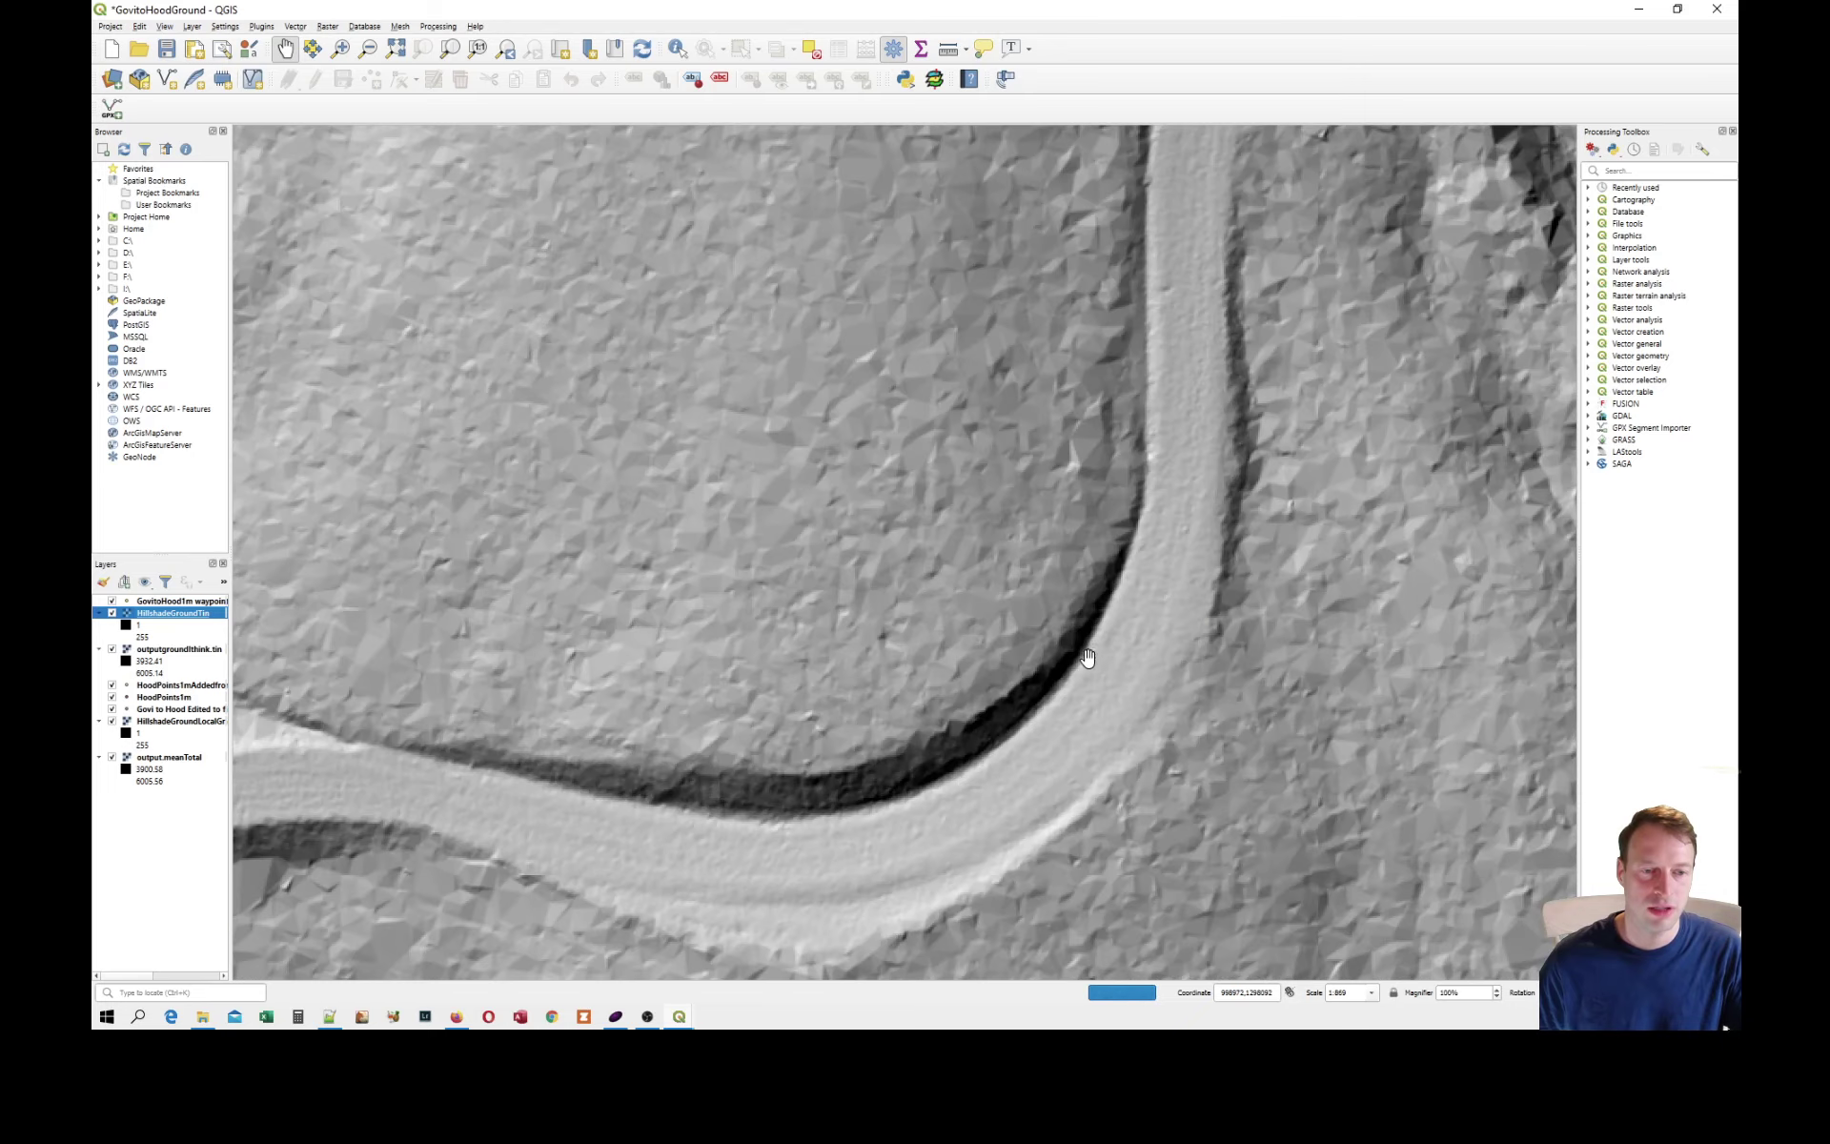
{"action": "left_click_drag", "start_coordinate": [1239, 633], "coordinate": [992, 620]}
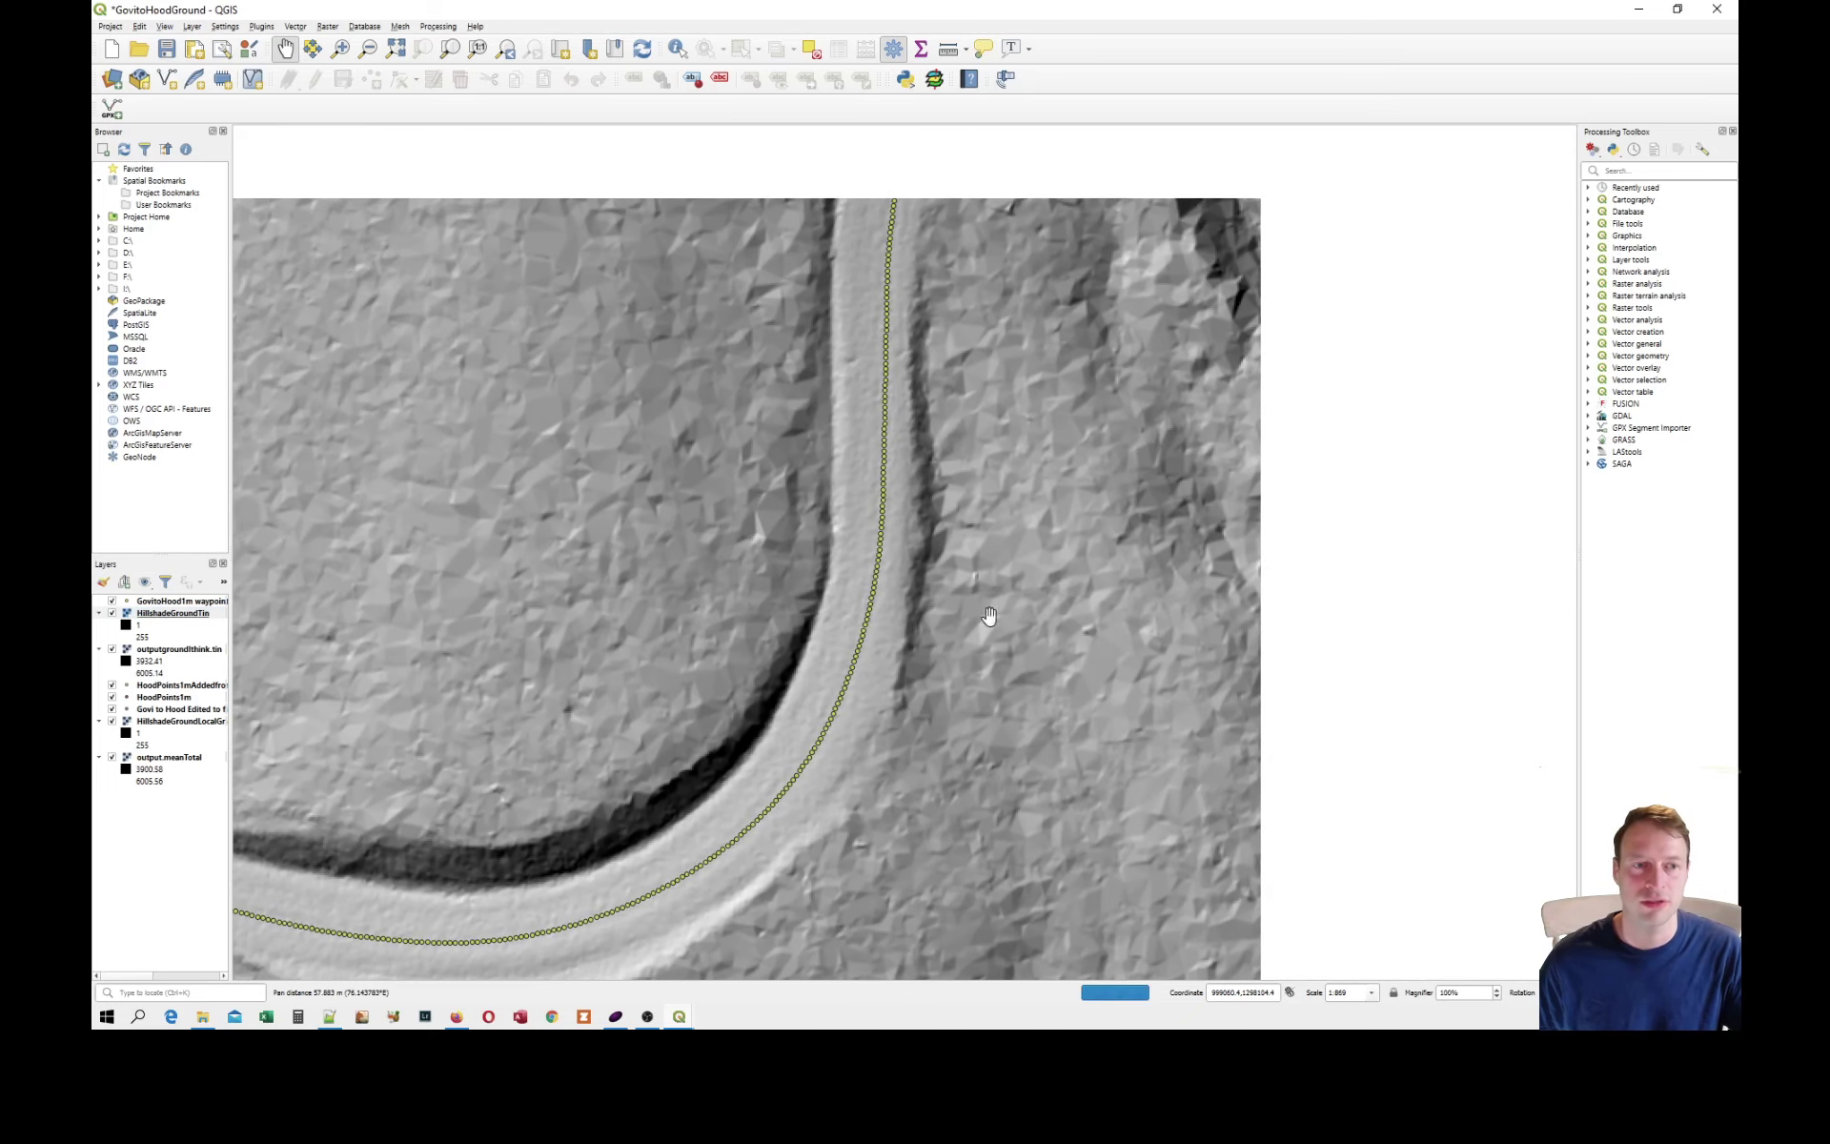
{"action": "left_click_drag", "start_coordinate": [1047, 305], "coordinate": [1076, 474]}
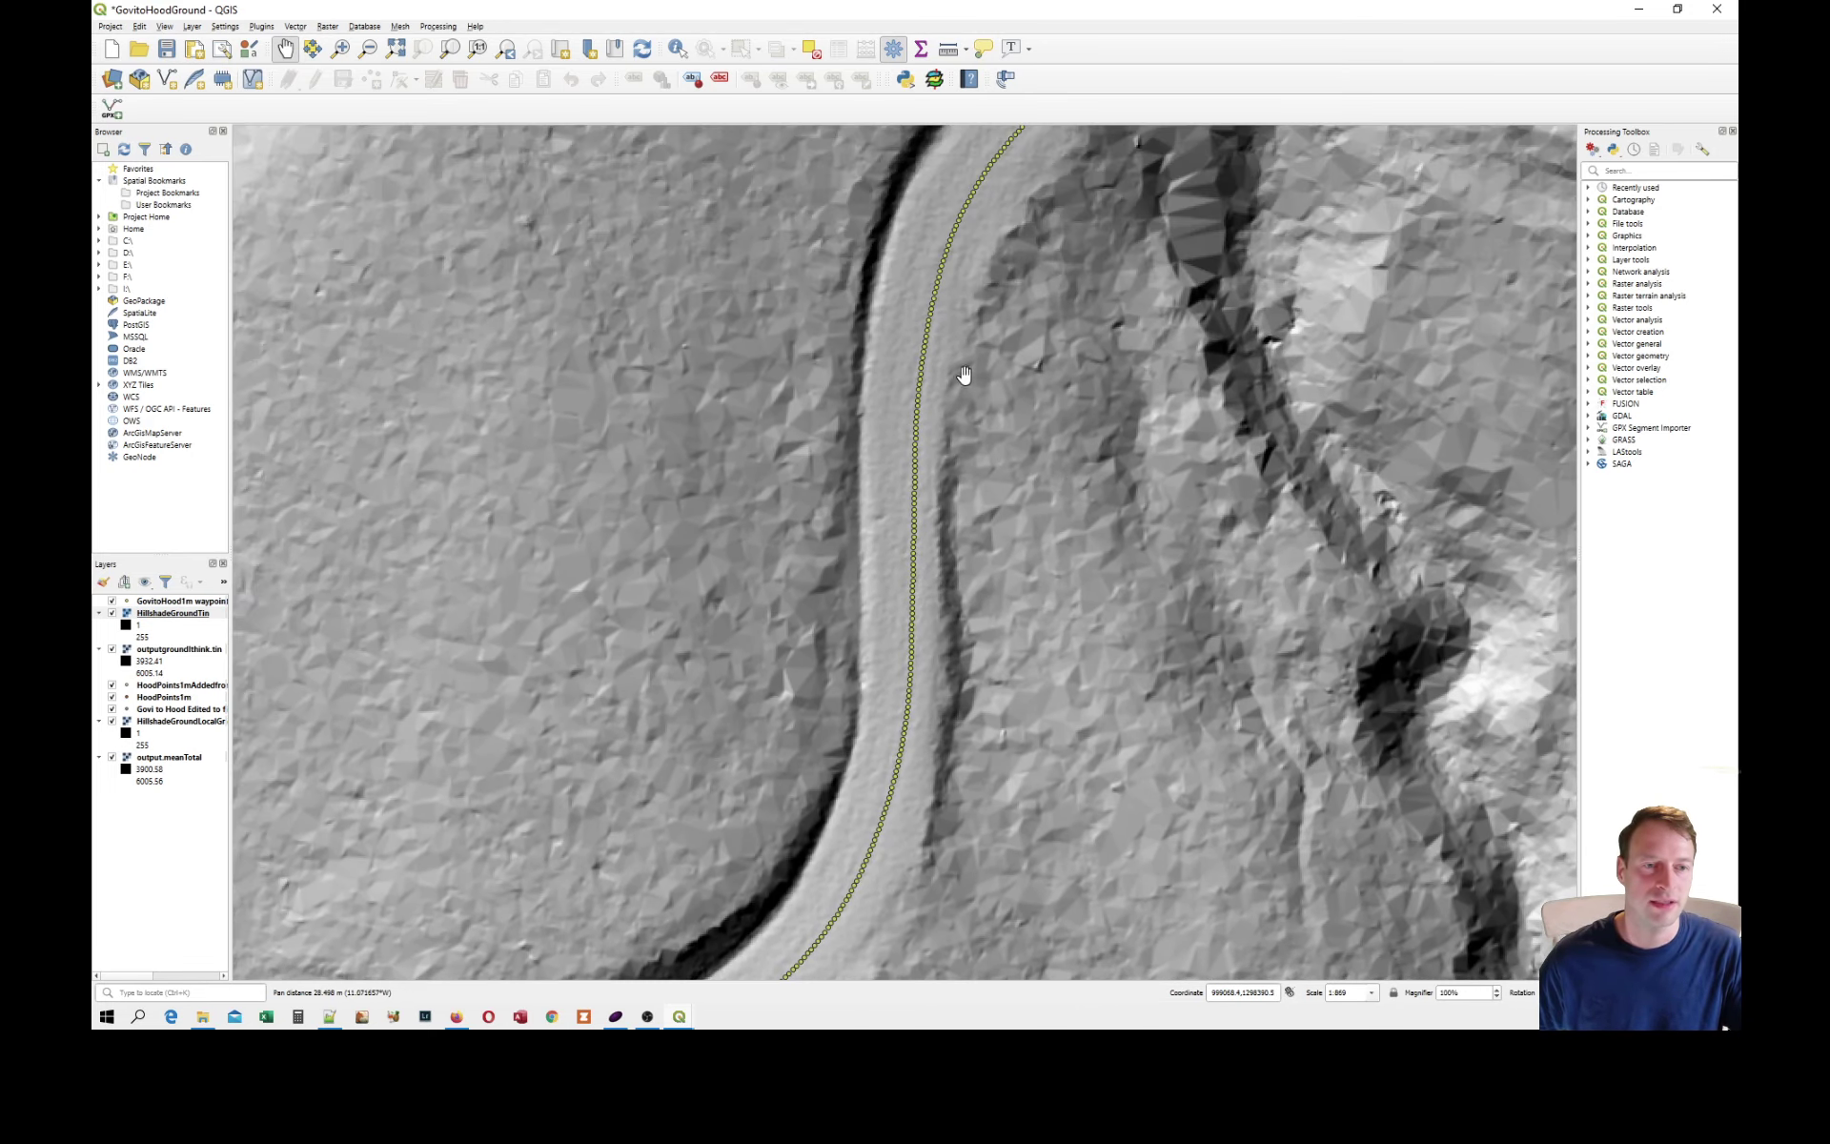
{"action": "scroll", "coordinate": [964, 408], "scroll_direction": "down", "scroll_amount": 1}
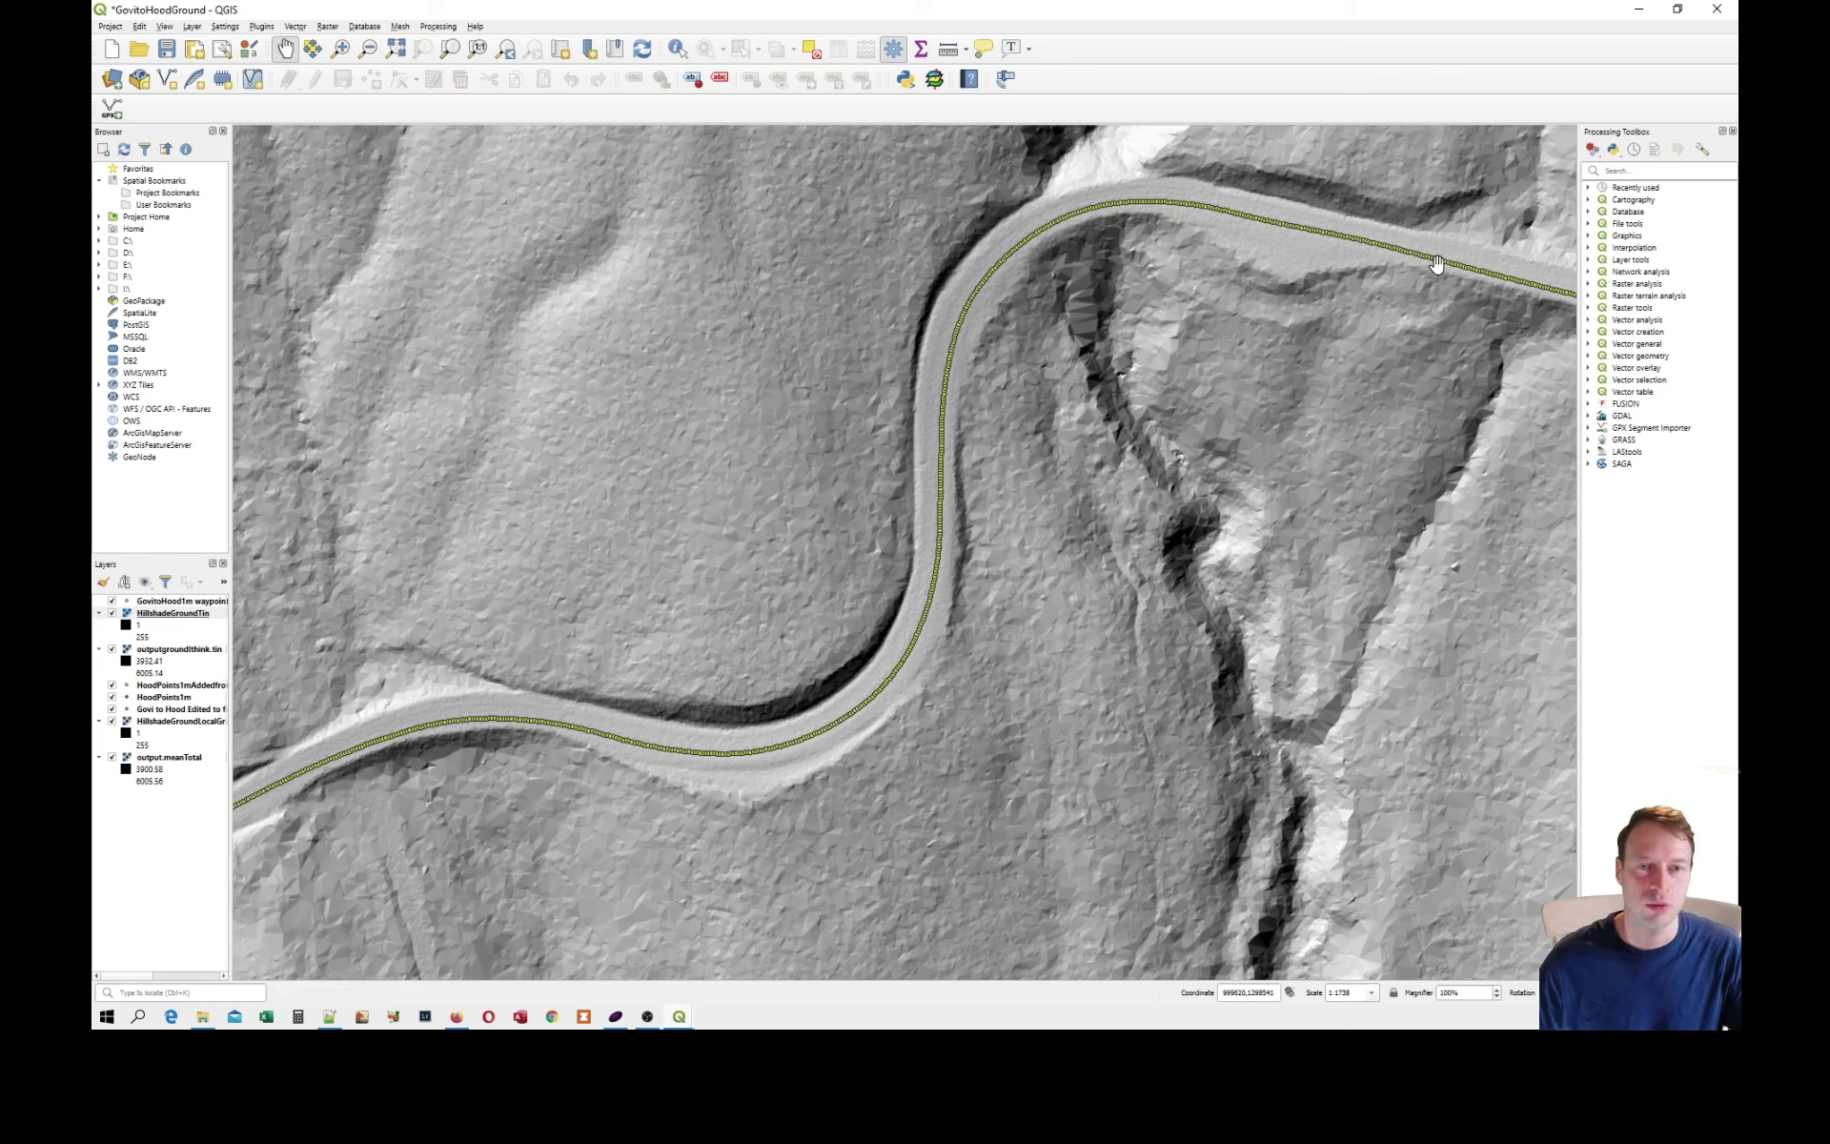
Hide the HillshadeGroundTin and outputgroundthink.tin raster layers.
{"action": "left_click", "coordinate": [176, 685]}
{"action": "left_click", "coordinate": [111, 613]}
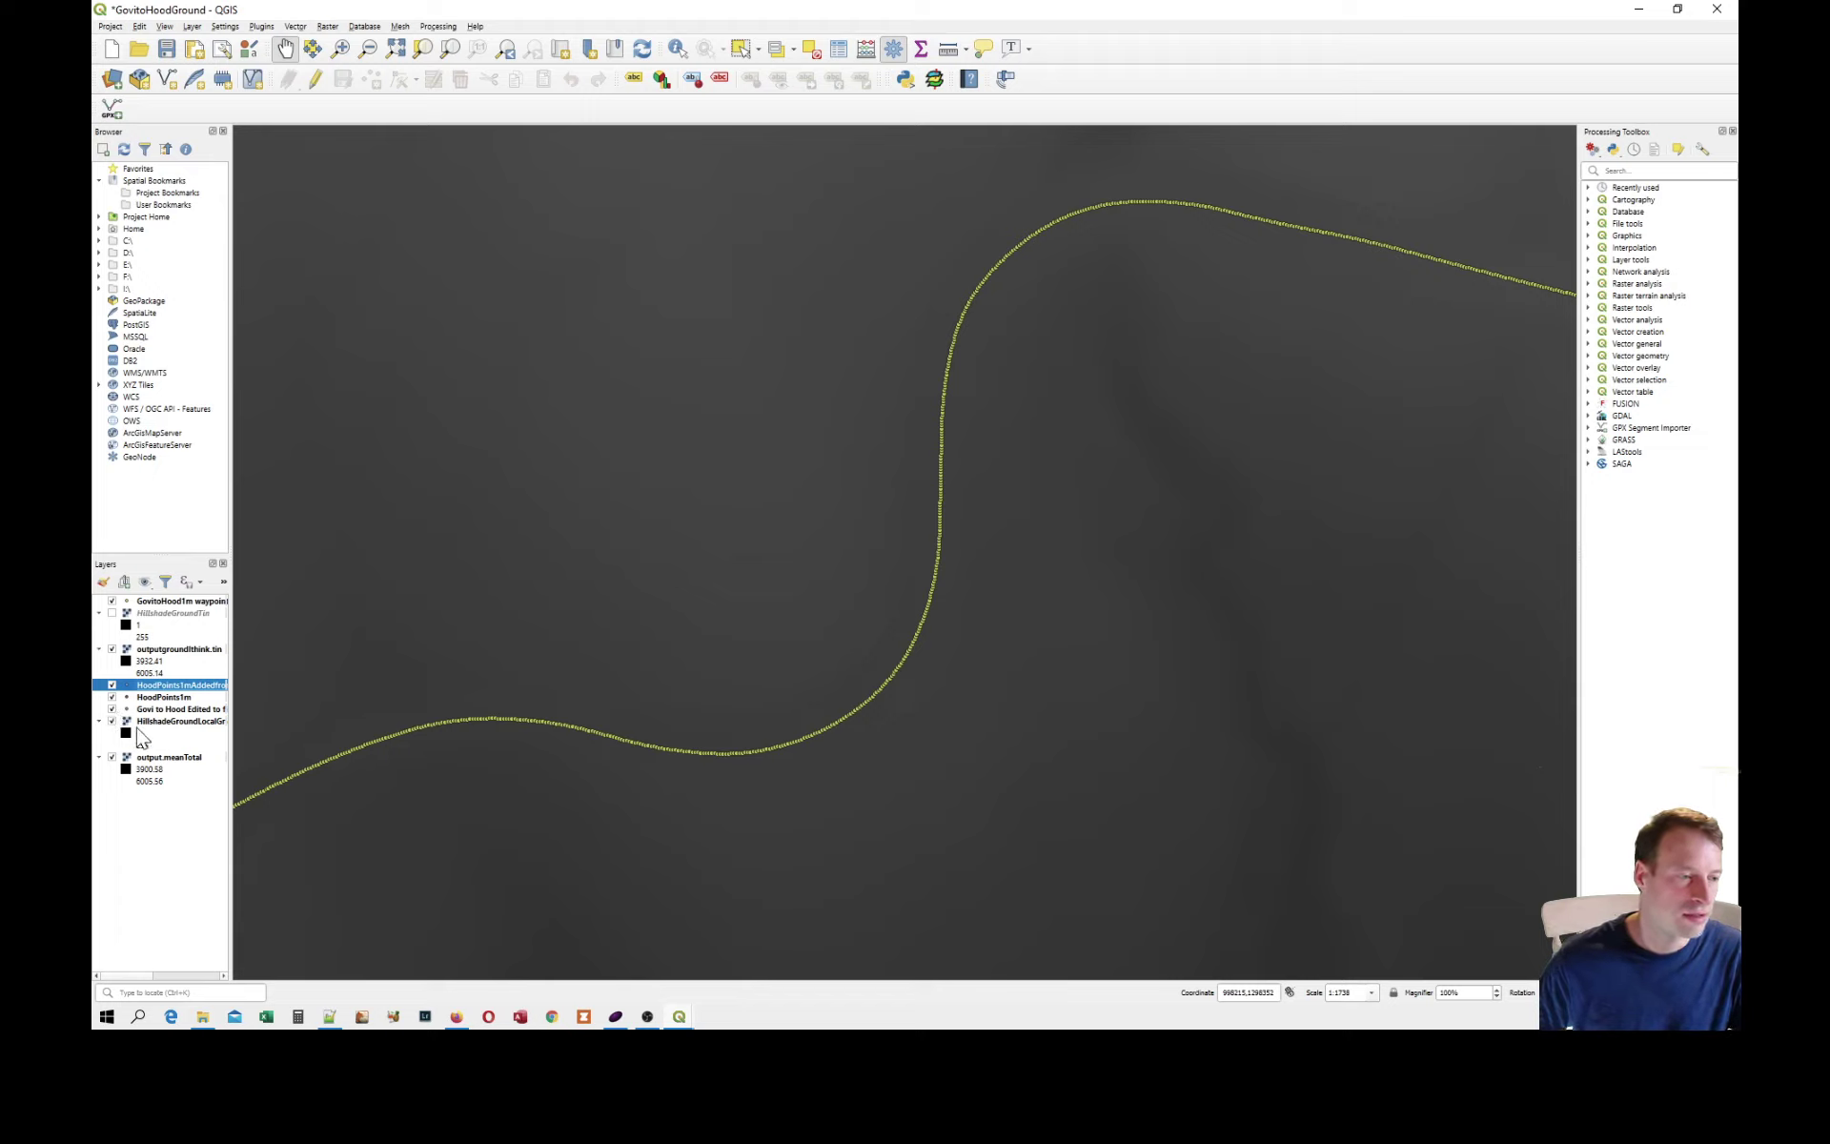
{"action": "left_click", "coordinate": [111, 686]}
{"action": "left_click", "coordinate": [112, 649]}
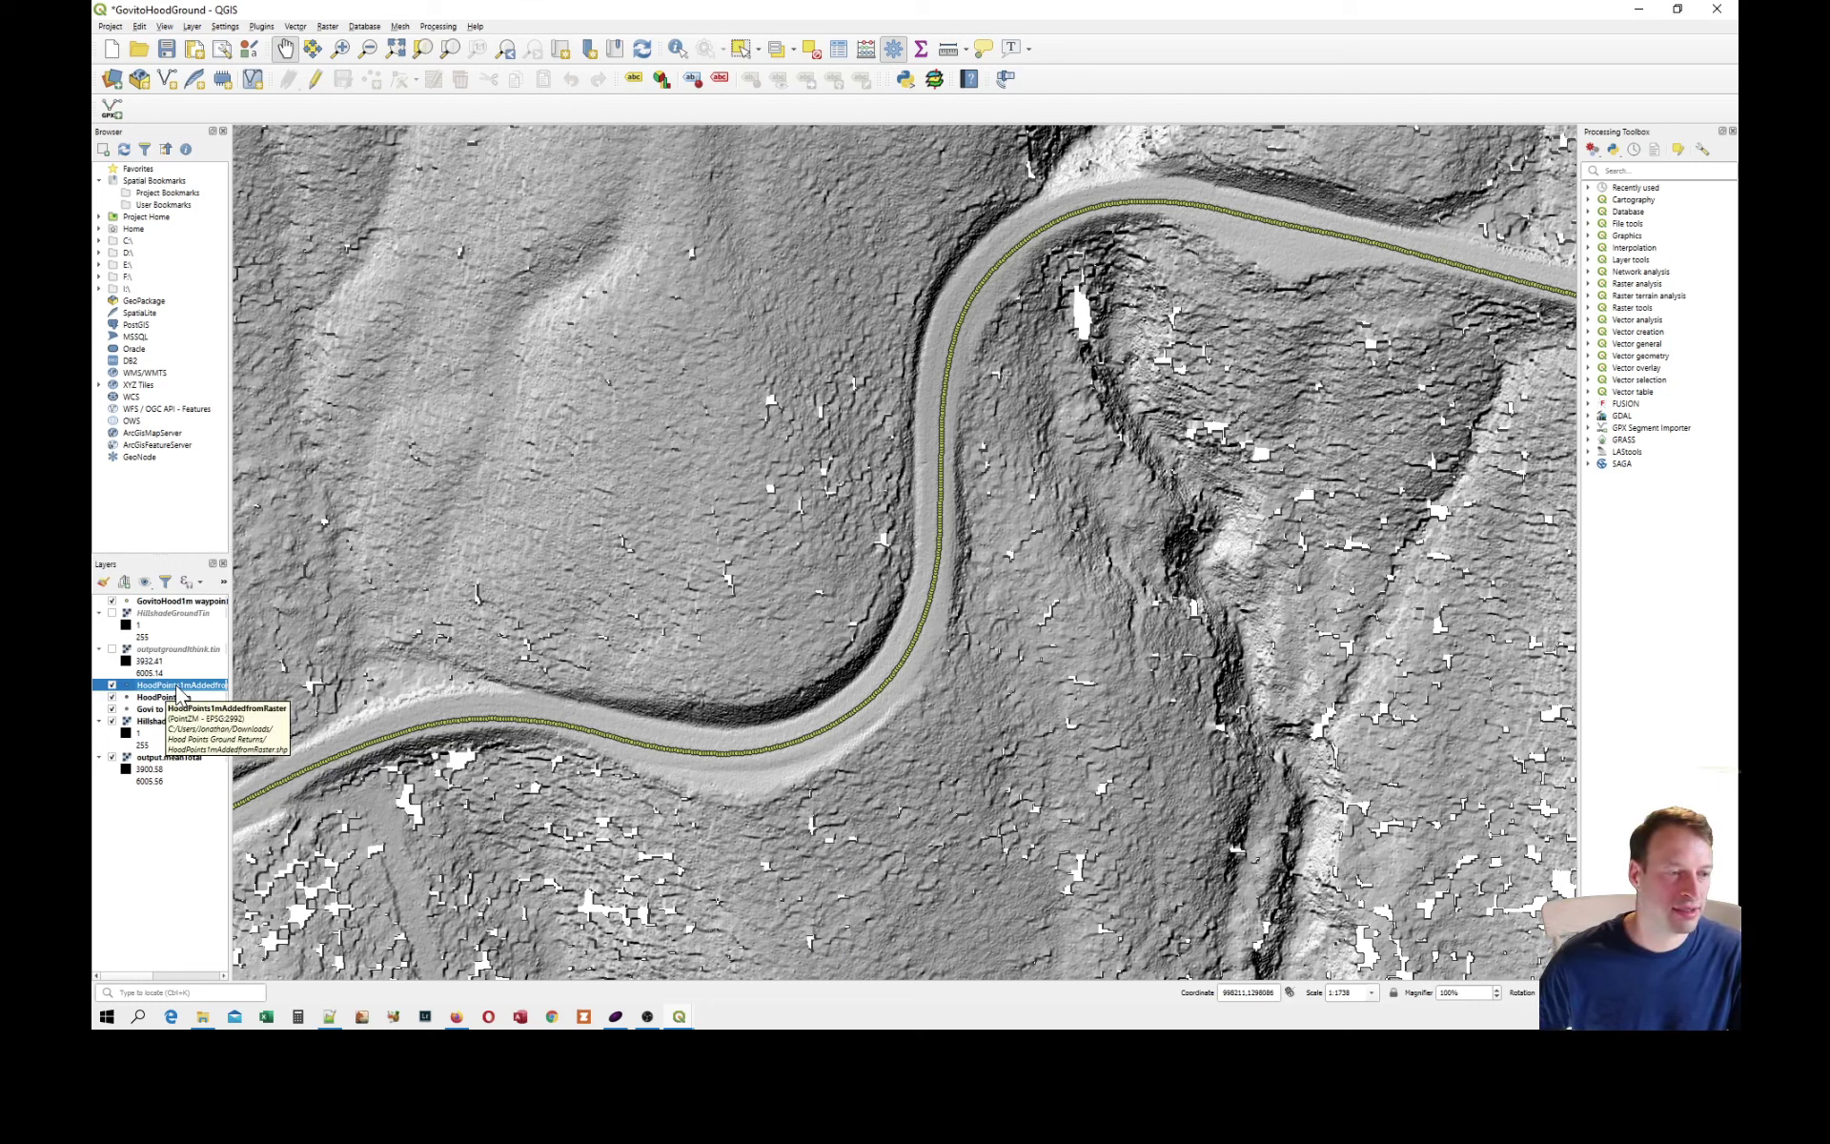
Hide the GovitoHood1m waypoints, HoodPoints1mAddedfromRaster and HoodPoints1m point layers.
{"action": "left_click", "coordinate": [175, 698]}
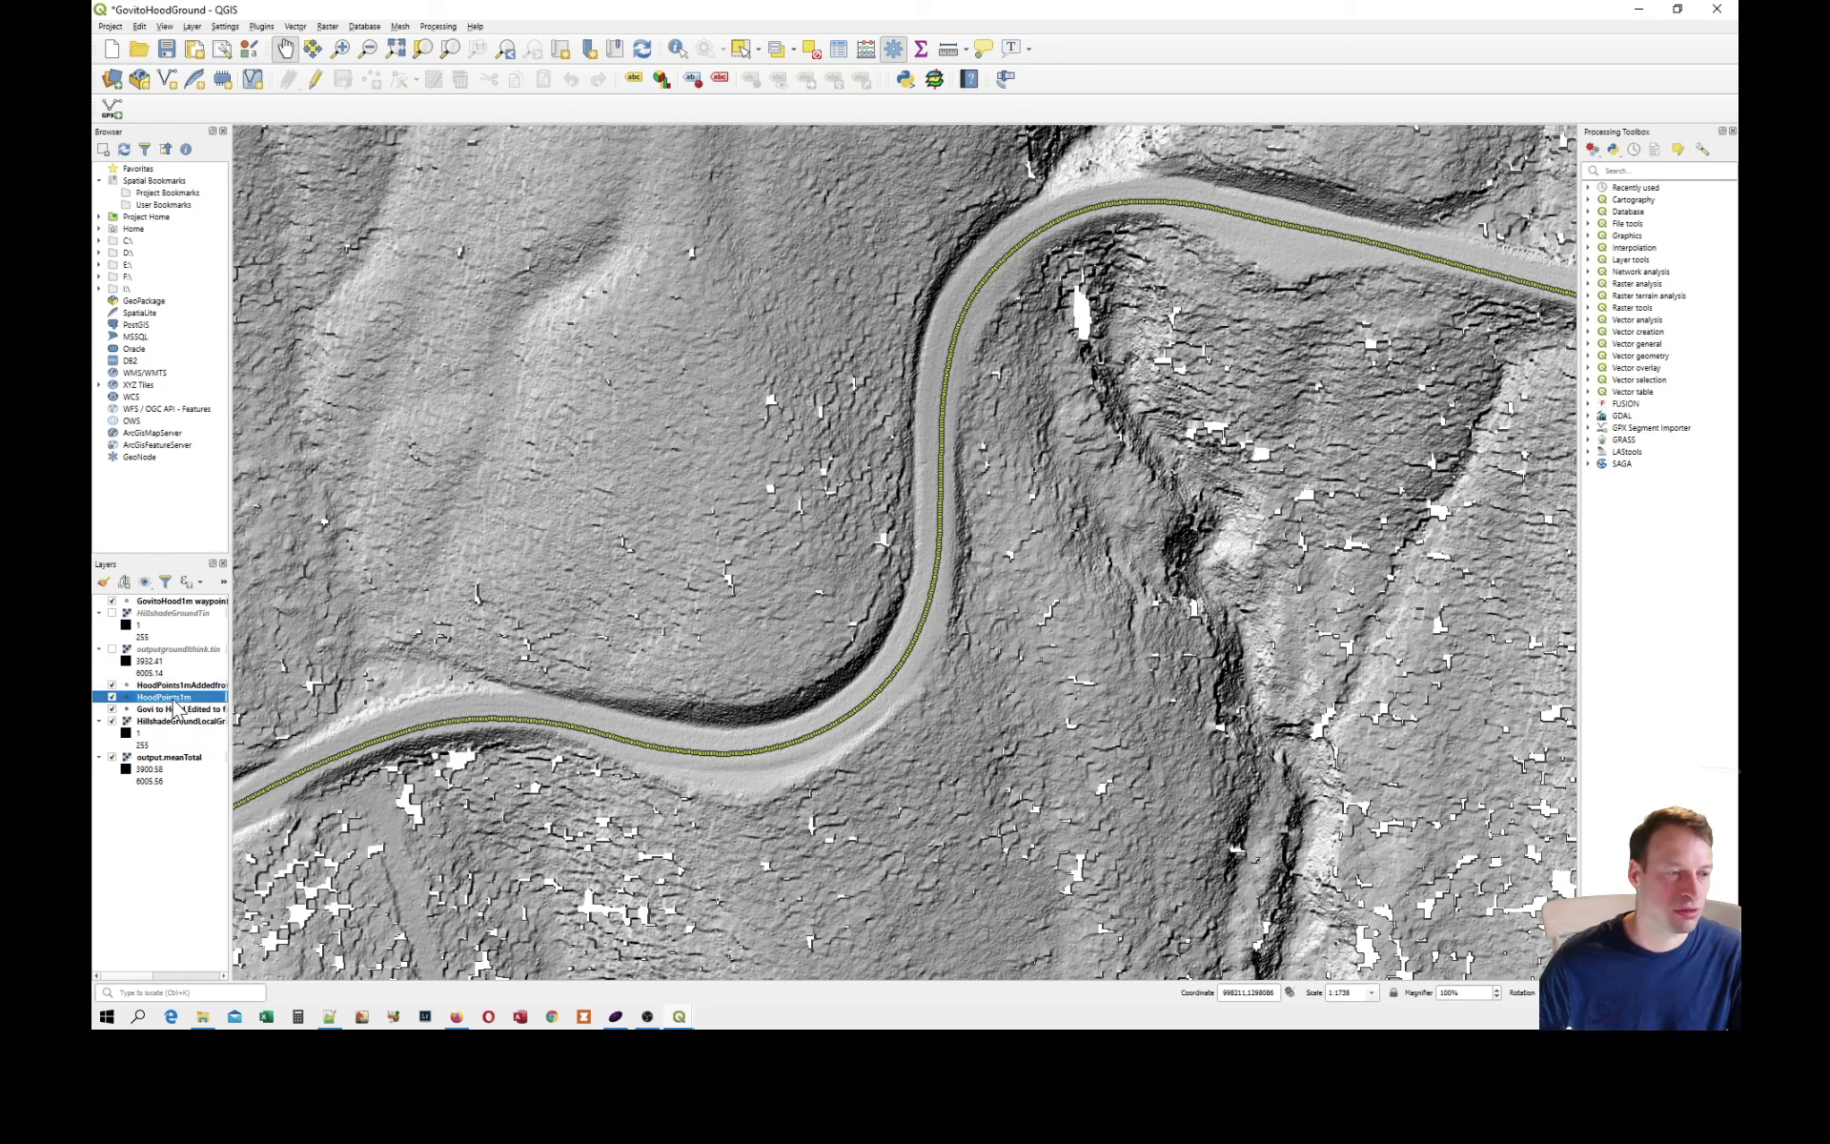
{"action": "left_click", "coordinate": [201, 604]}
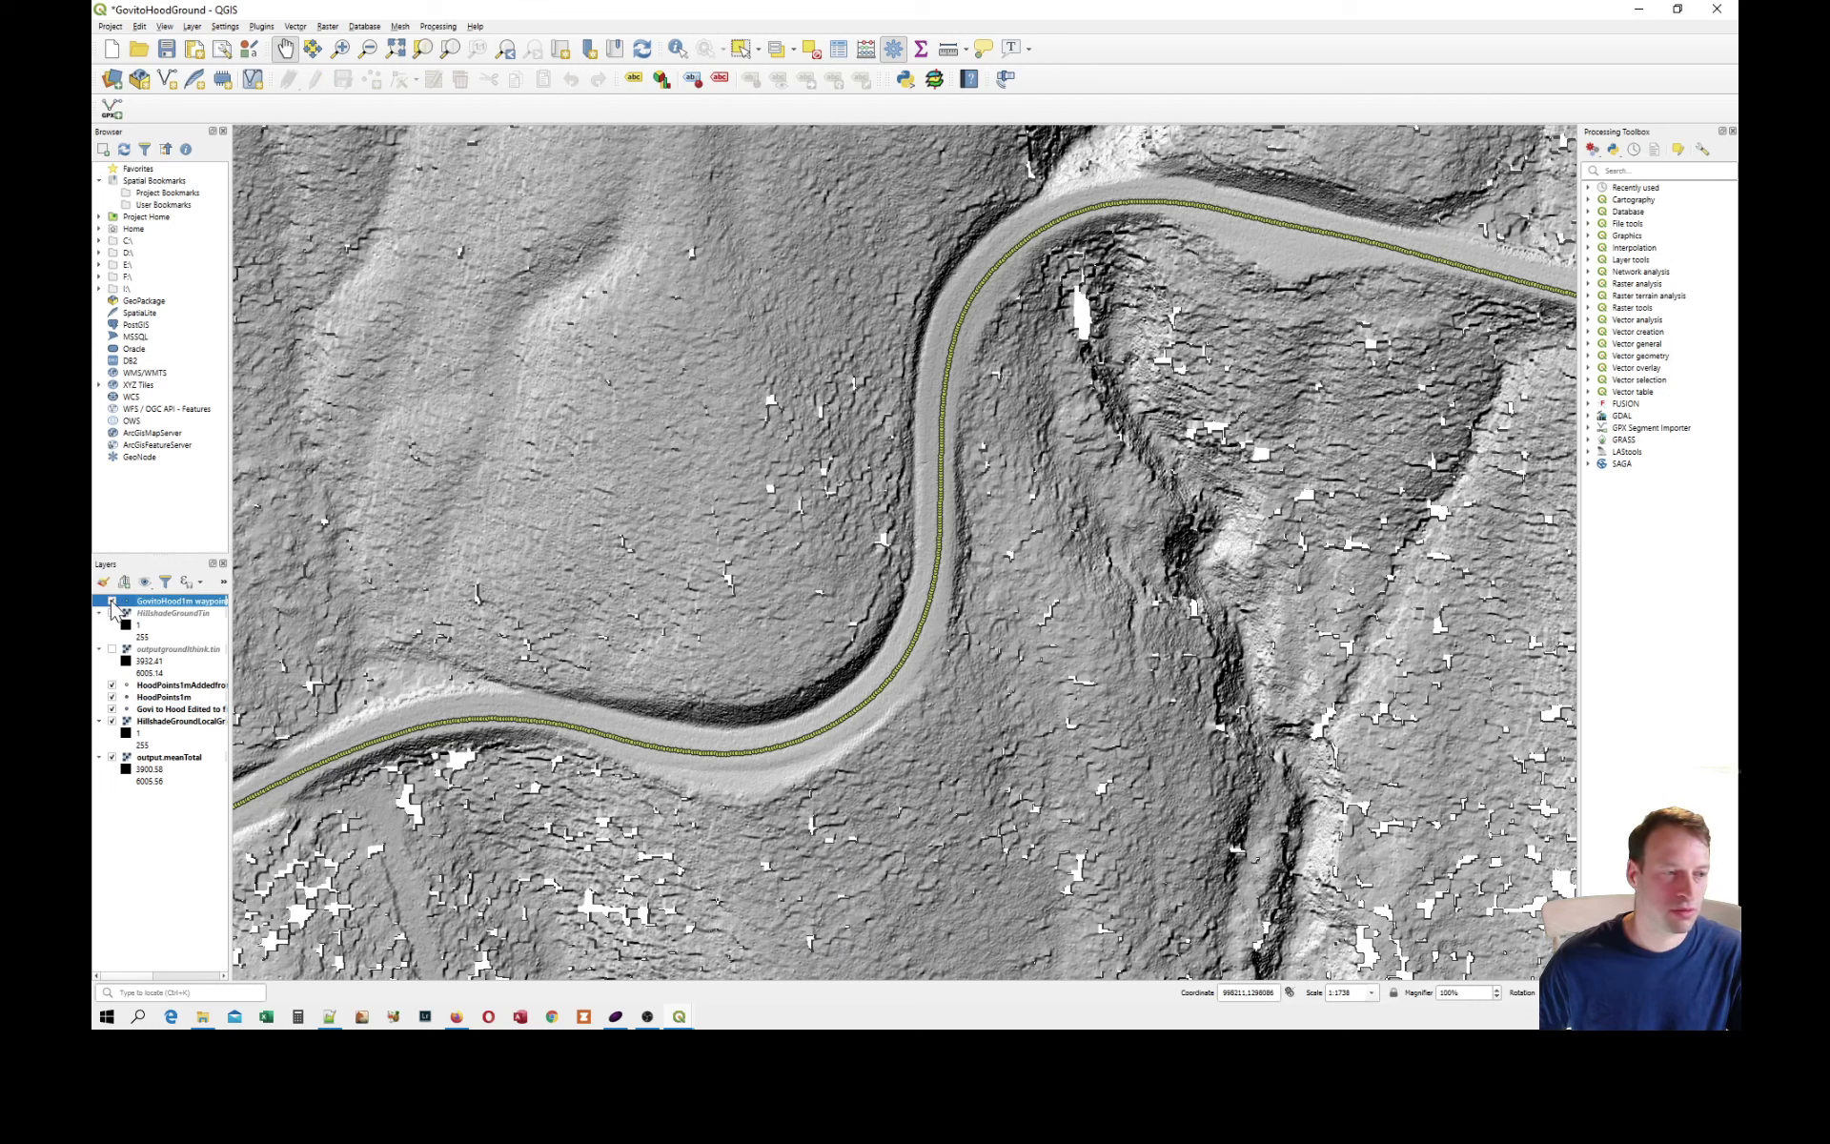
{"action": "left_click", "coordinate": [148, 686]}
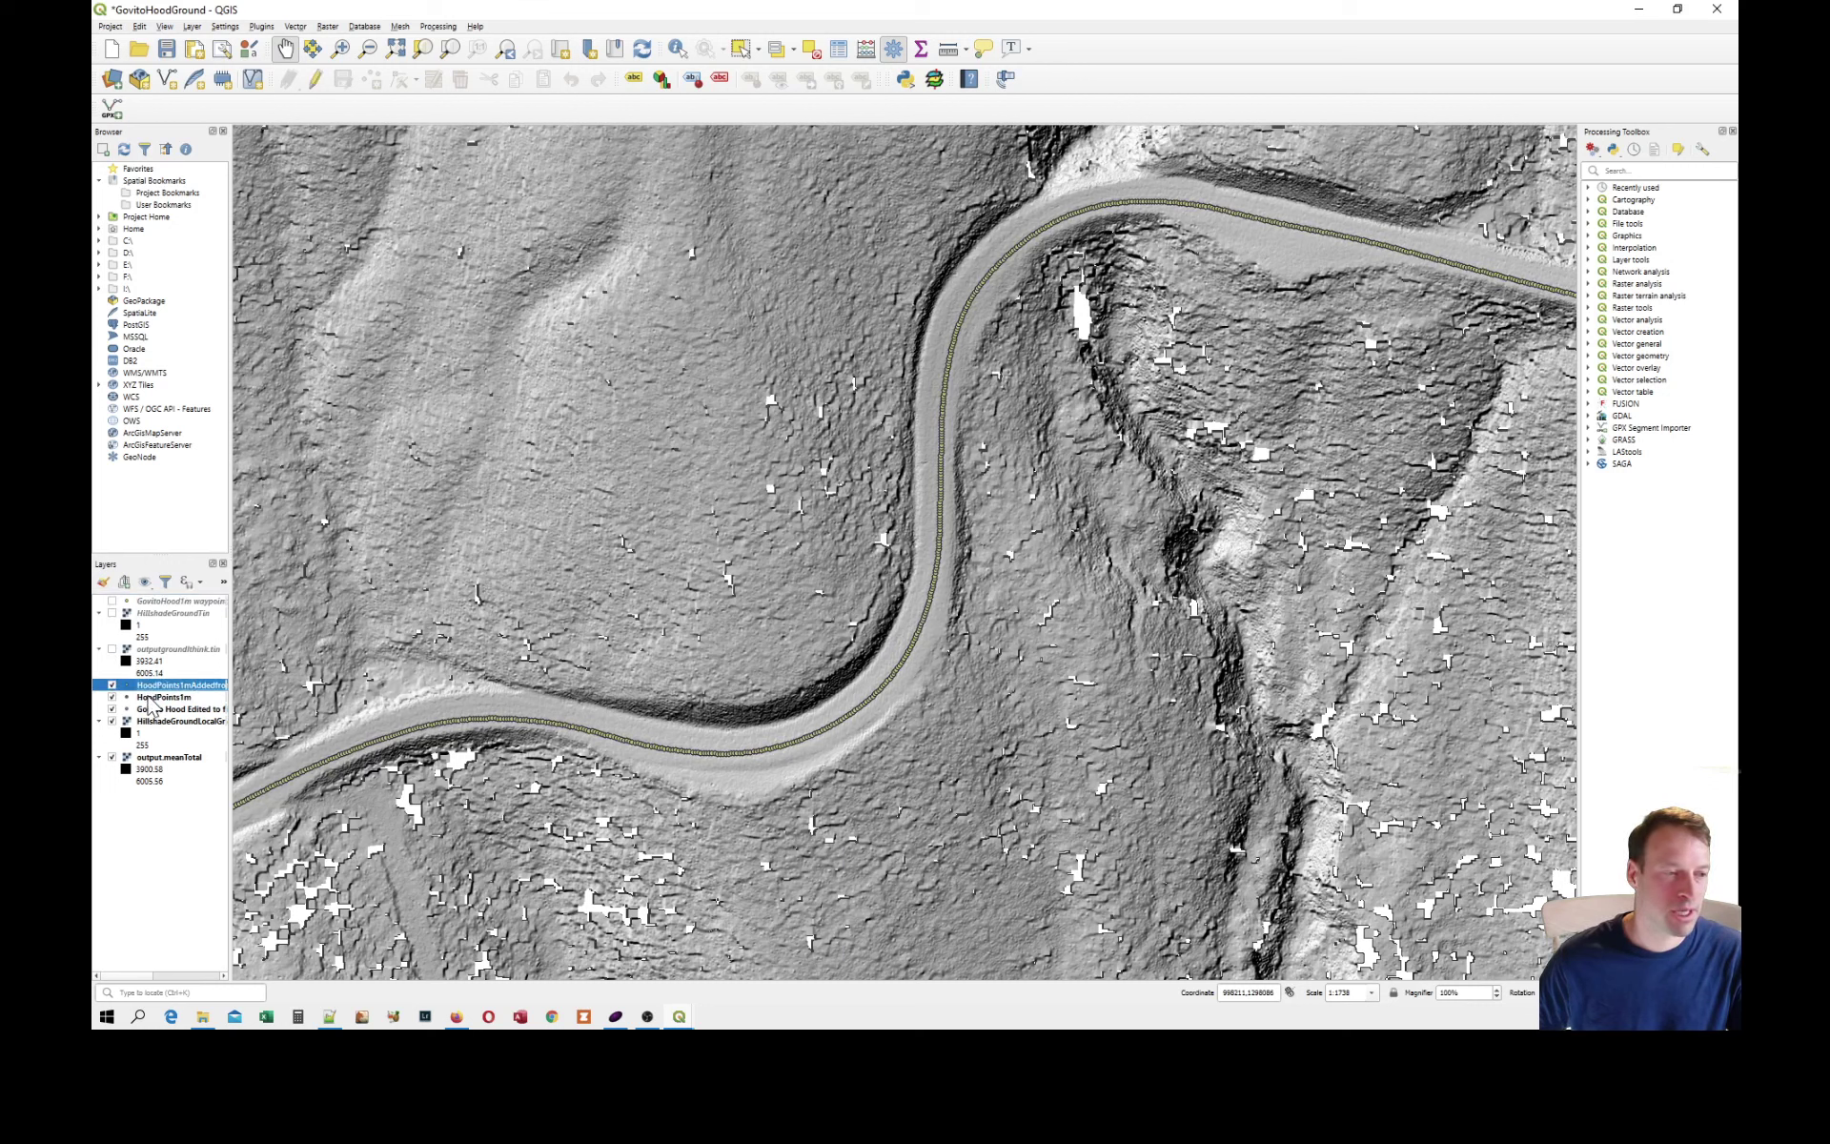
{"action": "left_click", "coordinate": [150, 699]}
{"action": "left_click", "coordinate": [143, 712]}
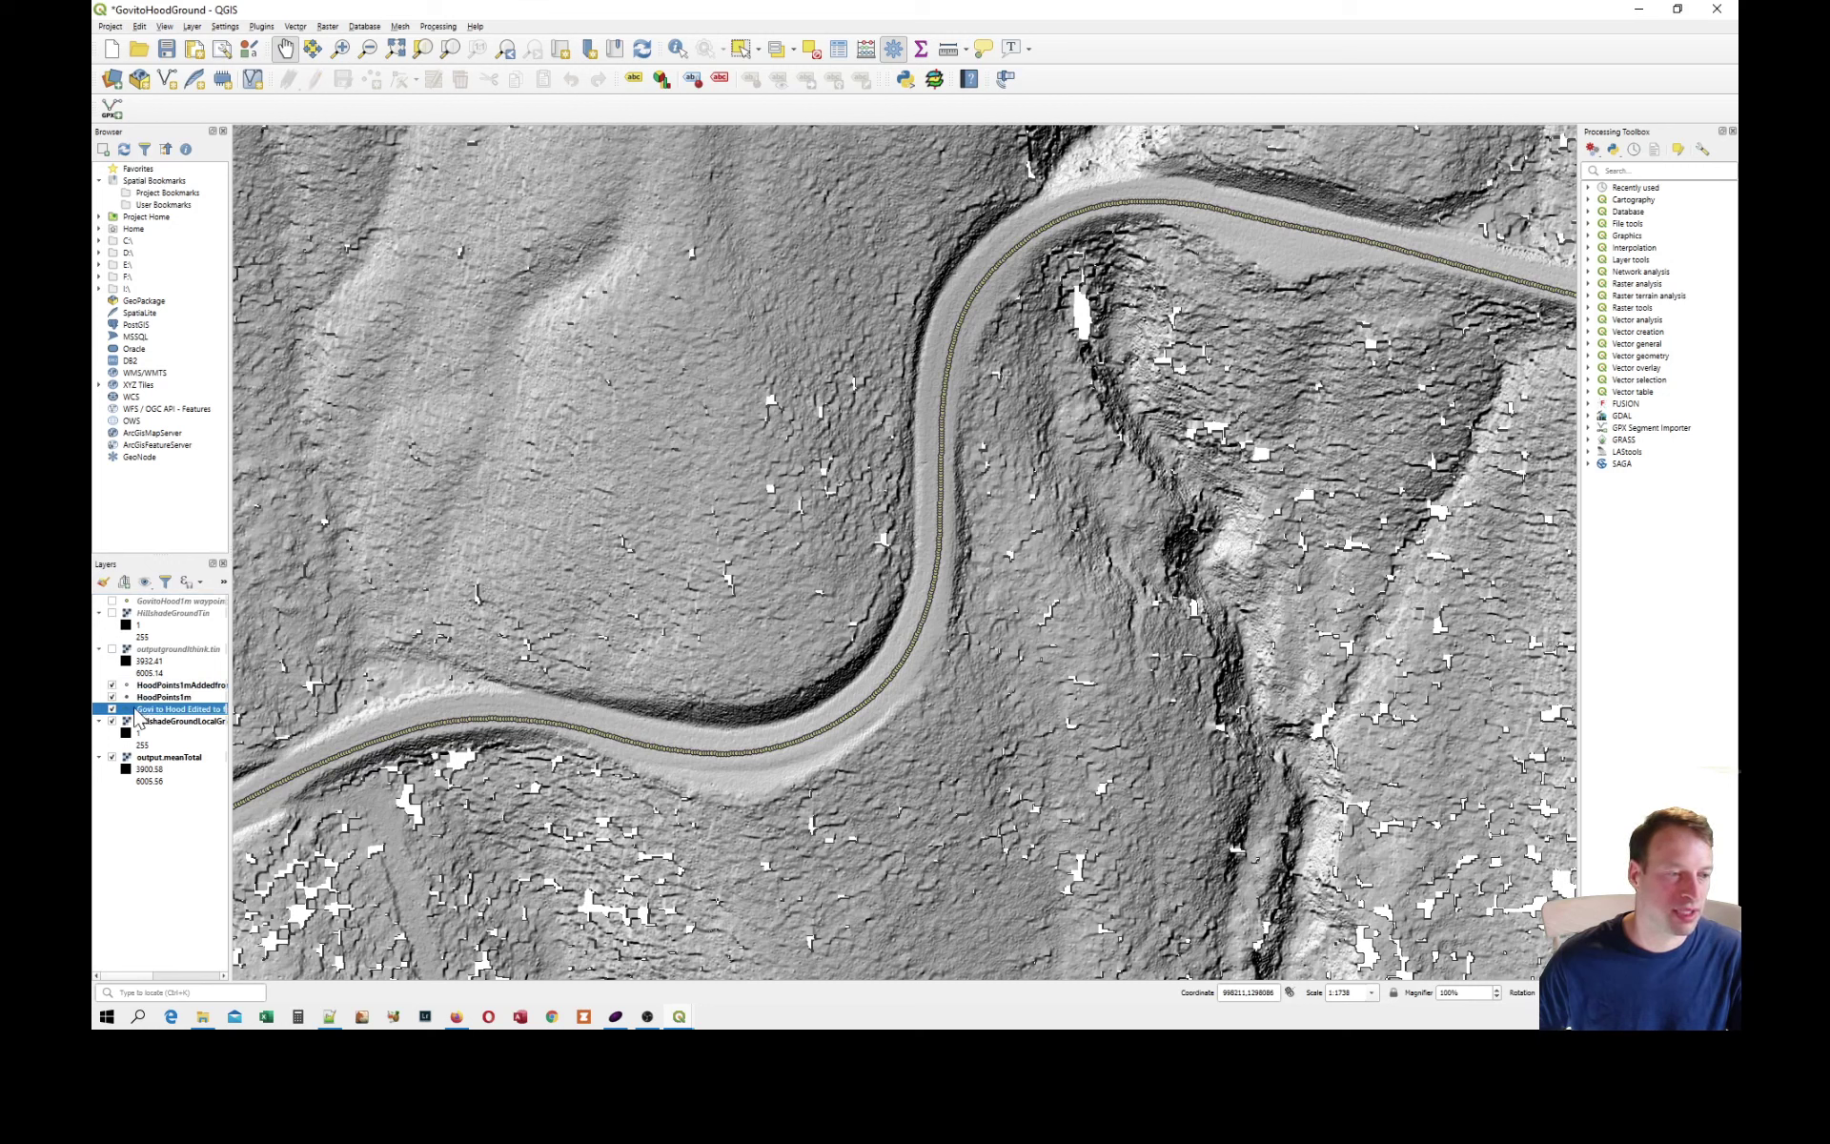
{"action": "left_click", "coordinate": [112, 685]}
{"action": "left_click", "coordinate": [112, 697]}
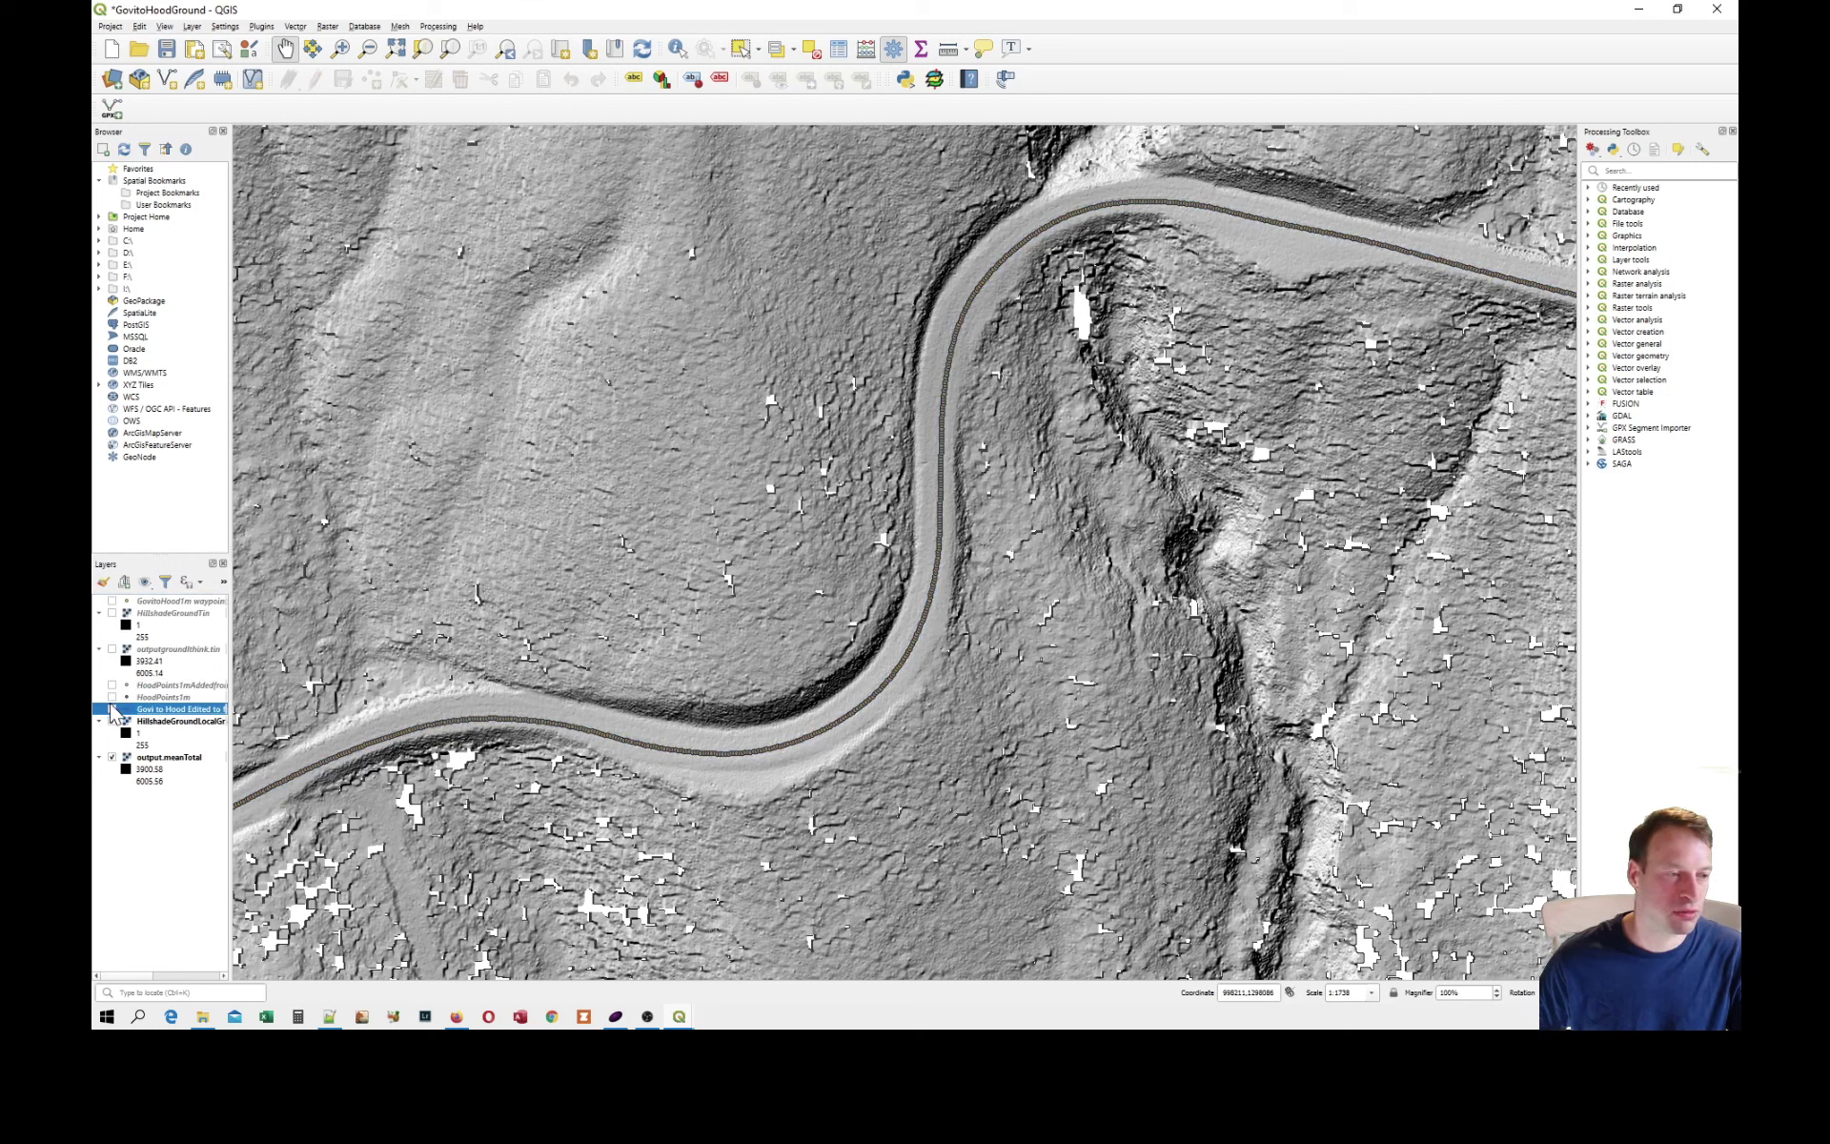
Turn the Govi to Hood Edited track points layer off and back on, and widen the layer list to read full names.
{"action": "left_click", "coordinate": [112, 710]}
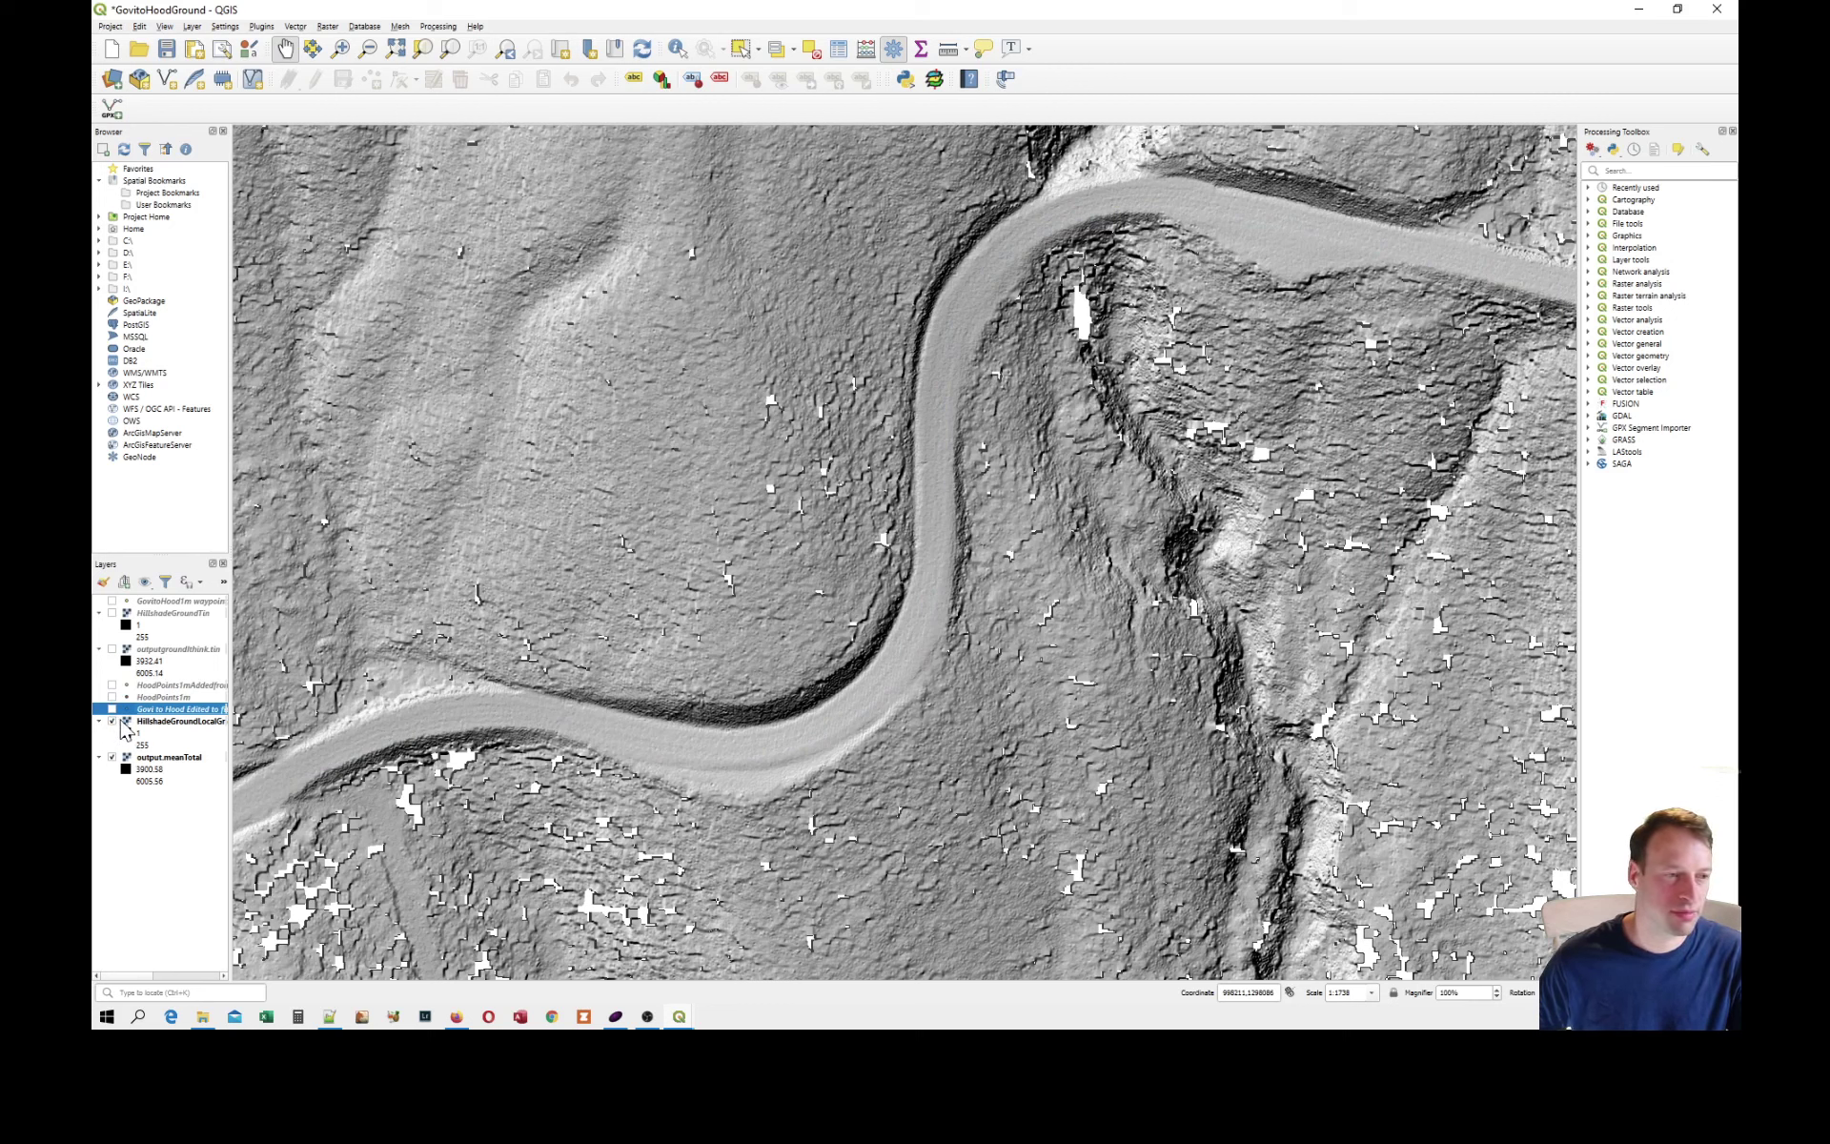
{"action": "left_click", "coordinate": [112, 711]}
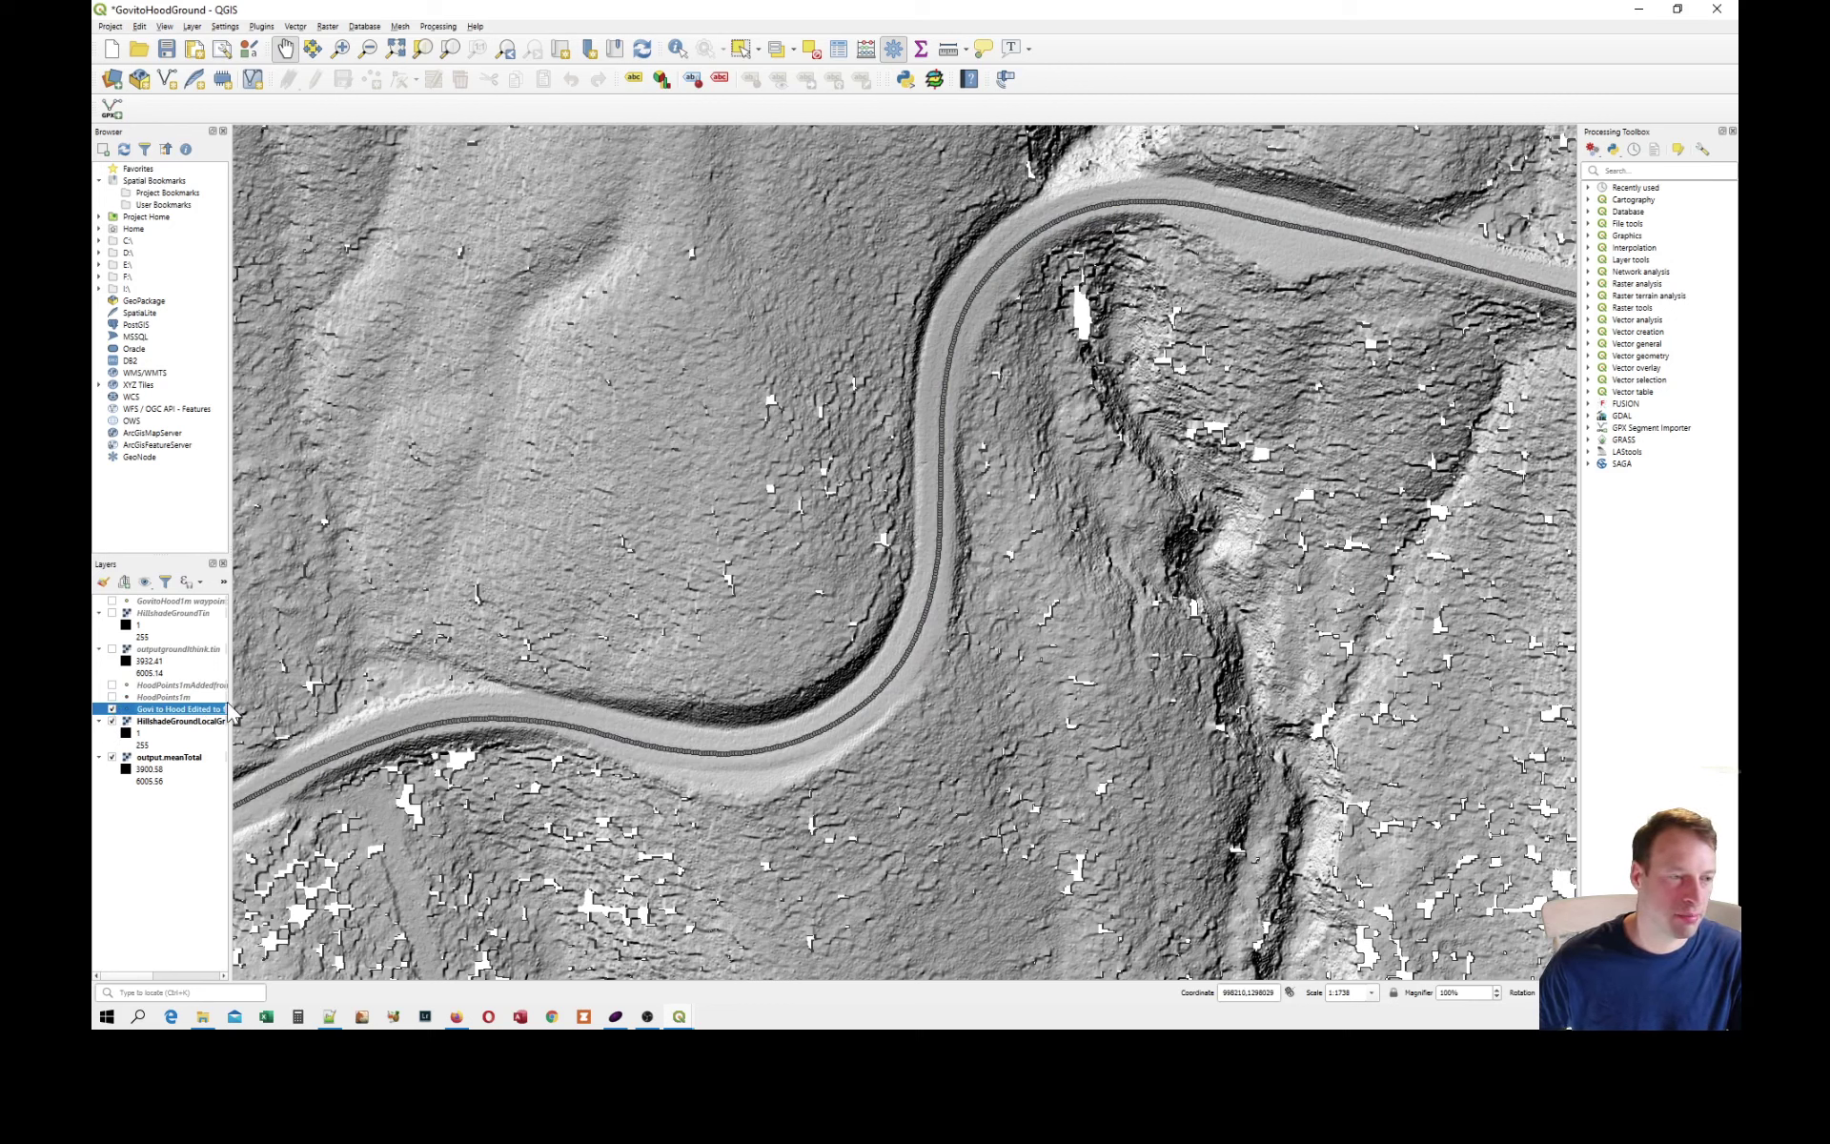
{"action": "left_click_drag", "start_coordinate": [229, 702], "coordinate": [322, 705]}
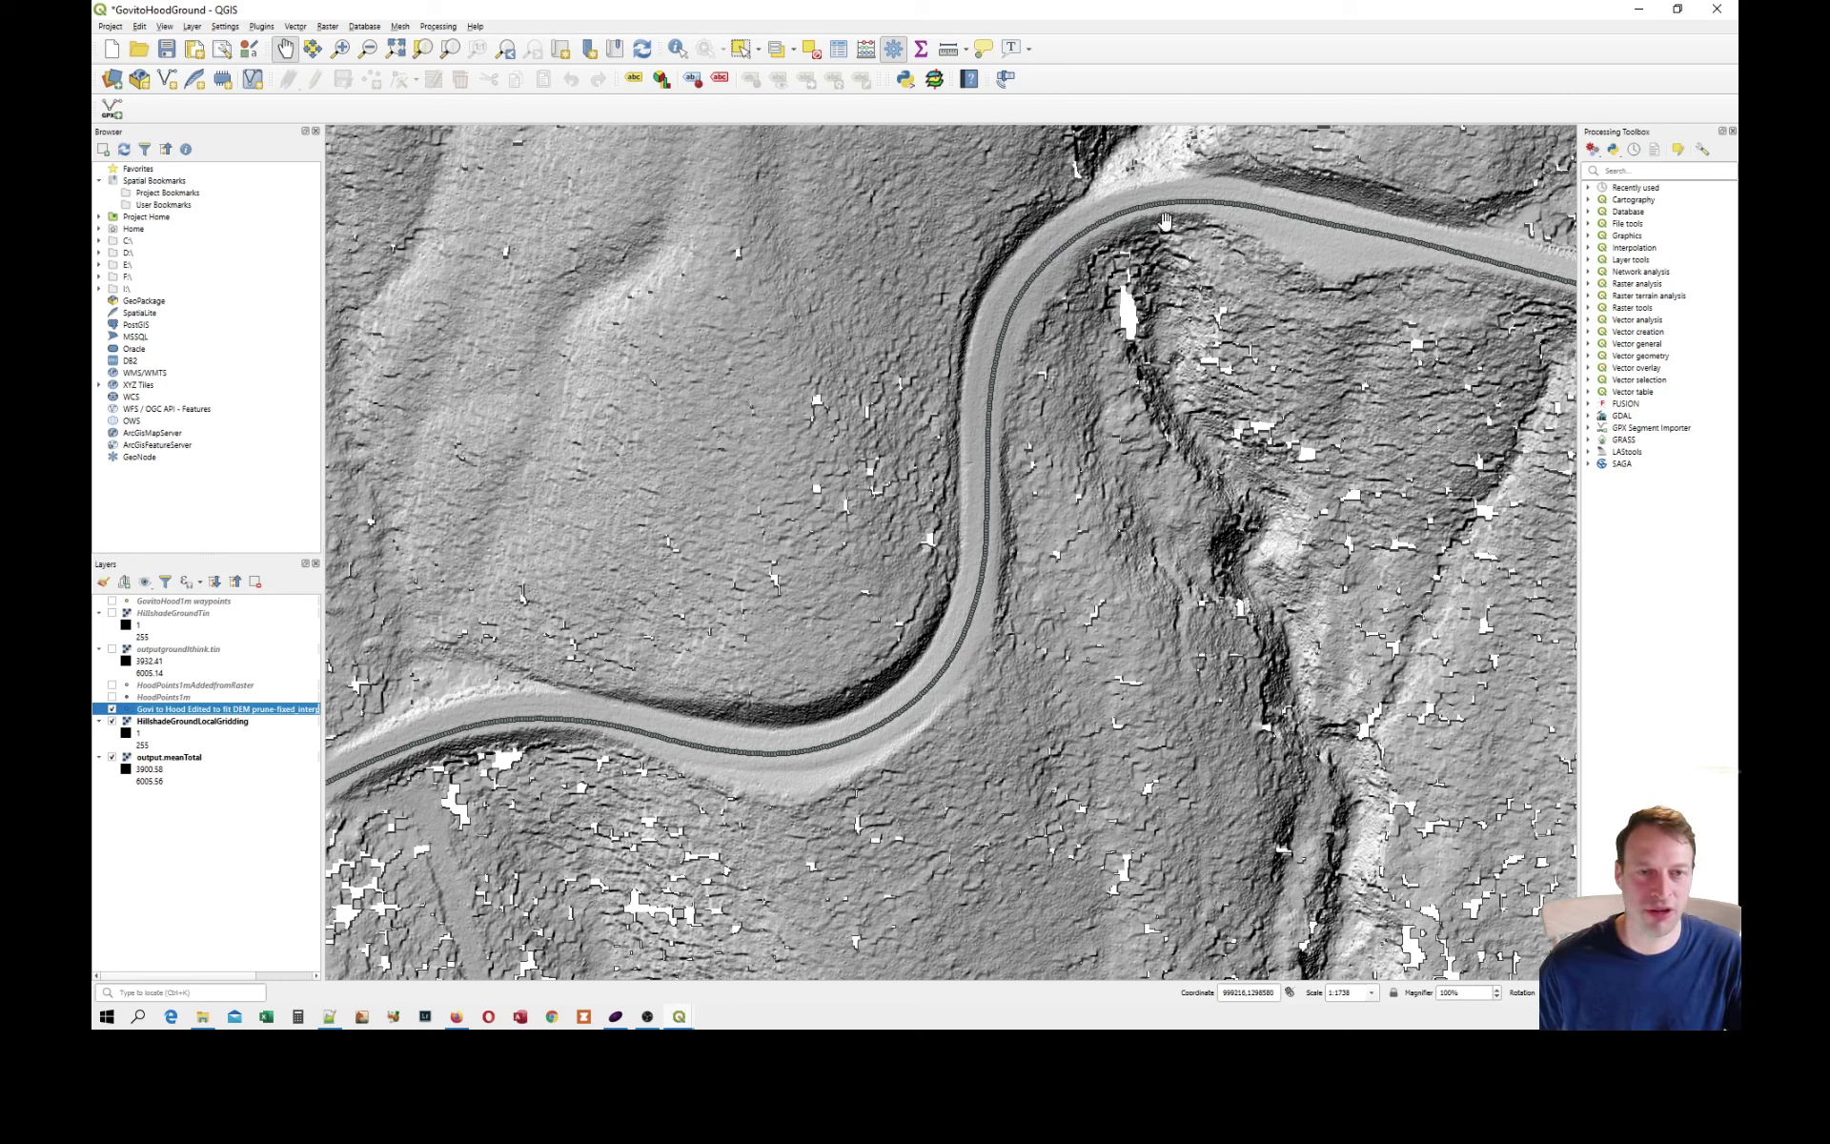
Look at the Save Features As export option for the Govi to Hood Edited layer, and show the HoodPoints1m layer.
{"action": "right_click", "coordinate": [134, 711]}
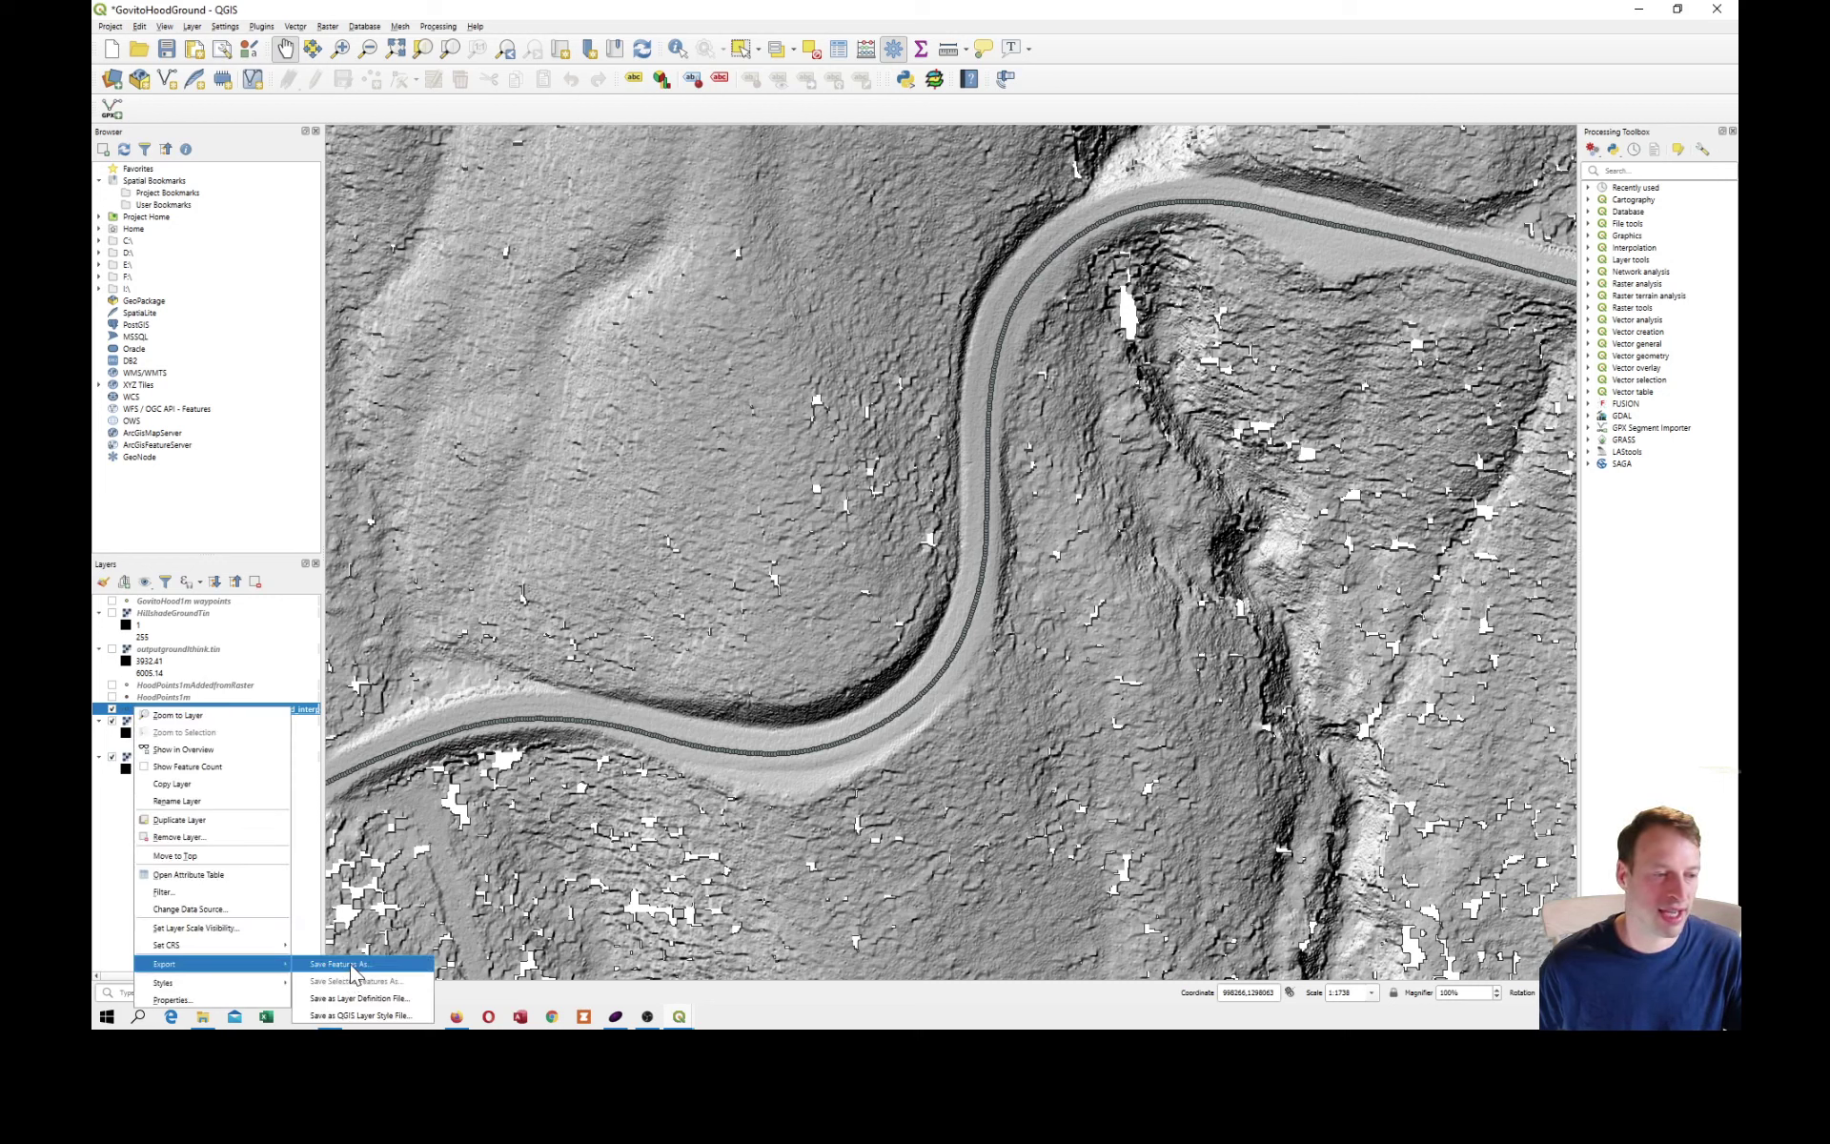
{"action": "left_click", "coordinate": [177, 700]}
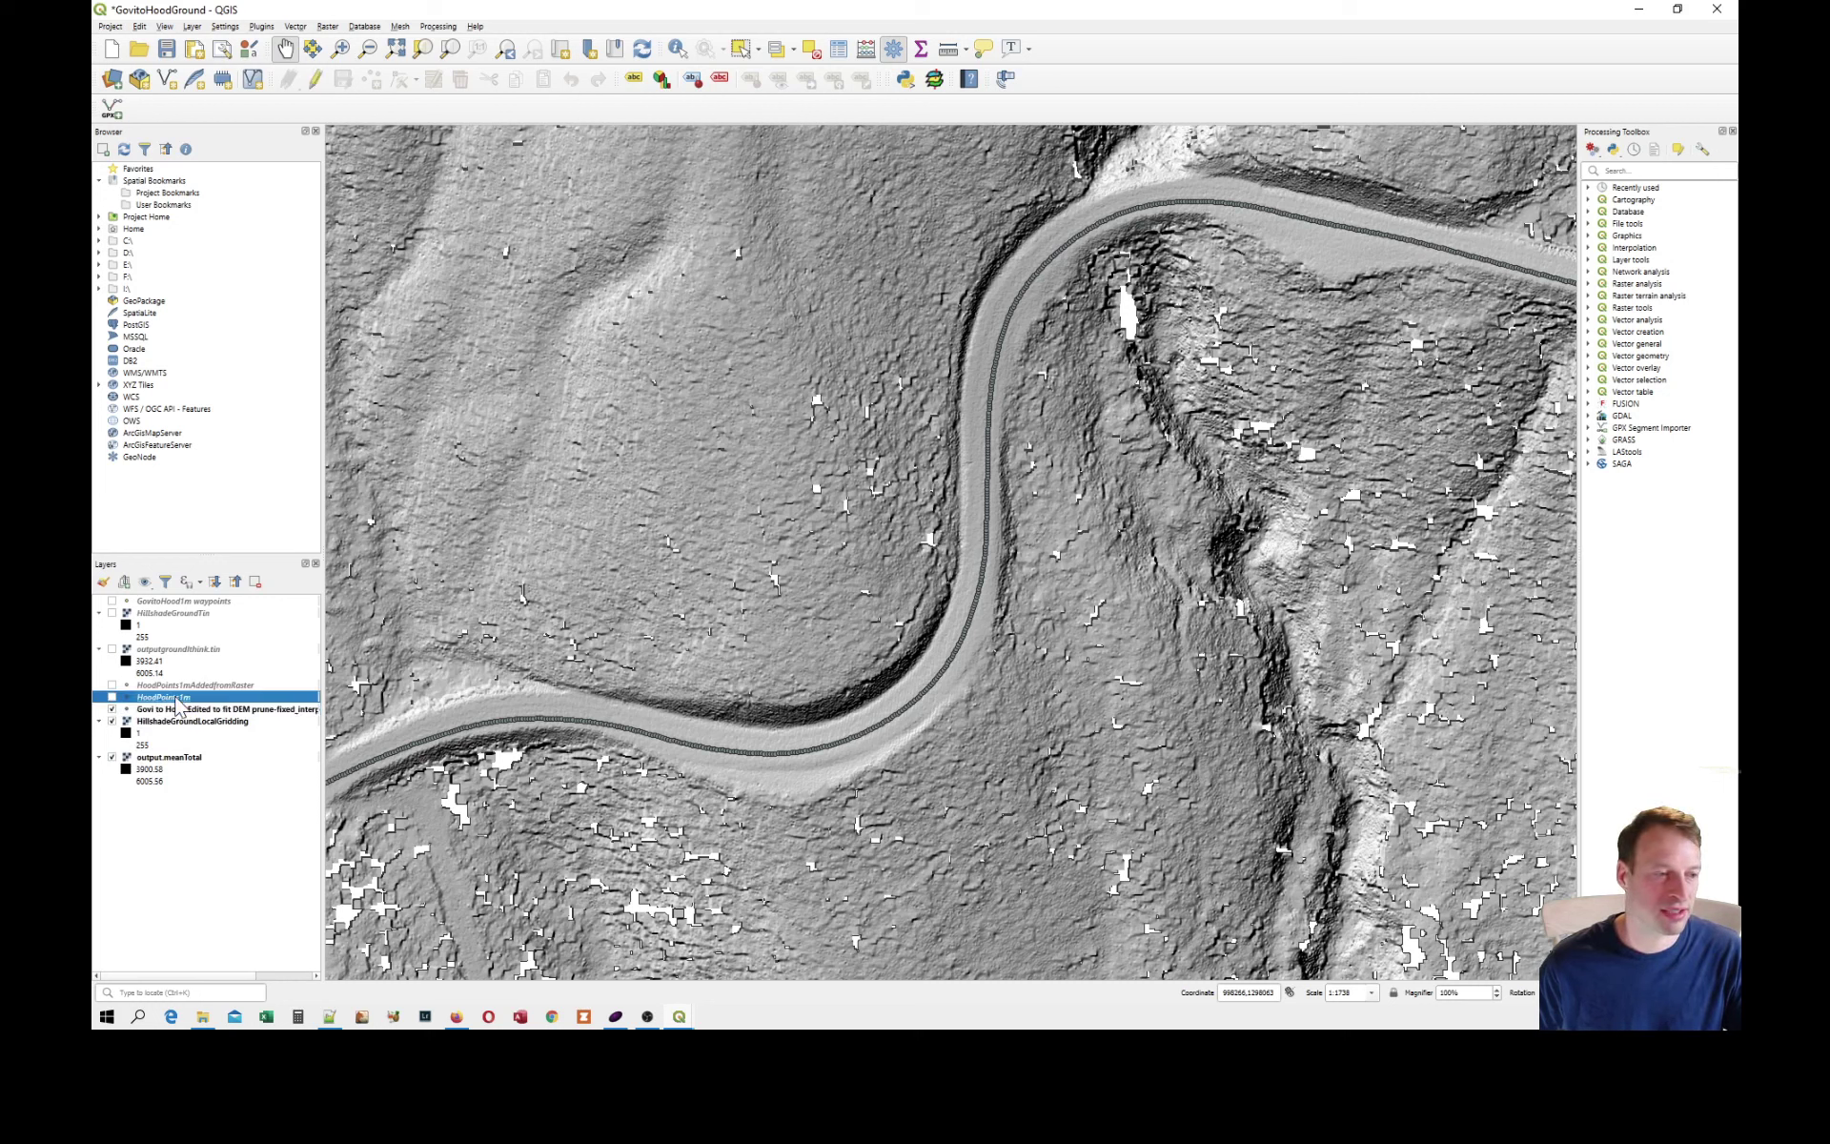
{"action": "left_click", "coordinate": [111, 698]}
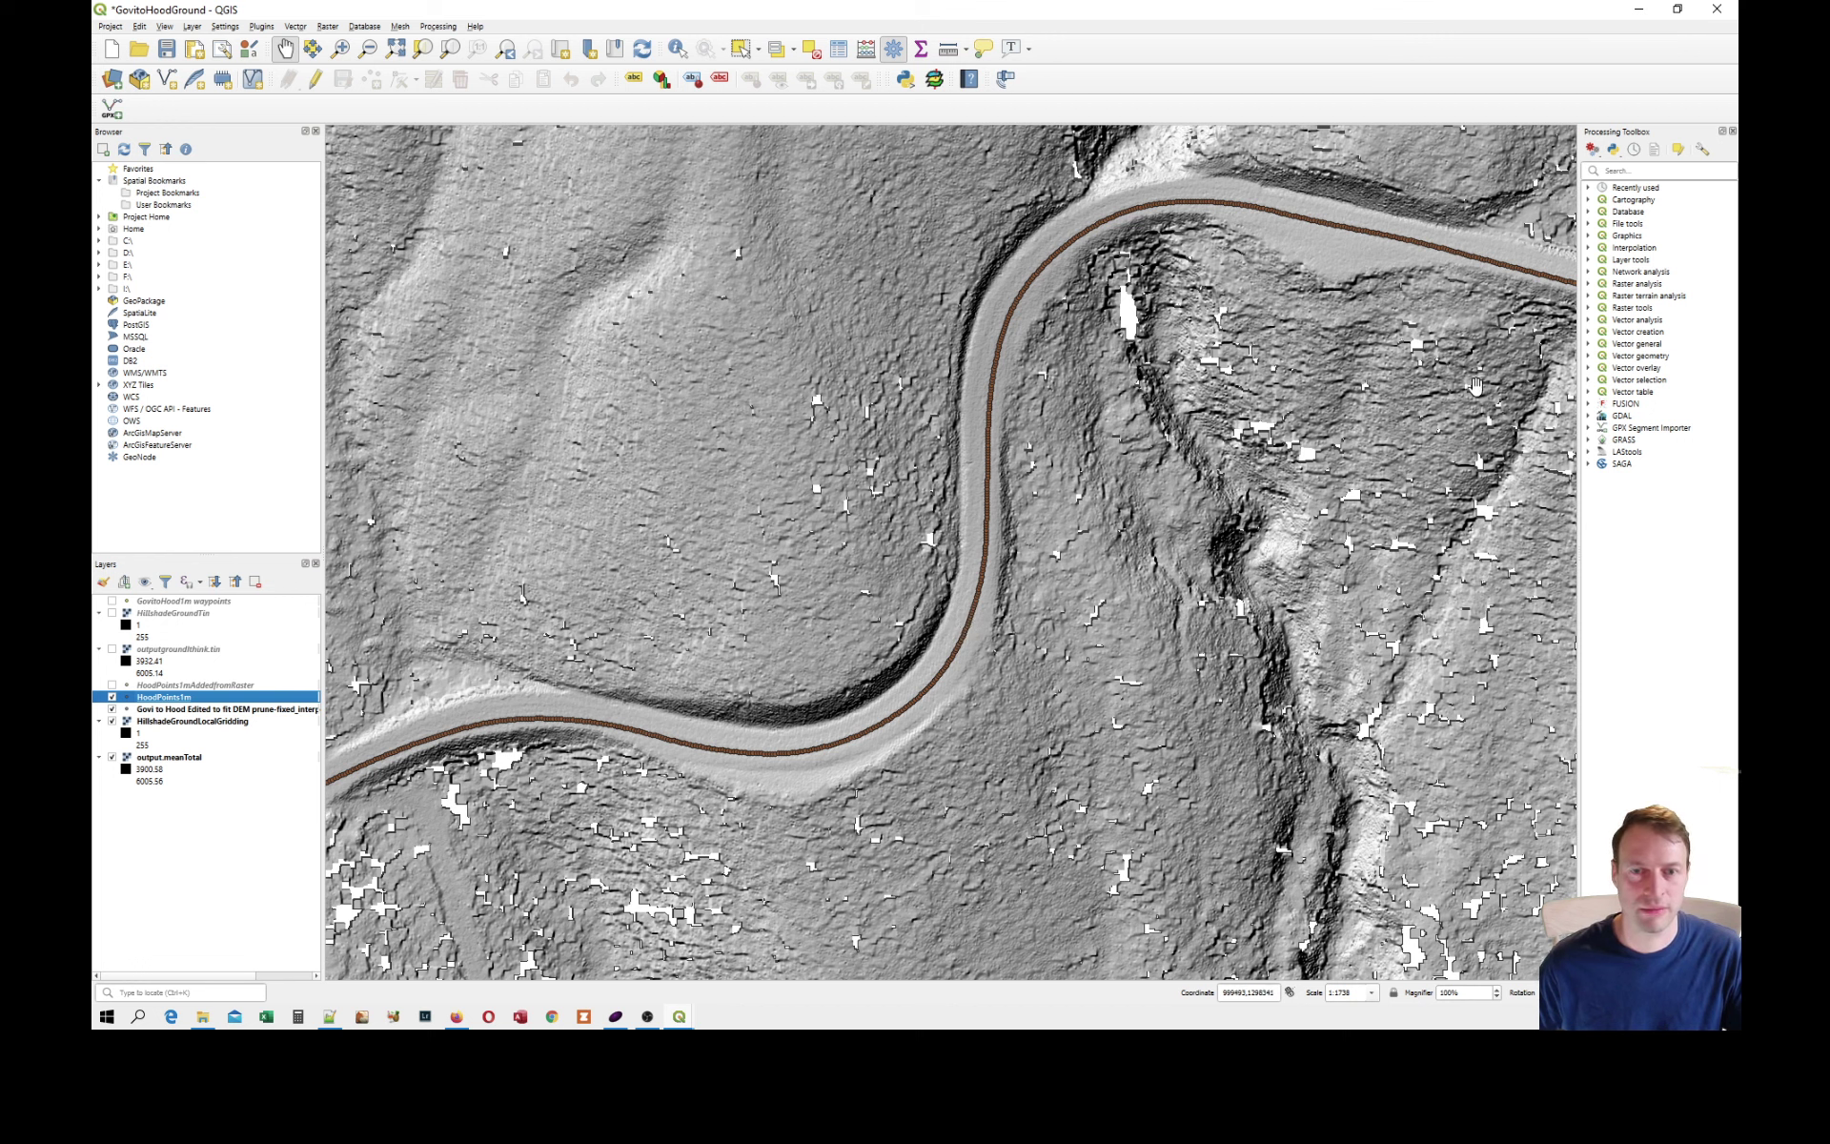
Search the processing tools for "add ra", and open Add Raster Values to Points with HoodPoints1m as the points layer.
{"action": "left_click", "coordinate": [1632, 170]}
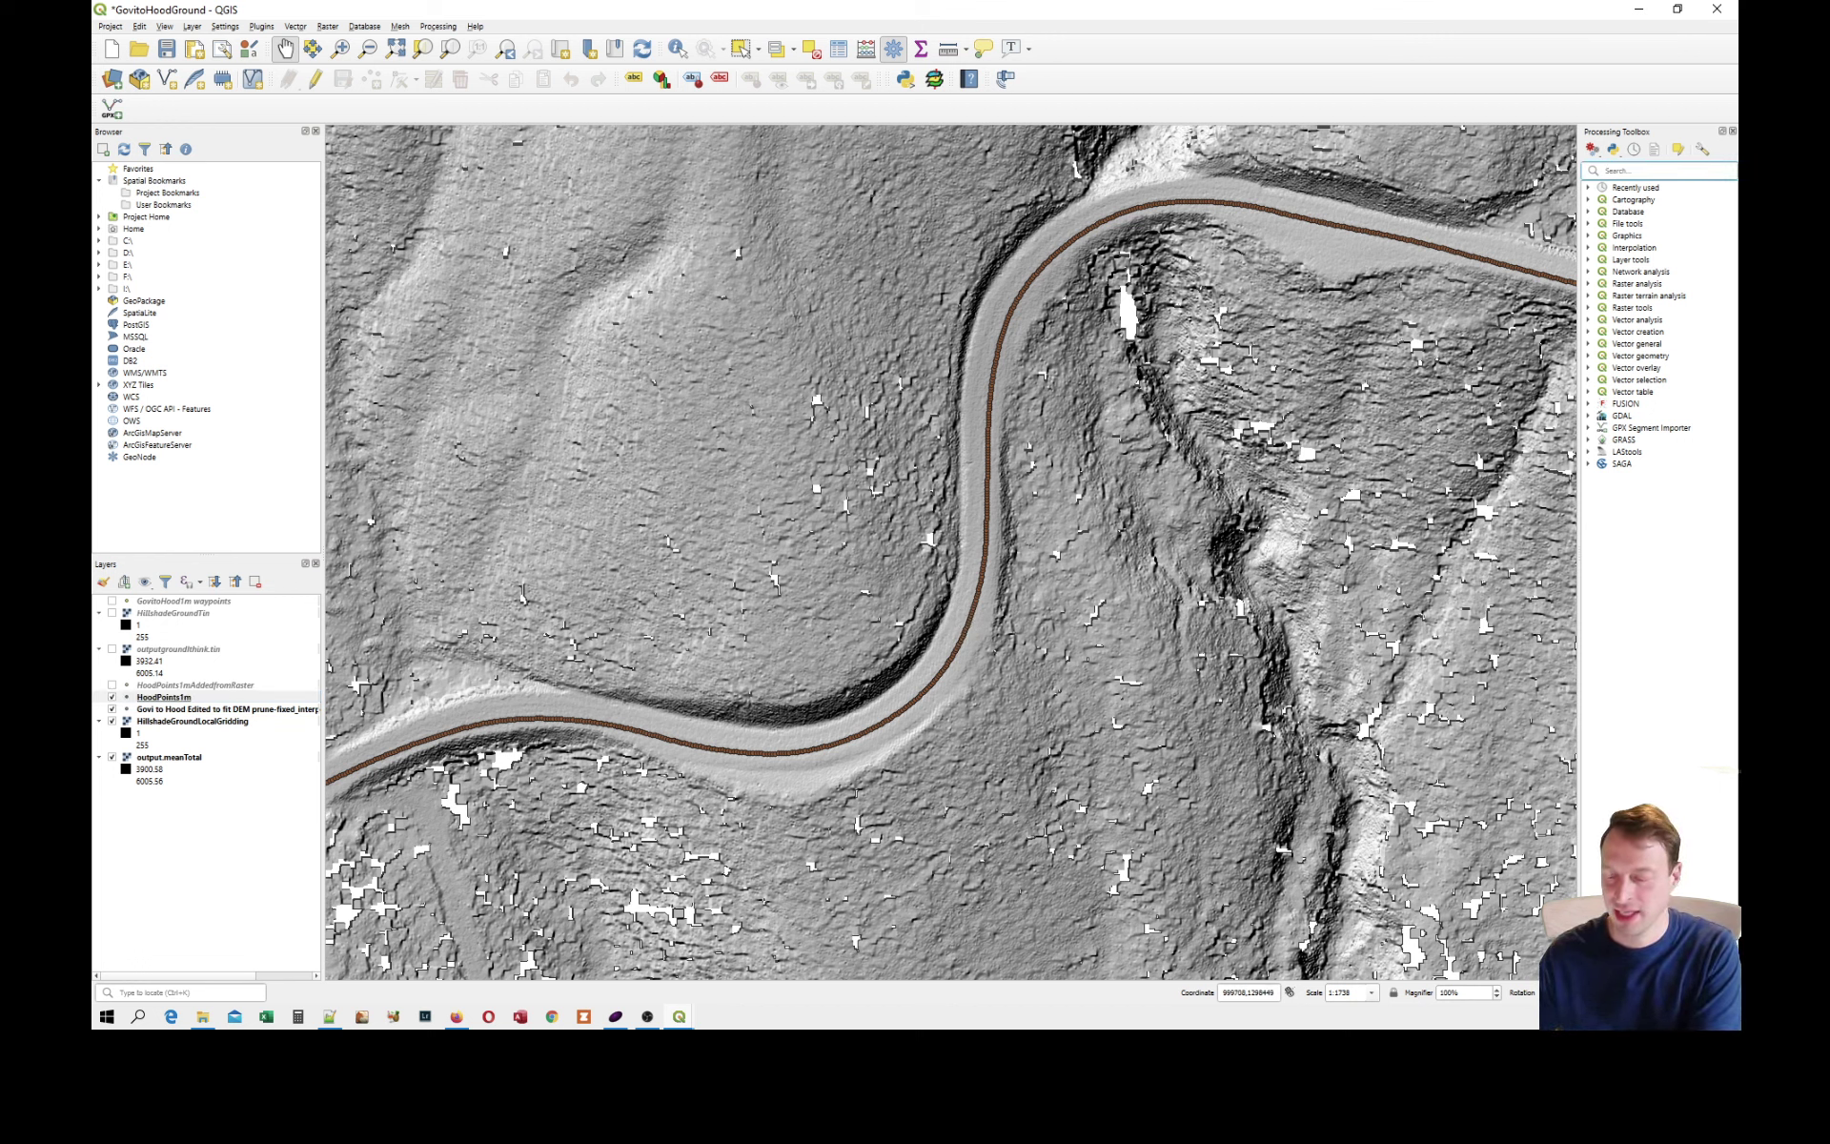
{"action": "type", "text": "add ra"}
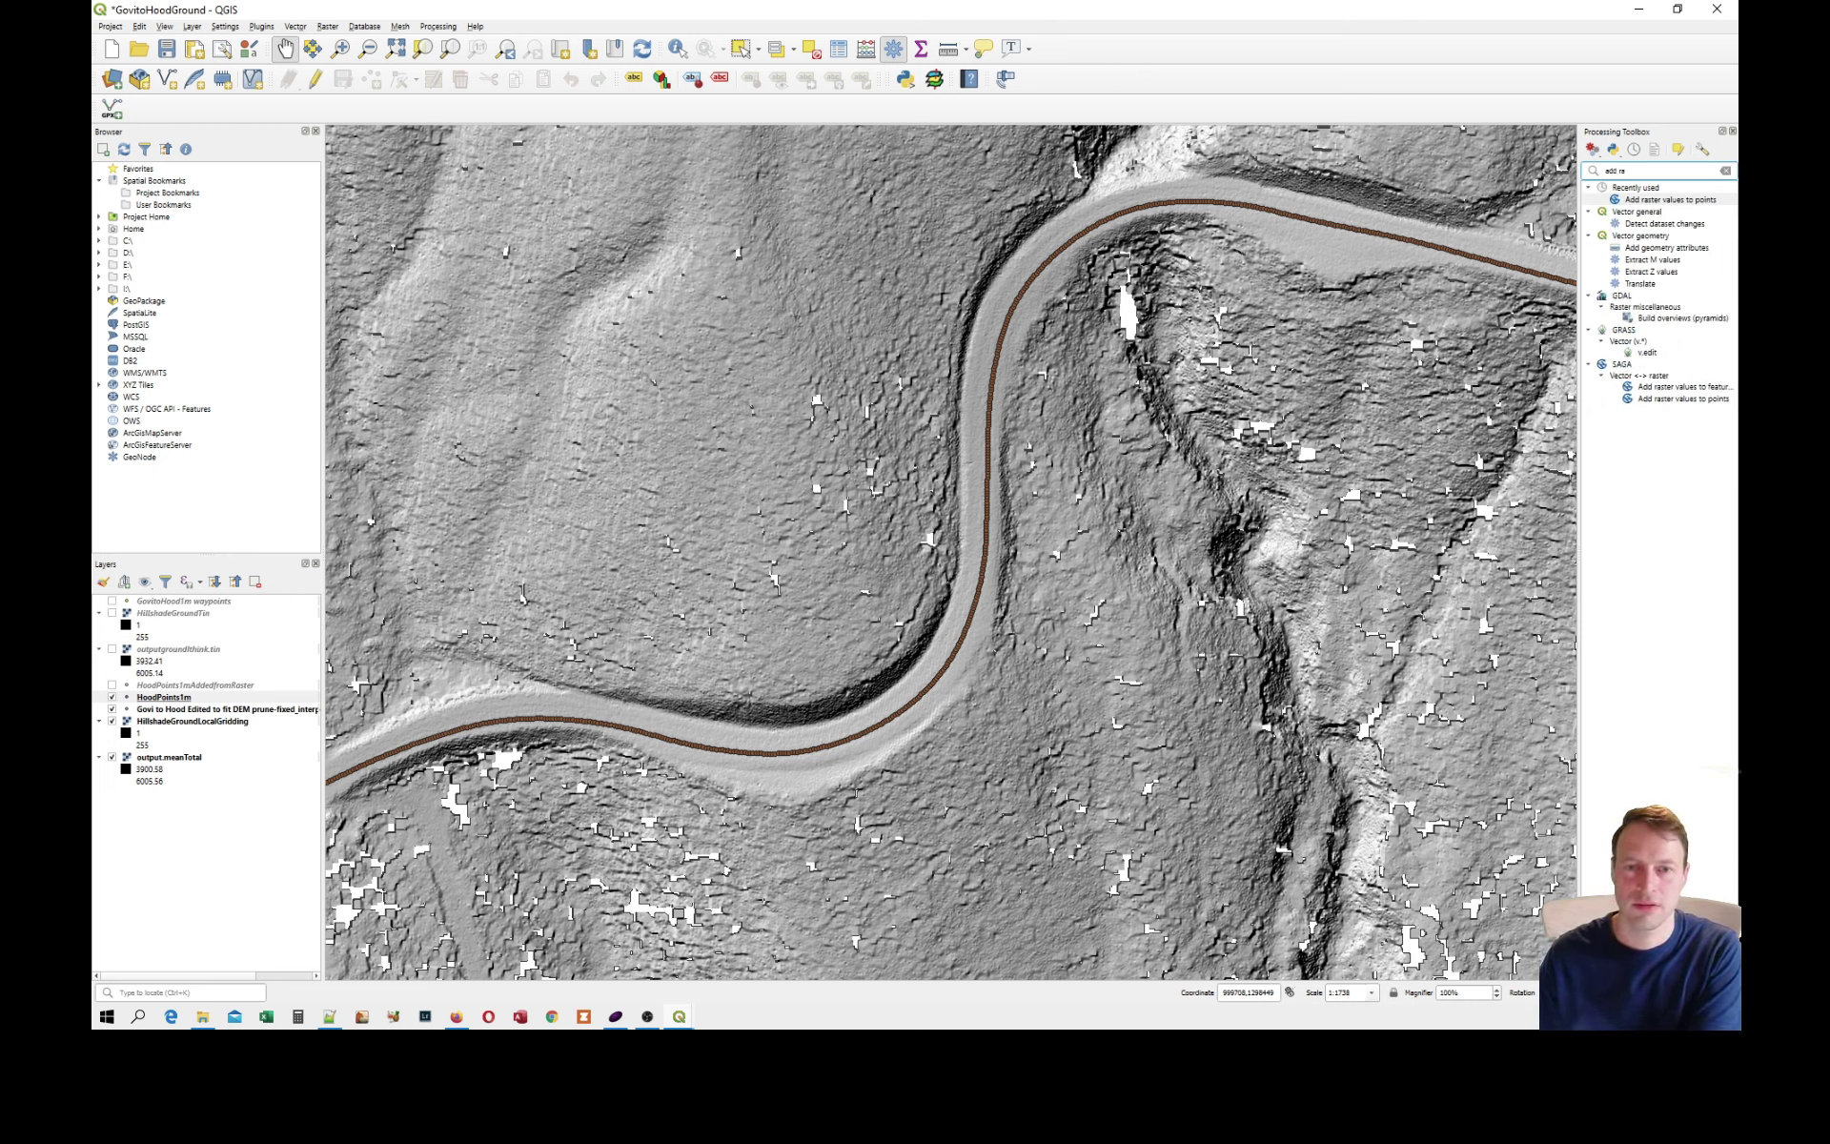
{"action": "double_click", "coordinate": [1670, 200]}
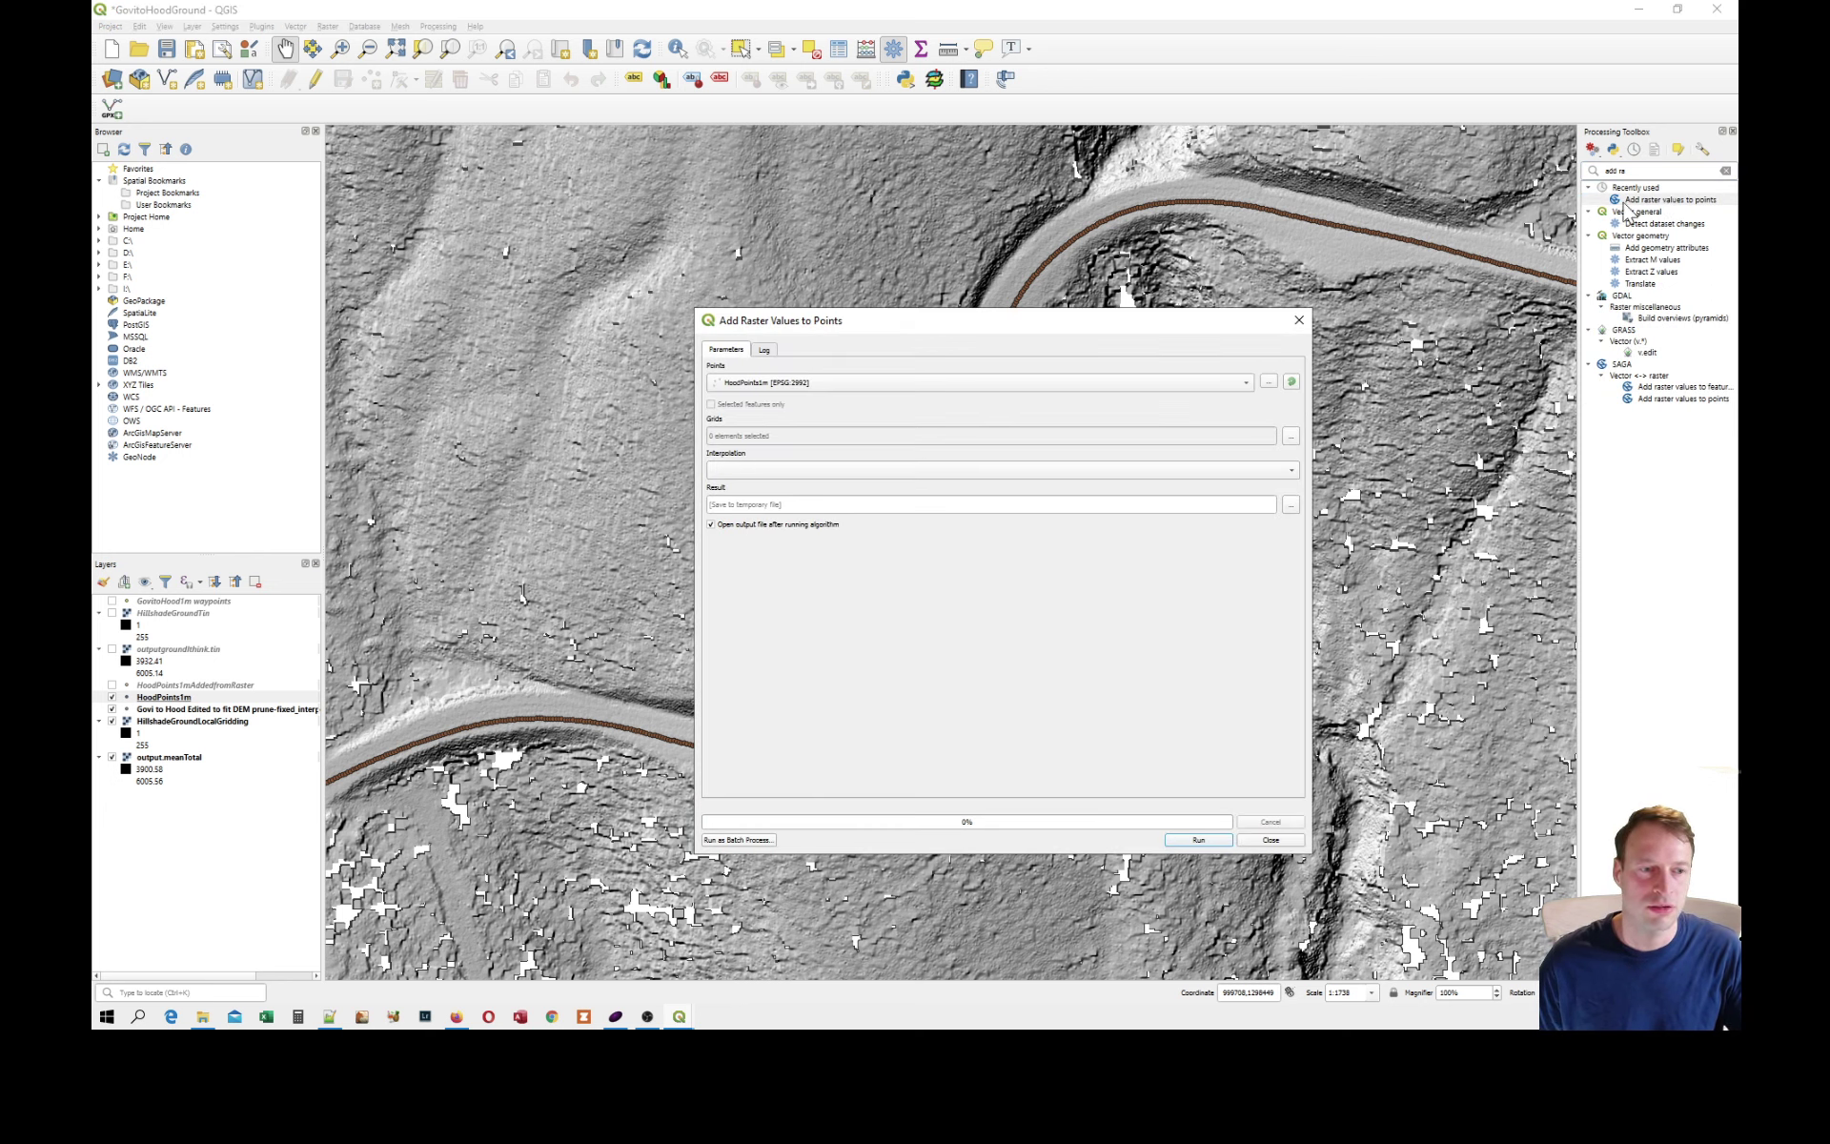
{"action": "left_click", "coordinate": [799, 384]}
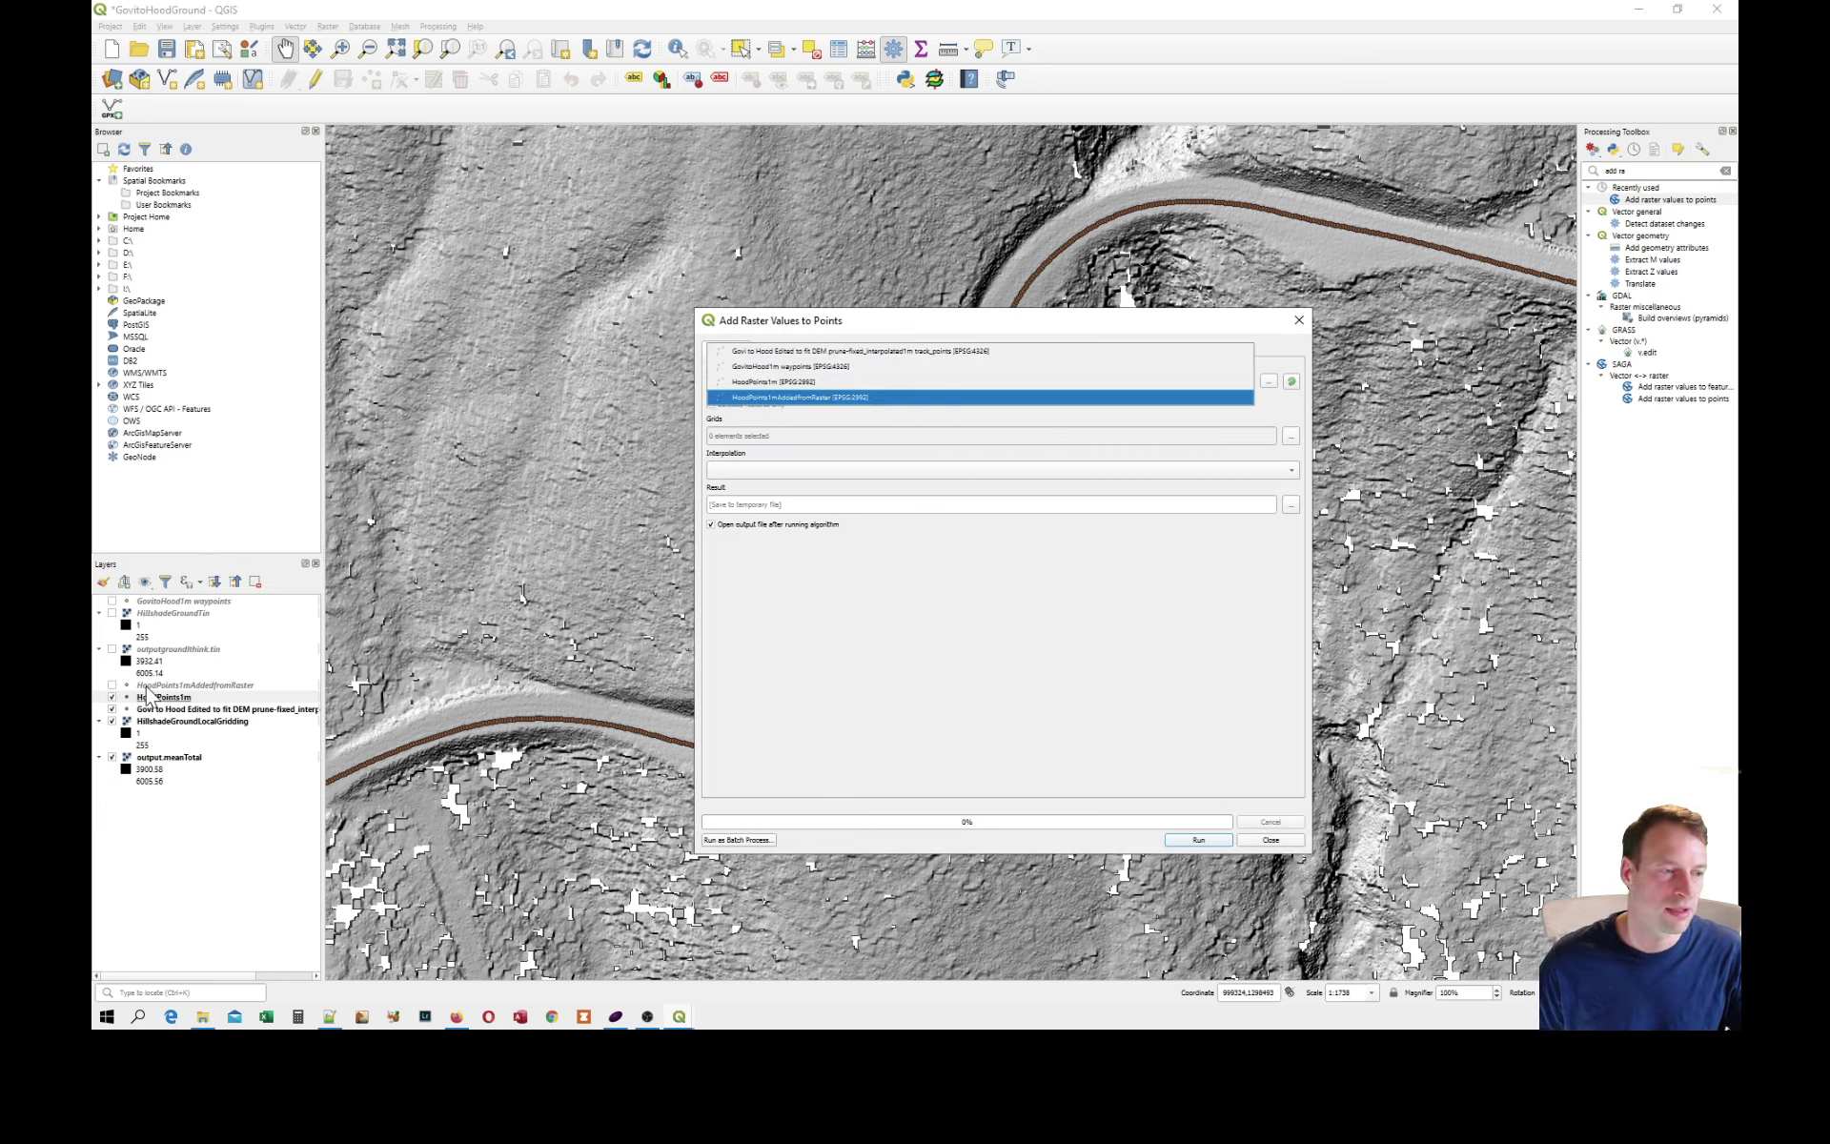
{"action": "left_click", "coordinate": [784, 378]}
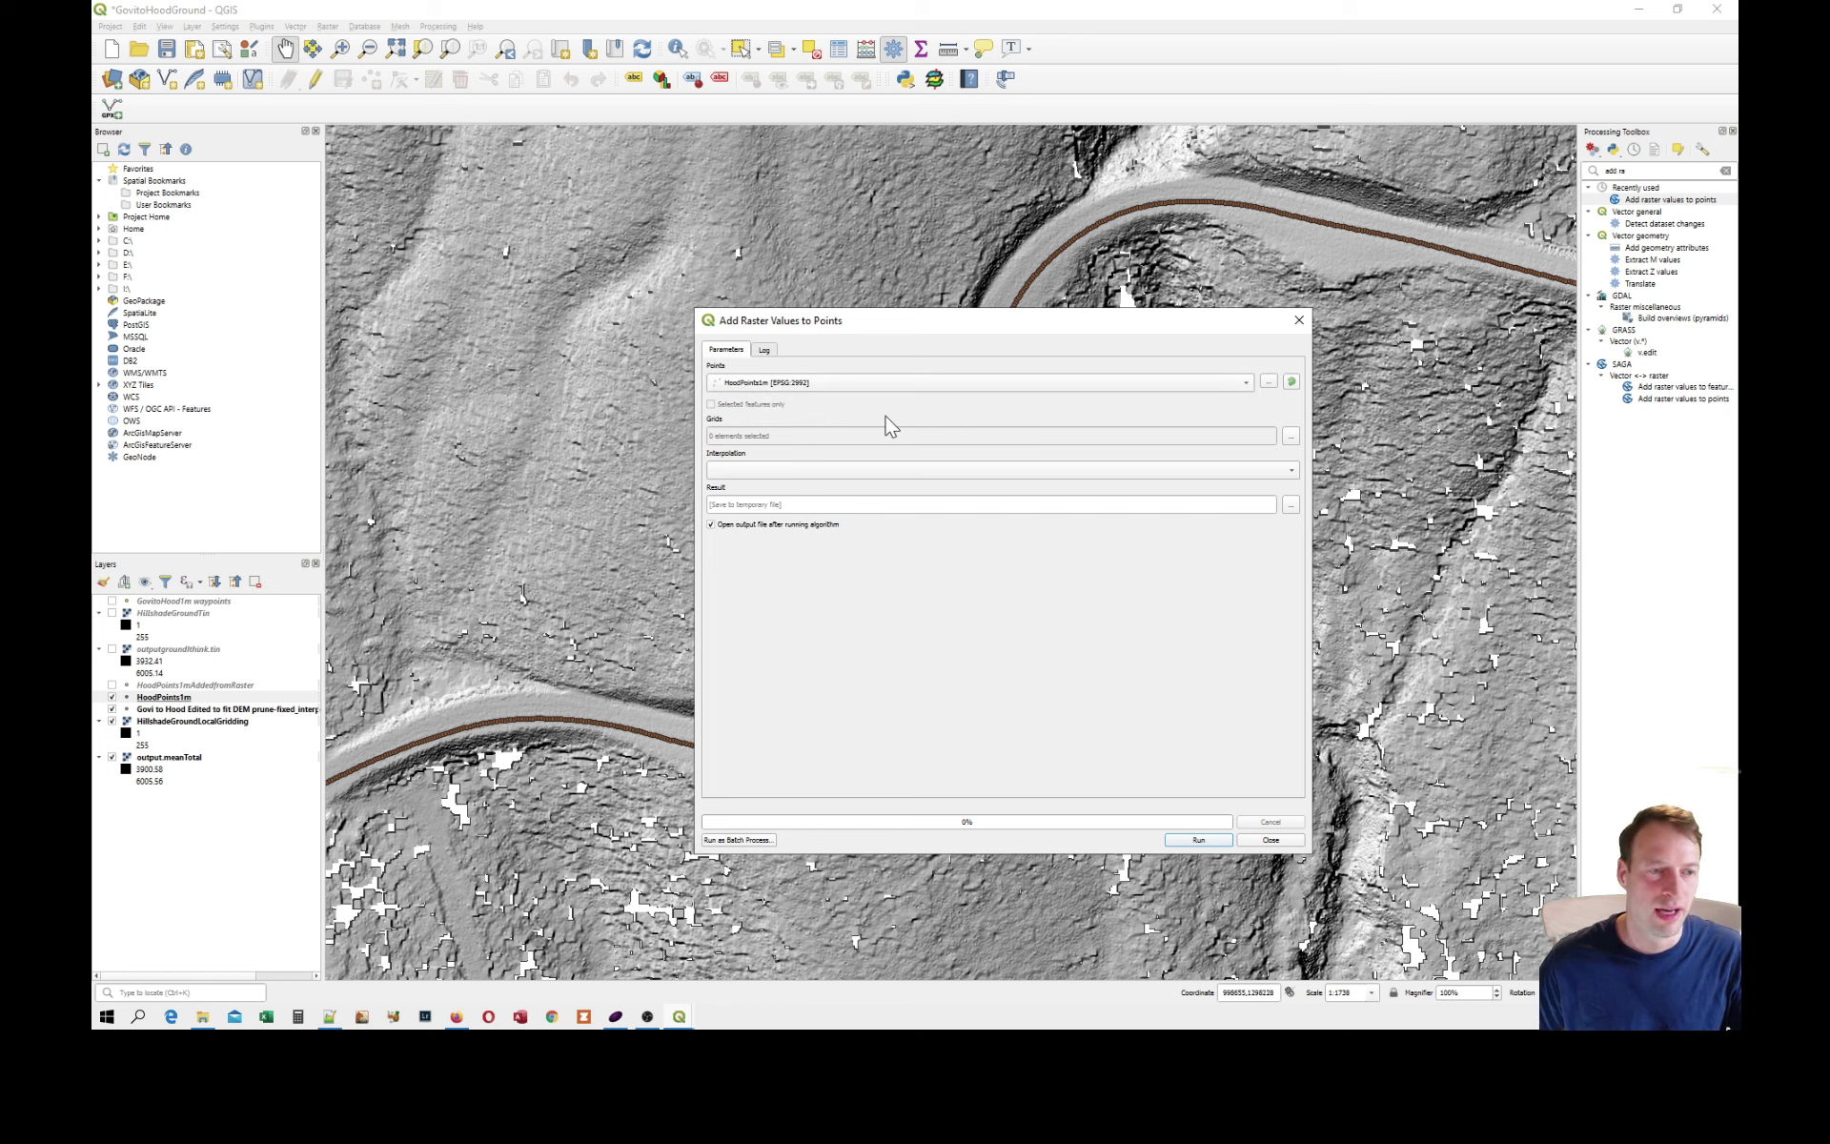
Select HillshadeGroundLocalGridding as the grid to sample in Add Raster Values to Points.
{"action": "left_click", "coordinate": [1289, 437]}
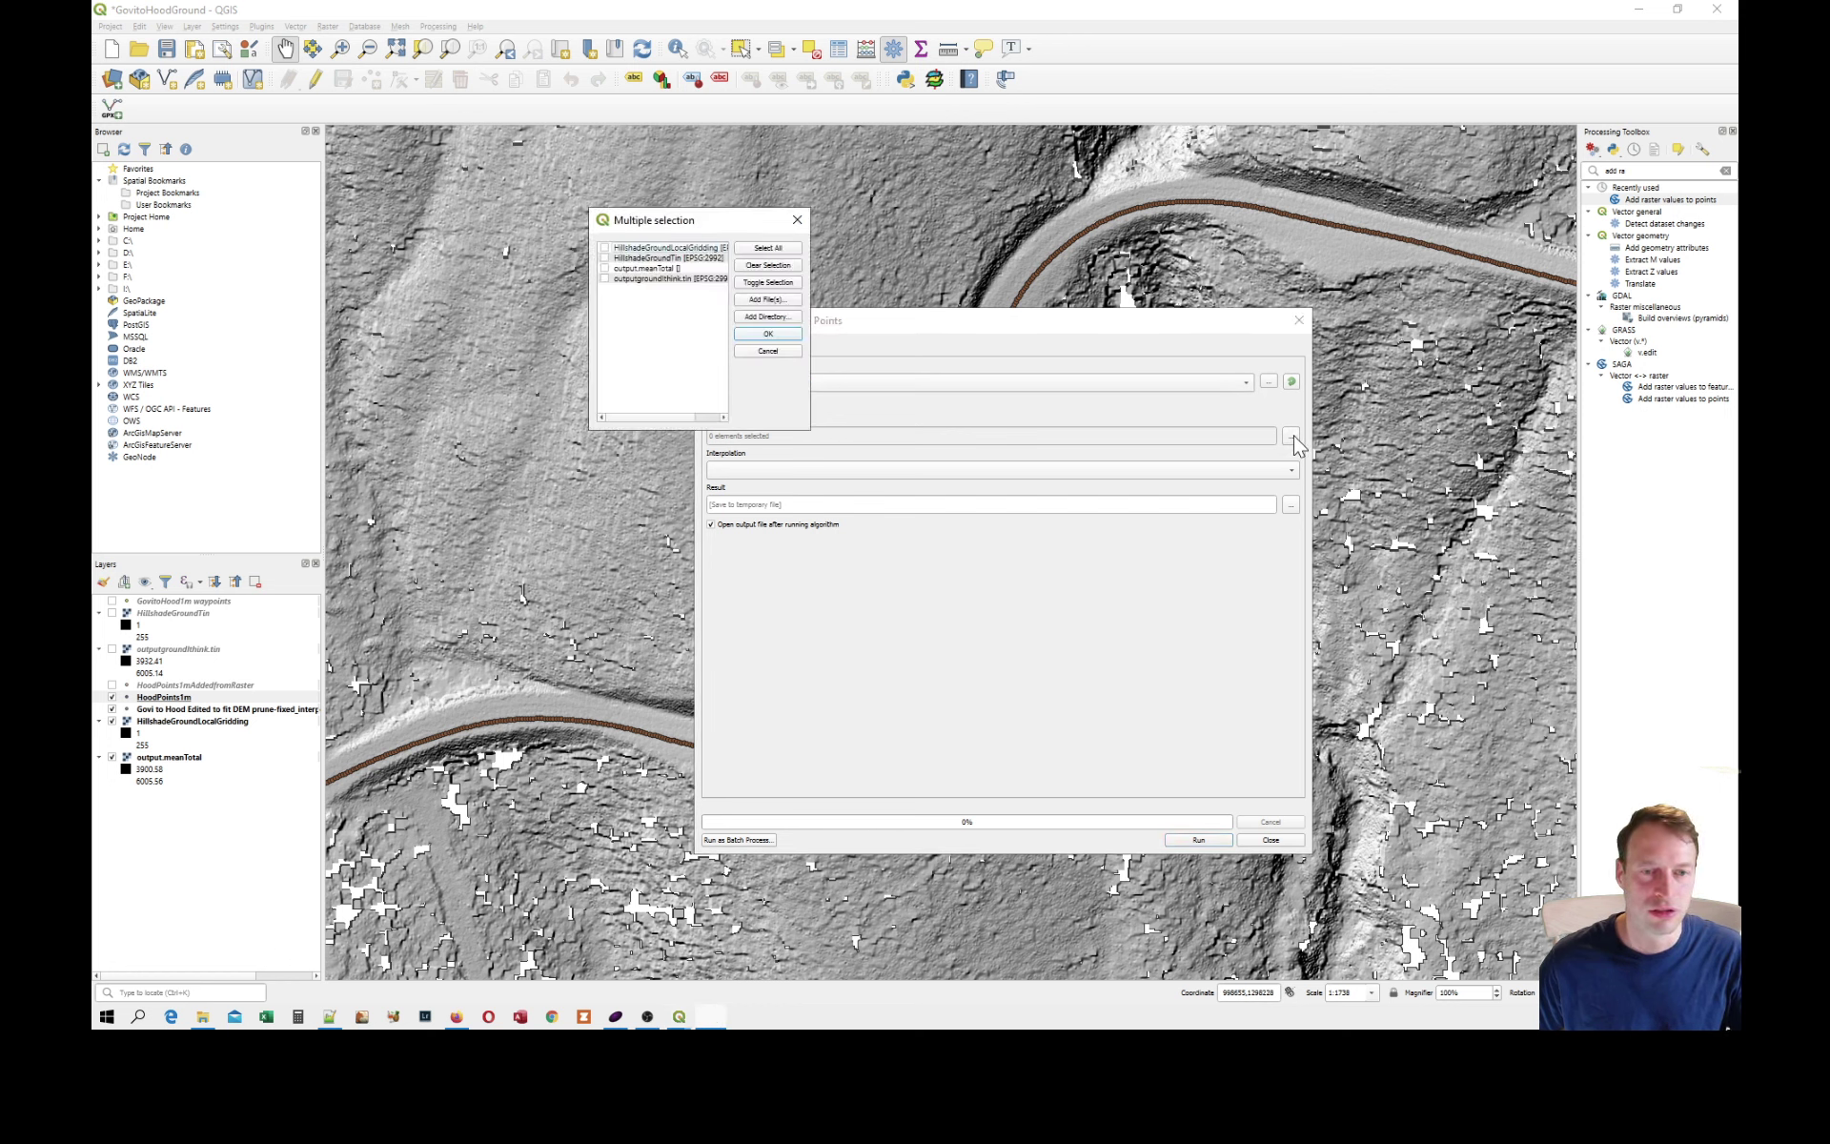
{"action": "left_click", "coordinate": [637, 280]}
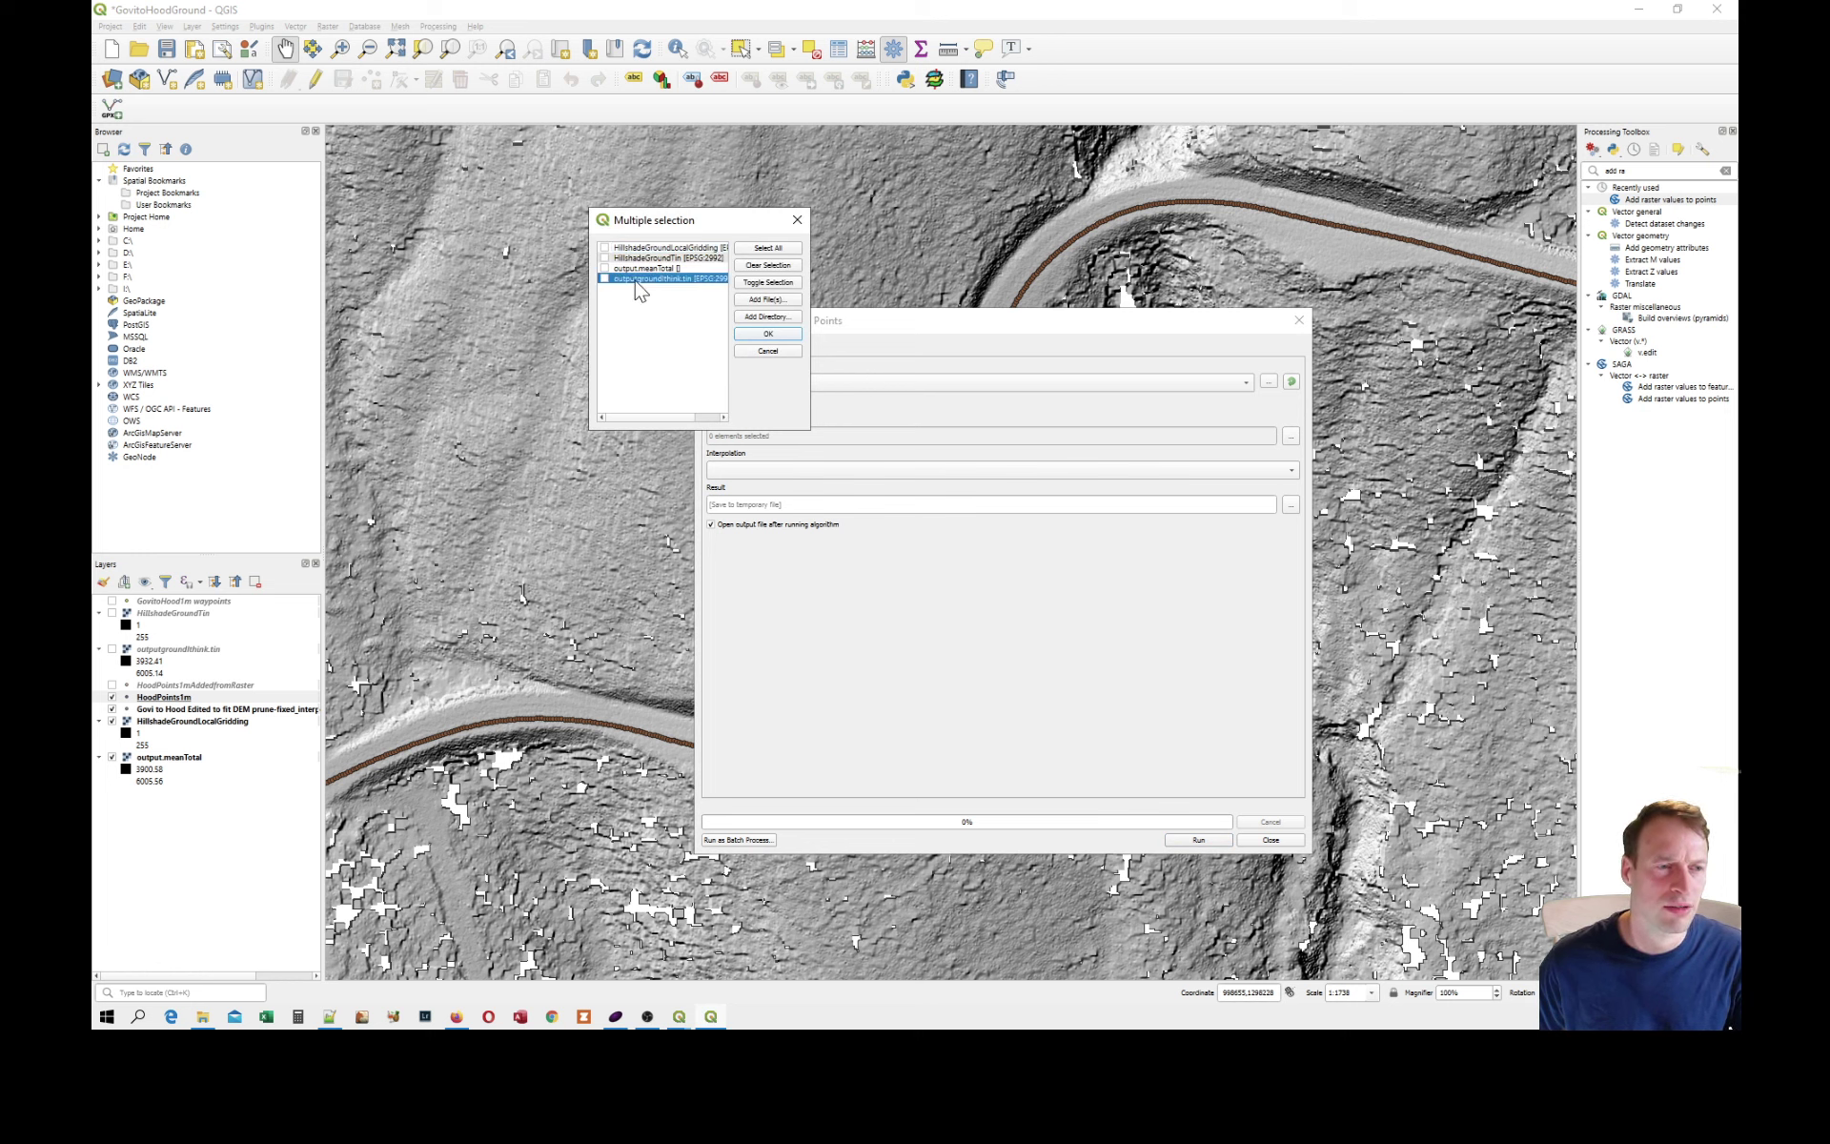
{"action": "left_click", "coordinate": [645, 260]}
{"action": "left_click", "coordinate": [650, 248]}
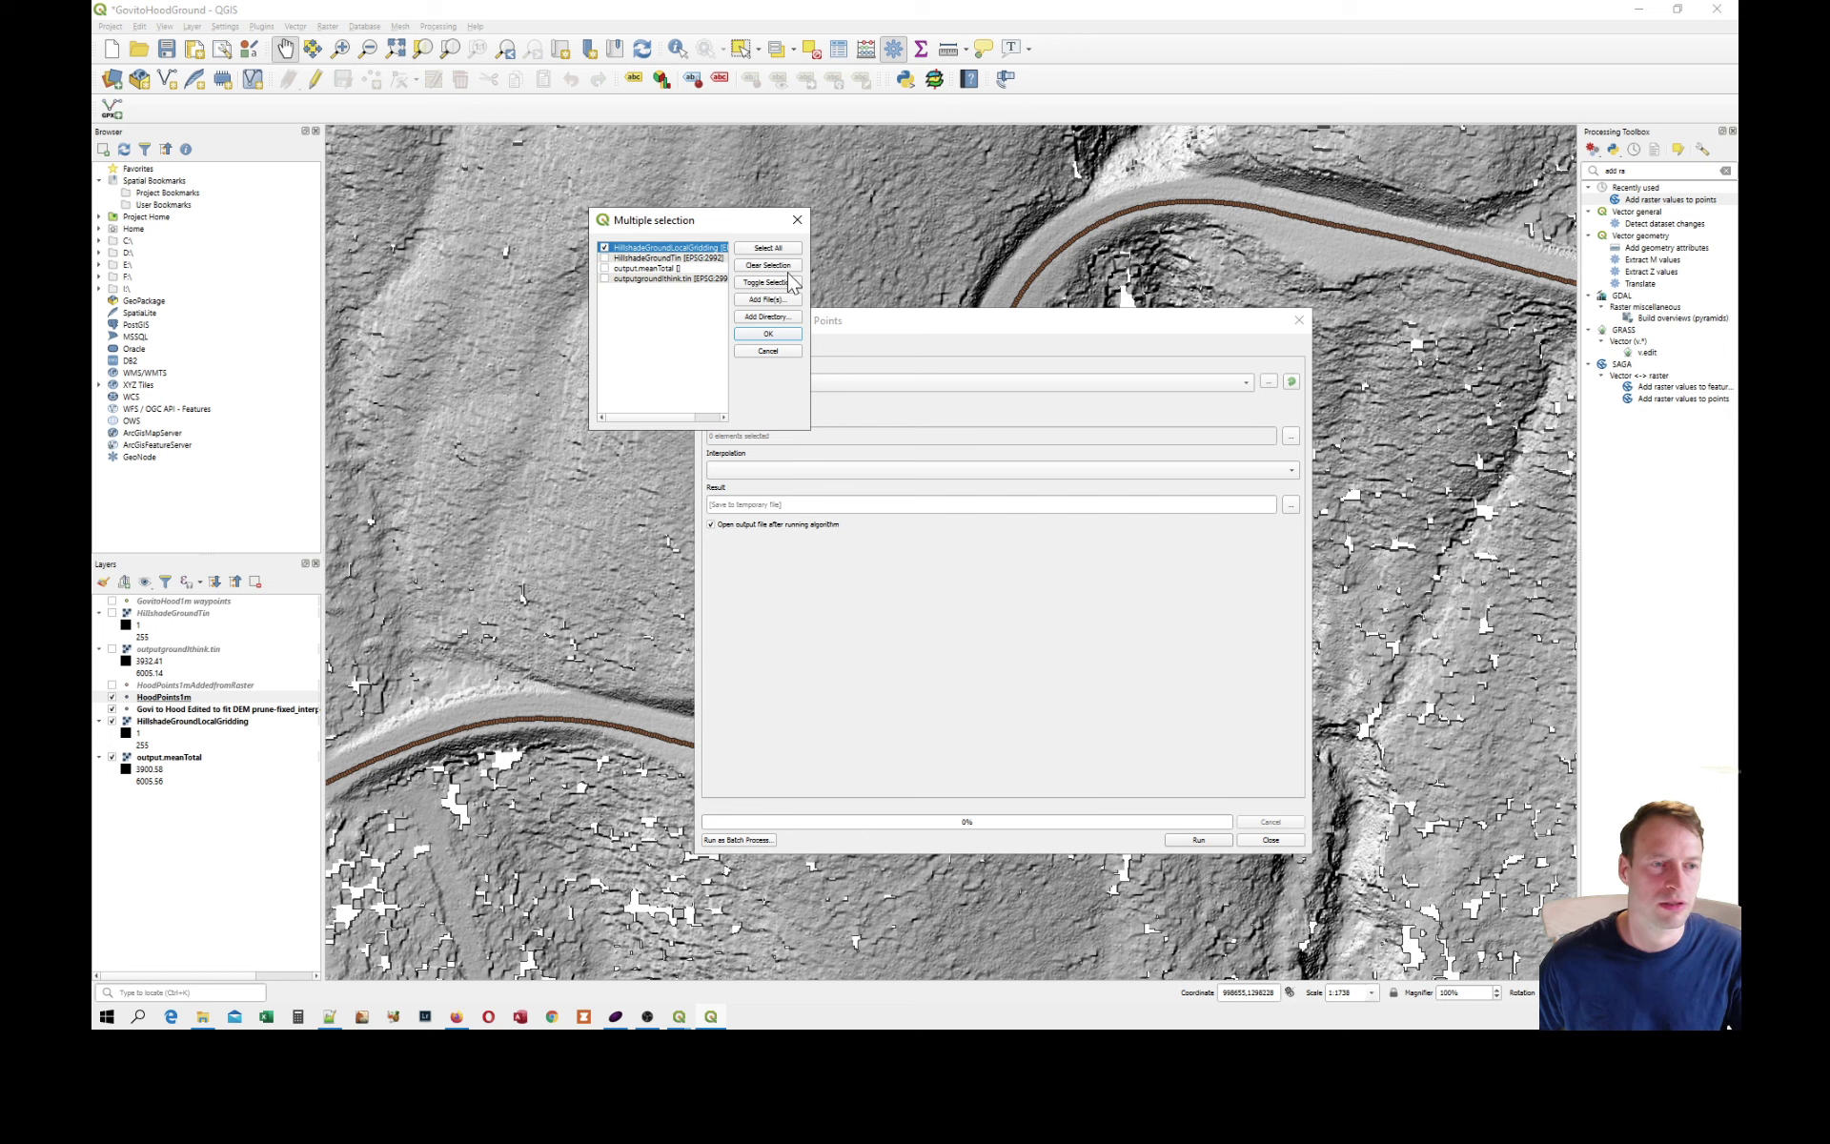
{"action": "left_click", "coordinate": [780, 336]}
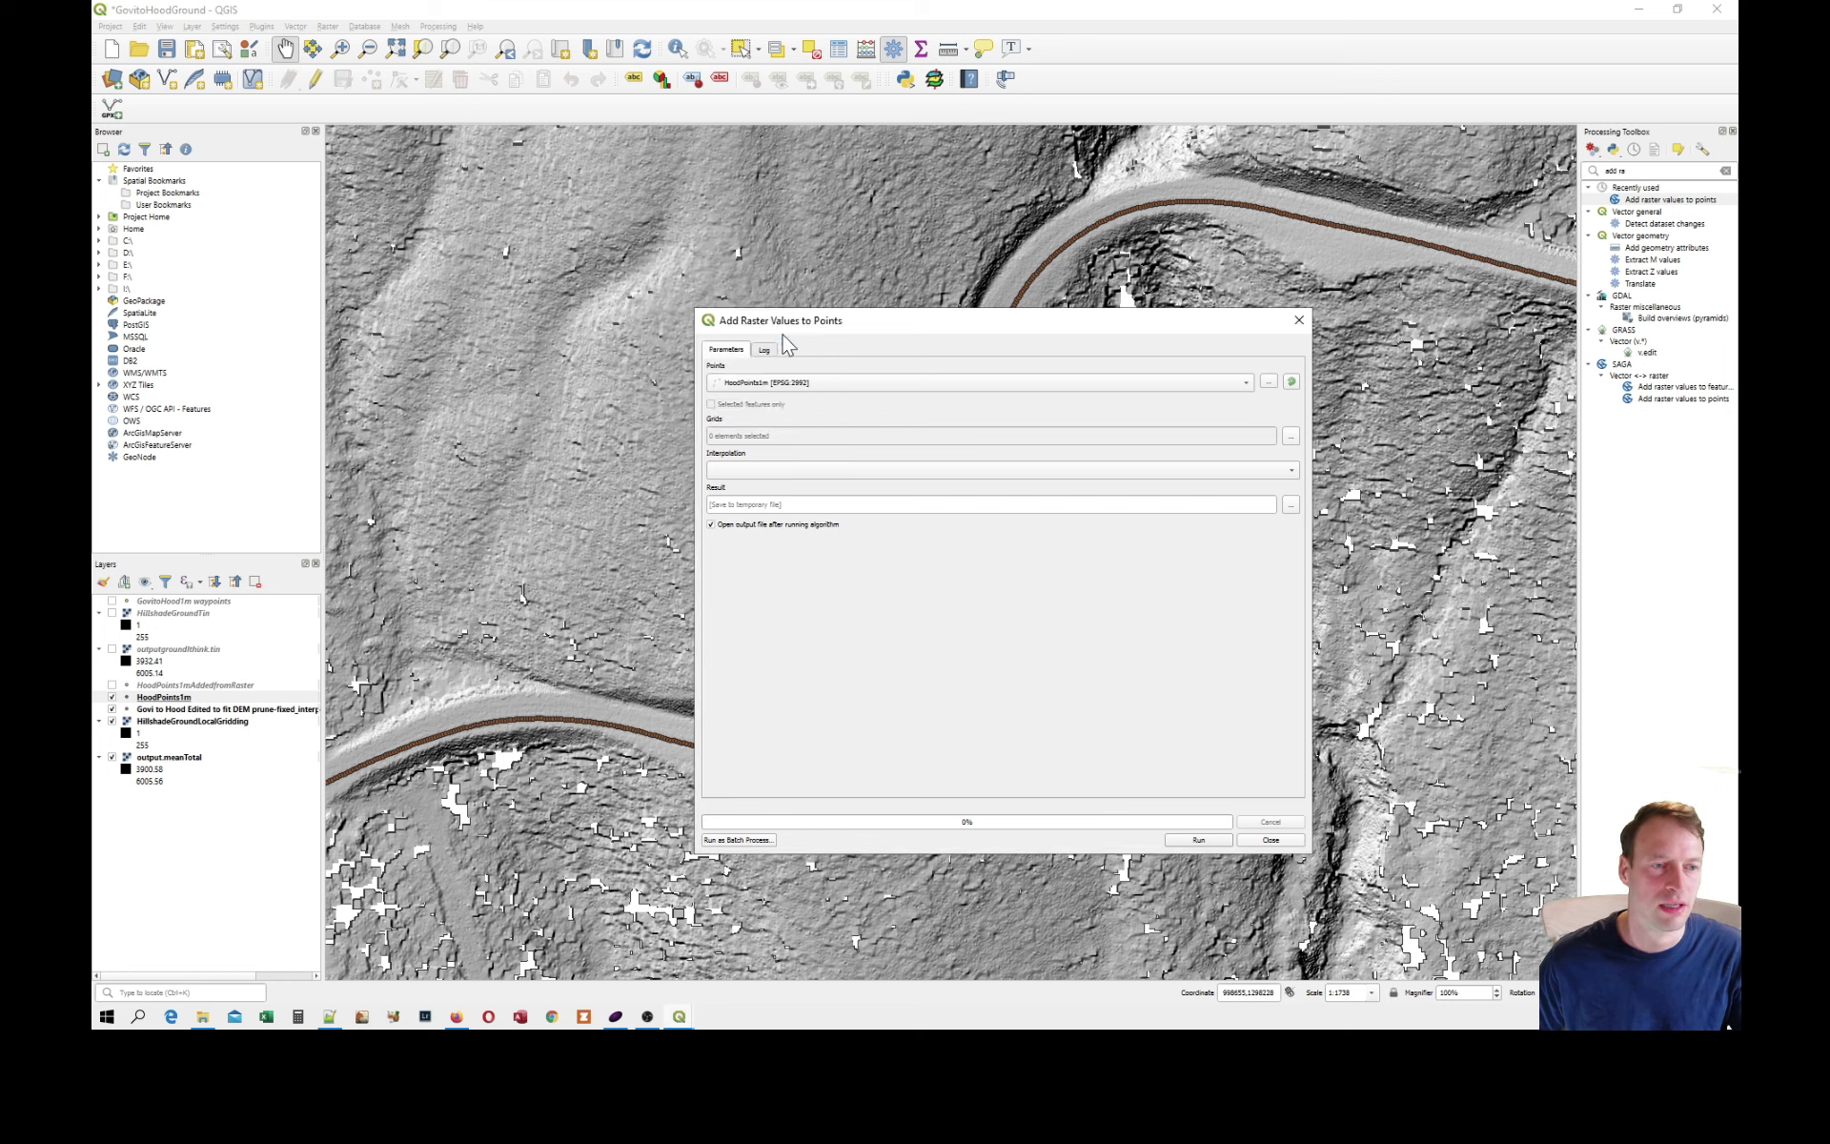
Set bilinear interpolation and HoodPoints1mAddedfromRaster.shp as the result file, replacing the existing one, and close the tool without running it.
{"action": "left_click", "coordinate": [887, 471]}
{"action": "left_click", "coordinate": [770, 486]}
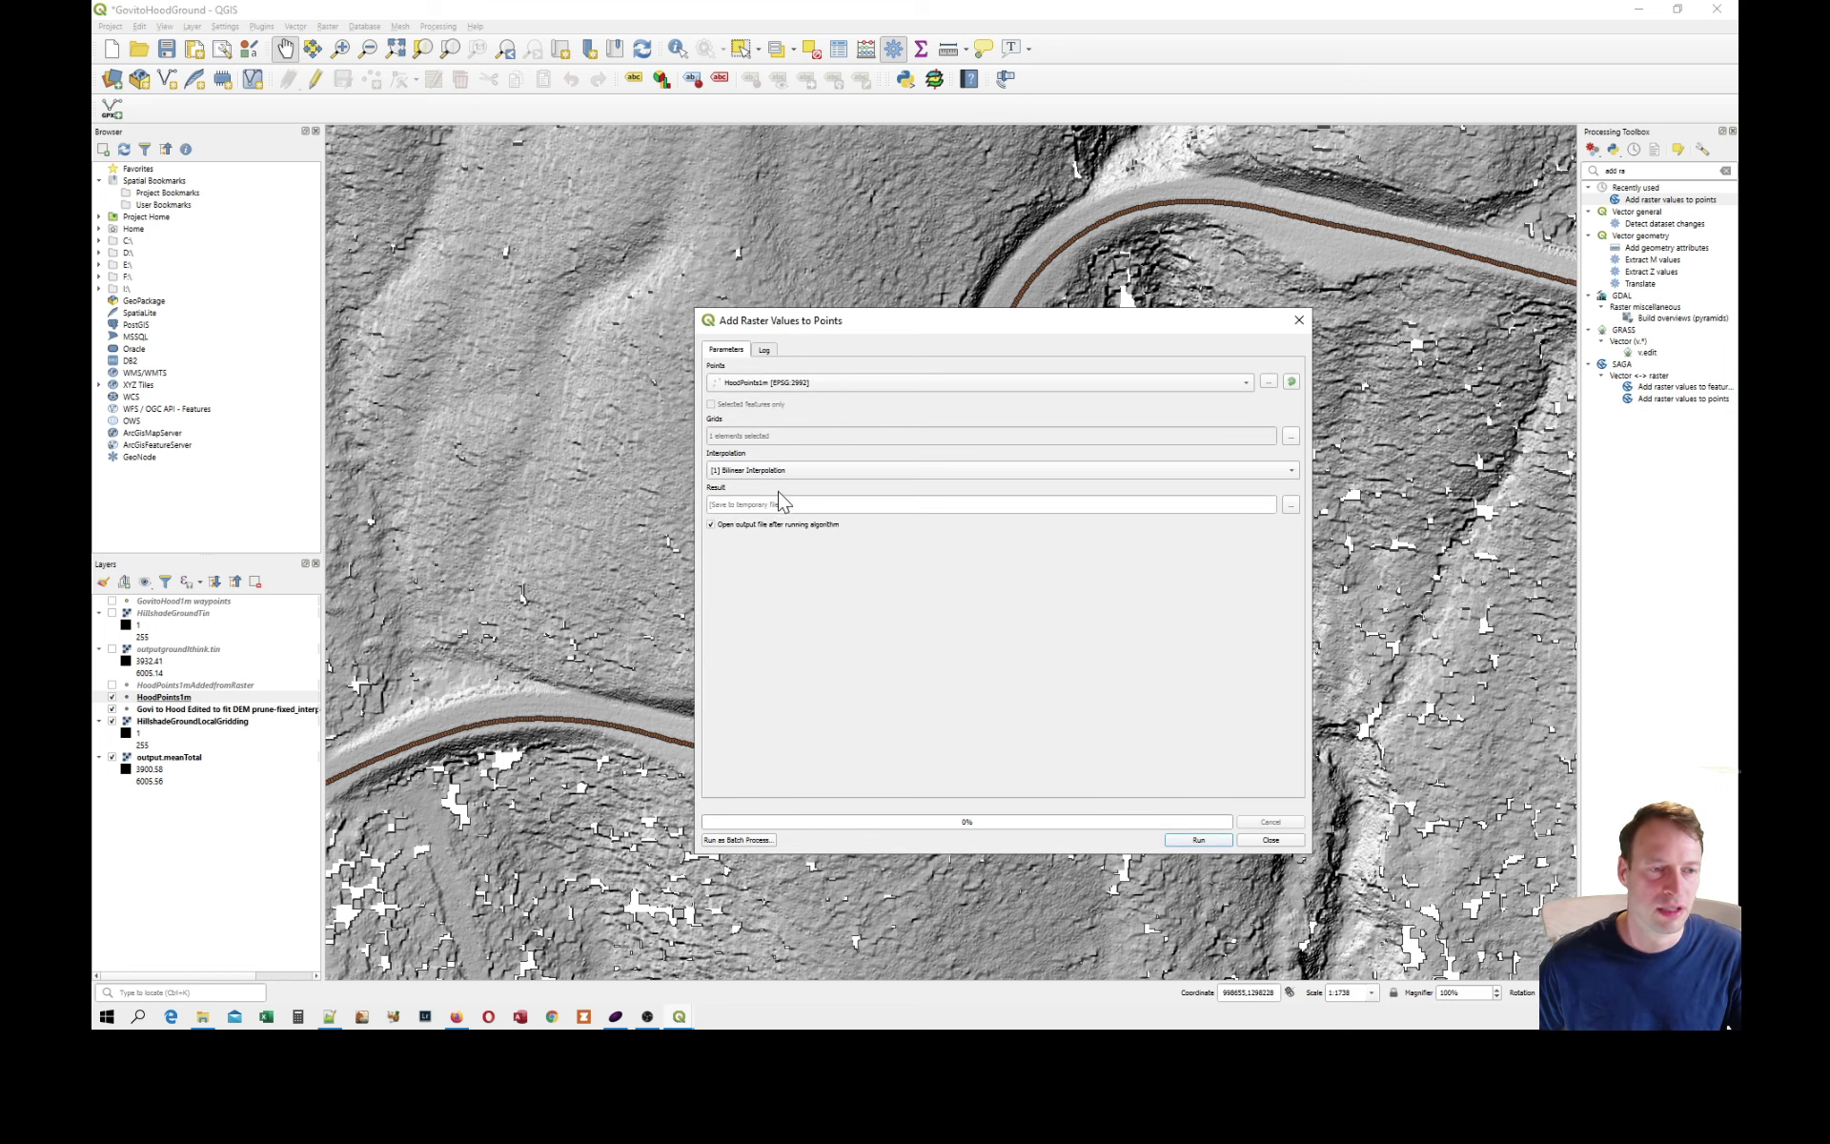
{"action": "left_click", "coordinate": [1291, 505]}
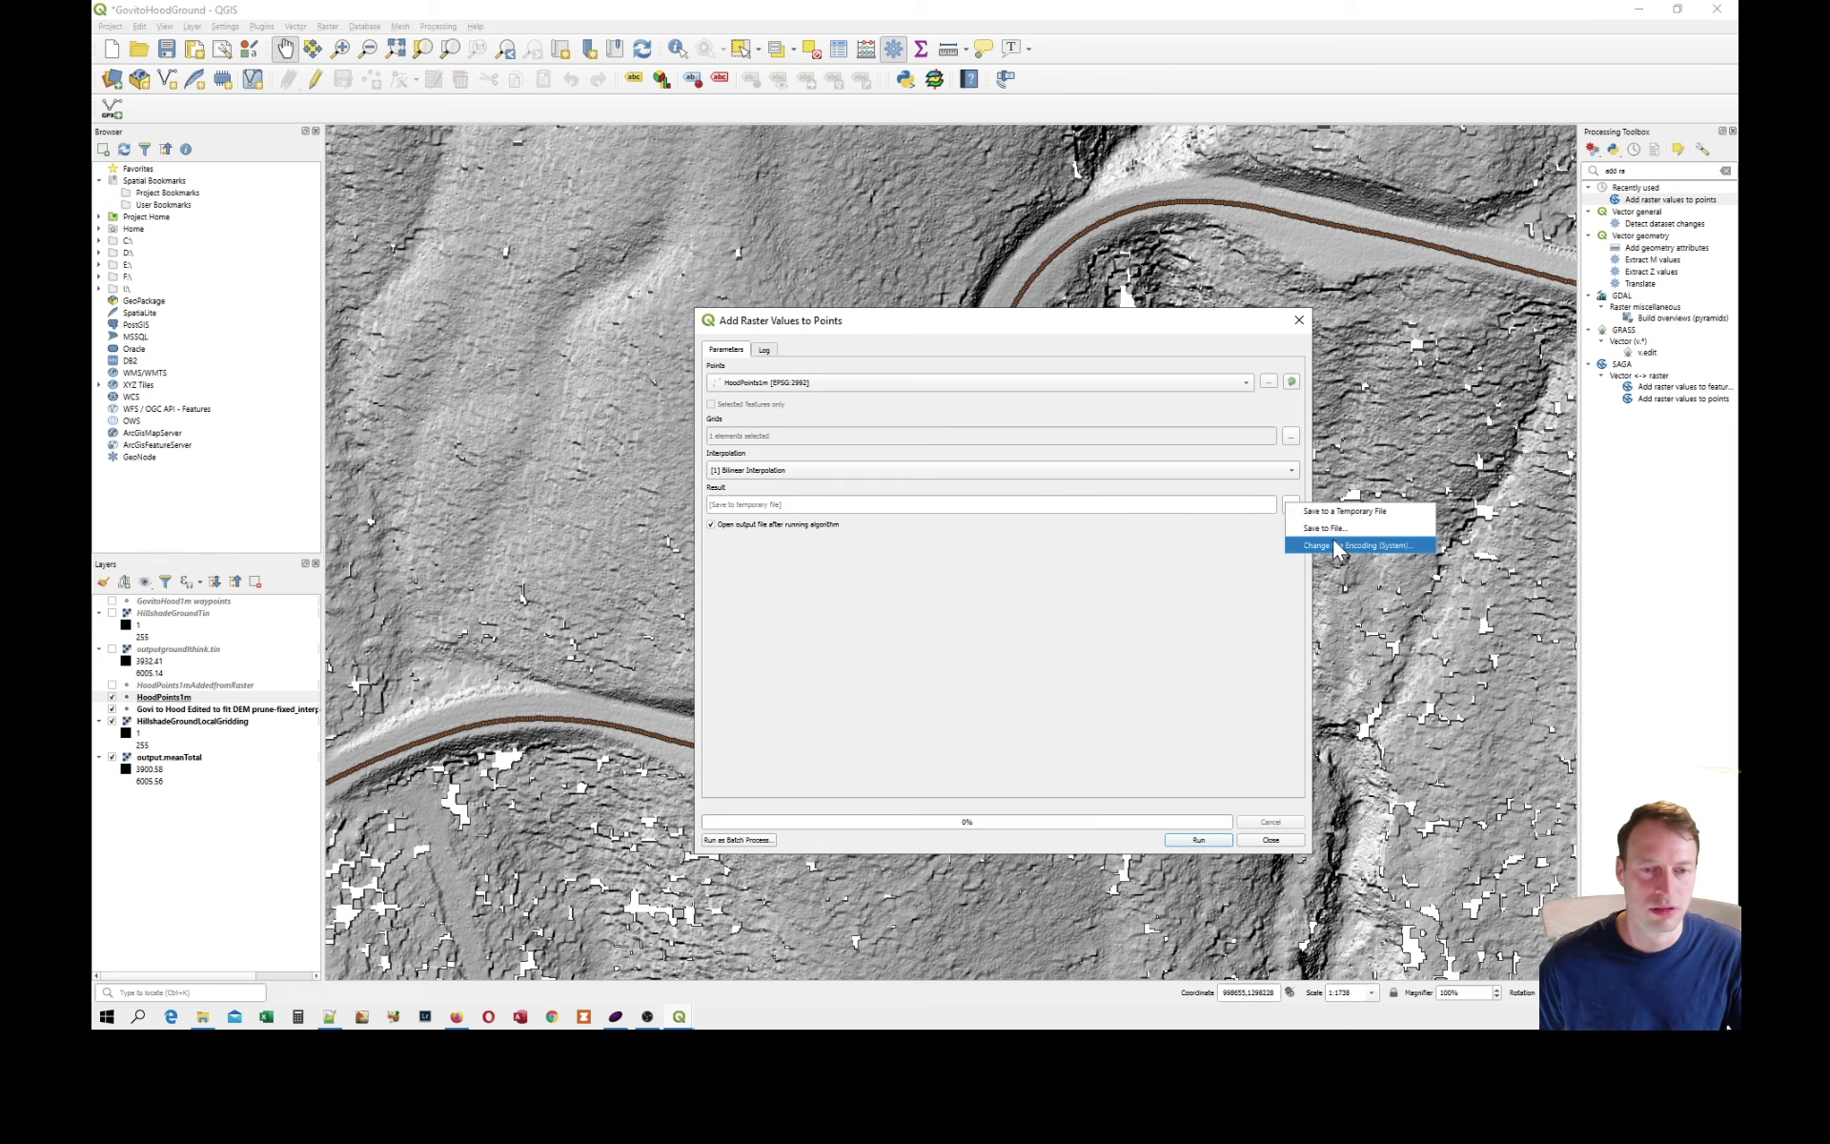
{"action": "left_click", "coordinate": [1327, 530]}
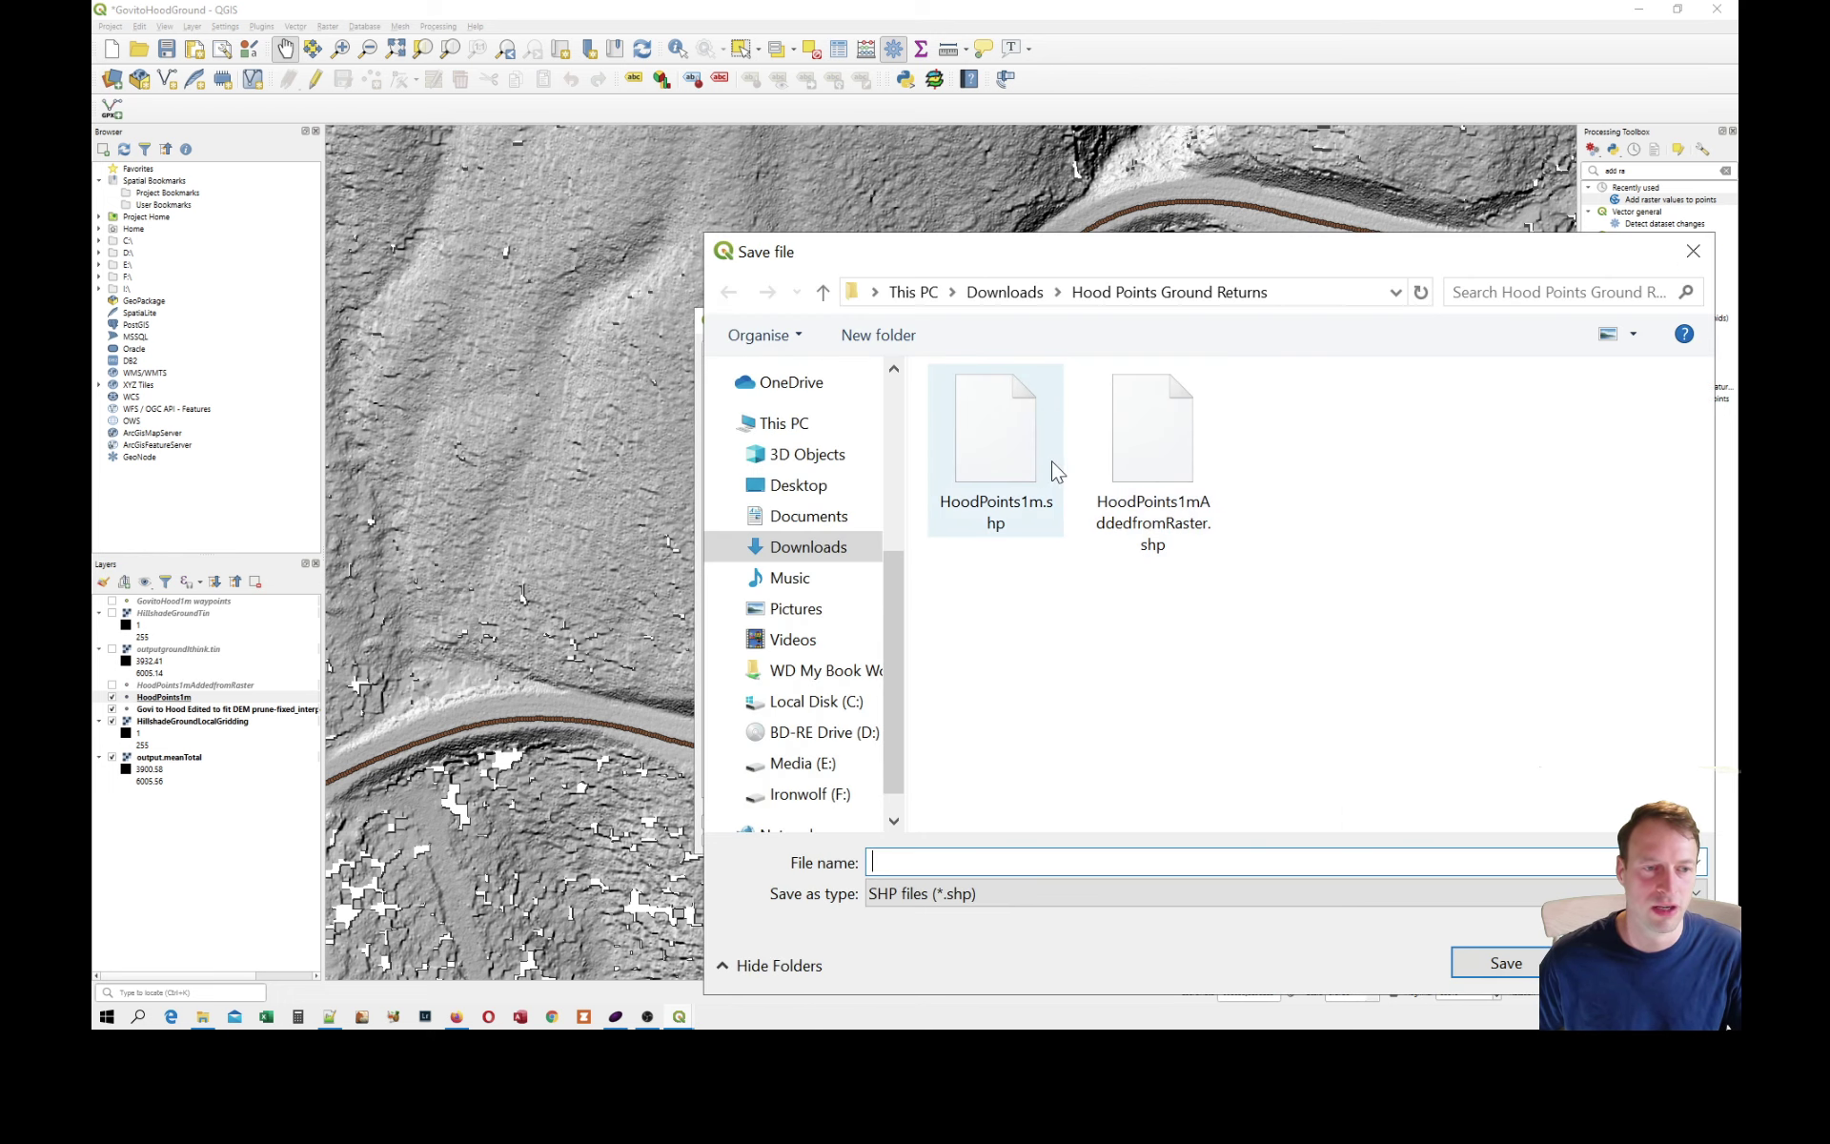
{"action": "double_click", "coordinate": [1024, 467]}
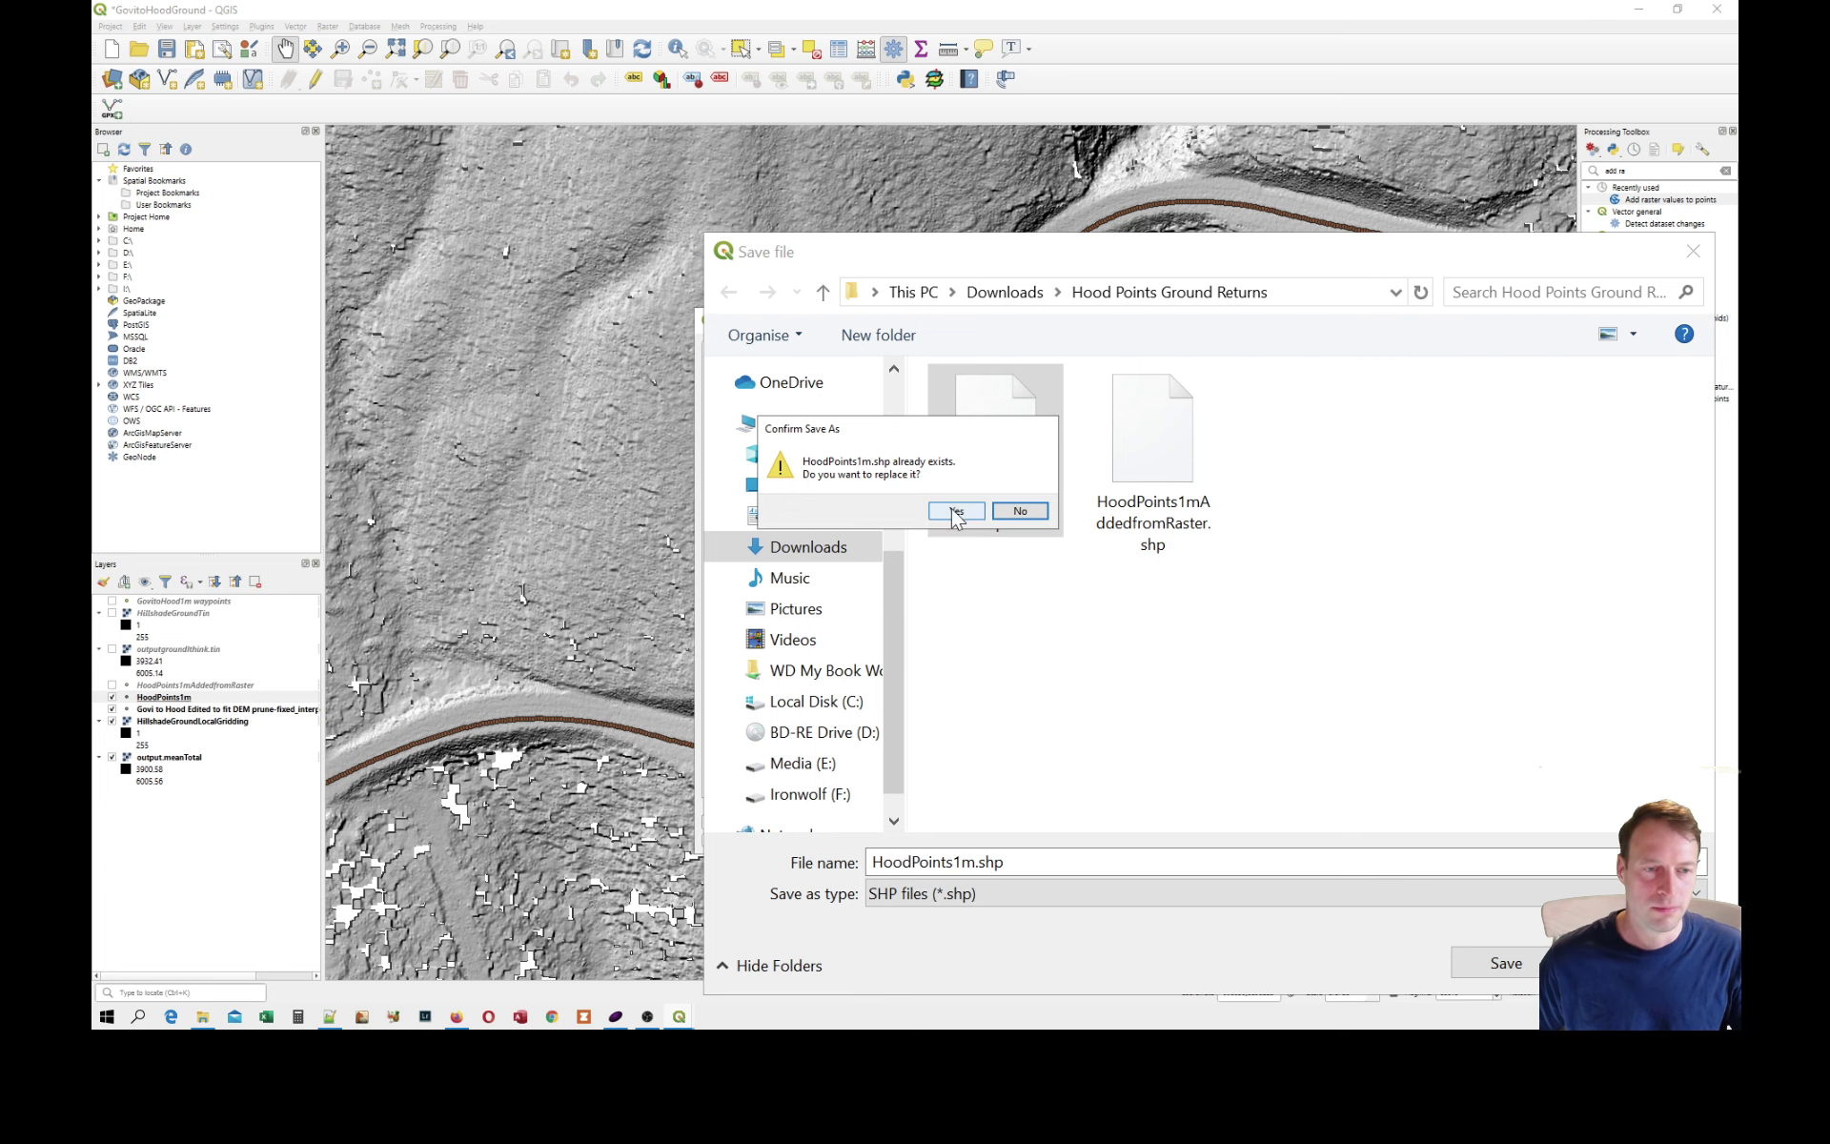
{"action": "left_click", "coordinate": [1025, 512]}
{"action": "double_click", "coordinate": [1139, 482]}
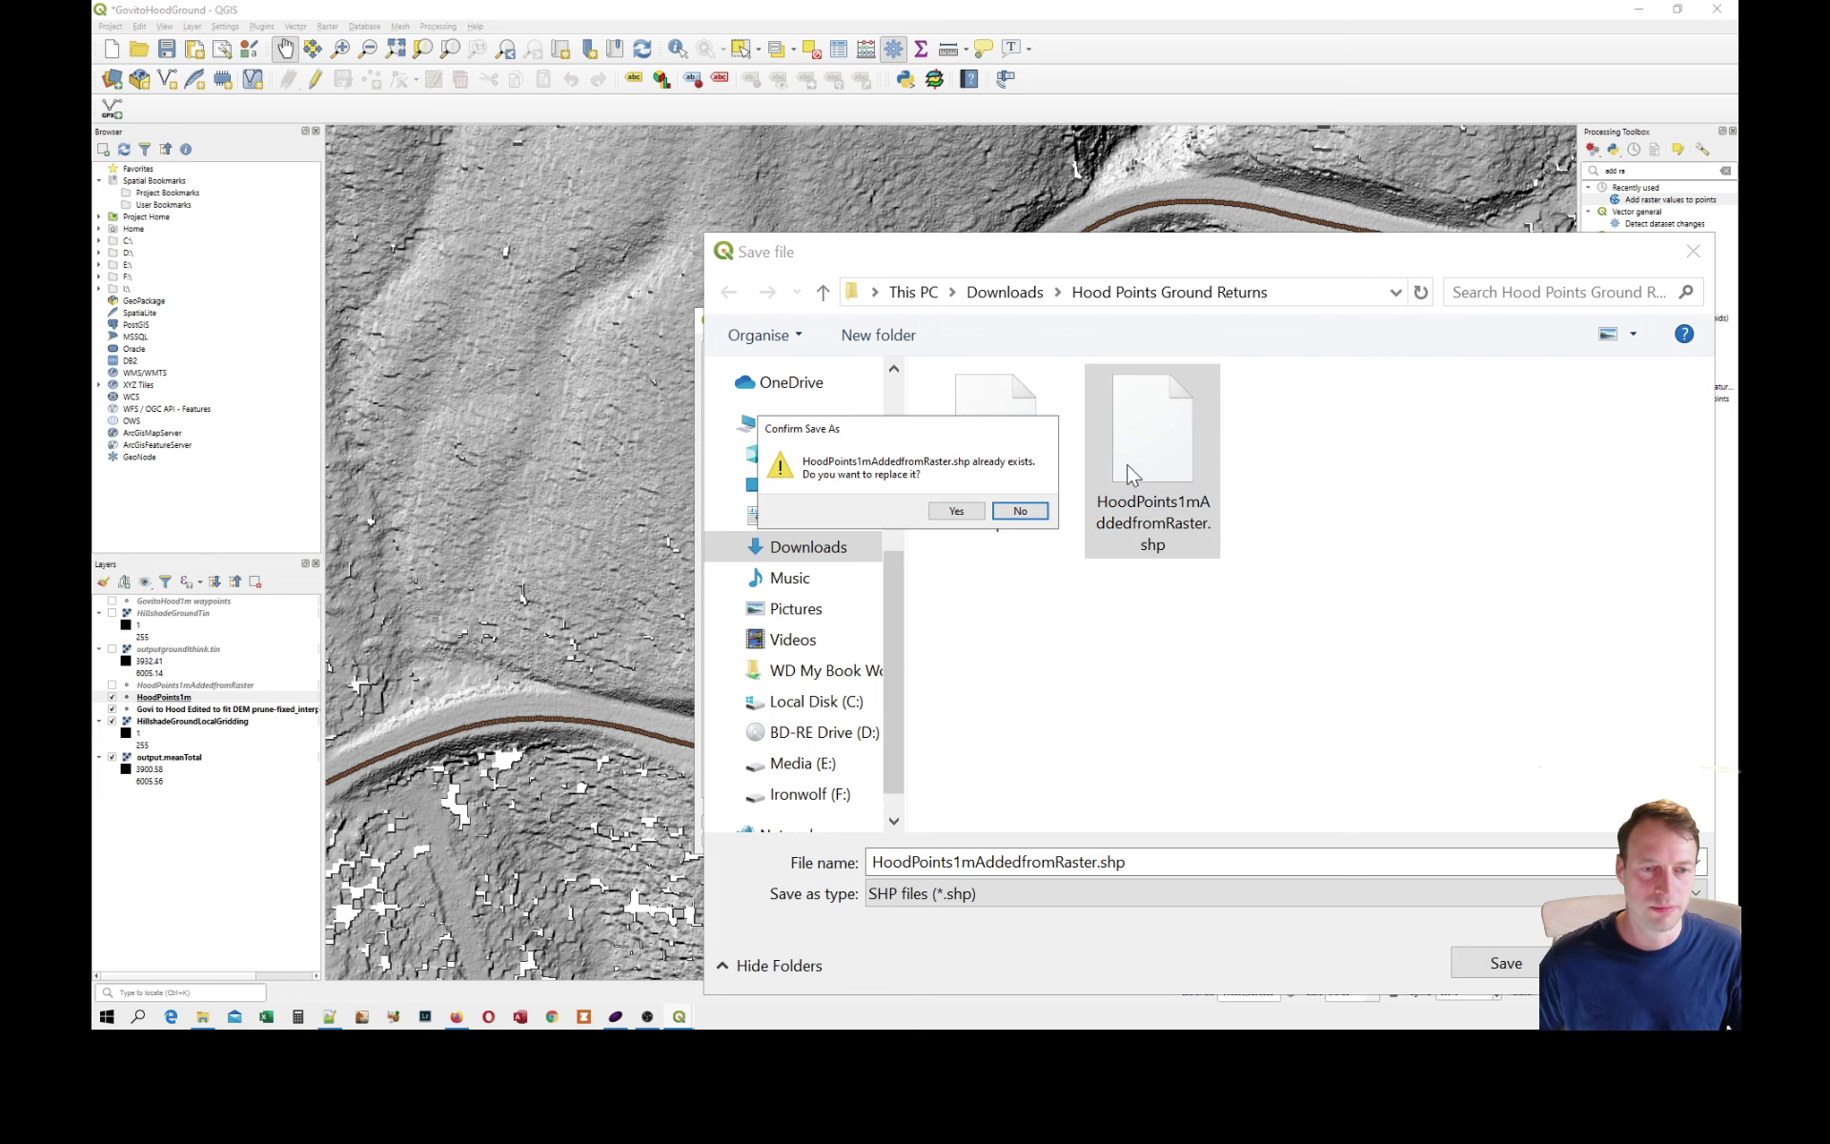
{"action": "left_click", "coordinate": [956, 512]}
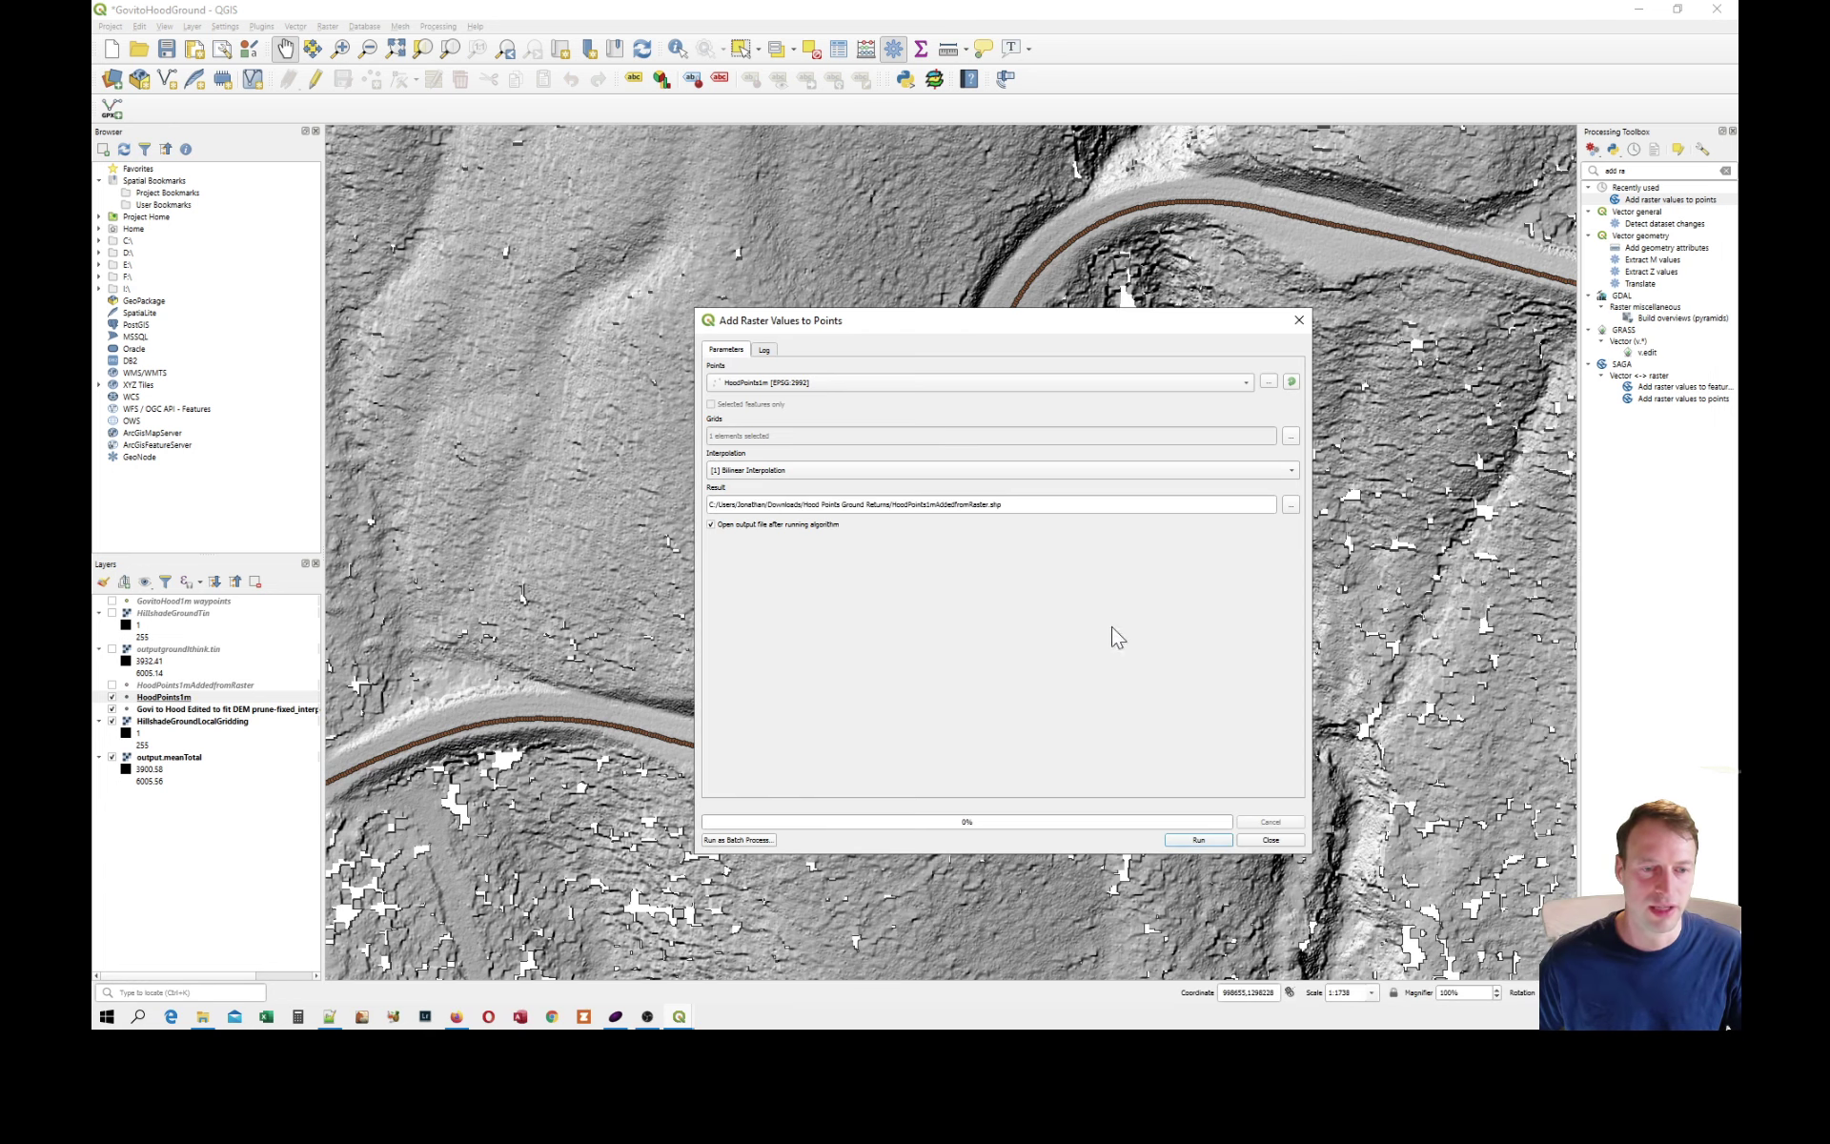
{"action": "left_click", "coordinate": [1286, 839]}
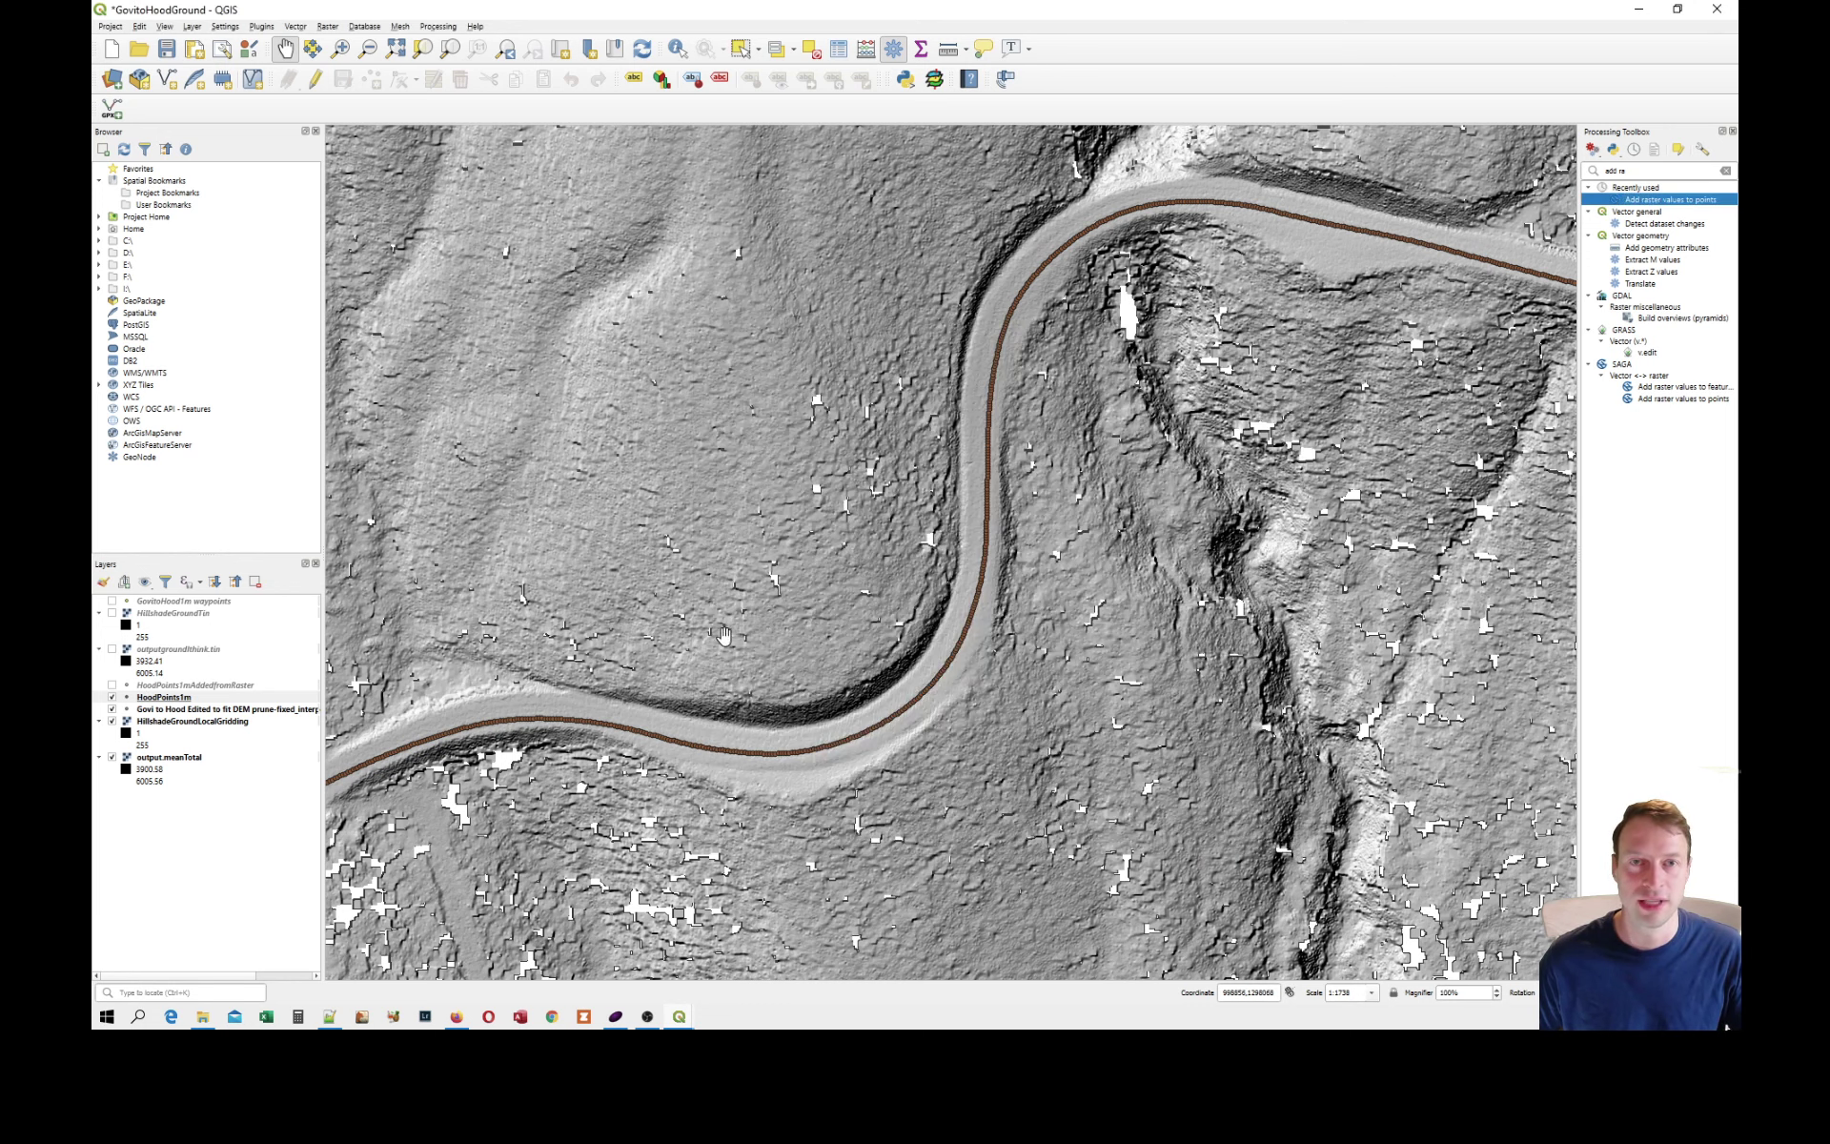
Show the HoodPoints1mAddedfromRaster layer on the map and open its attribute table.
{"action": "left_click", "coordinate": [164, 697]}
{"action": "left_click", "coordinate": [145, 686]}
{"action": "left_click", "coordinate": [111, 686]}
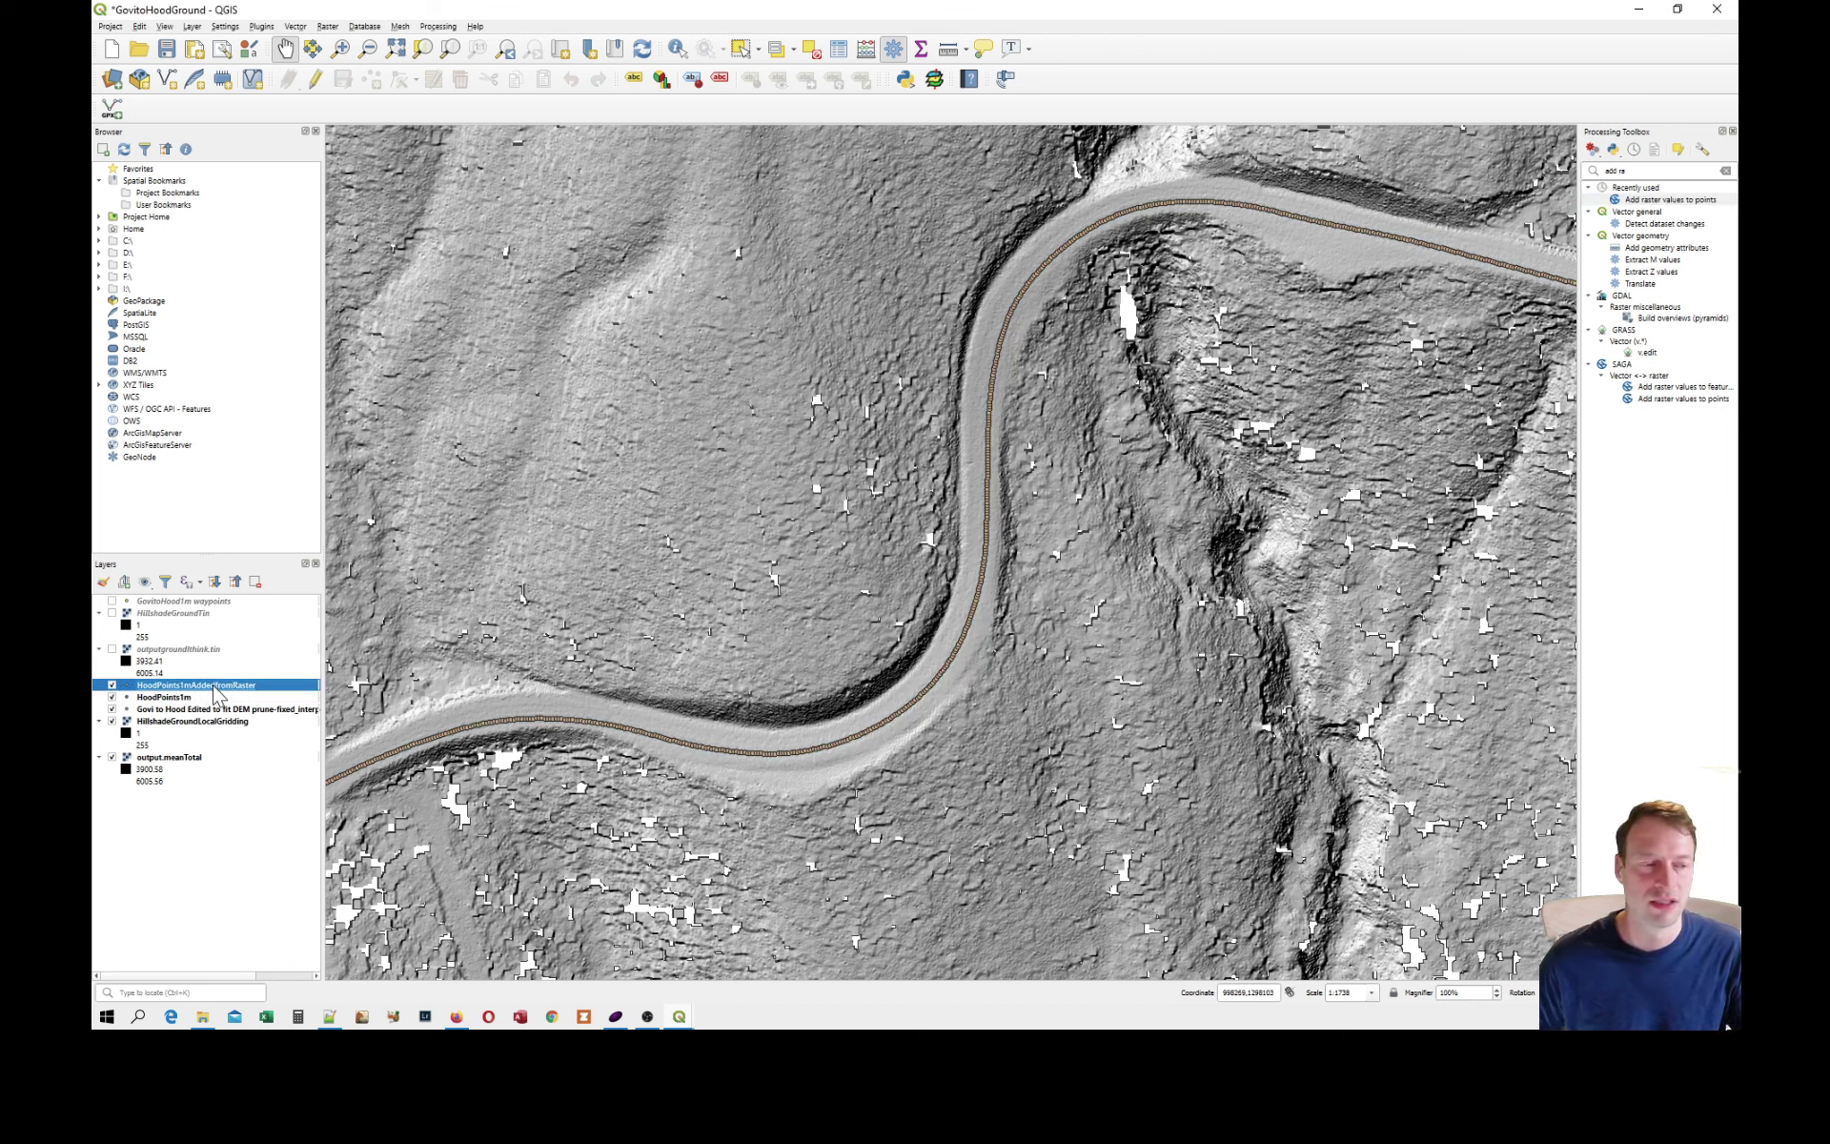
{"action": "right_click", "coordinate": [215, 690]}
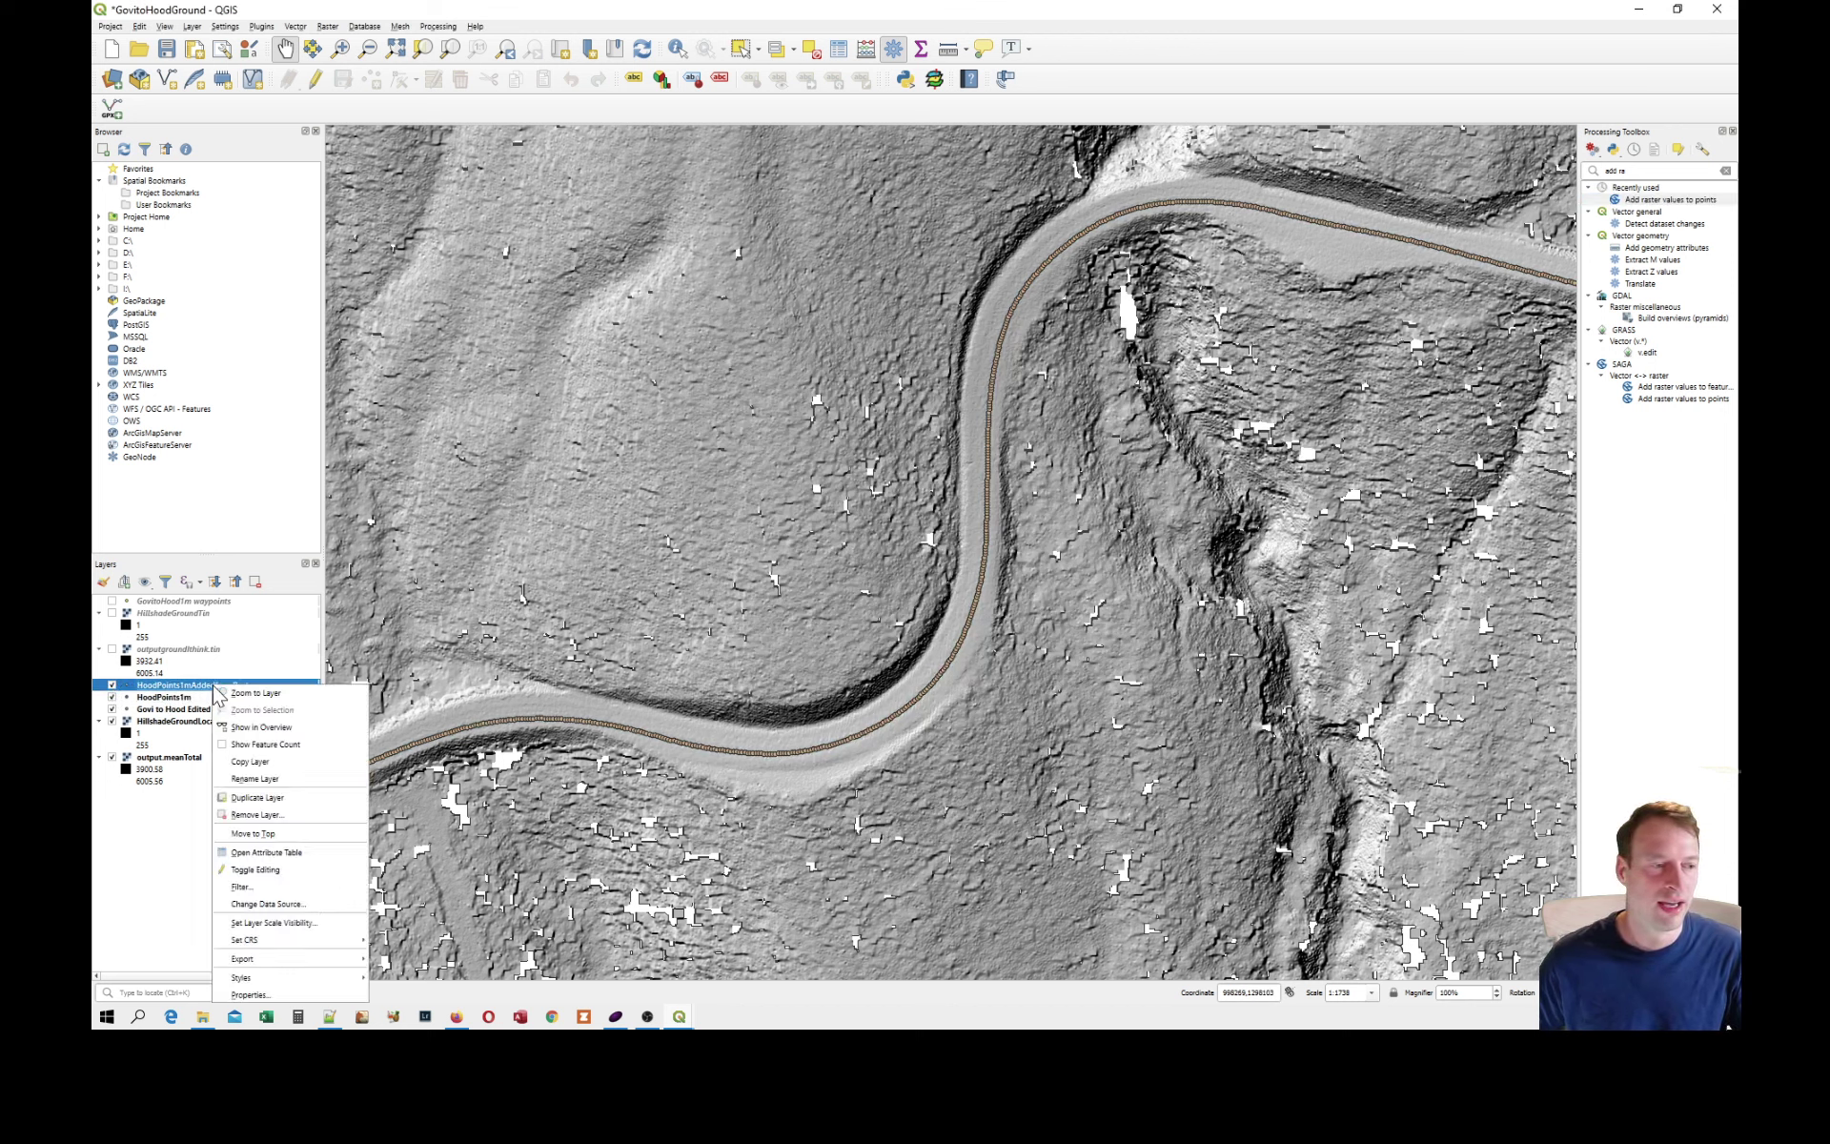
{"action": "left_click", "coordinate": [272, 853]}
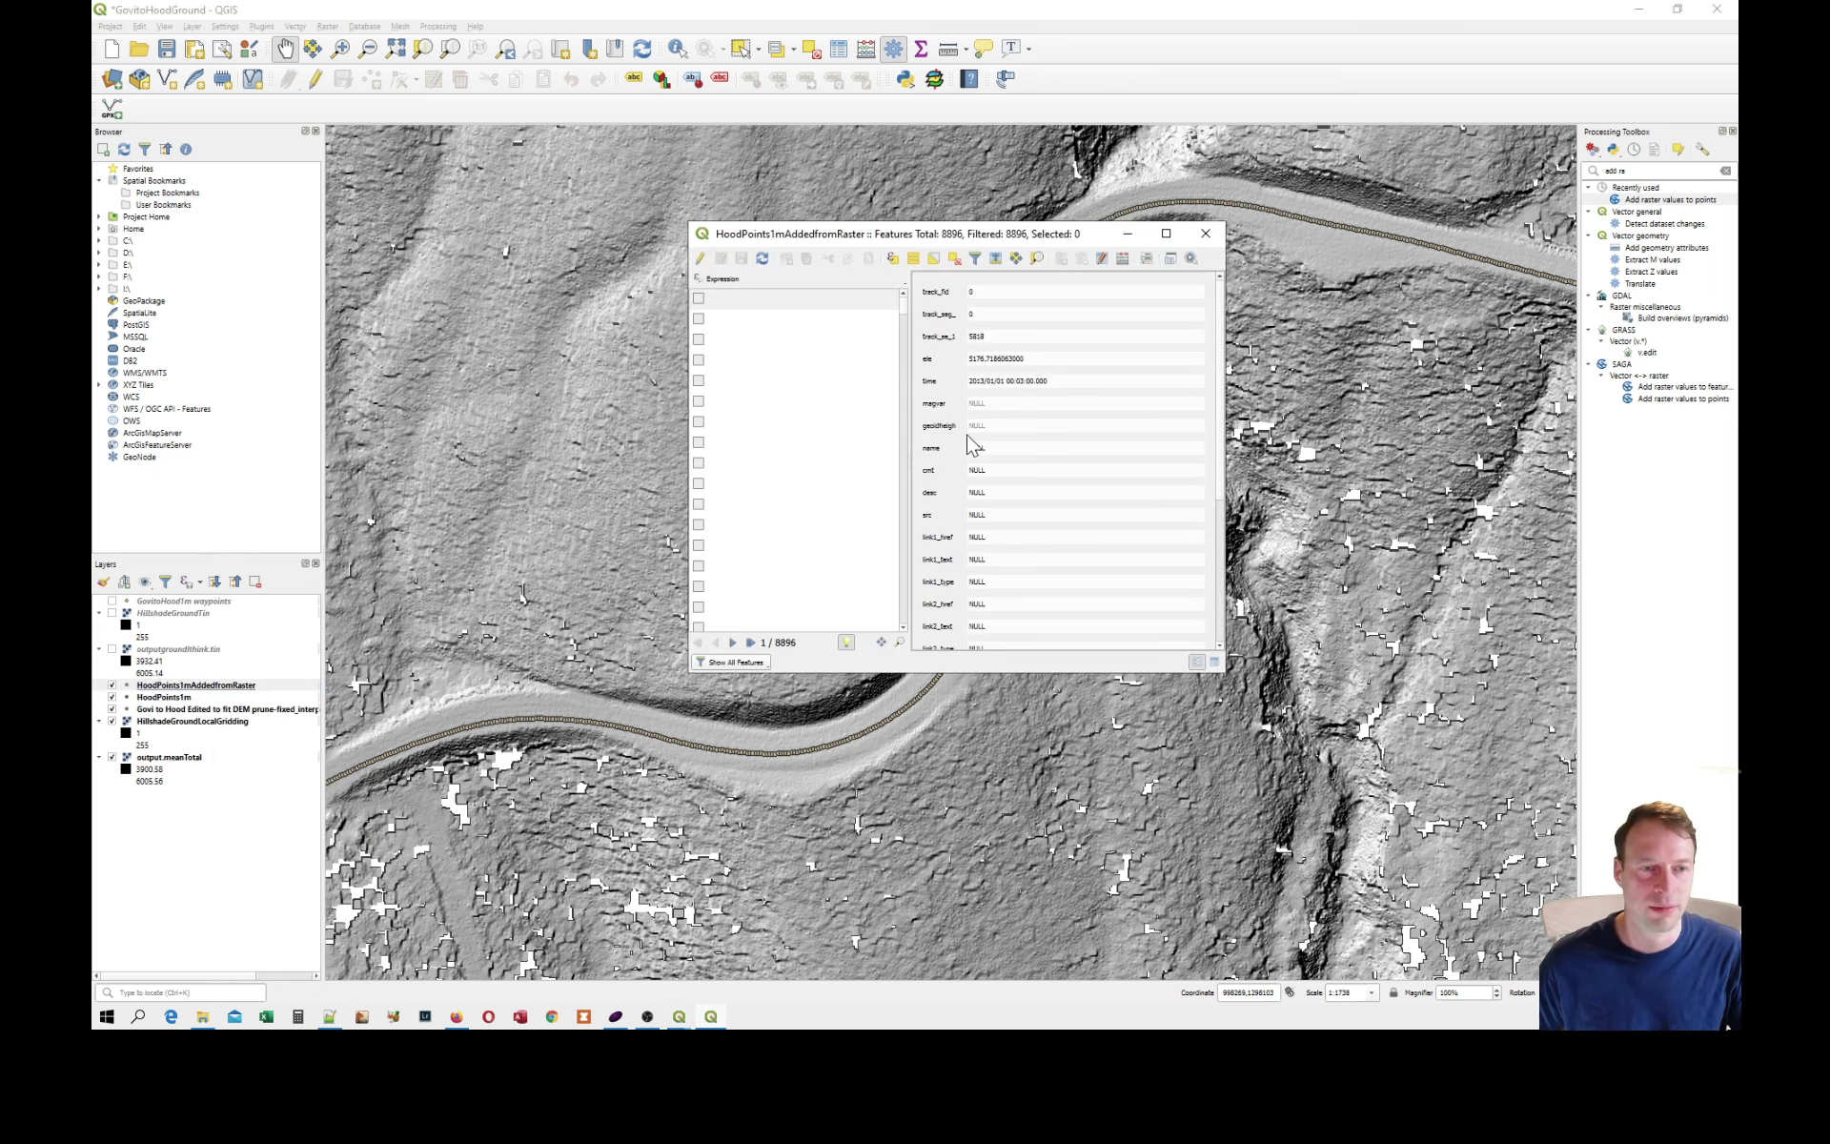
Examine a point's fields from ele down to outputmeanT, and take a look at the Field Calculator without calculating anything.
{"action": "left_click_drag", "start_coordinate": [1221, 351], "coordinate": [1228, 545]}
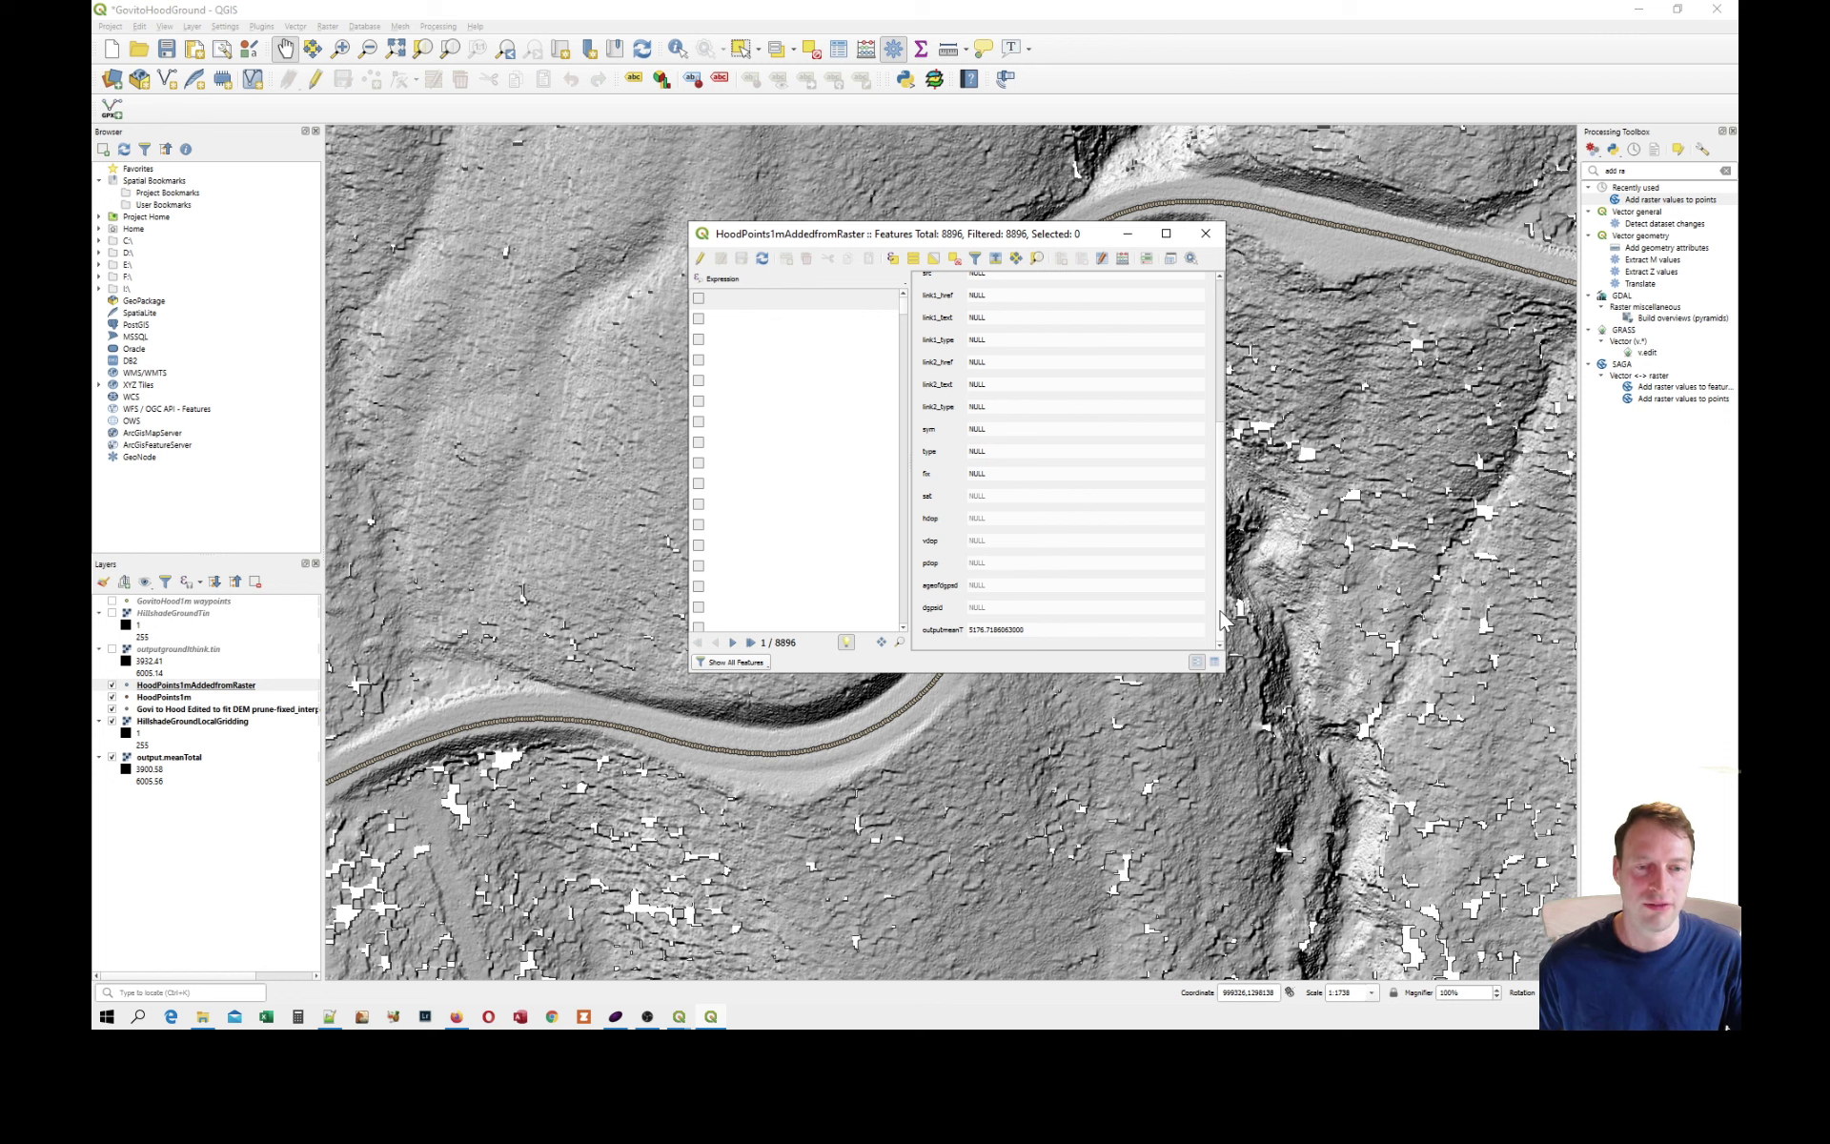
{"action": "left_click_drag", "start_coordinate": [1220, 609], "coordinate": [1210, 448]}
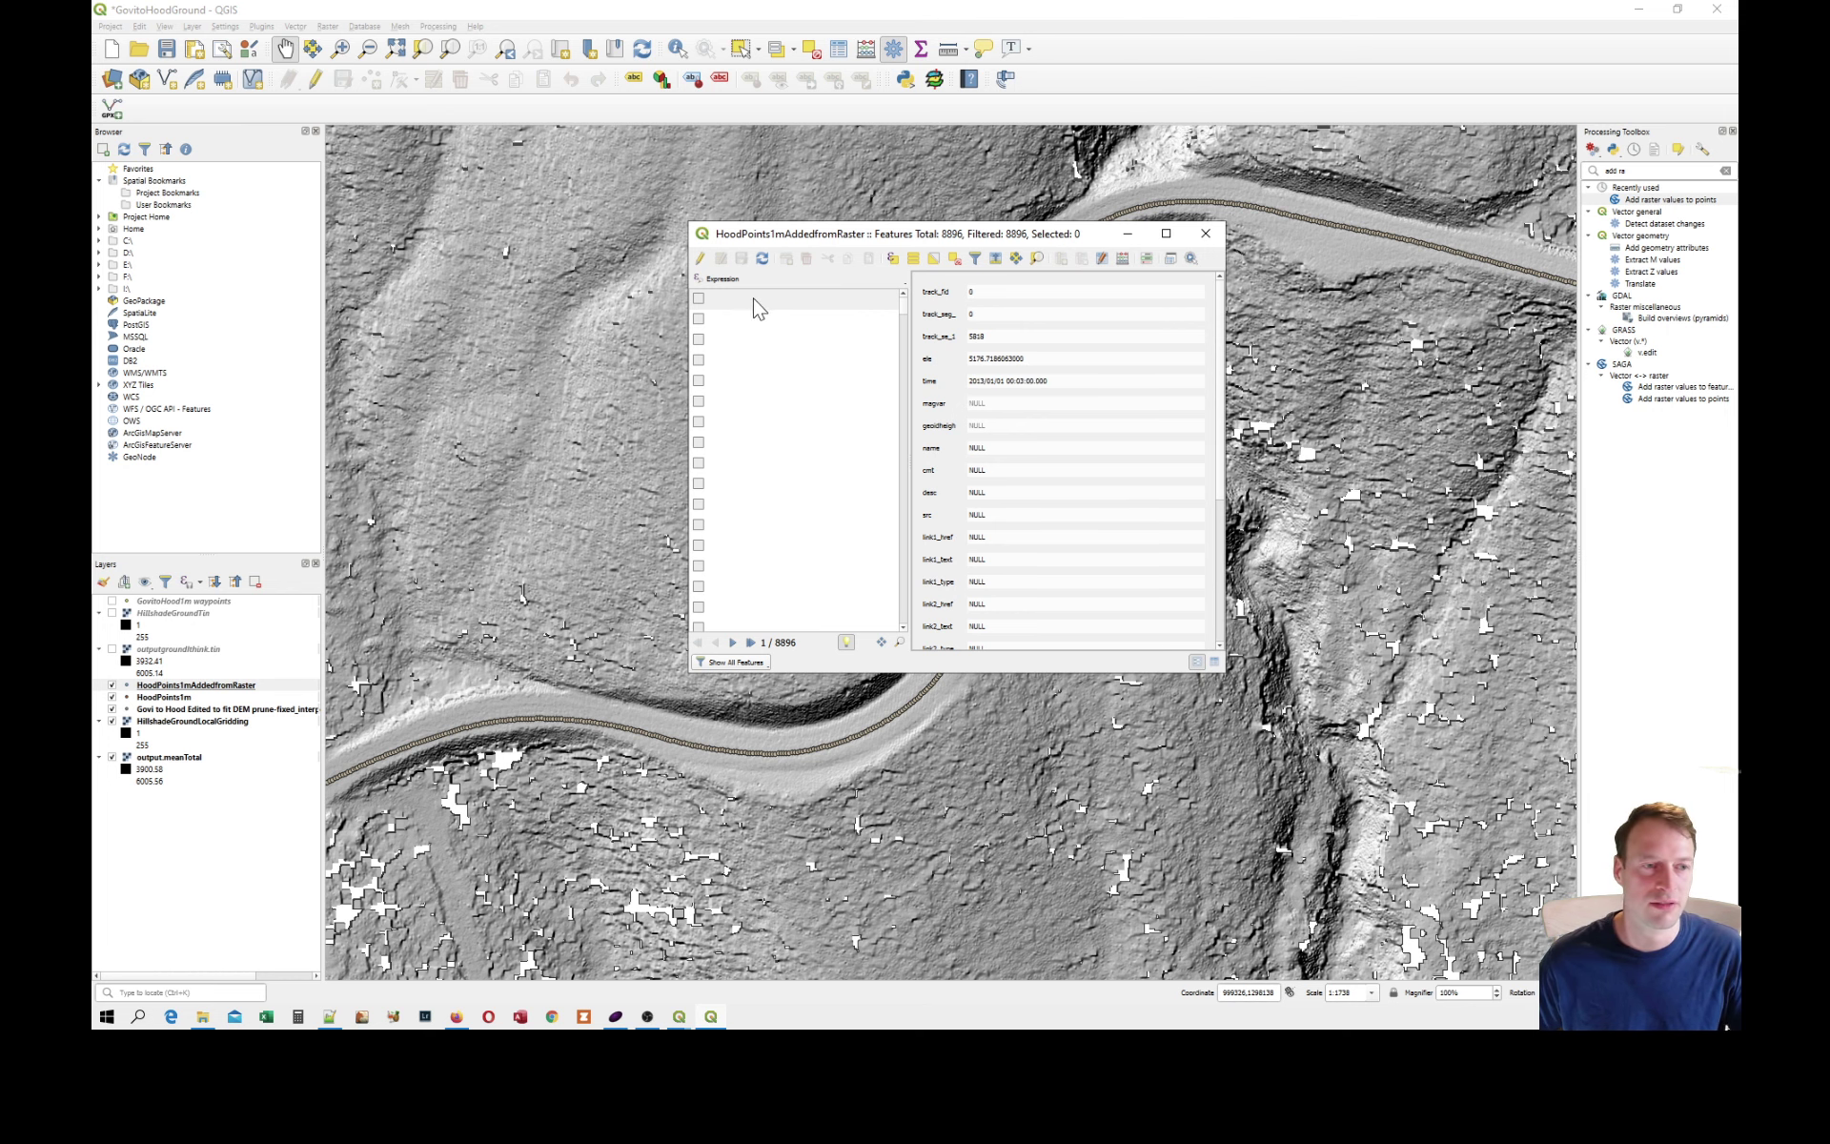
{"action": "left_click", "coordinate": [1121, 257]}
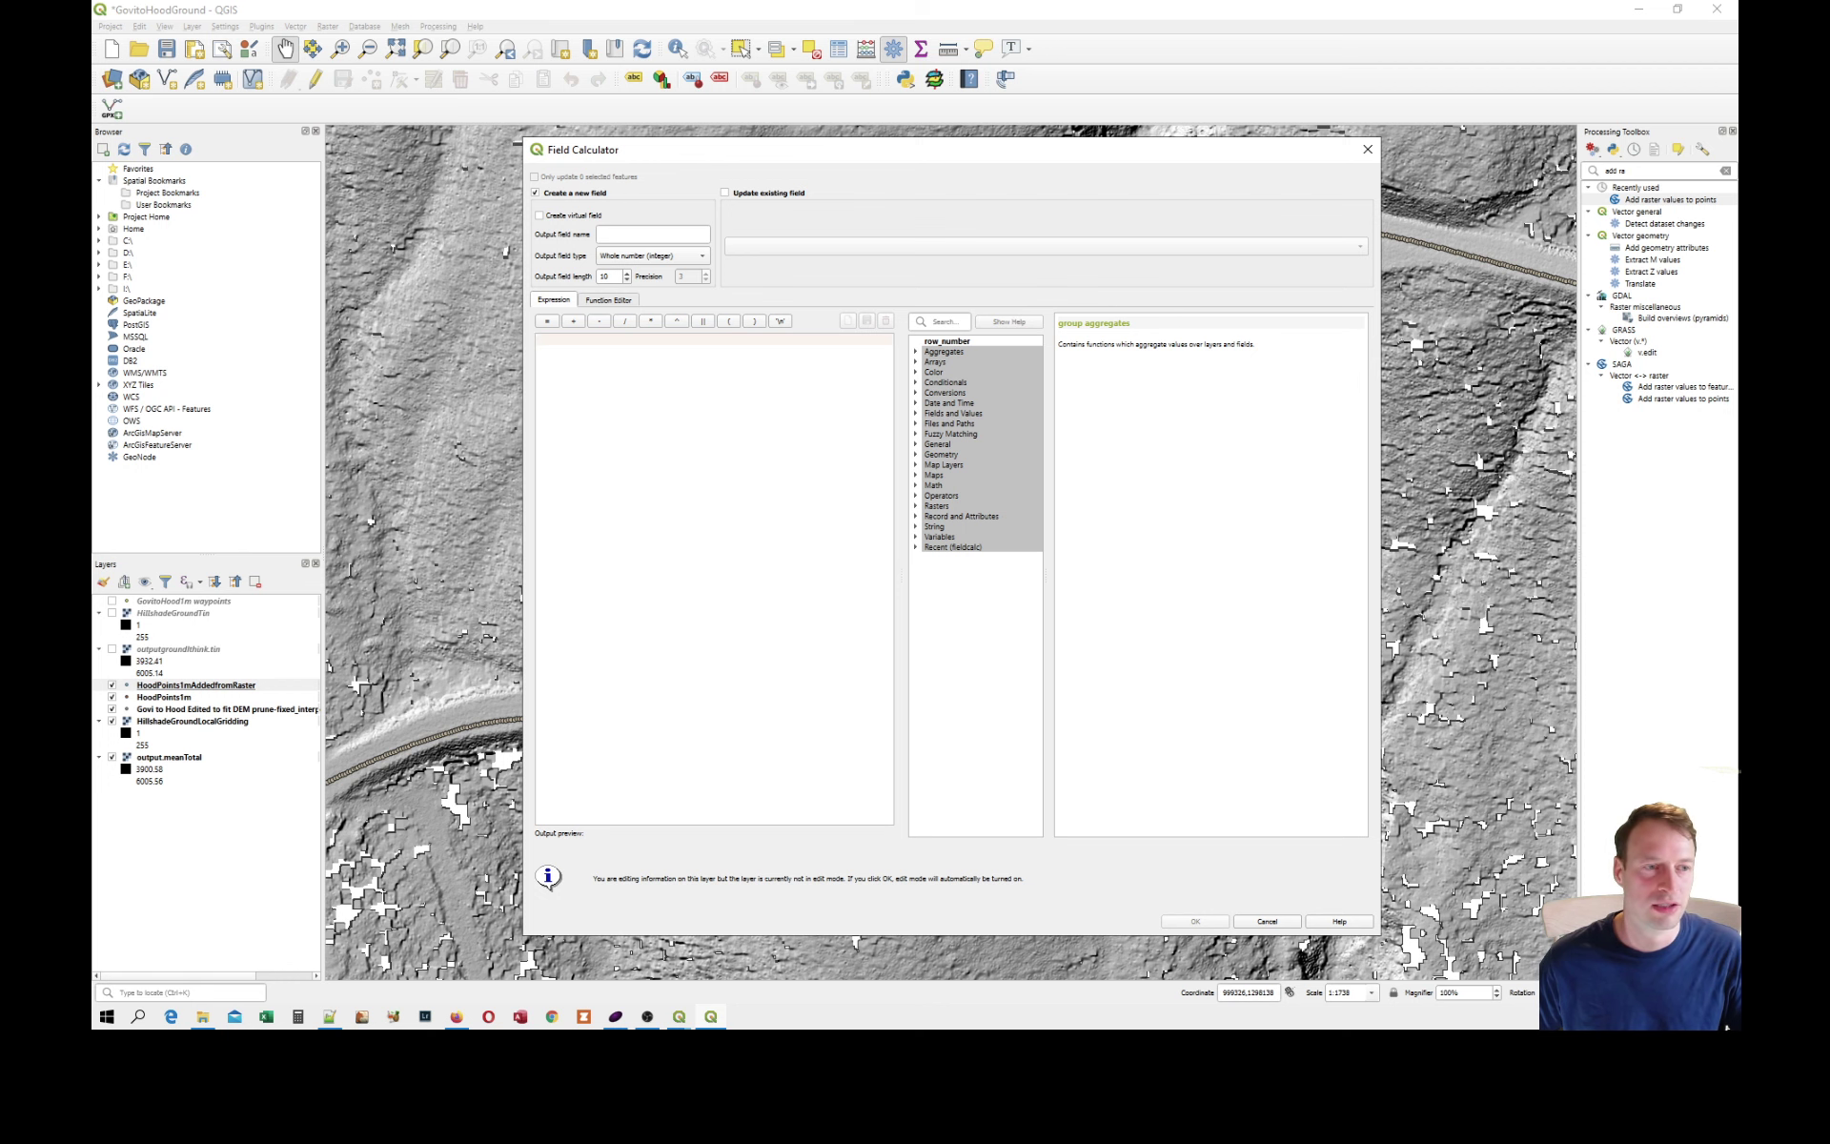
{"action": "left_click", "coordinate": [1368, 149]}
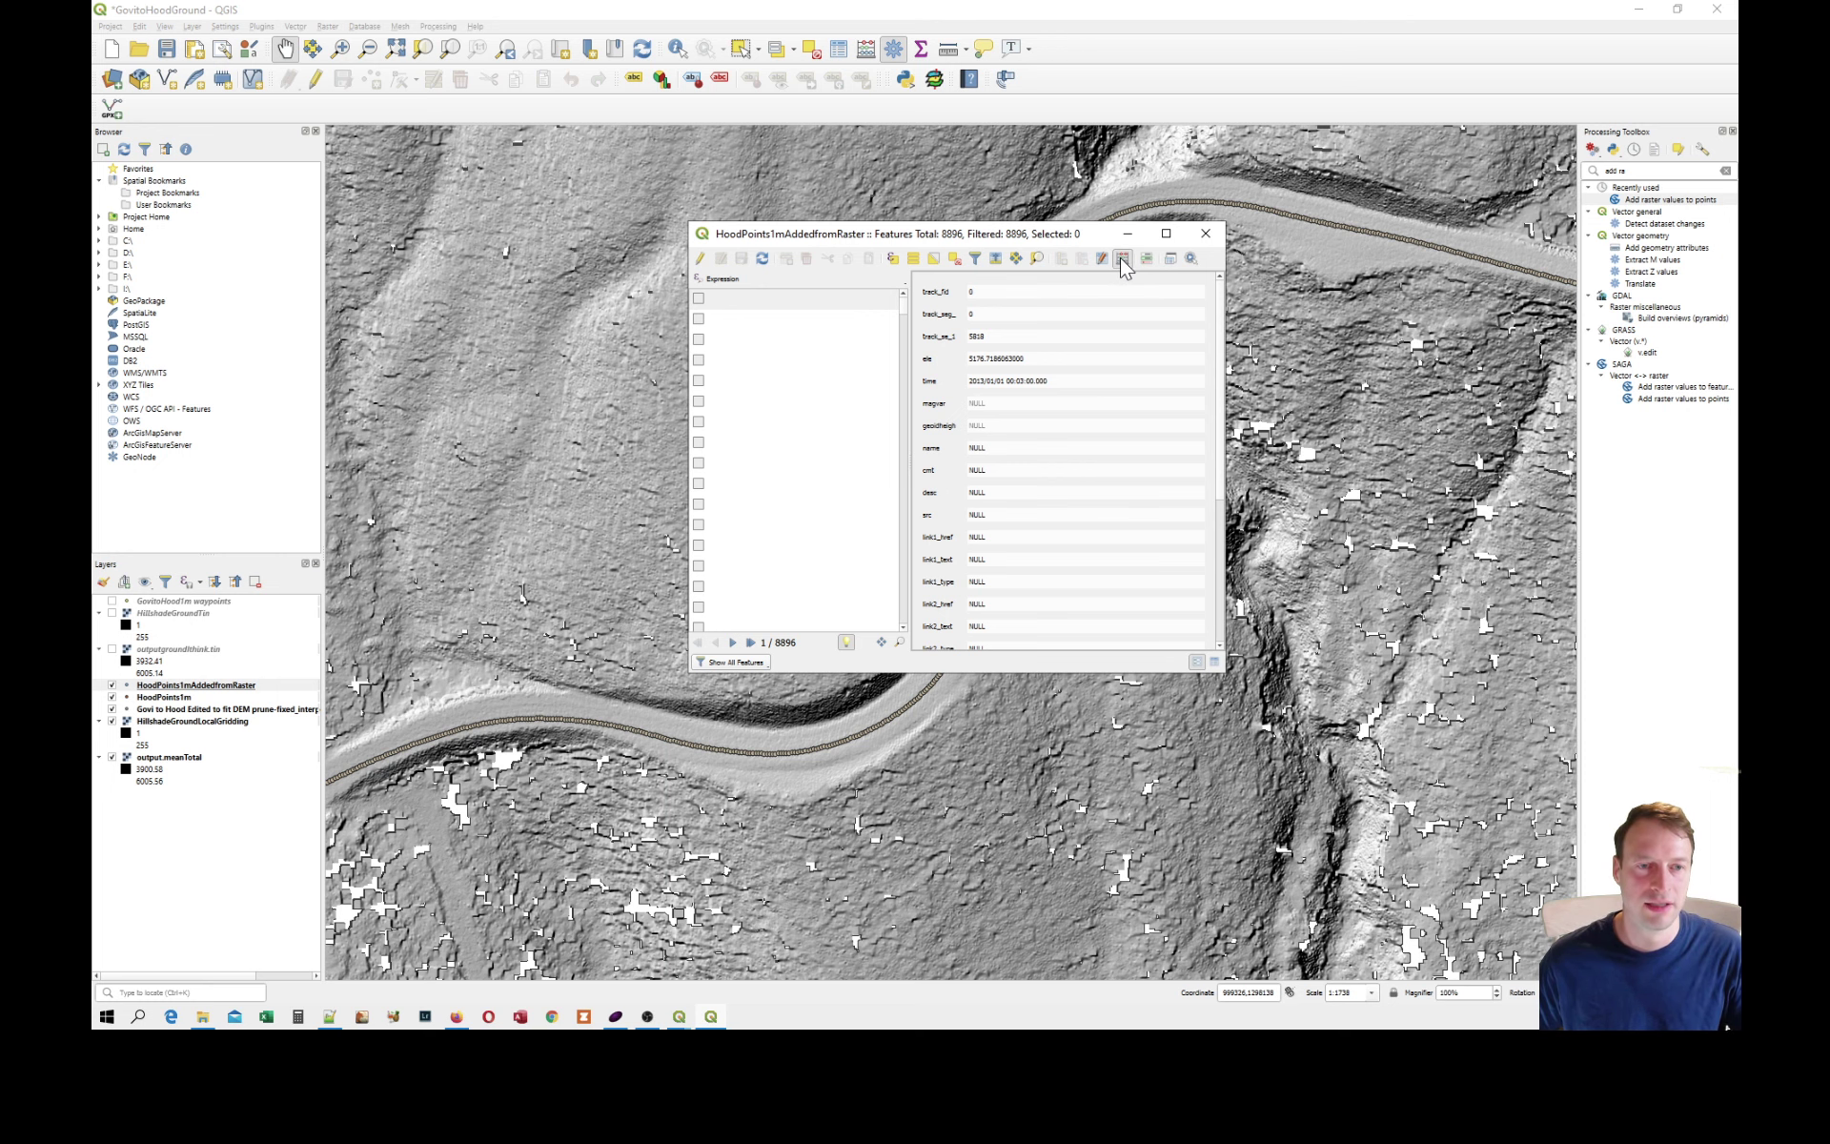
Update the existing ele field with the Field Calculator expression outputmeanT*0.3048.
{"action": "left_click", "coordinate": [1122, 259]}
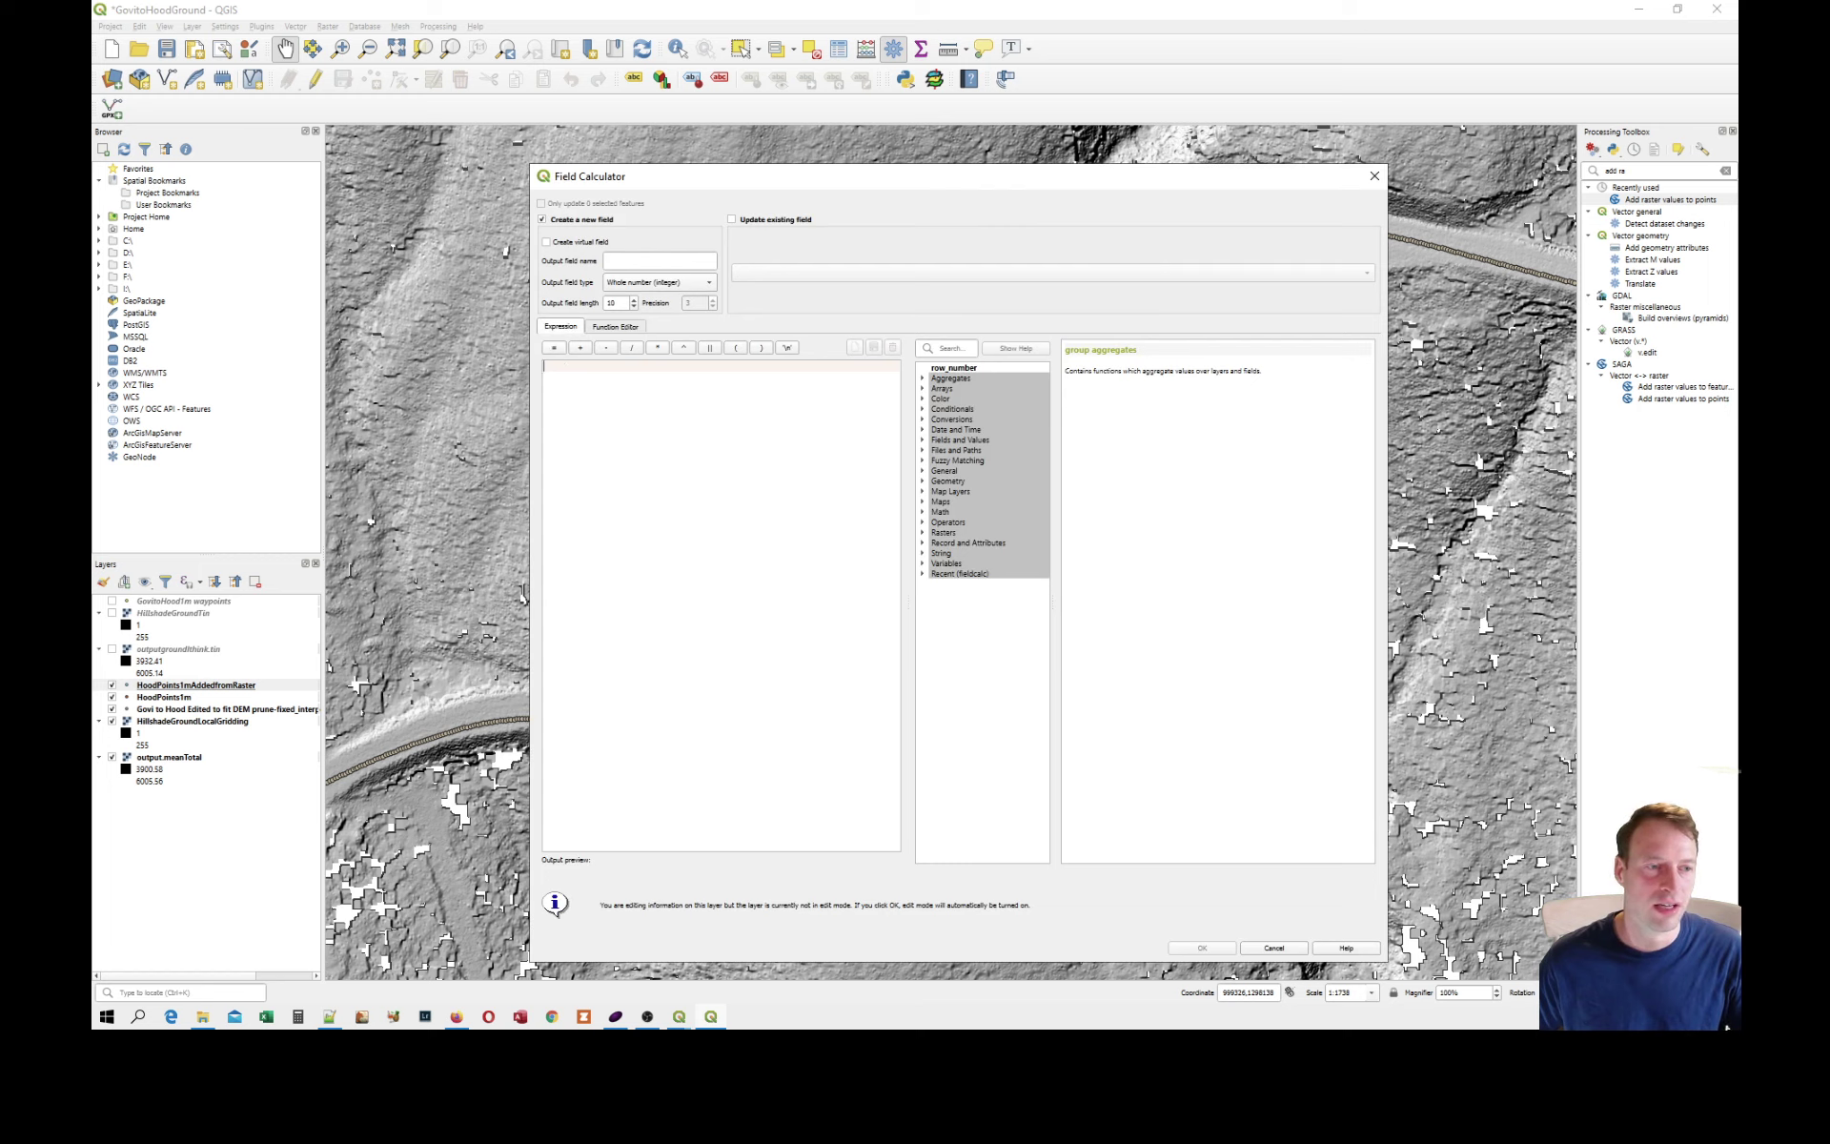
{"action": "left_click", "coordinate": [763, 222]}
{"action": "left_click", "coordinate": [768, 272]}
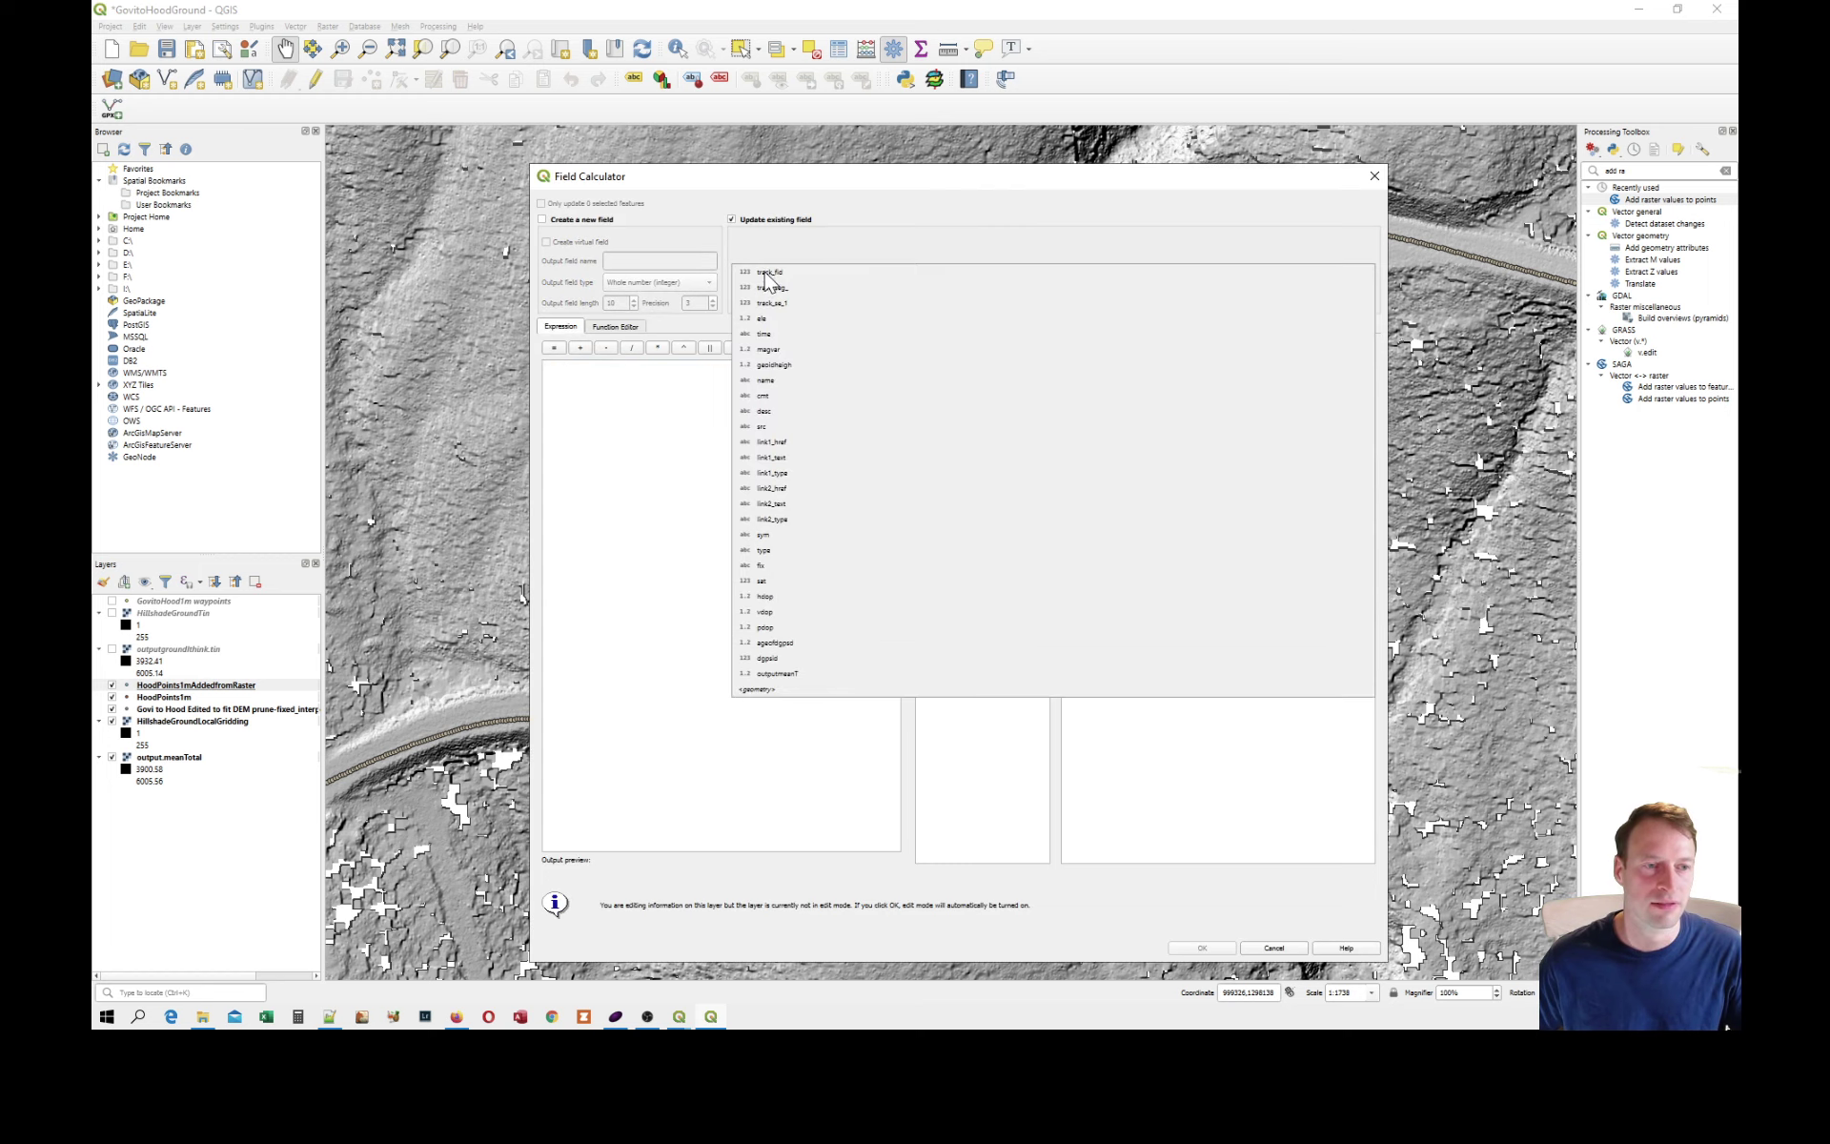
{"action": "left_click", "coordinate": [774, 321]}
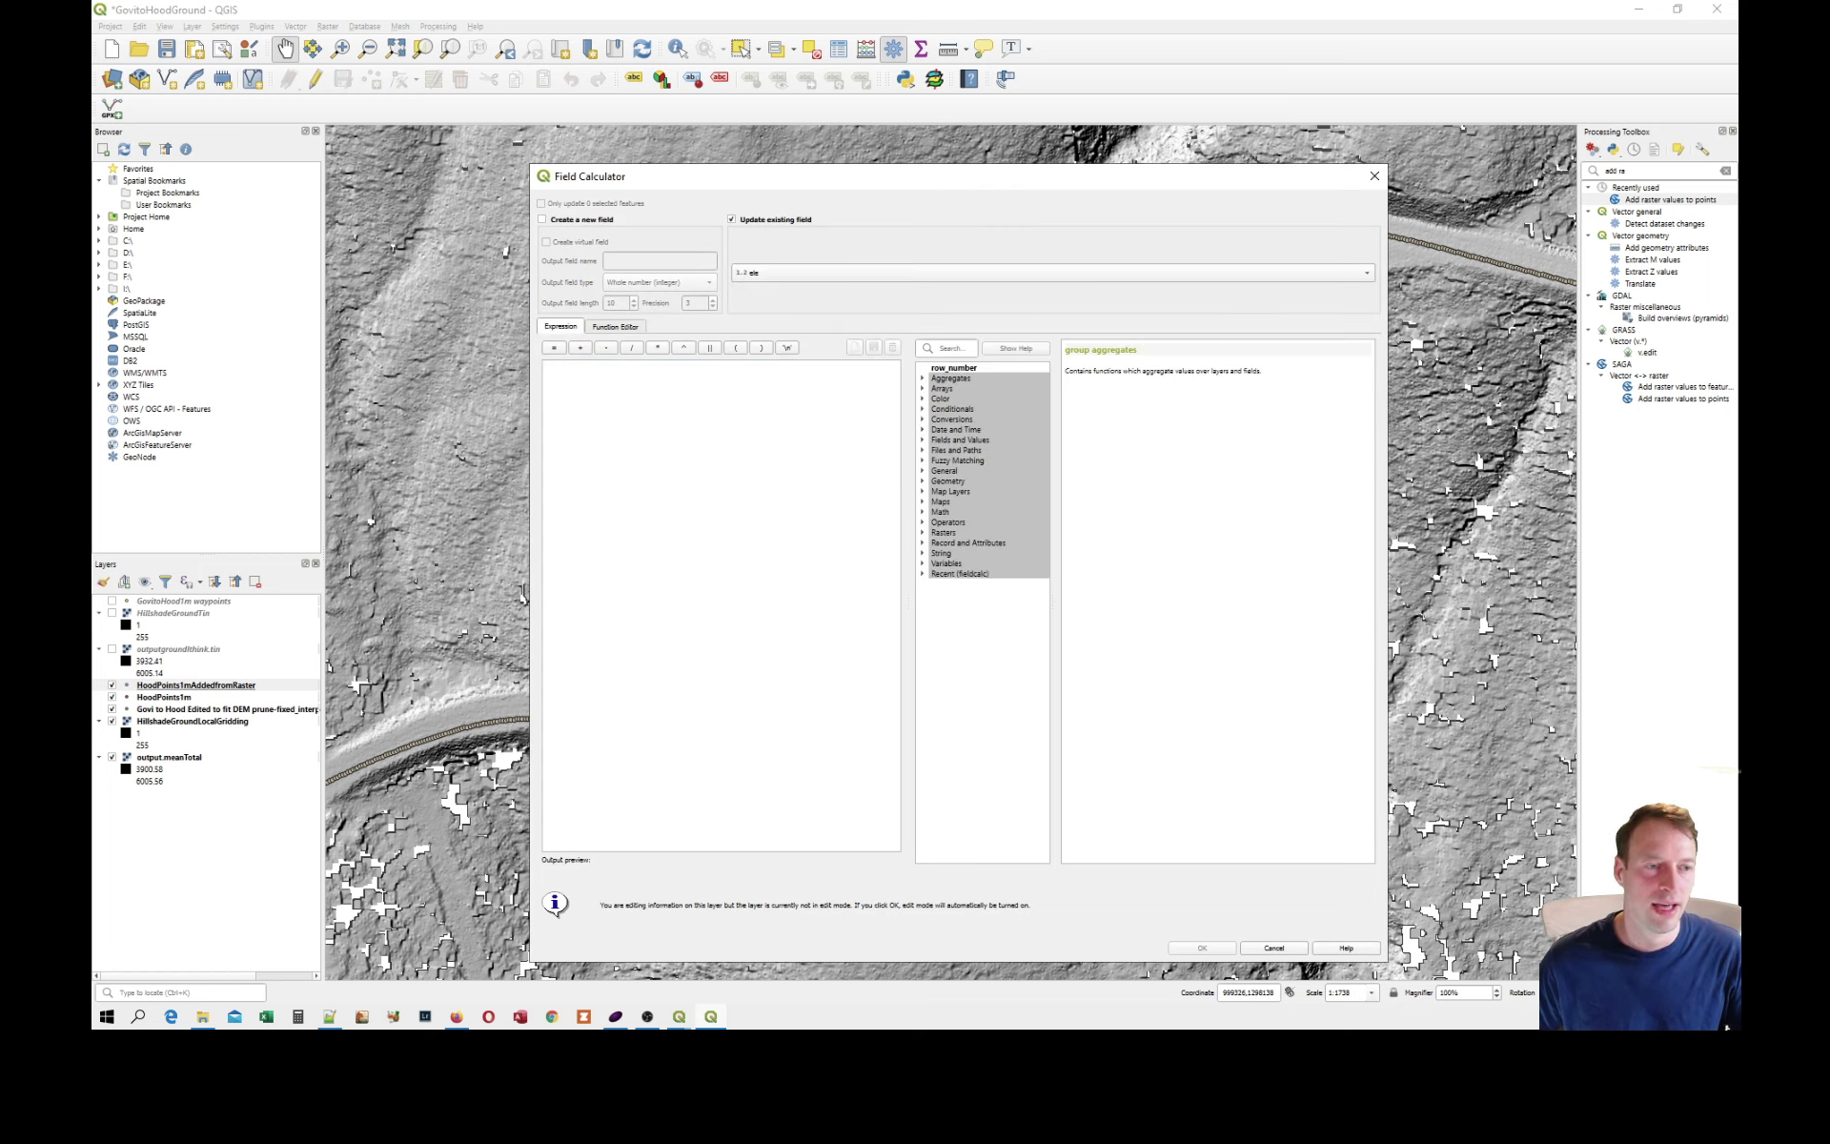
{"action": "left_click", "coordinate": [580, 377]}
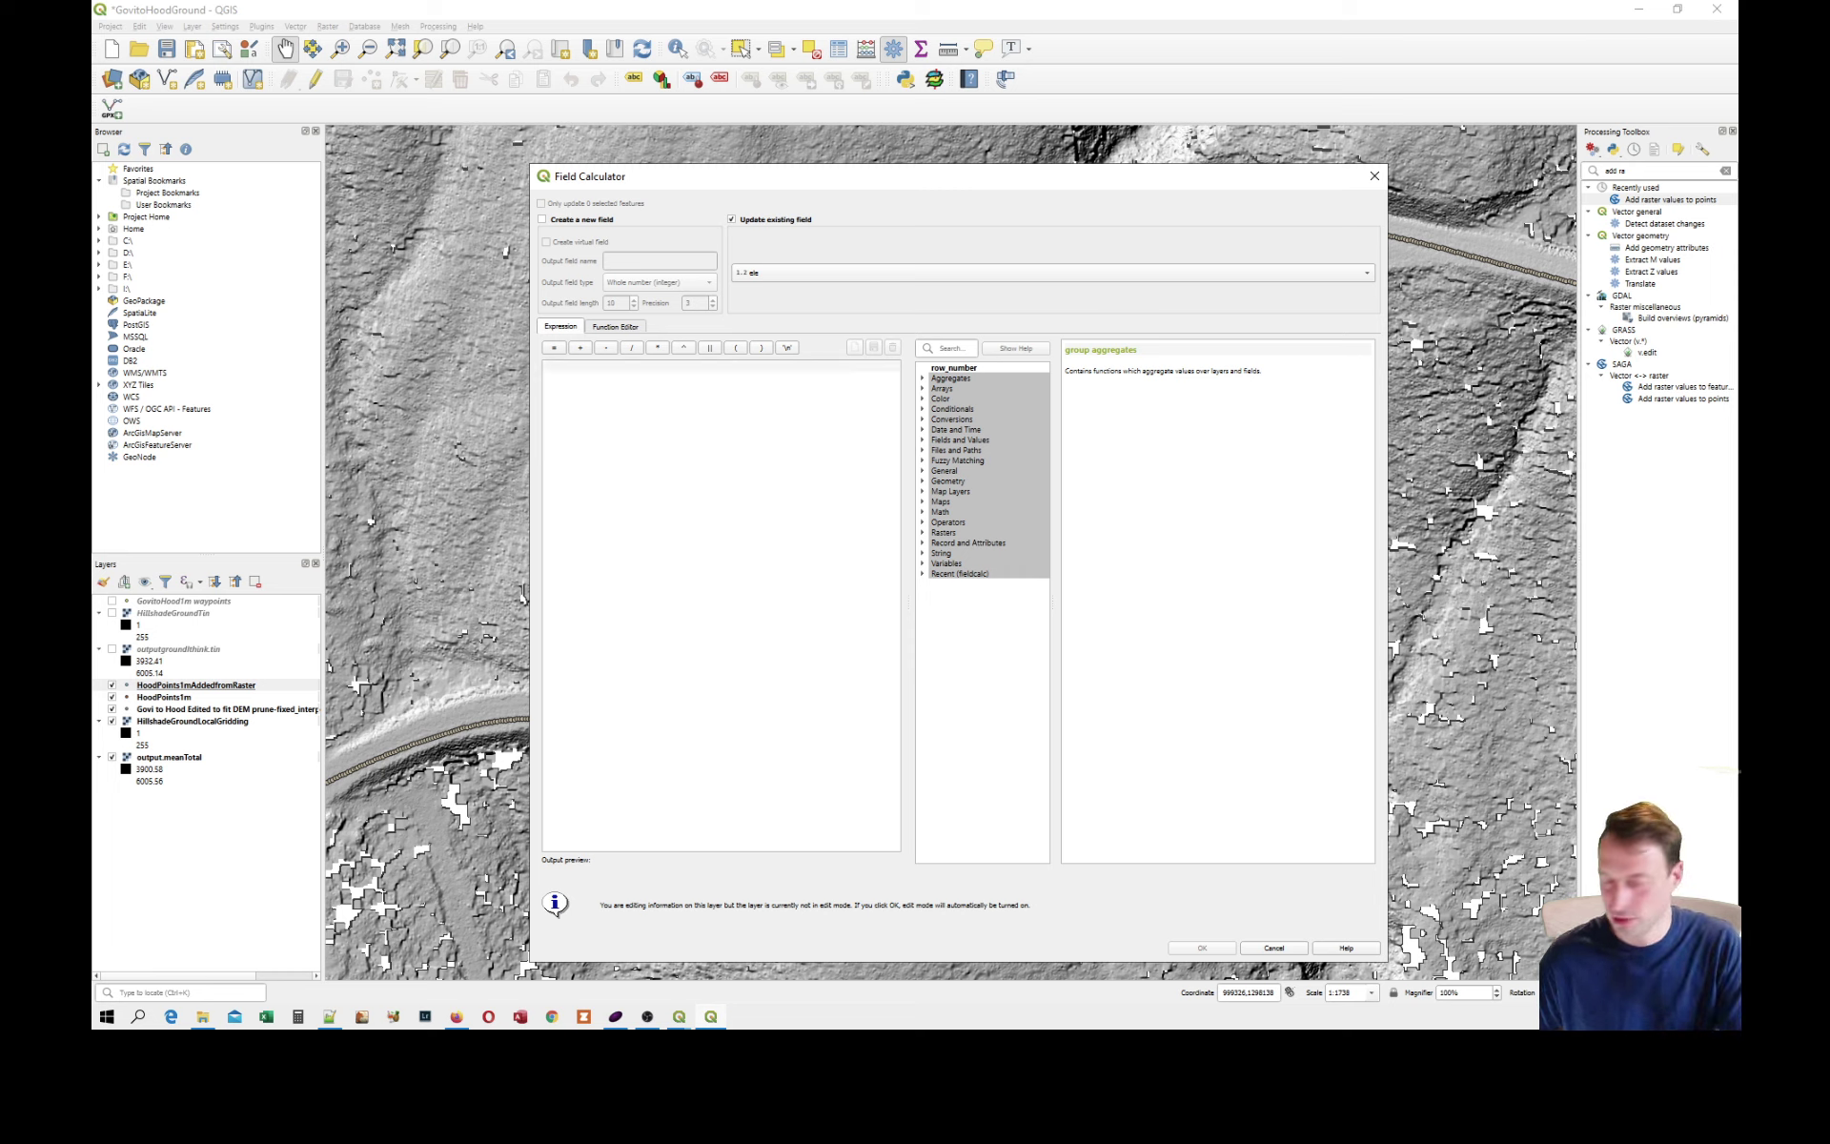
{"action": "type", "text": "output"}
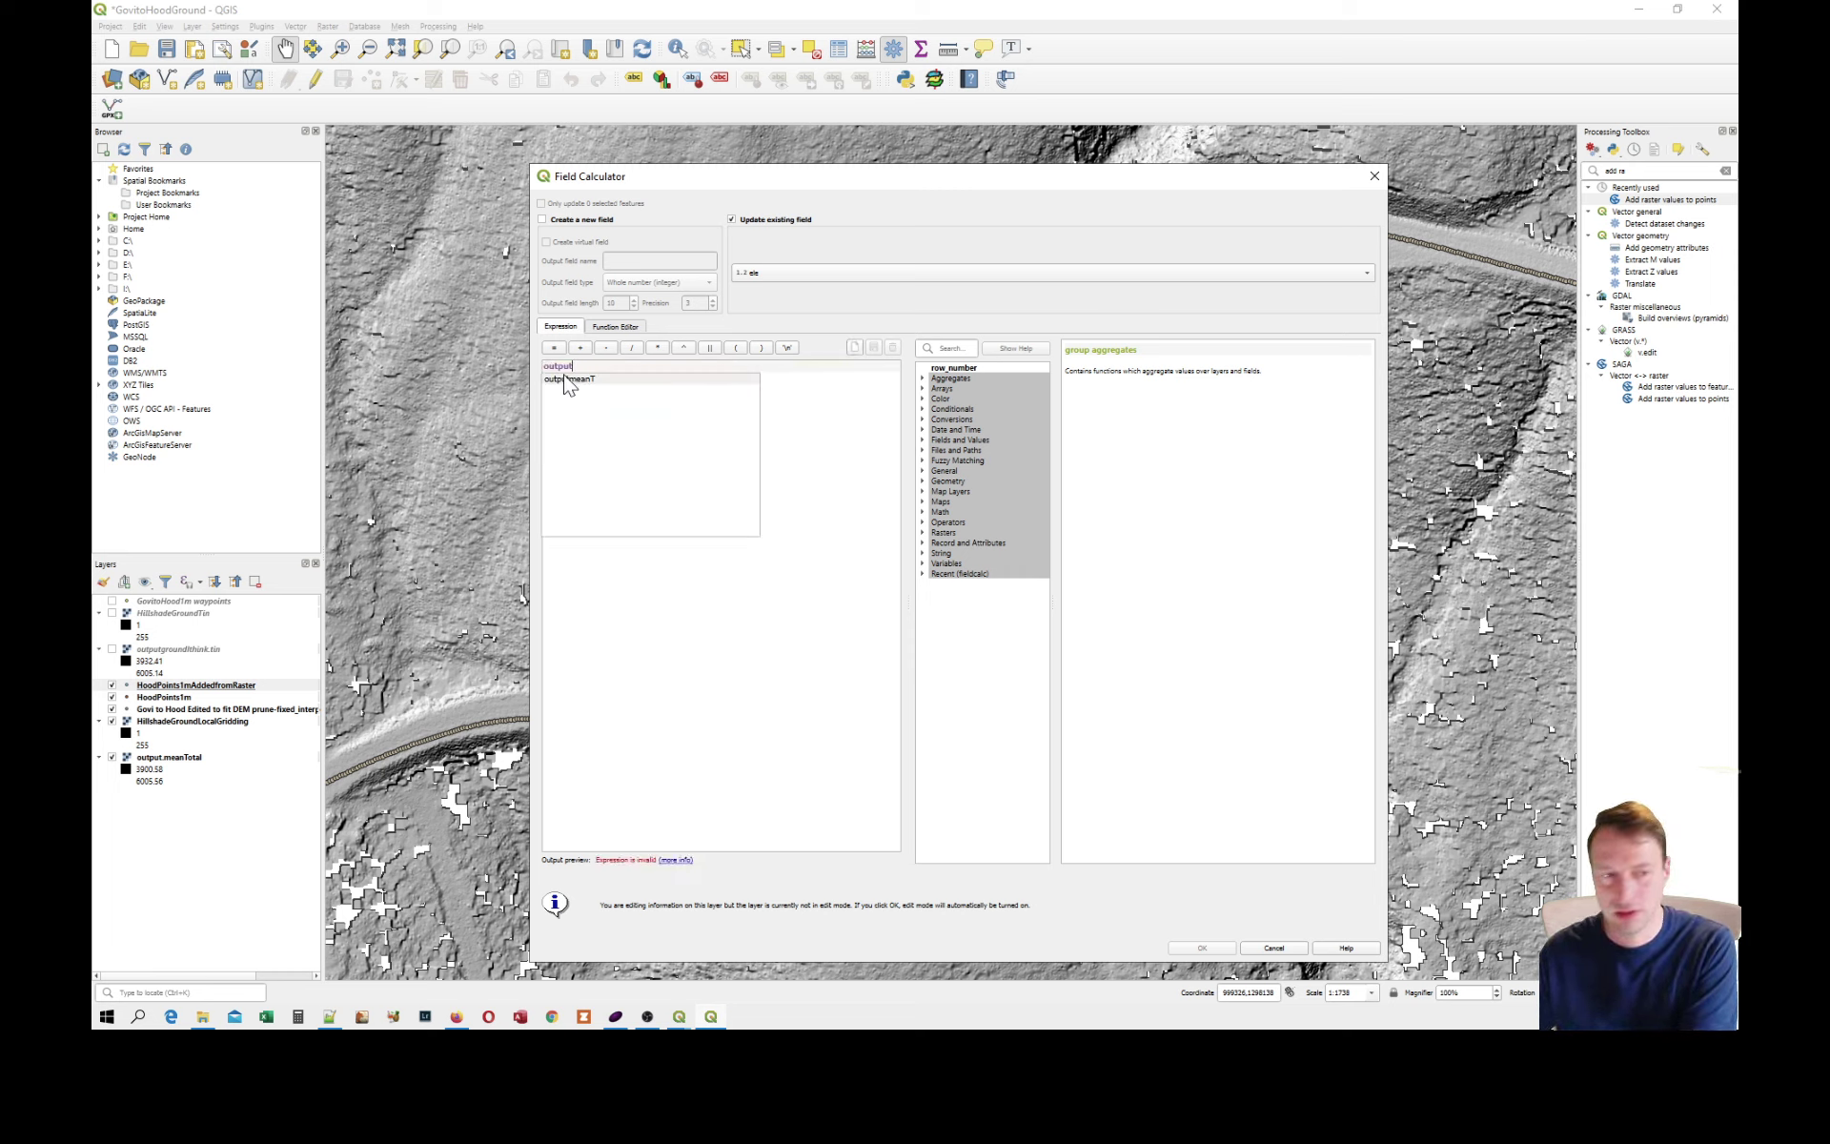
{"action": "double_click", "coordinate": [569, 381]}
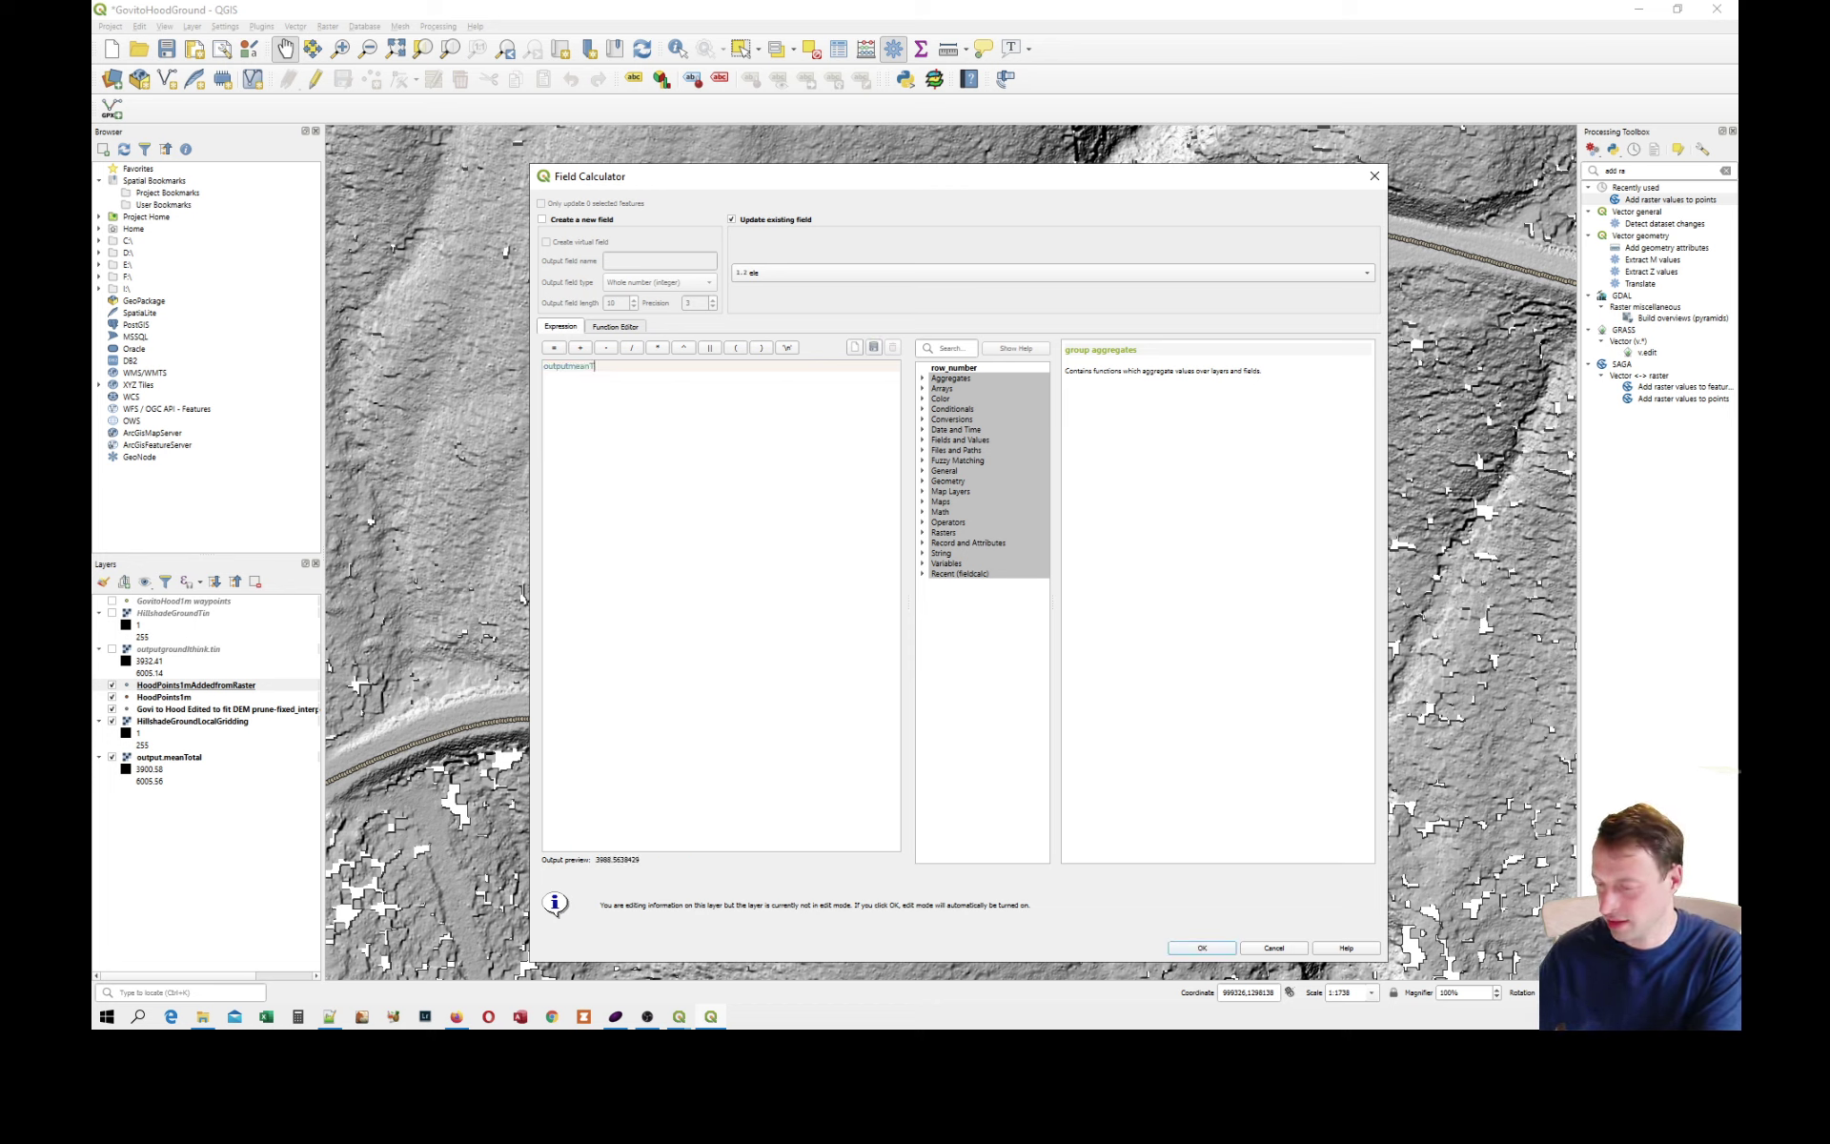
{"action": "type", "text": "*"}
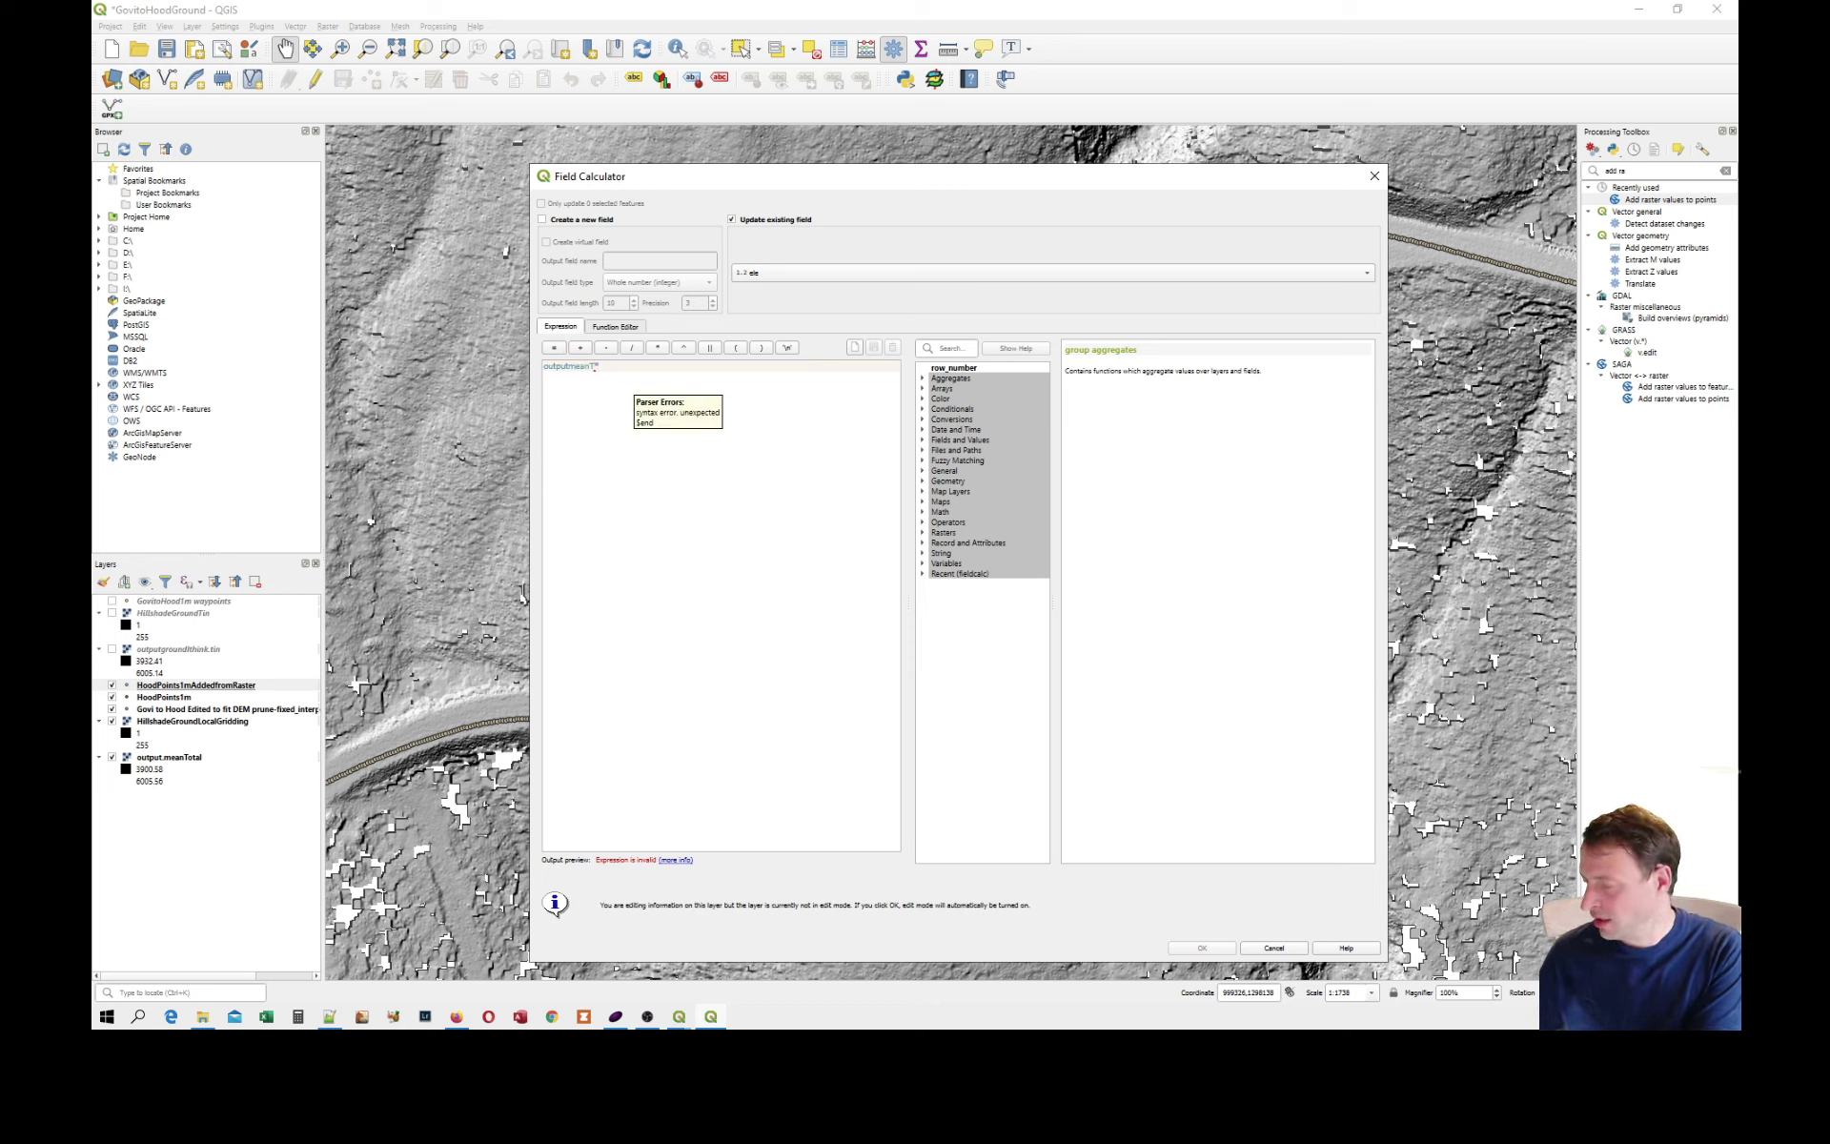
{"action": "type", "text": "0.3048"}
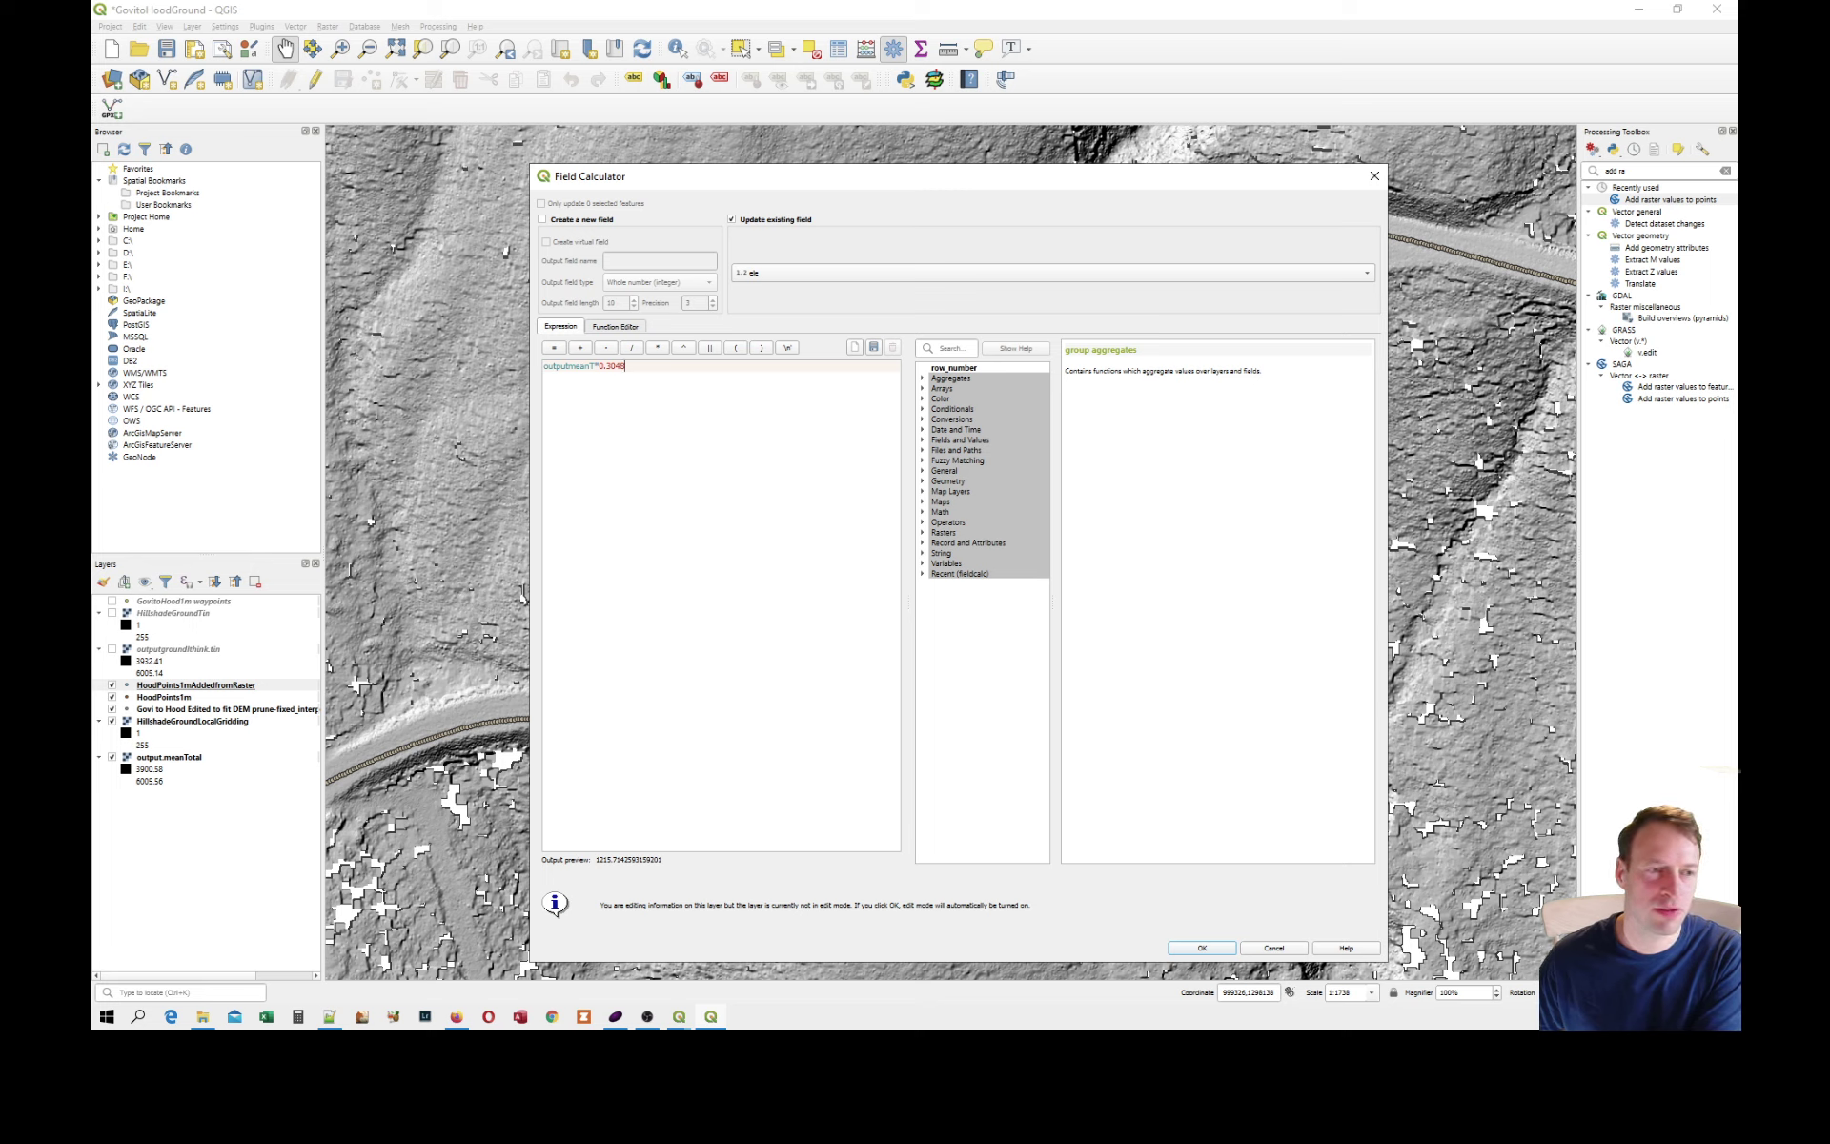
{"action": "left_click", "coordinate": [1203, 948]}
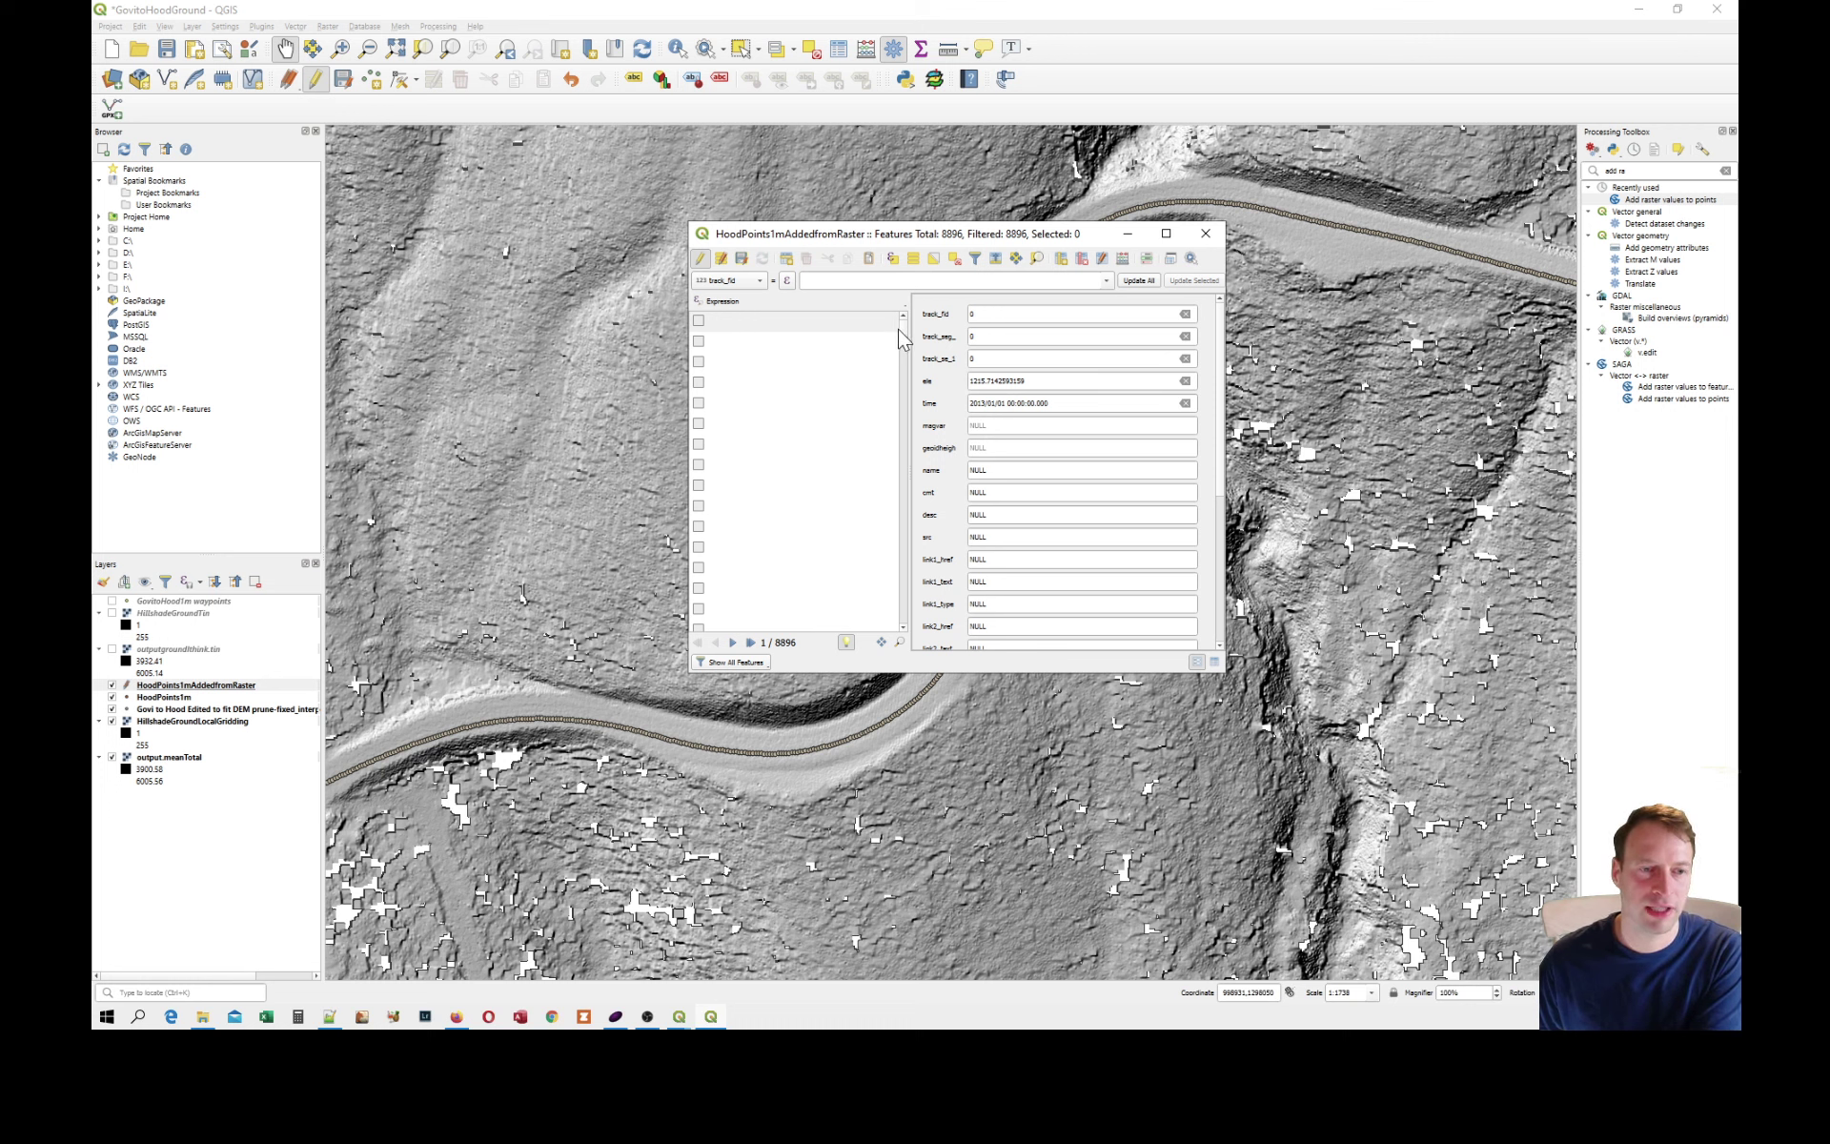
Check the ele values of the last two points in the attribute table, and close the table.
{"action": "left_click_drag", "start_coordinate": [902, 331], "coordinate": [900, 621]}
{"action": "left_click", "coordinate": [701, 589]}
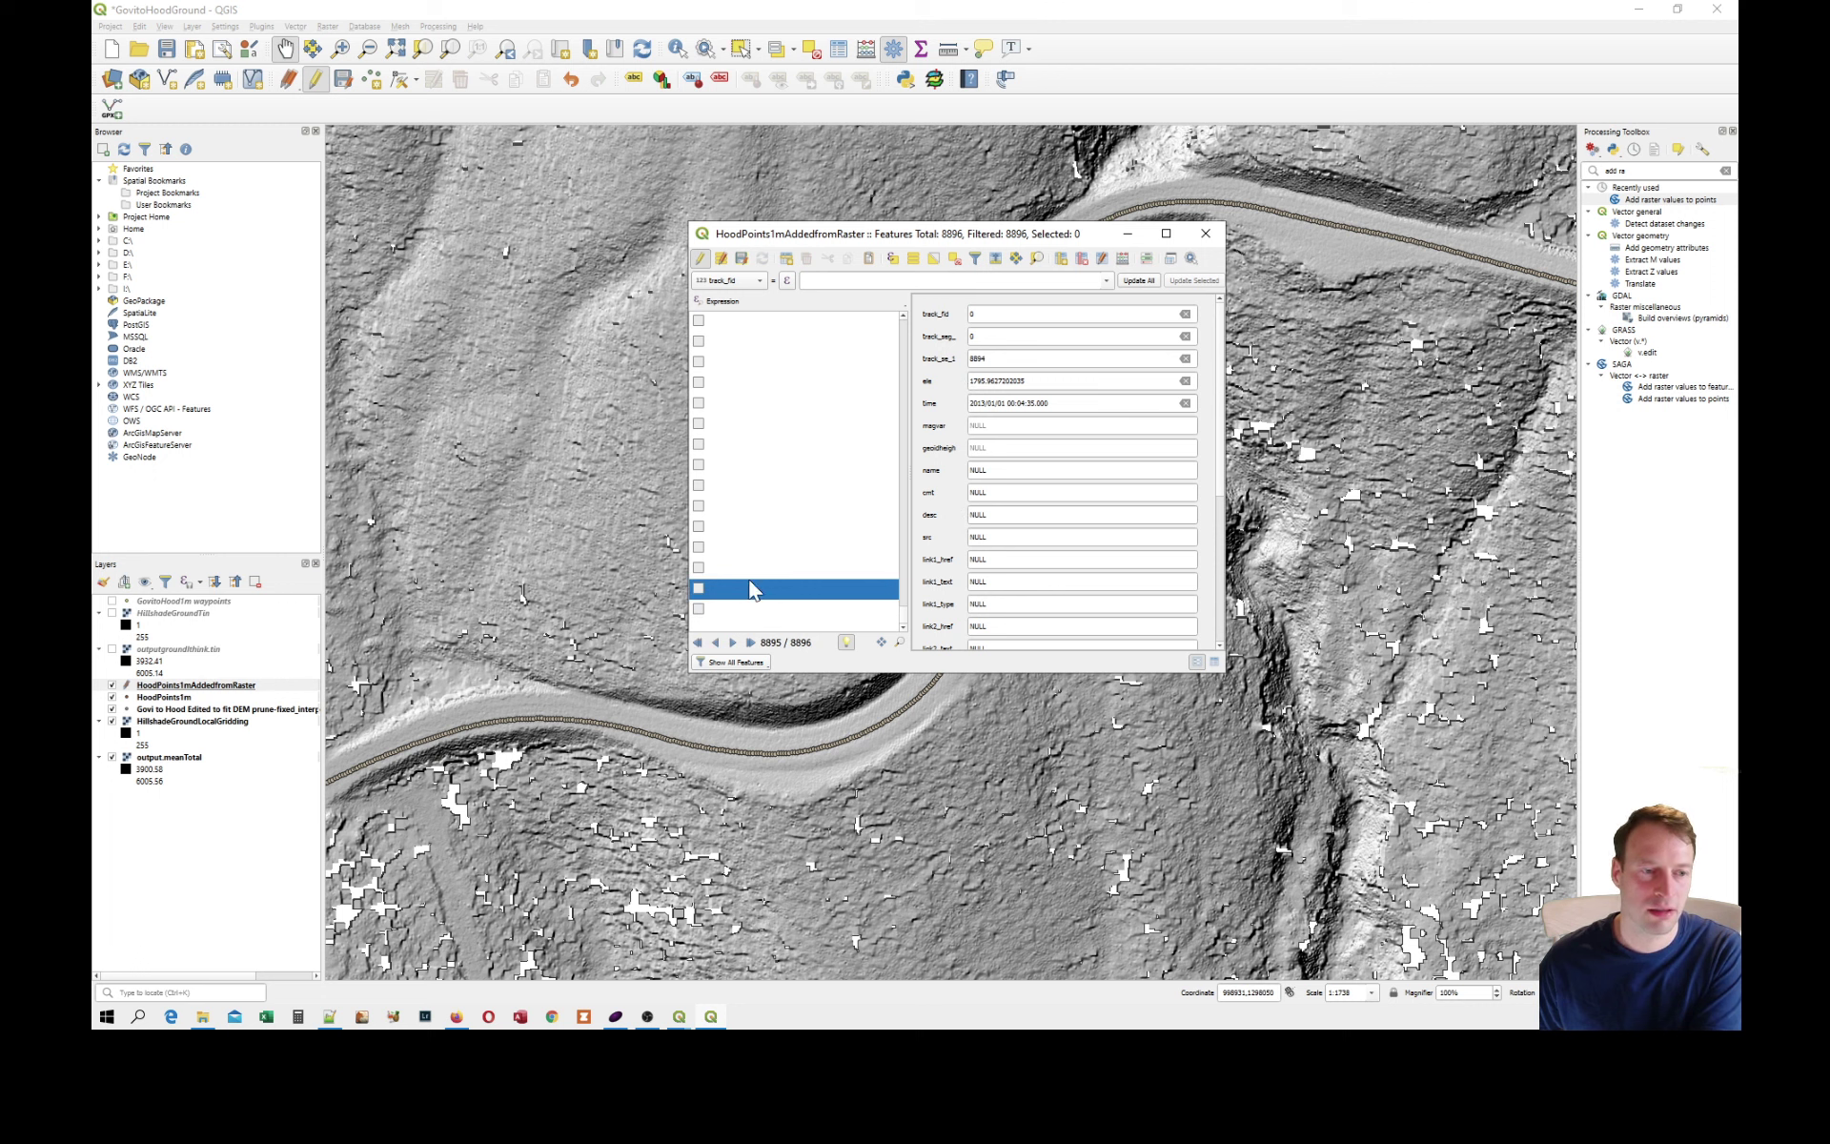
{"action": "left_click", "coordinate": [726, 610]}
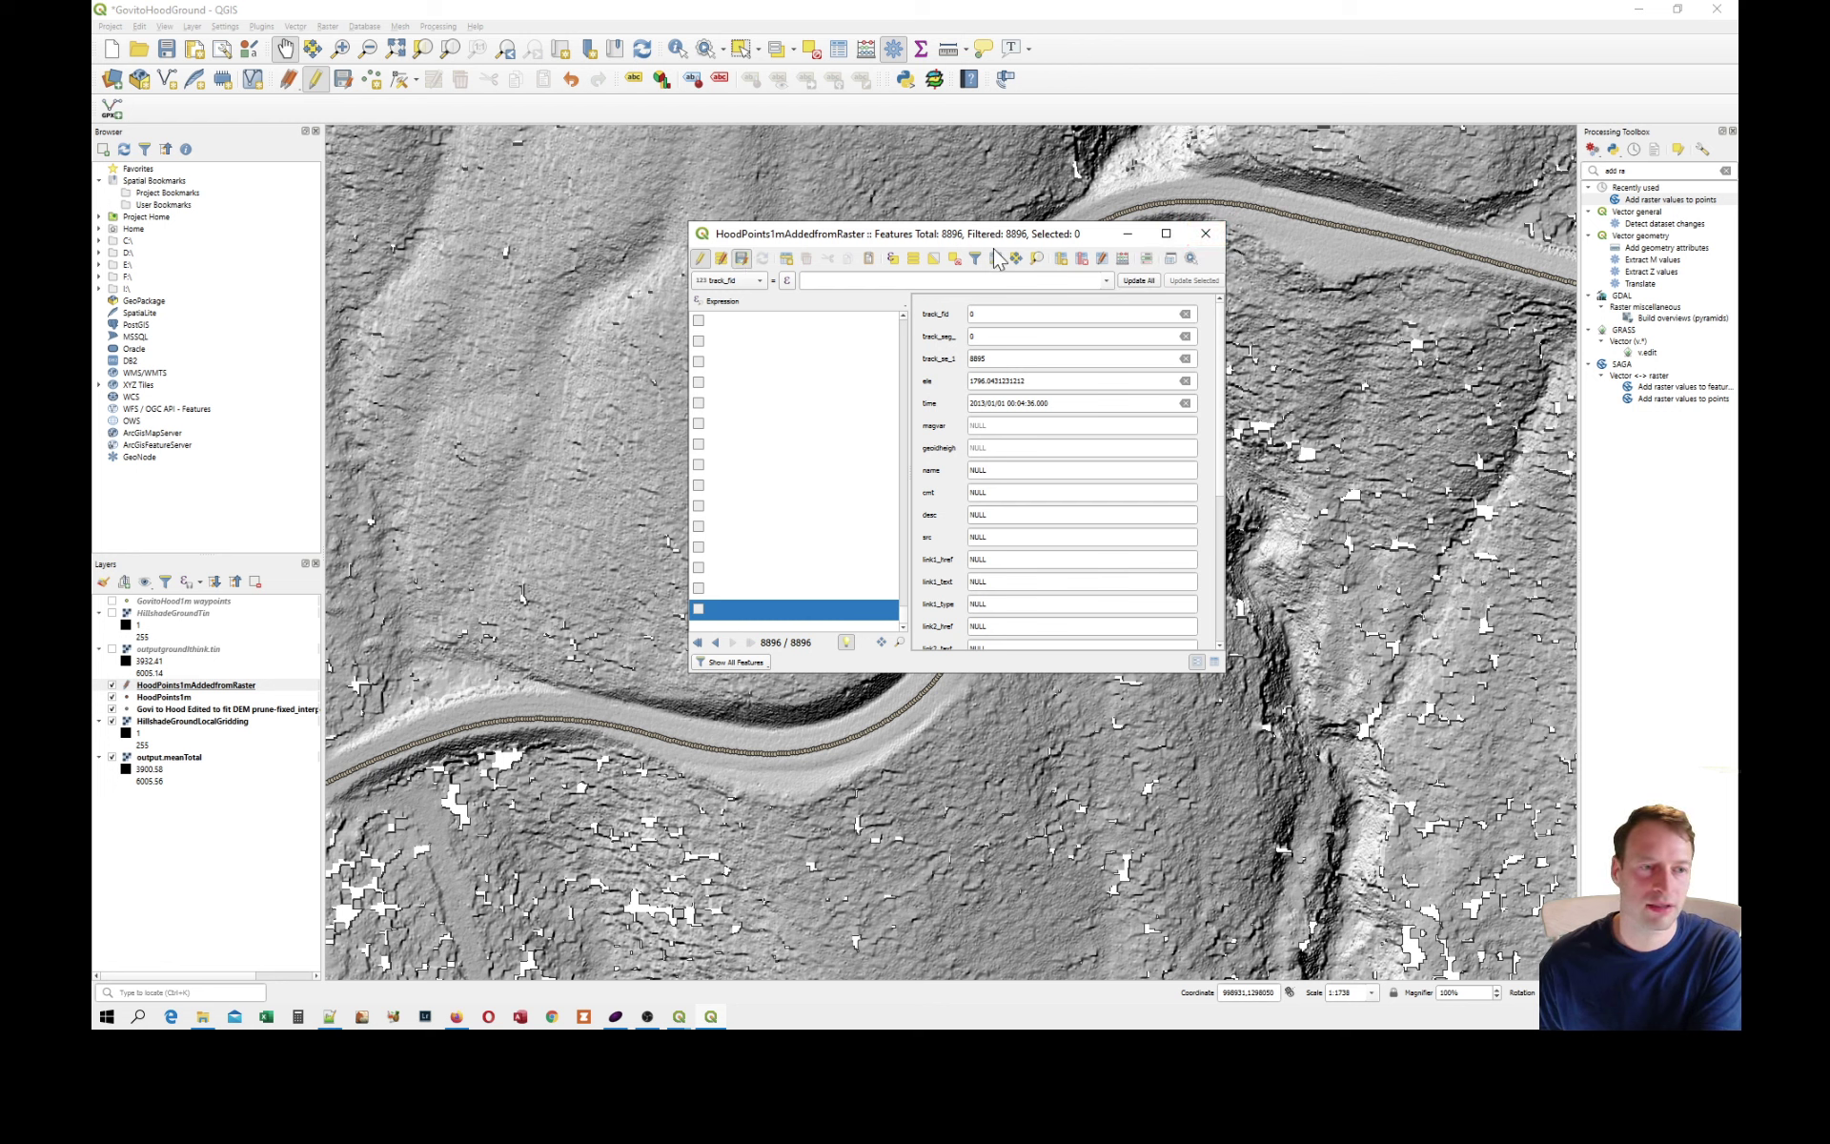
{"action": "left_click", "coordinate": [1205, 234]}
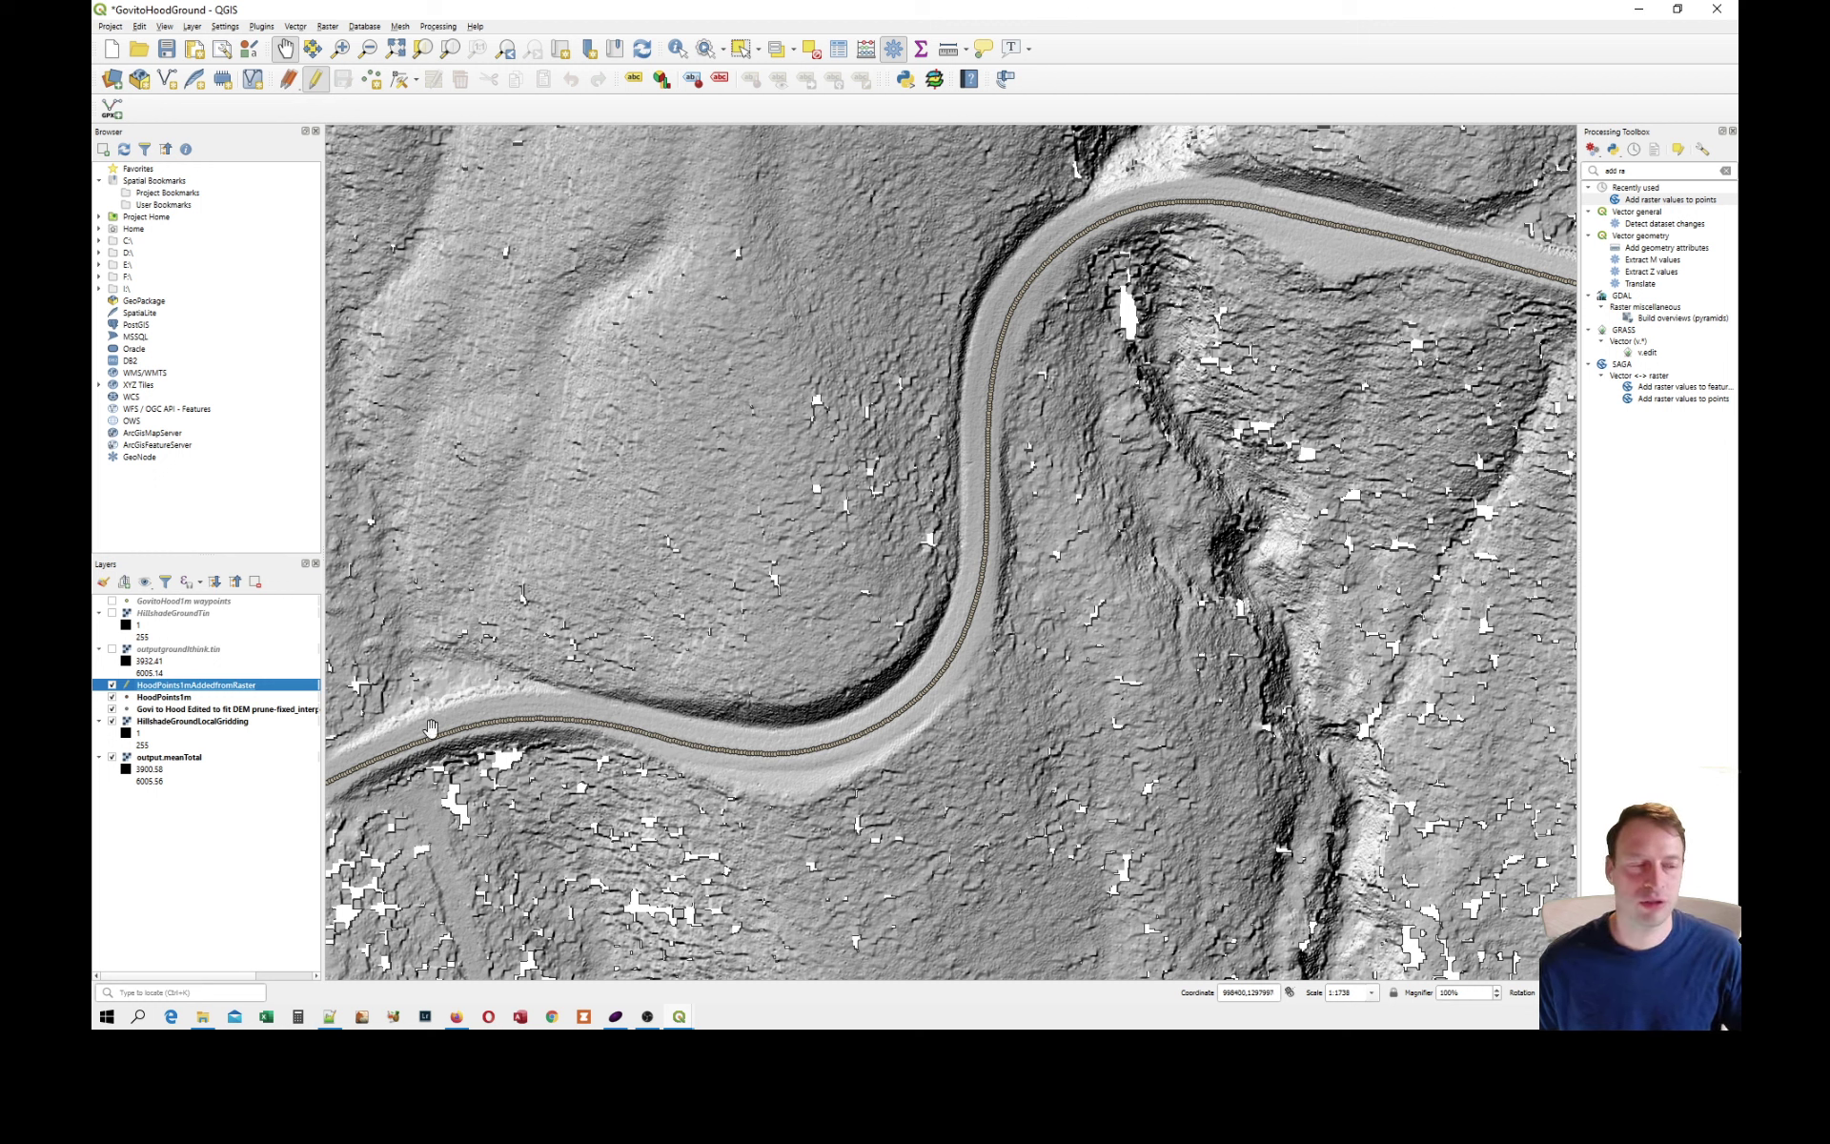
Look at the GPX Save Features As settings for HoodPoints1mAddedfromRaster, and close them without exporting.
{"action": "right_click", "coordinate": [179, 686]}
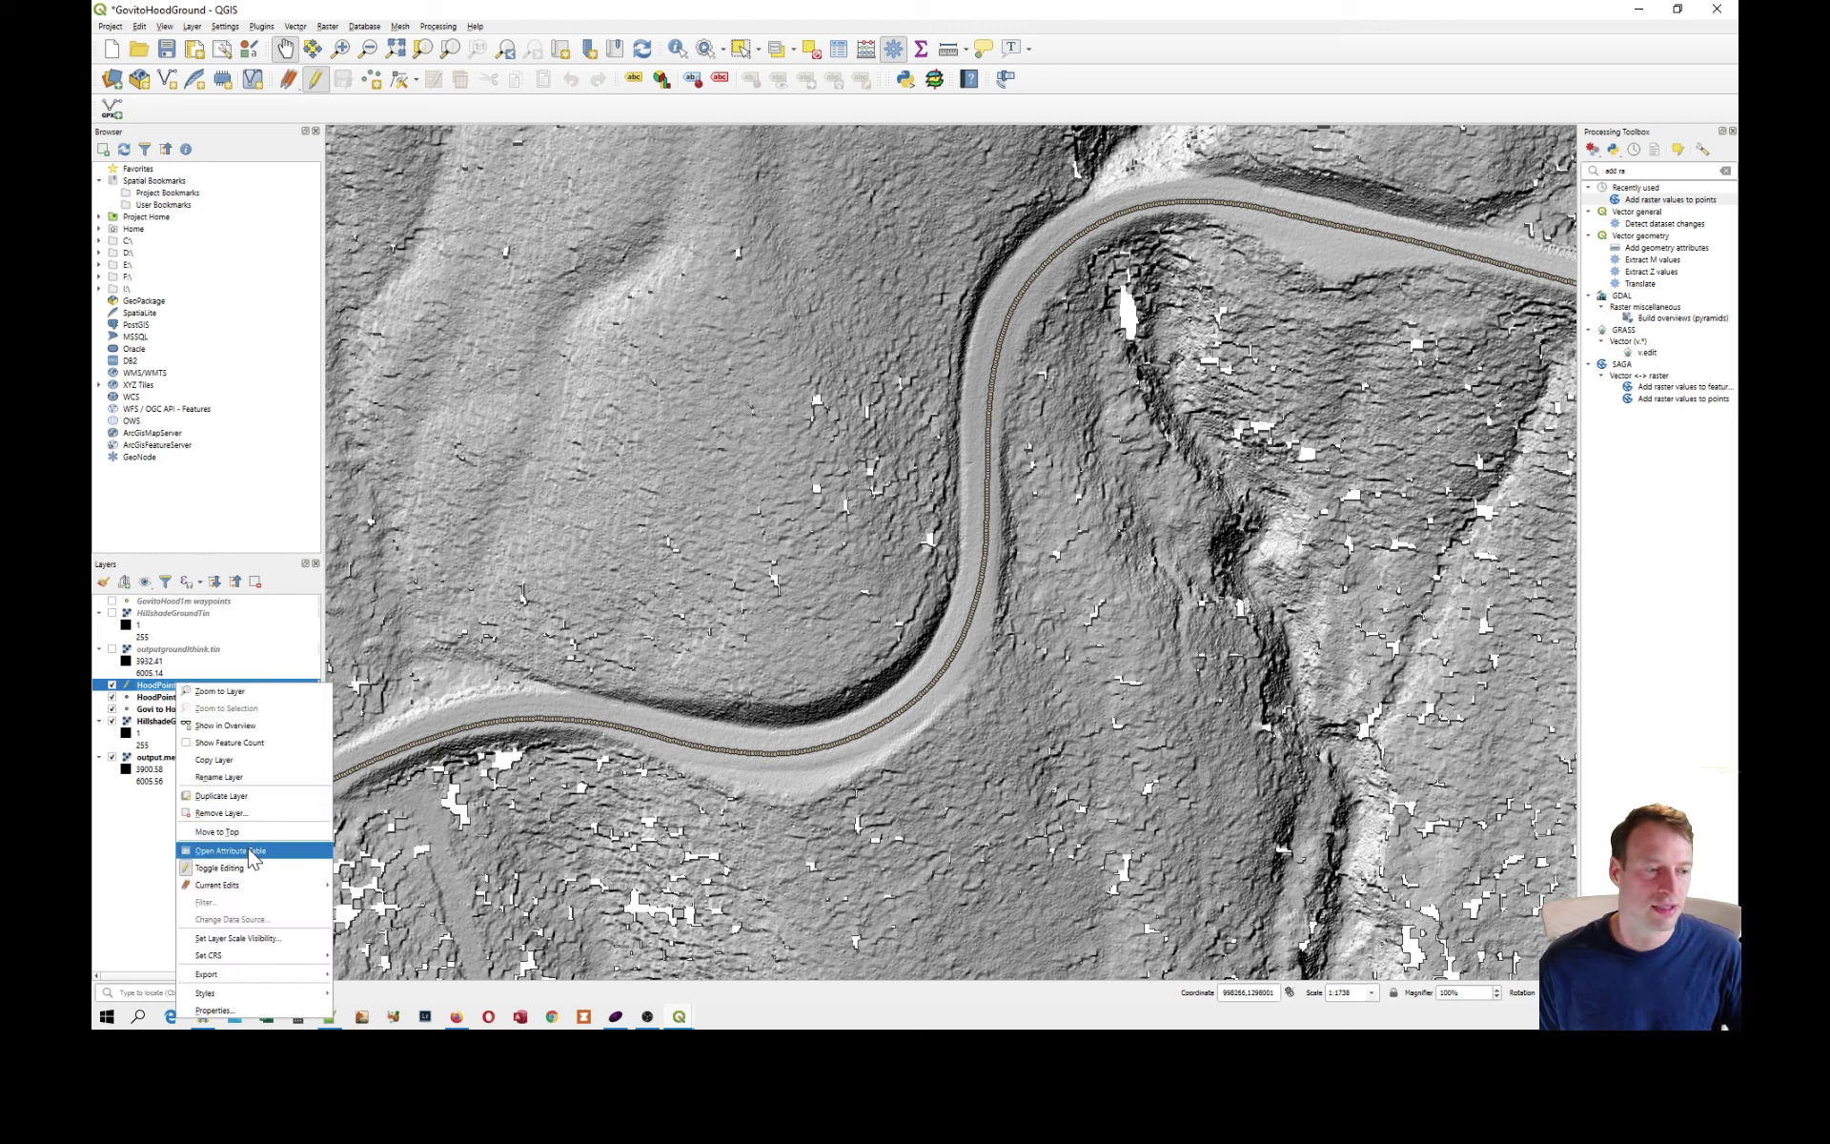
{"action": "mouse_move", "coordinate": [292, 958]}
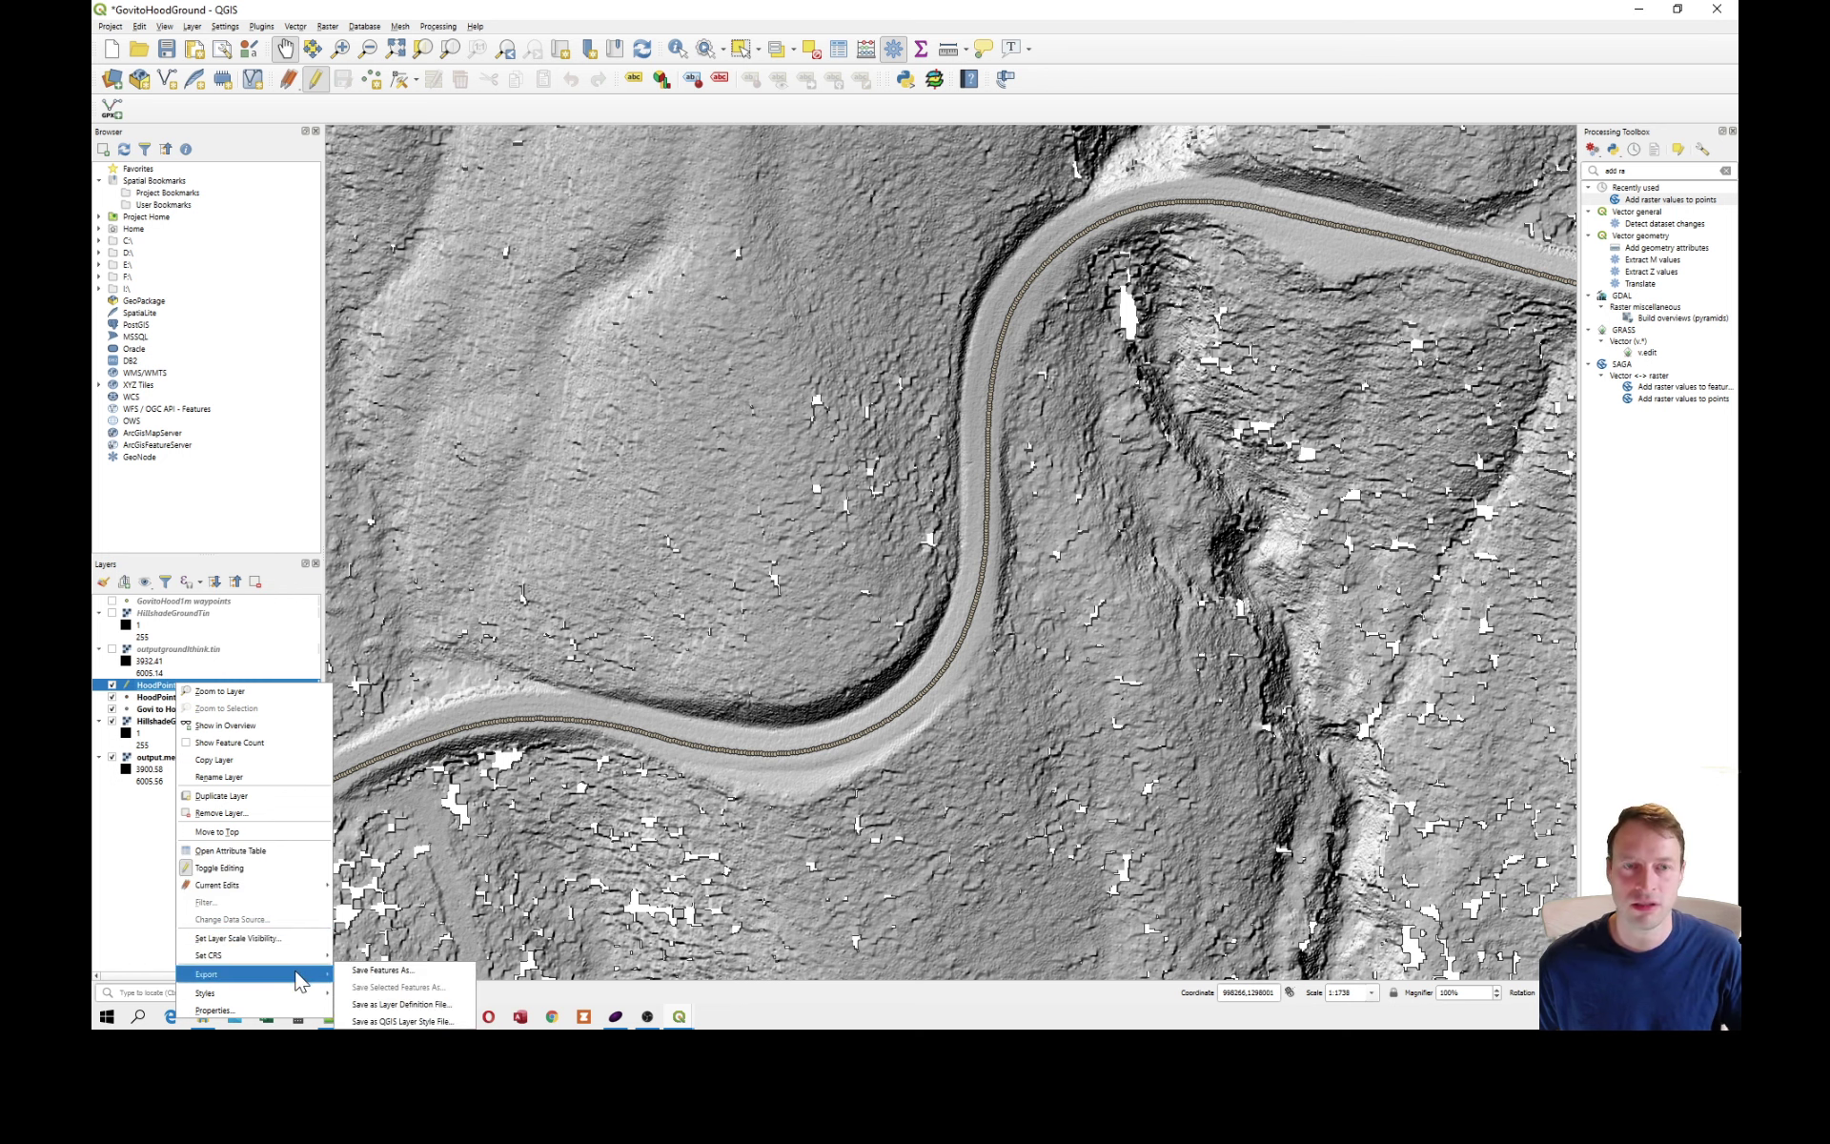
{"action": "left_click", "coordinate": [370, 977]}
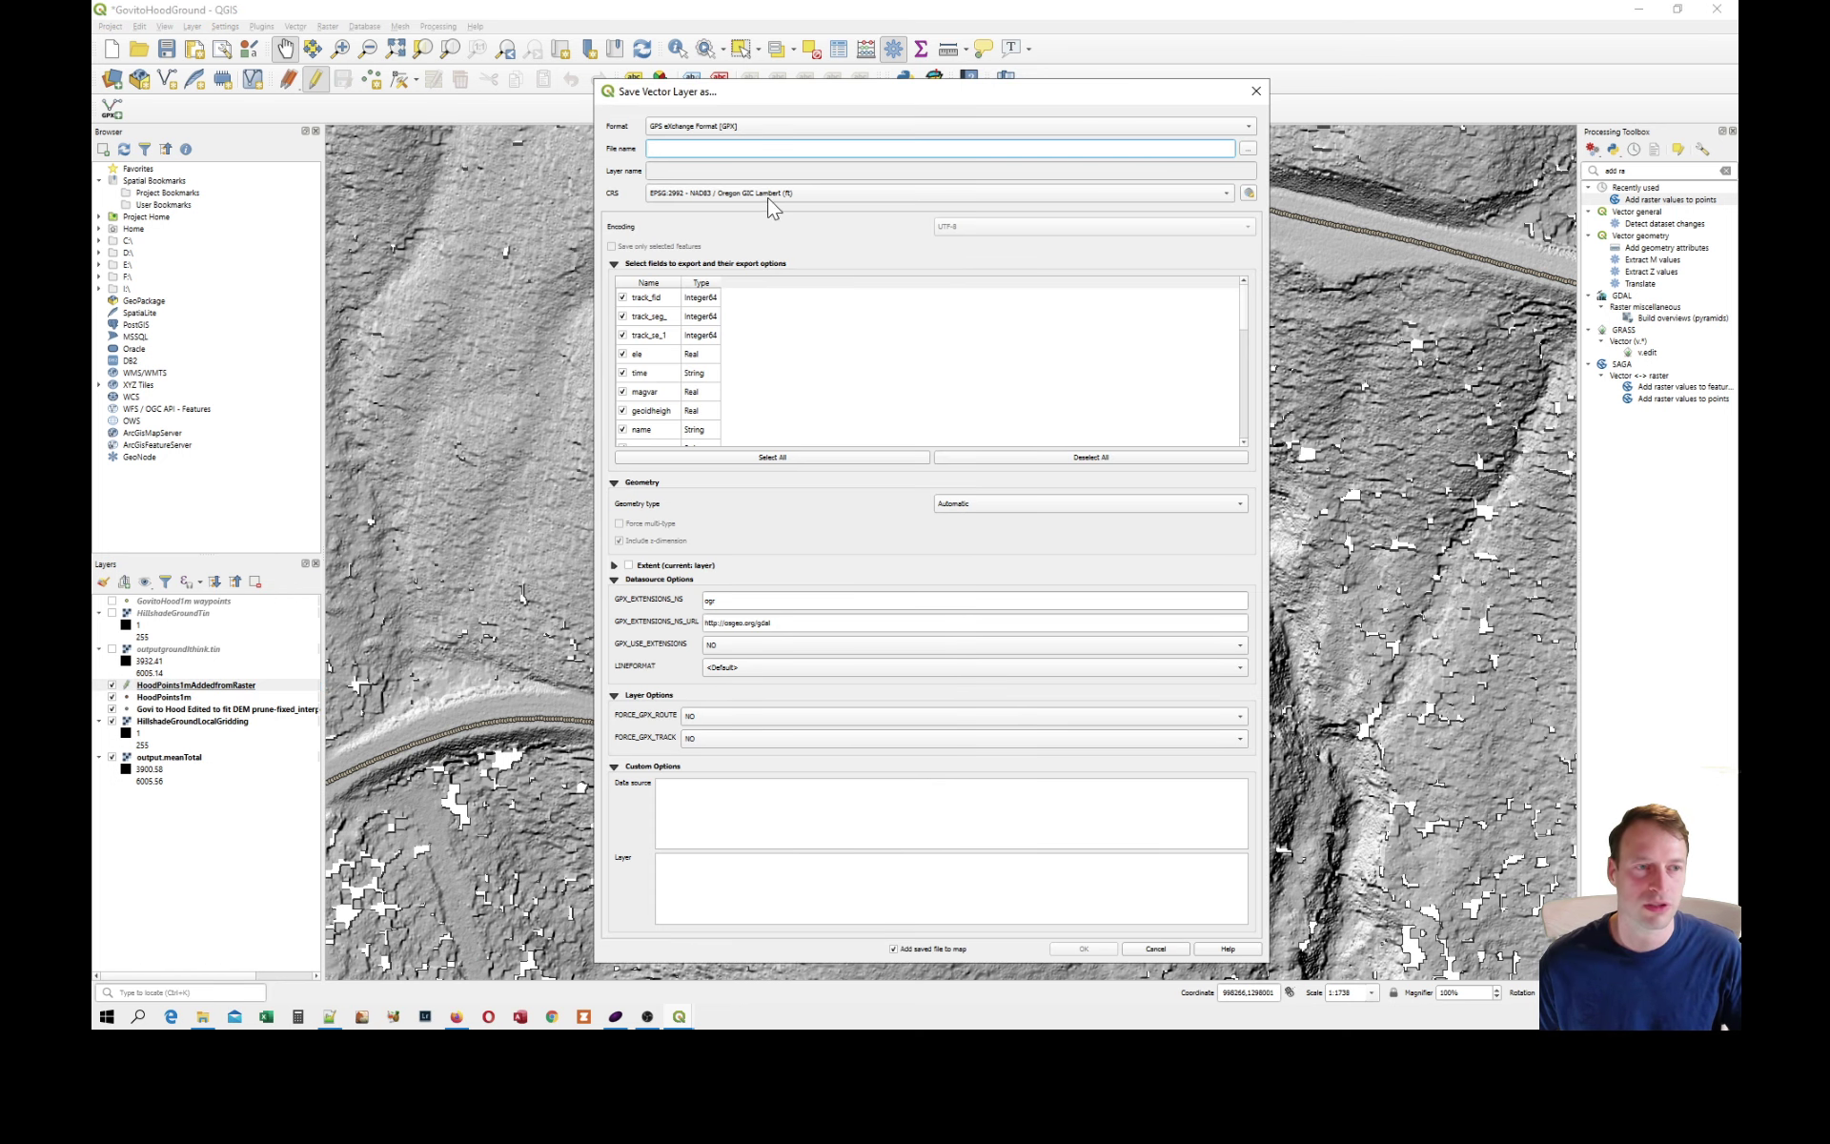
{"action": "left_click", "coordinate": [1257, 93]}
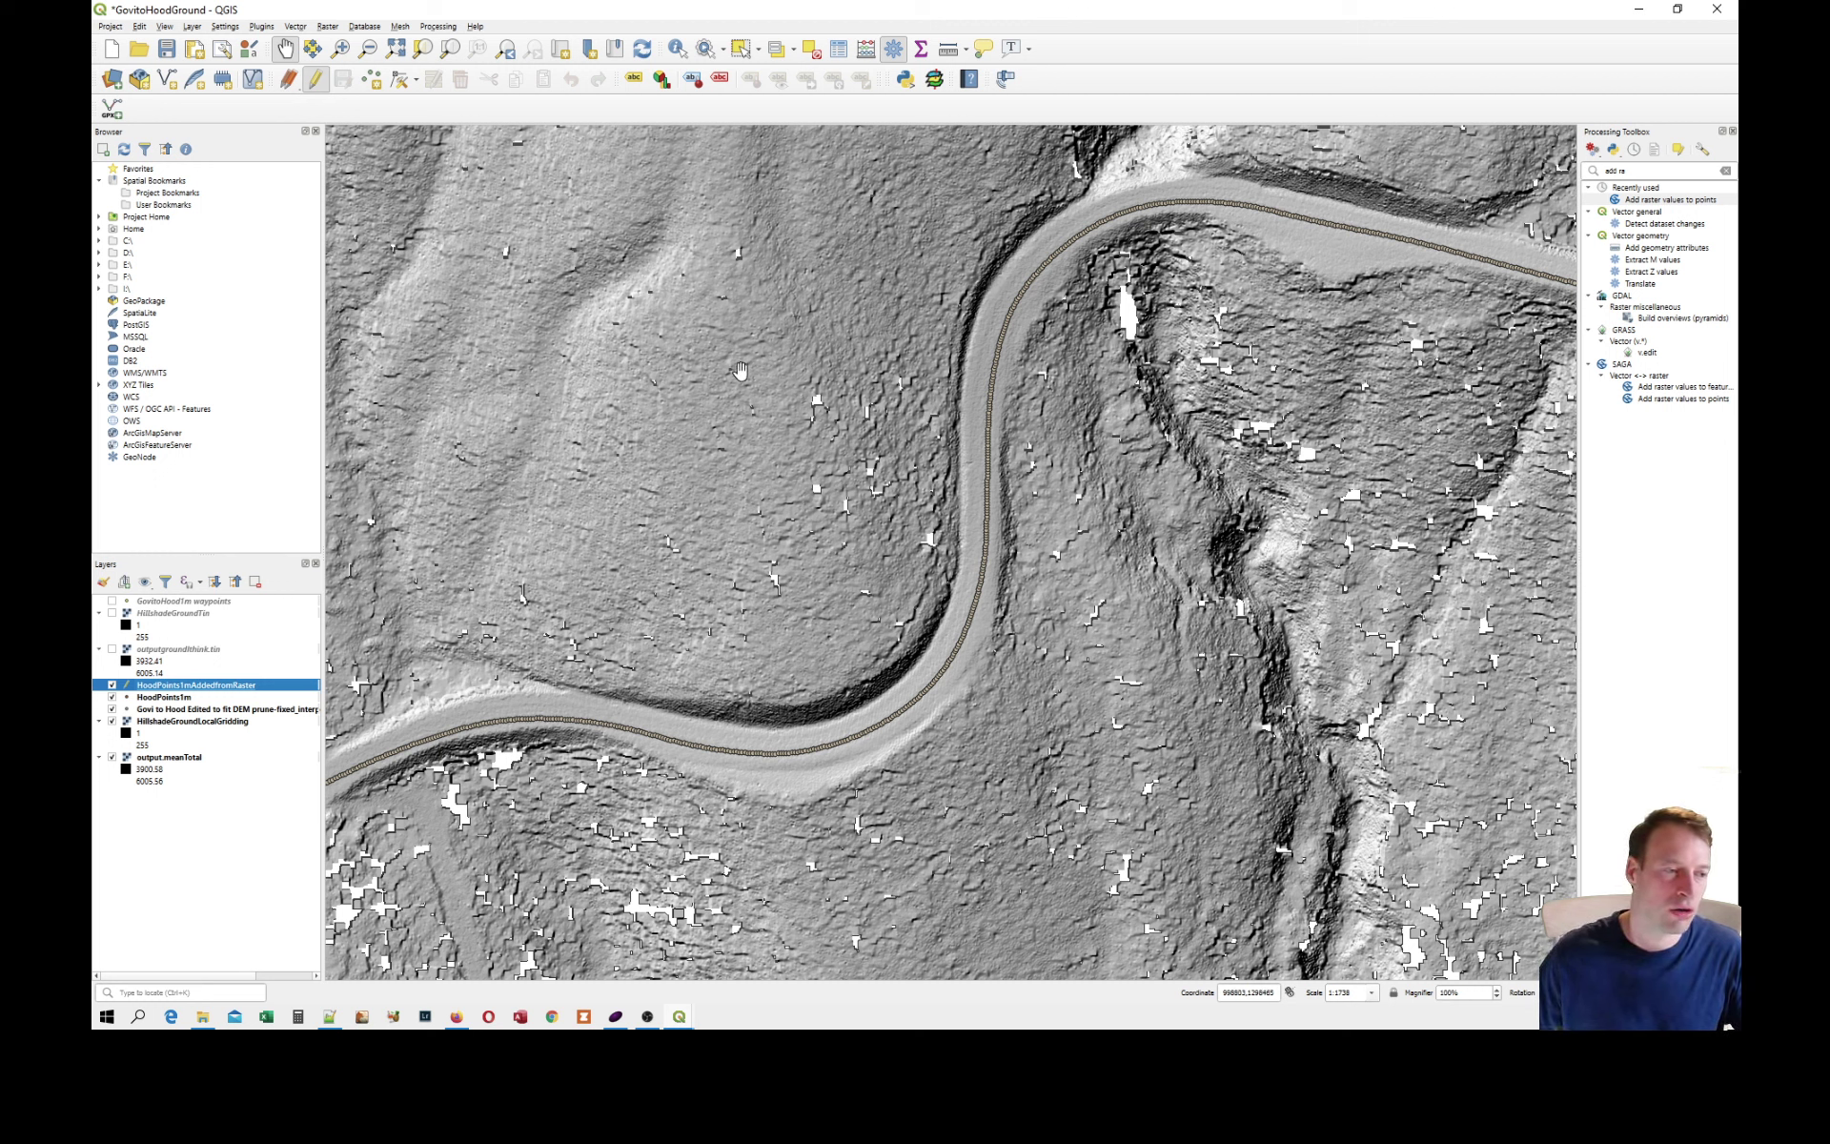
Open the GPX export settings for HoodPoints1mAddedfromRaster and exclude the track_fid, track_seg_, track_se_1, outputmeanT and time fields.
{"action": "right_click", "coordinate": [240, 686]}
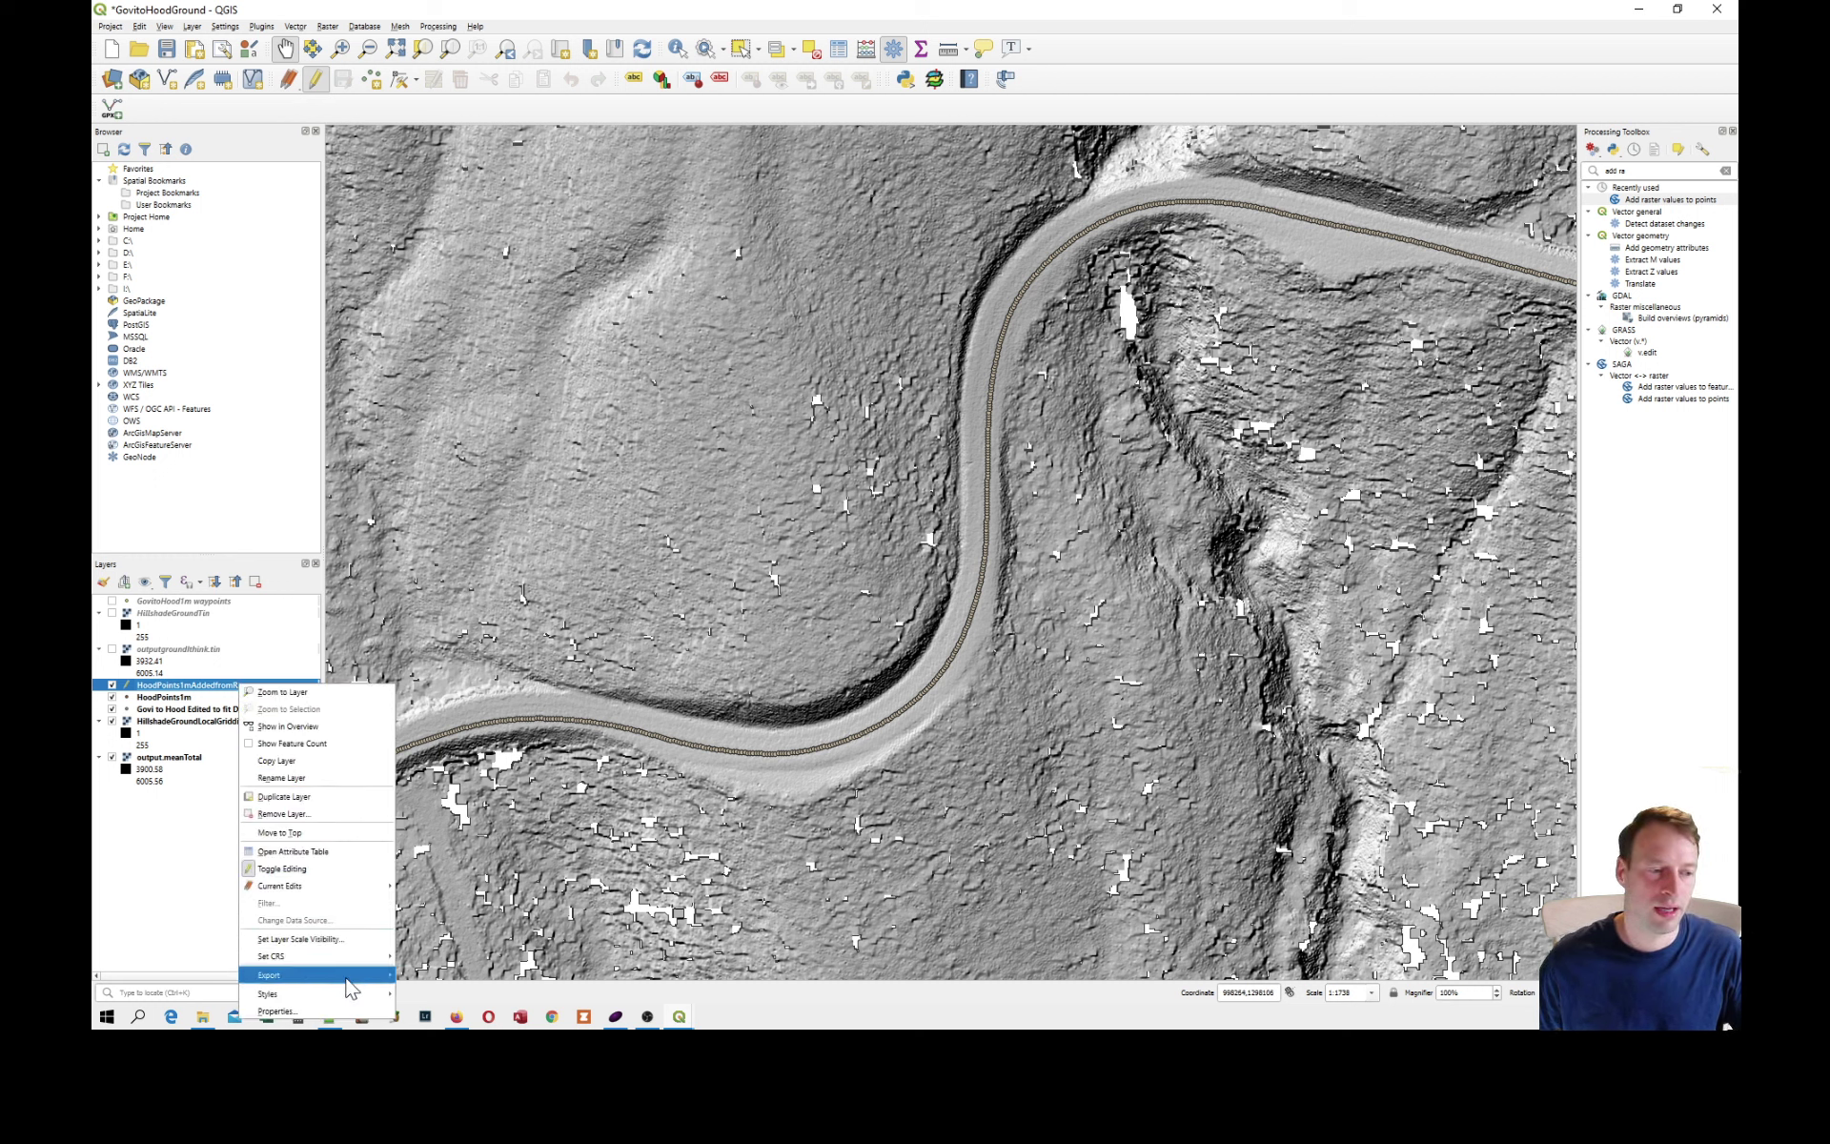
{"action": "mouse_move", "coordinate": [353, 976]}
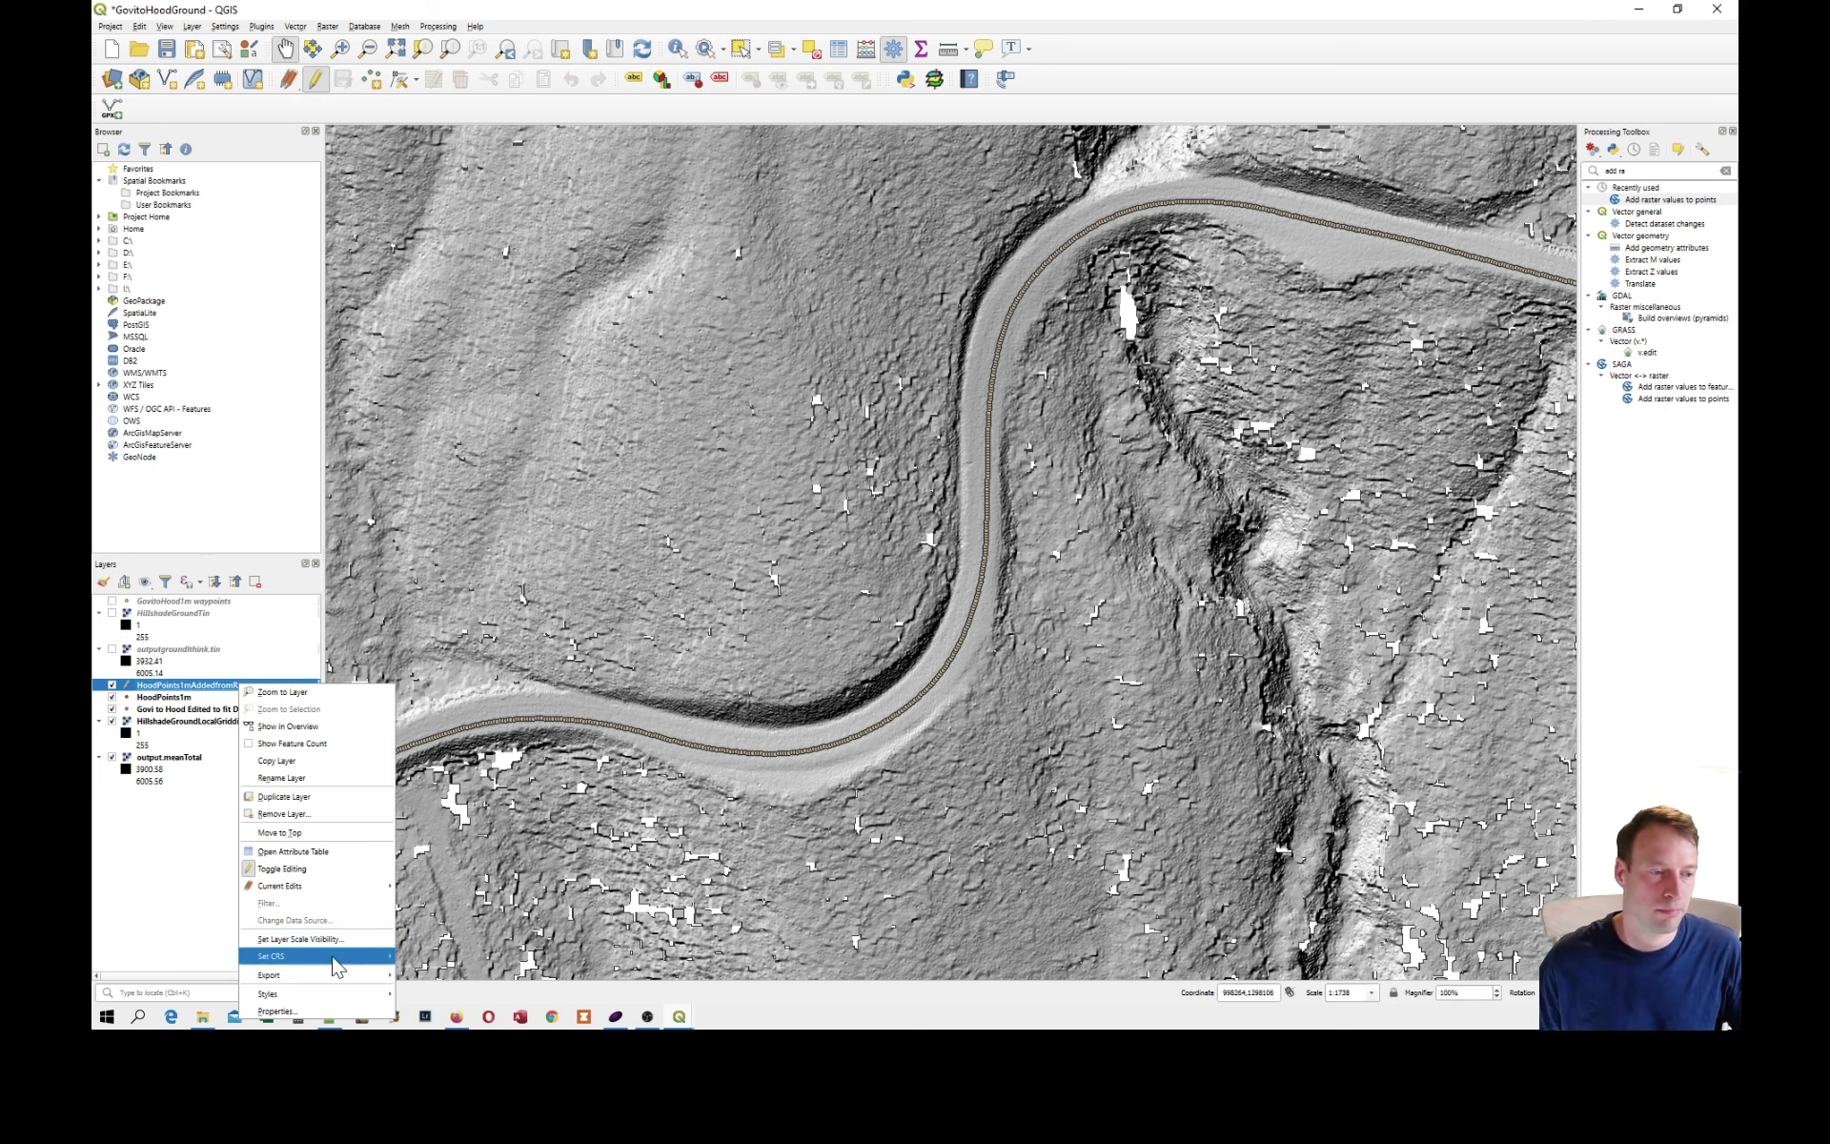
{"action": "left_click", "coordinate": [422, 982]}
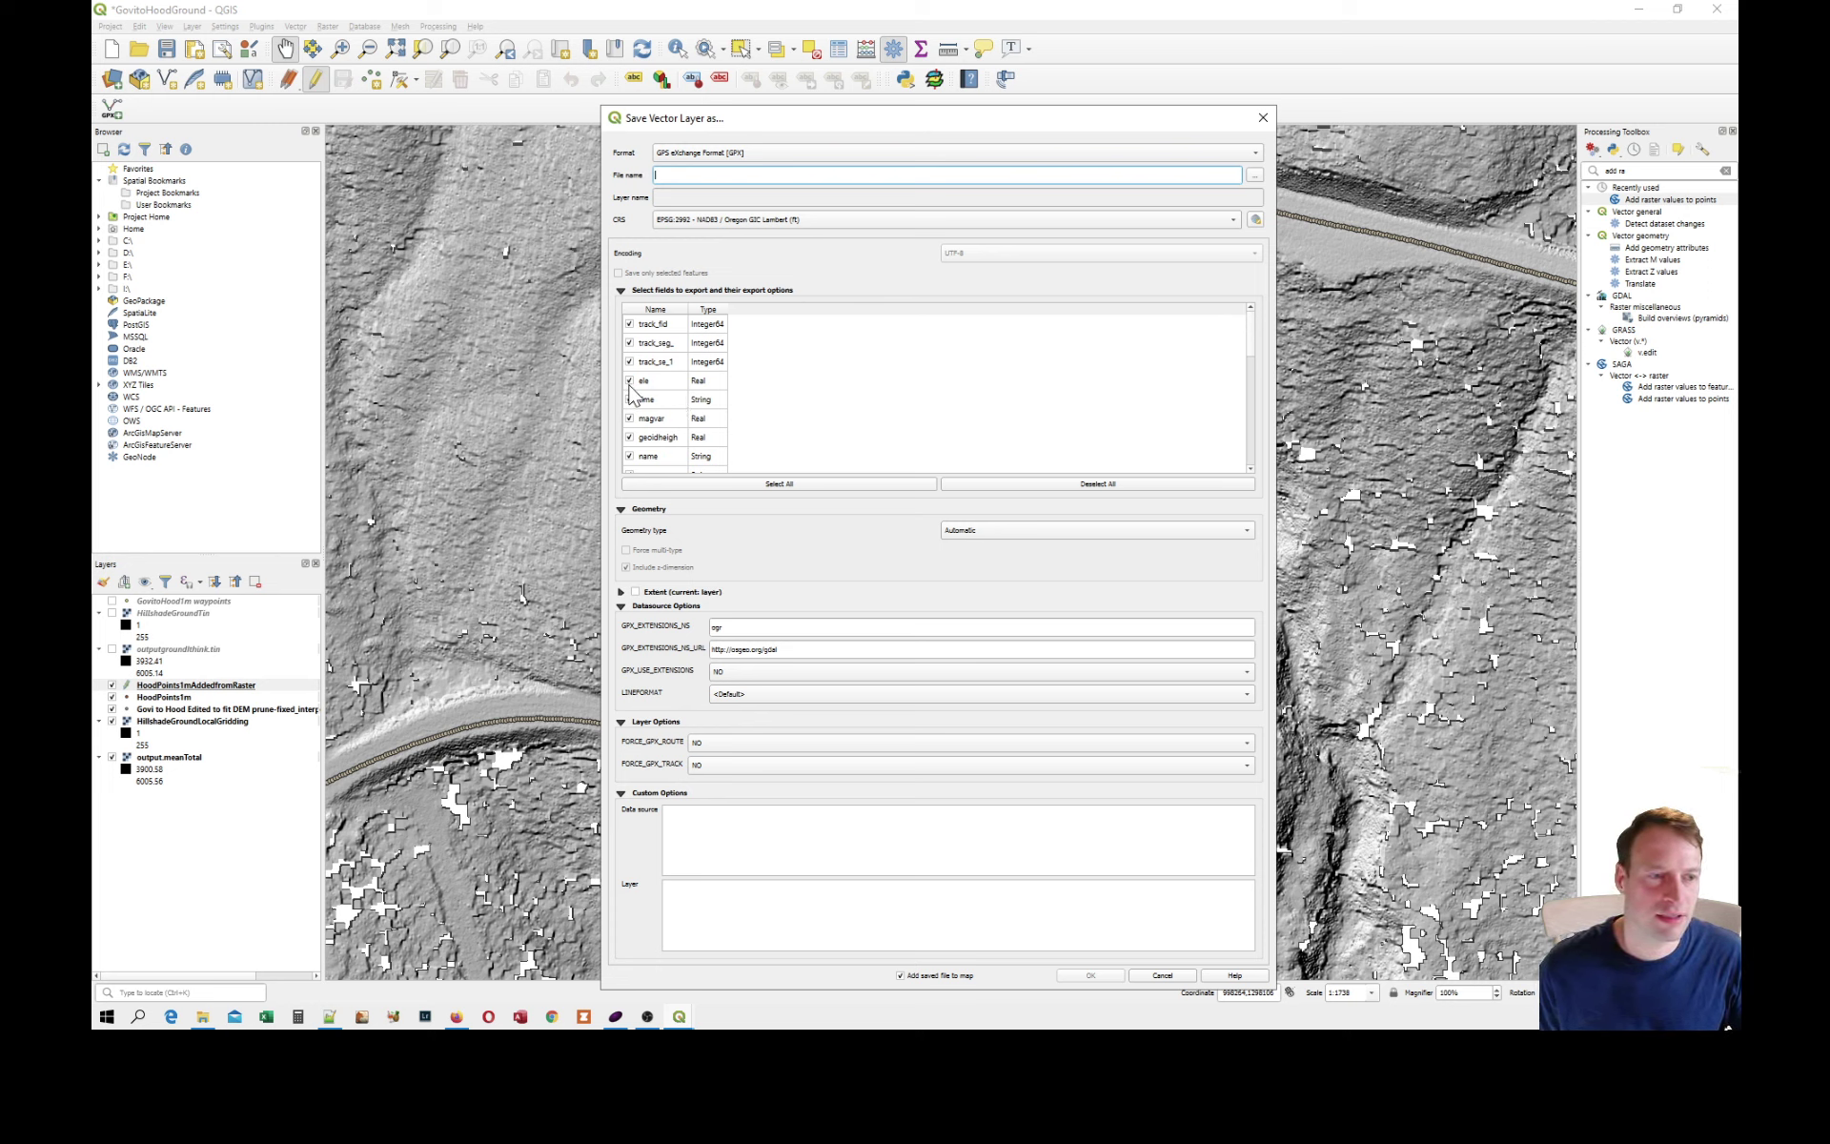
{"action": "left_click", "coordinate": [629, 324]}
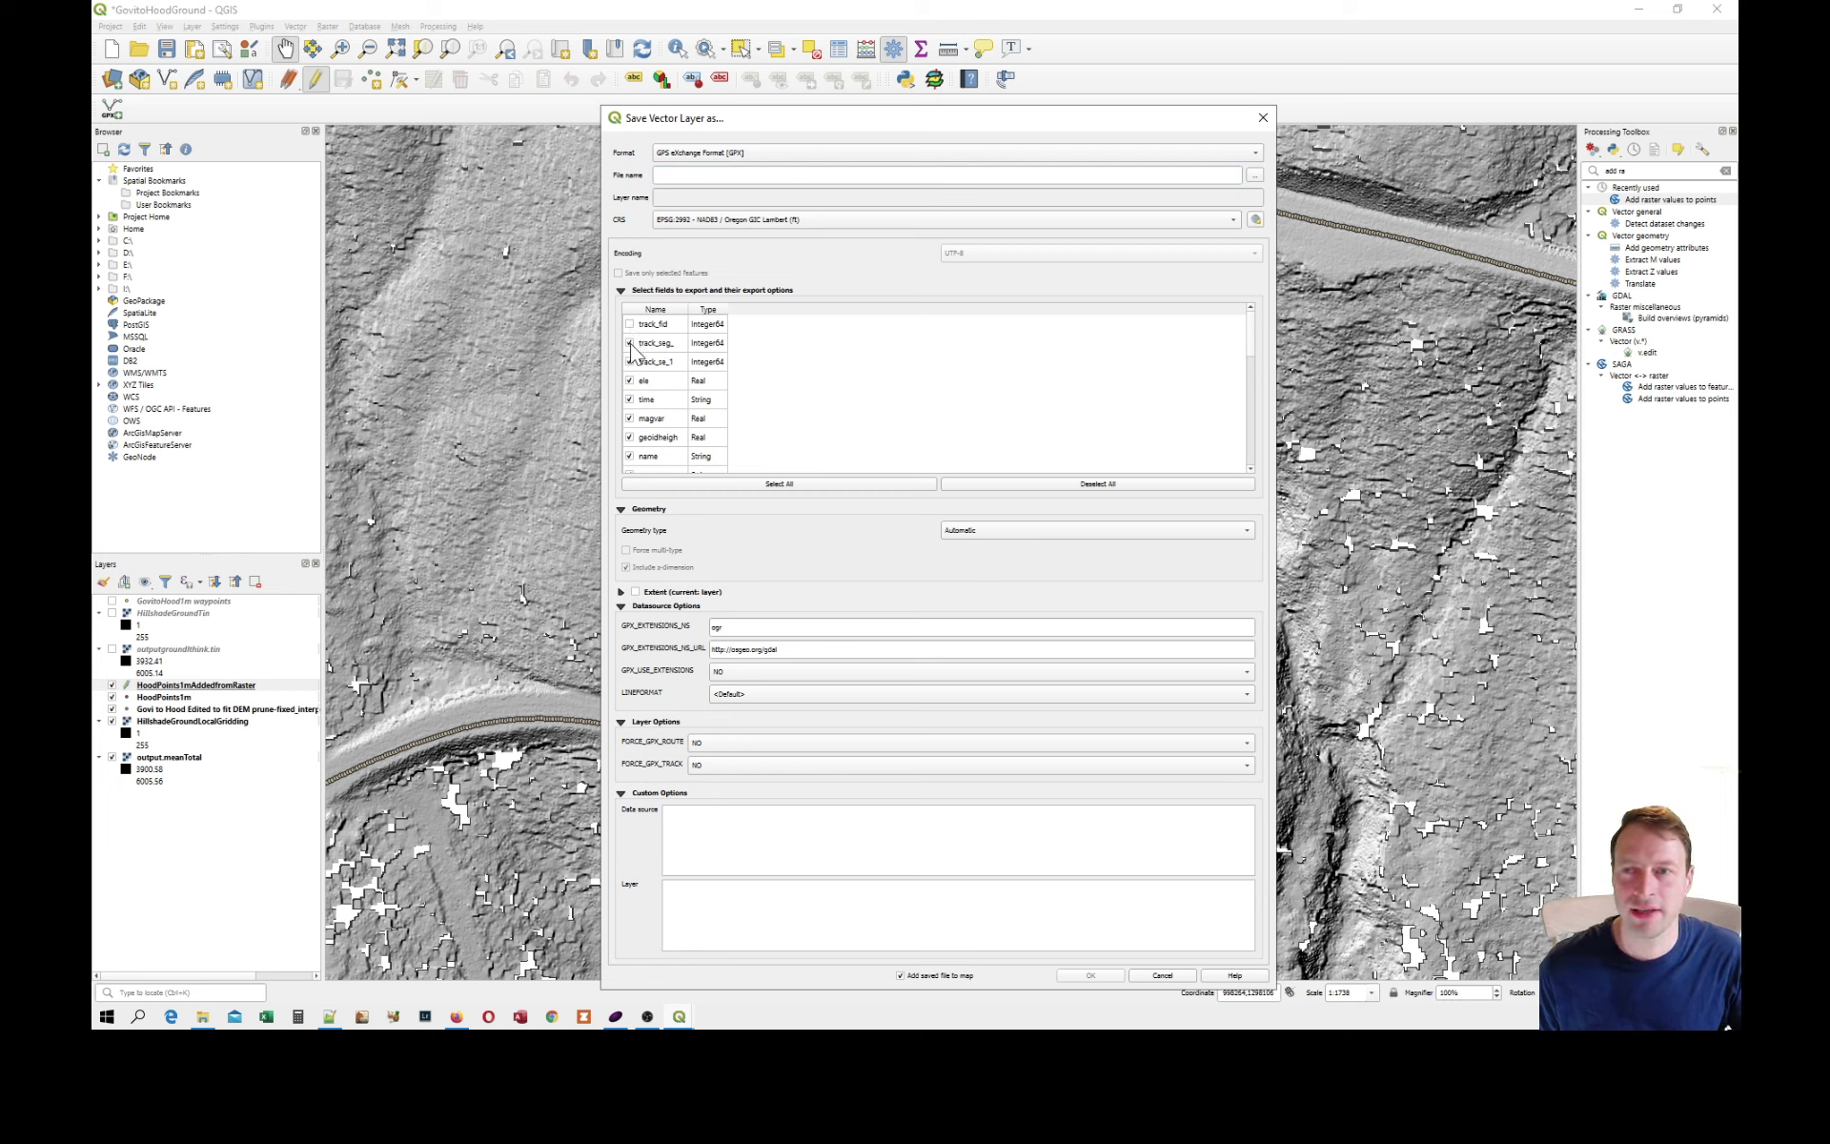
{"action": "left_click", "coordinate": [630, 362]}
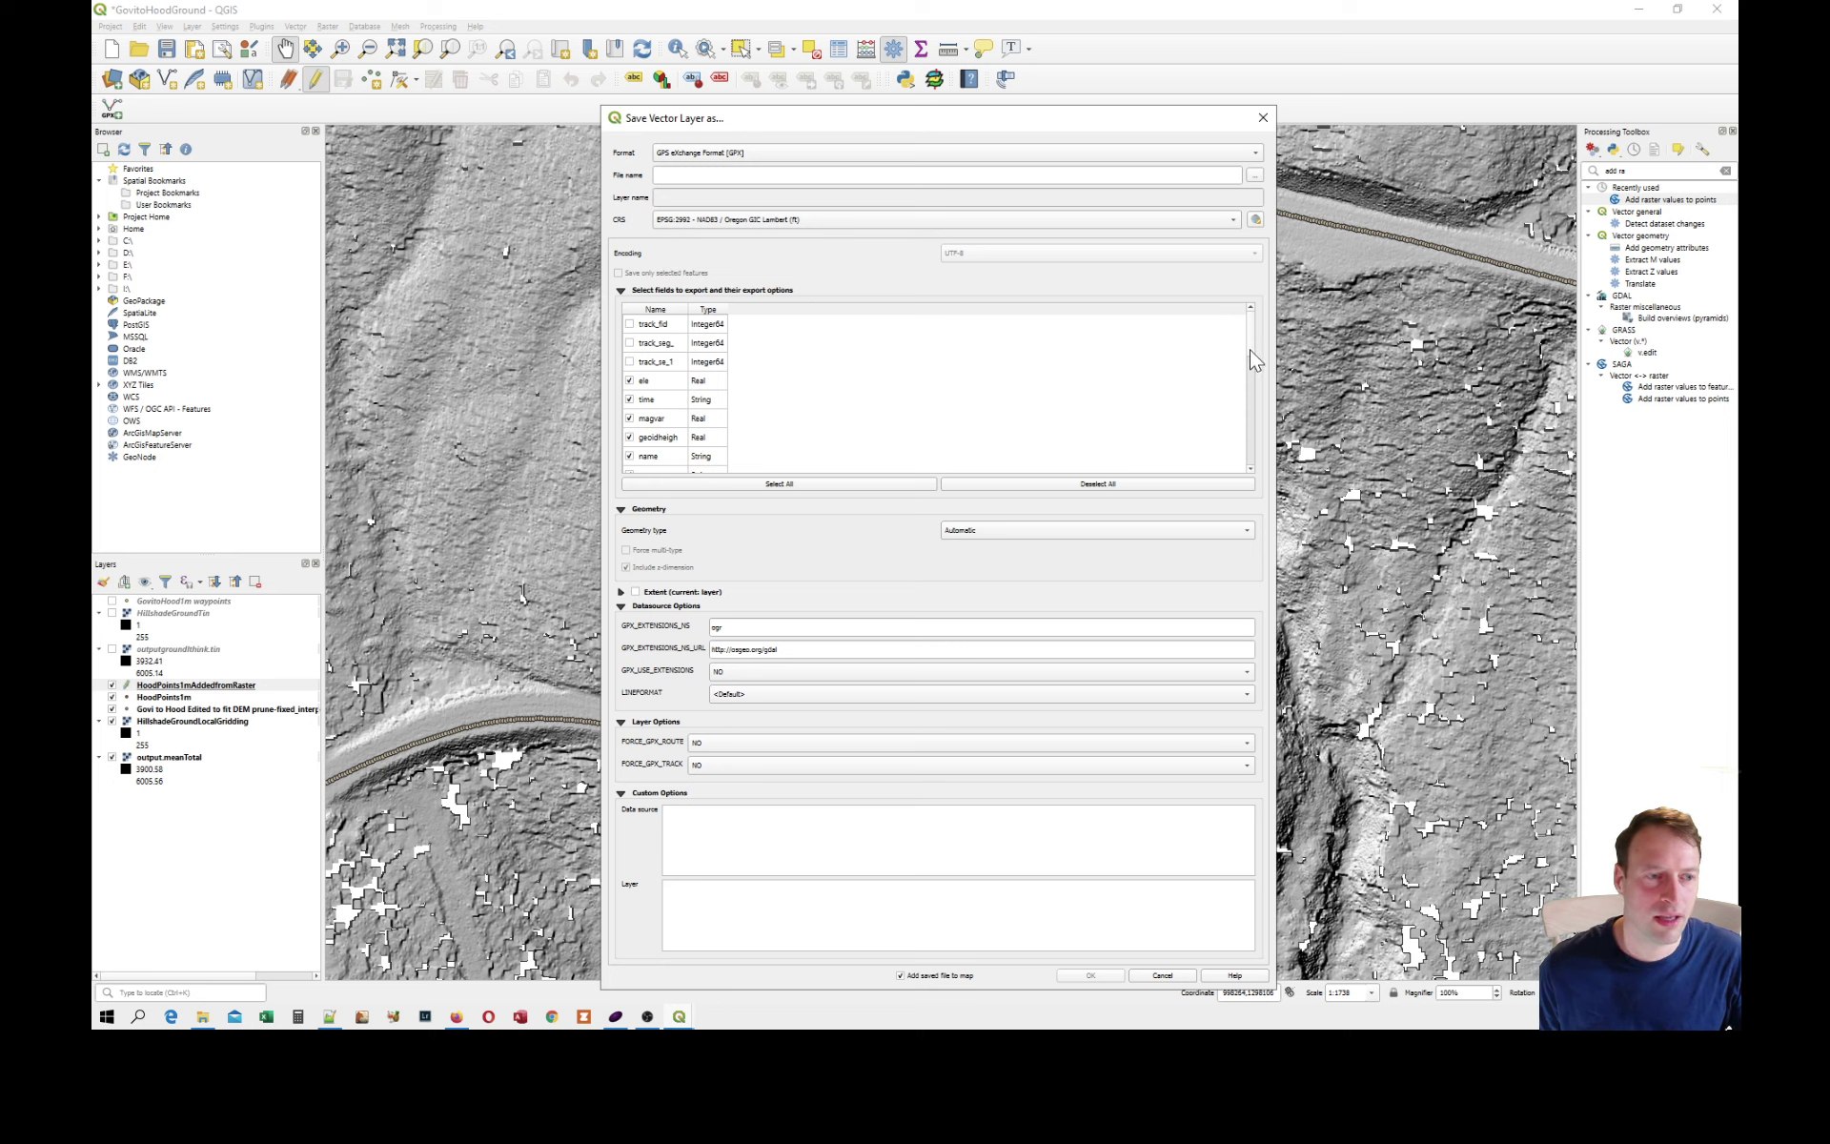
{"action": "left_click_drag", "start_coordinate": [1250, 347], "coordinate": [1249, 465]}
{"action": "left_click", "coordinate": [630, 463]}
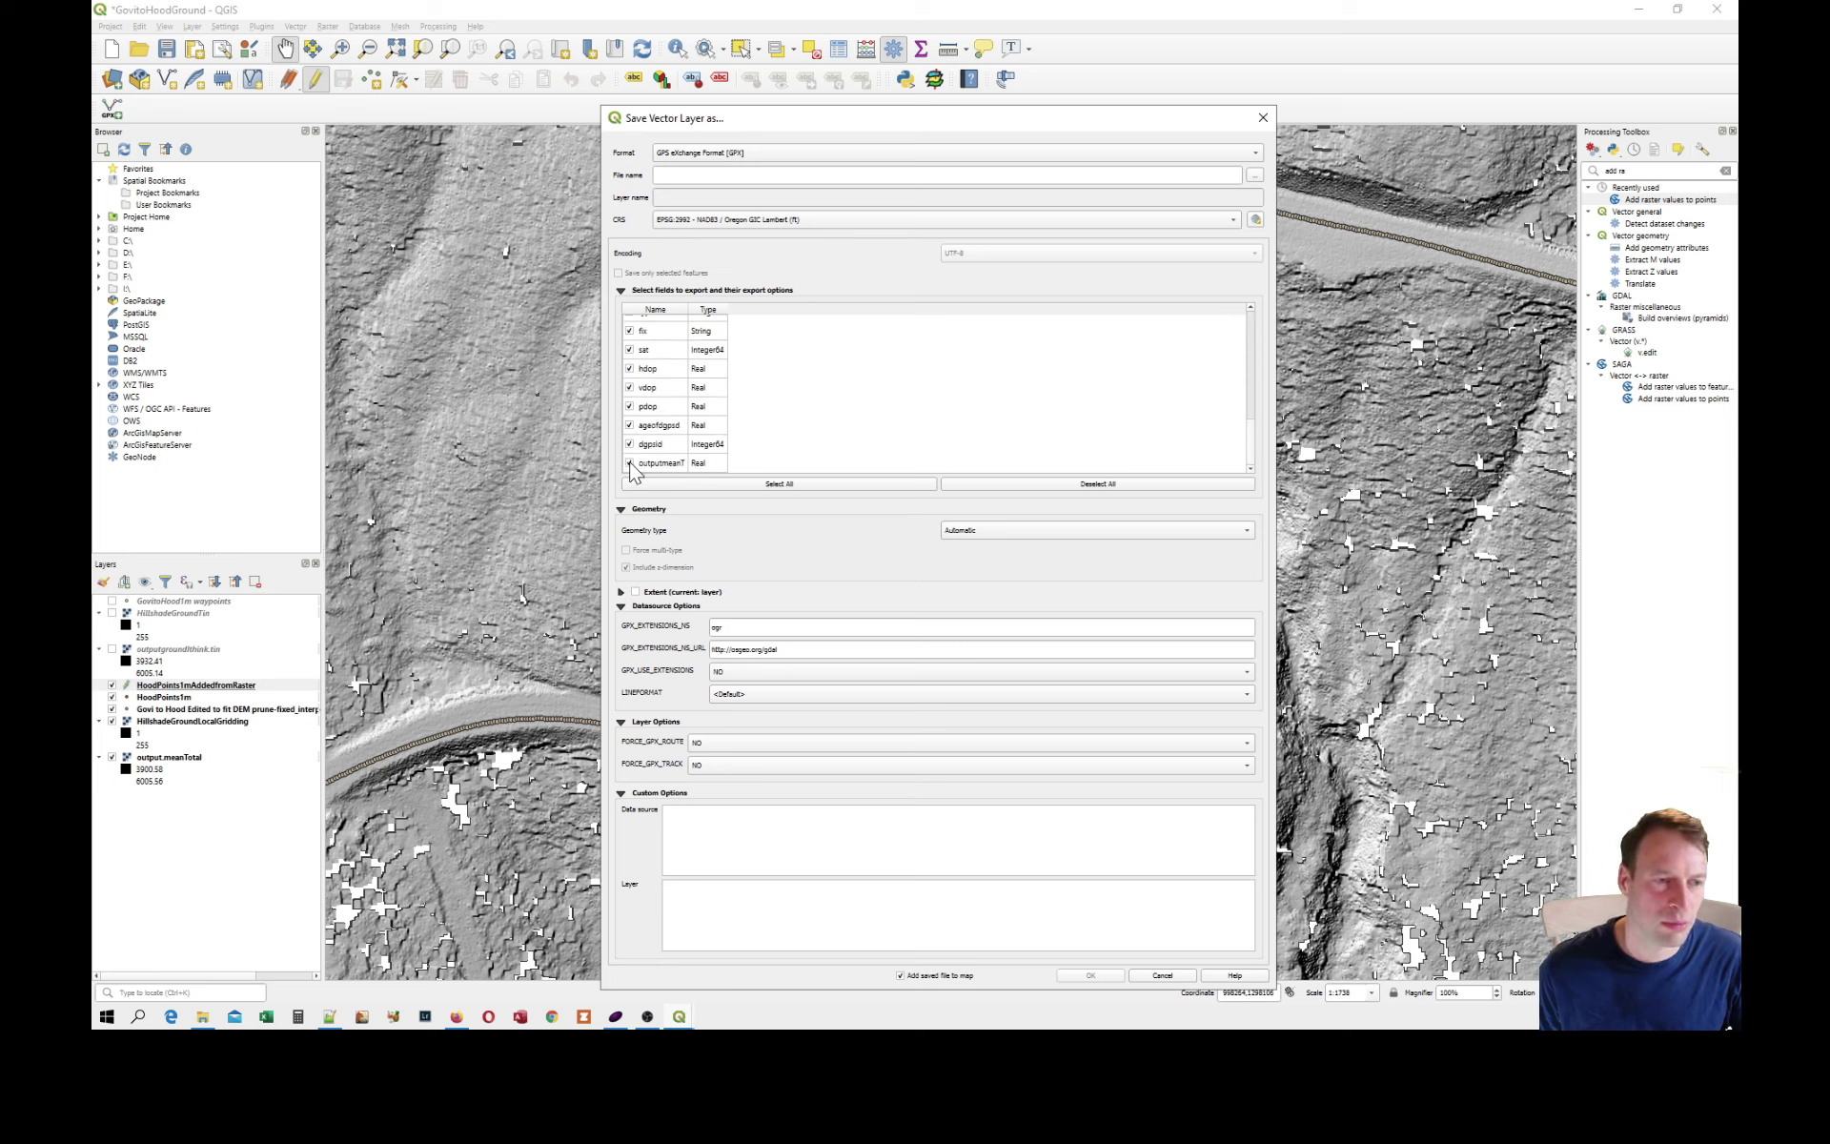
{"action": "scroll", "coordinate": [1250, 419], "scroll_direction": "up", "scroll_amount": 6}
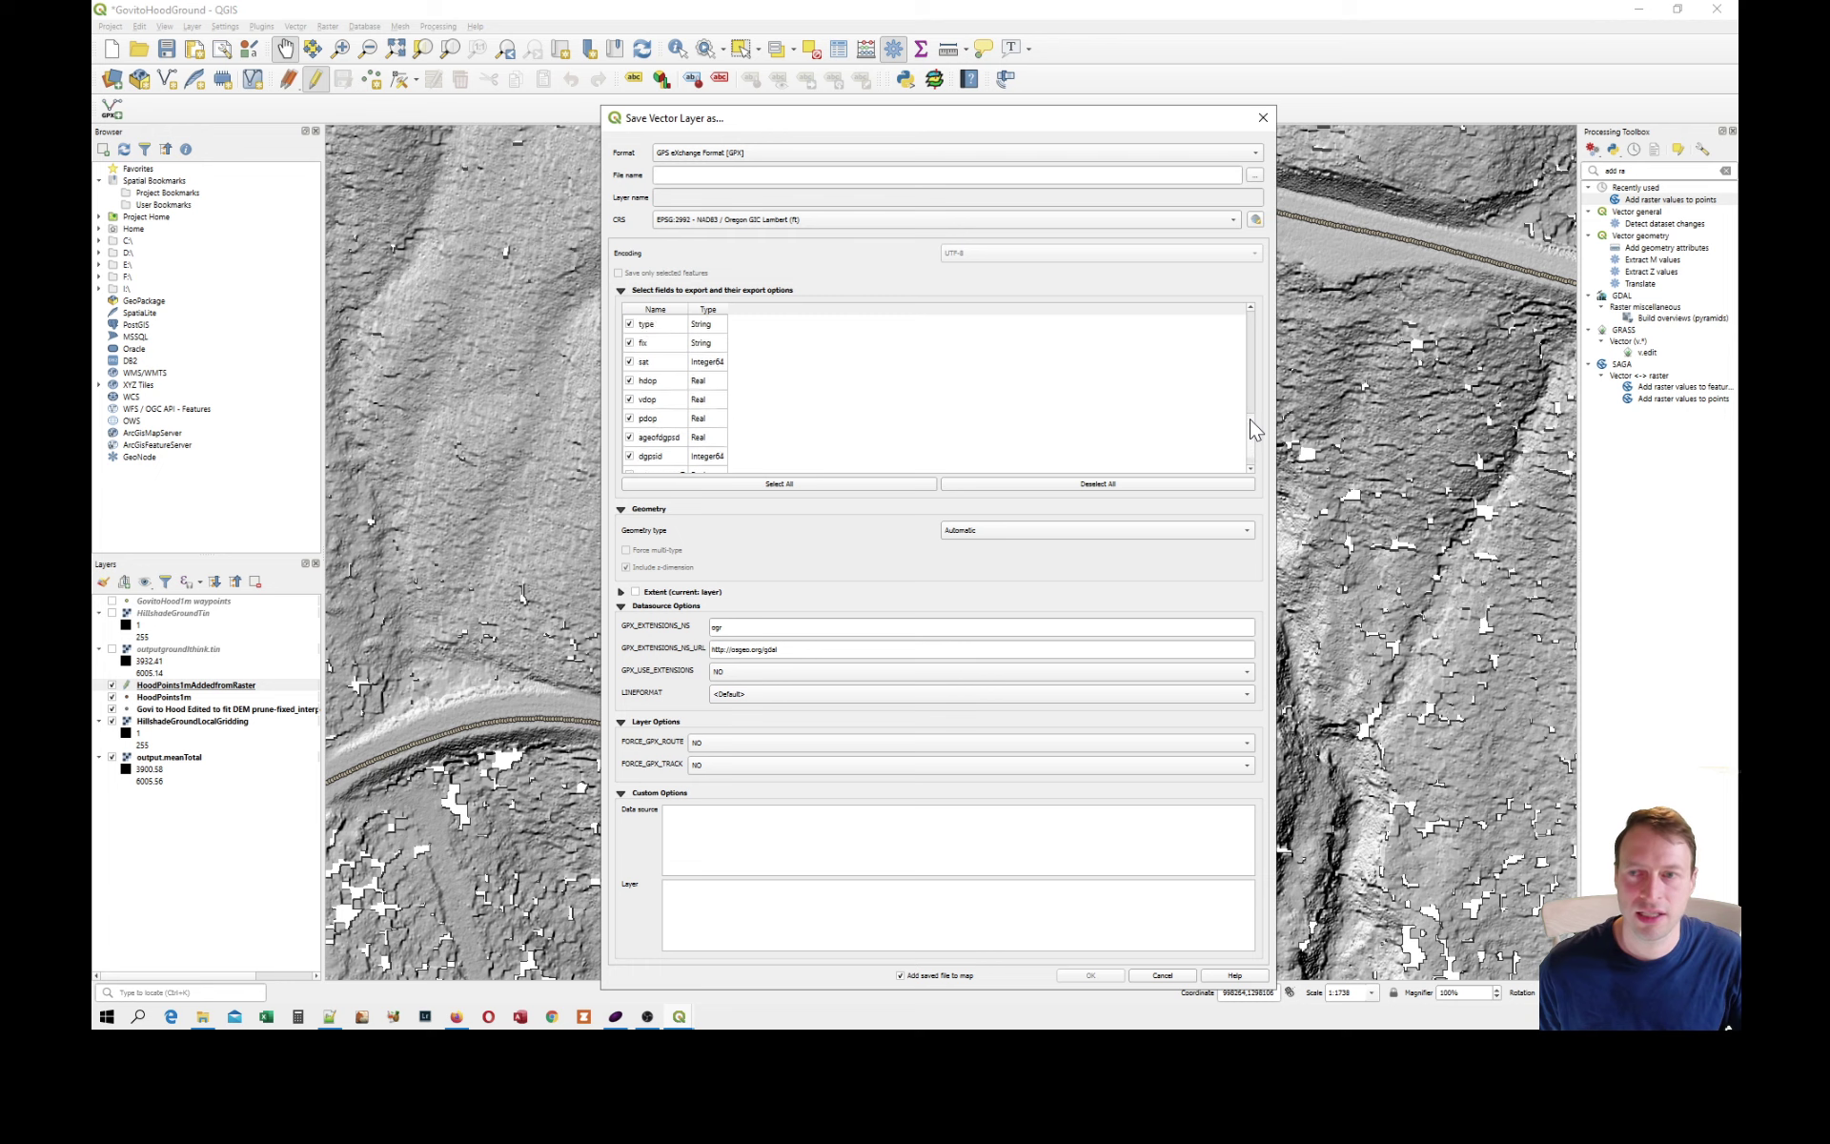
{"action": "scroll", "coordinate": [1261, 330], "scroll_direction": "up", "scroll_amount": 1}
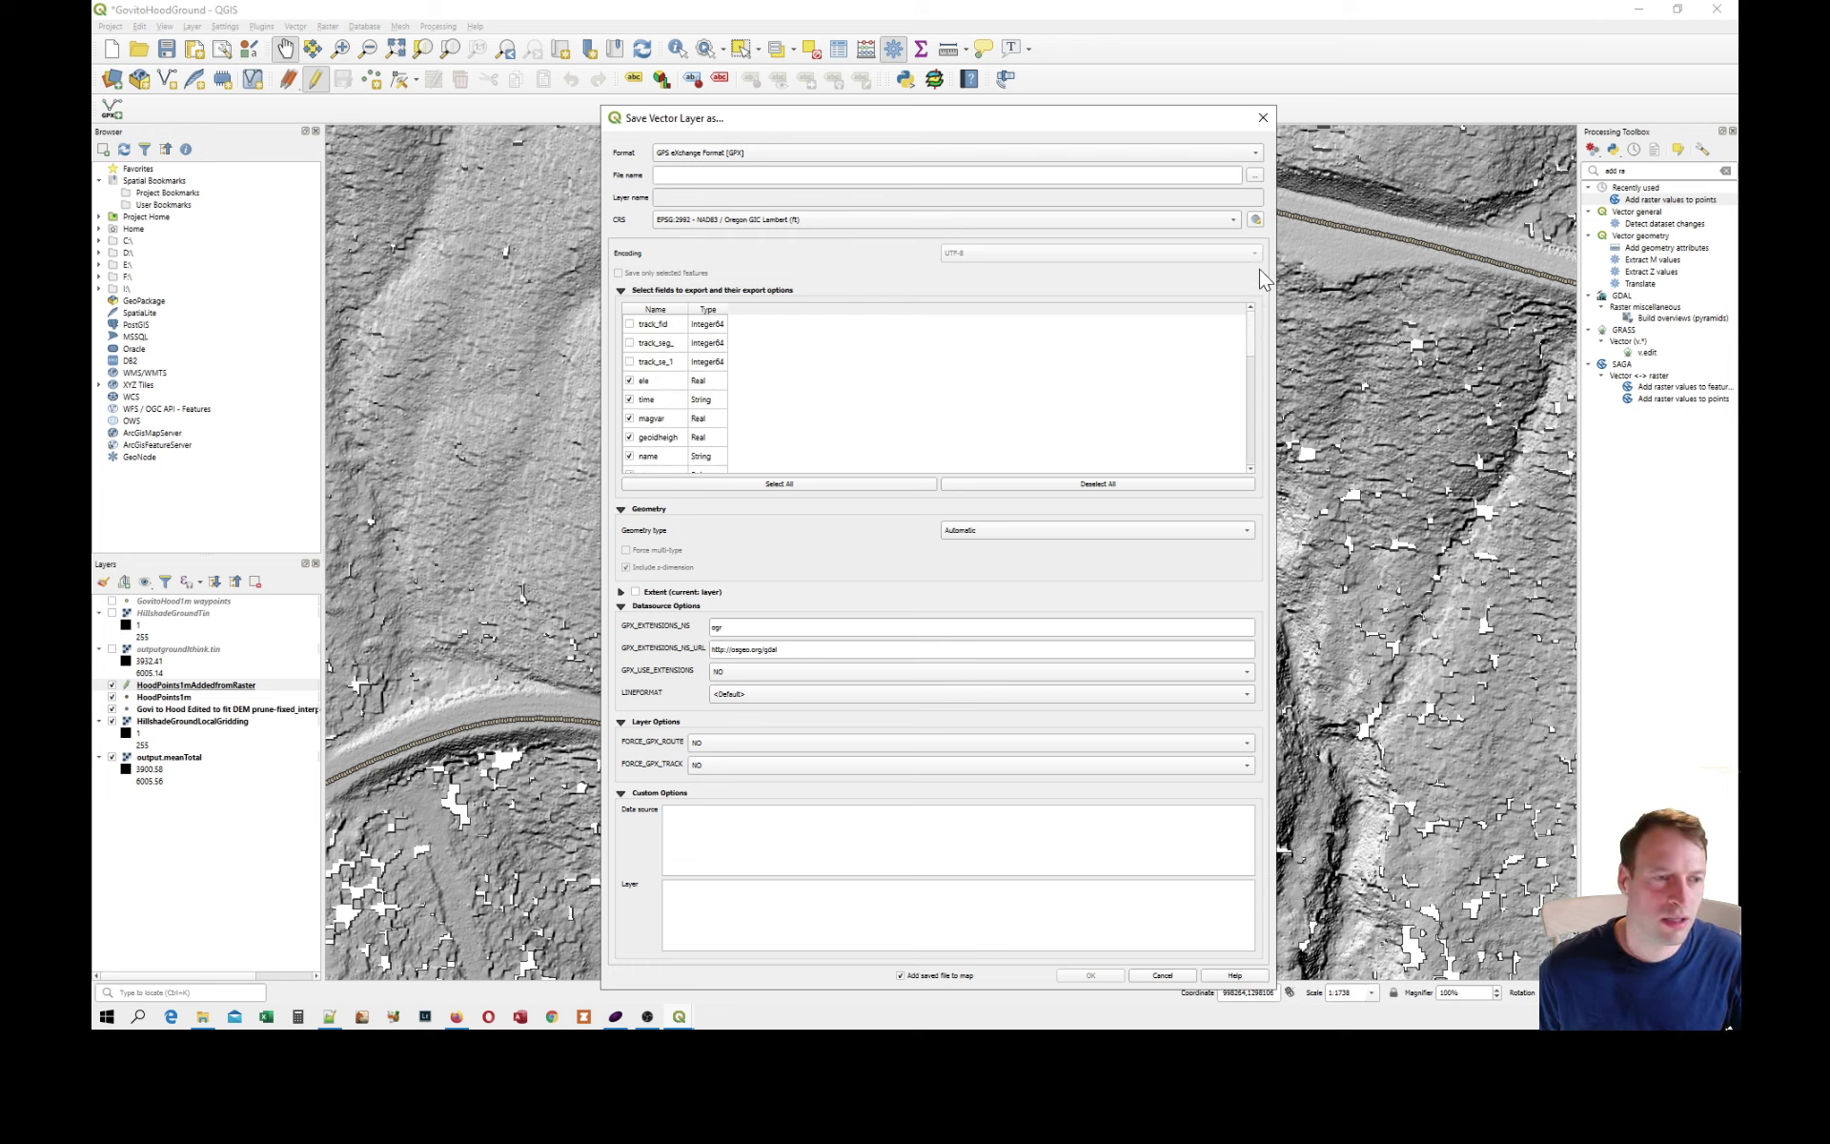
{"action": "left_click", "coordinate": [630, 401]}
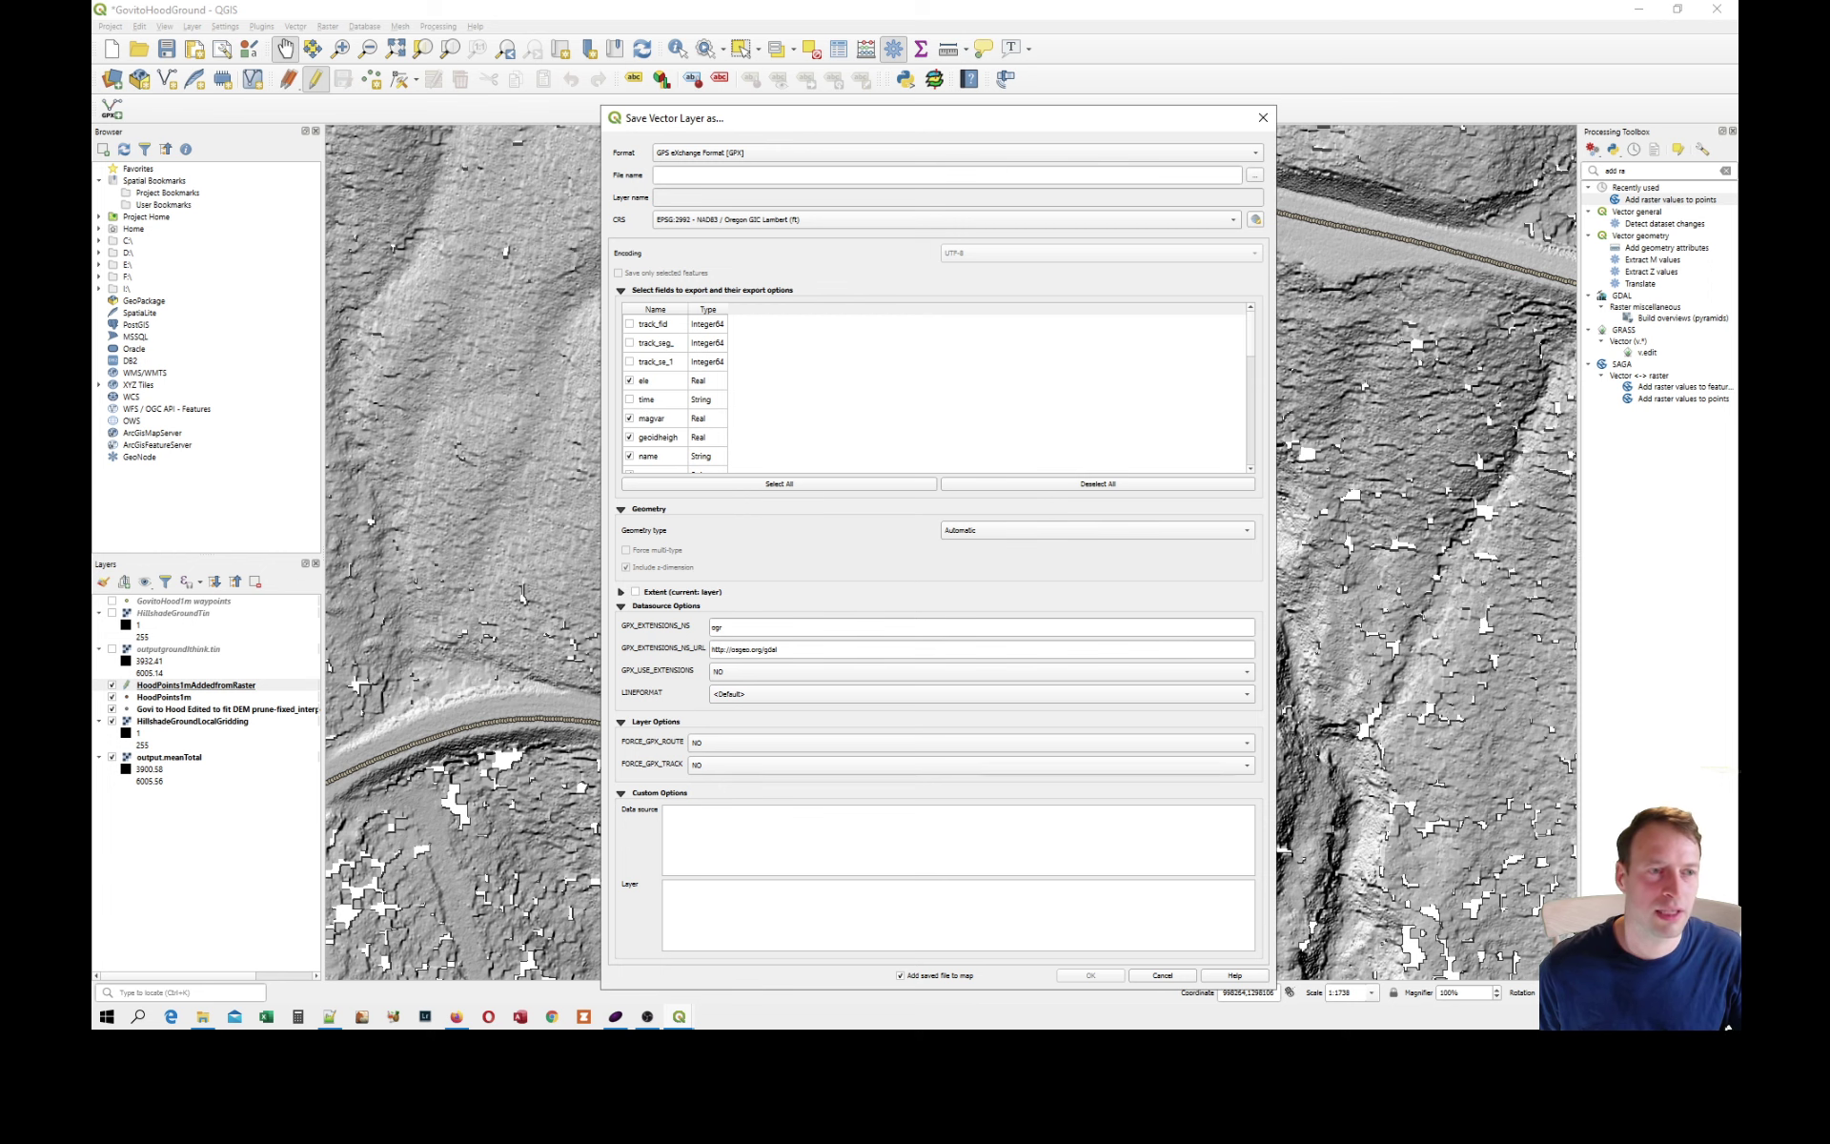
Choose GovitoHoodTest.gpx in Hood Points Ground Returns as the output file, and set GPX_USE_EXTENSIONS and FORCE_GPX_TRACK to YES.
{"action": "left_click", "coordinate": [1254, 178]}
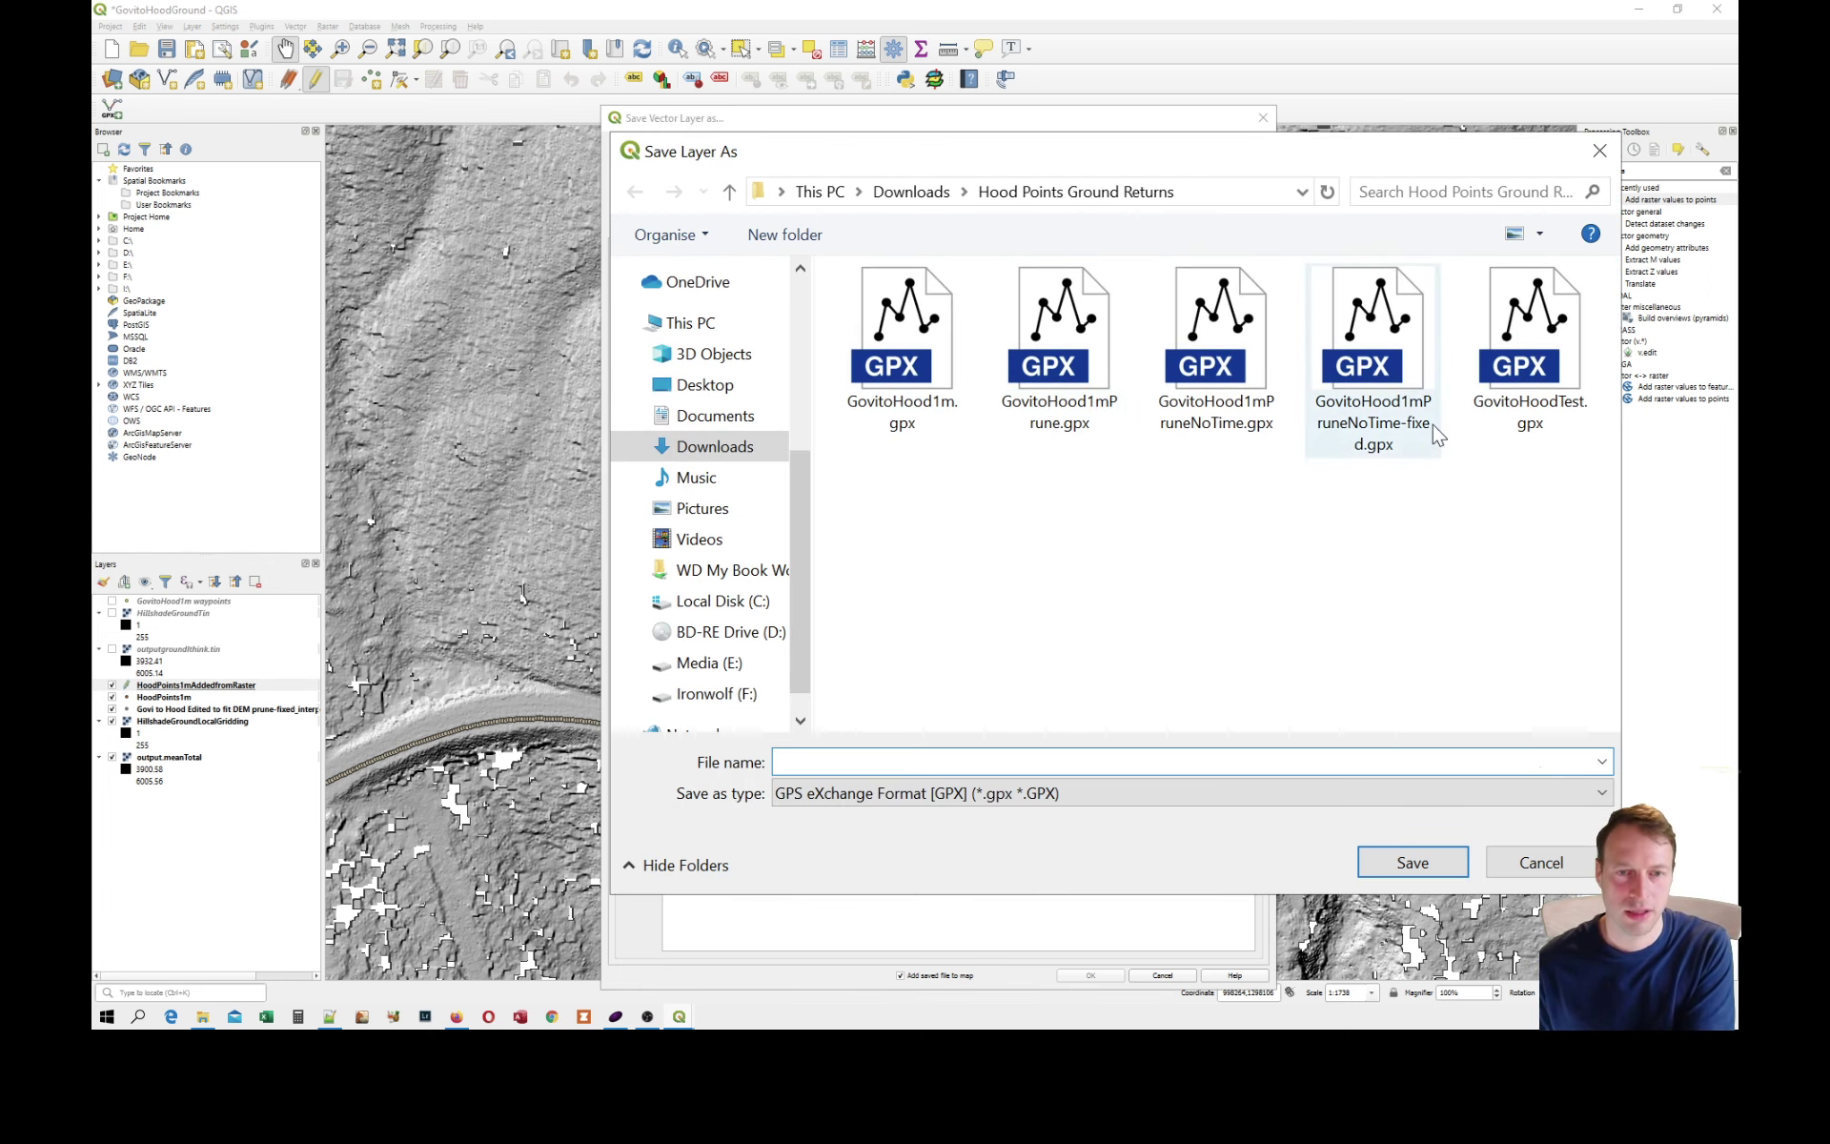
{"action": "left_click", "coordinate": [1535, 391]}
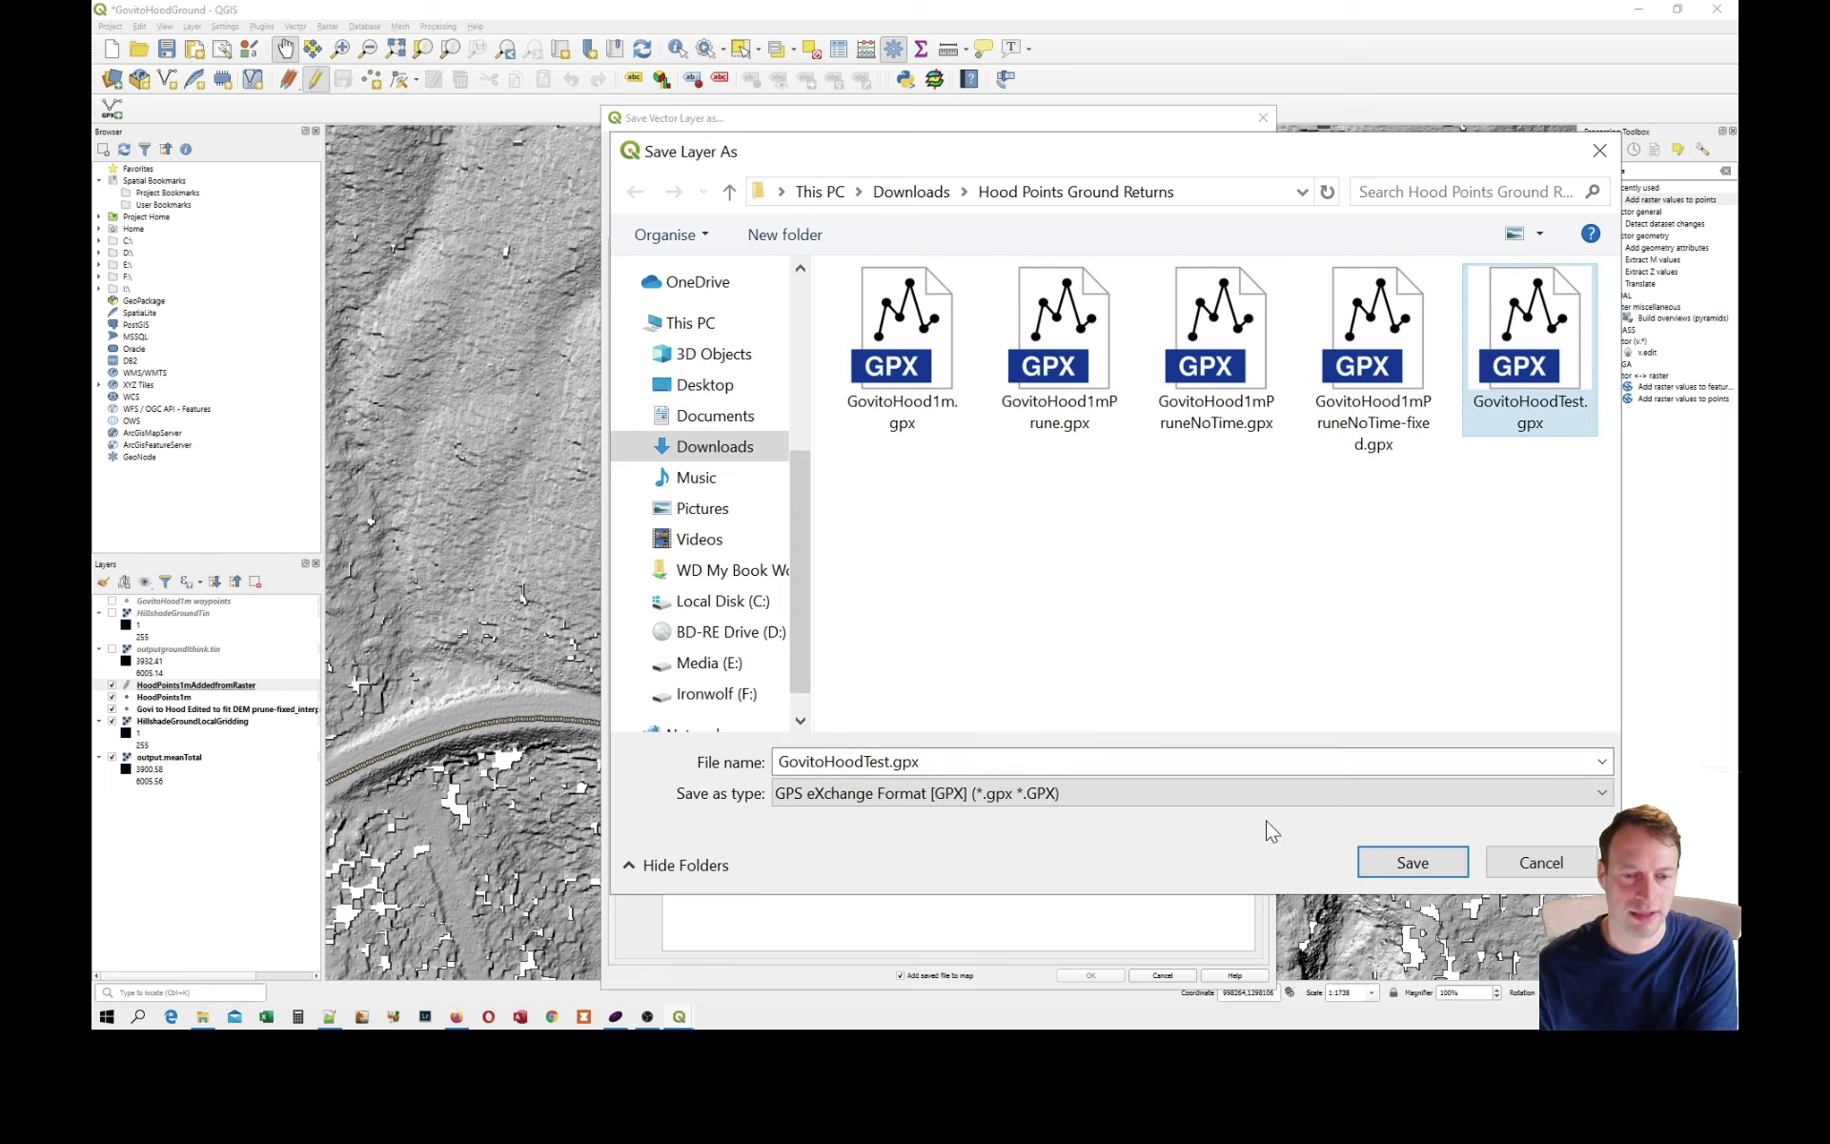
{"action": "left_click", "coordinate": [1394, 858]}
{"action": "left_click", "coordinate": [760, 672]}
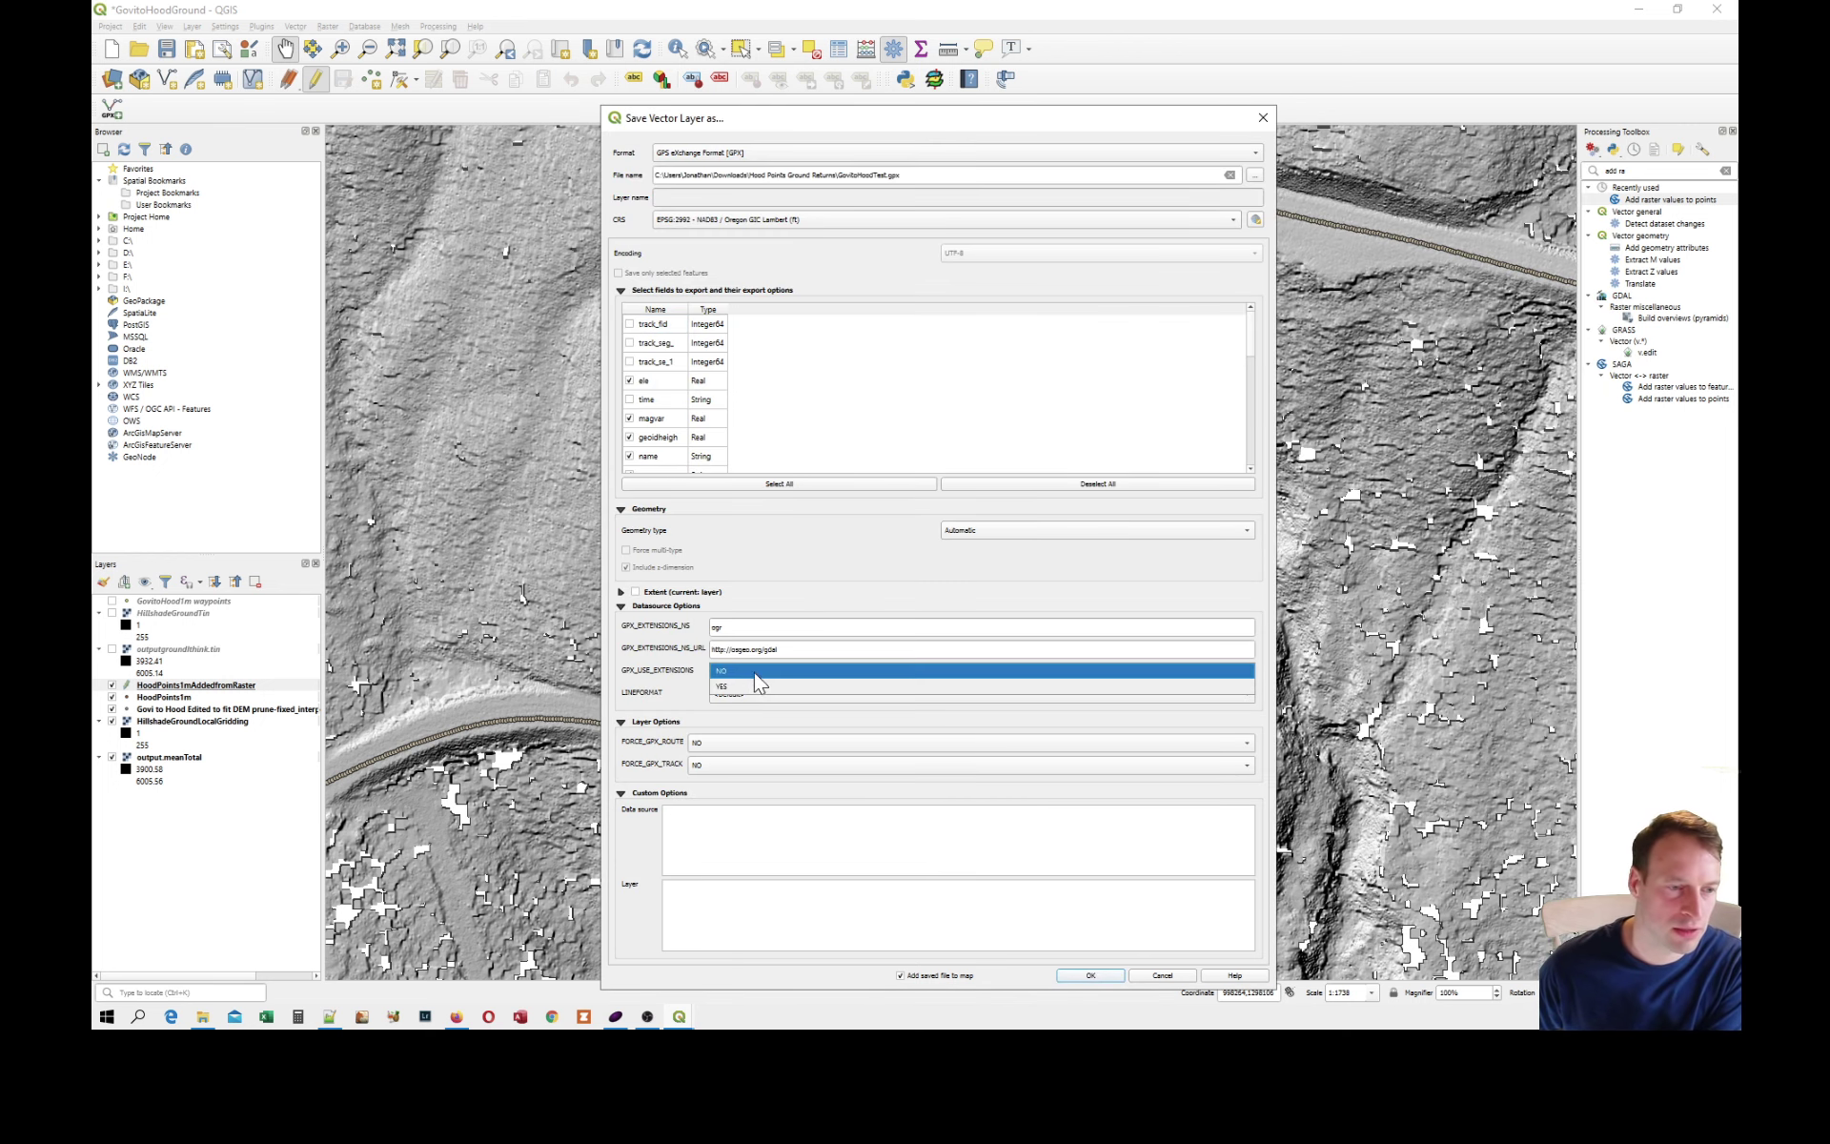
{"action": "left_click", "coordinate": [755, 695]}
{"action": "left_click", "coordinate": [755, 765]}
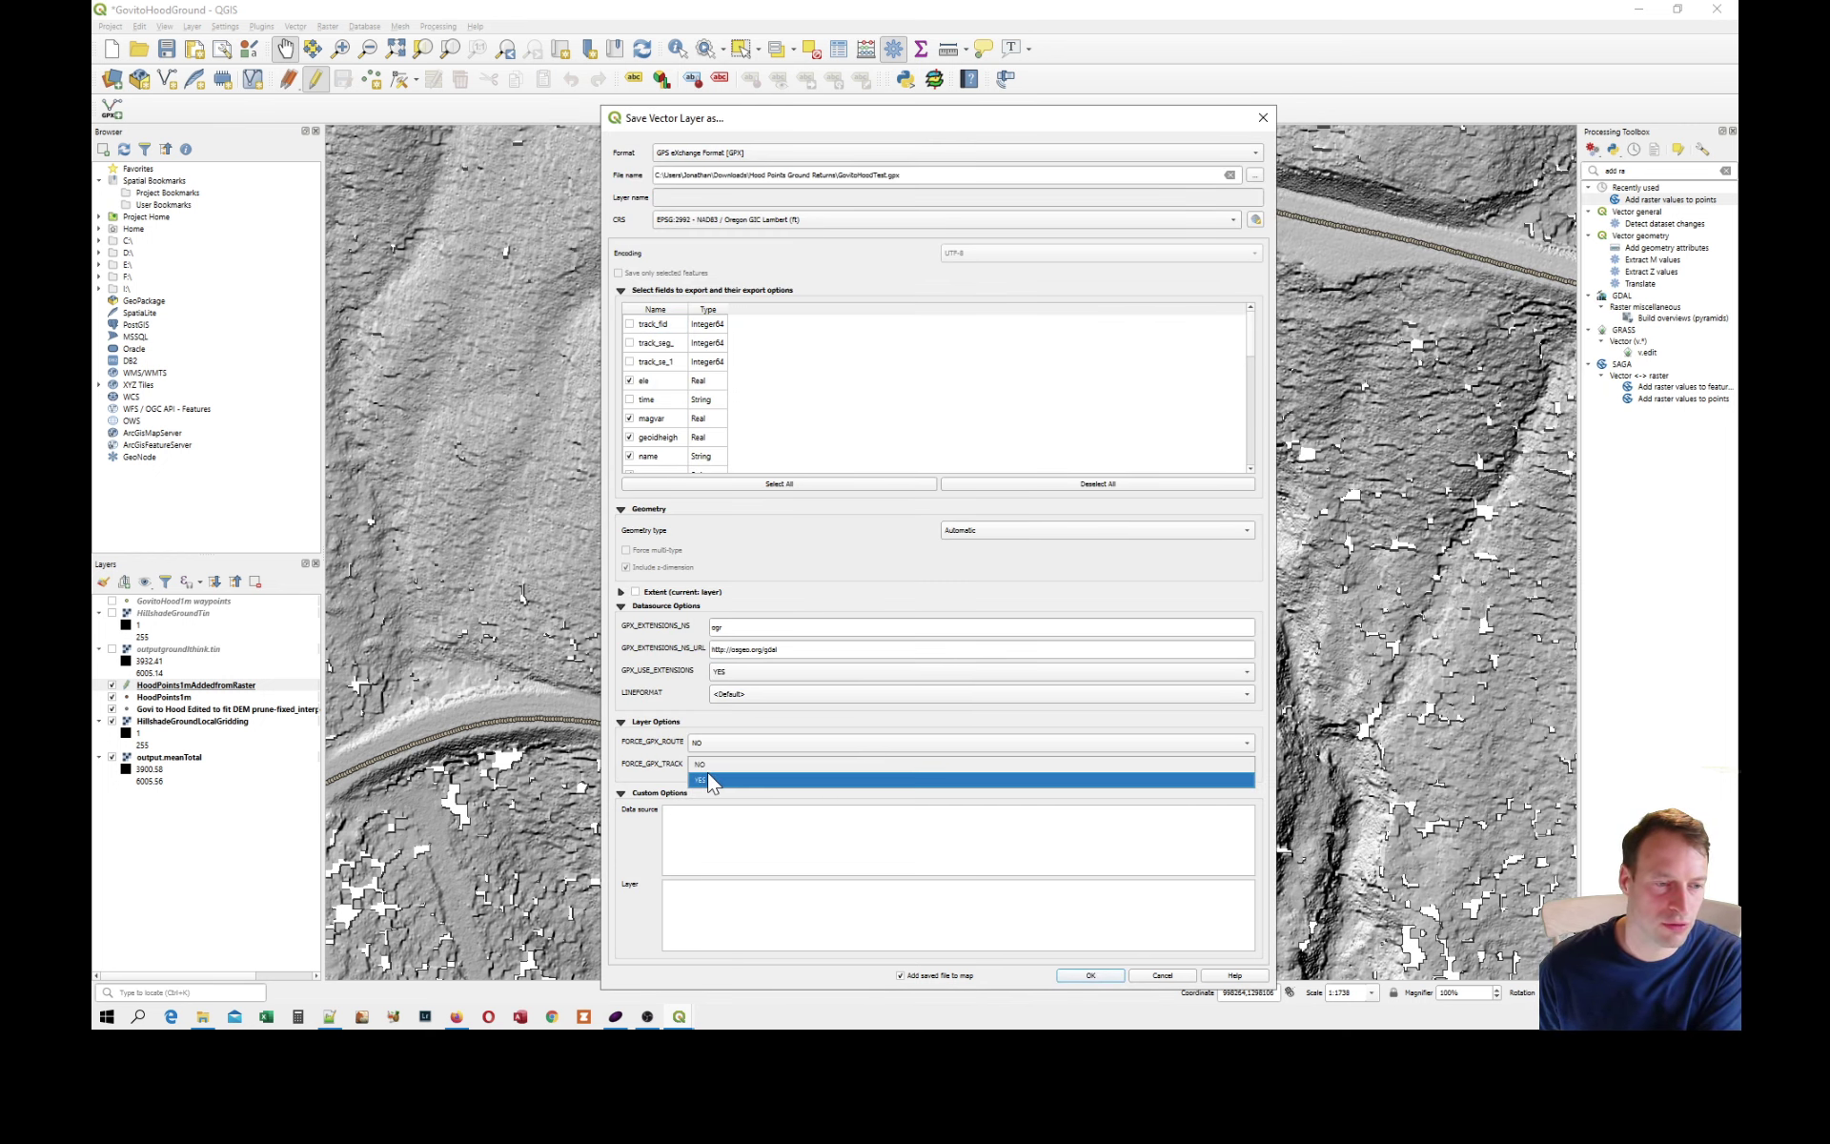
{"action": "left_click", "coordinate": [711, 785]}
Try to export the layer over the existing GovitoHoodTest.gpx, reviewing which layers get overwritten, and close the resulting report.
{"action": "left_click", "coordinate": [1091, 975]}
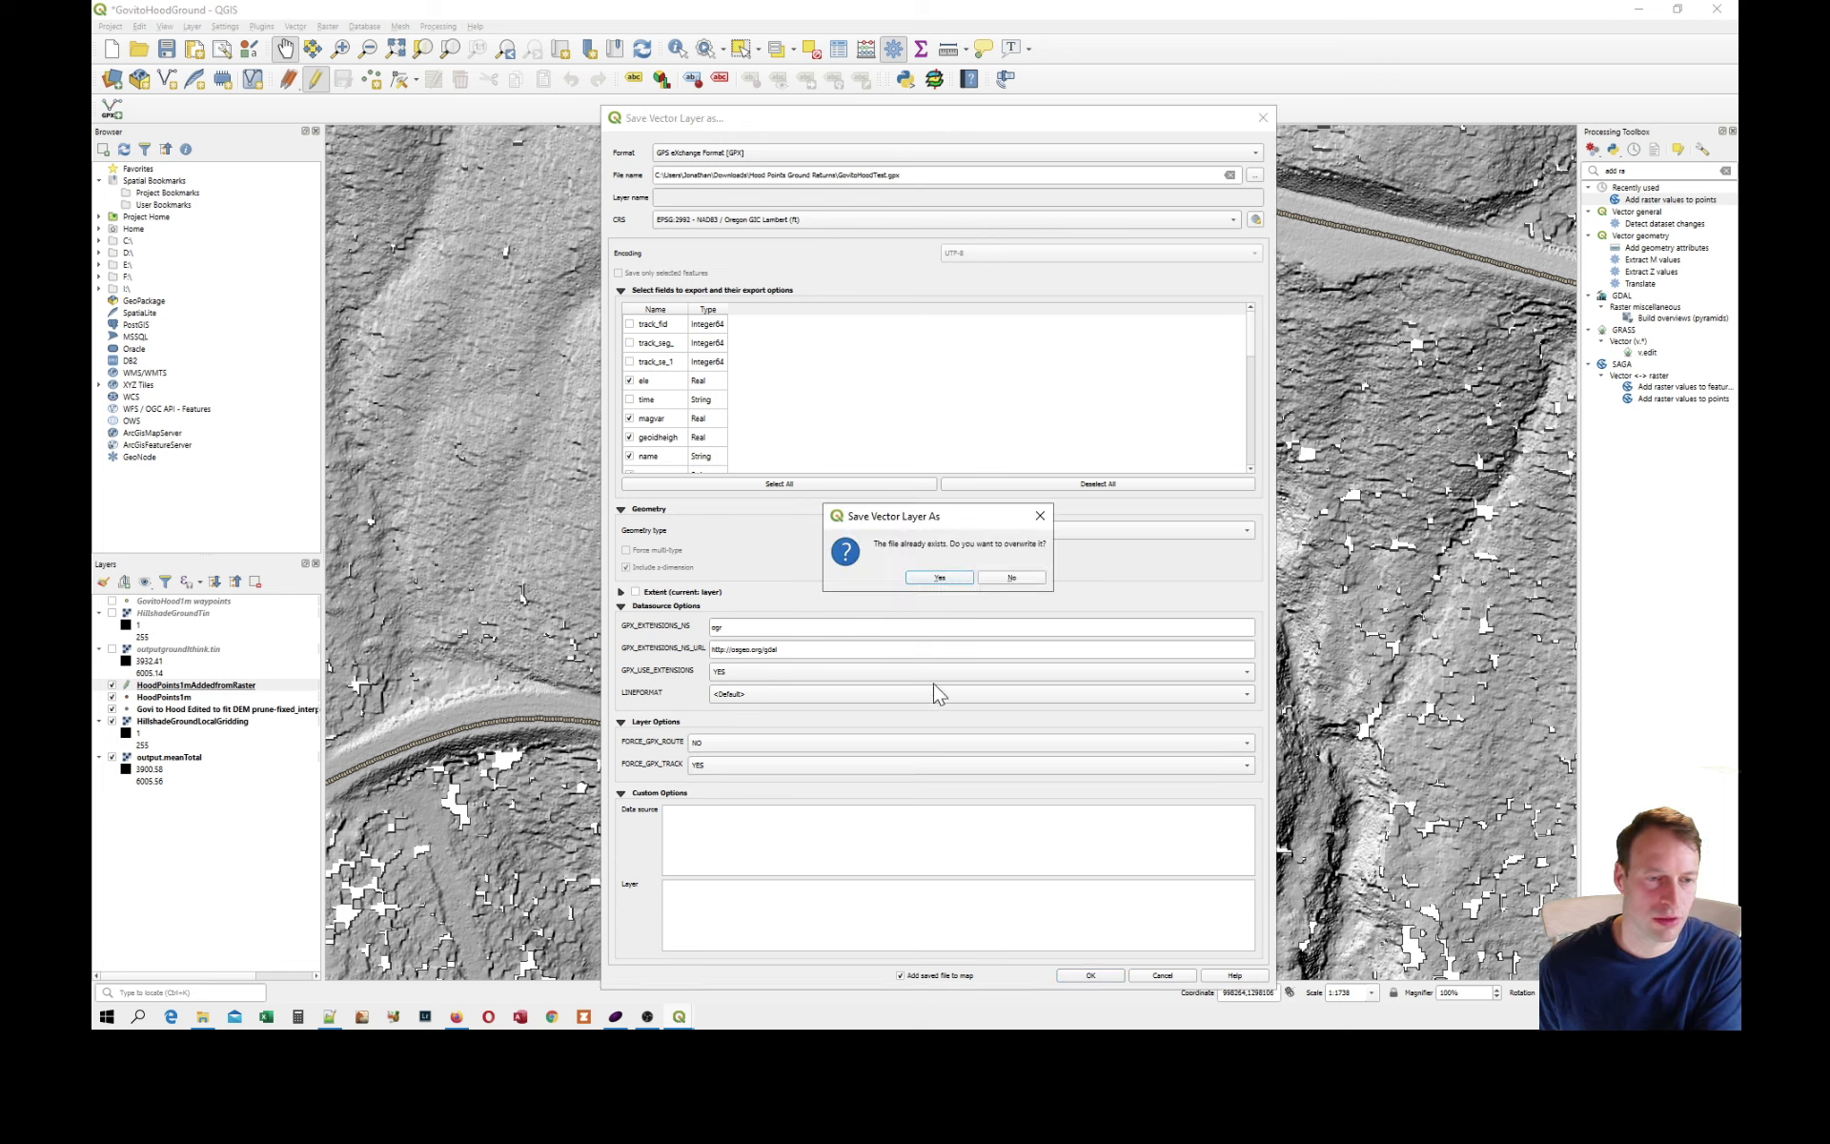
{"action": "left_click", "coordinate": [938, 578]}
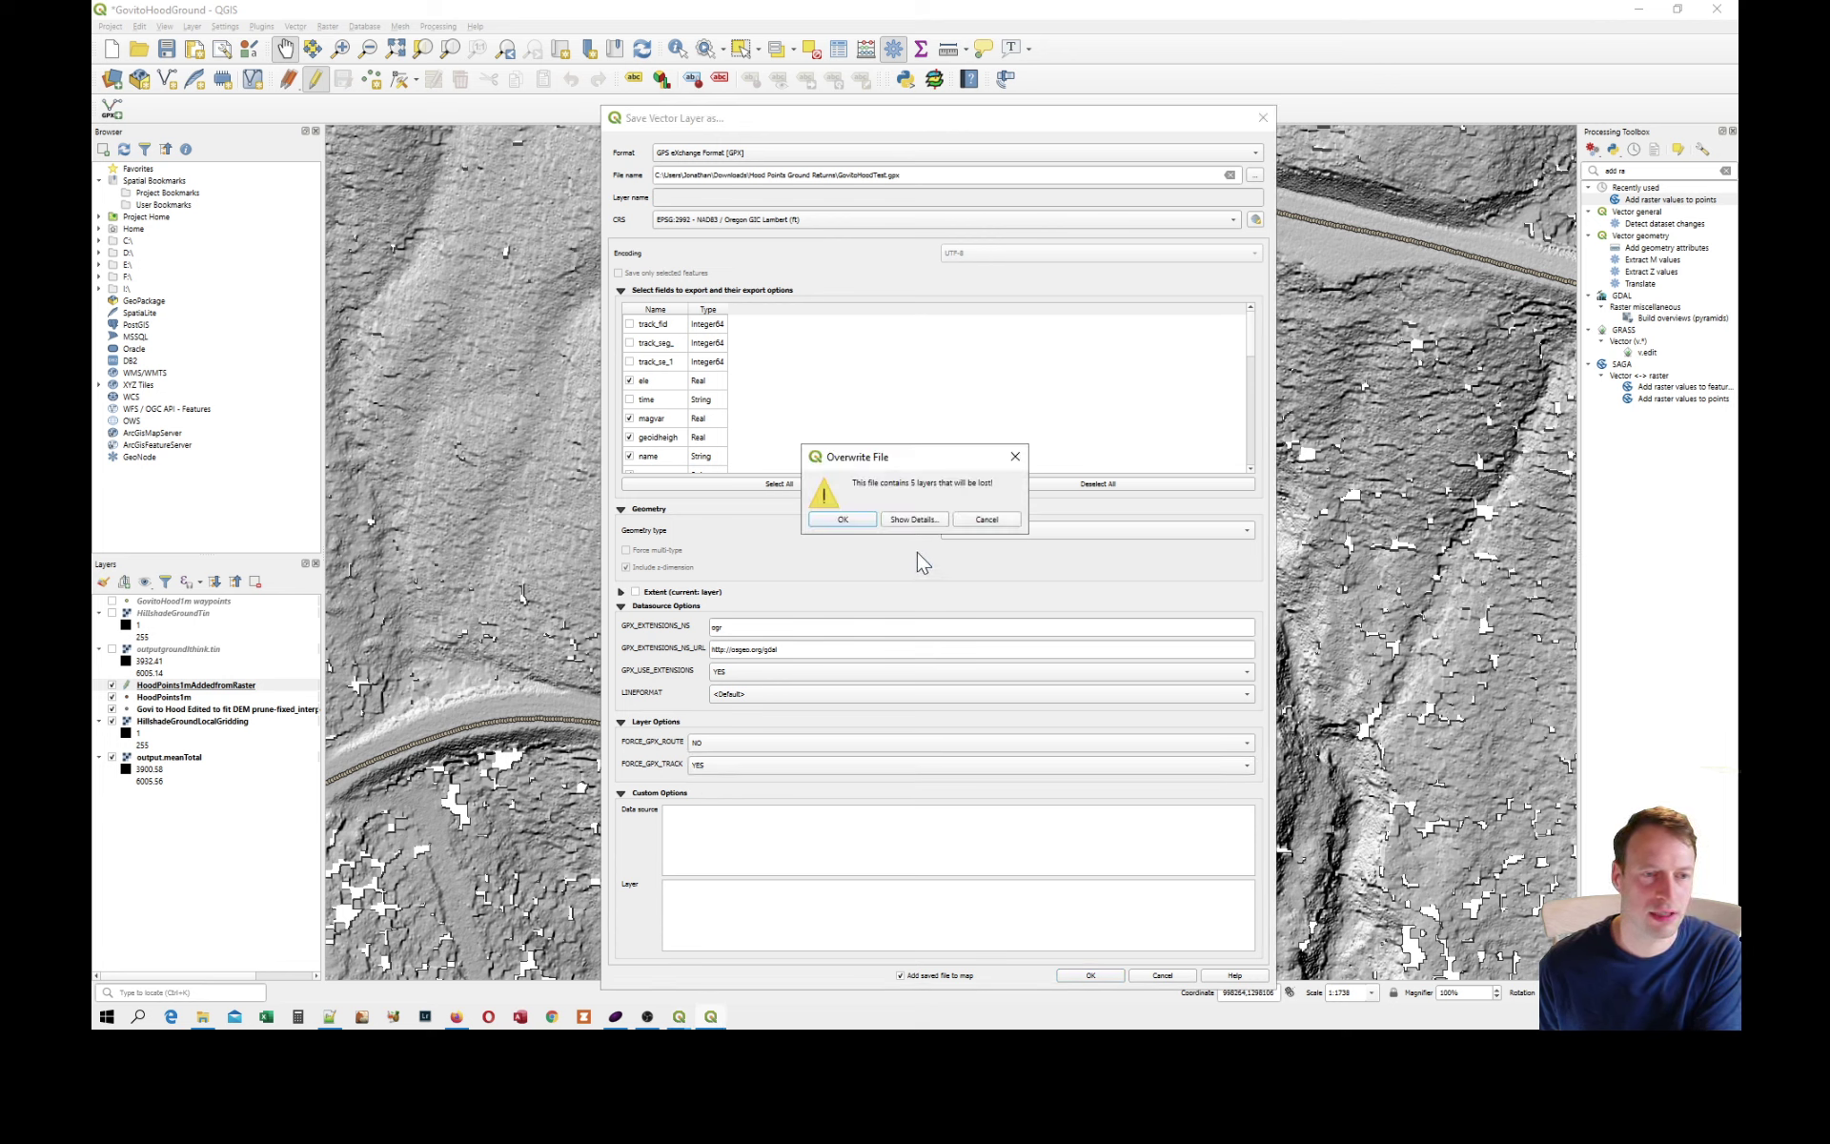
{"action": "left_click", "coordinate": [912, 520]}
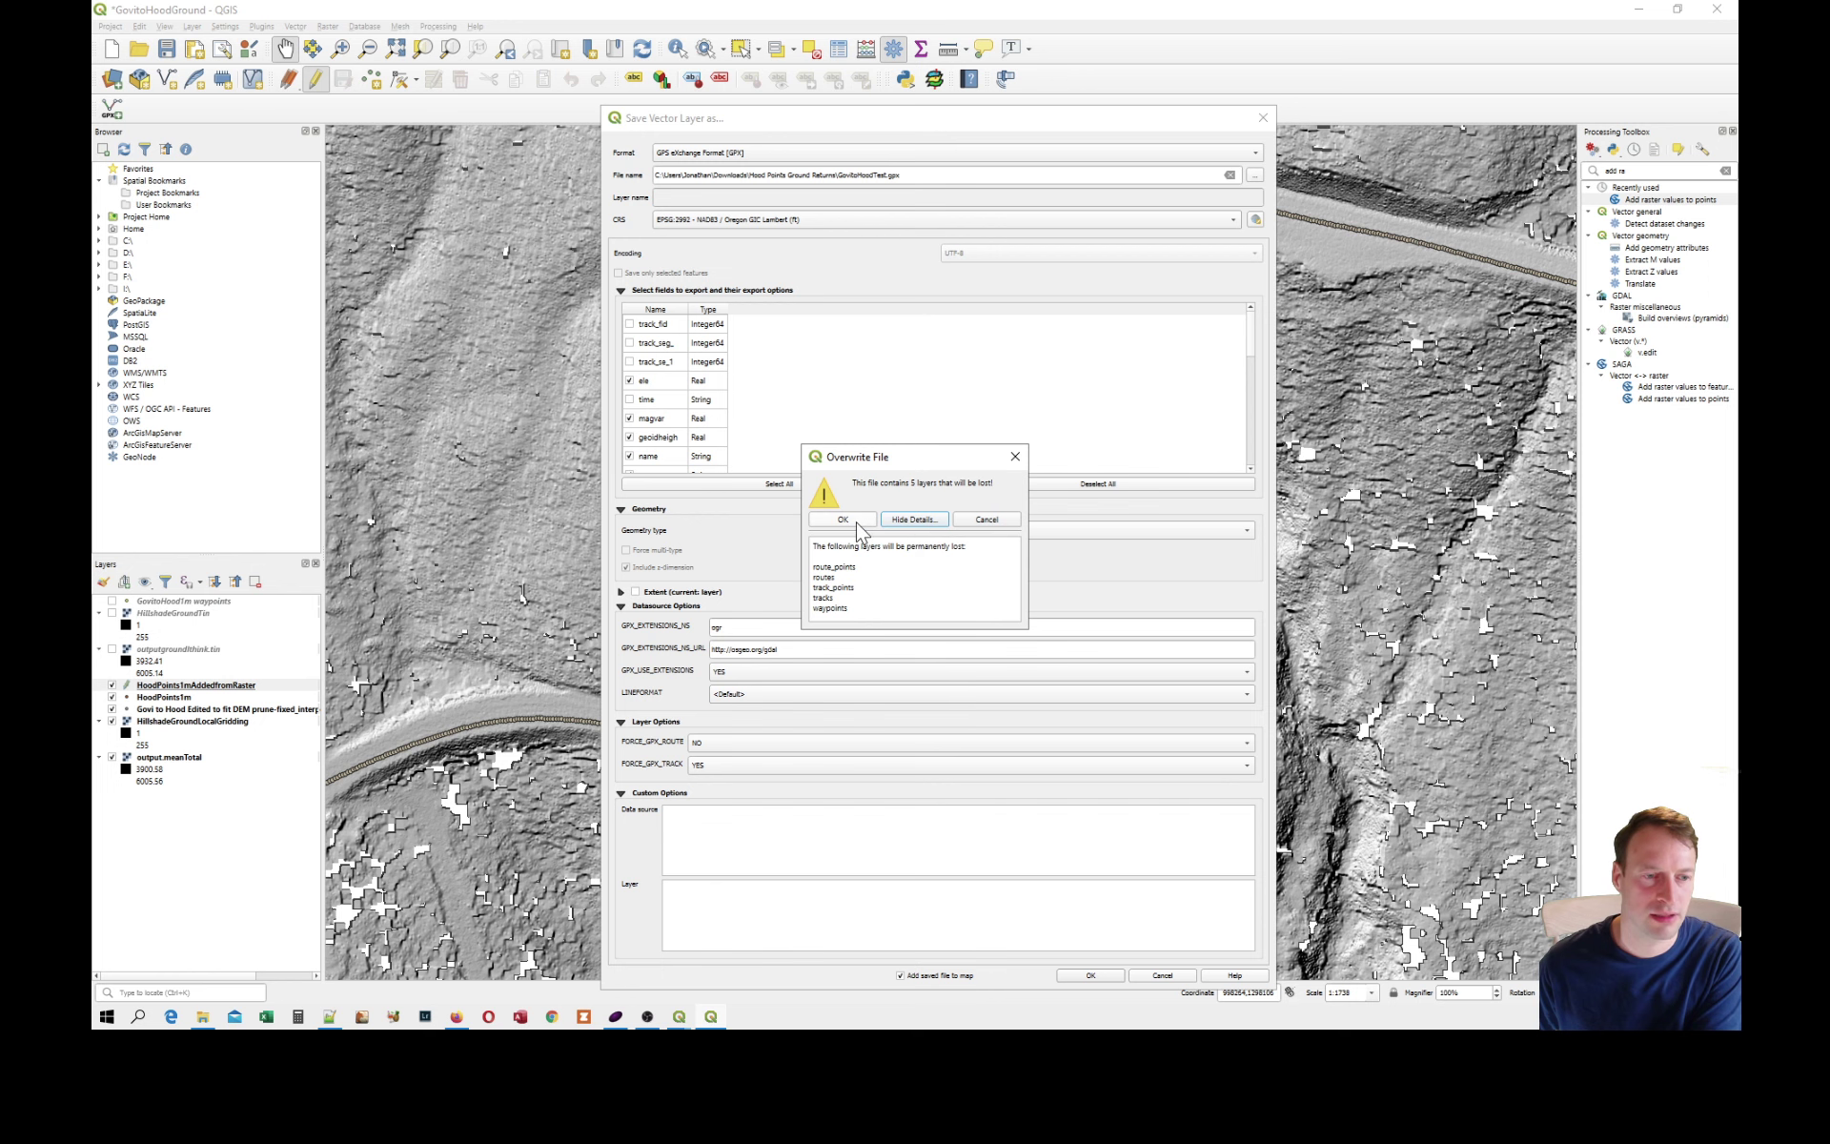
{"action": "left_click", "coordinate": [842, 520]}
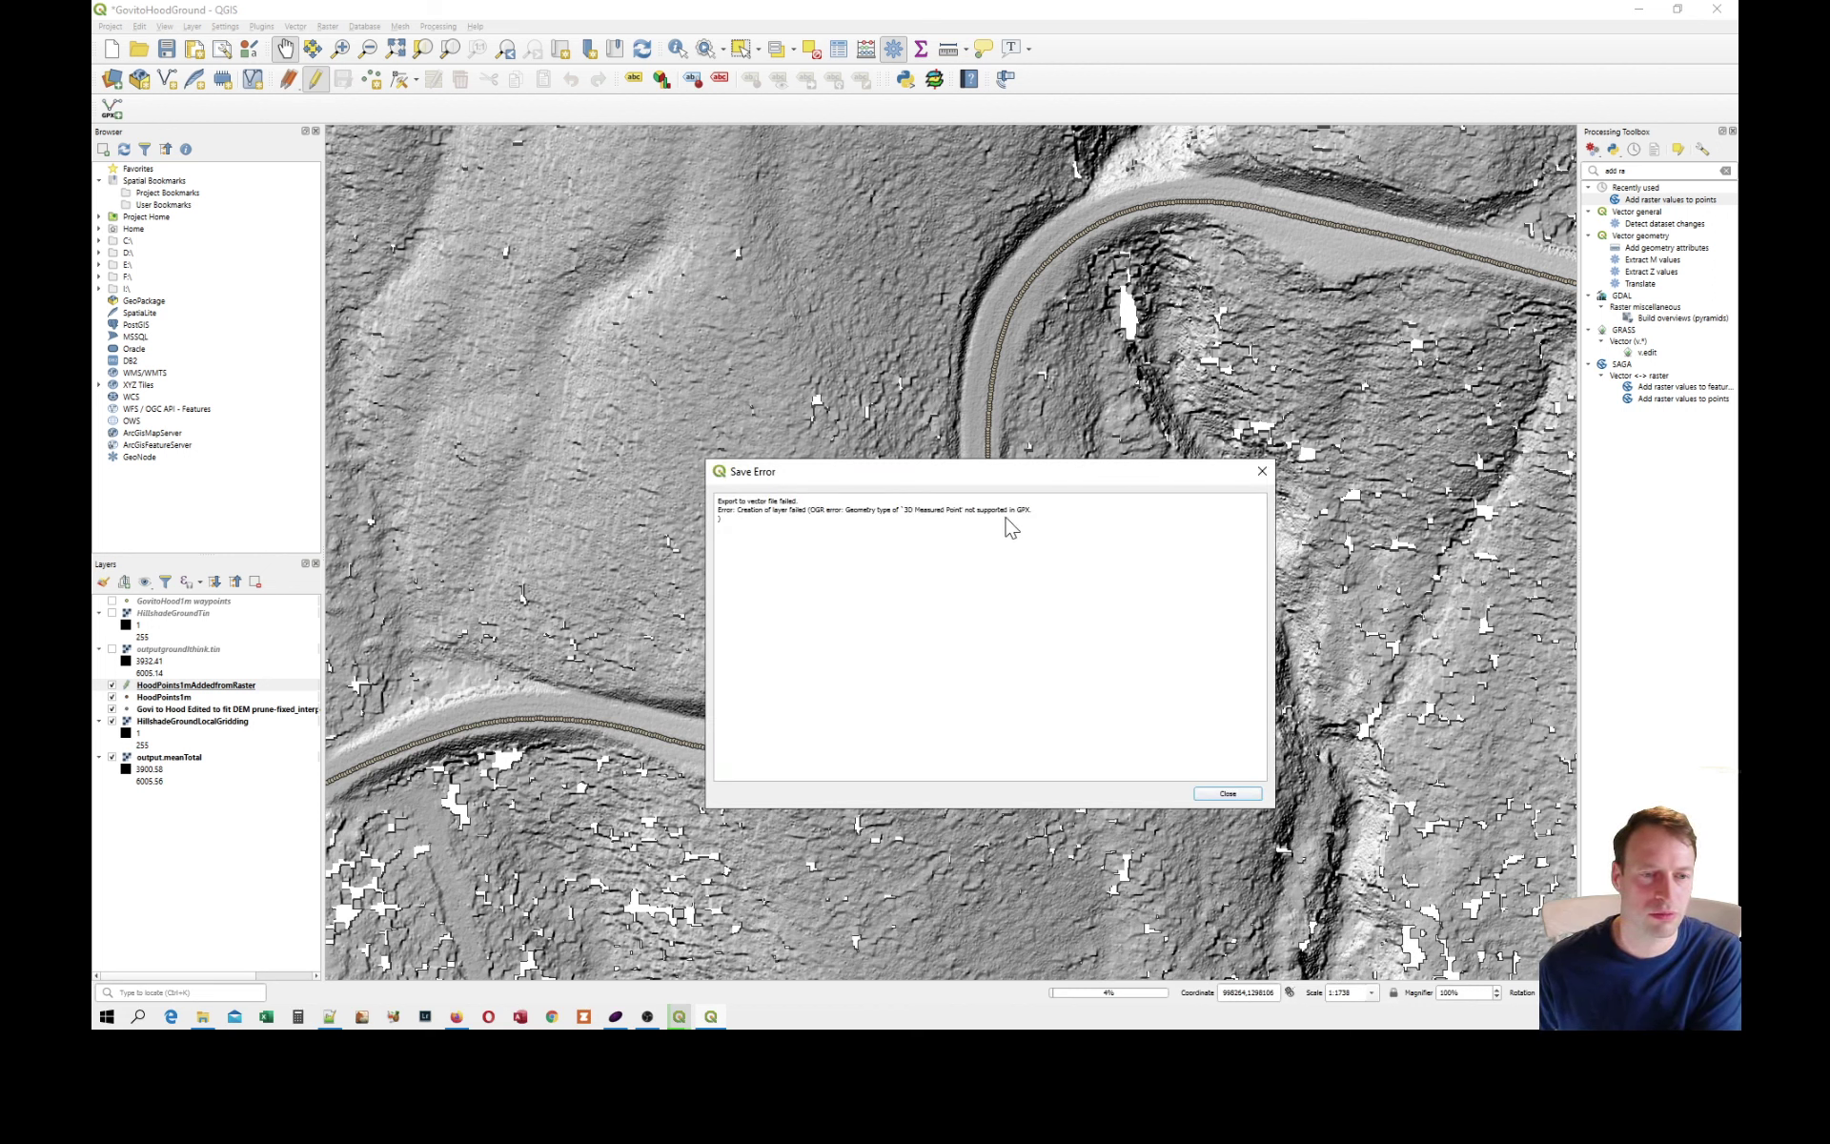
{"action": "left_click", "coordinate": [1245, 793]}
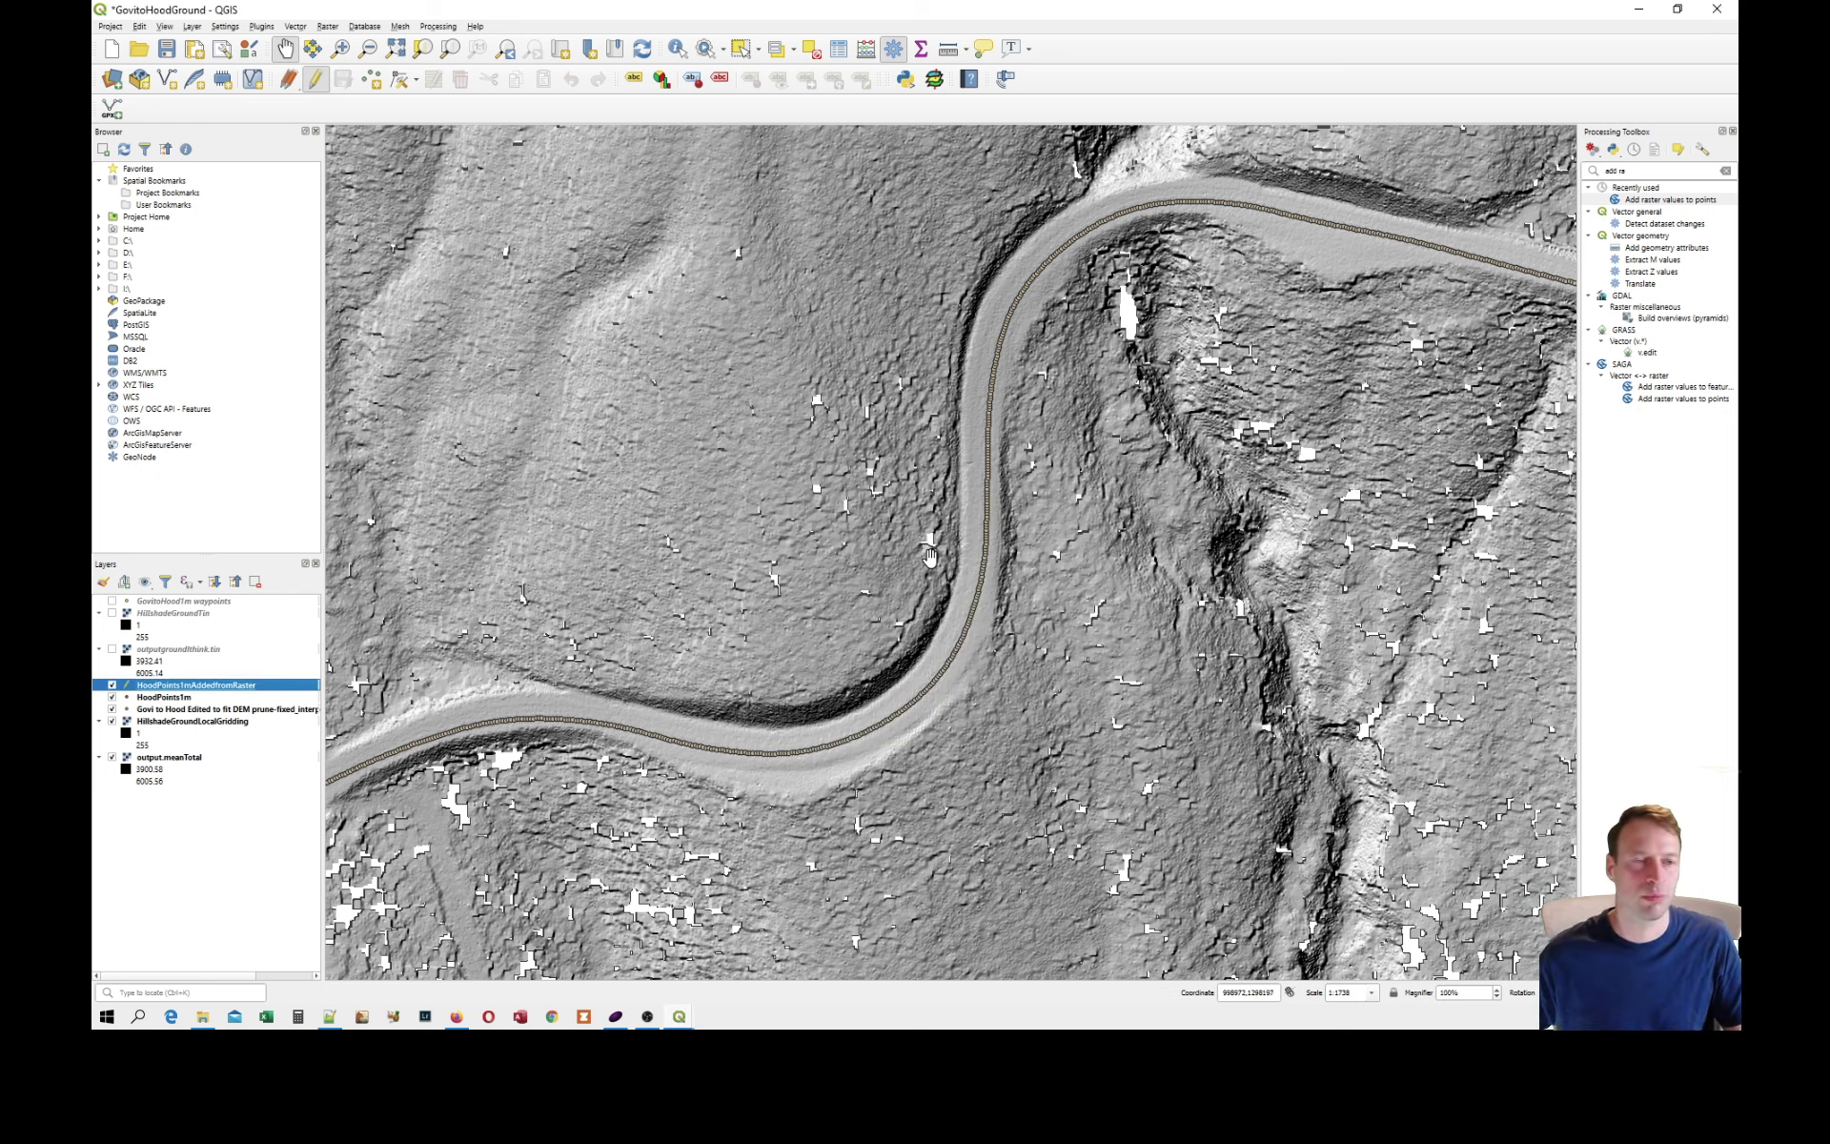